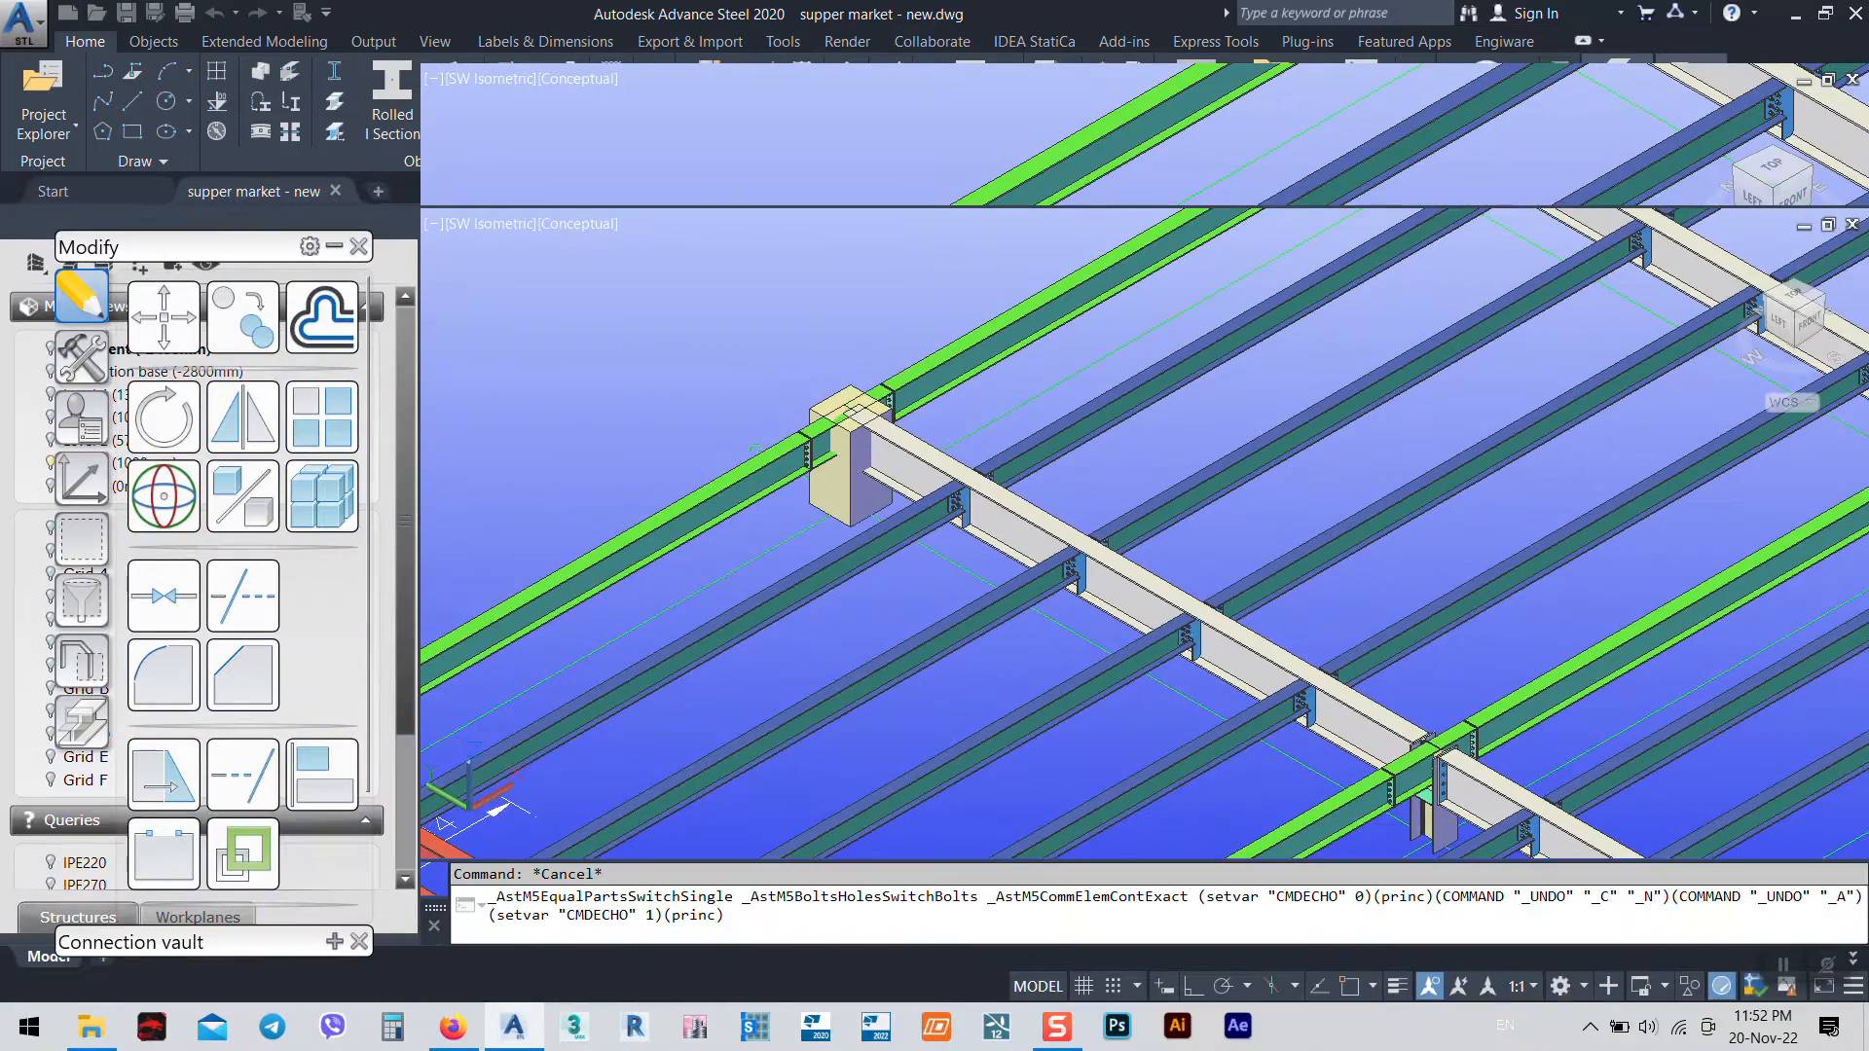
Open the mamostayan shopping center(27-10-2020) drawing and close the supper market - new drawing
scroll(822, 508, "down", 6)
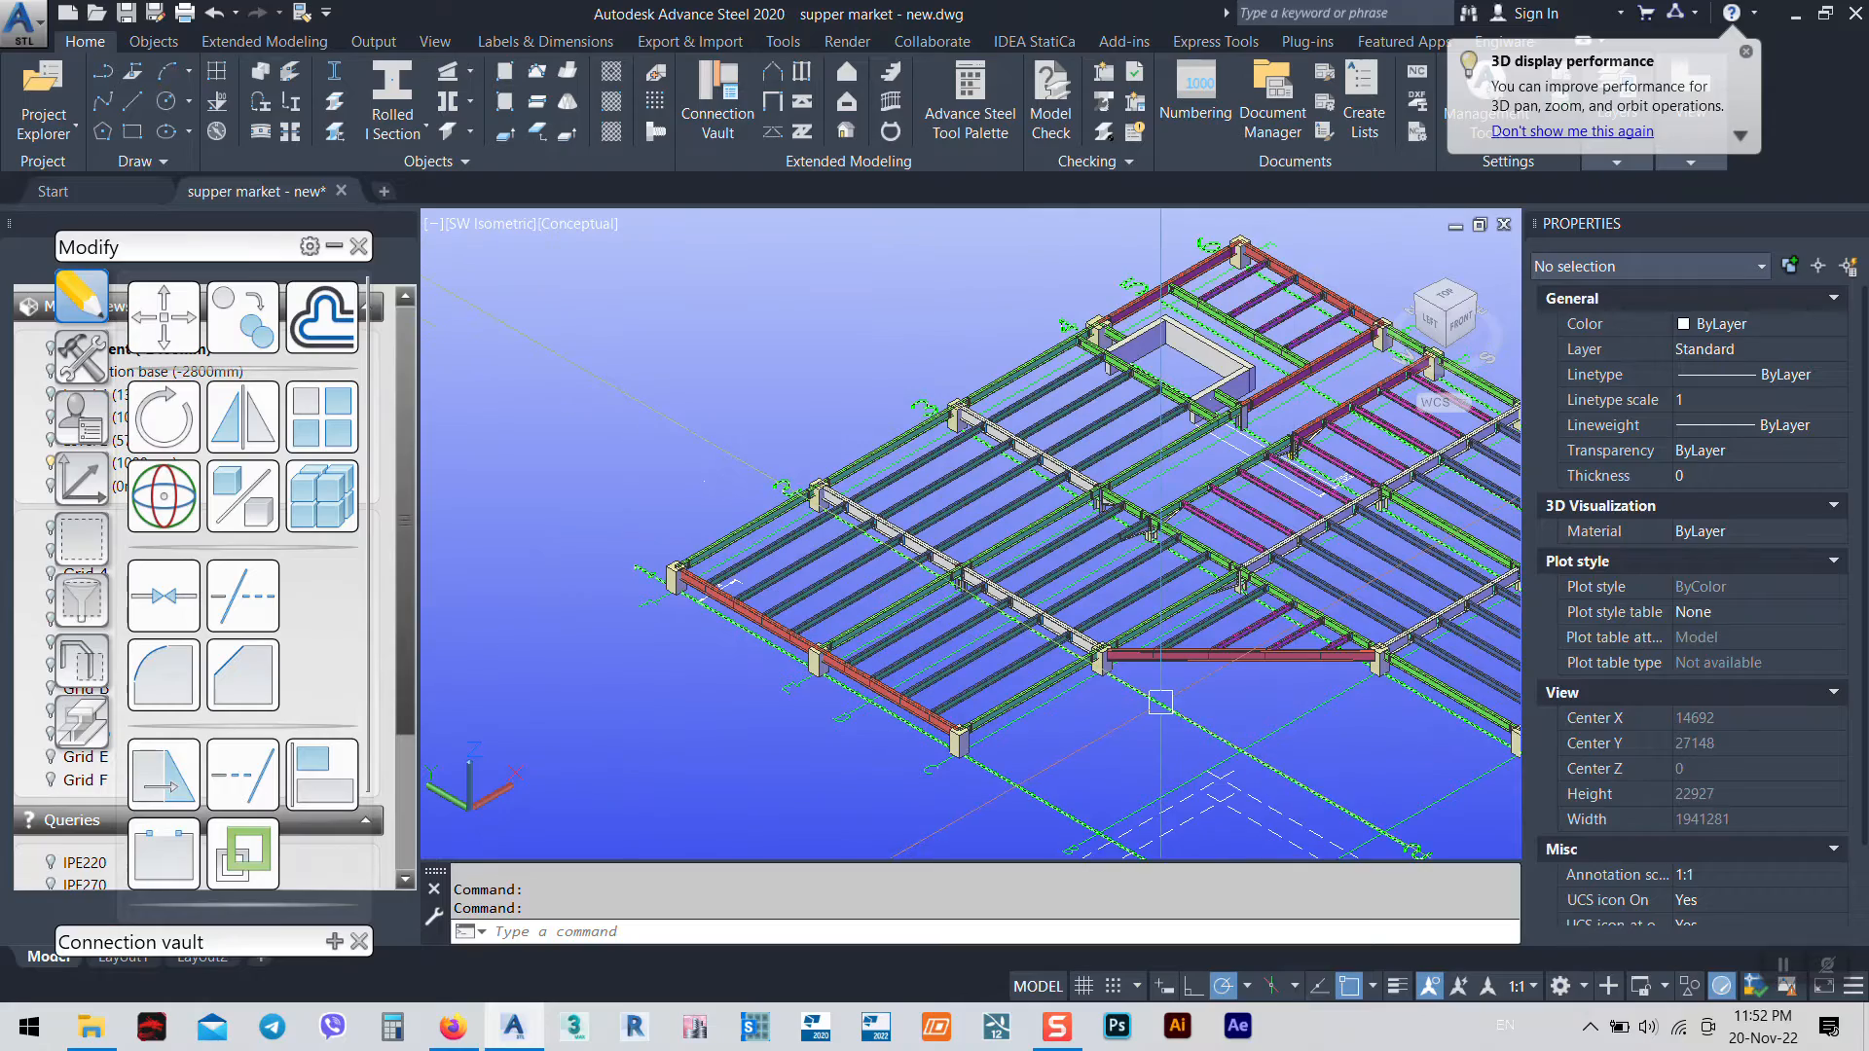
scroll(1103, 654, "up", 5)
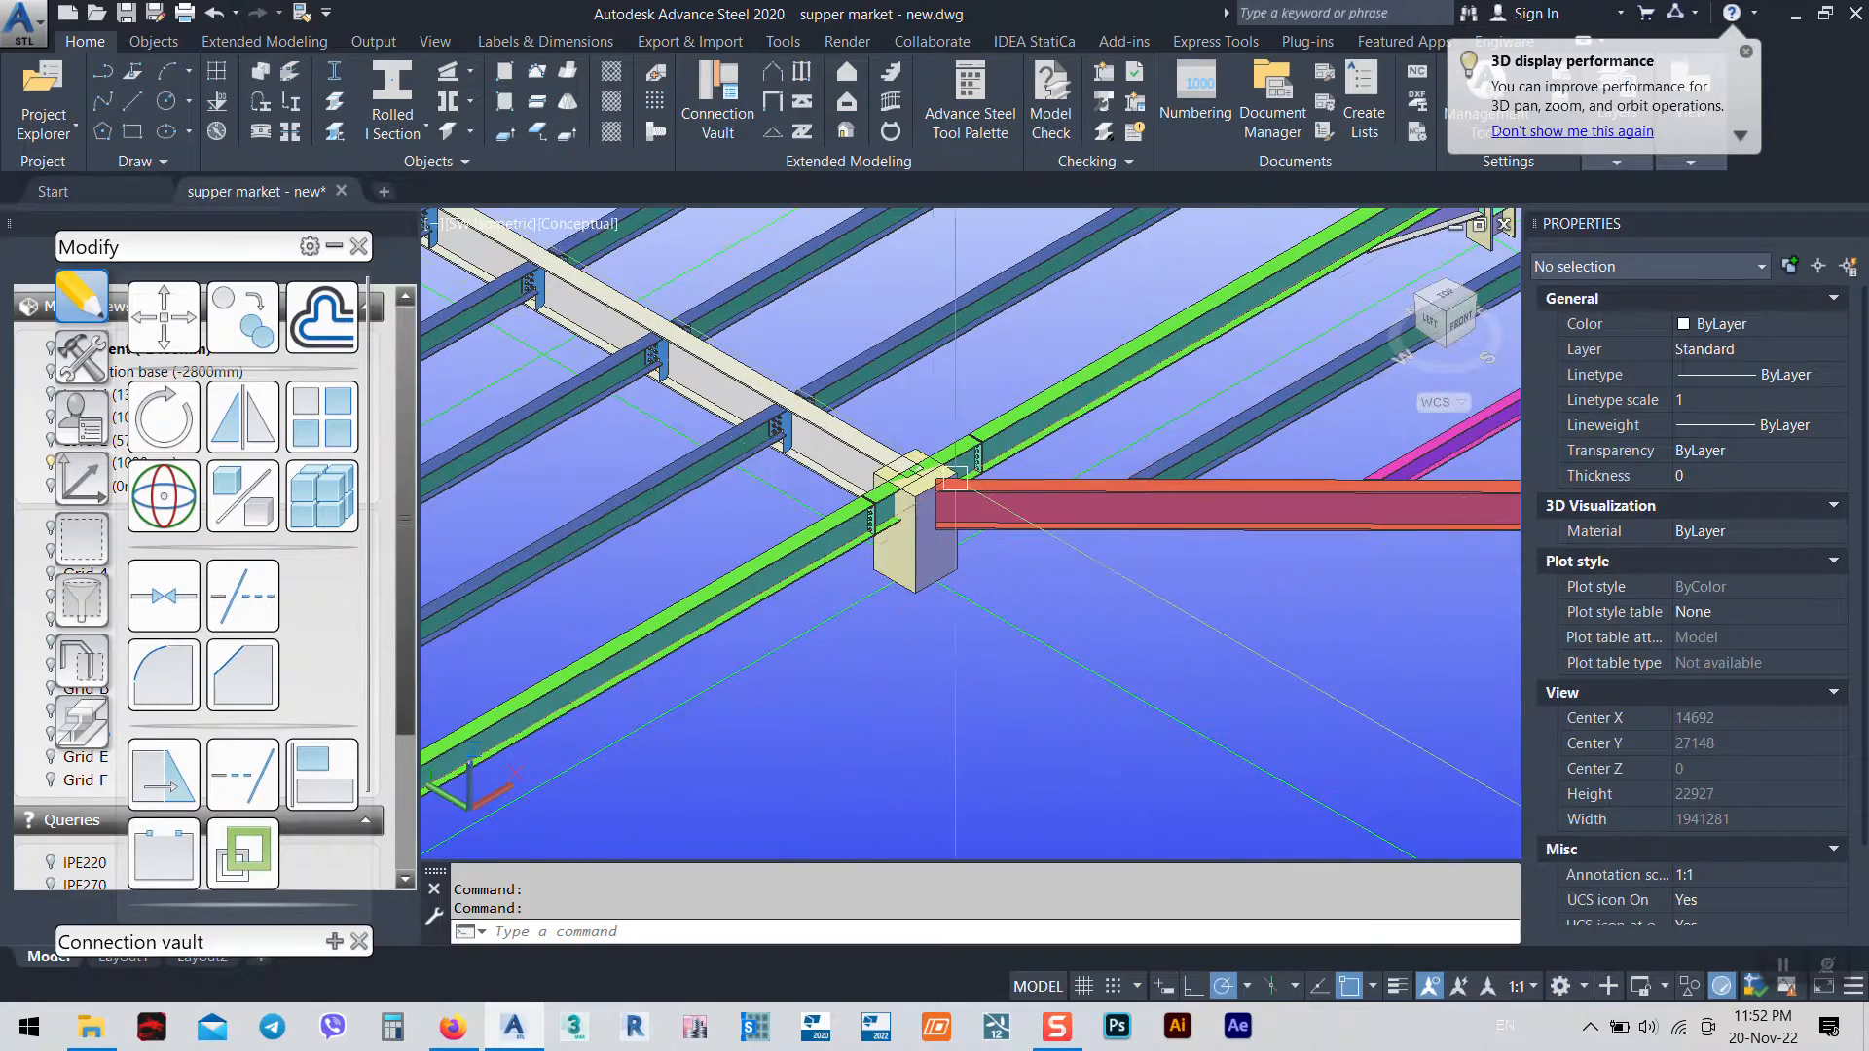
scroll(896, 763, "down", 5)
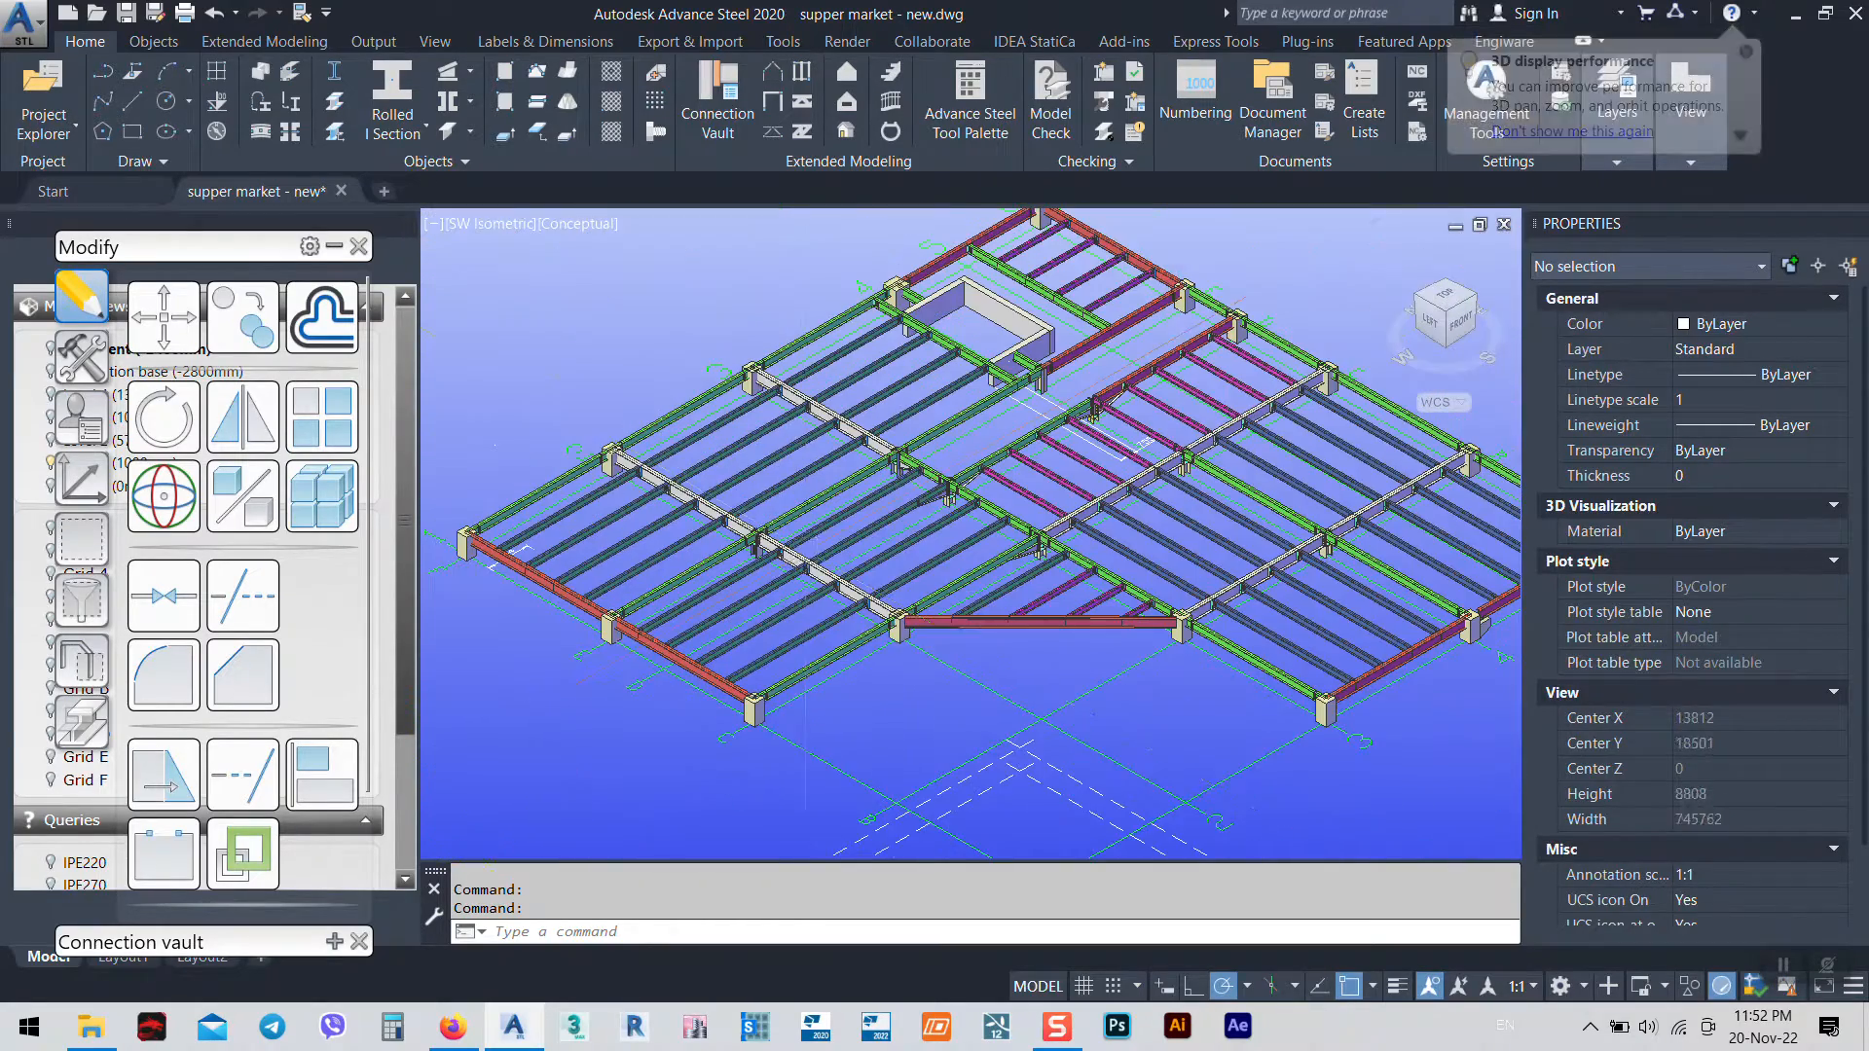
left_click(1791, 18)
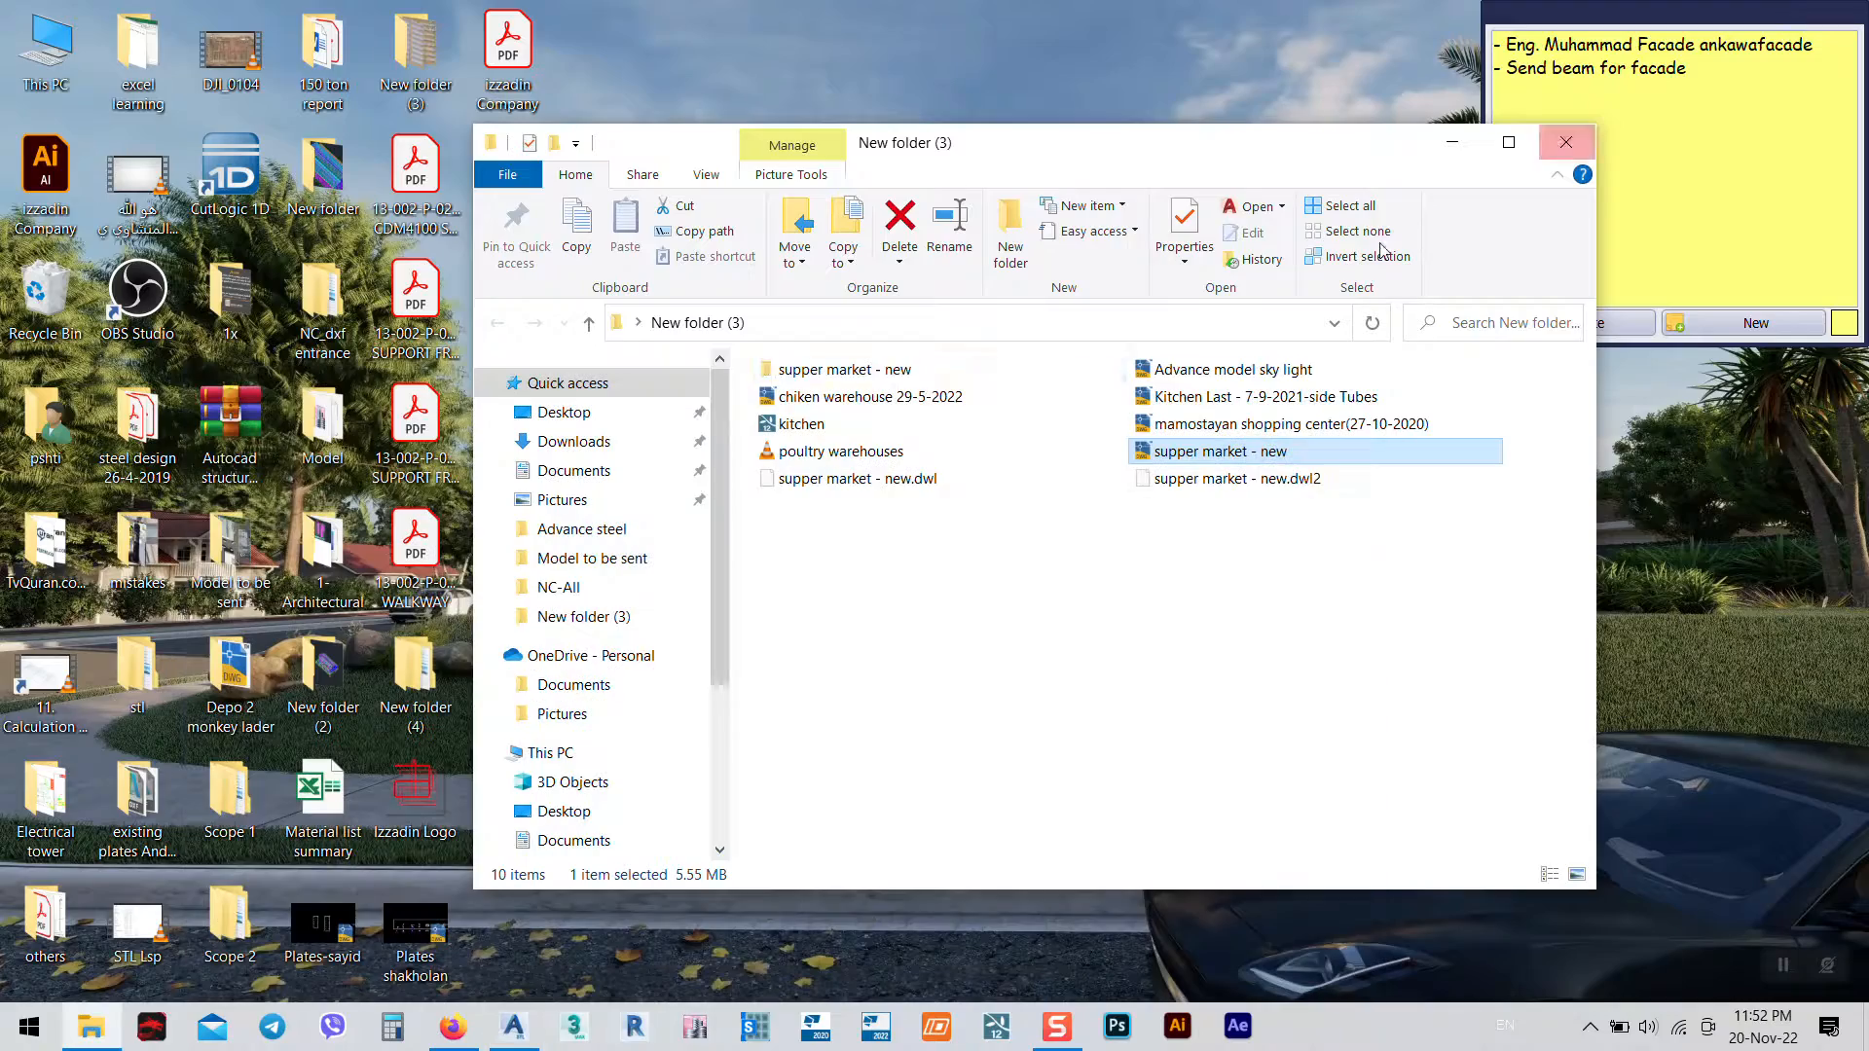
double_click(1200, 428)
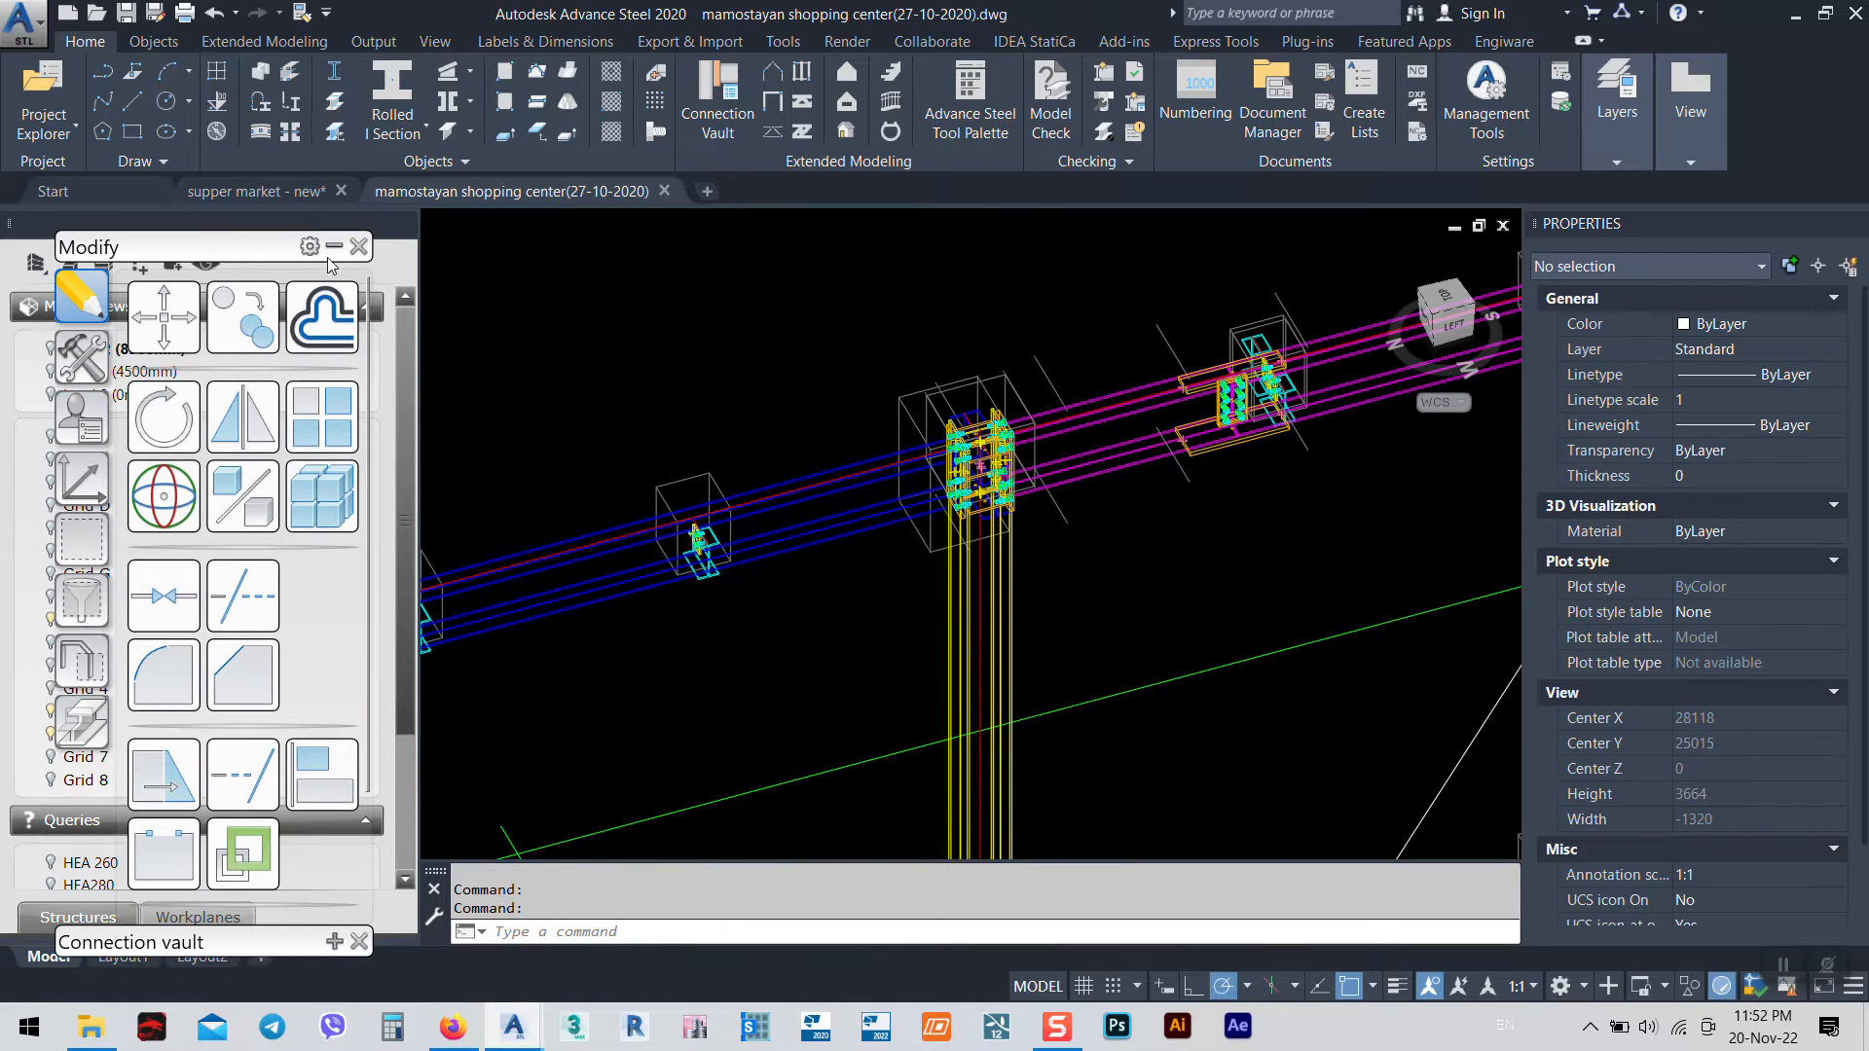
left_click(344, 192)
left_click(1017, 565)
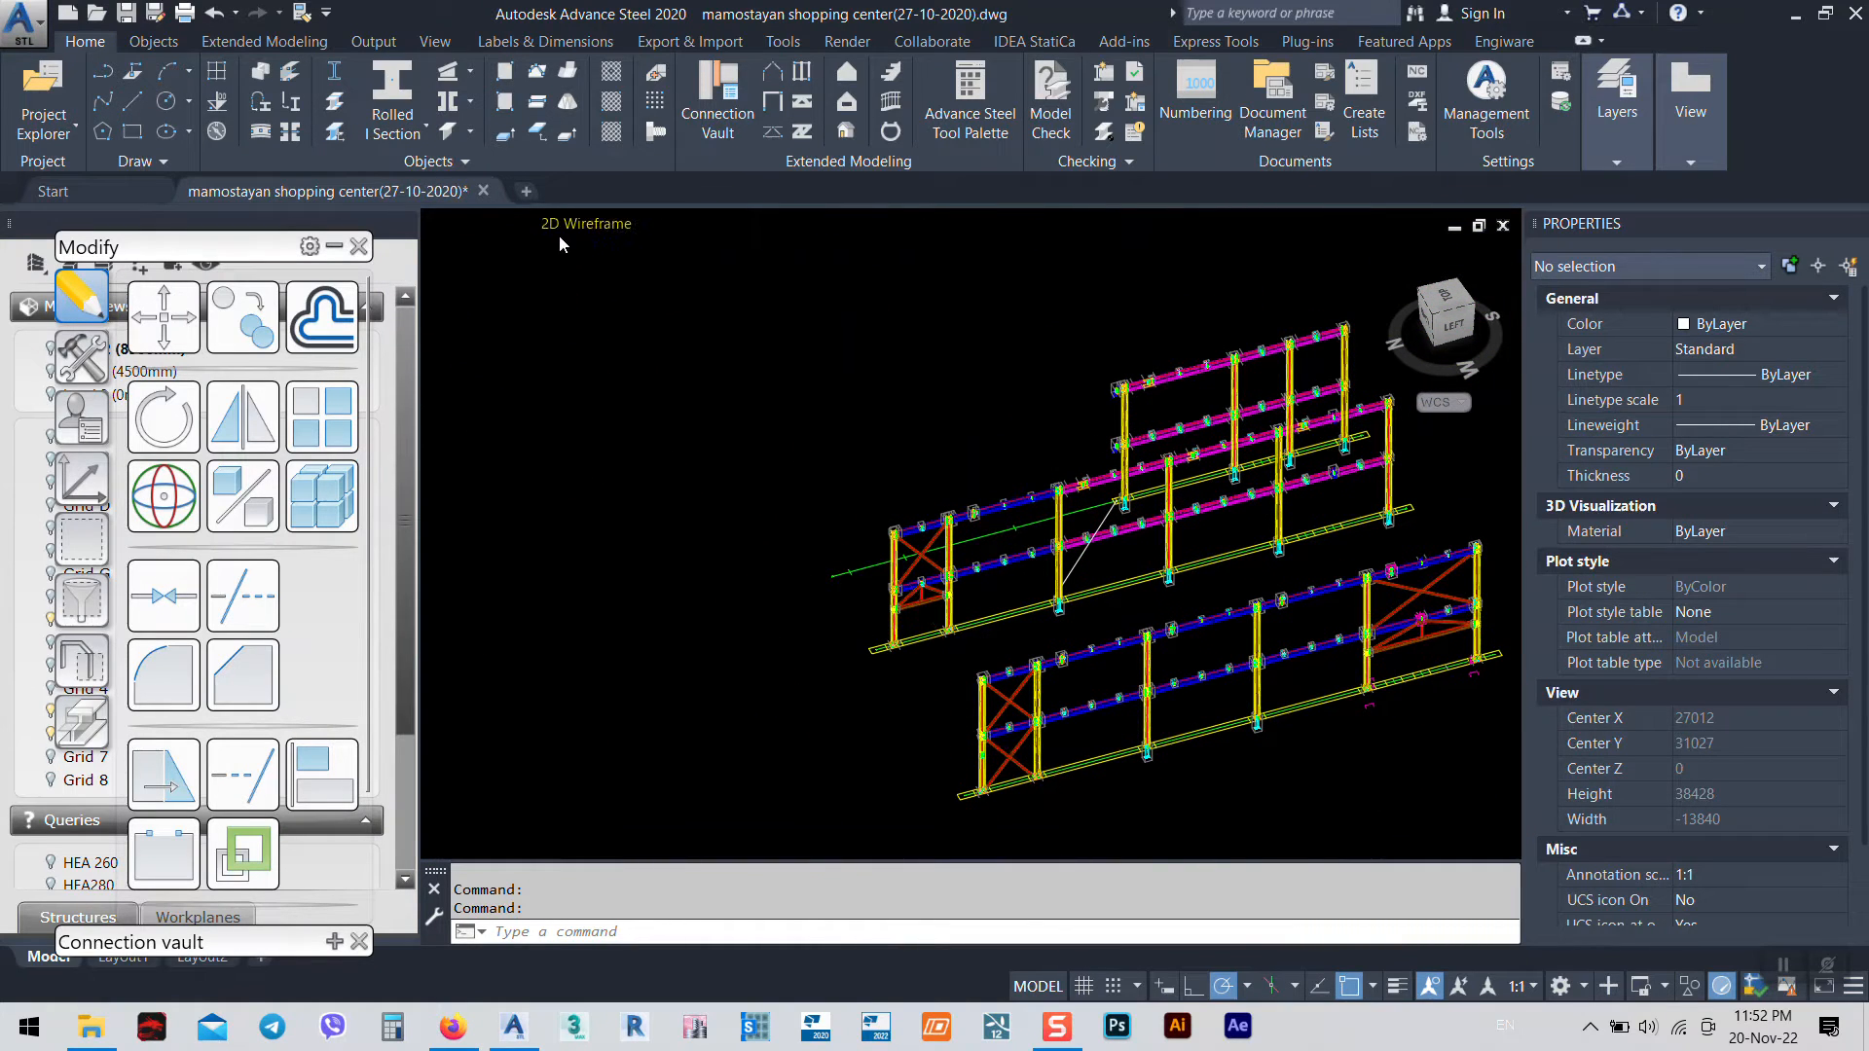
Set the Conceptual visual style and turn off the Grid 5 and Grid 6 model views
left_click(580, 225)
left_click(596, 301)
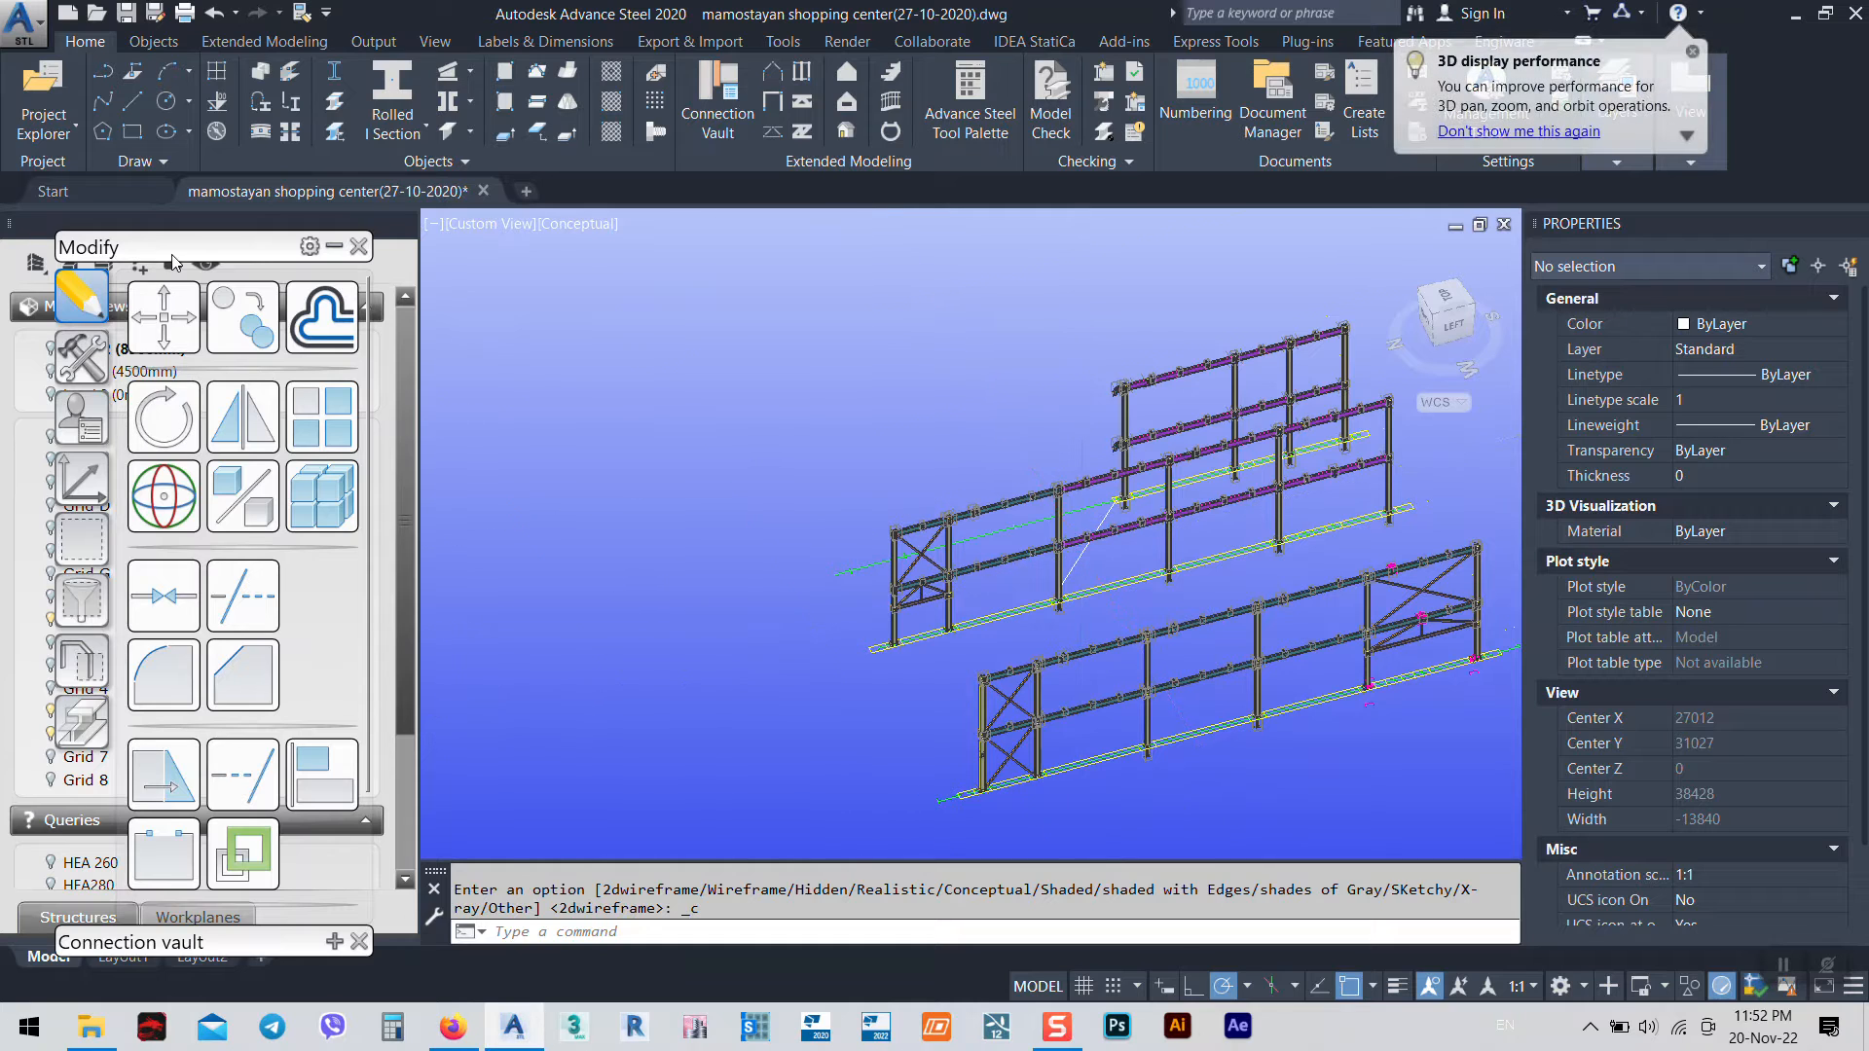
left_click_drag(174, 257, 543, 269)
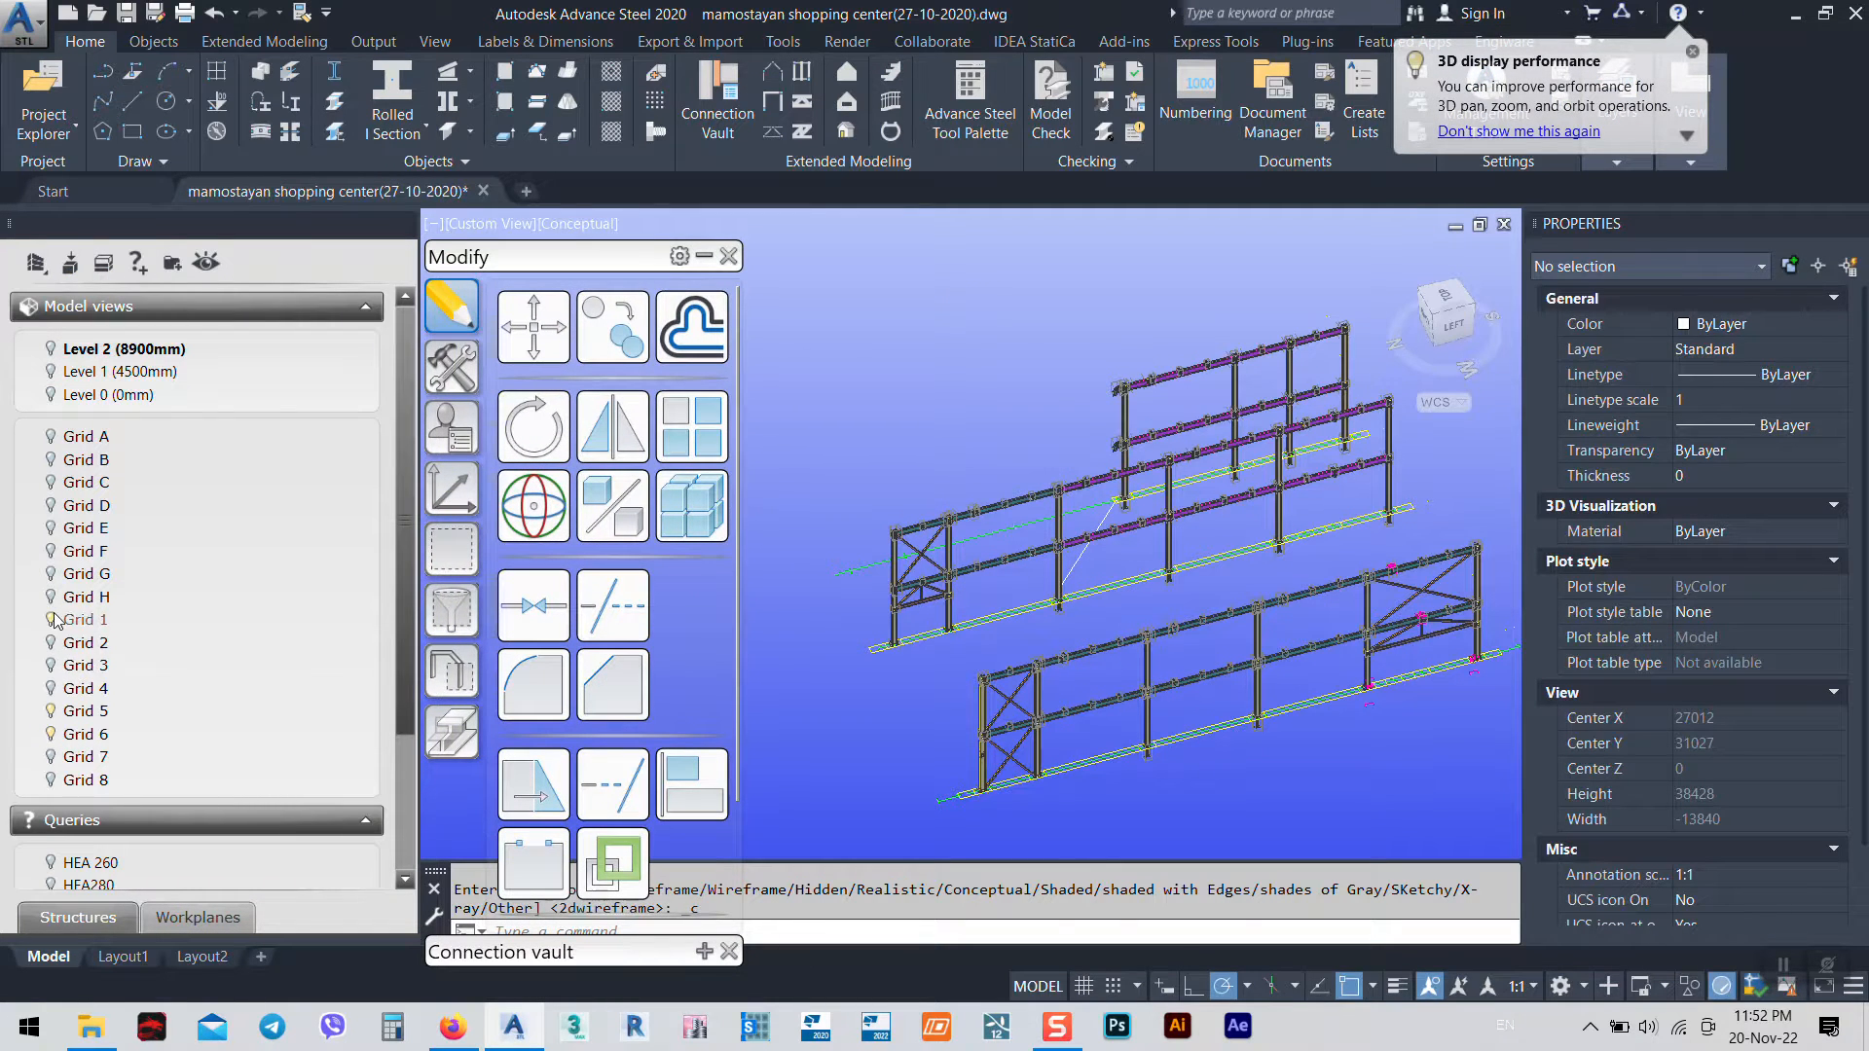
left_click(51, 715)
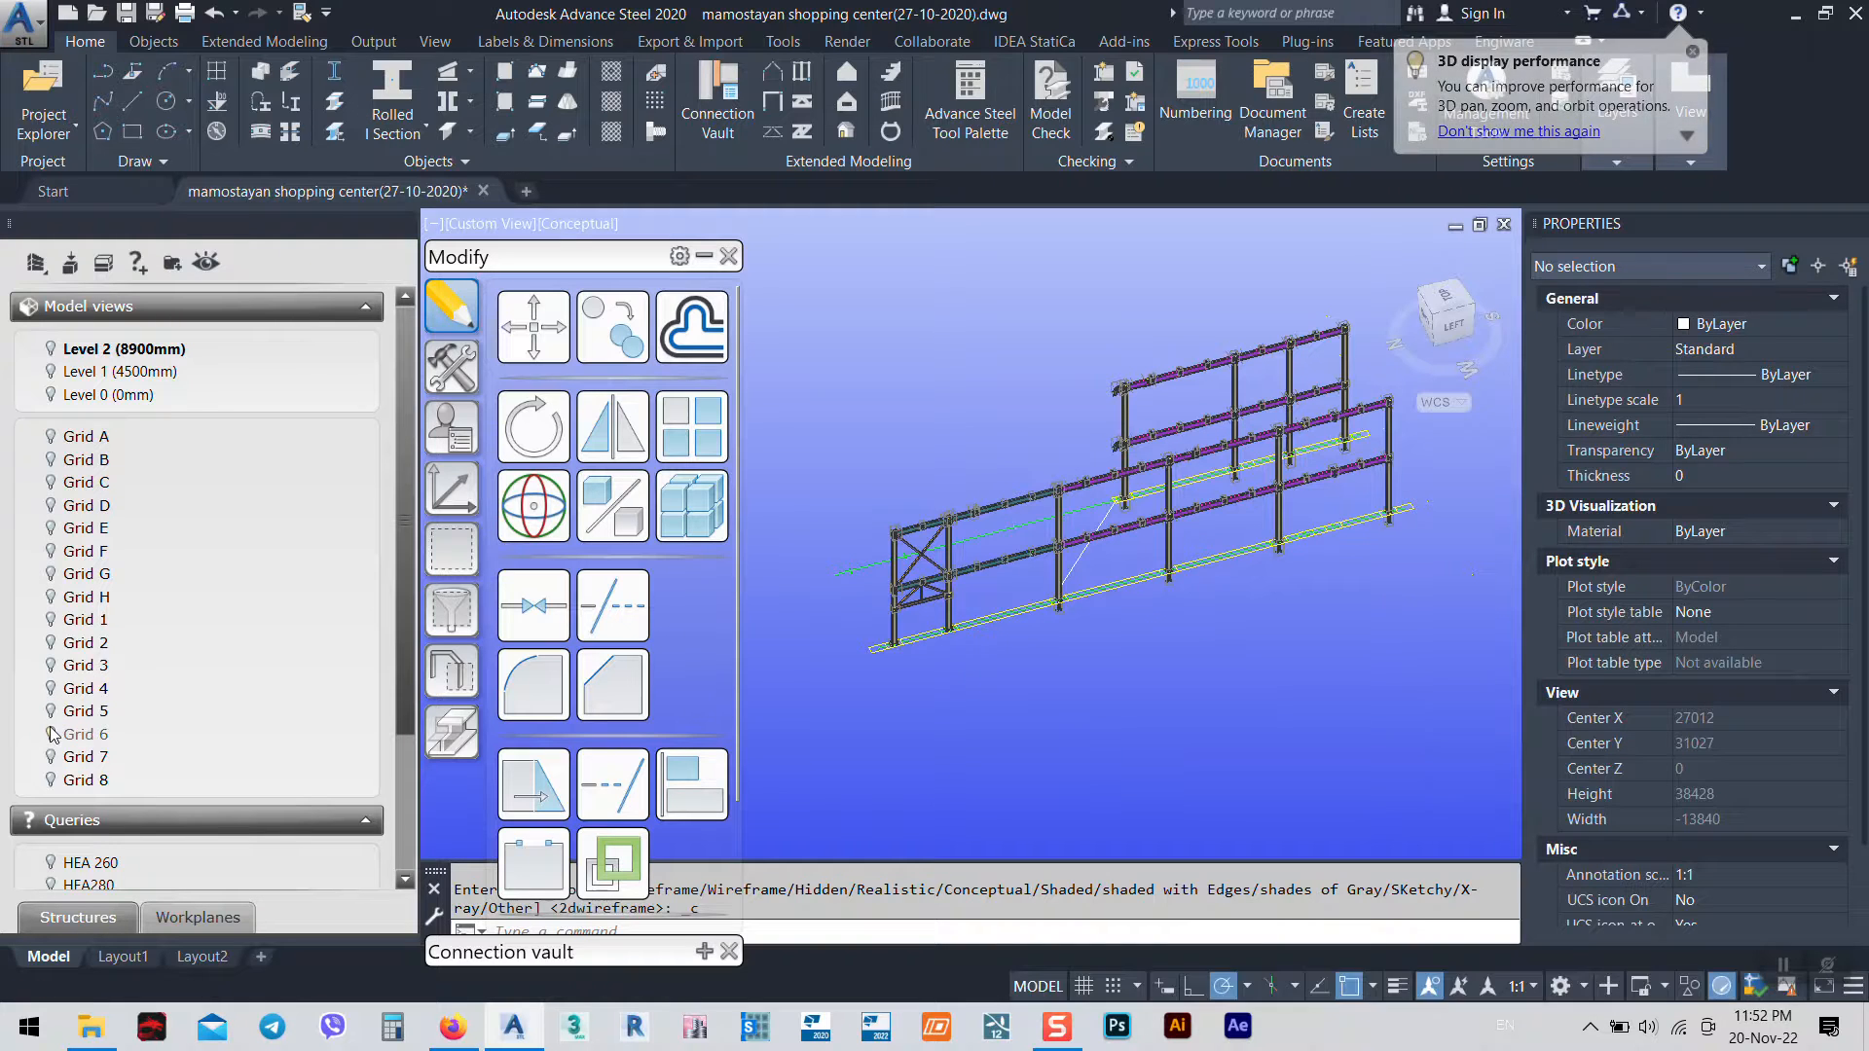
left_click(52, 734)
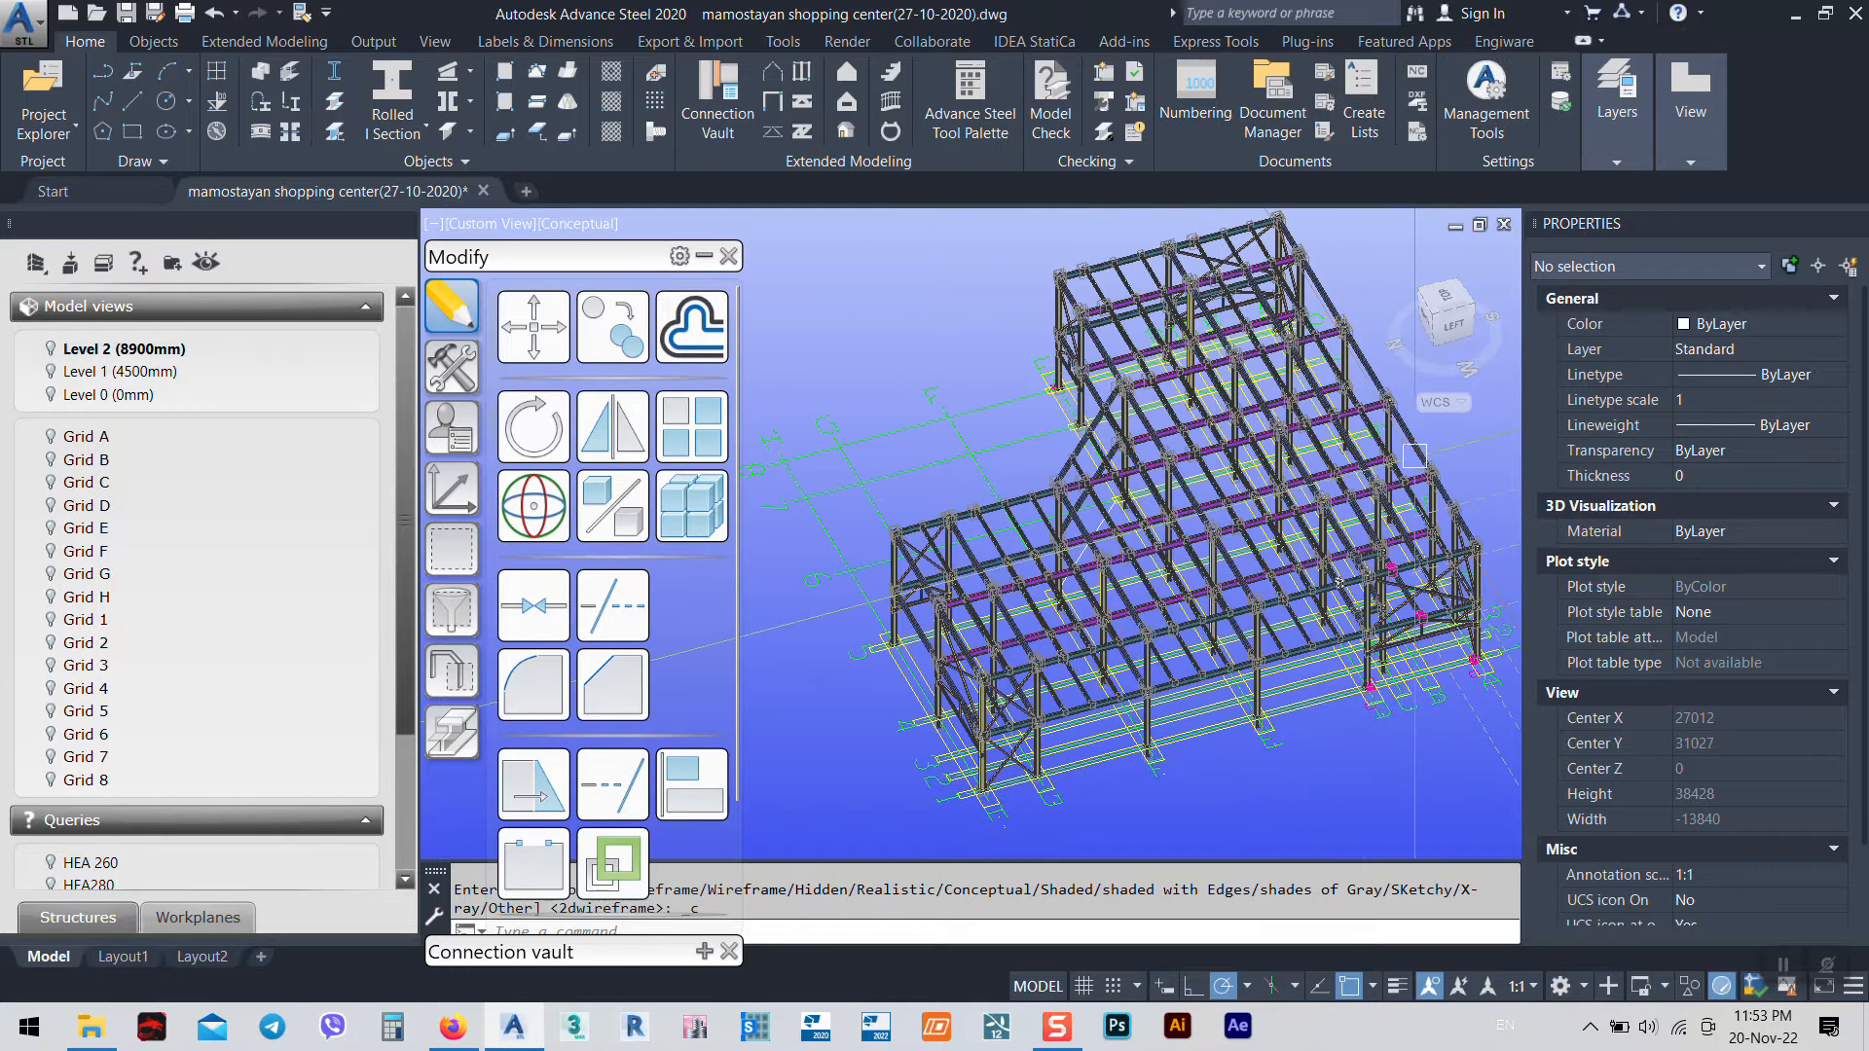
Switch to the NE Isometric view and erase the grid block of the floor plan beside the building
left_click(1423, 295)
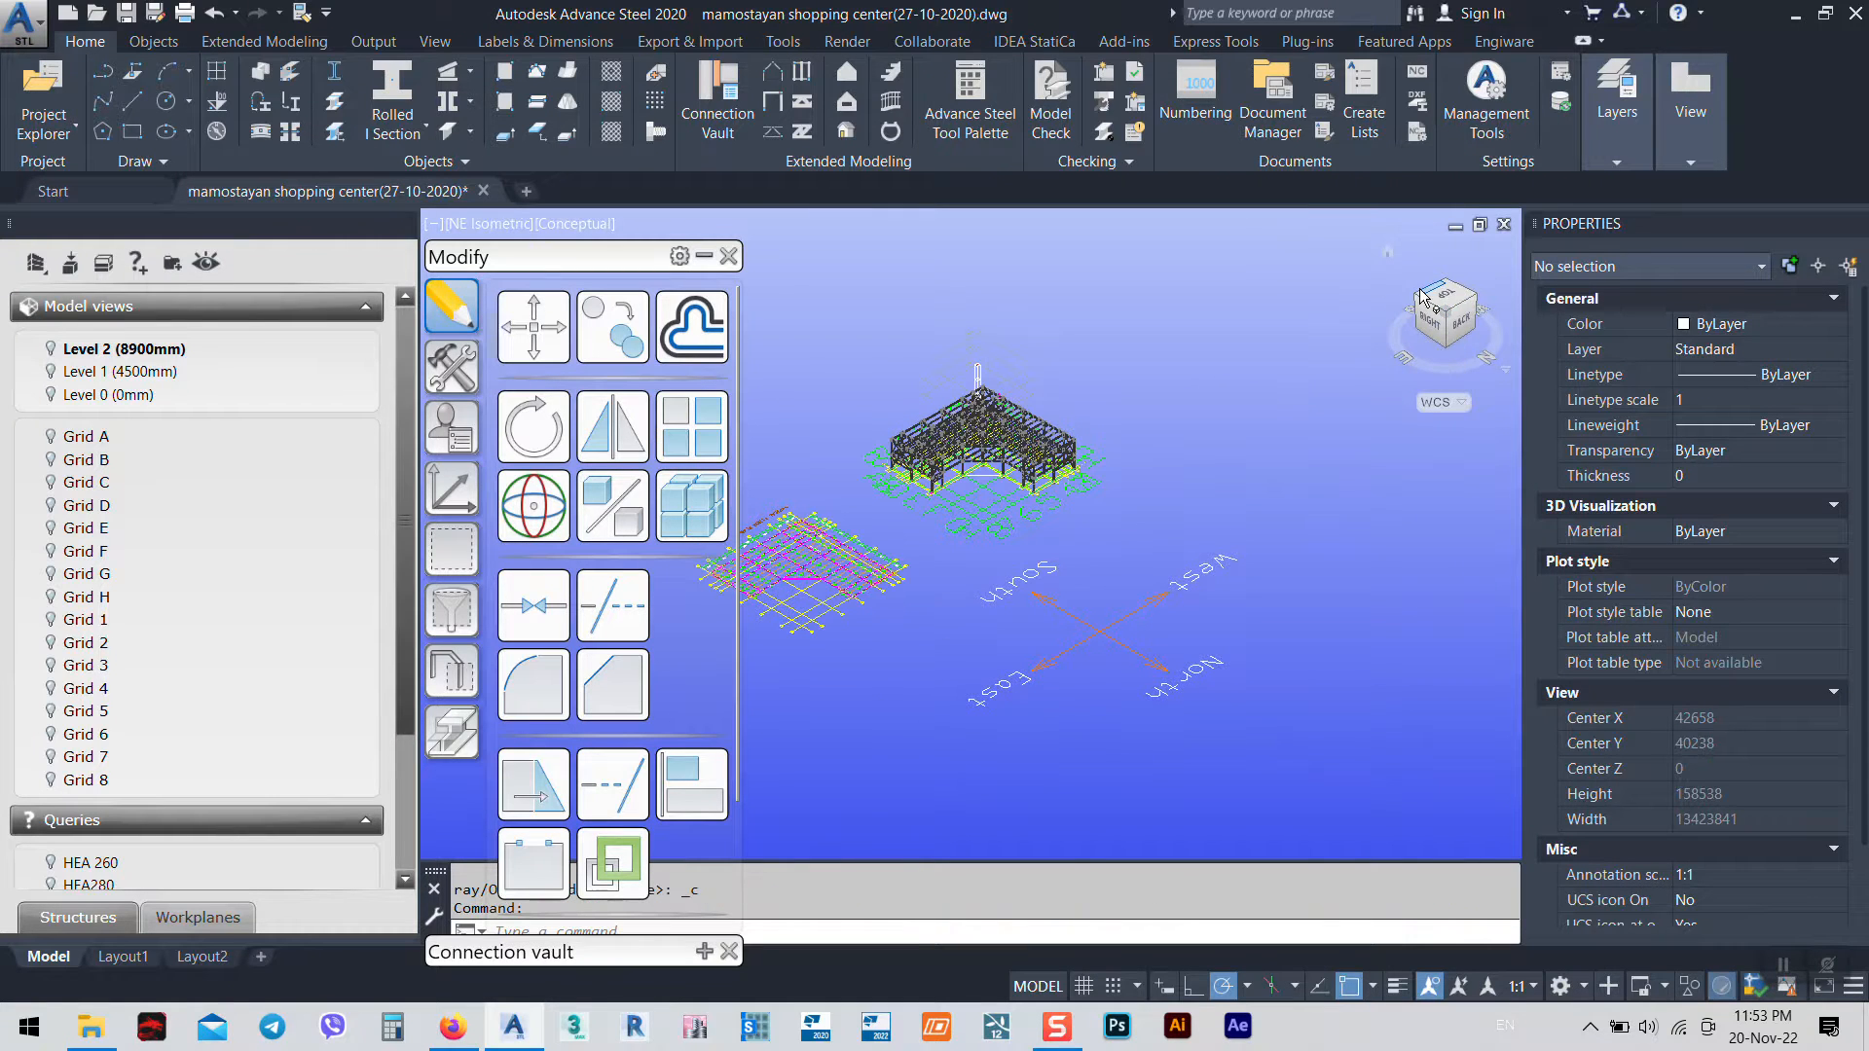
middle_click_drag(1044, 597, 1247, 662)
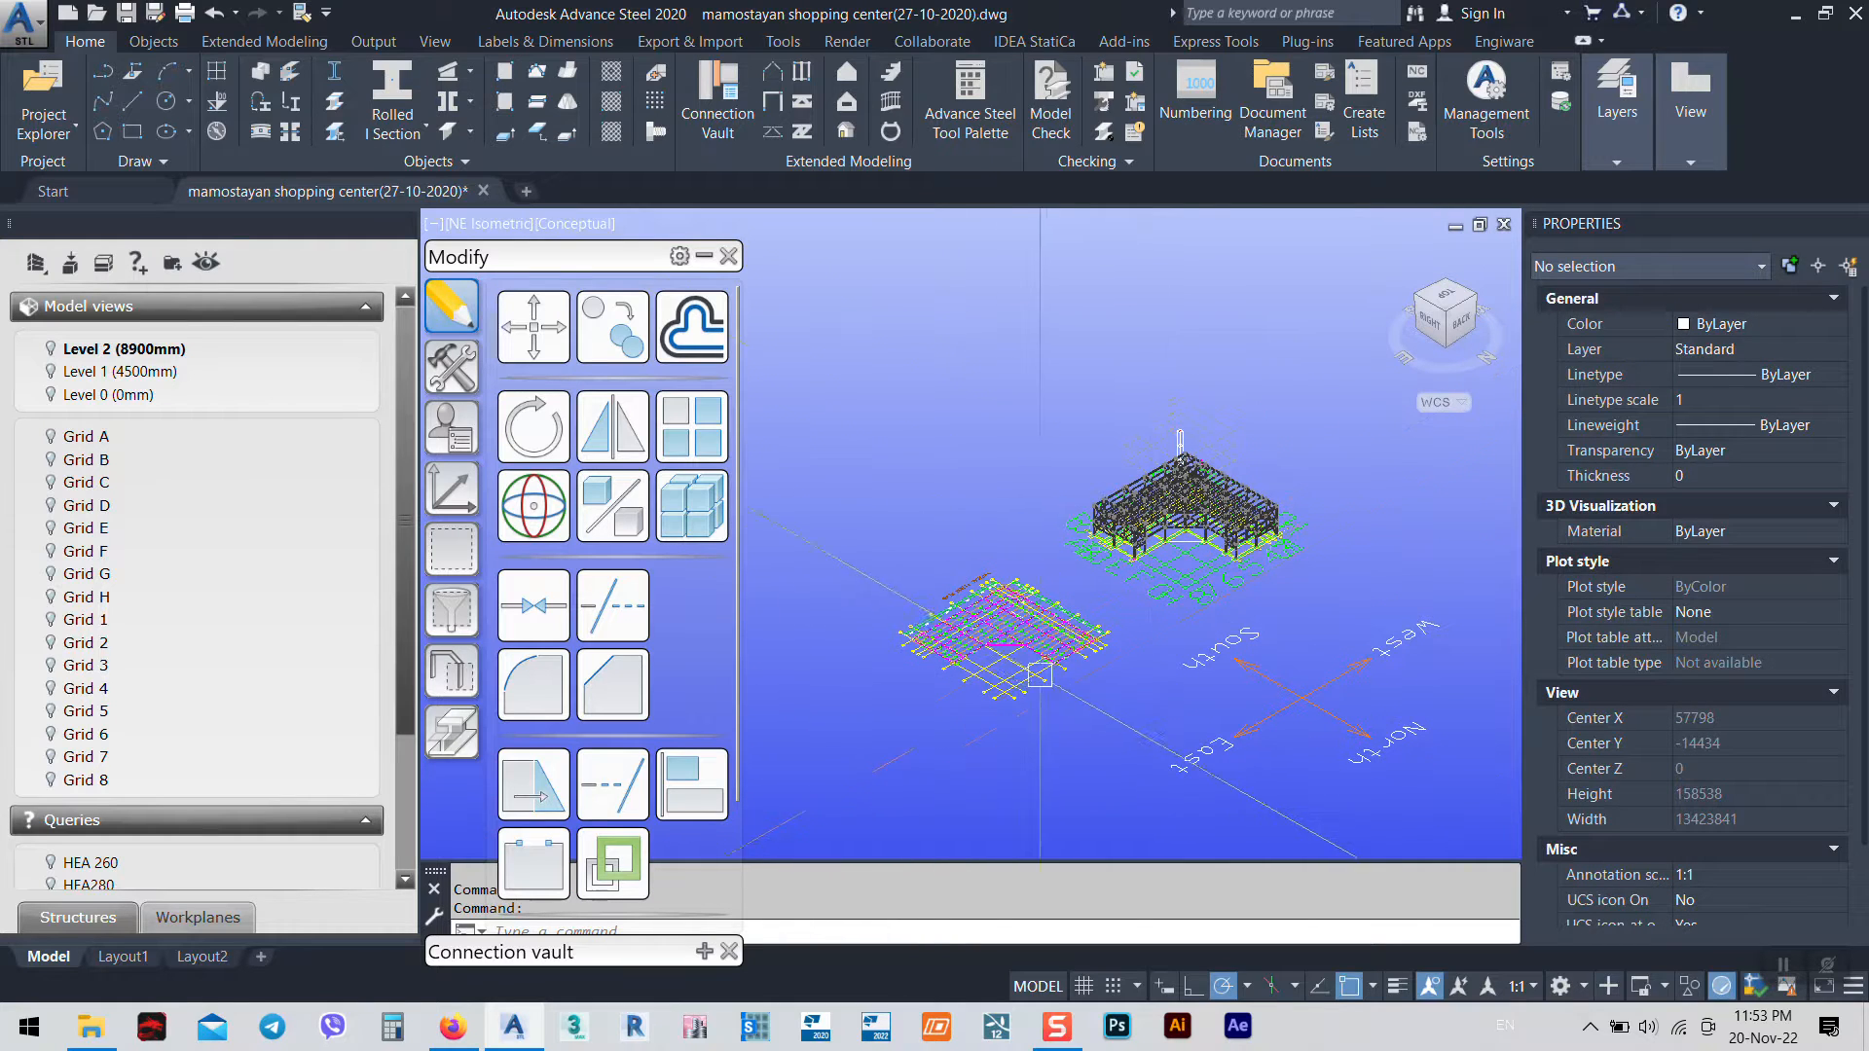
scroll(1035, 670, "up", 2)
scroll(1035, 670, "up", 2)
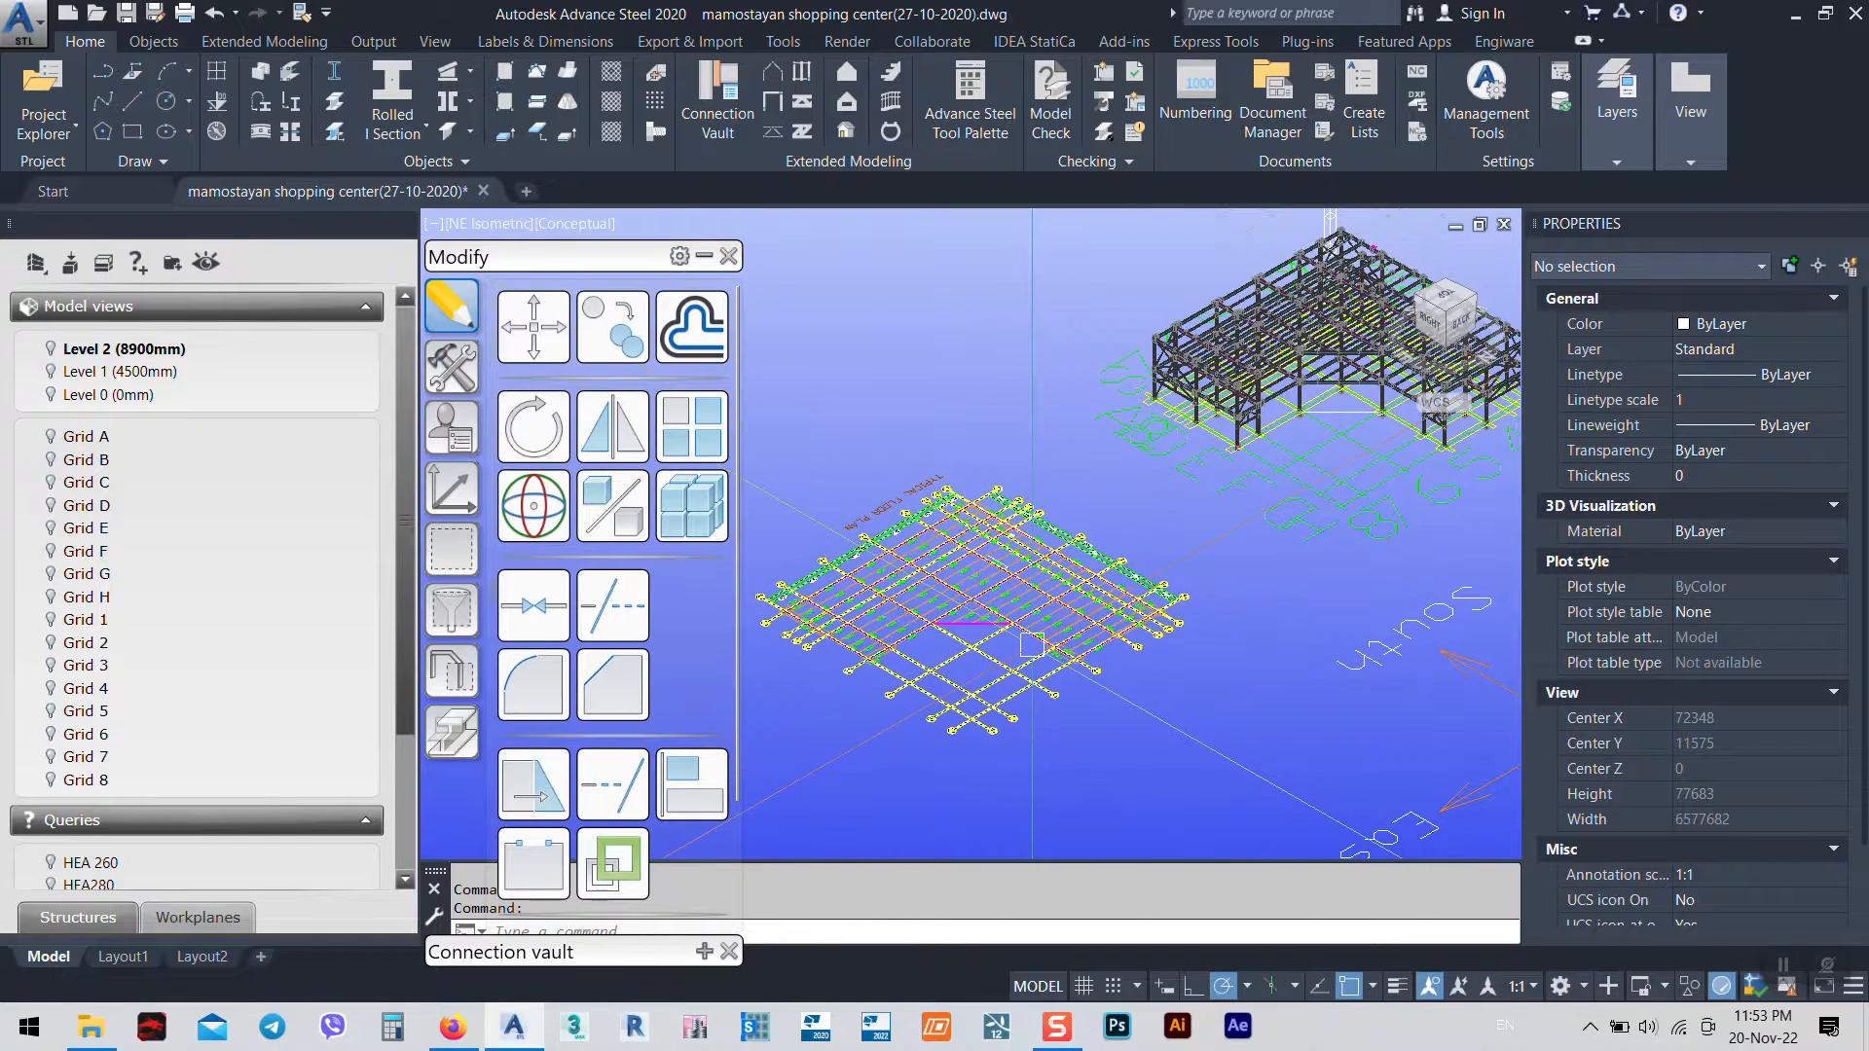
left_click(1032, 644)
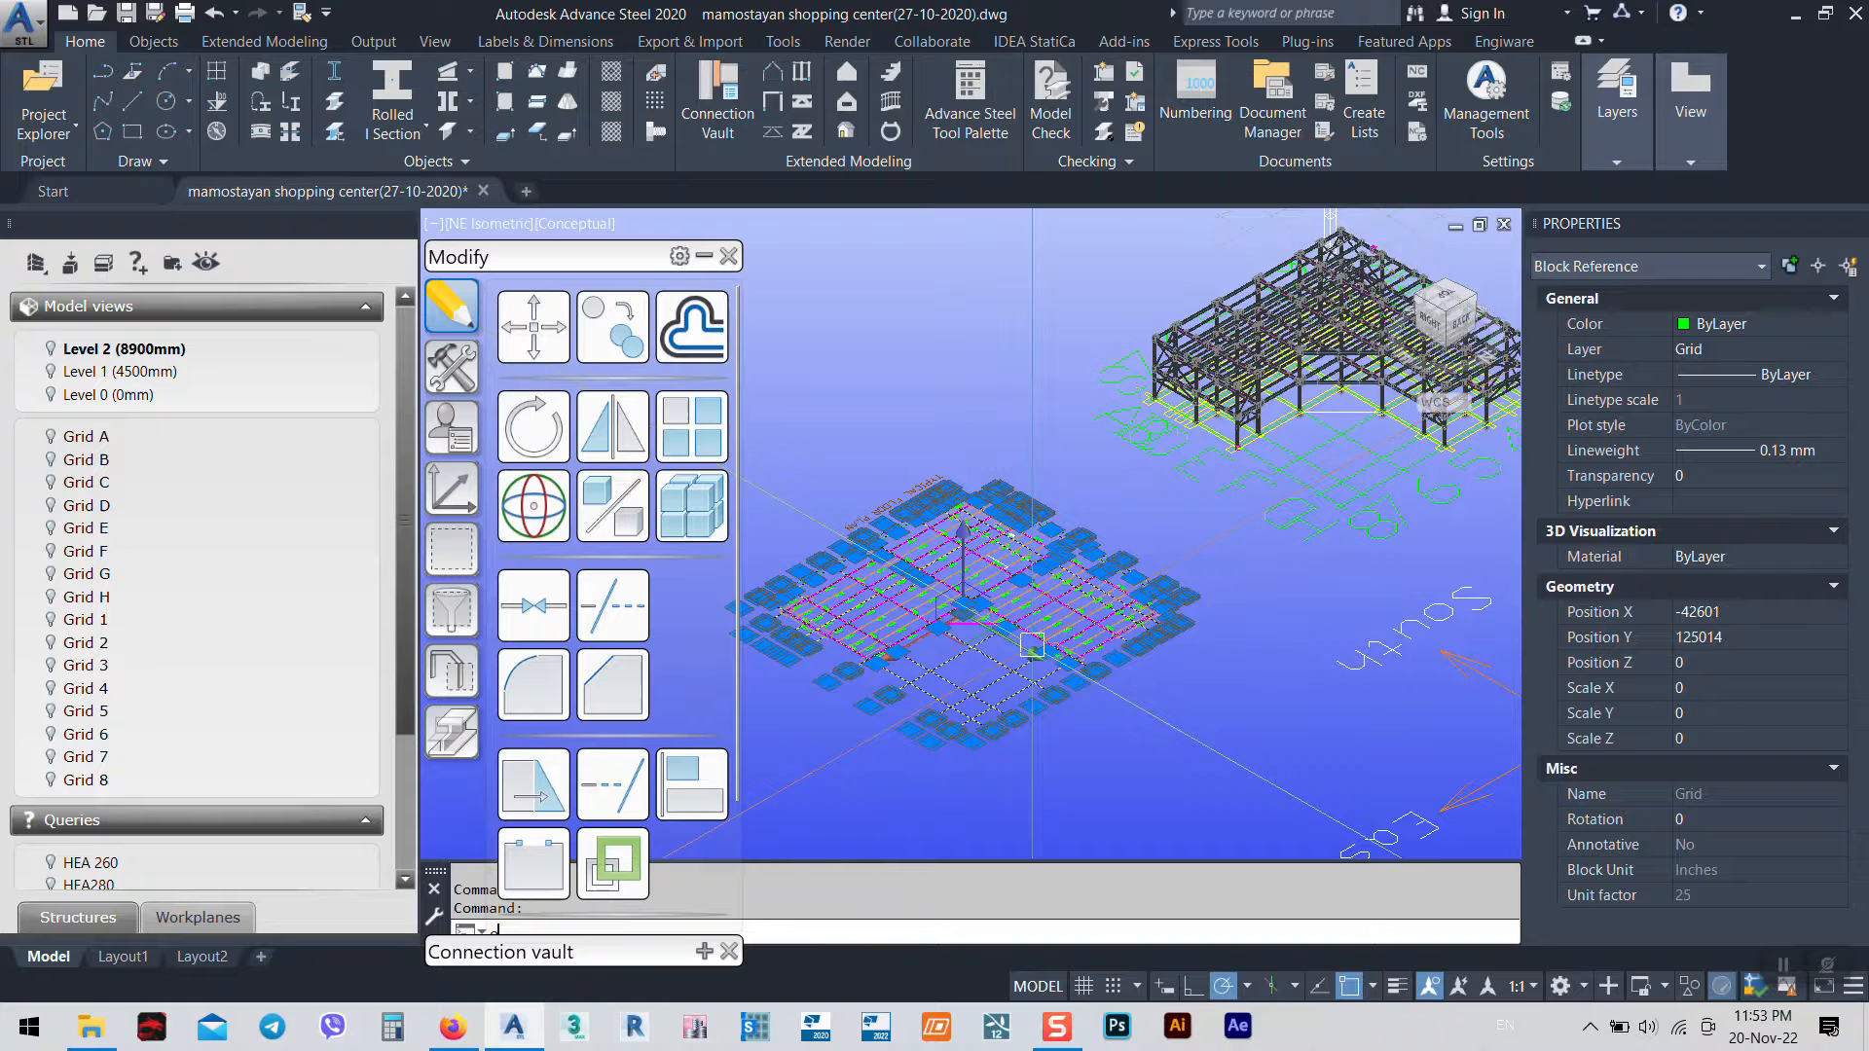
key("Return")
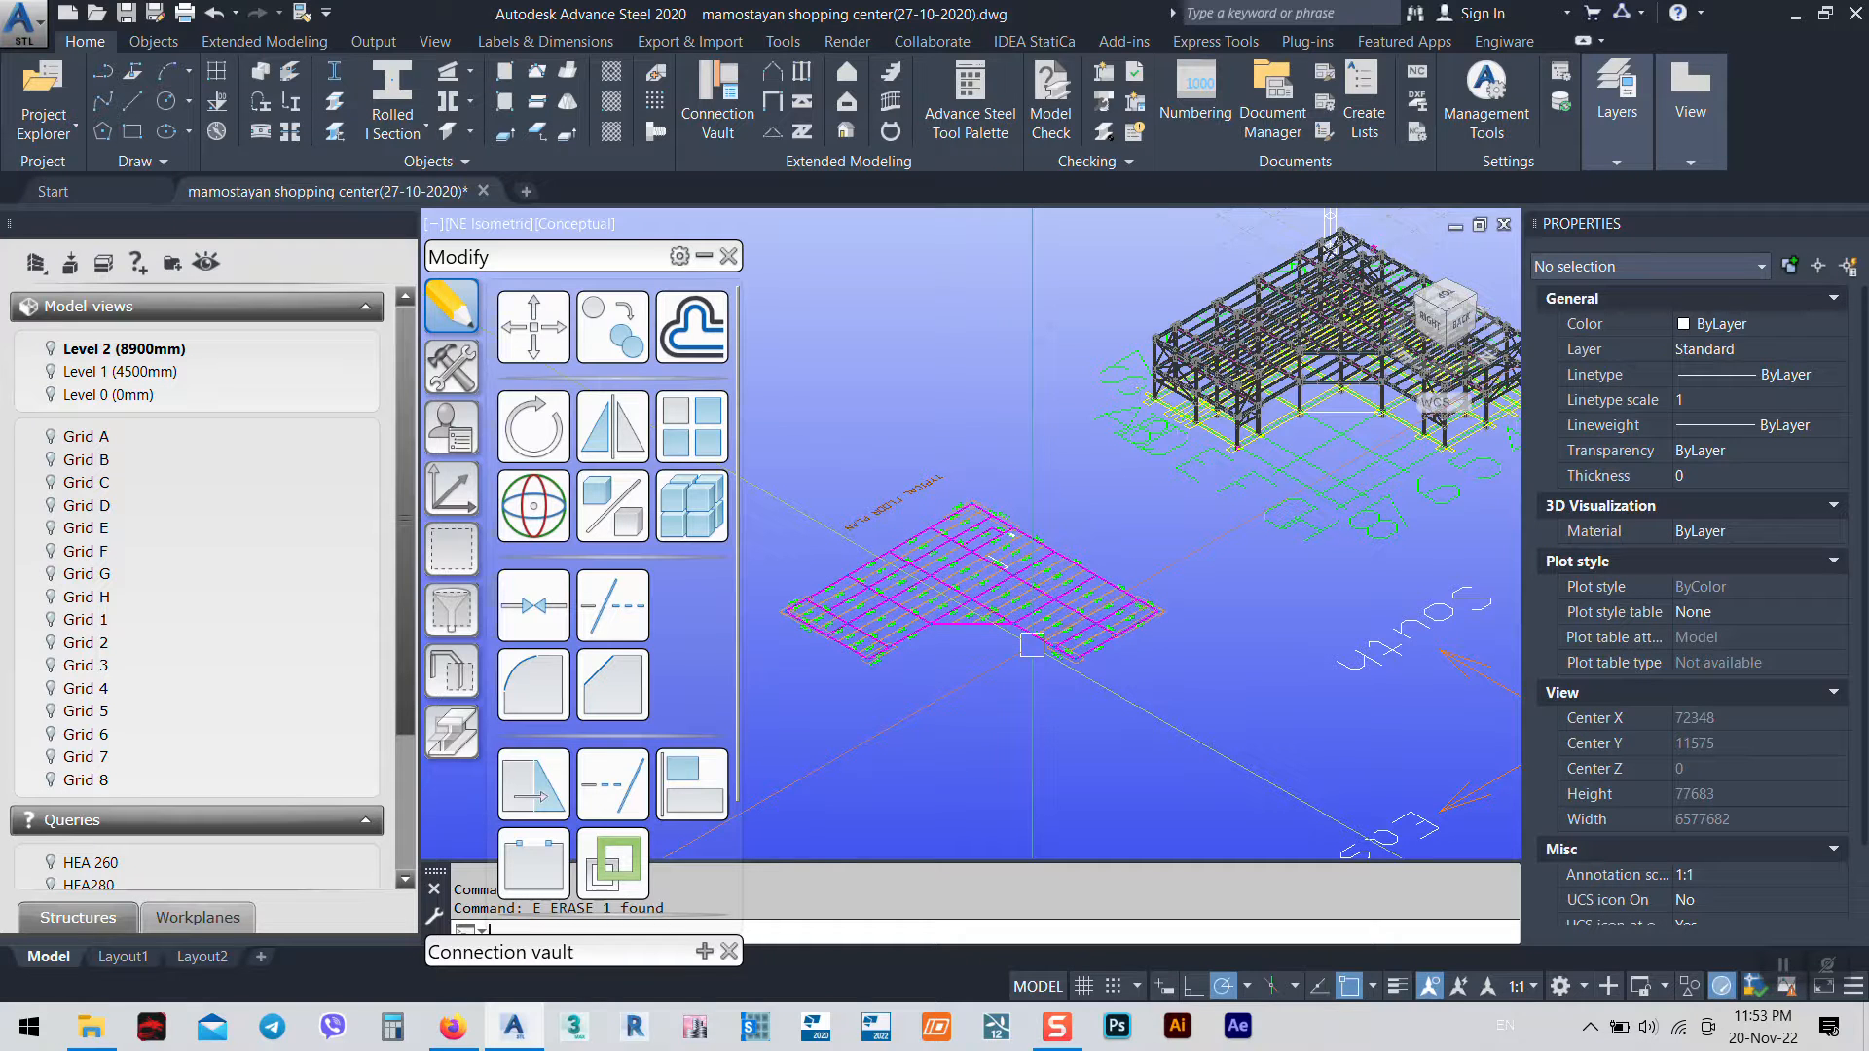
Erase the remaining floor plan linework and title text beside the steel building
middle_click_drag(1146, 740, 1332, 775)
key("ctrl+a")
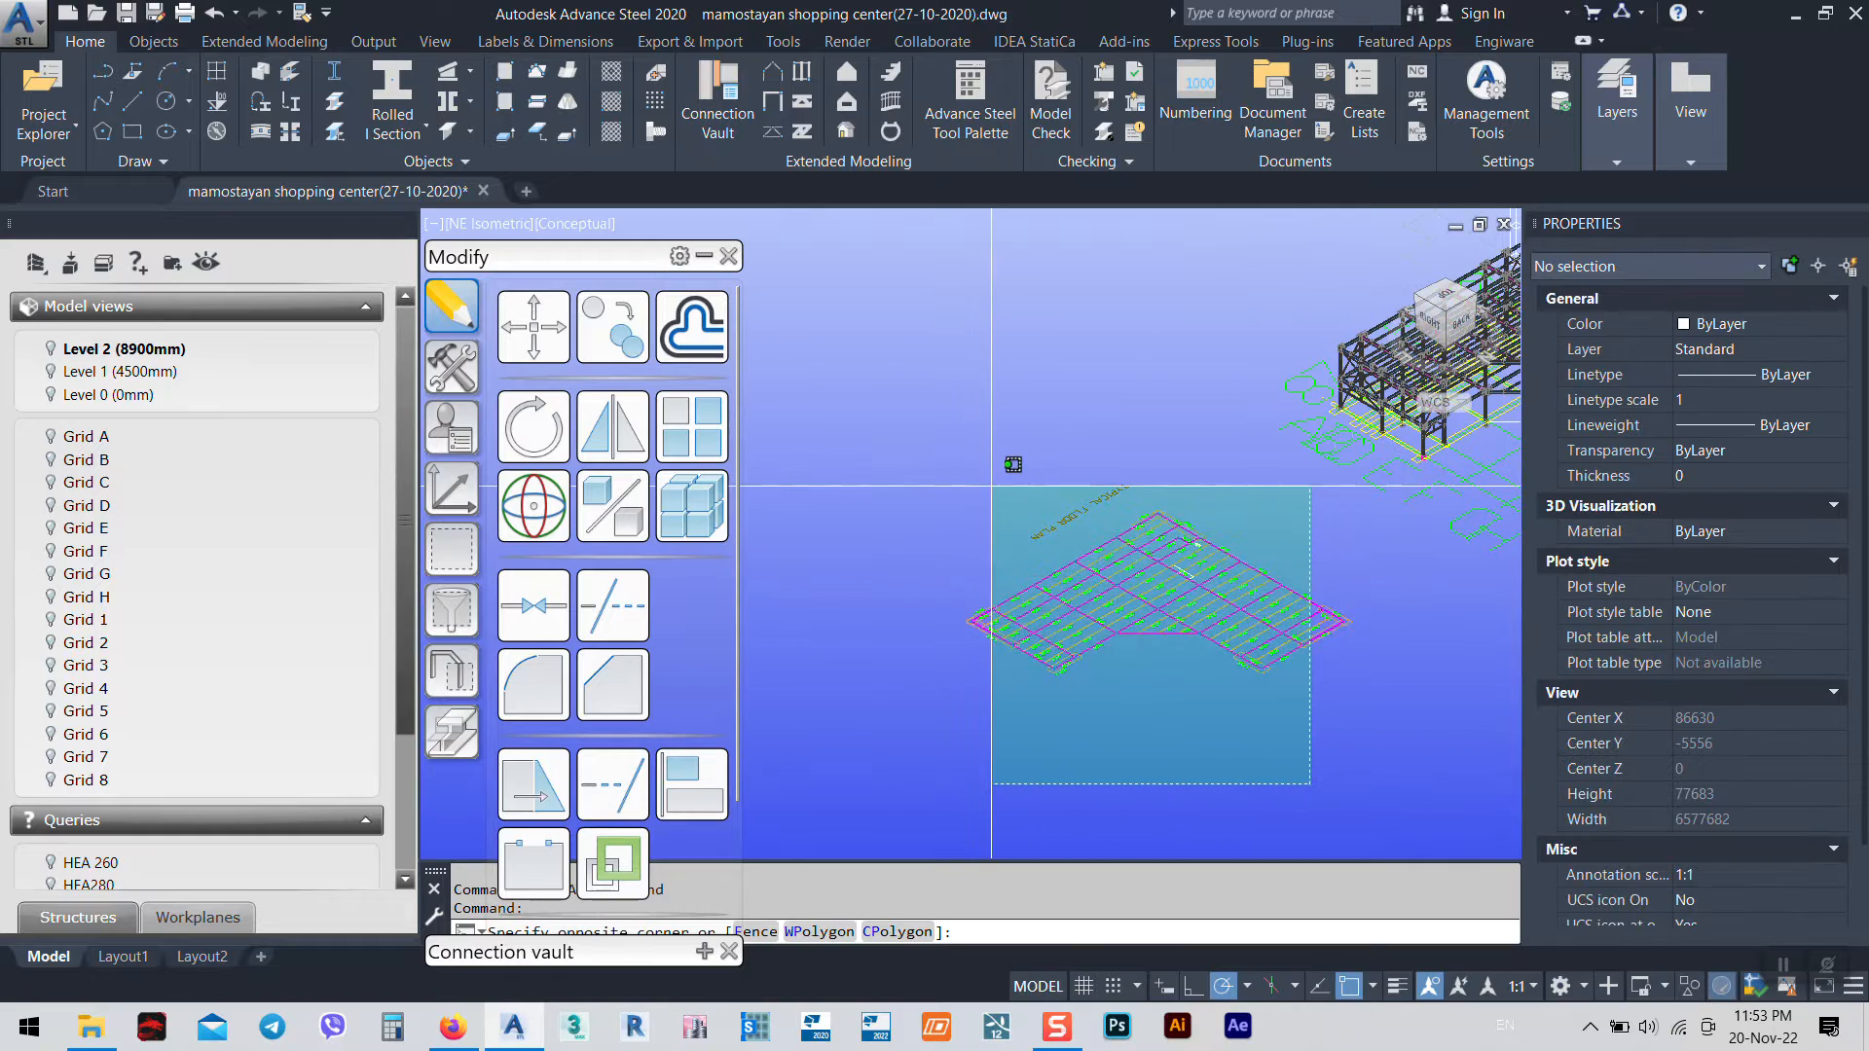
left_click(990, 486)
key("Return")
left_click(1088, 687)
left_click(959, 575)
type("e")
key("Return")
left_click(1409, 726)
left_click(1248, 572)
type("e")
key("Return")
scroll(972, 580, "down", 4)
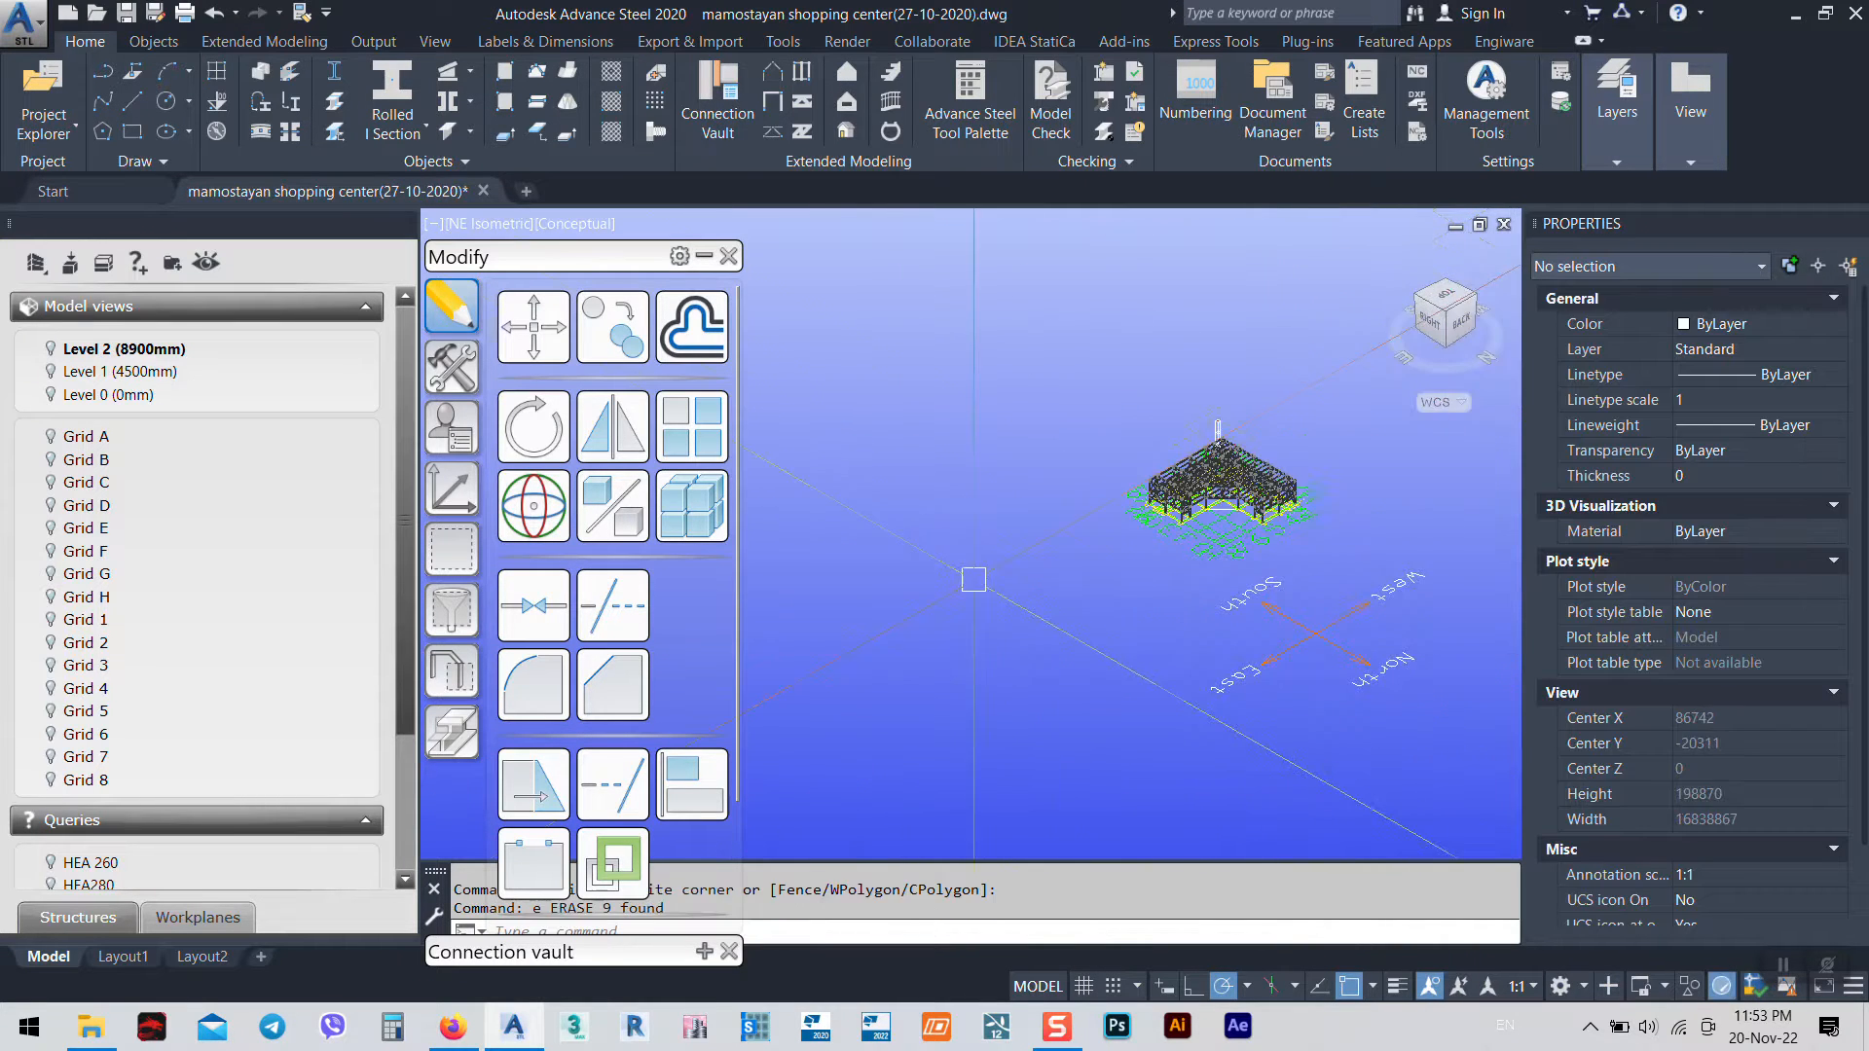
Erase the compass drawing with the North, South, East and West labels near the building
left_click(1397, 756)
left_click(1245, 597)
type("E")
key("Return")
Filter the selection to all model view boxes and erase them
scroll(1285, 623, "up", 4)
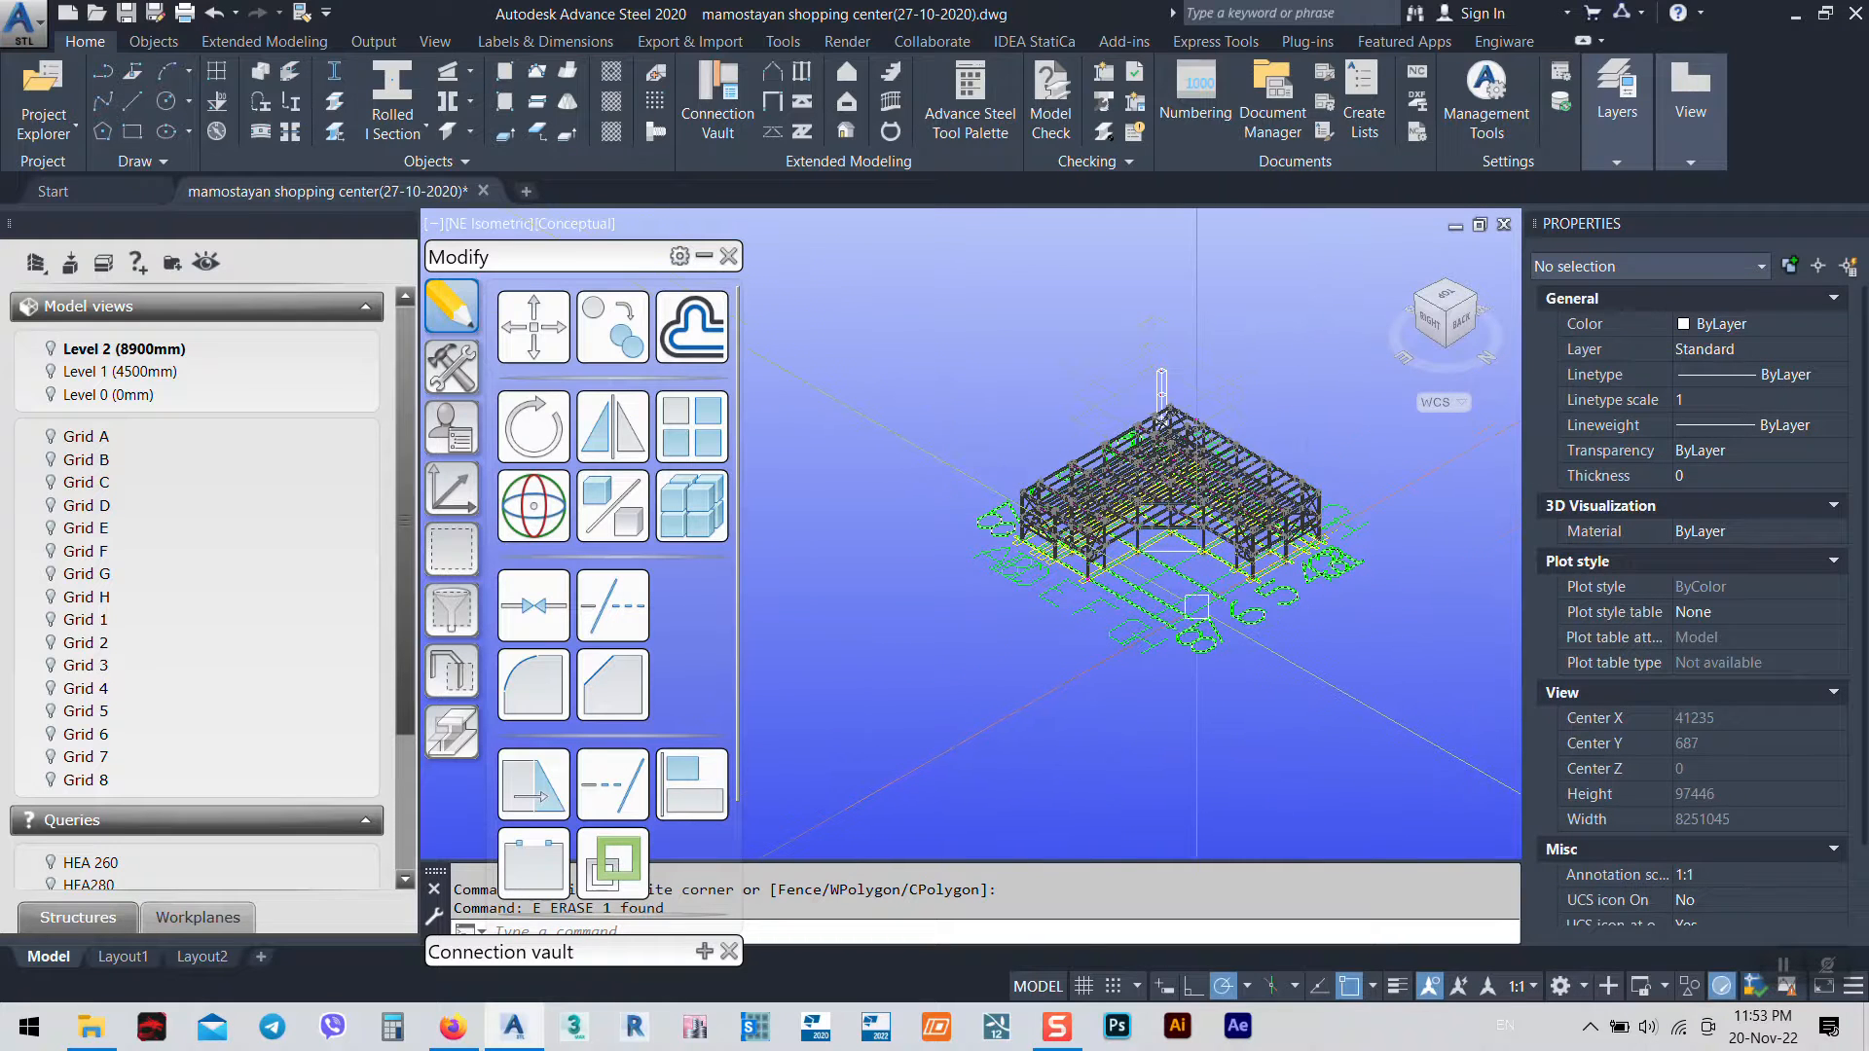
scroll(1292, 608, "up", 1)
scroll(1117, 628, "up", 1)
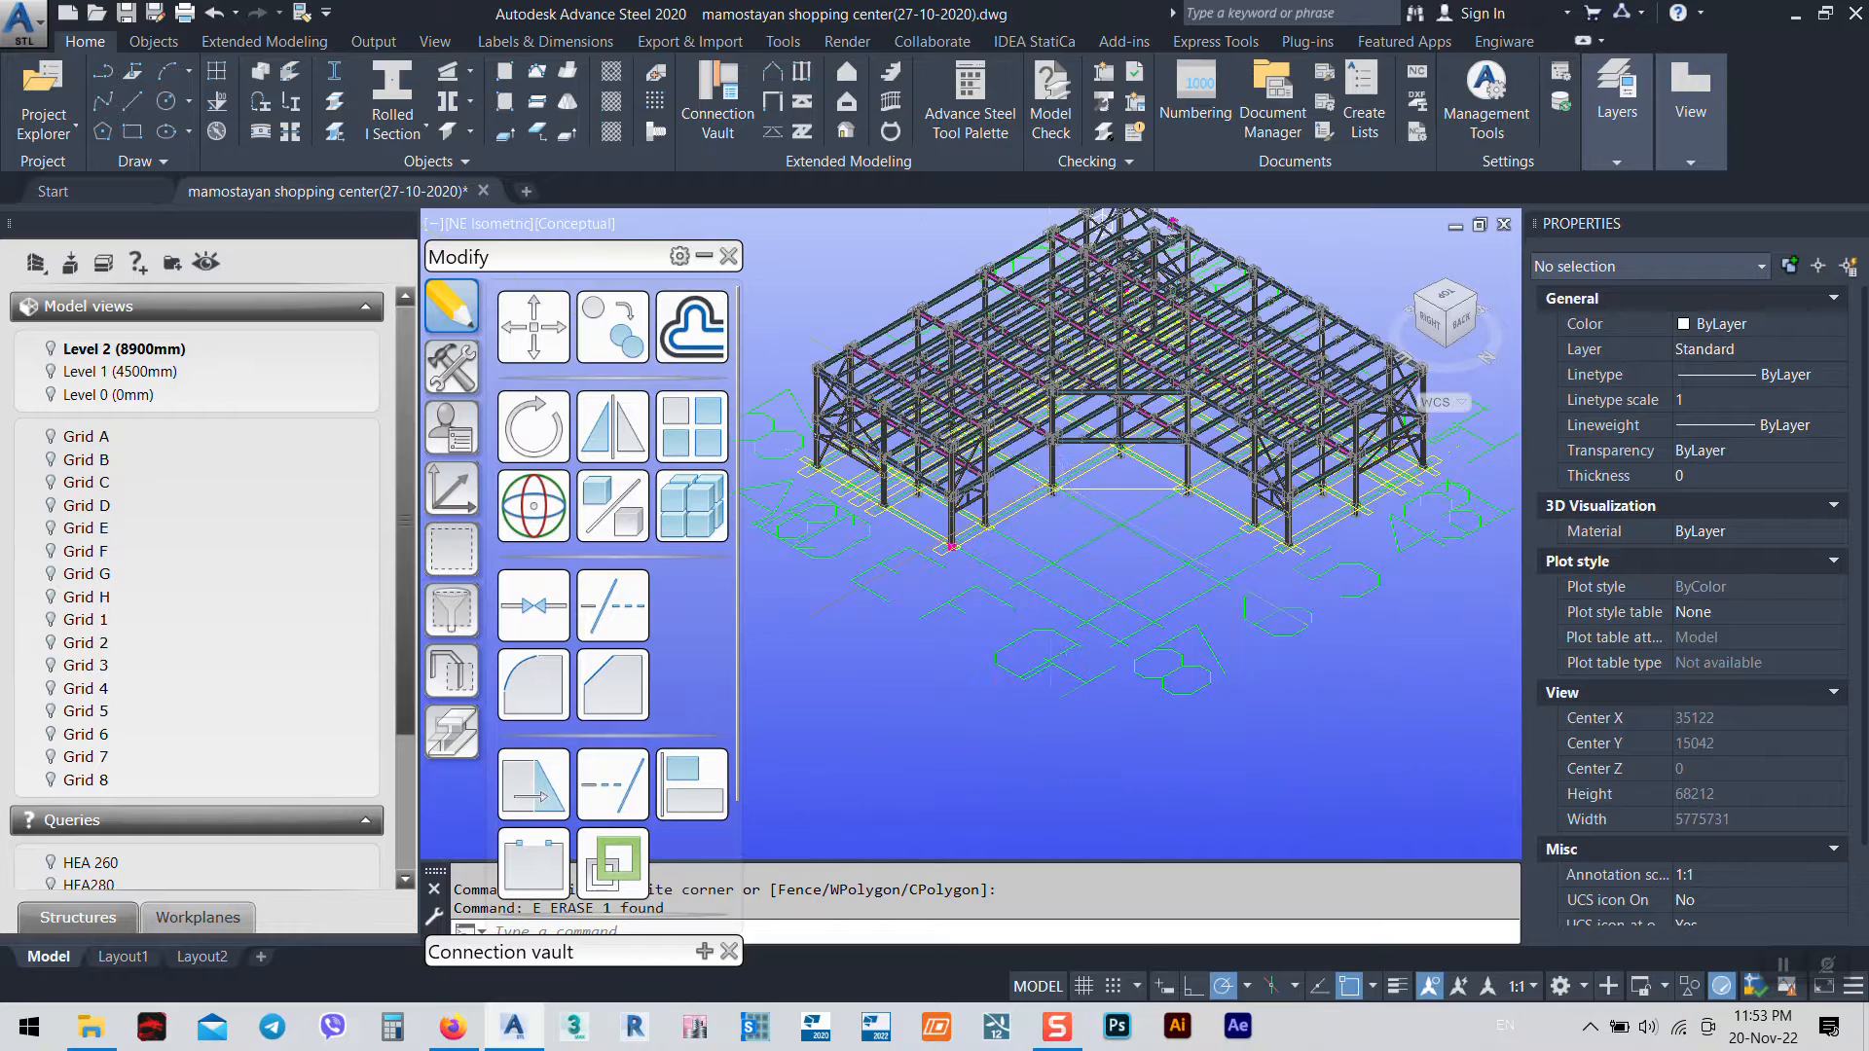
middle_click_drag(1034, 497, 1034, 494)
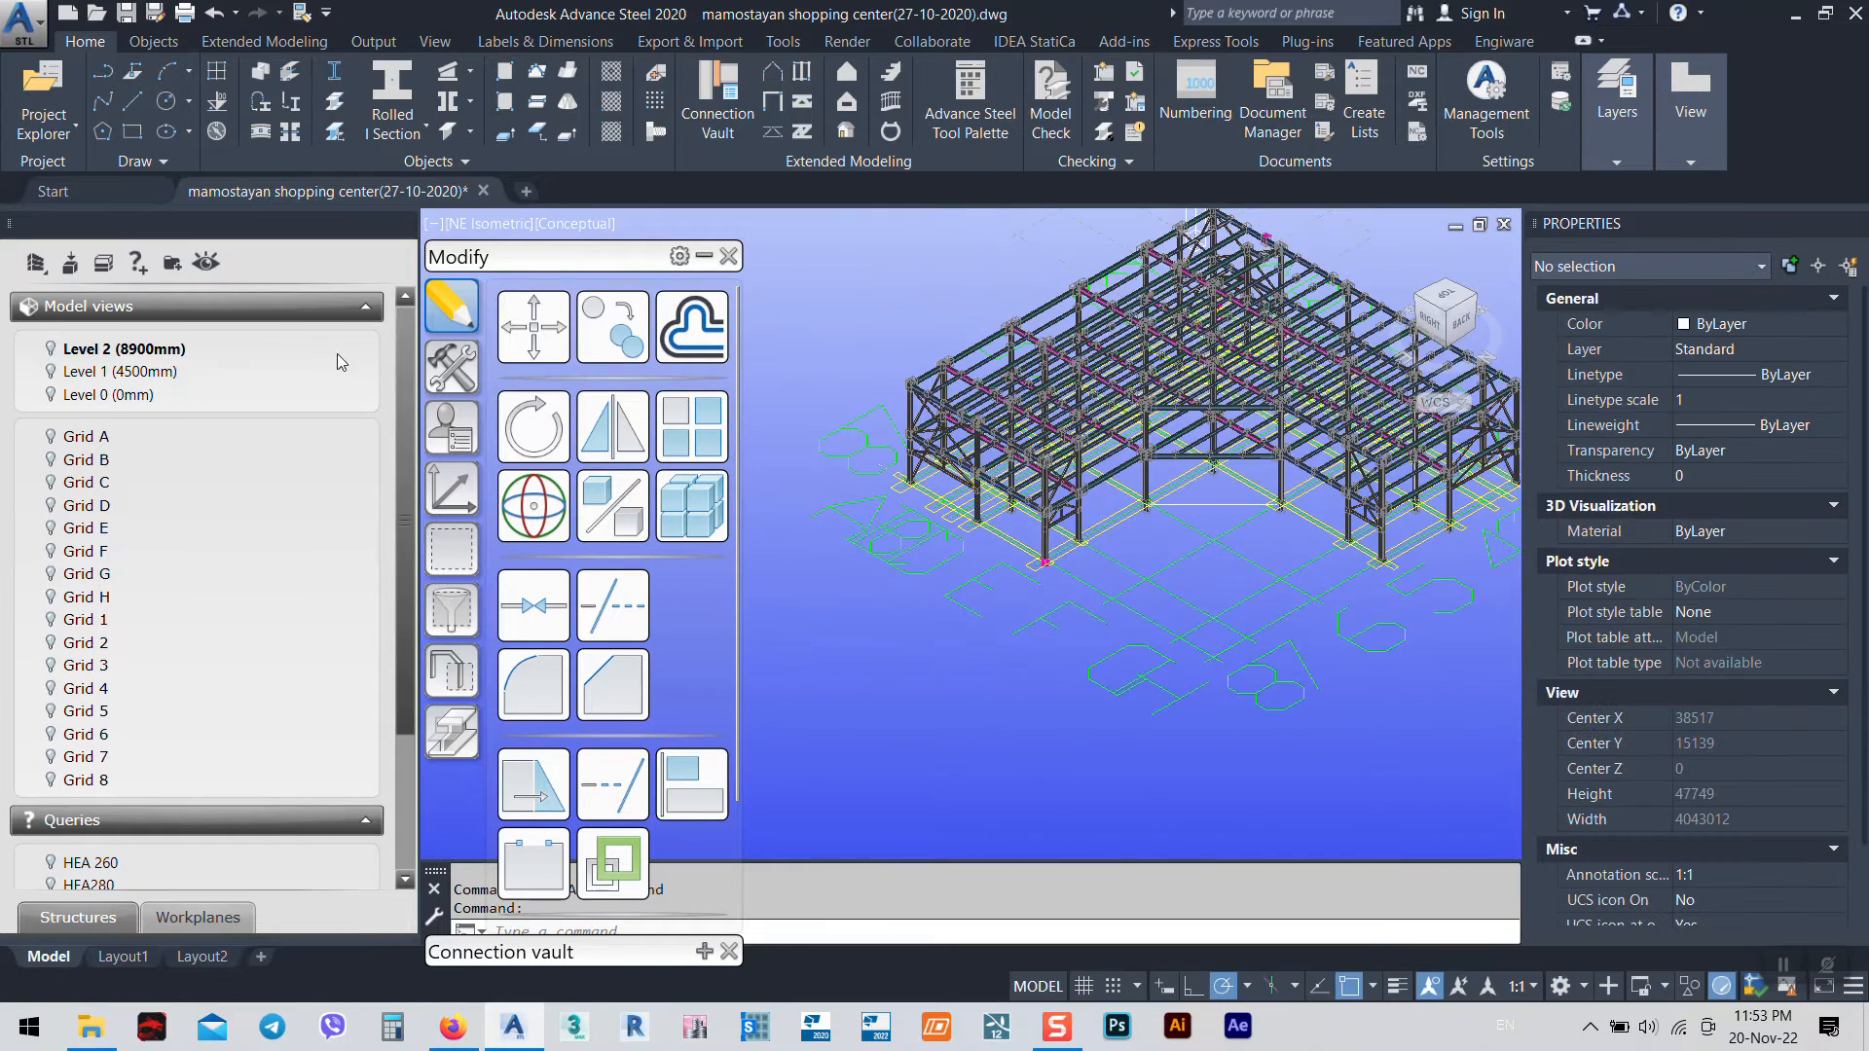
left_click_drag(539, 255, 284, 93)
left_click(200, 403)
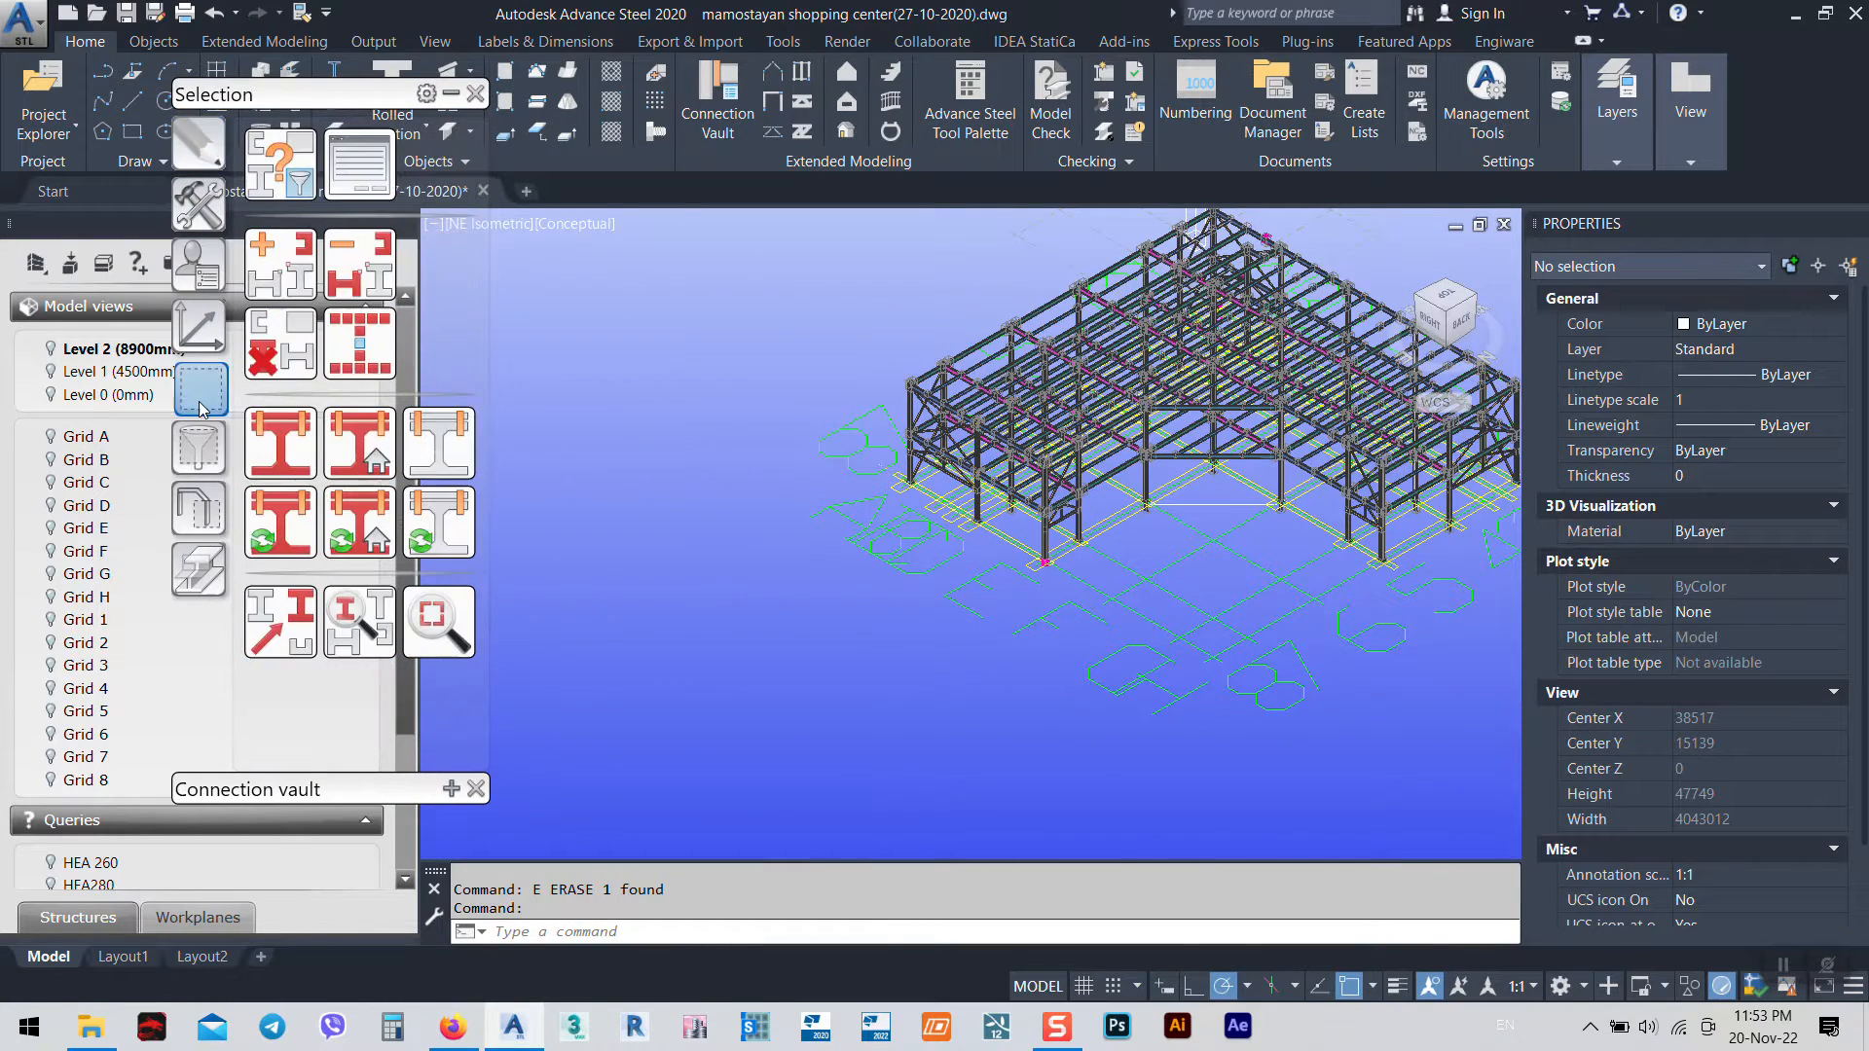
left_click(213, 463)
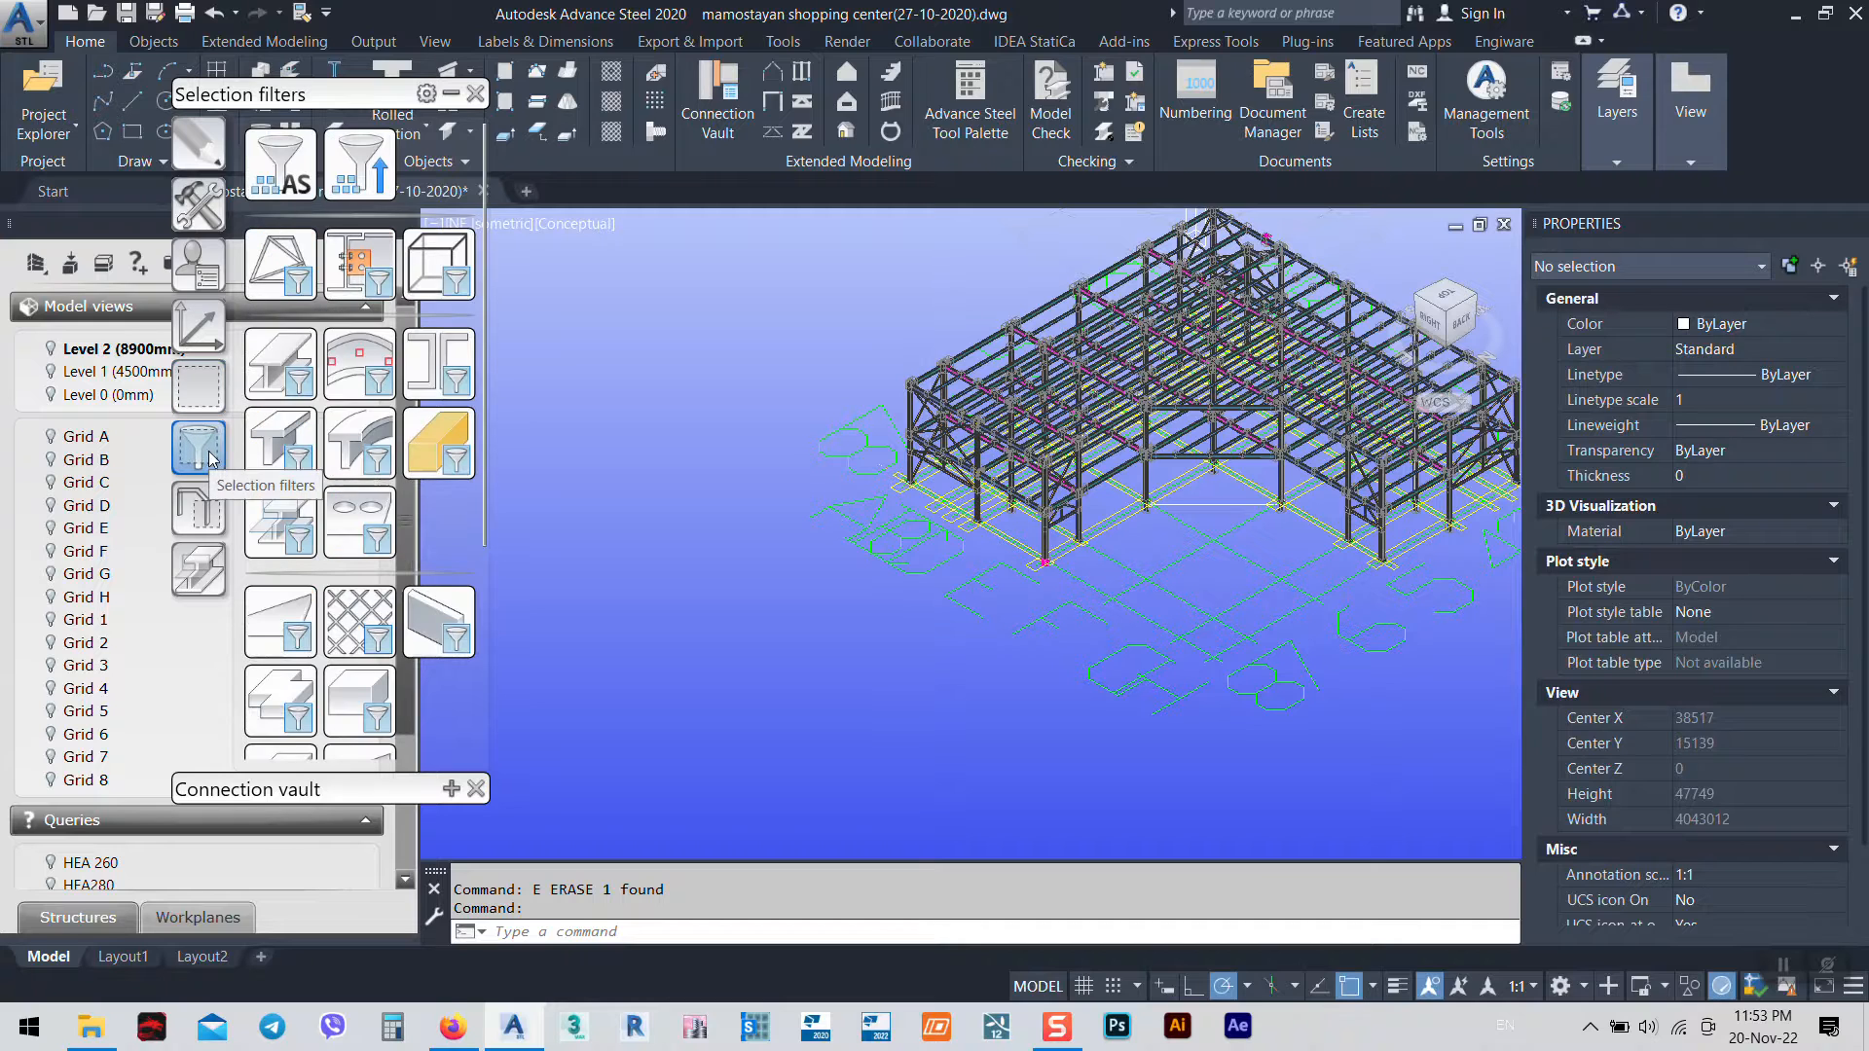
left_click(428, 271)
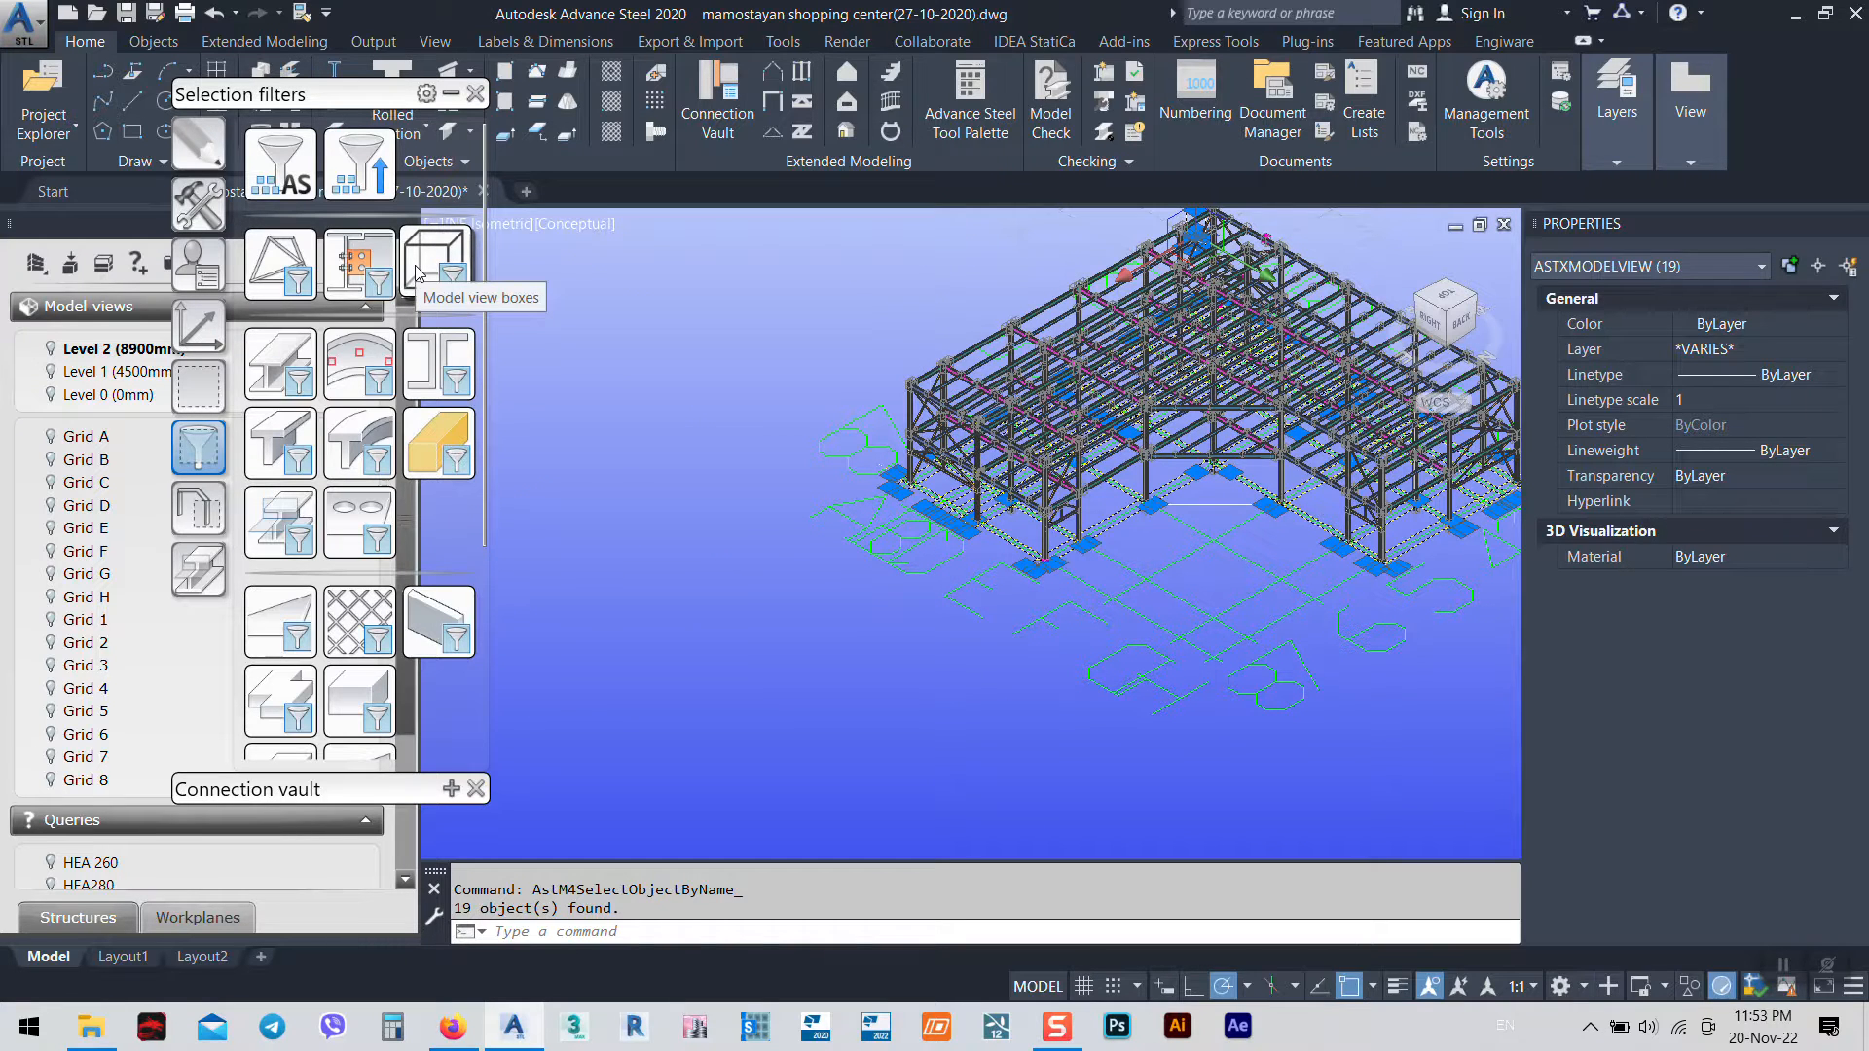
key("Delete")
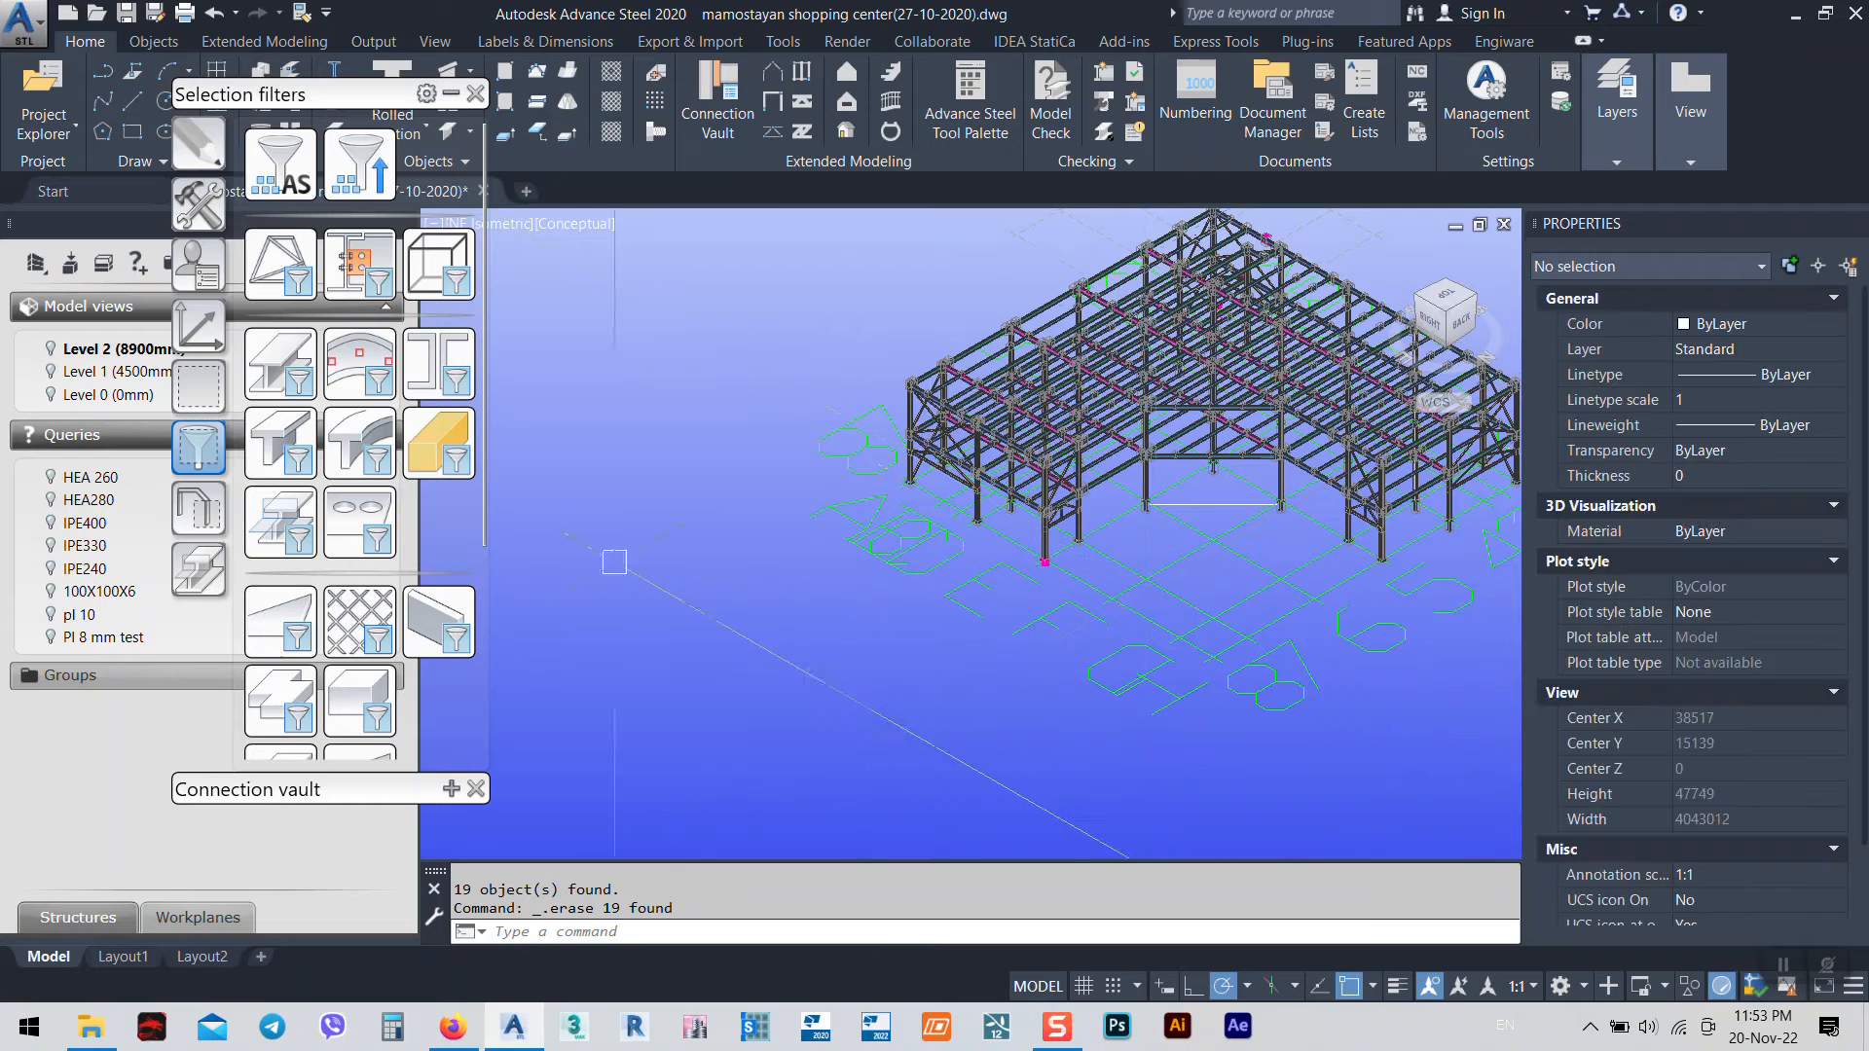
Filter the selection to all joint boxes and erase them from the model
left_click(360, 261)
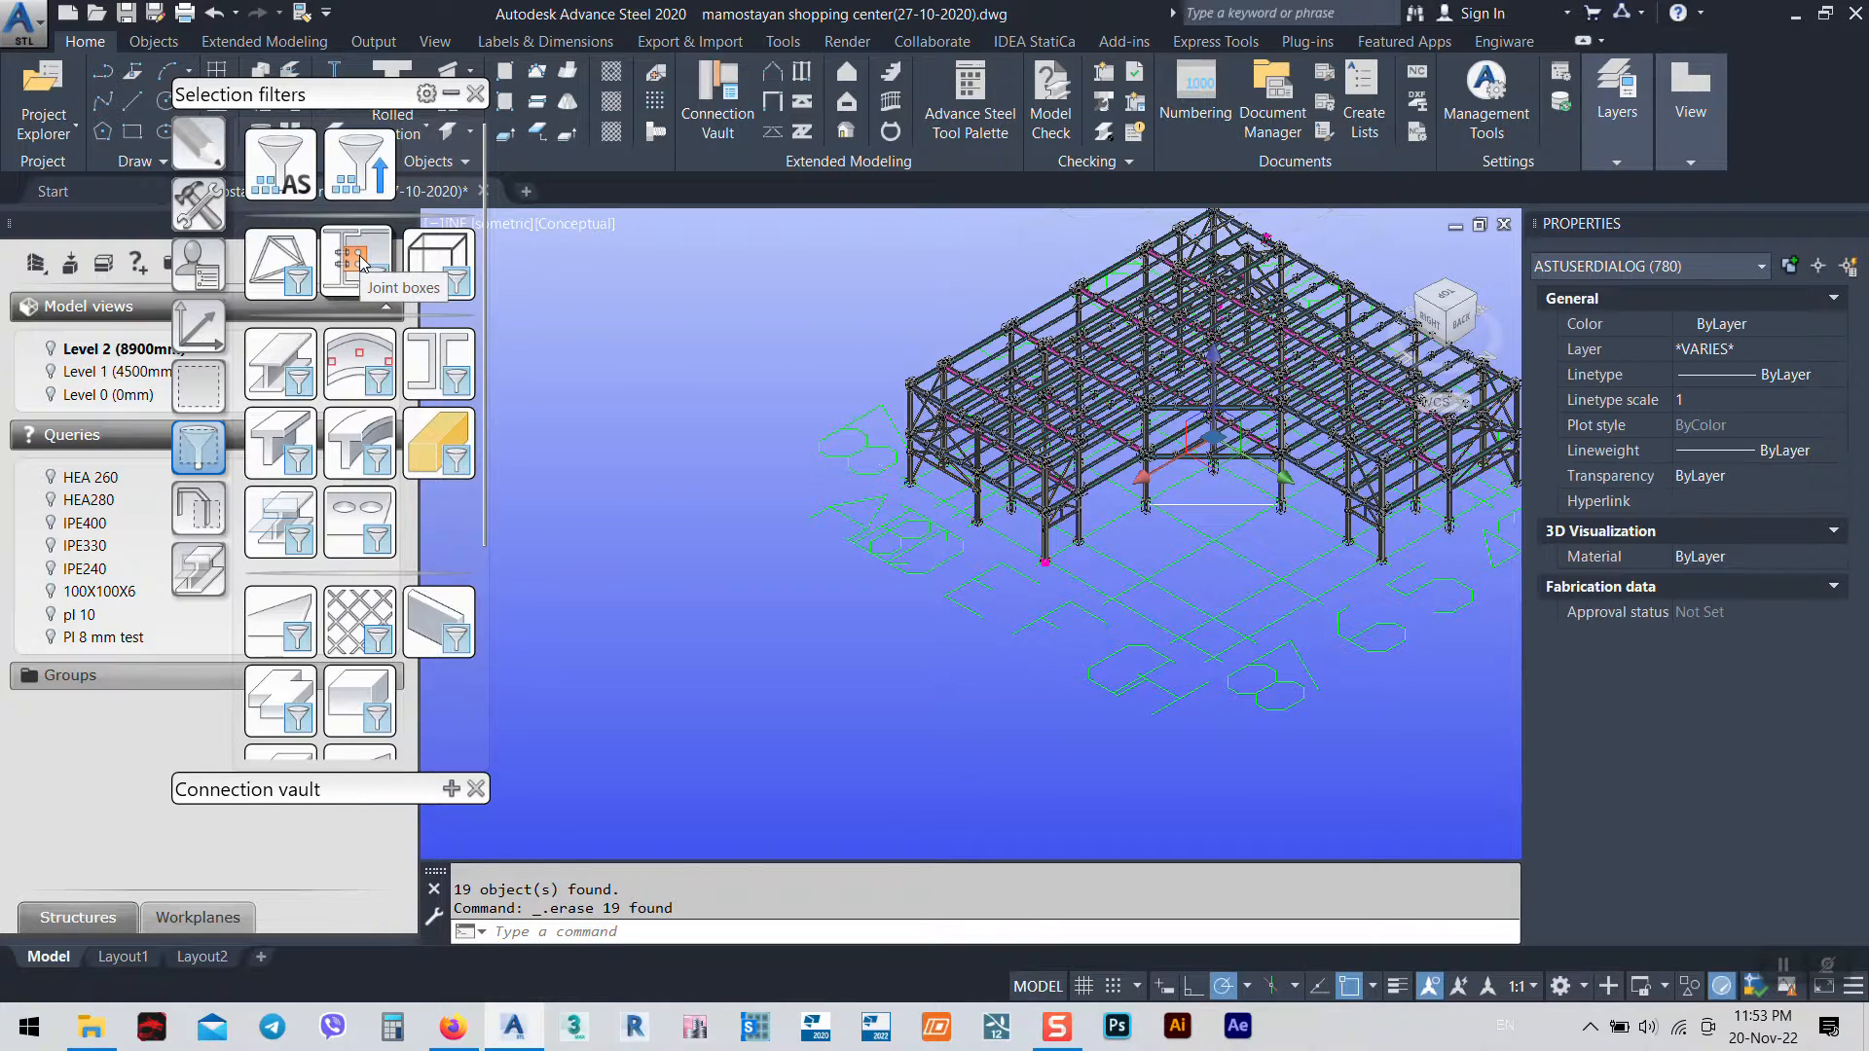
key("Escape")
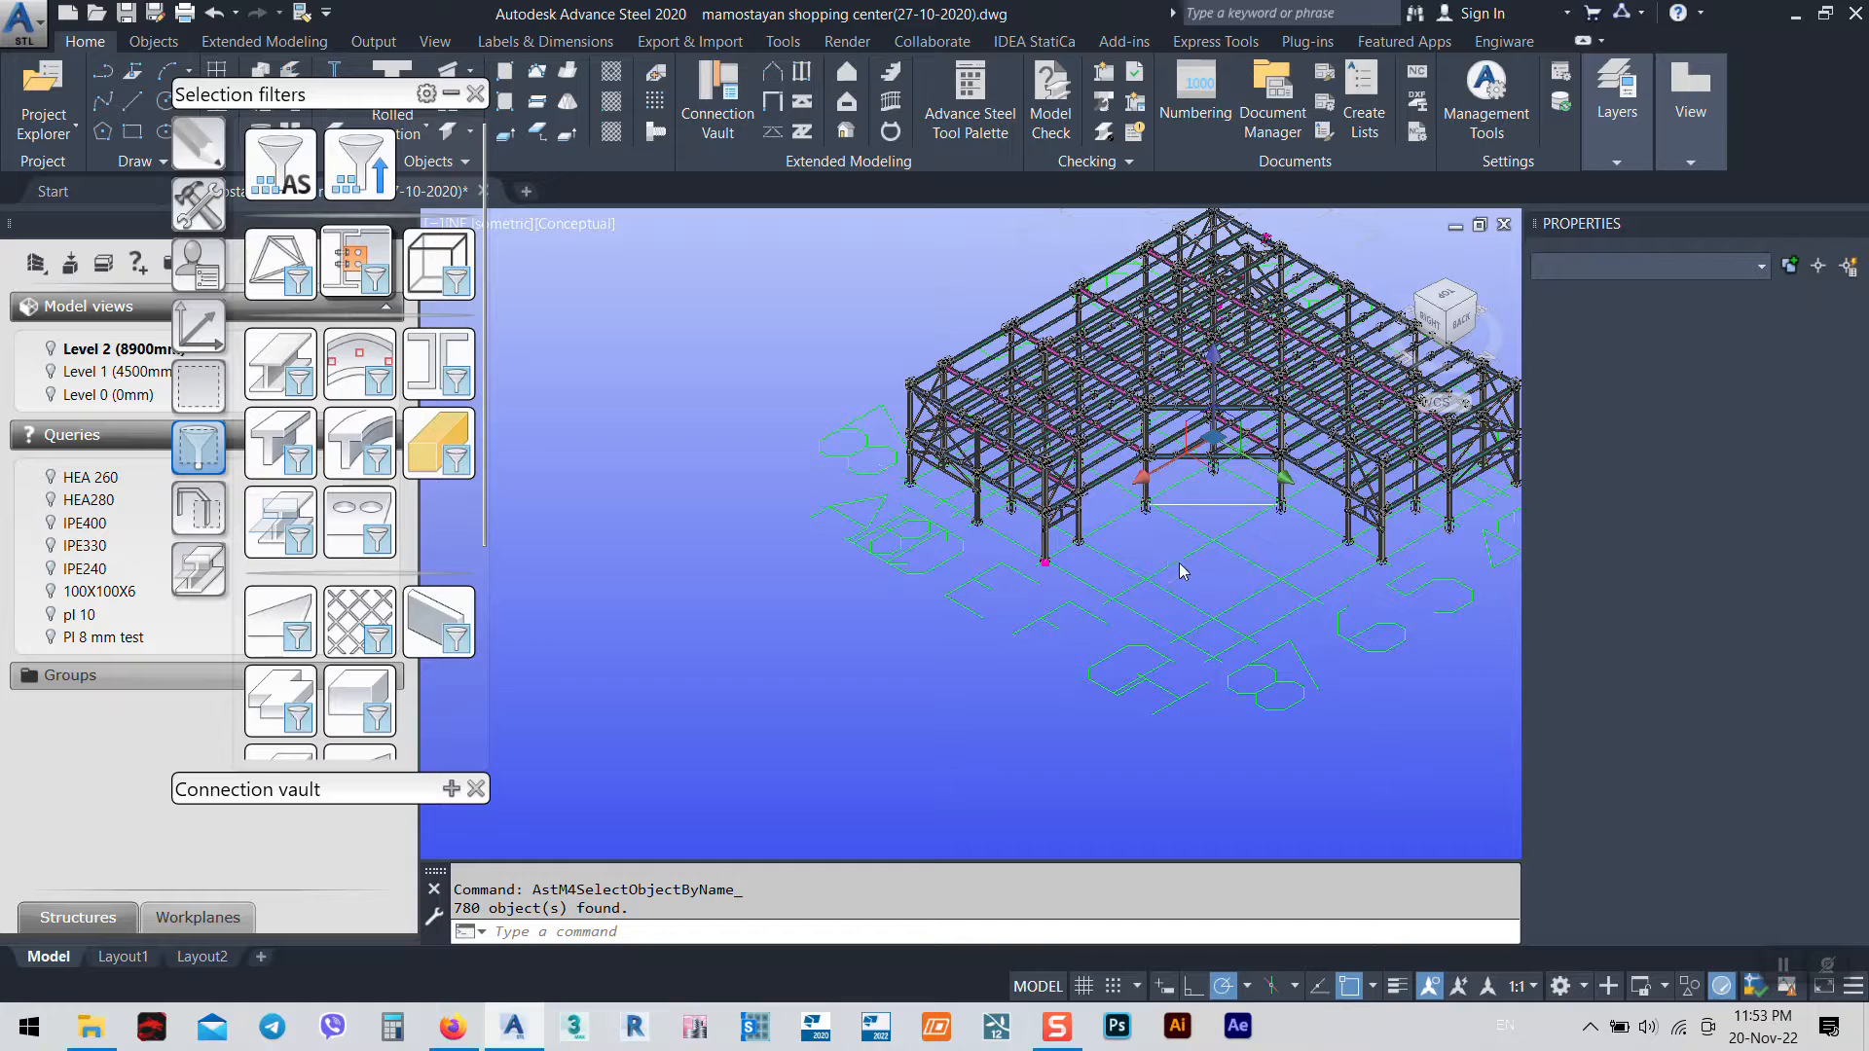
key("Delete")
left_click(919, 314)
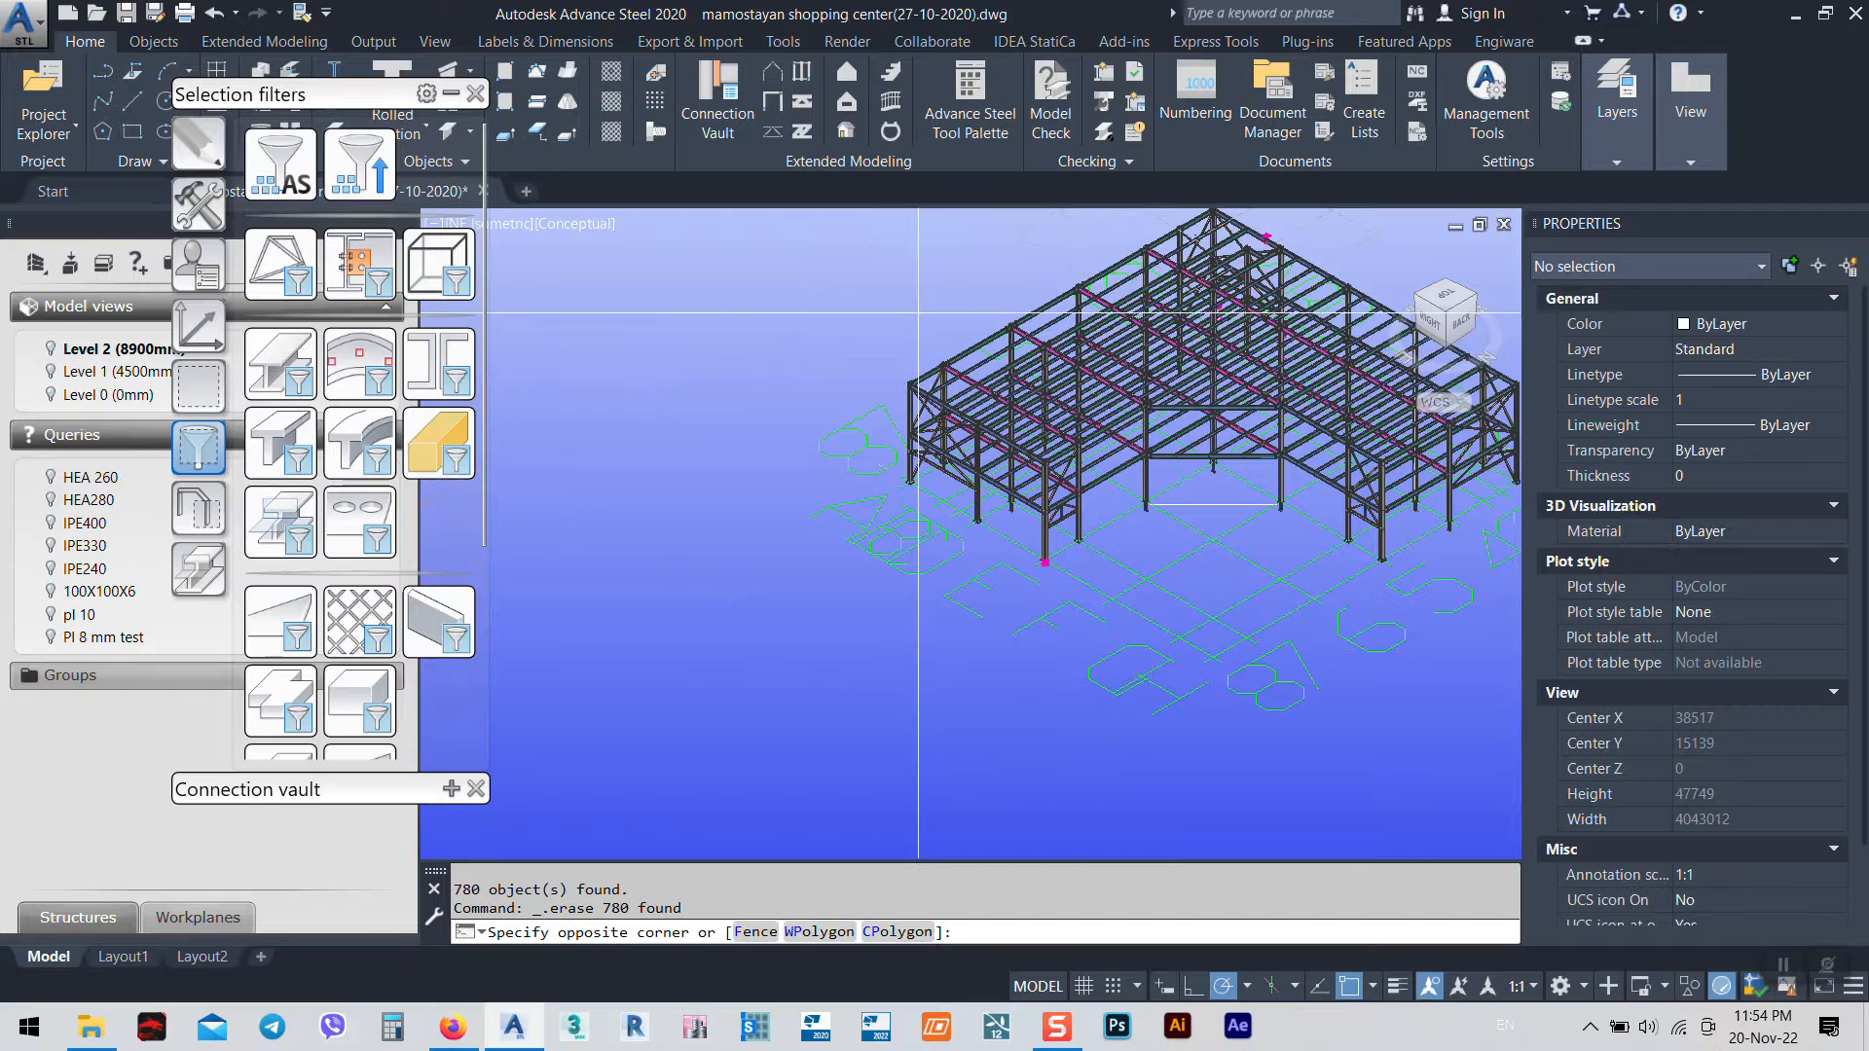
left_click(829, 360)
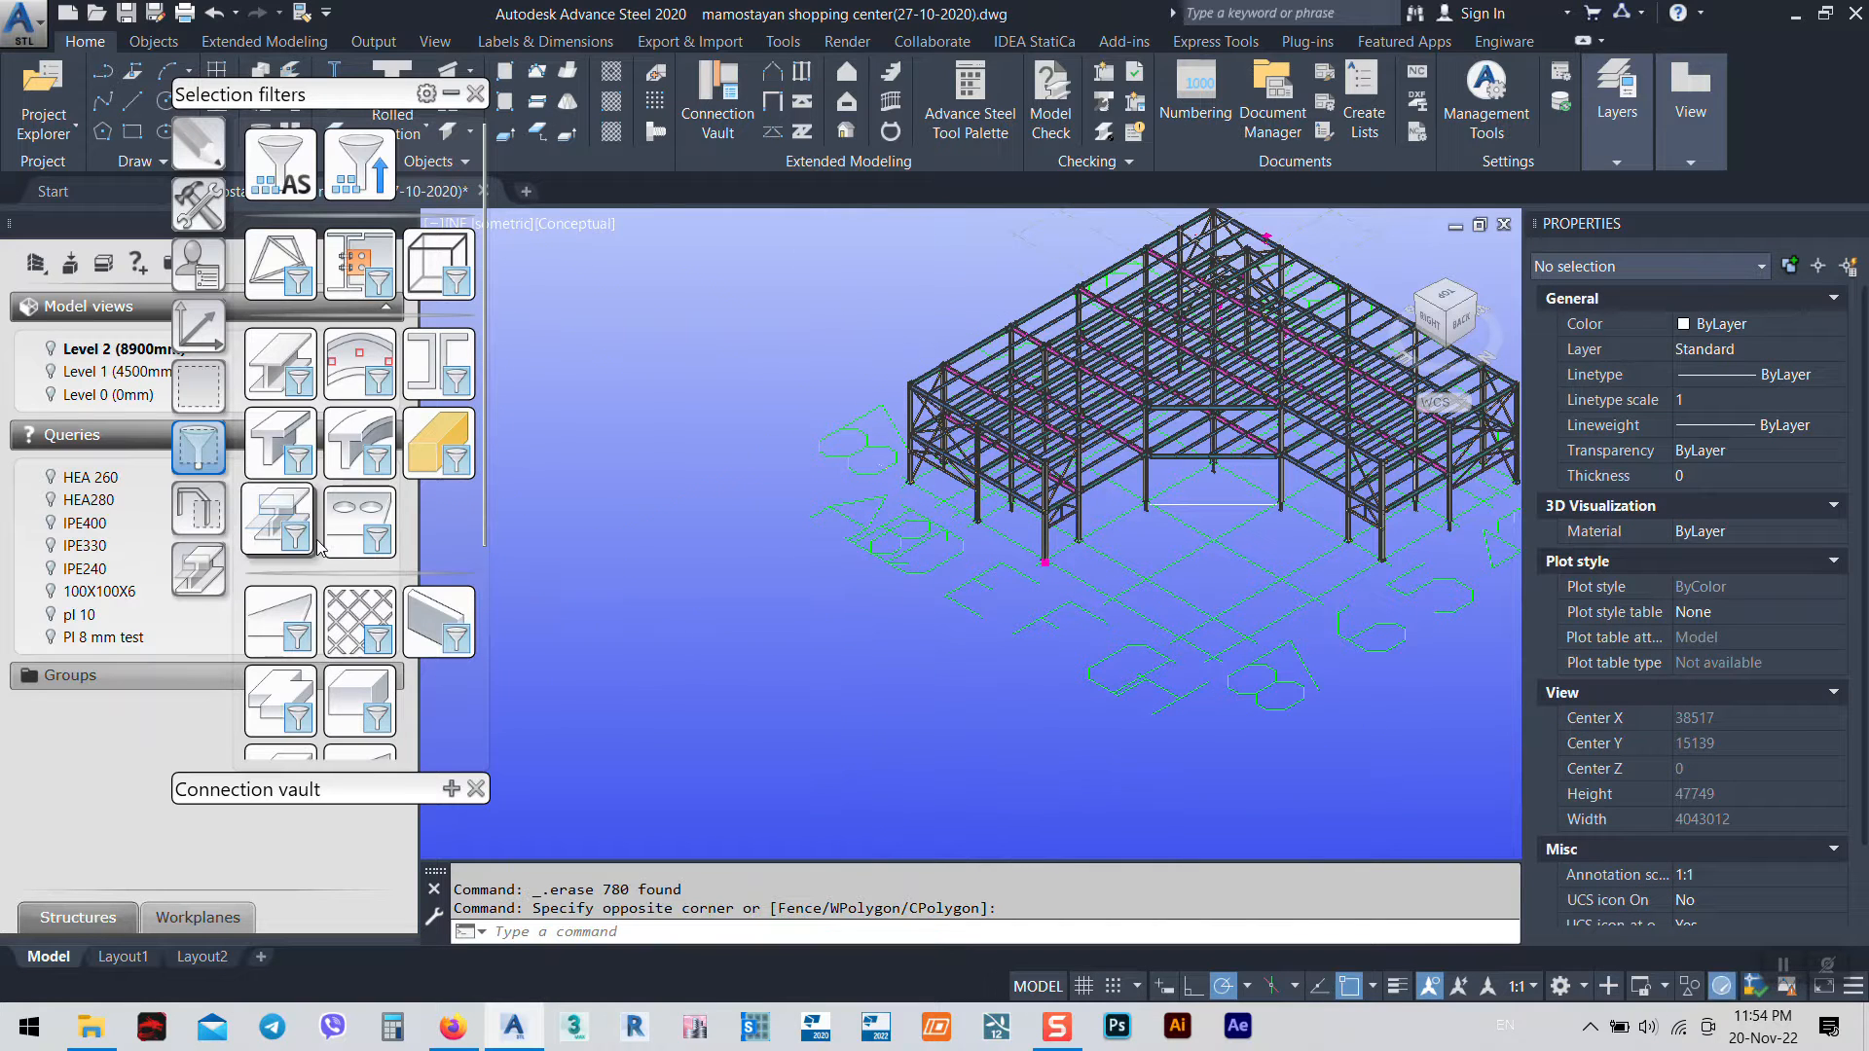
Filter the selection to all welds in the model and erase them
scroll(360, 613, "down", 4)
left_click(279, 592)
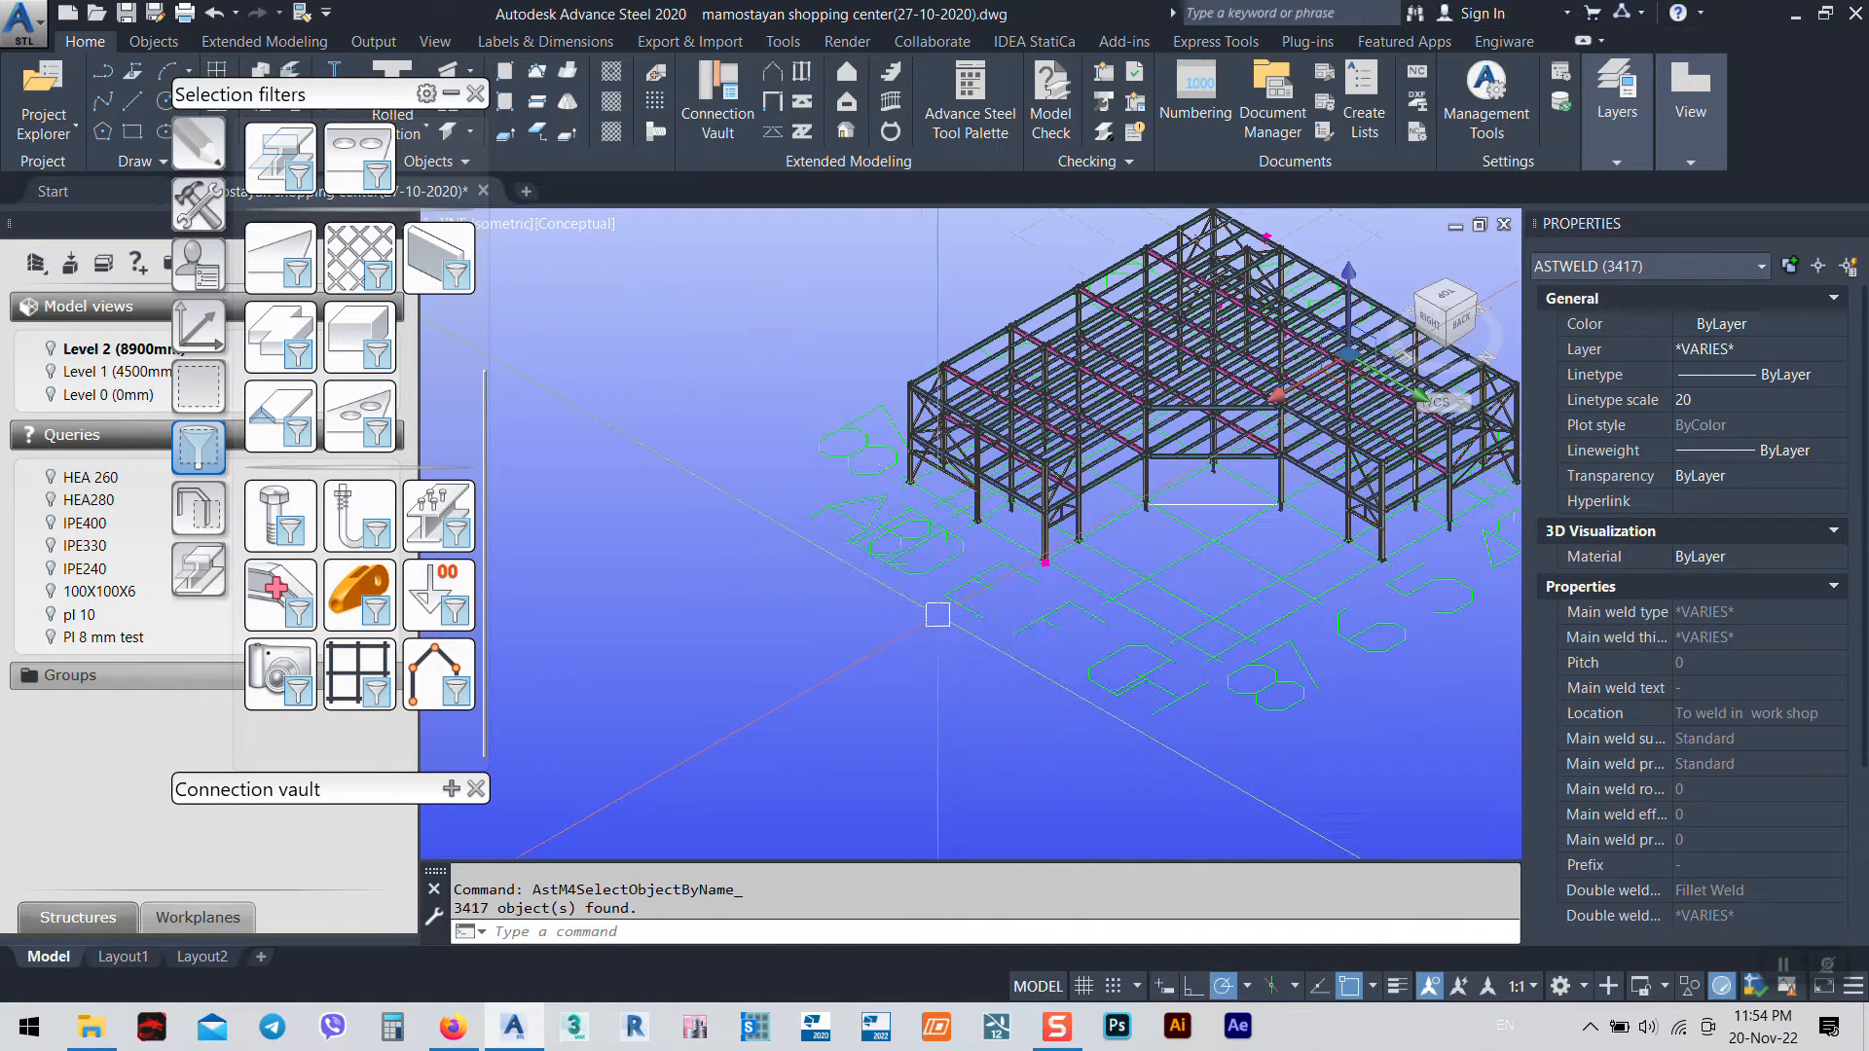
key("Delete")
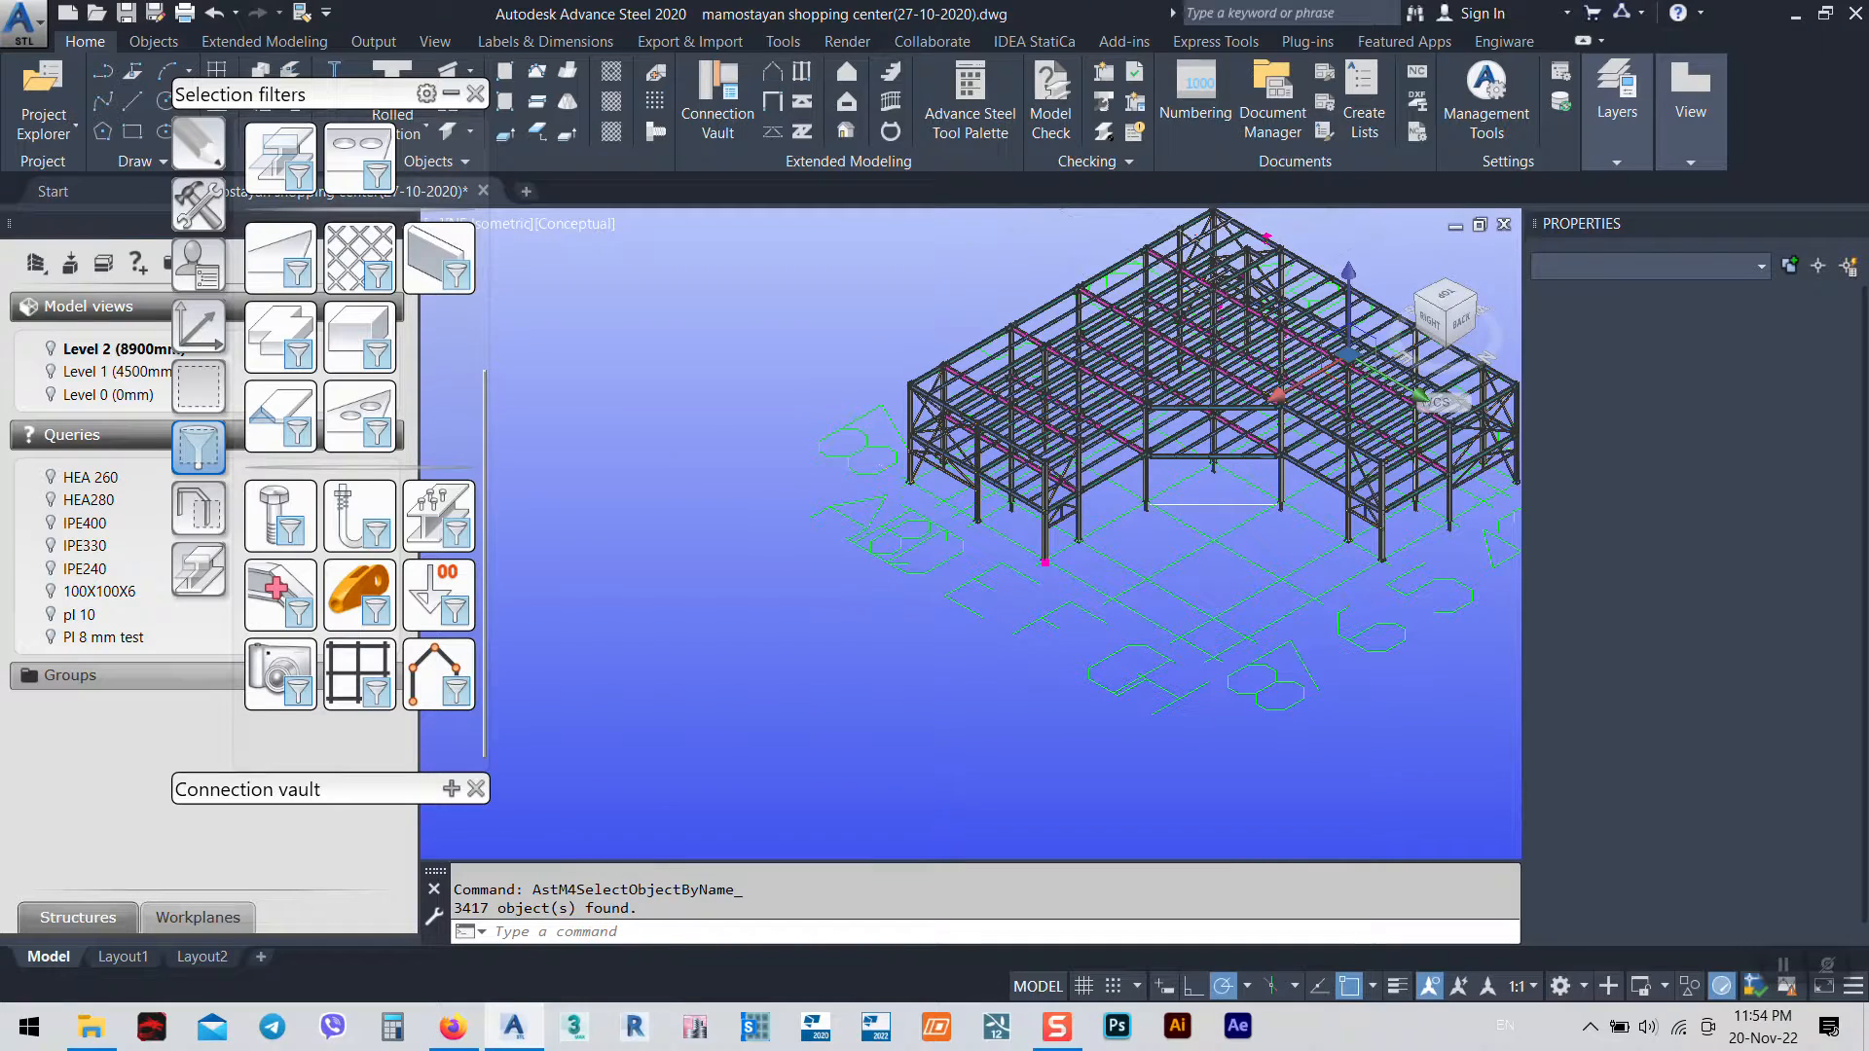
Select the building axis grids under the structure and erase them
scroll(1285, 542, "up", 3)
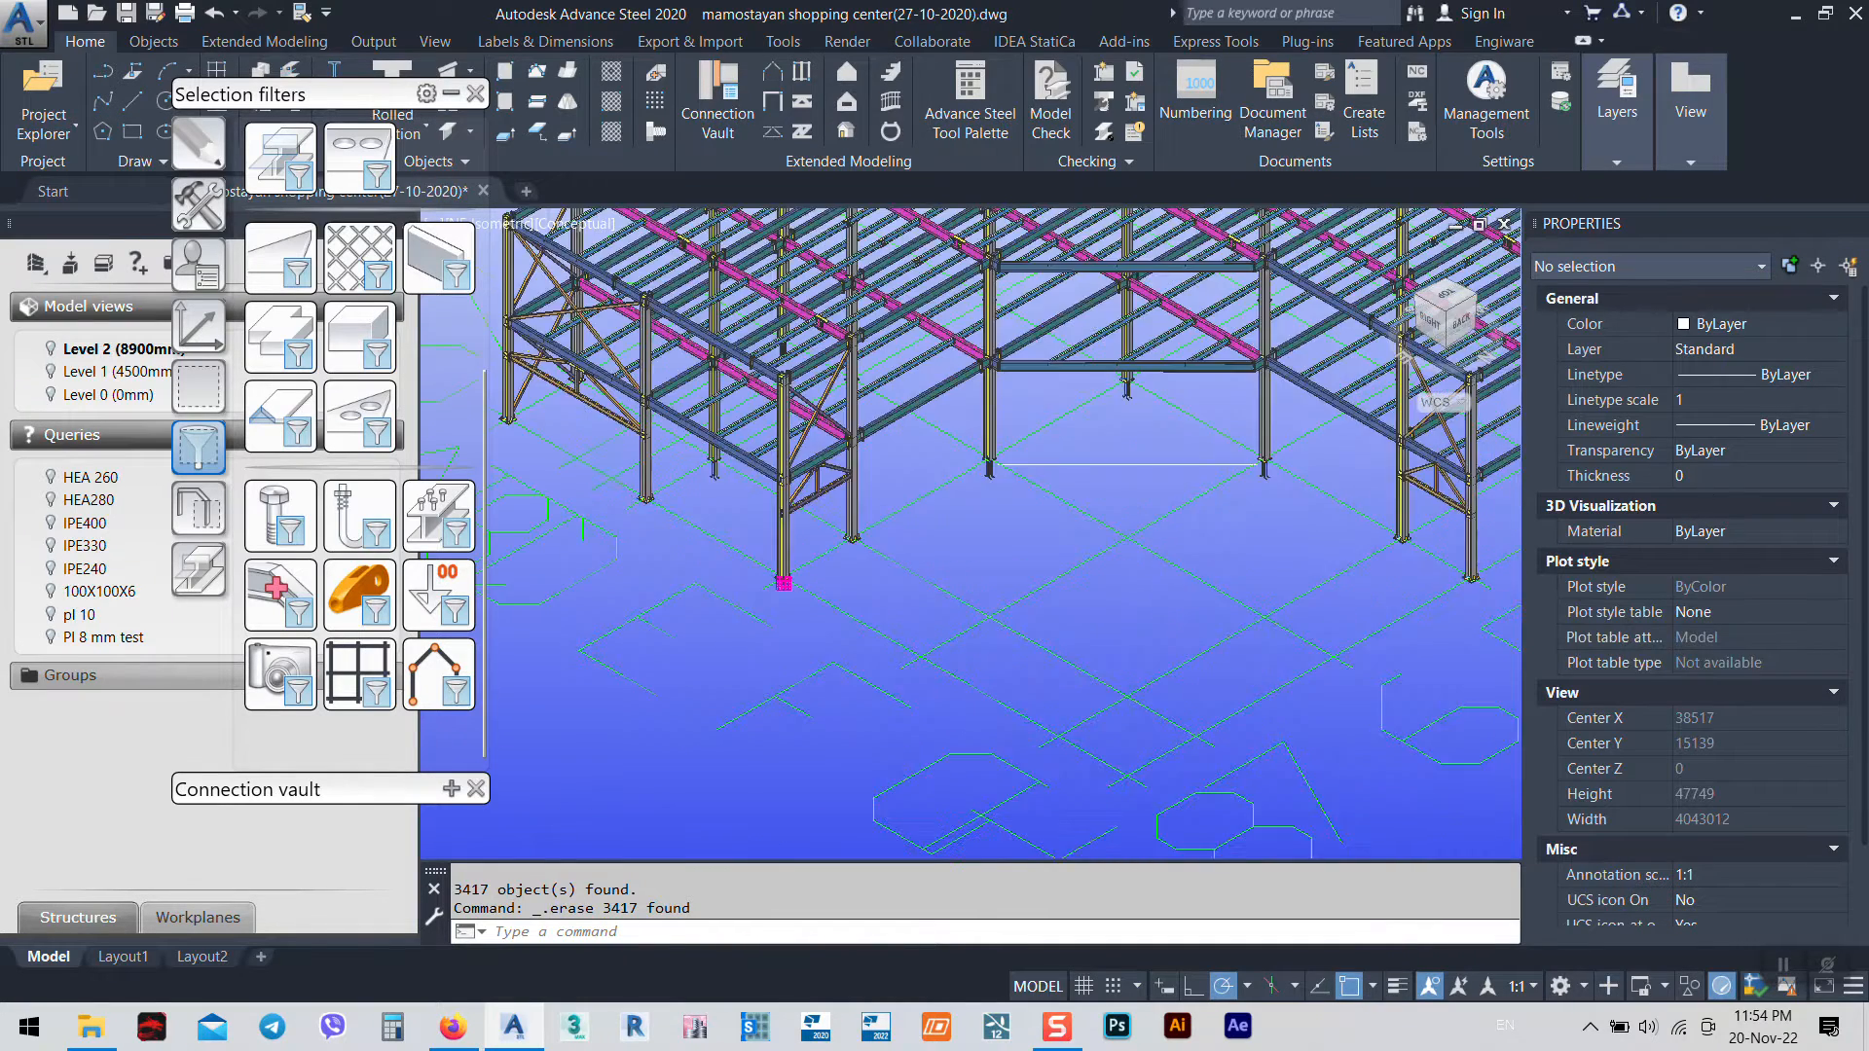
scroll(1284, 542, "up", 2)
left_click(1098, 513)
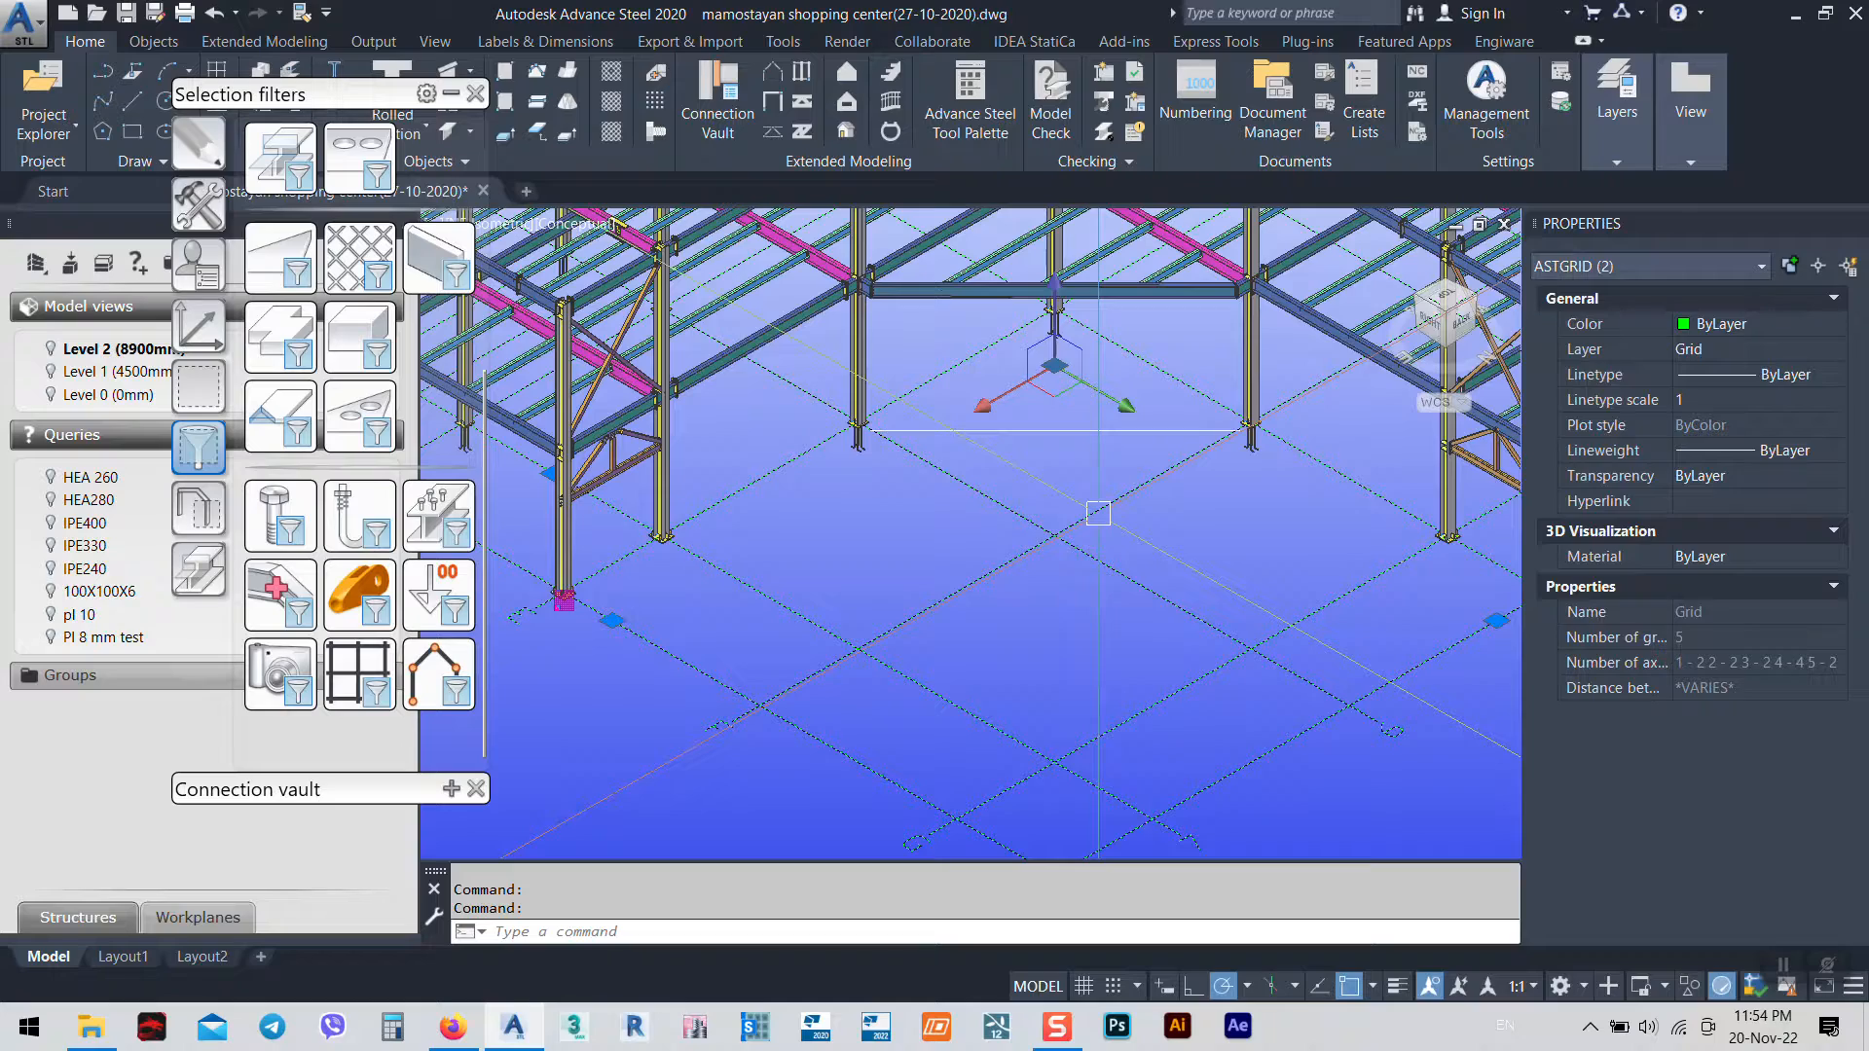
key("Delete")
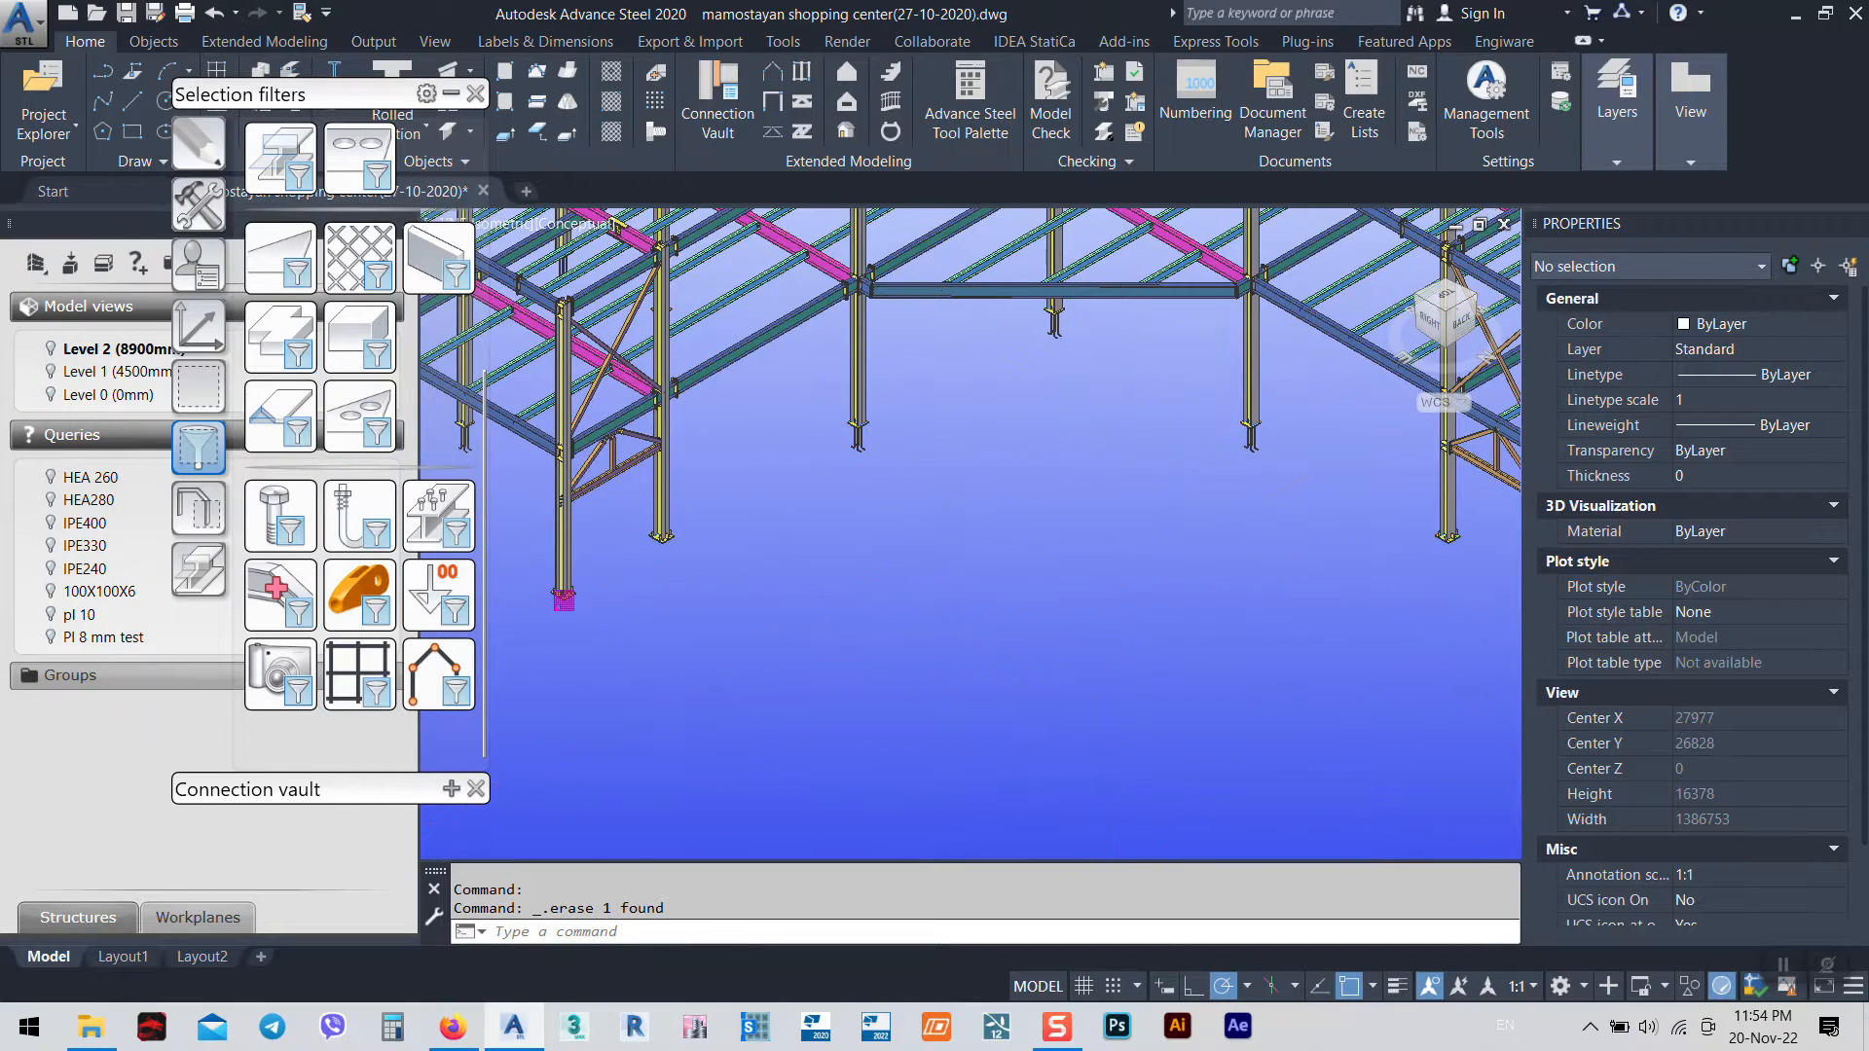
Try to select all dimensions similar to the two beside the braced end frame and erase them
scroll(1094, 662, "down", 4)
scroll(647, 513, "up", 3)
scroll(751, 542, "up", 4)
left_click(751, 599)
left_click(637, 445)
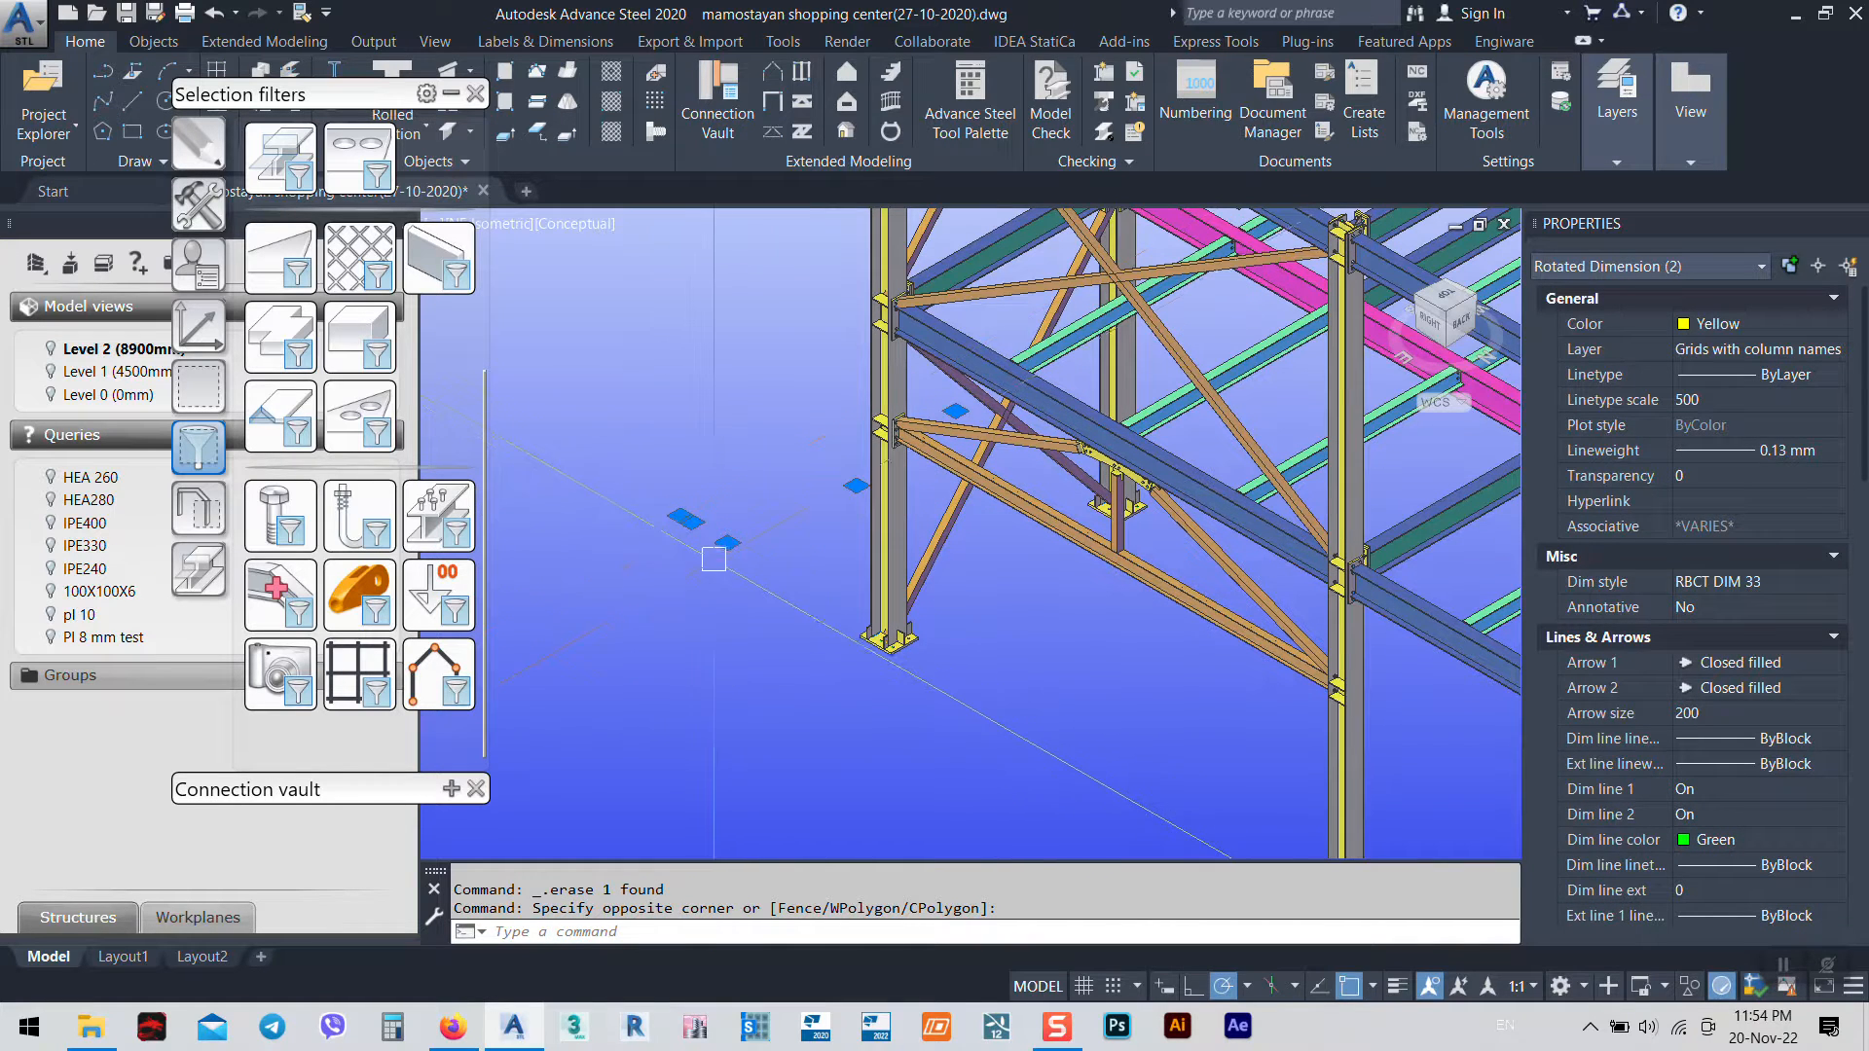
right_click(707, 621)
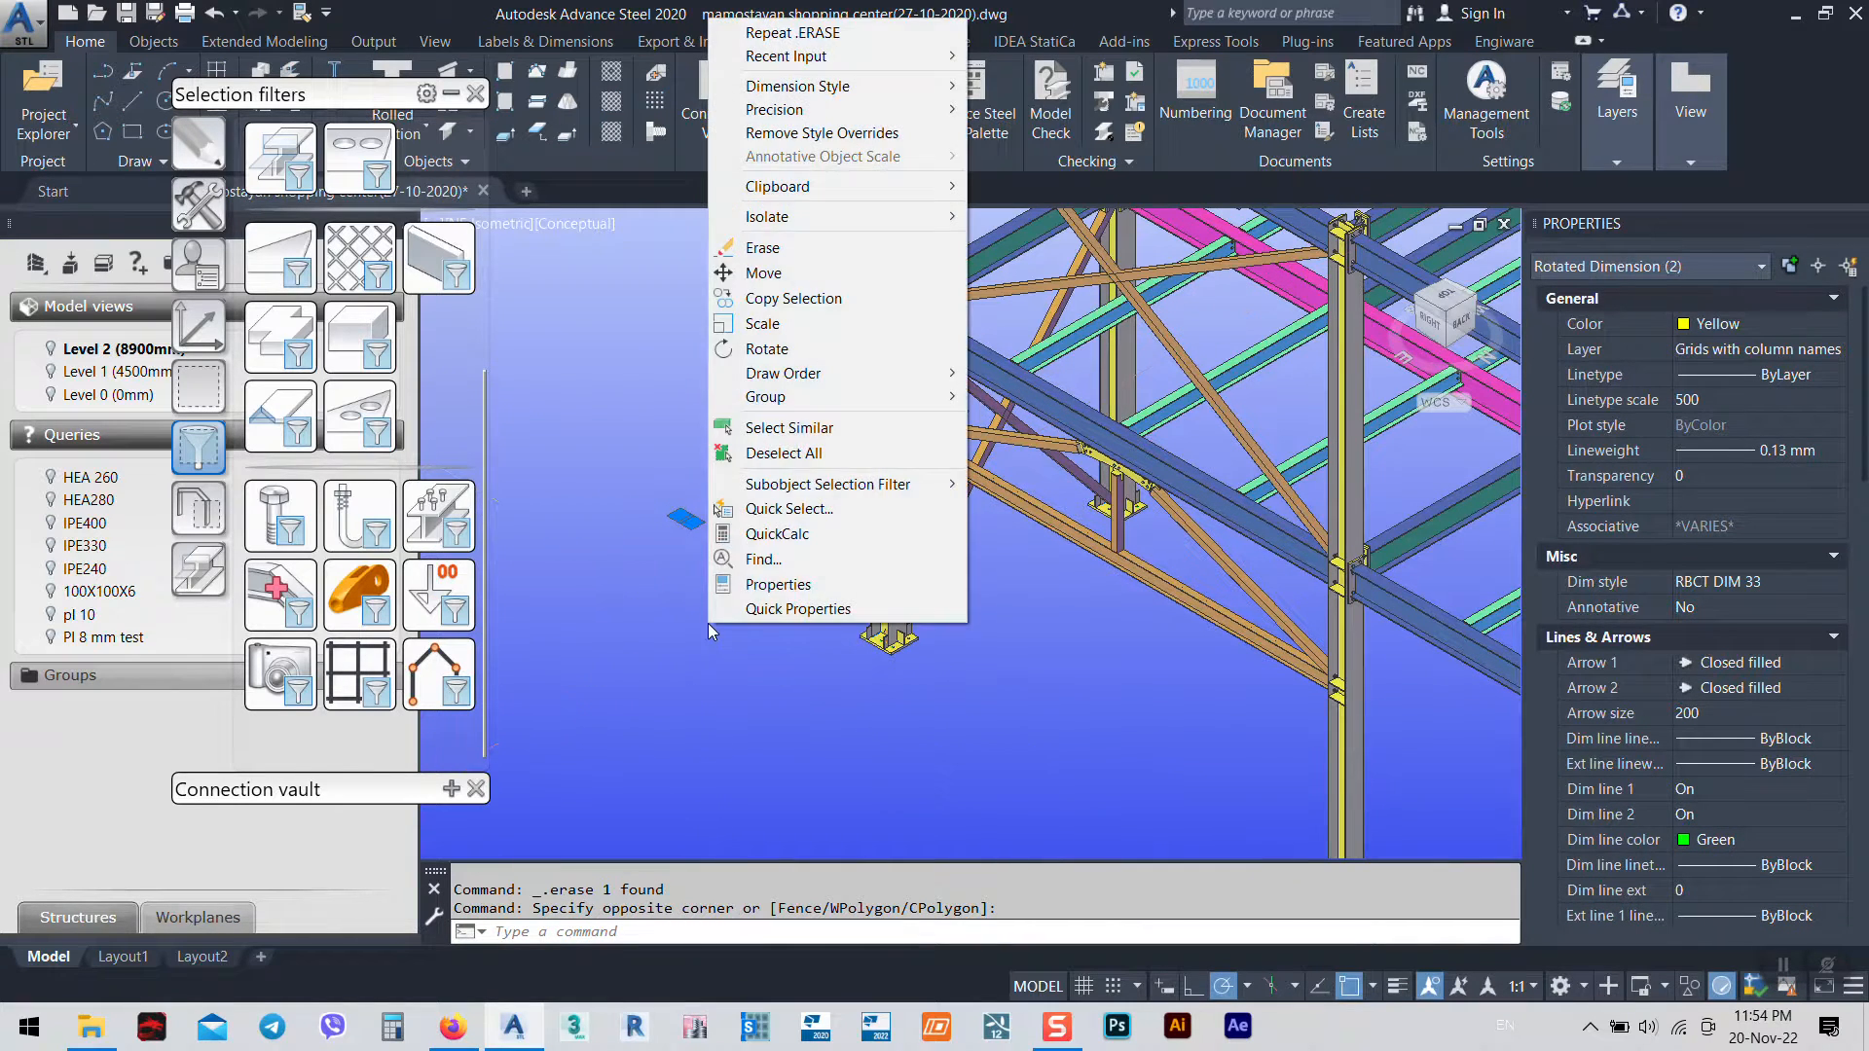
left_click(764, 429)
scroll(755, 565, "down", 8)
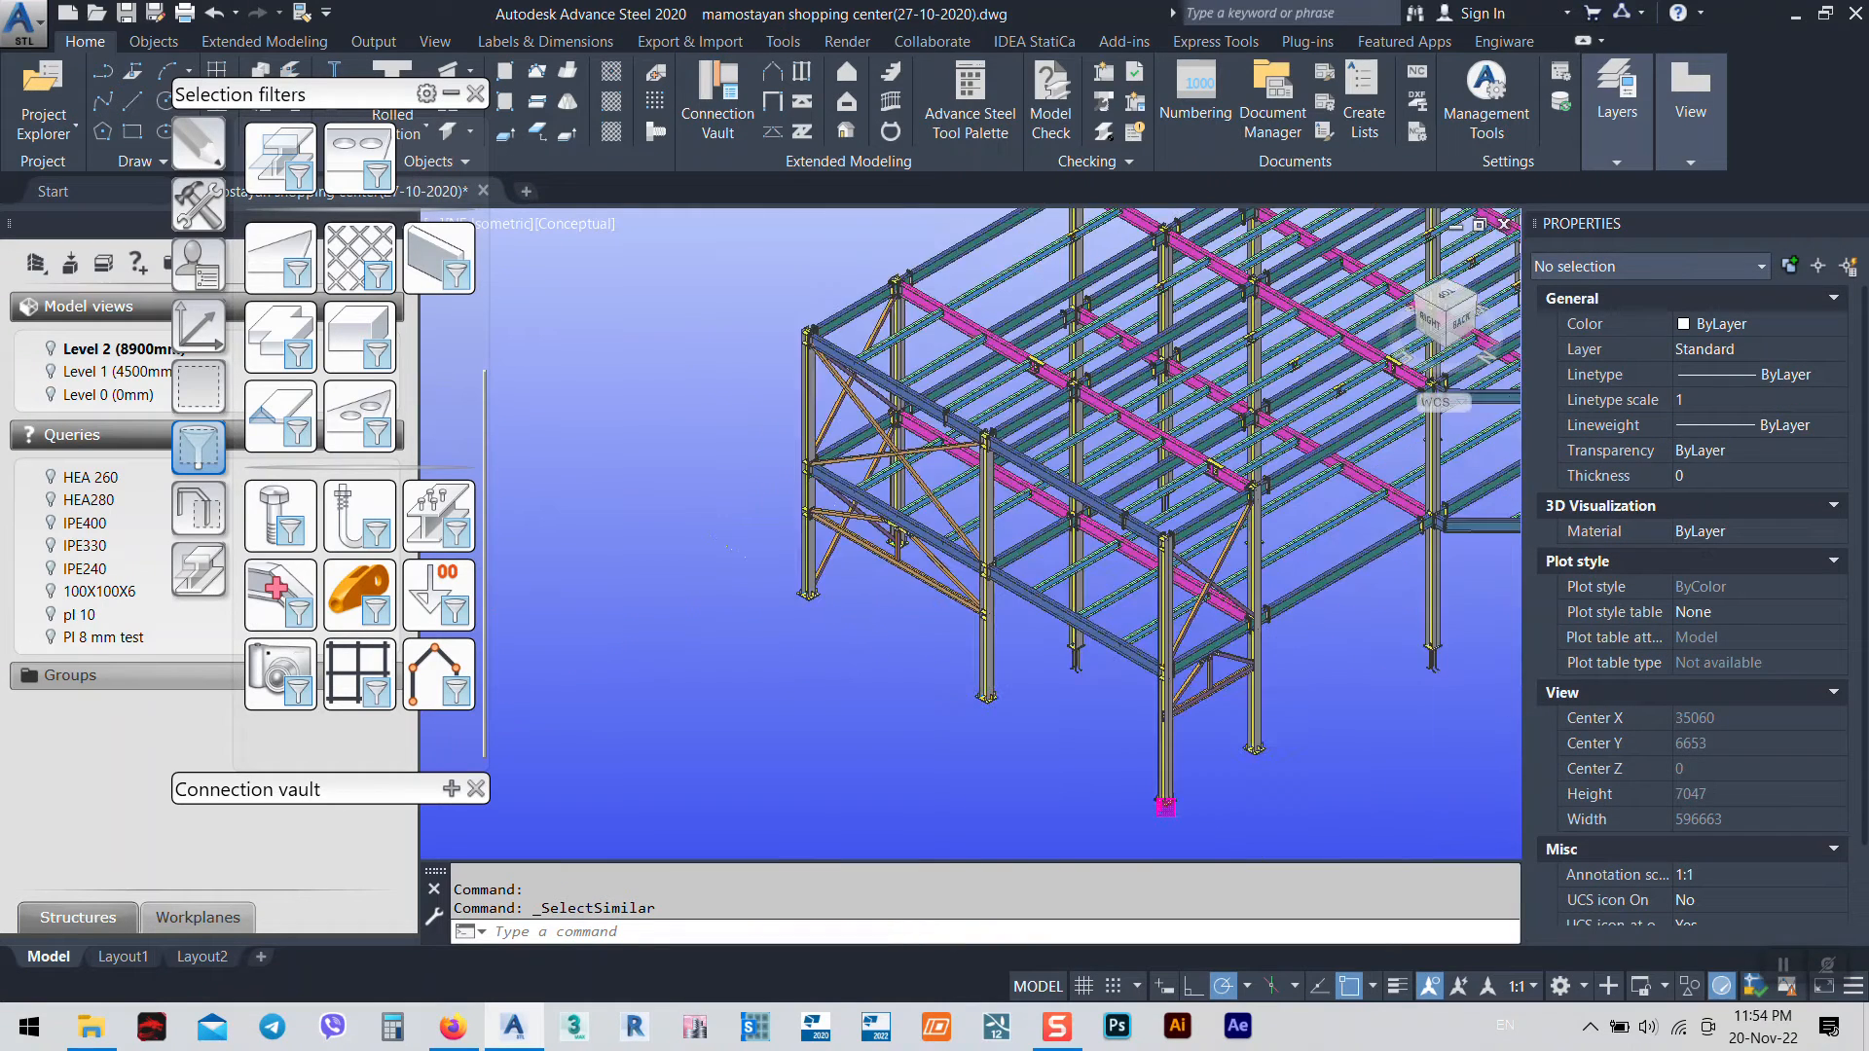
type("e")
key("Return")
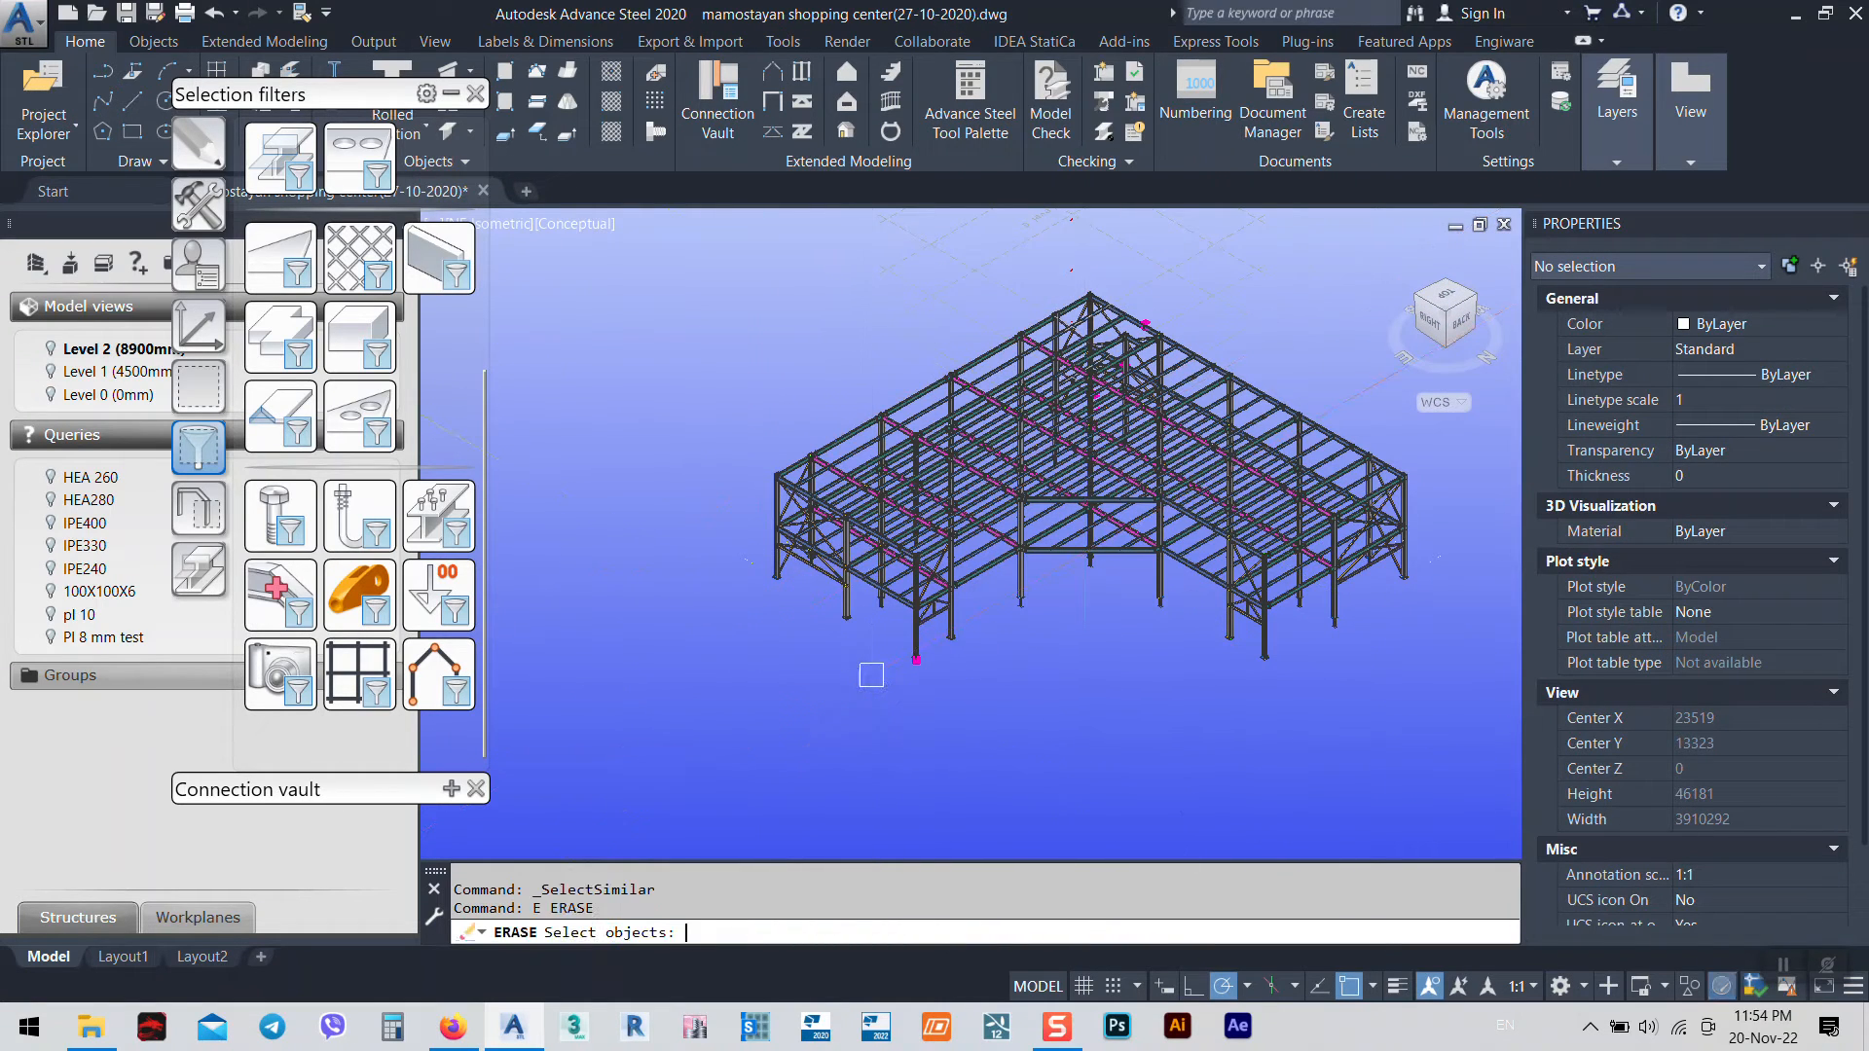
mouse_move(1162, 262)
middle_mouse_down("shift")
mouse_move(1064, 534)
mouse_move(1007, 511)
middle_mouse_up("shift")
key("Return")
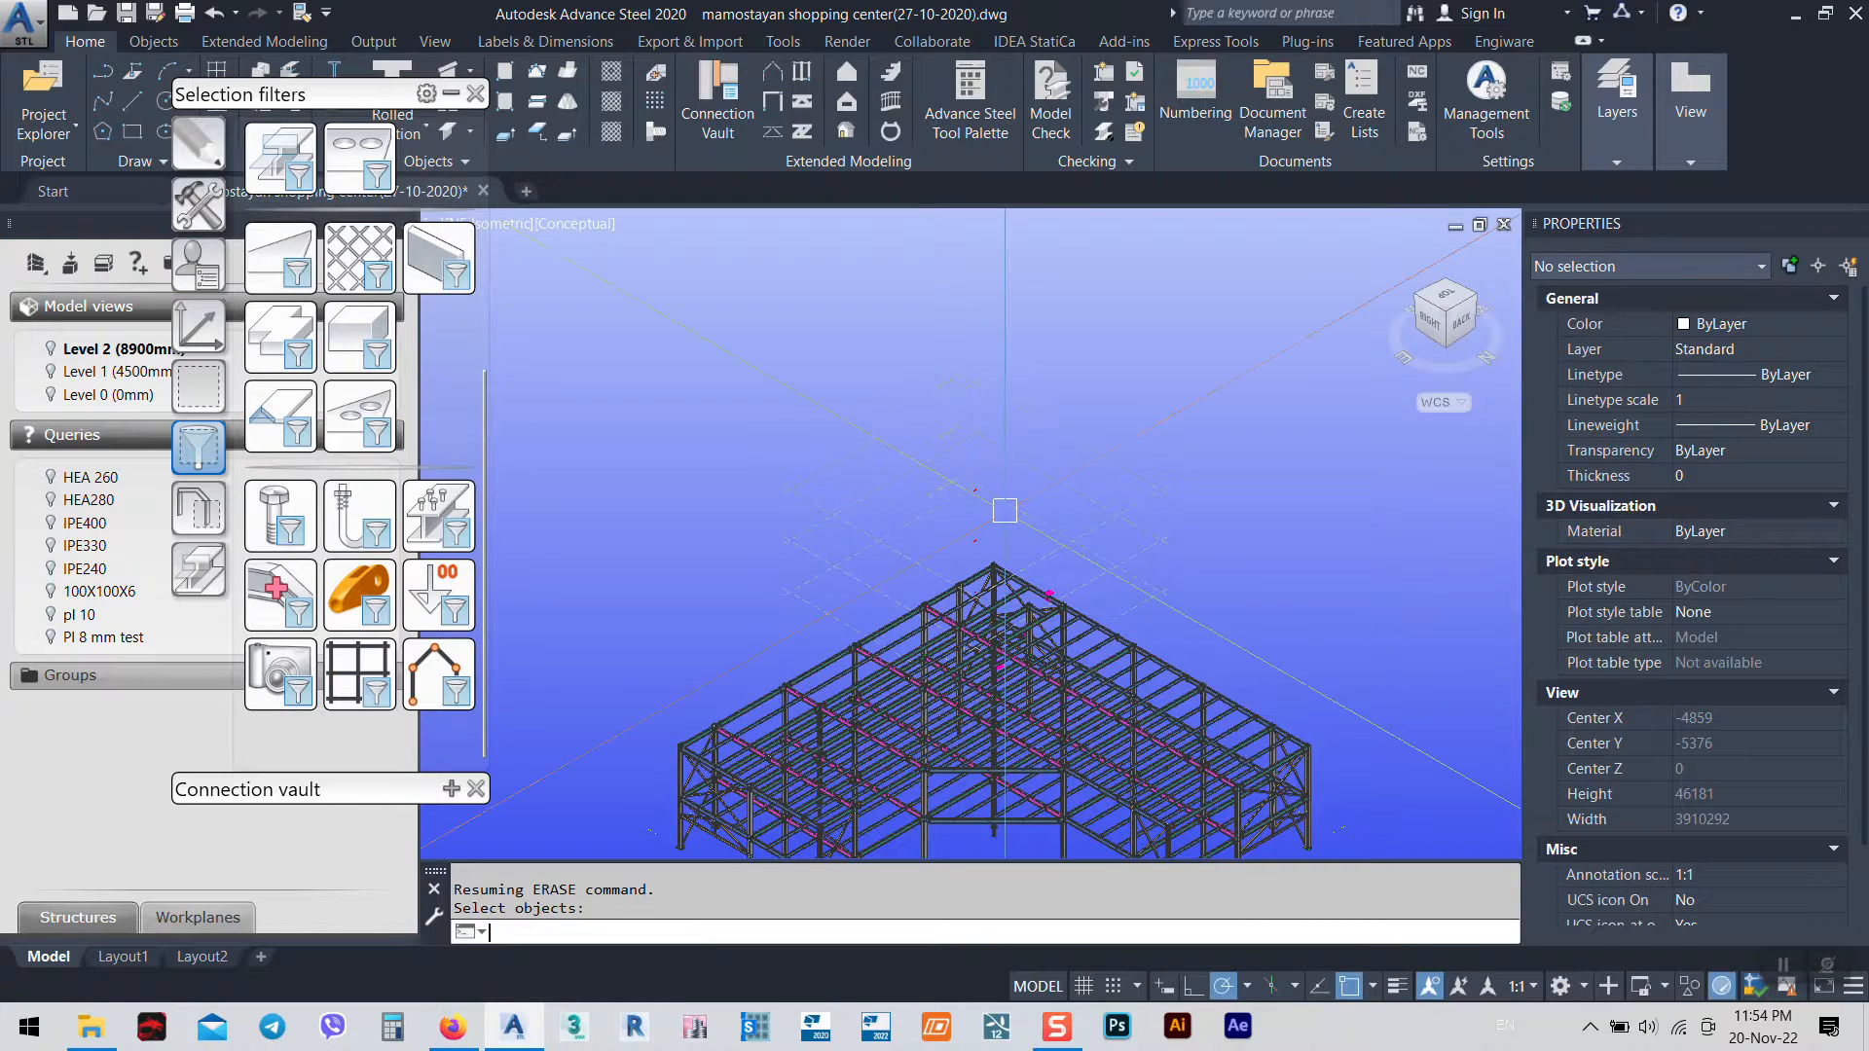
Select the three working planes above the structure's far corner and erase them
scroll(1116, 599, "up", 3)
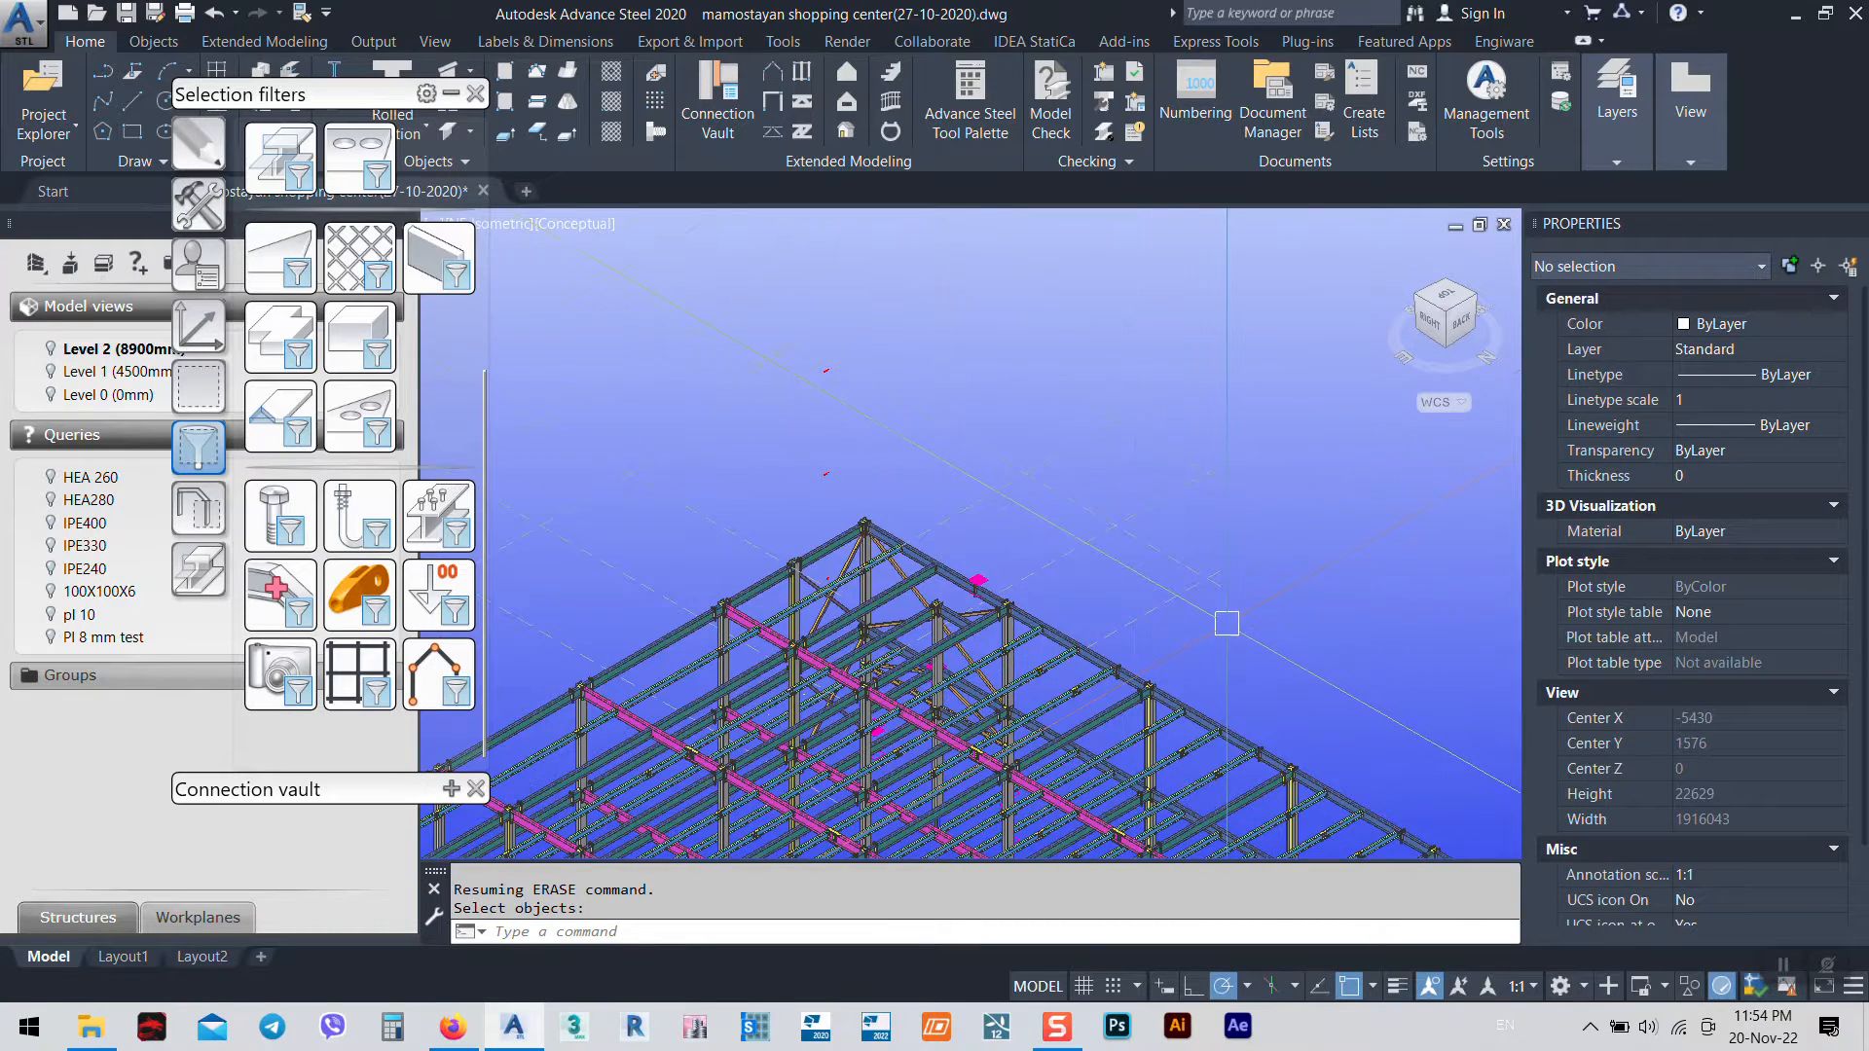
left_click(1267, 622)
left_click(1177, 332)
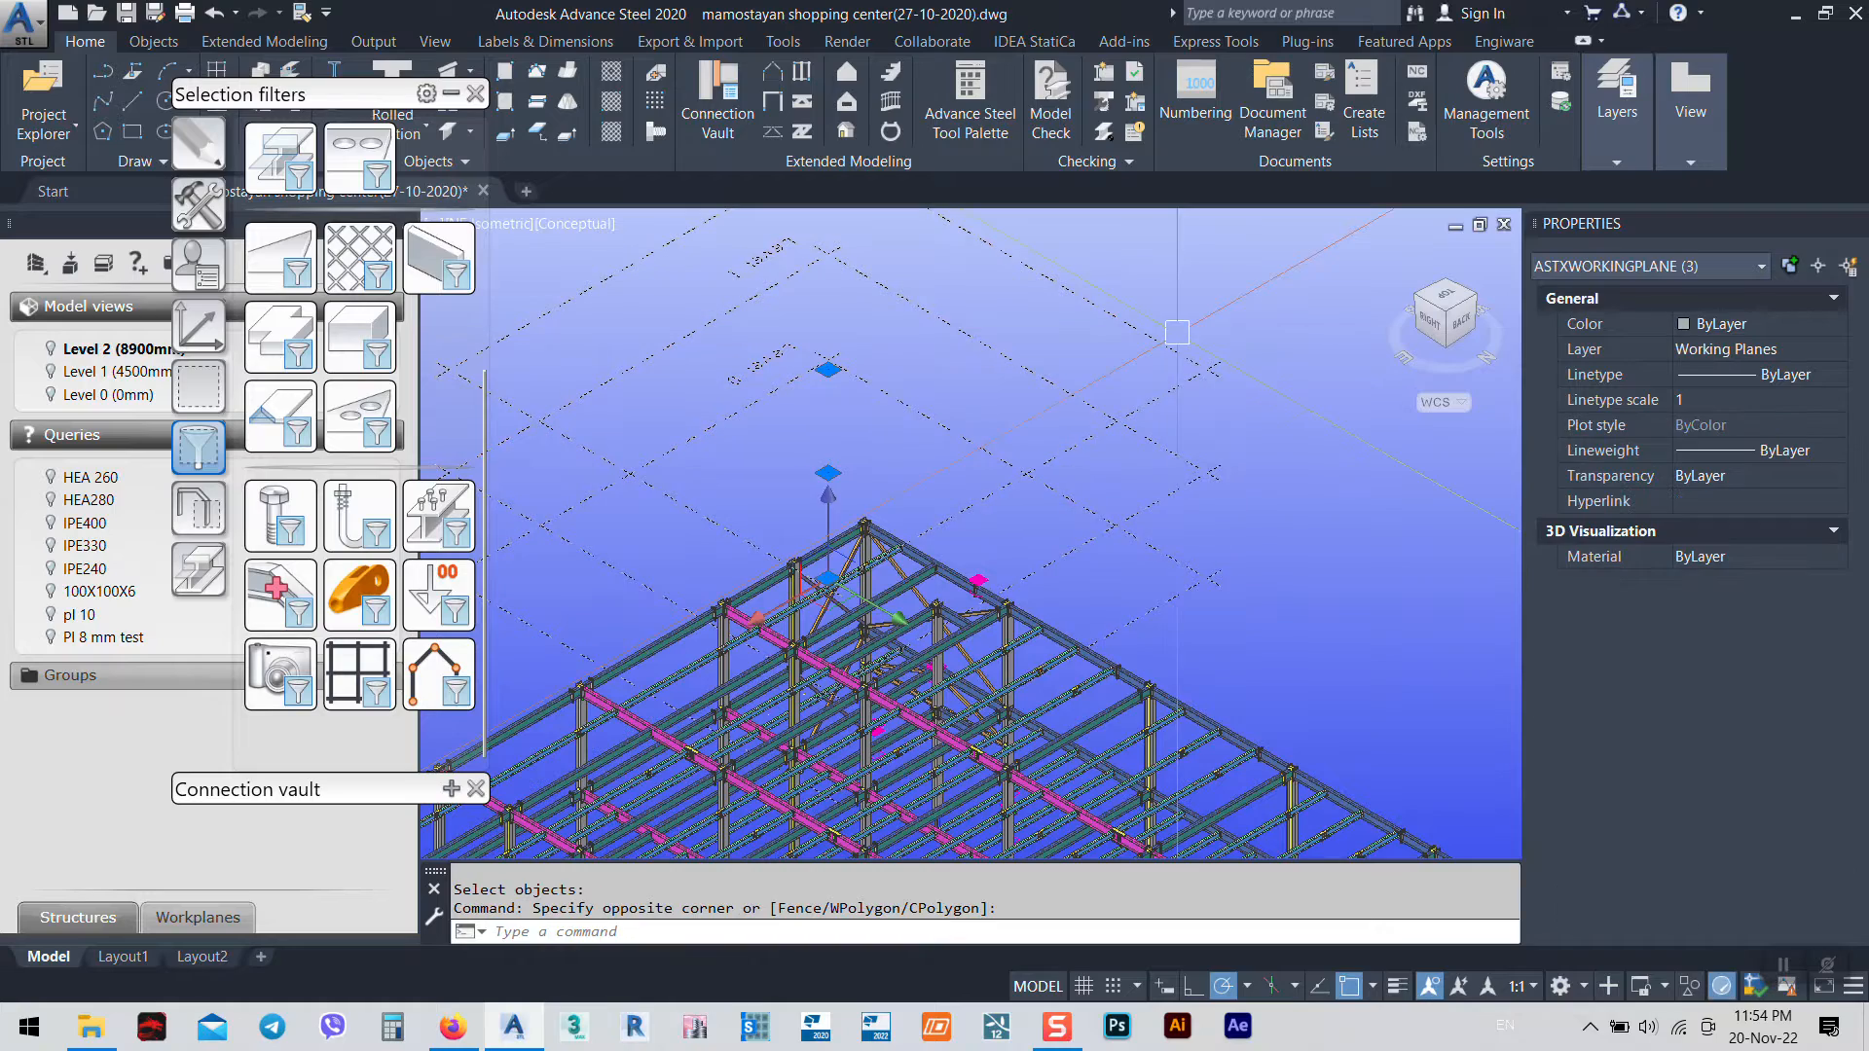
key("Delete")
scroll(1202, 399, "down", 4)
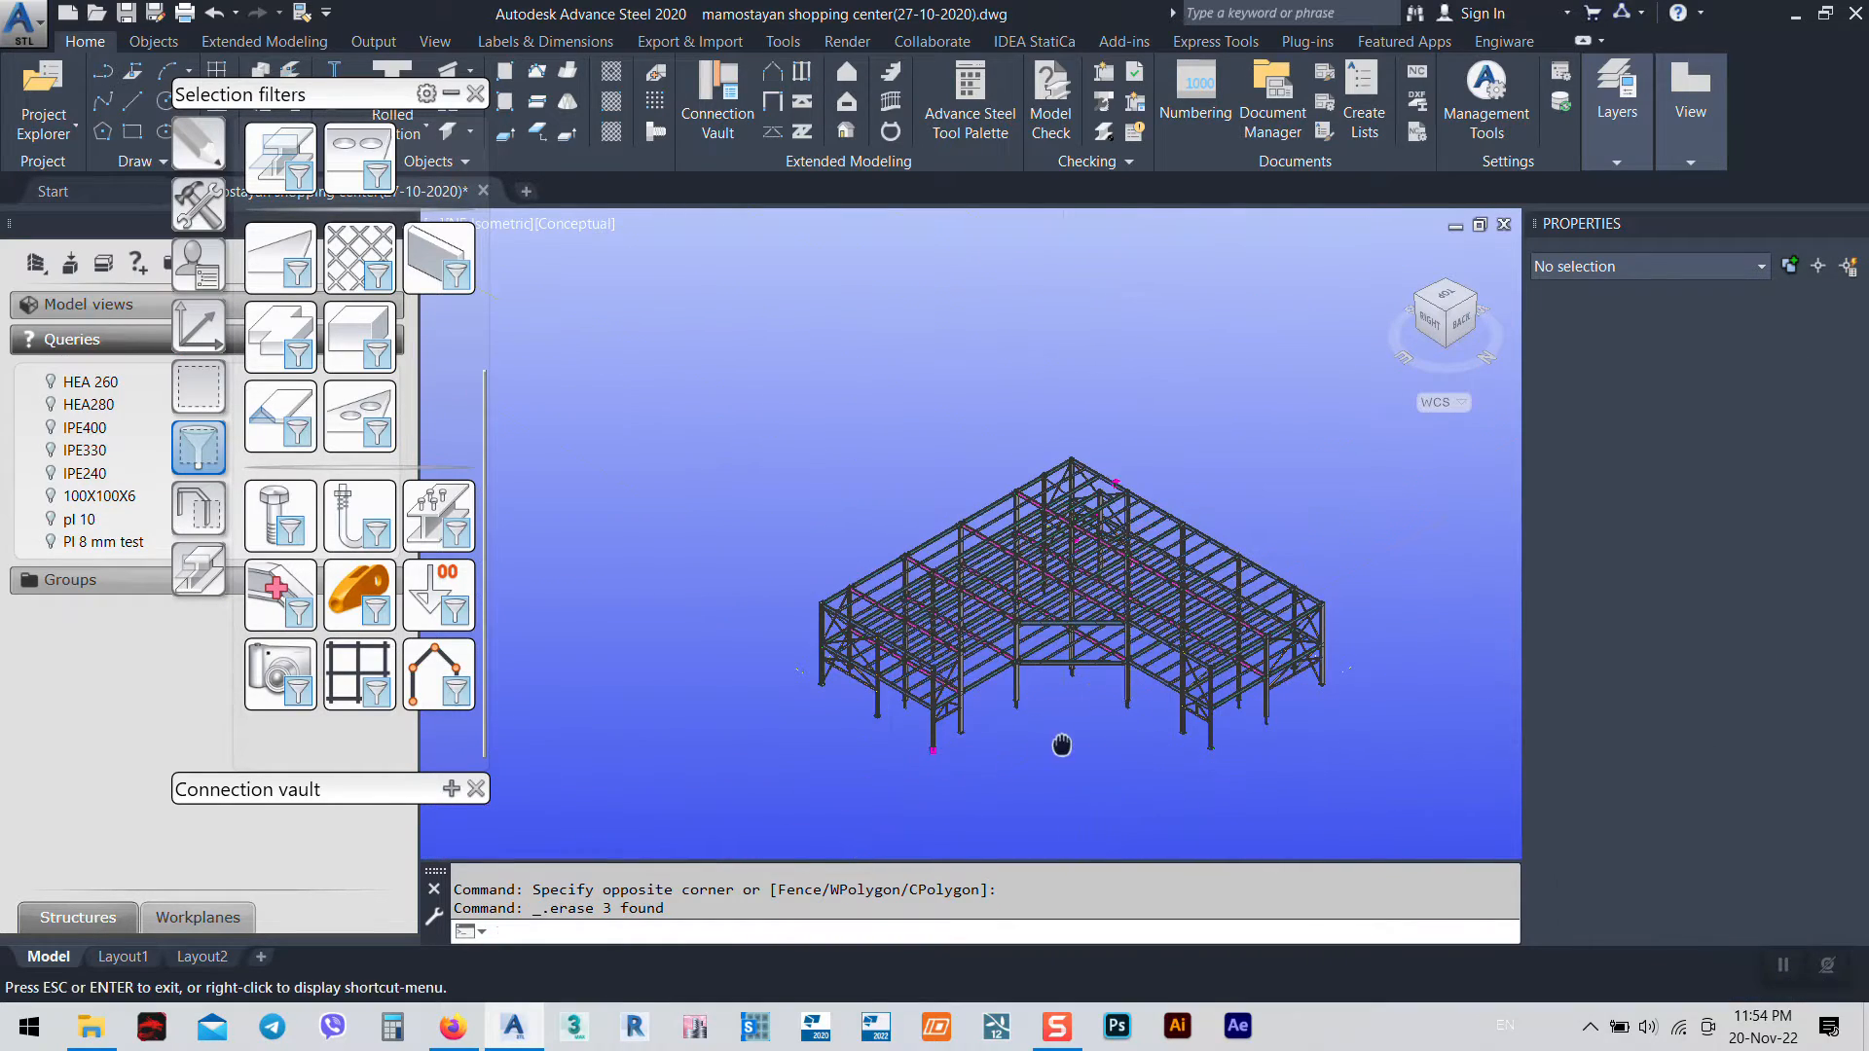
Select the two leftover dimensions beside the braced end frame and erase them
scroll(854, 522, "up", 5)
left_click(854, 521)
left_click(786, 615)
key("Delete")
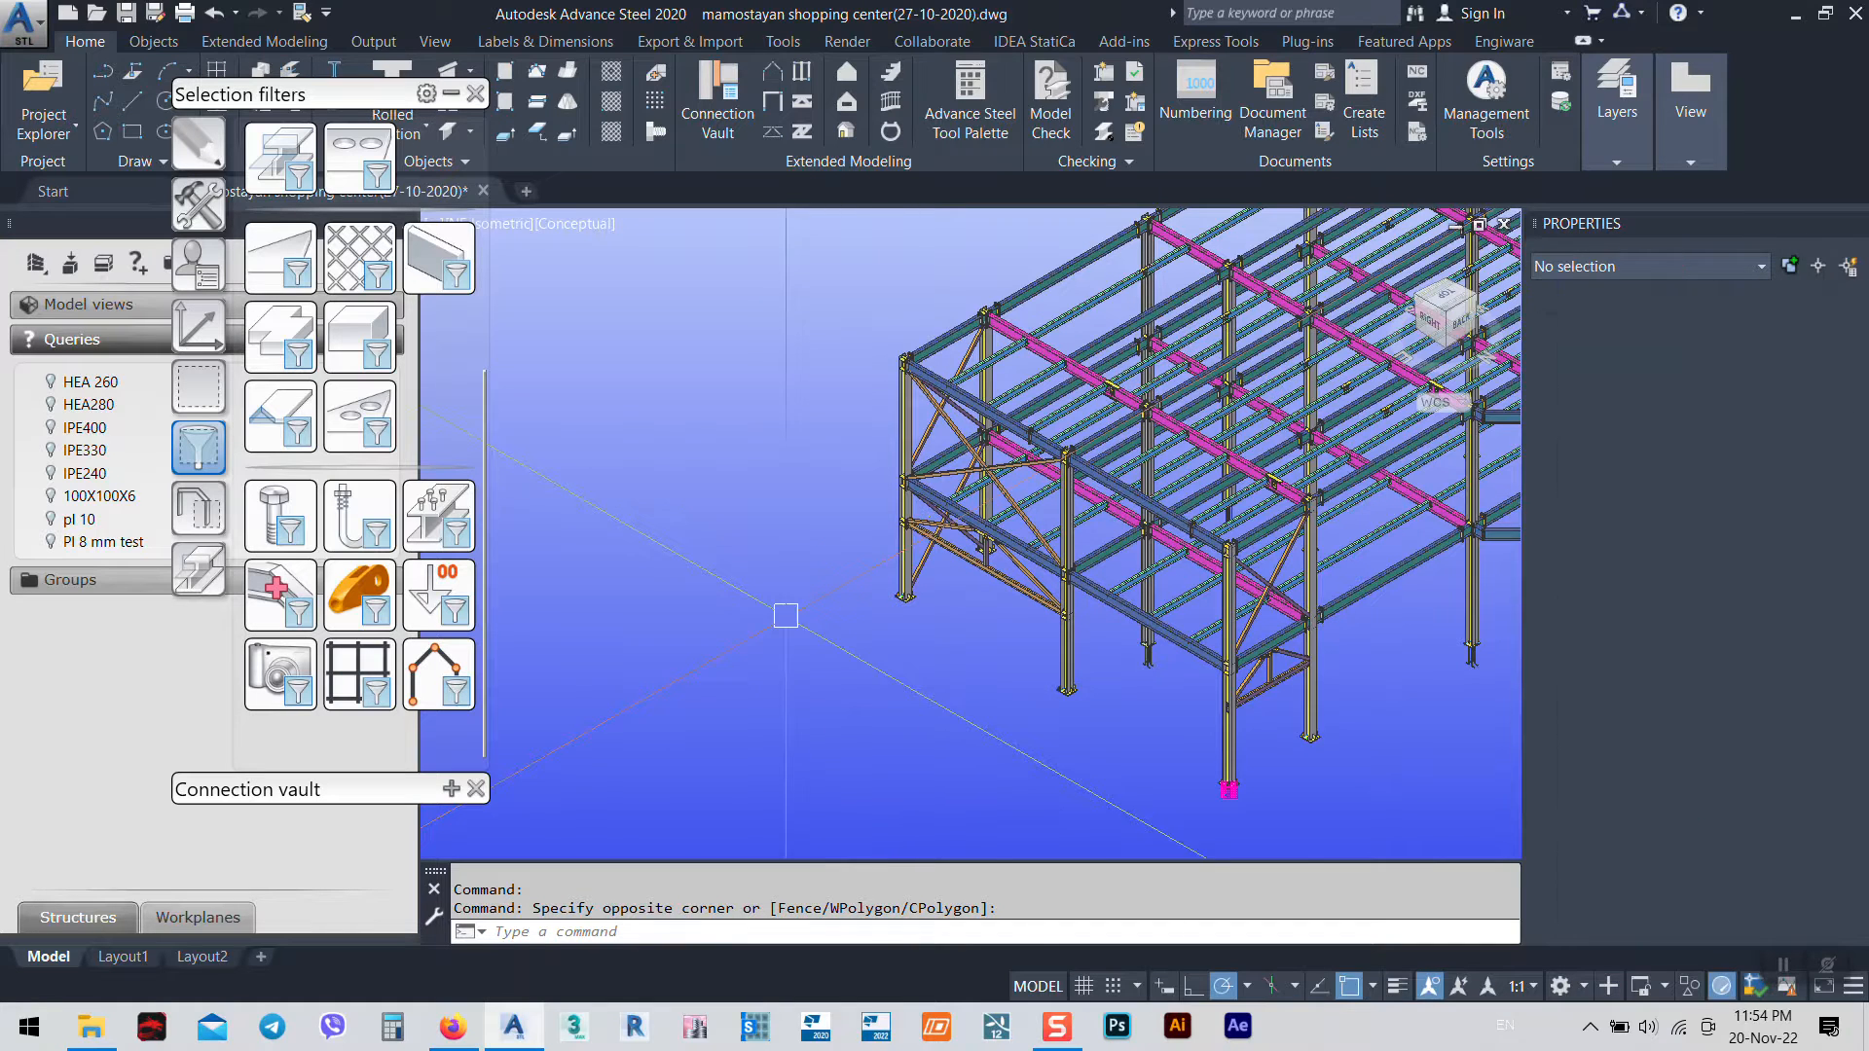
scroll(1182, 756, "down", 2)
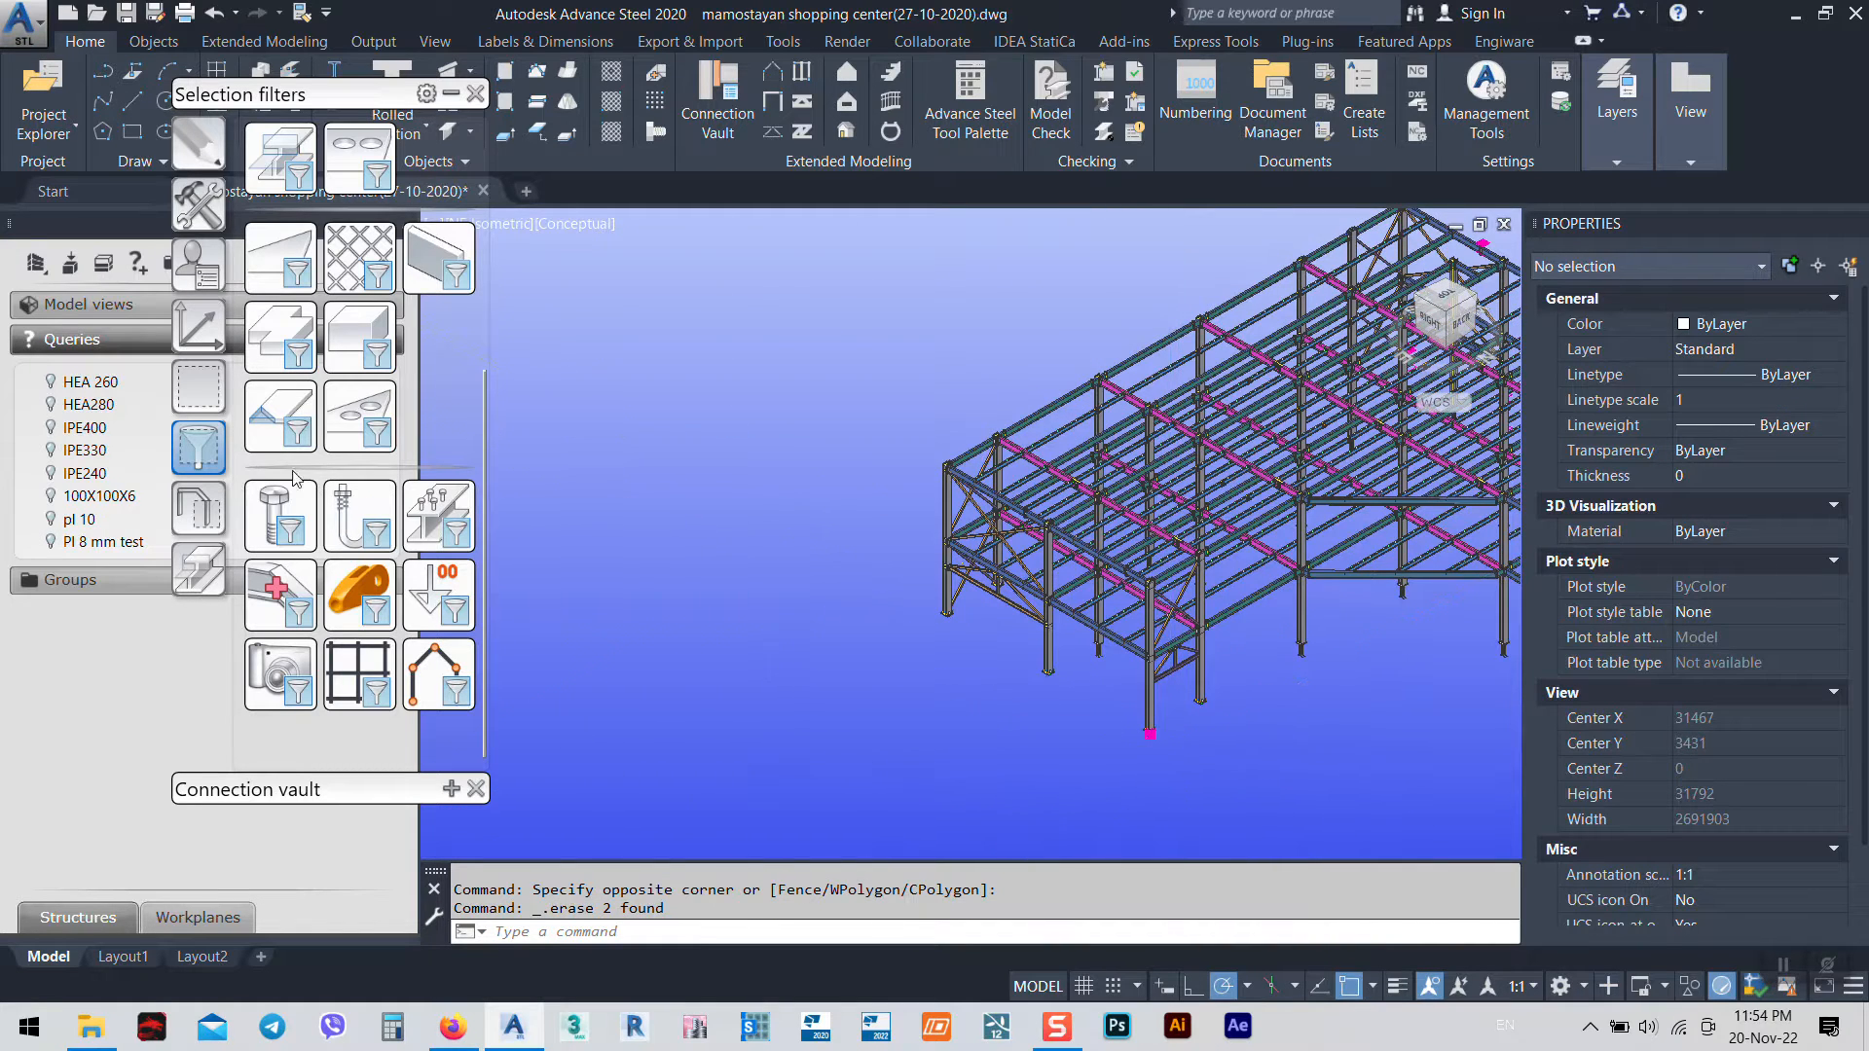
Filter the selection to all cameras in the model and erase them
scroll(360, 516, "up", 3)
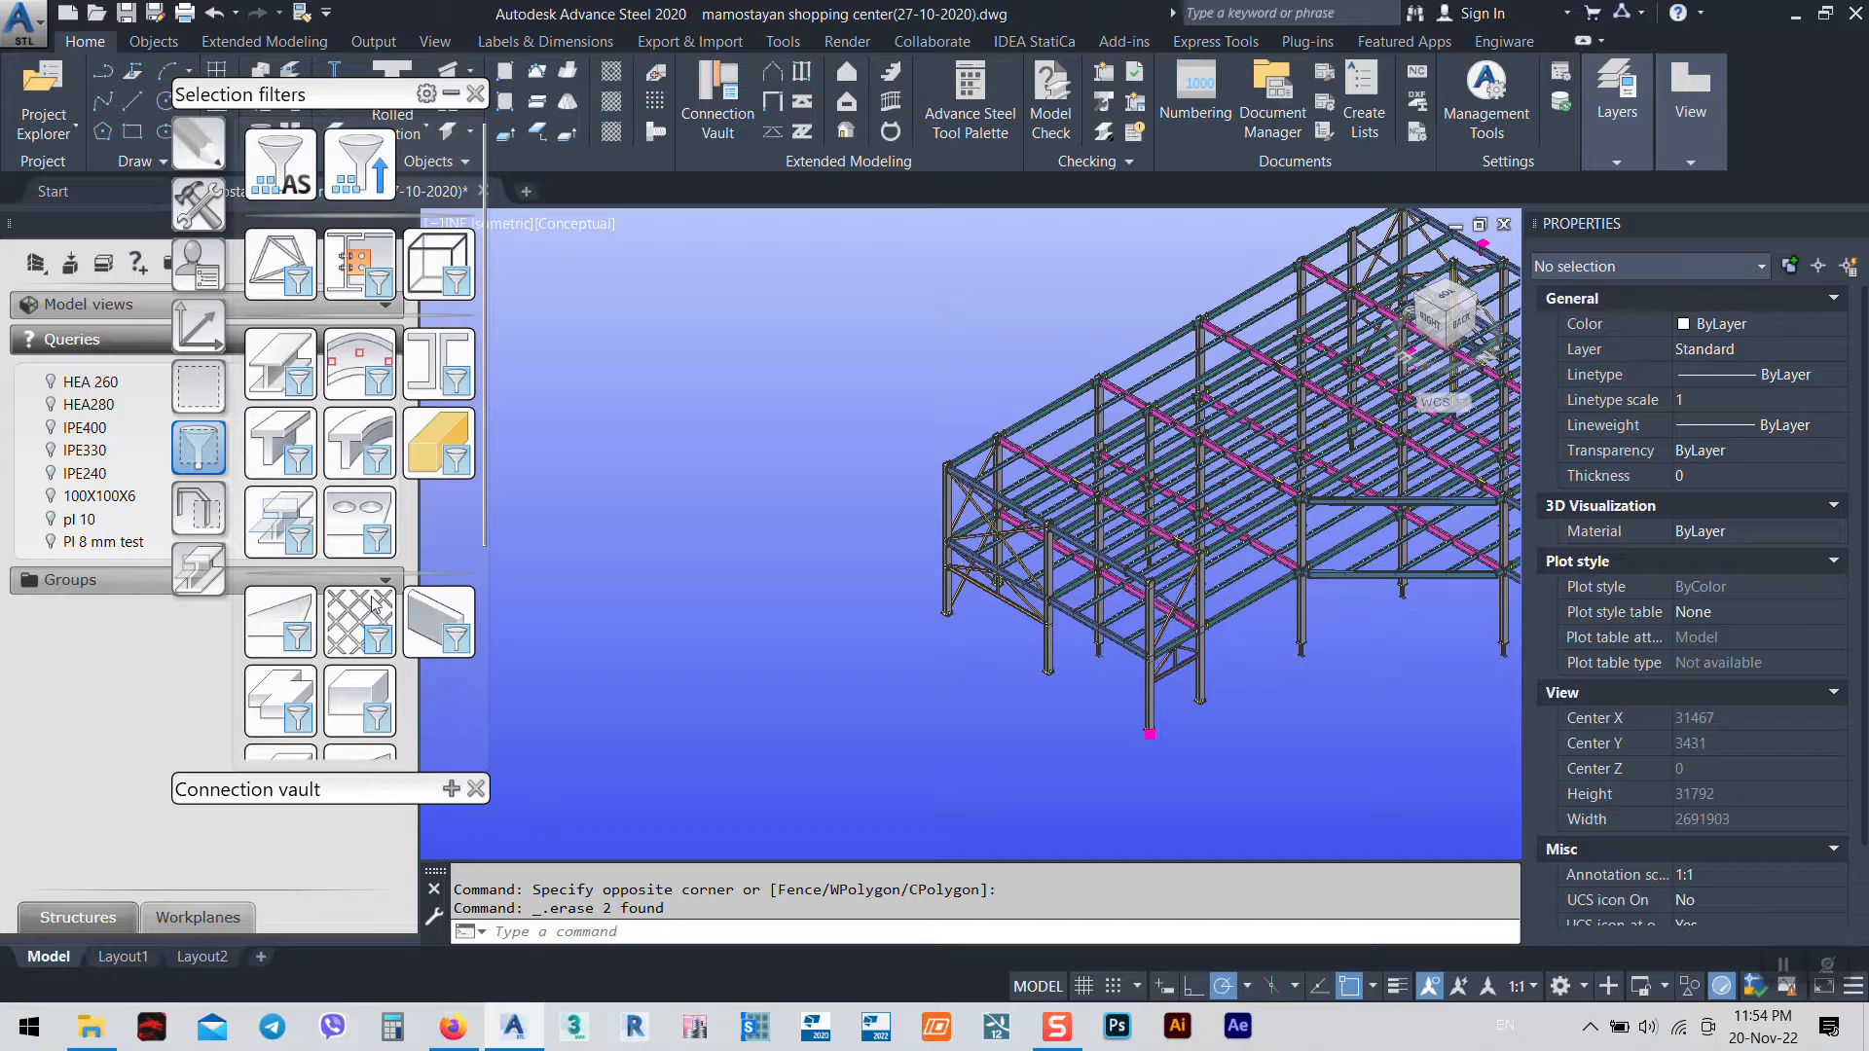
scroll(390, 686, "down", 3)
left_click(280, 673)
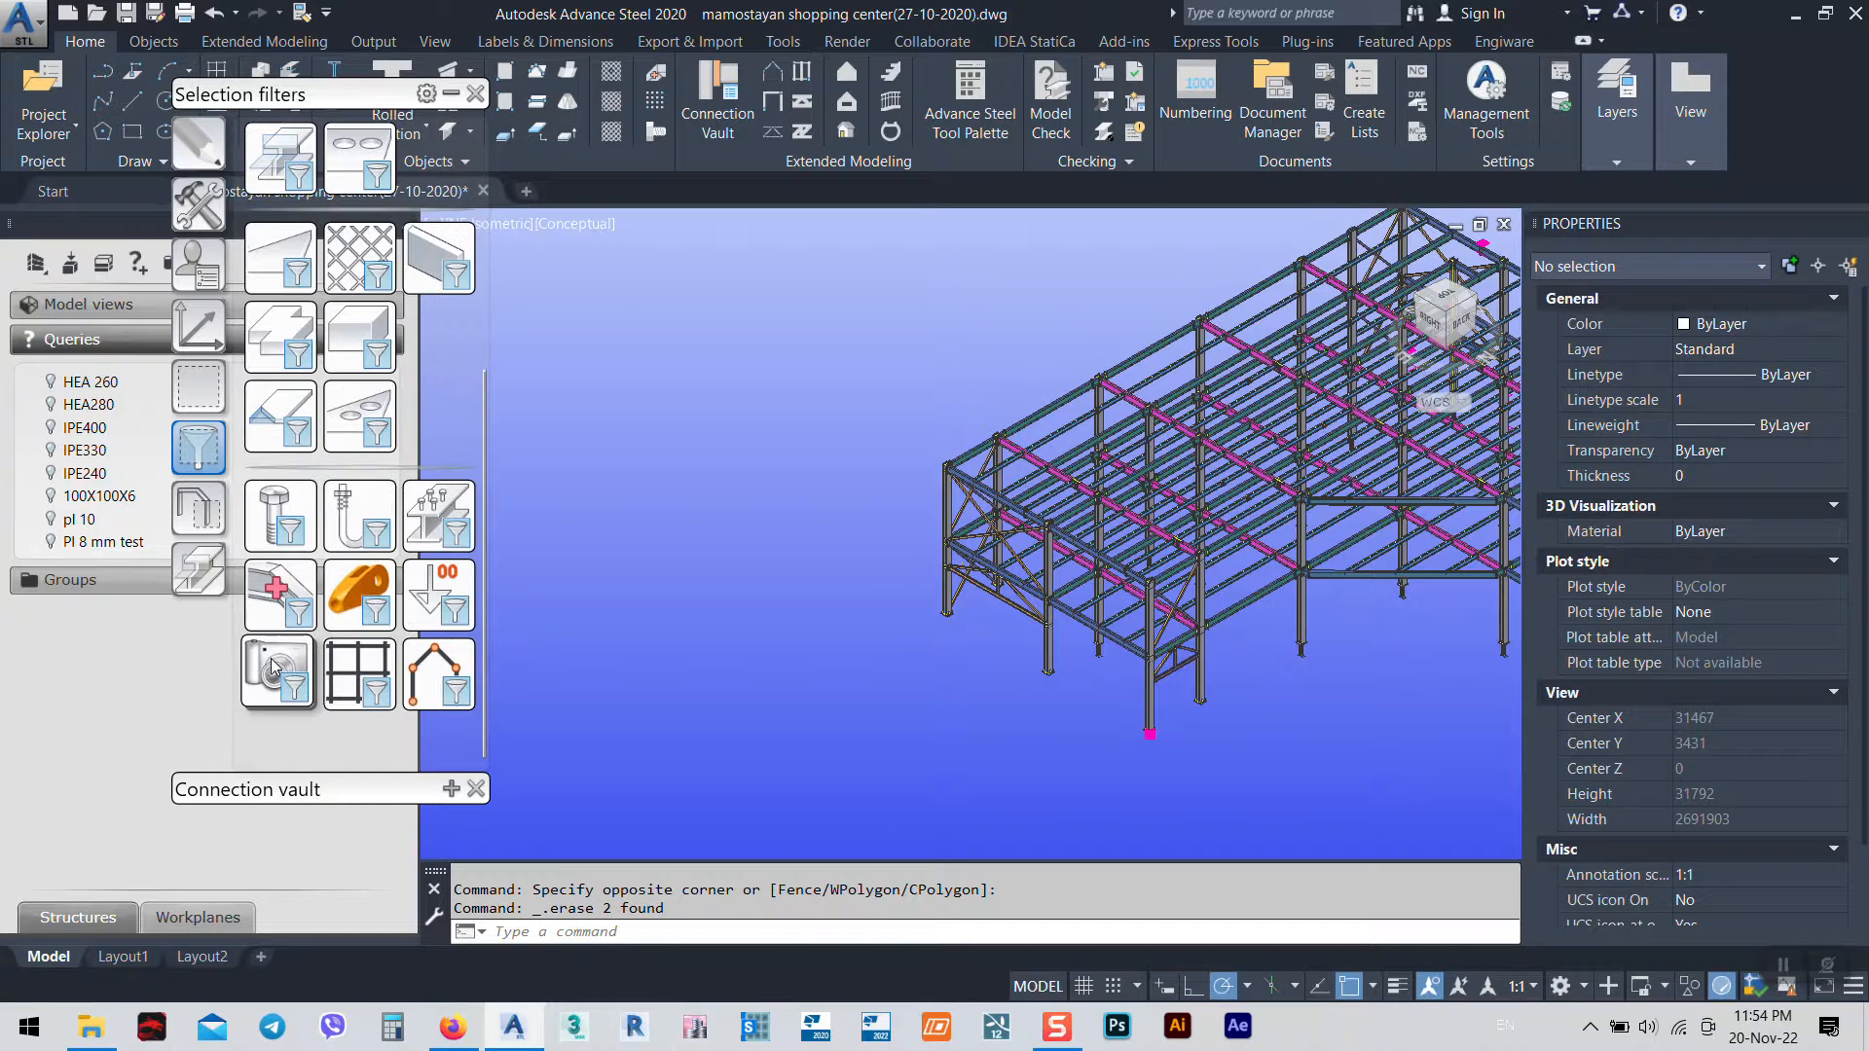
key("Delete")
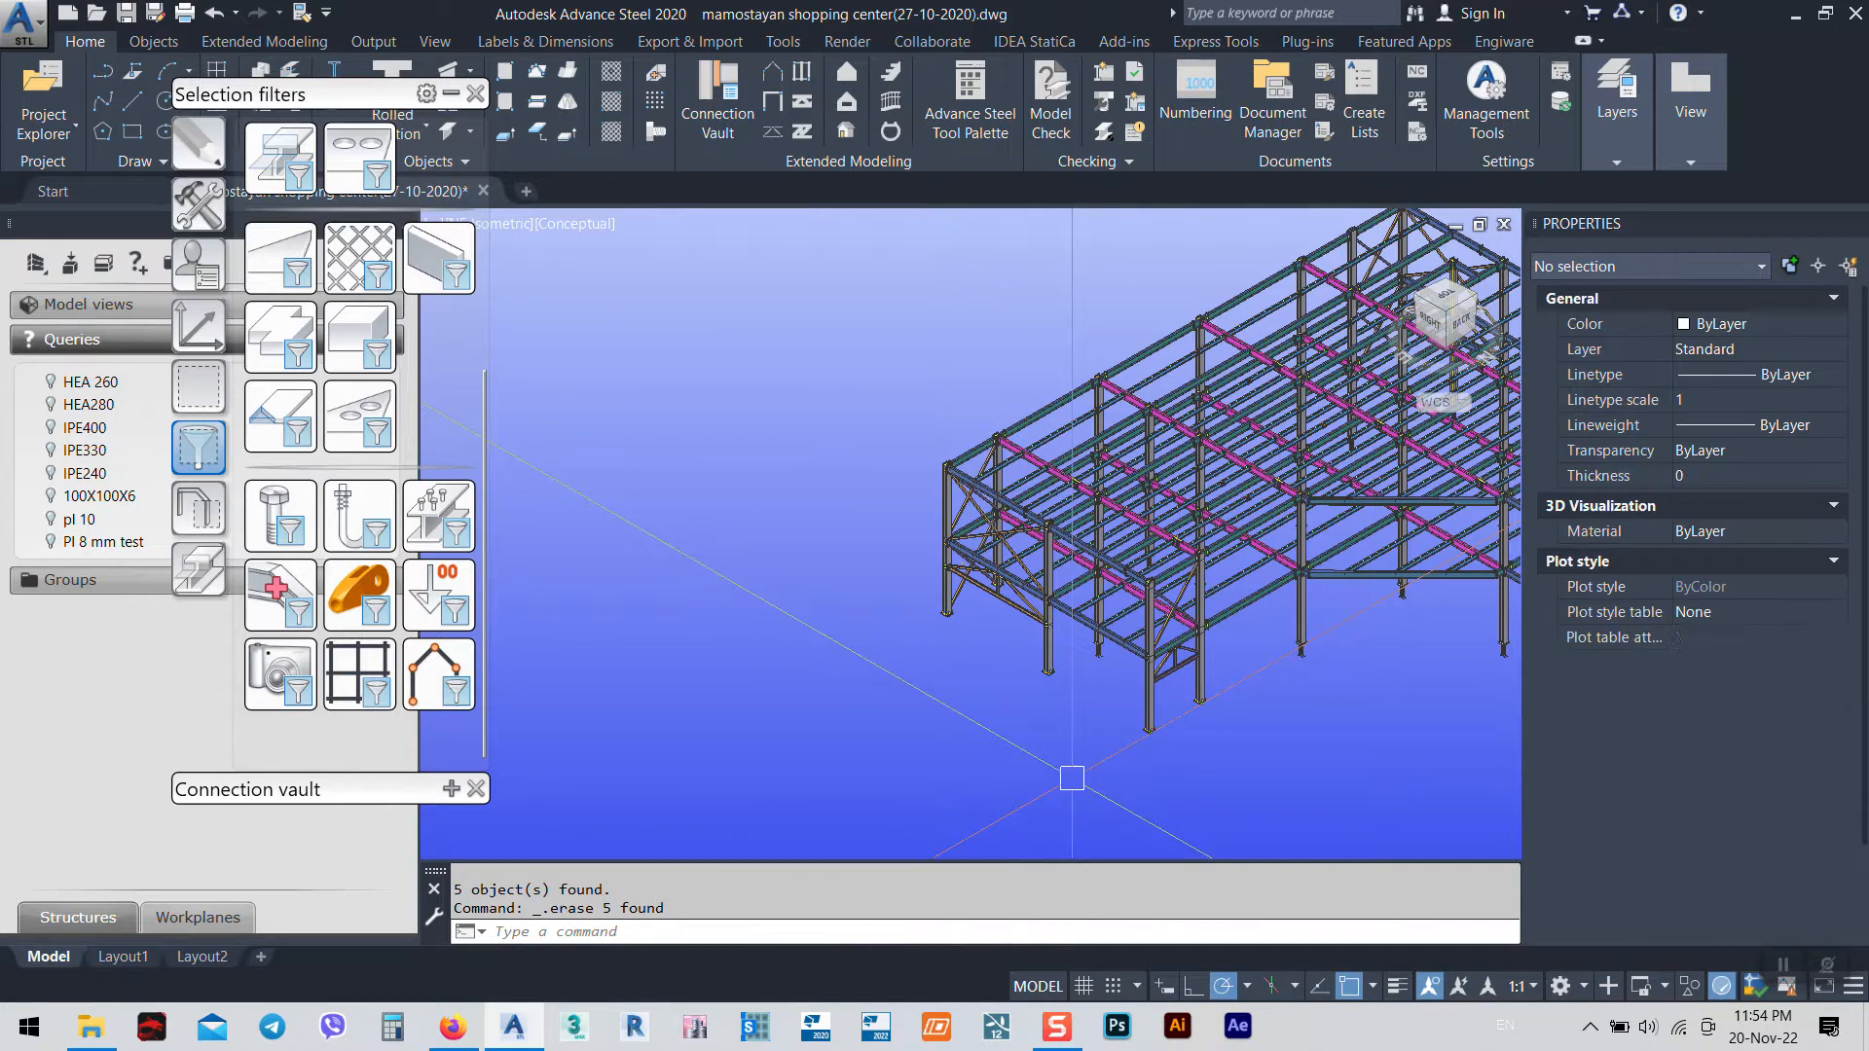
Examine the properties of a floor beam next to the braced corner, then look over the cleaned structure
middle_click_drag(1327, 592, 1093, 605)
scroll(942, 636, "up", 8)
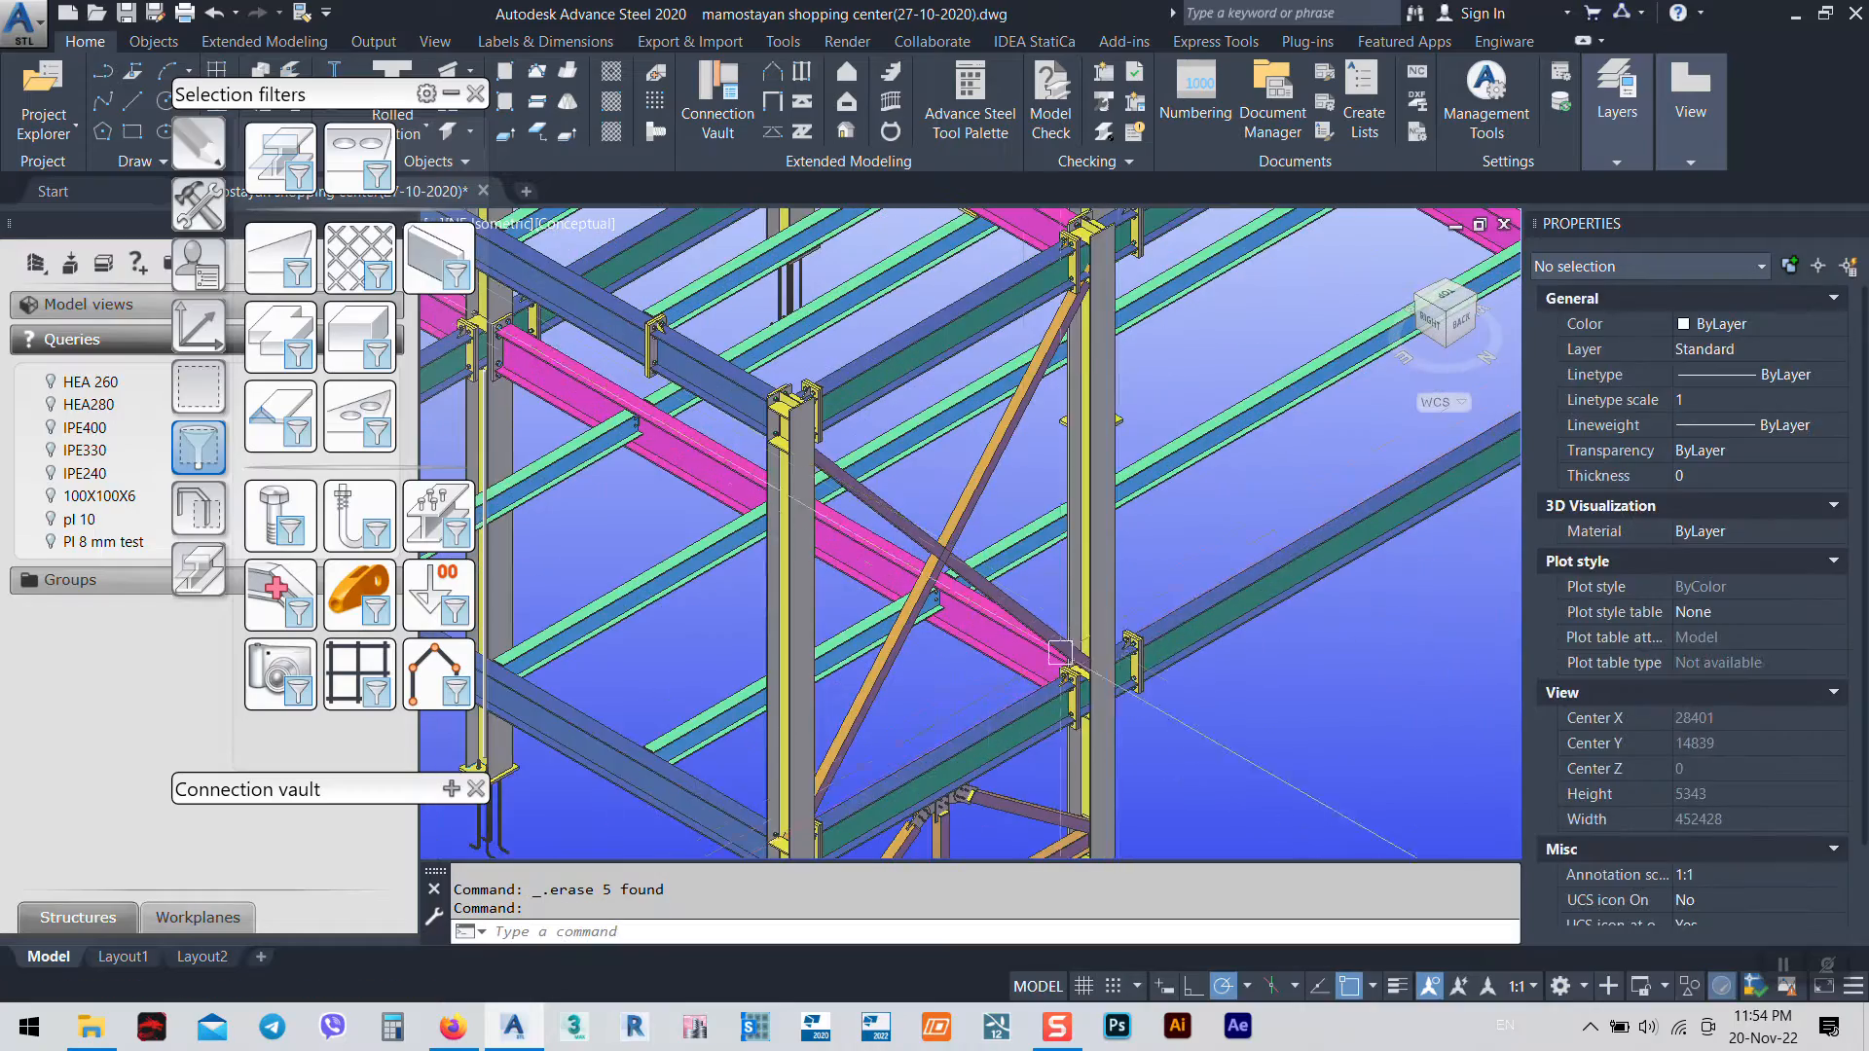
middle_click_drag(1314, 632, 1074, 592)
double_click(1076, 509)
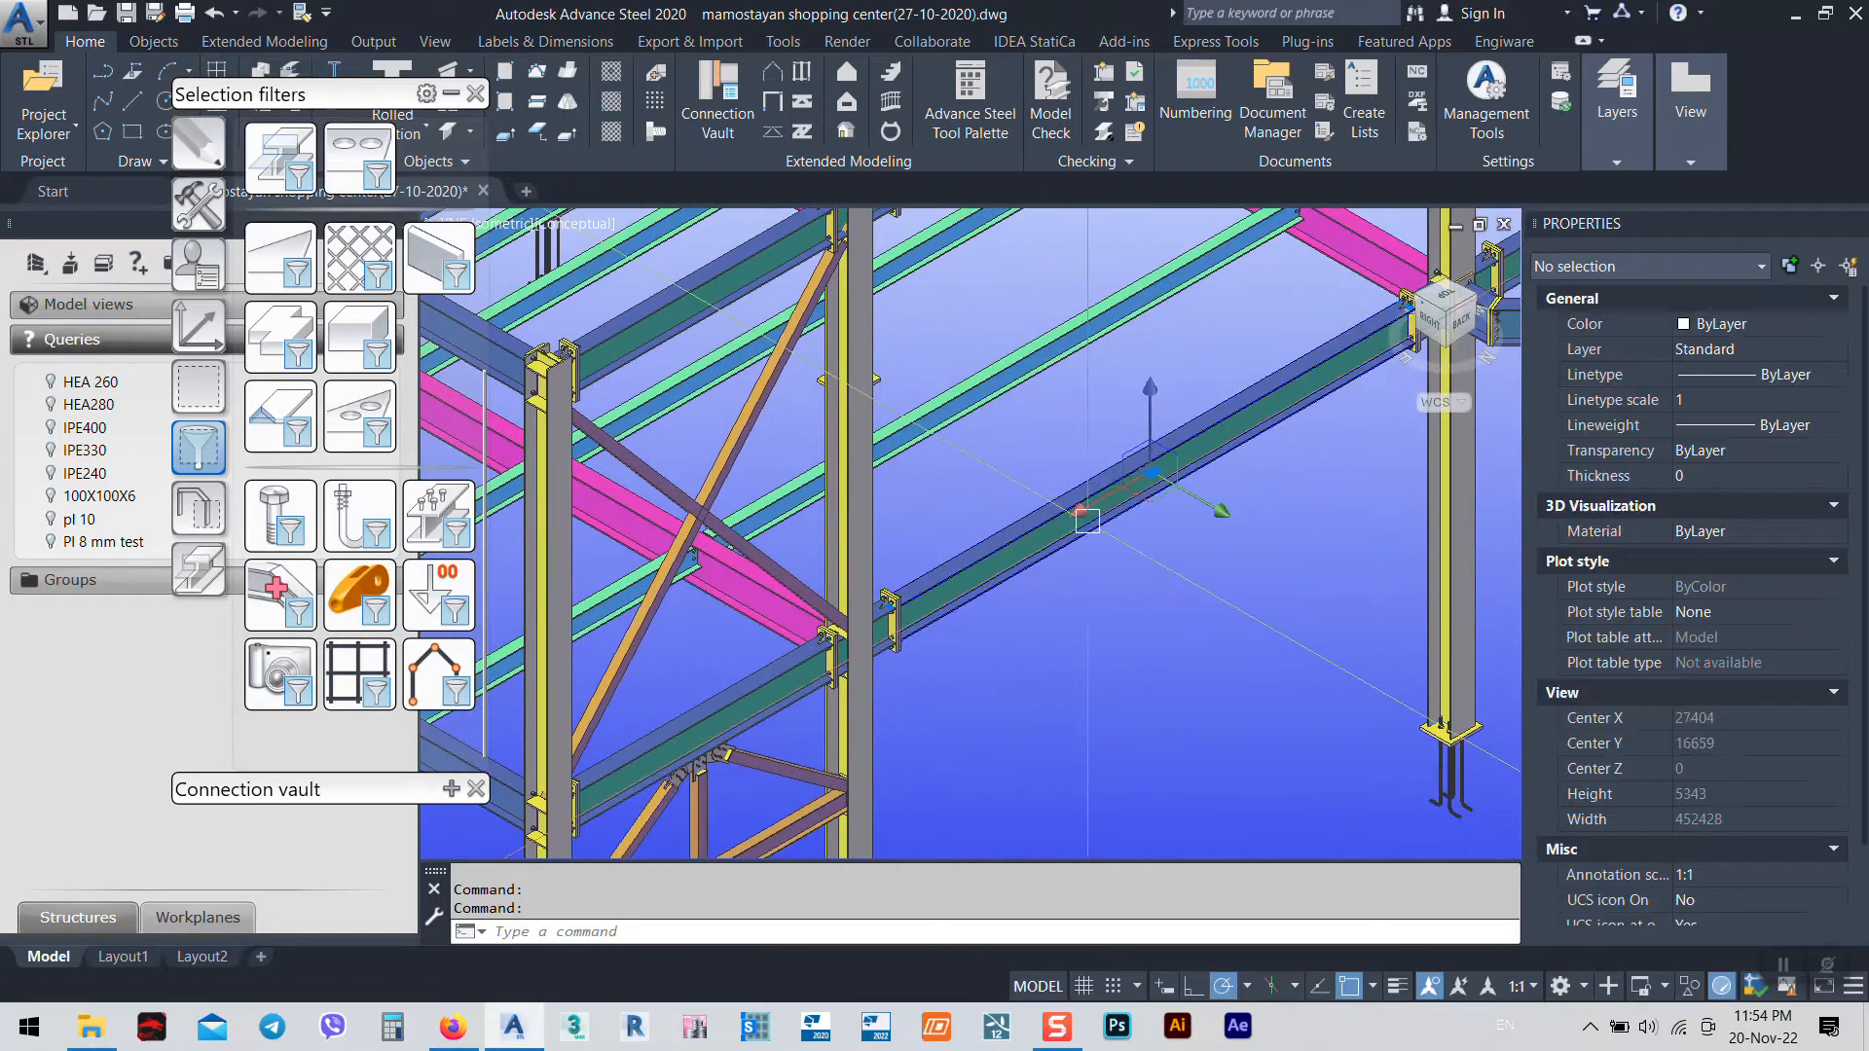
left_click(1641, 101)
scroll(960, 673, "down", 6)
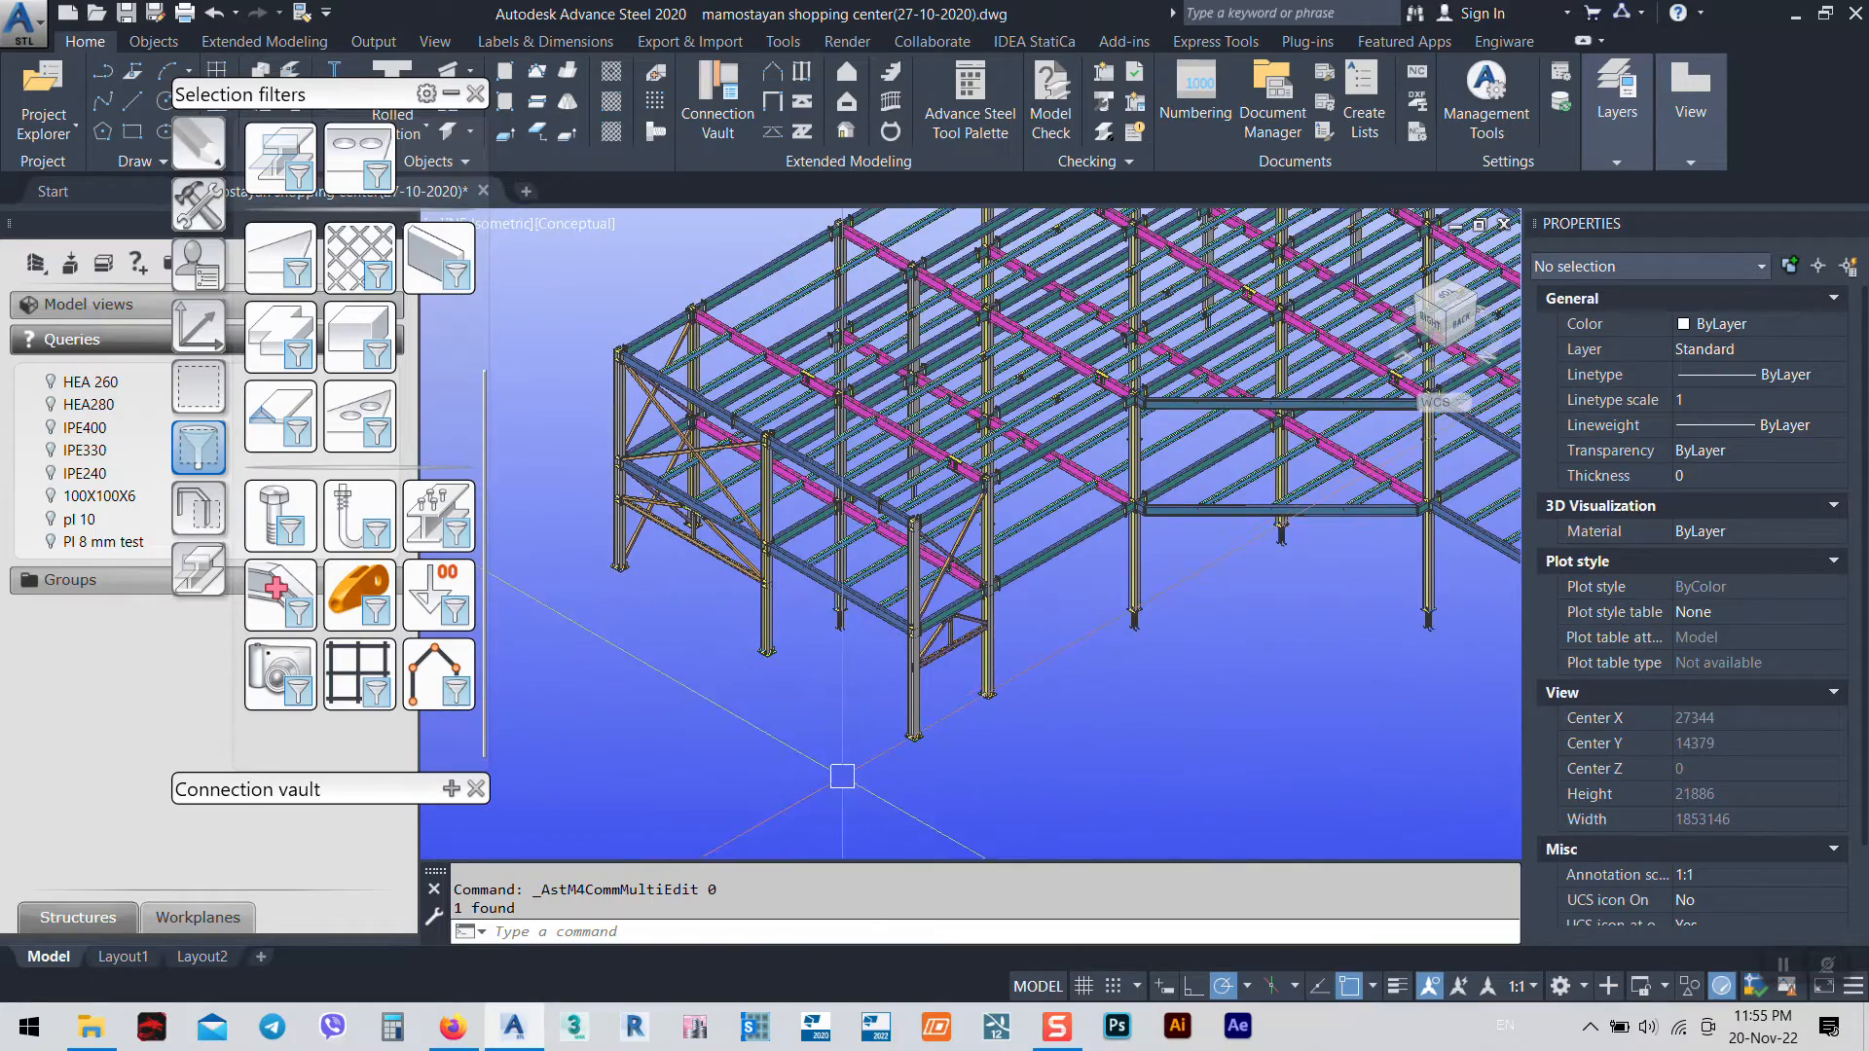
scroll(927, 630, "up", 6)
scroll(866, 718, "down", 8)
scroll(856, 725, "down", 3)
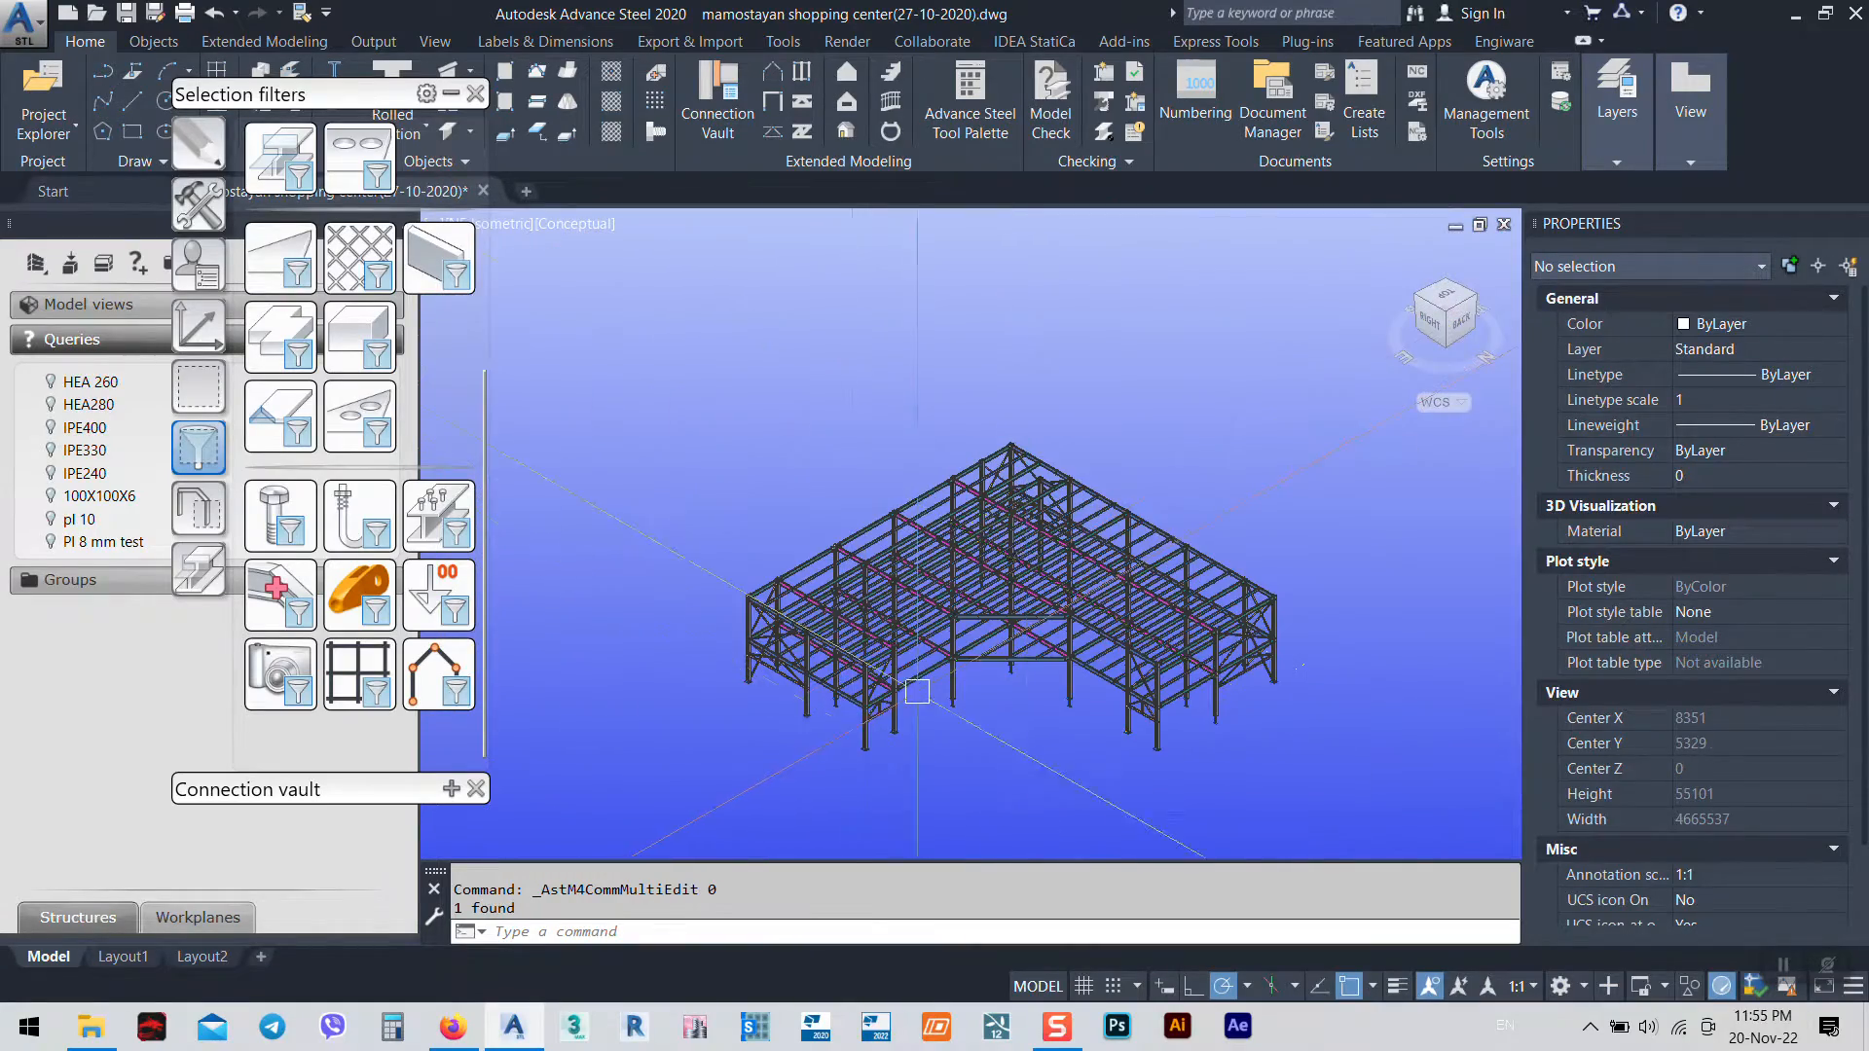
Select the entire steel structure and explode all its objects
left_click(1324, 373)
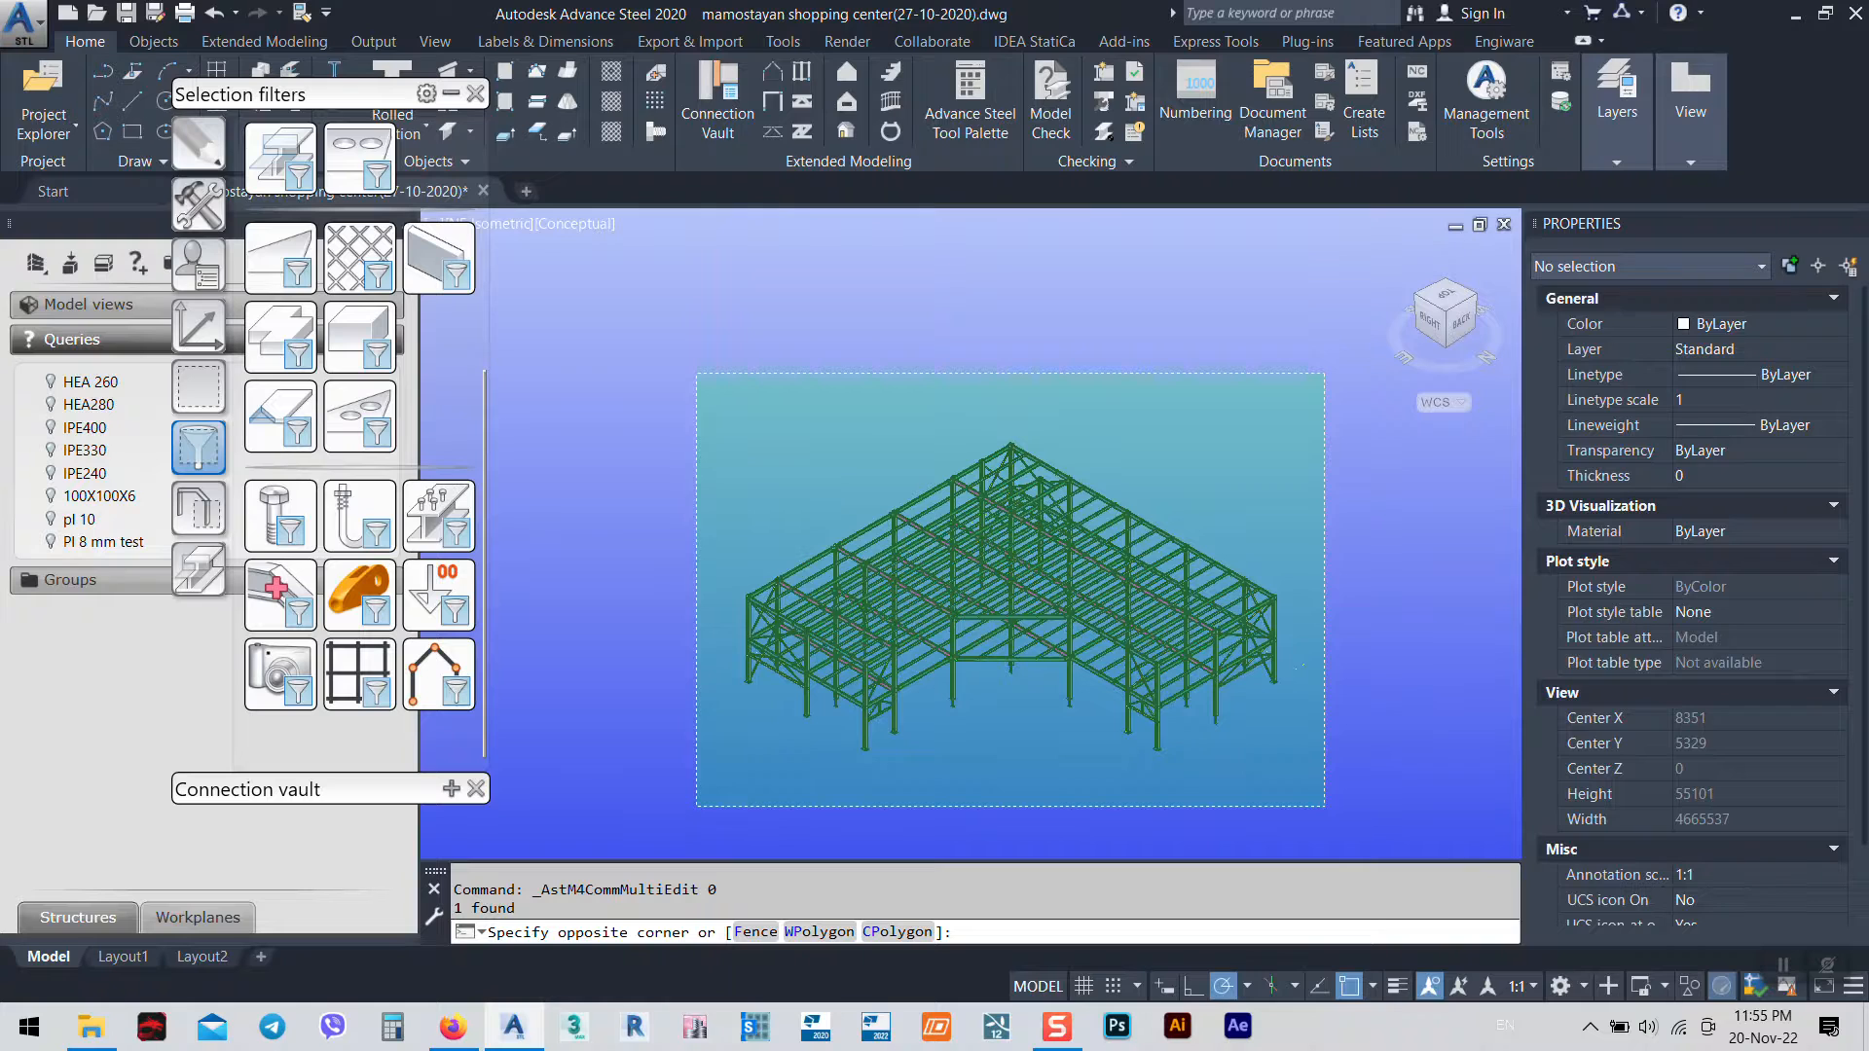
left_click(696, 806)
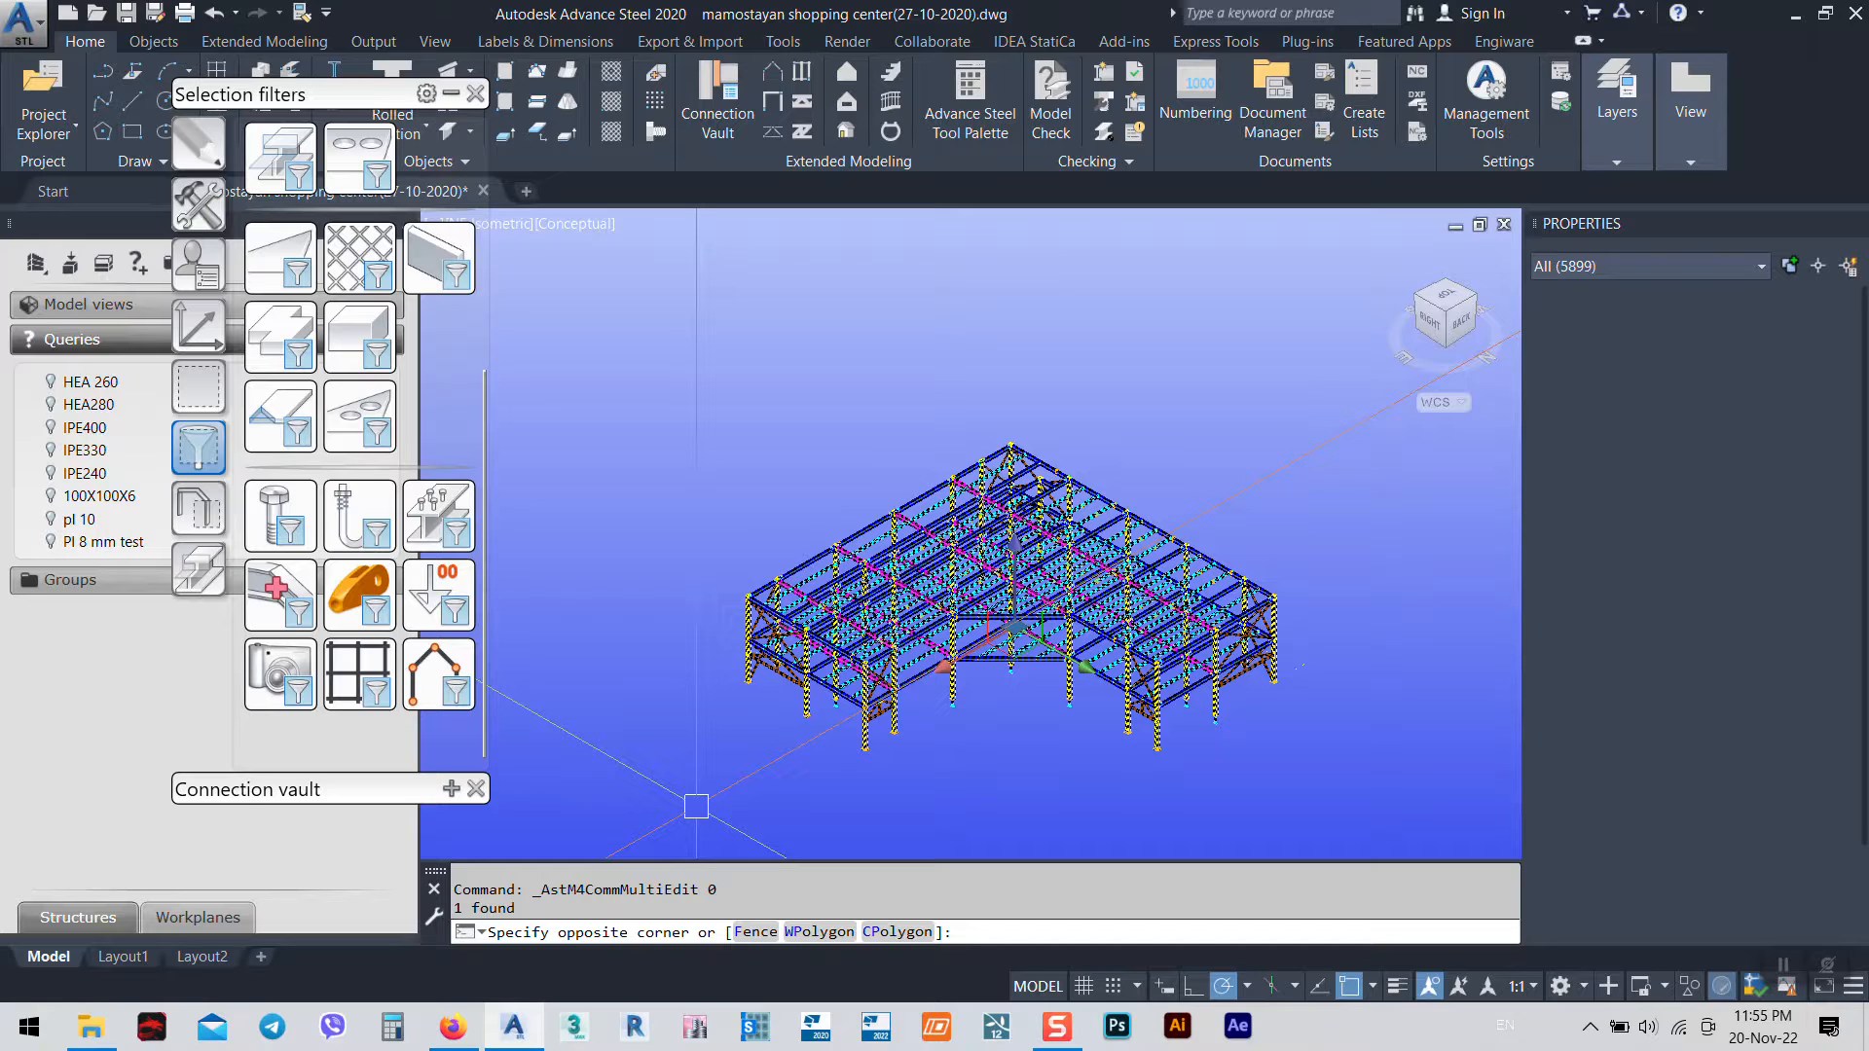
left_click(696, 806)
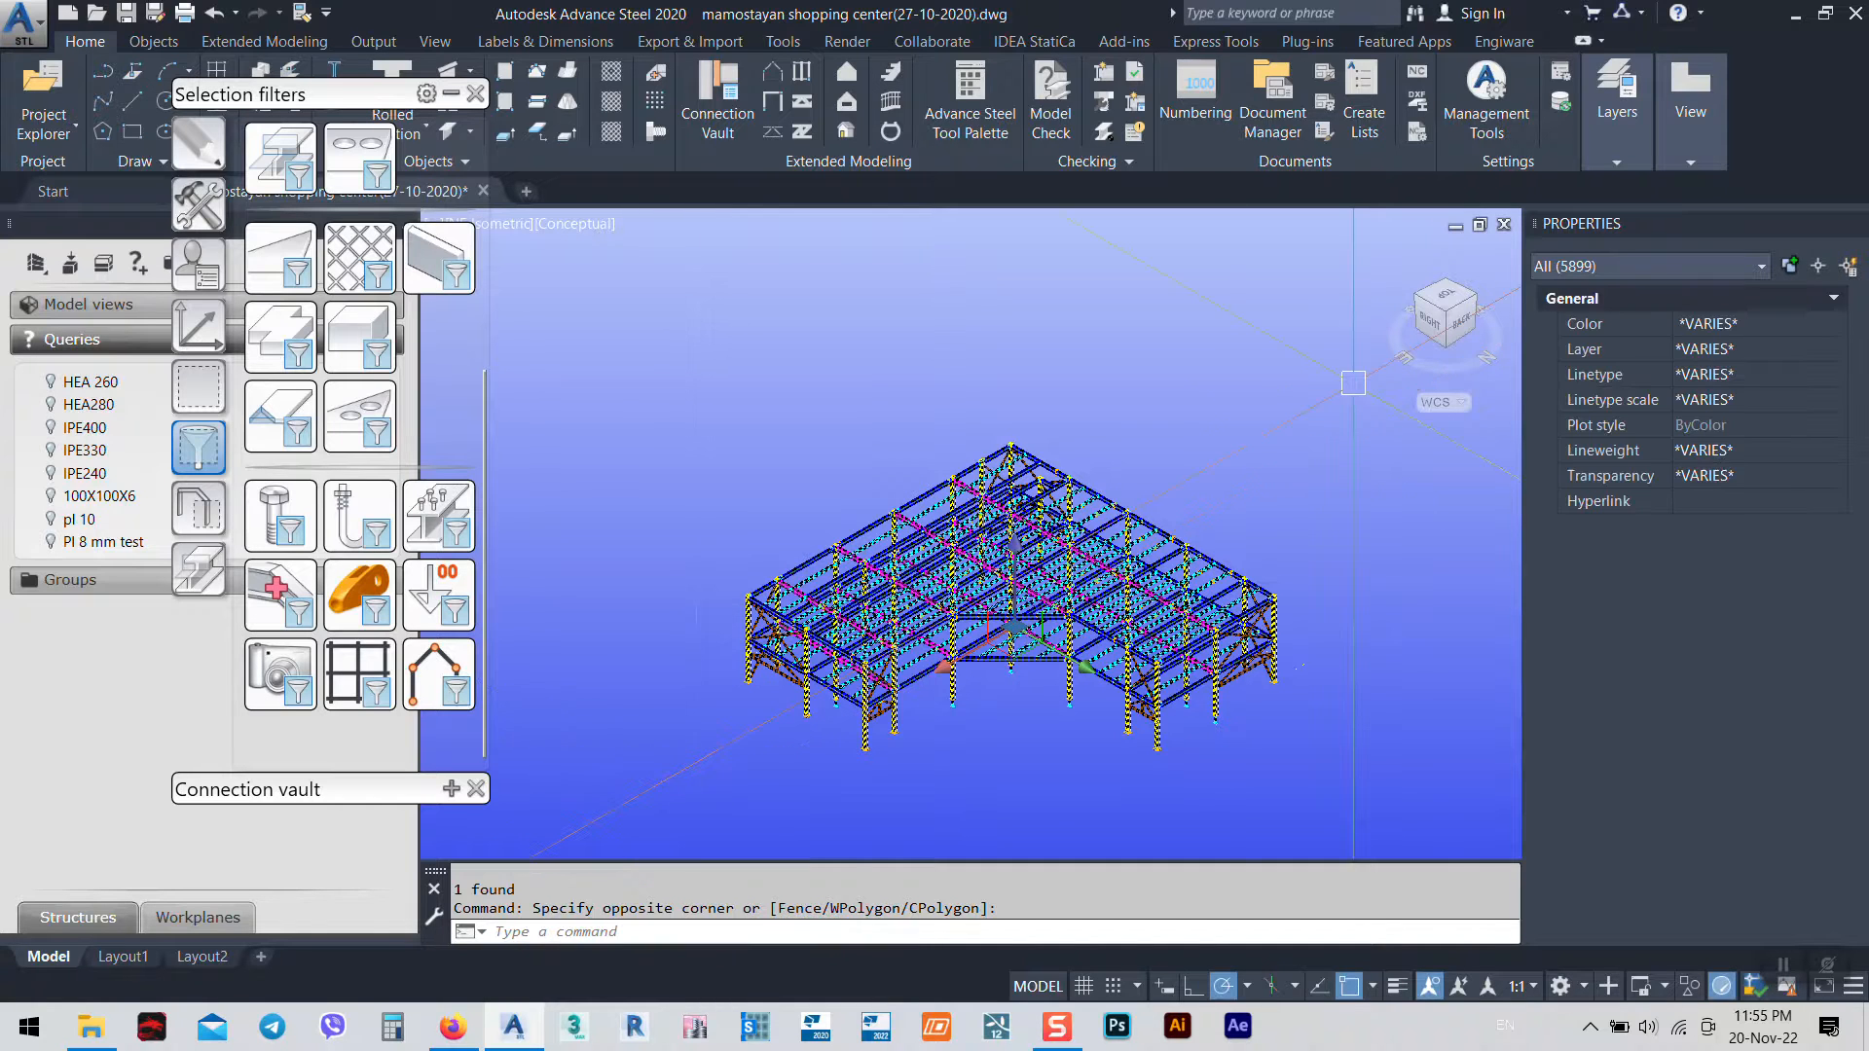
scroll(889, 762, "up", 5)
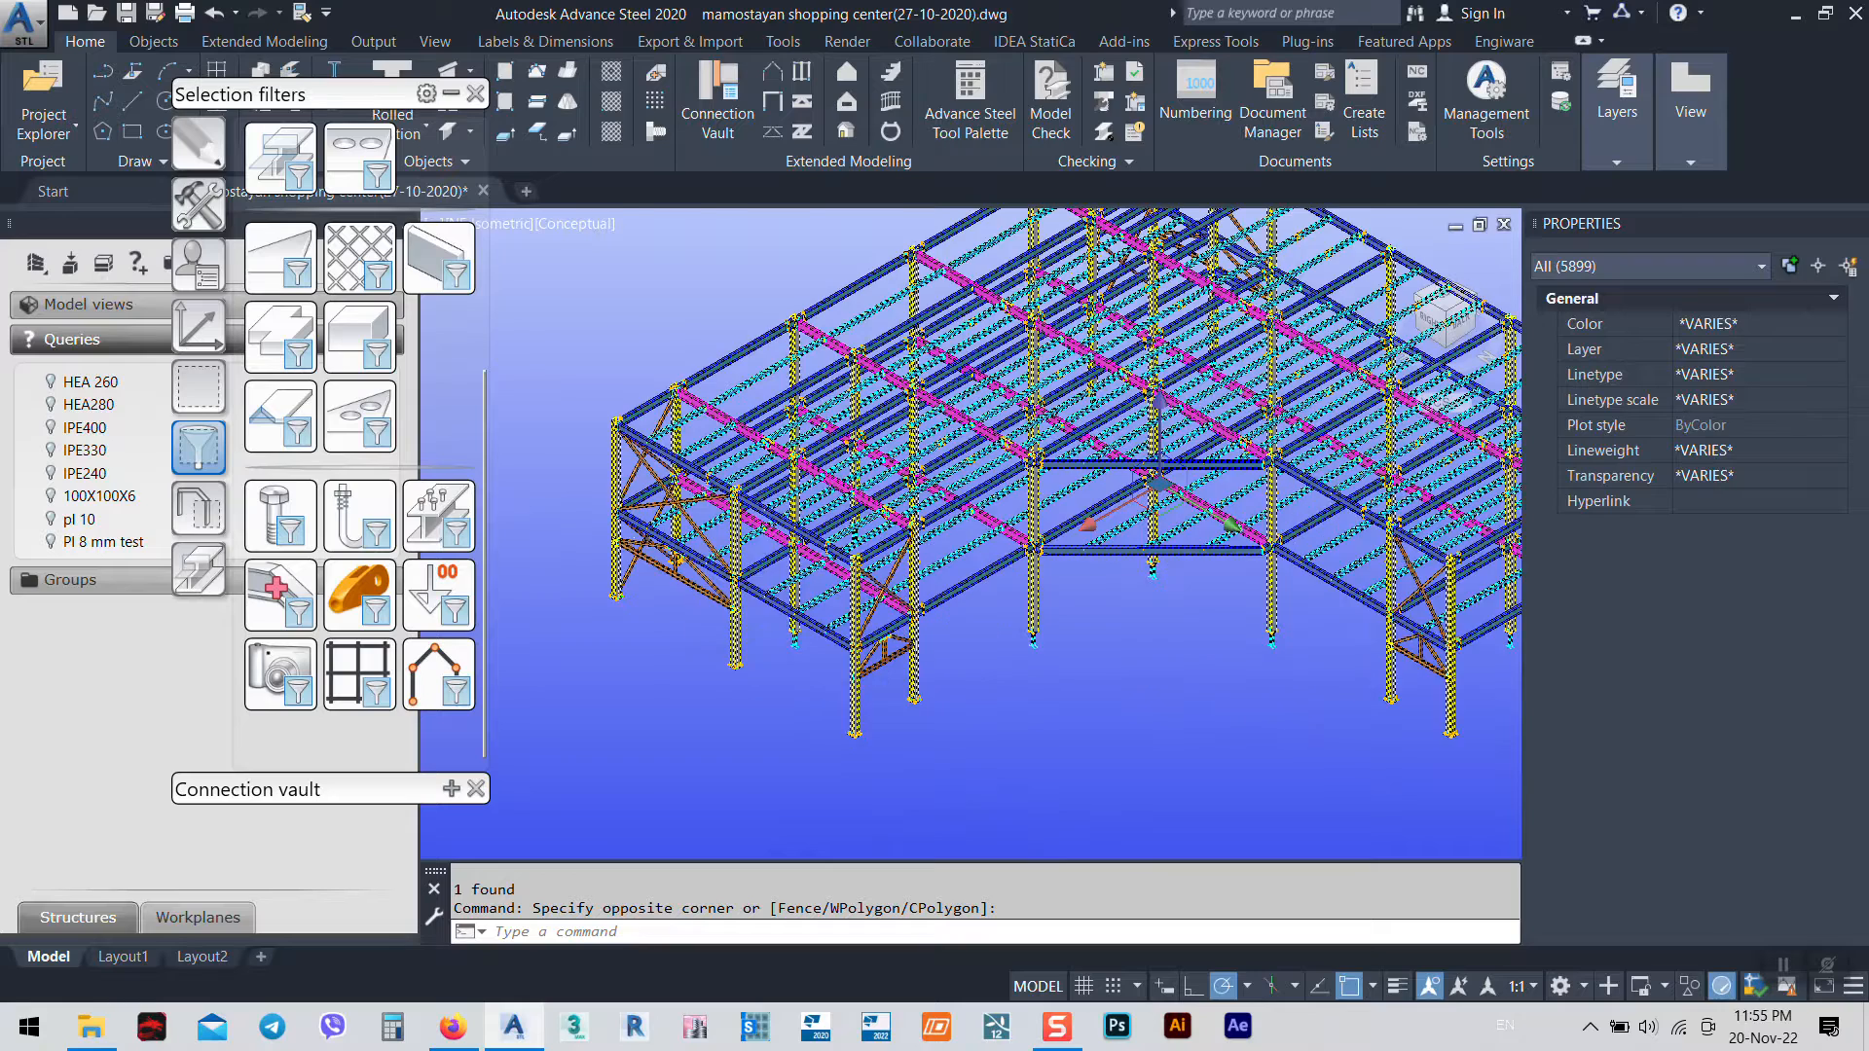
type("x")
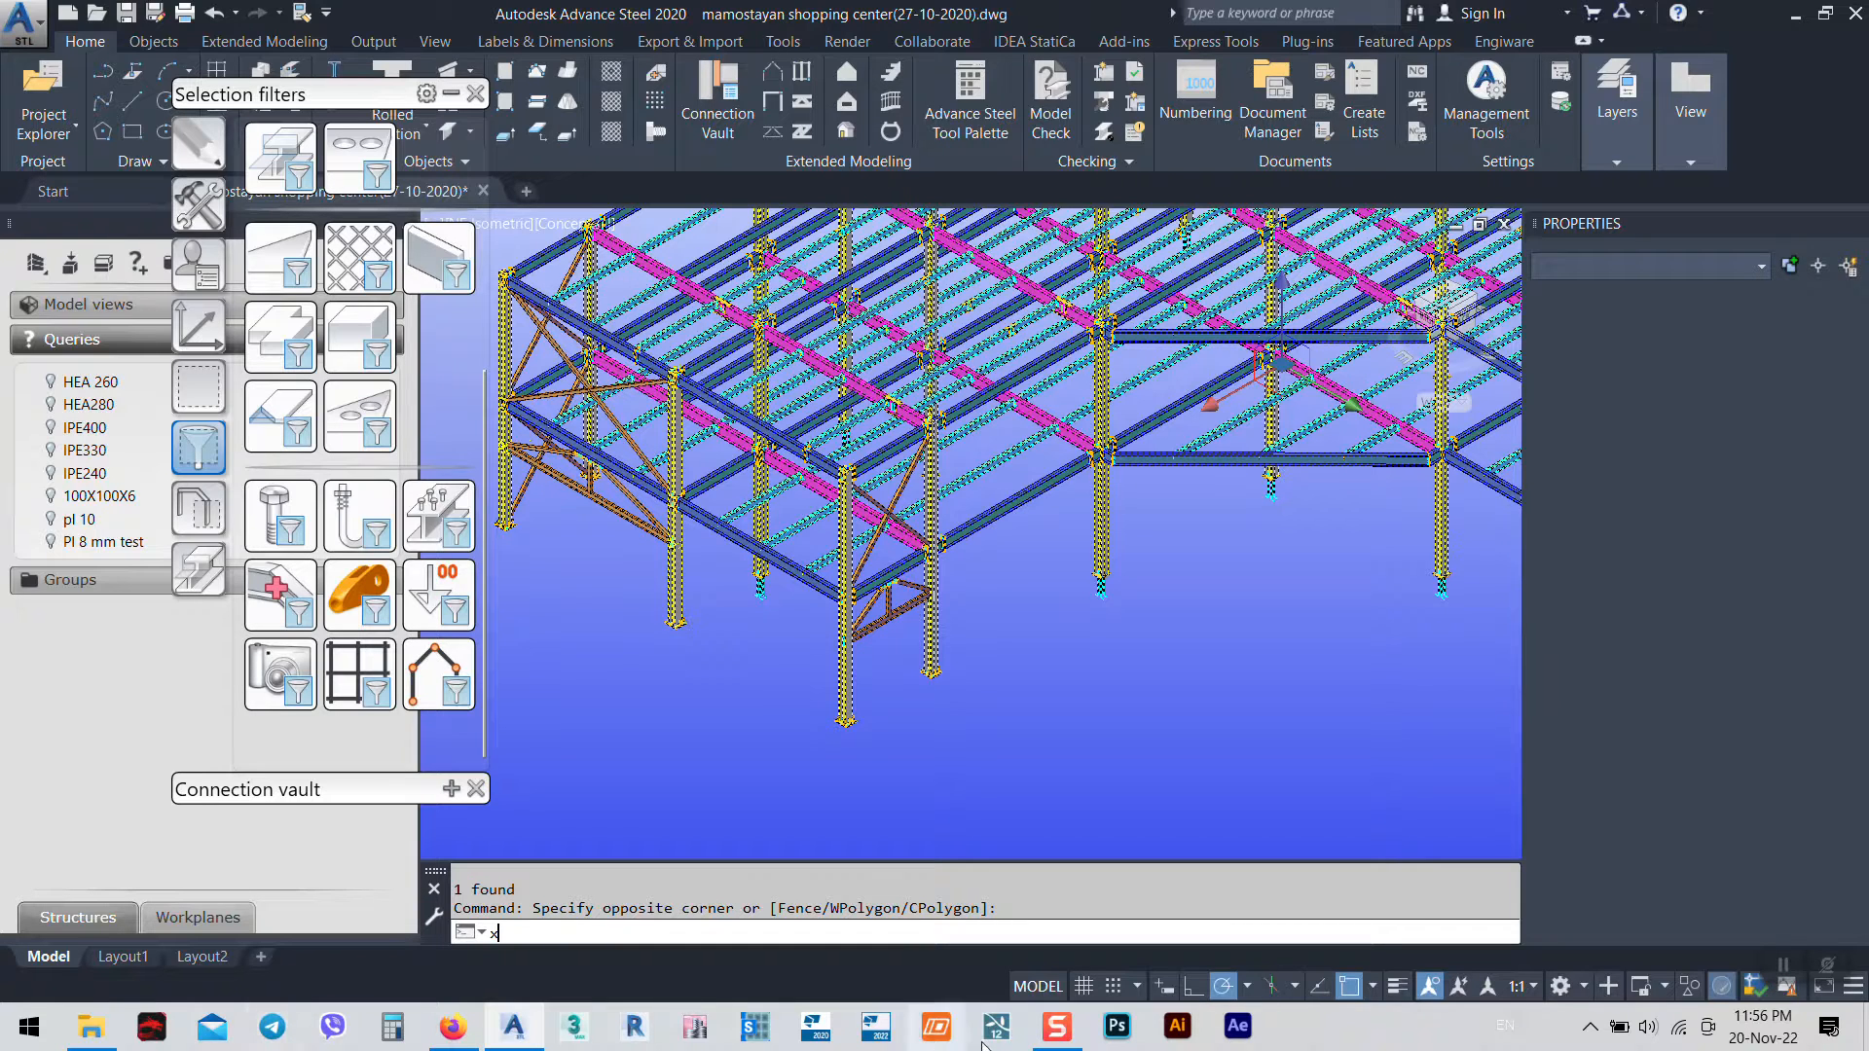
mouse_move(1061, 1039)
key("Return")
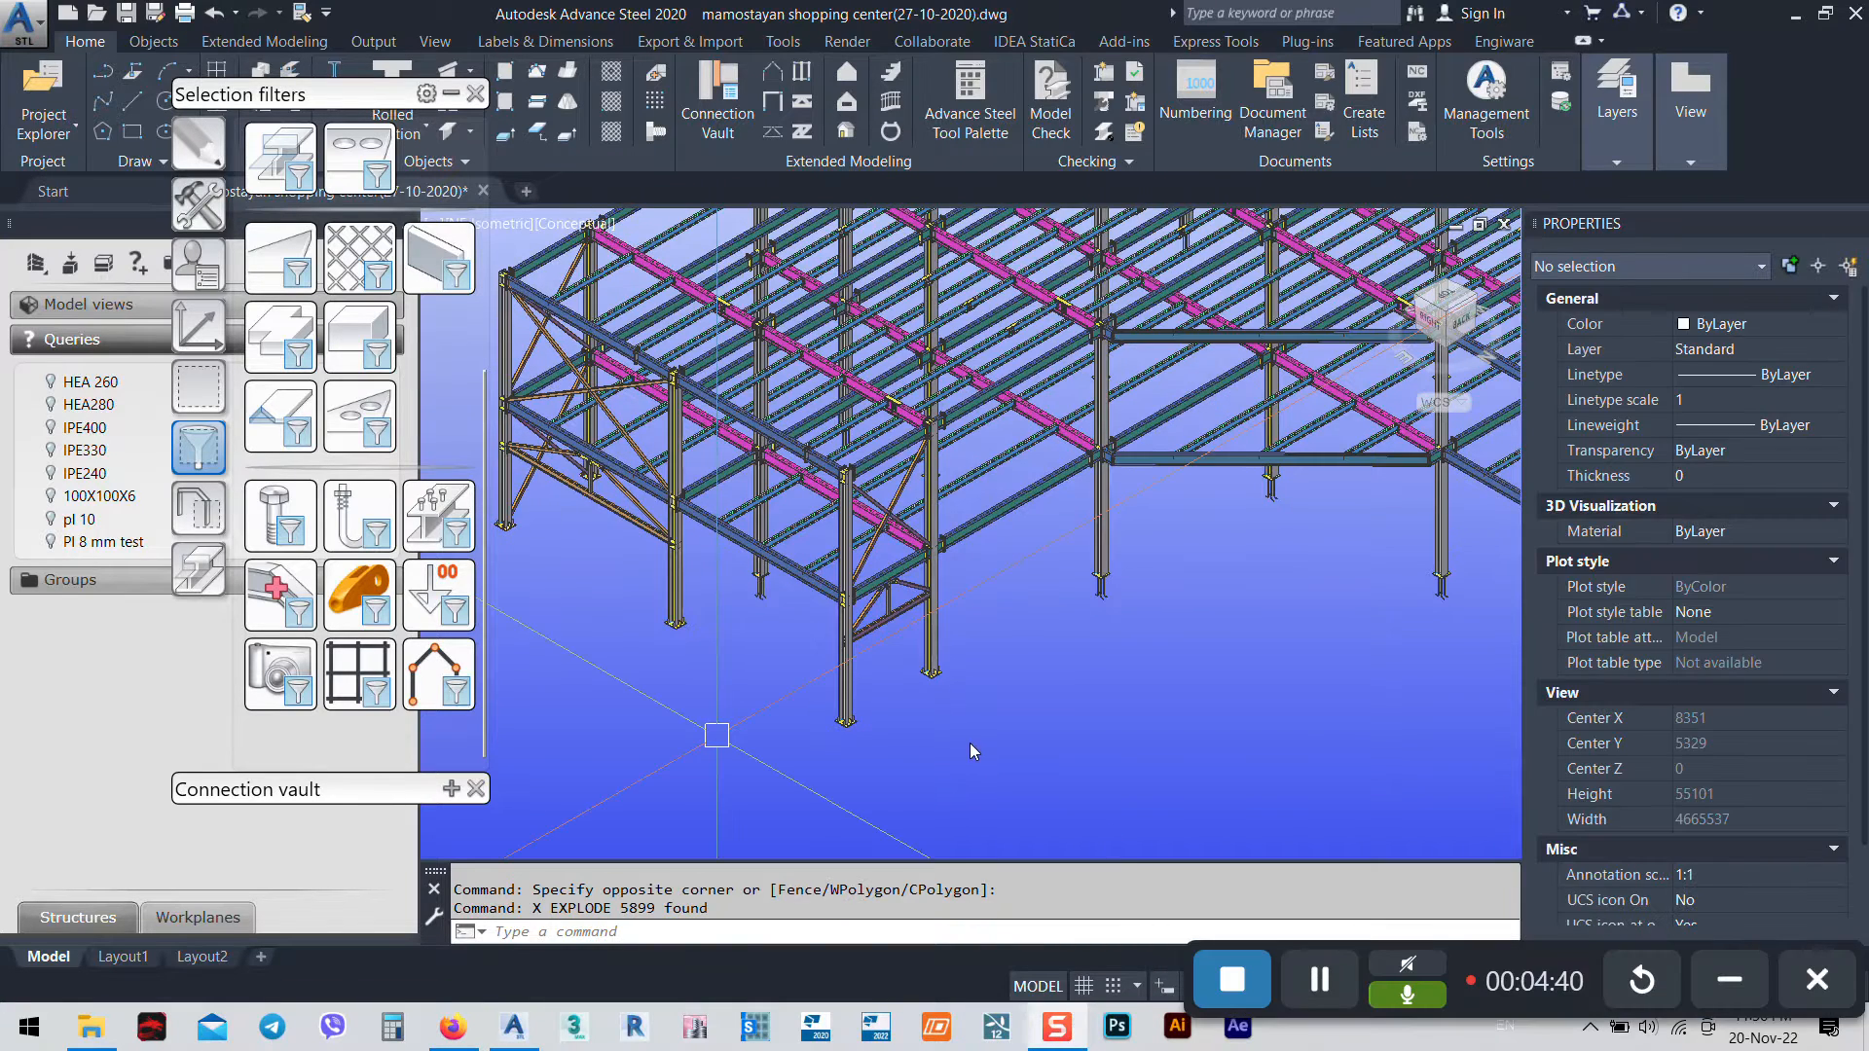
Inspect the exploded column base plates, beams and connection bolts up close
scroll(870, 669, "up", 20)
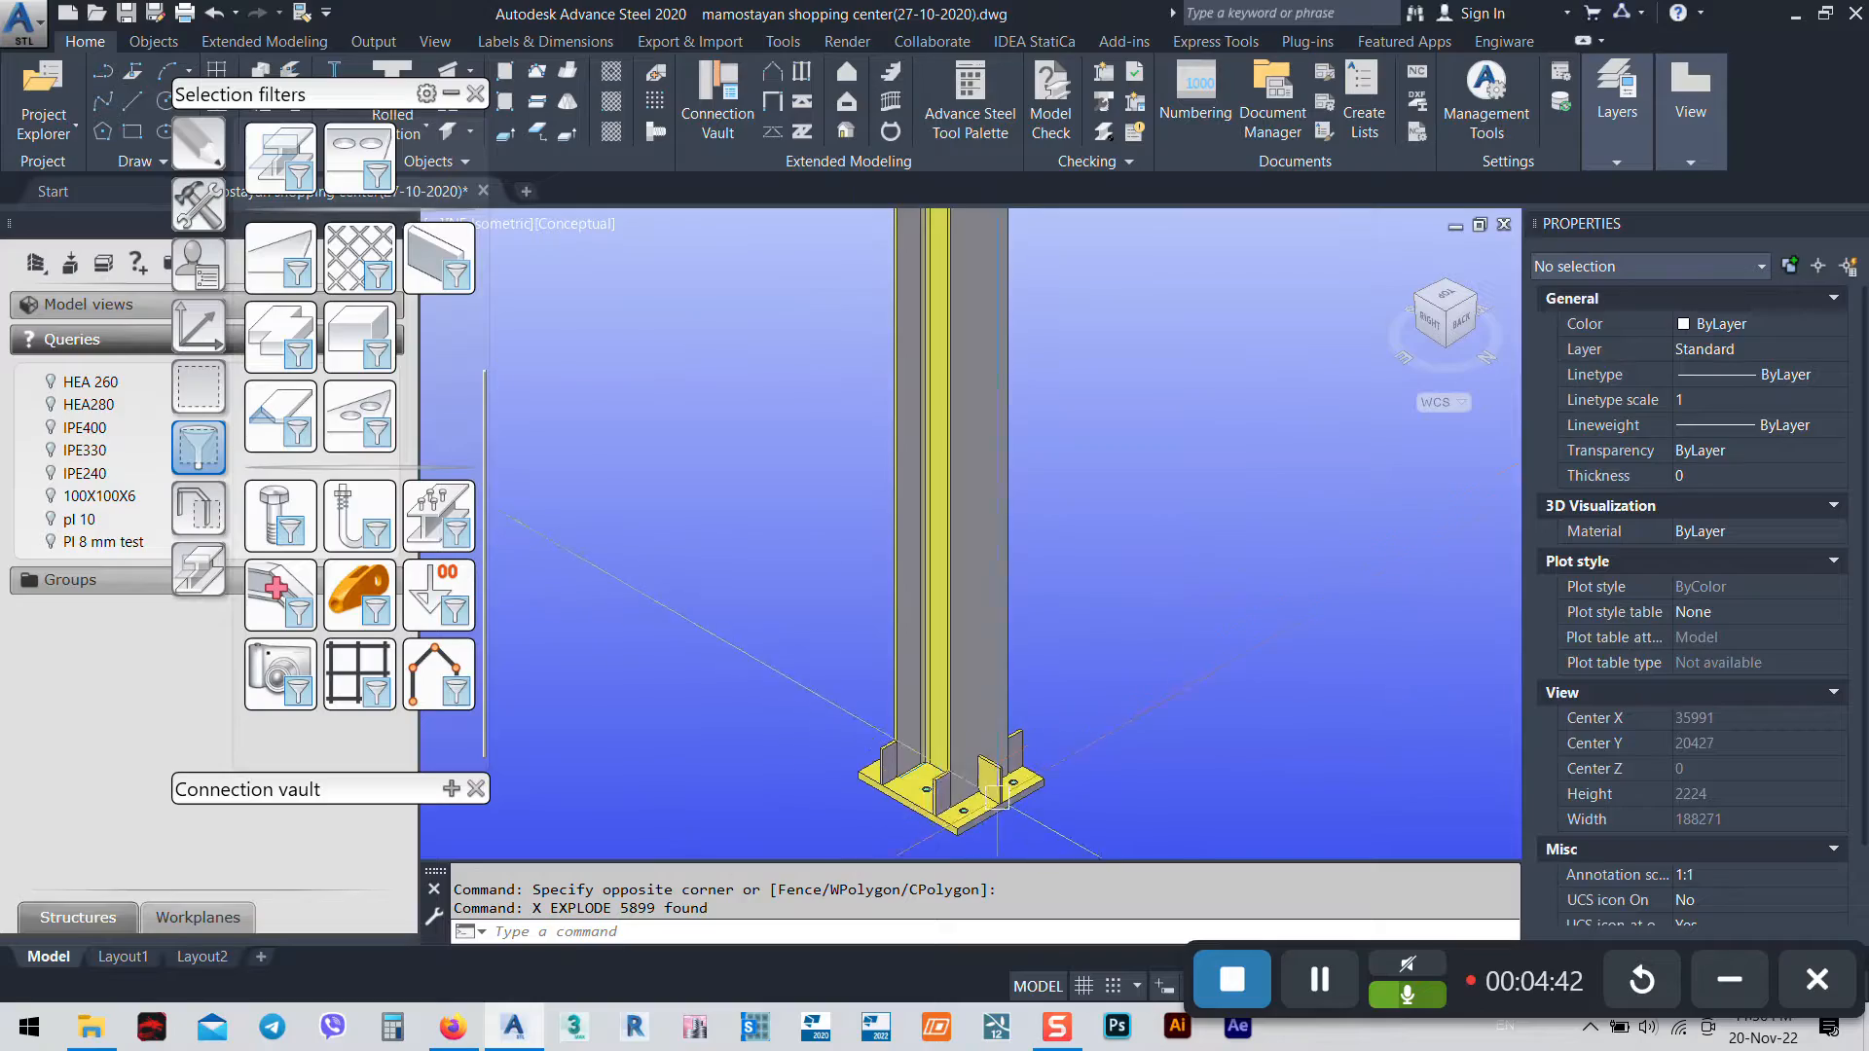
scroll(999, 800, "down", 10)
scroll(947, 518, "up", 6)
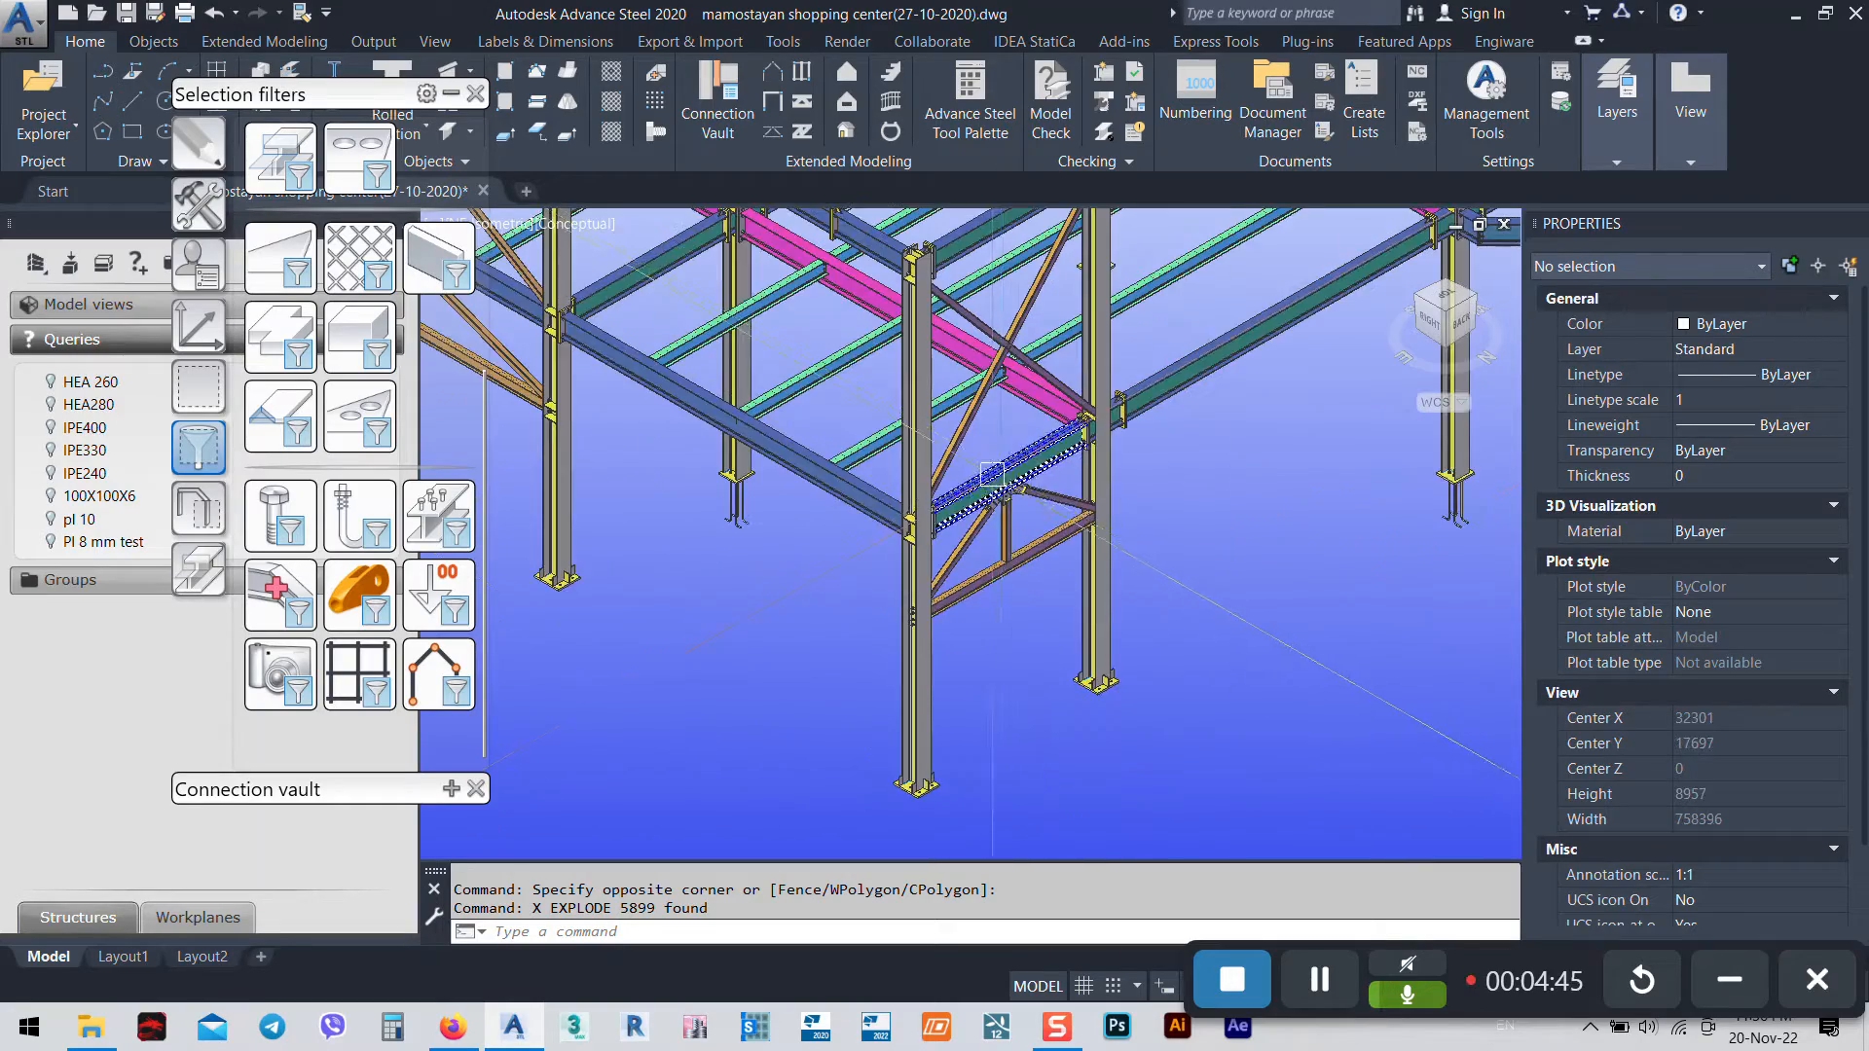
scroll(760, 623, "up", 5)
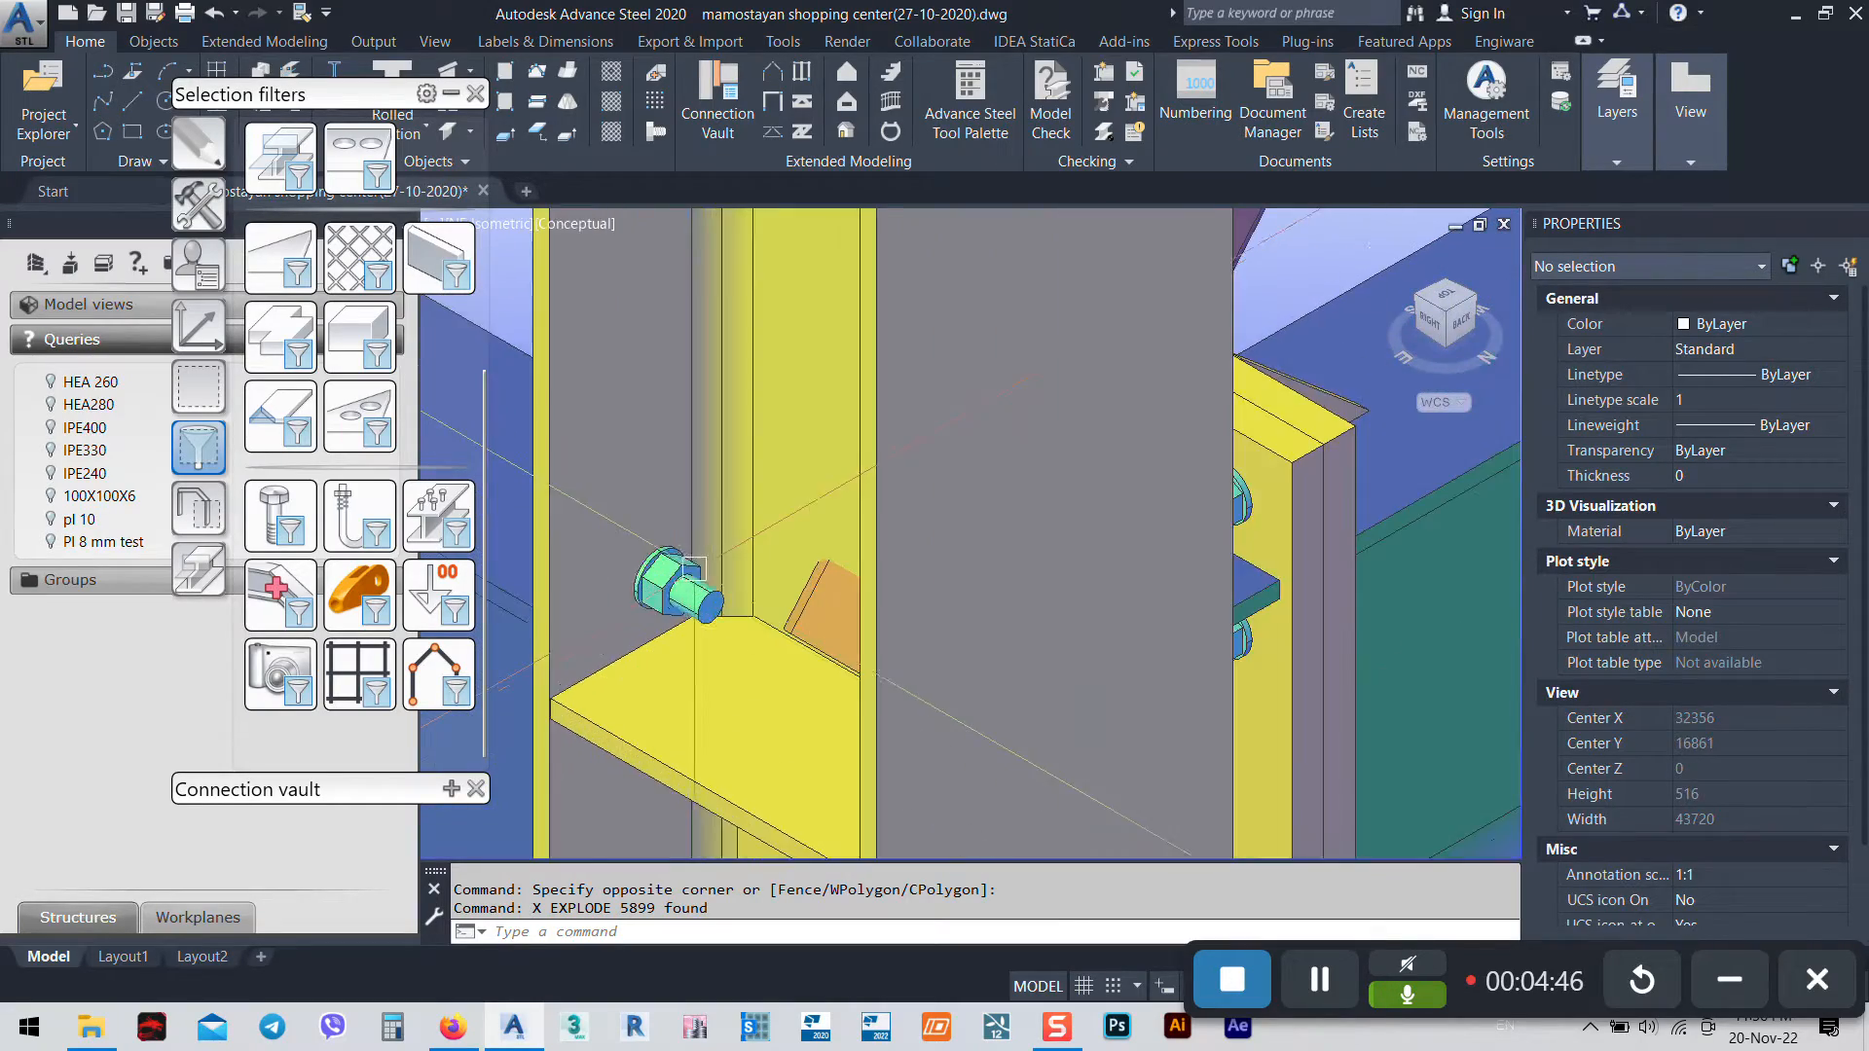
scroll(760, 624, "down", 6)
scroll(761, 625, "down", 10)
middle_click_drag(1199, 637, 1096, 723)
key("Escape")
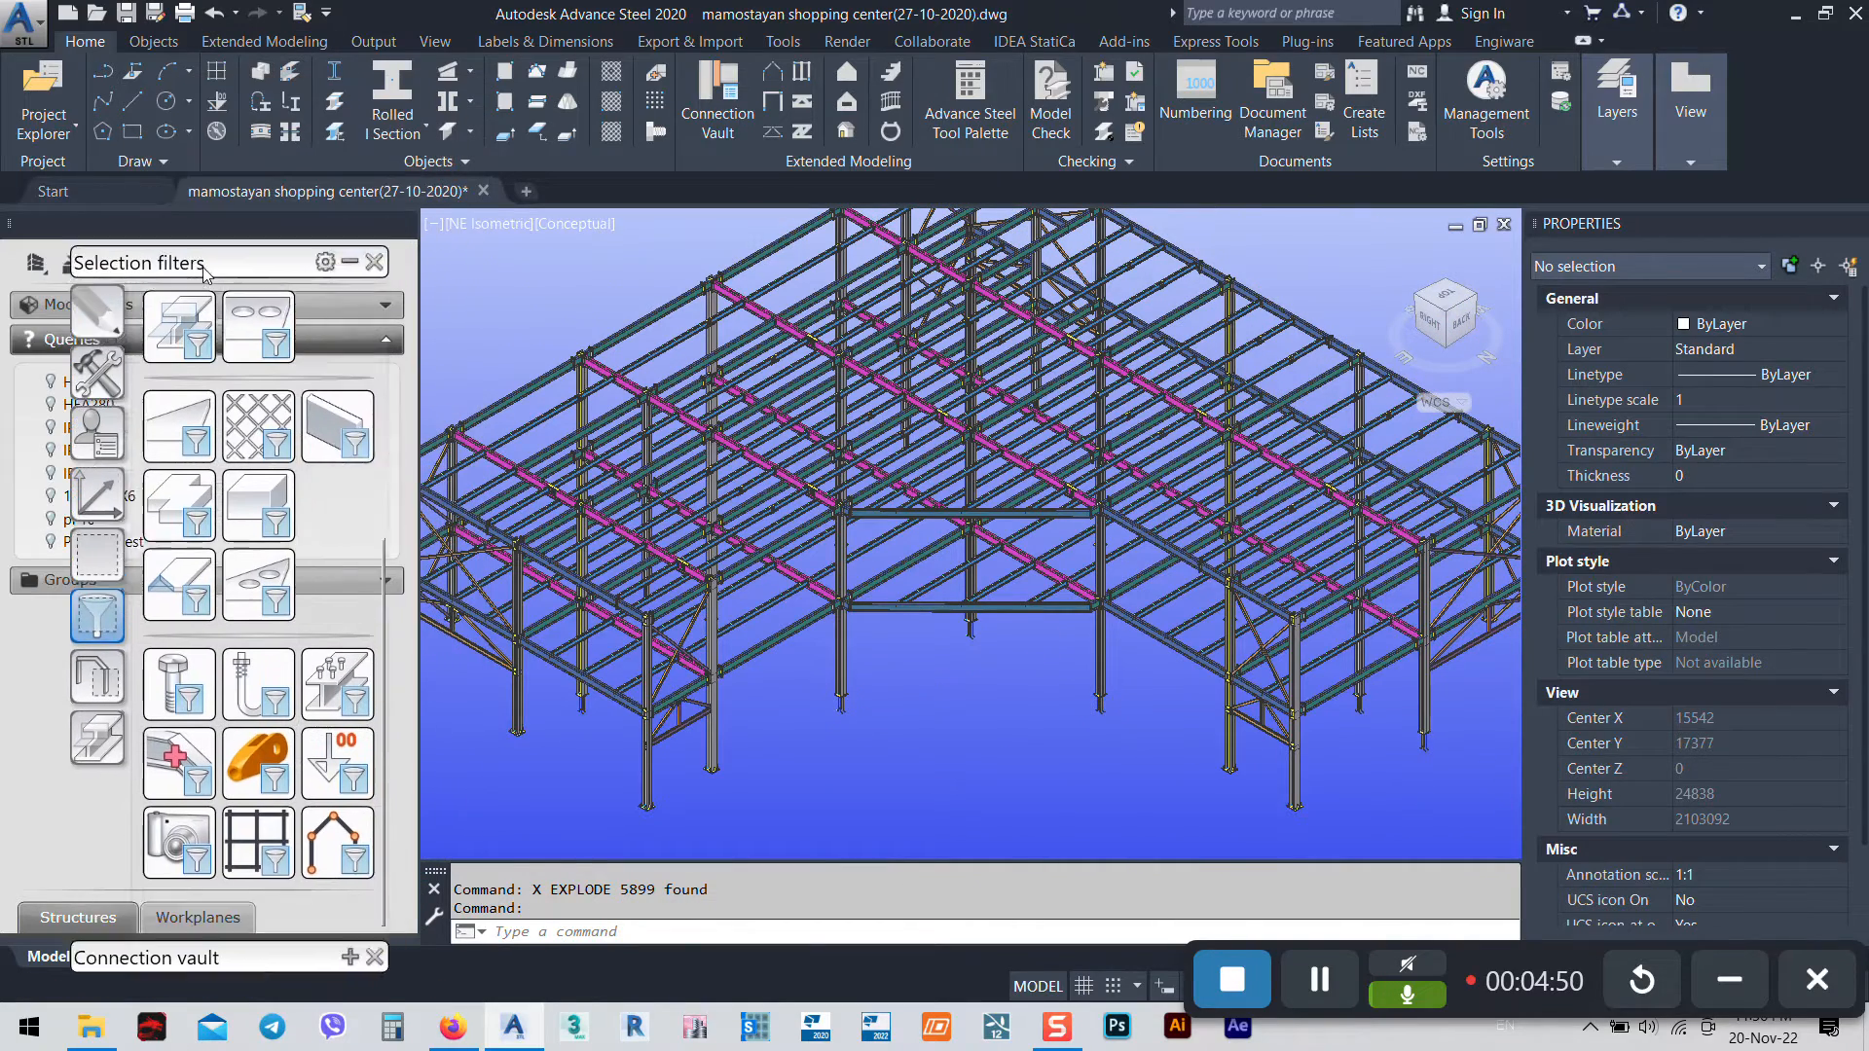
Save the exploded model as a new drawing named "mamostayan -3d solid" in the AutoCAD 2018 Drawing format
left_click(154, 11)
left_click_drag(828, 721, 617, 726)
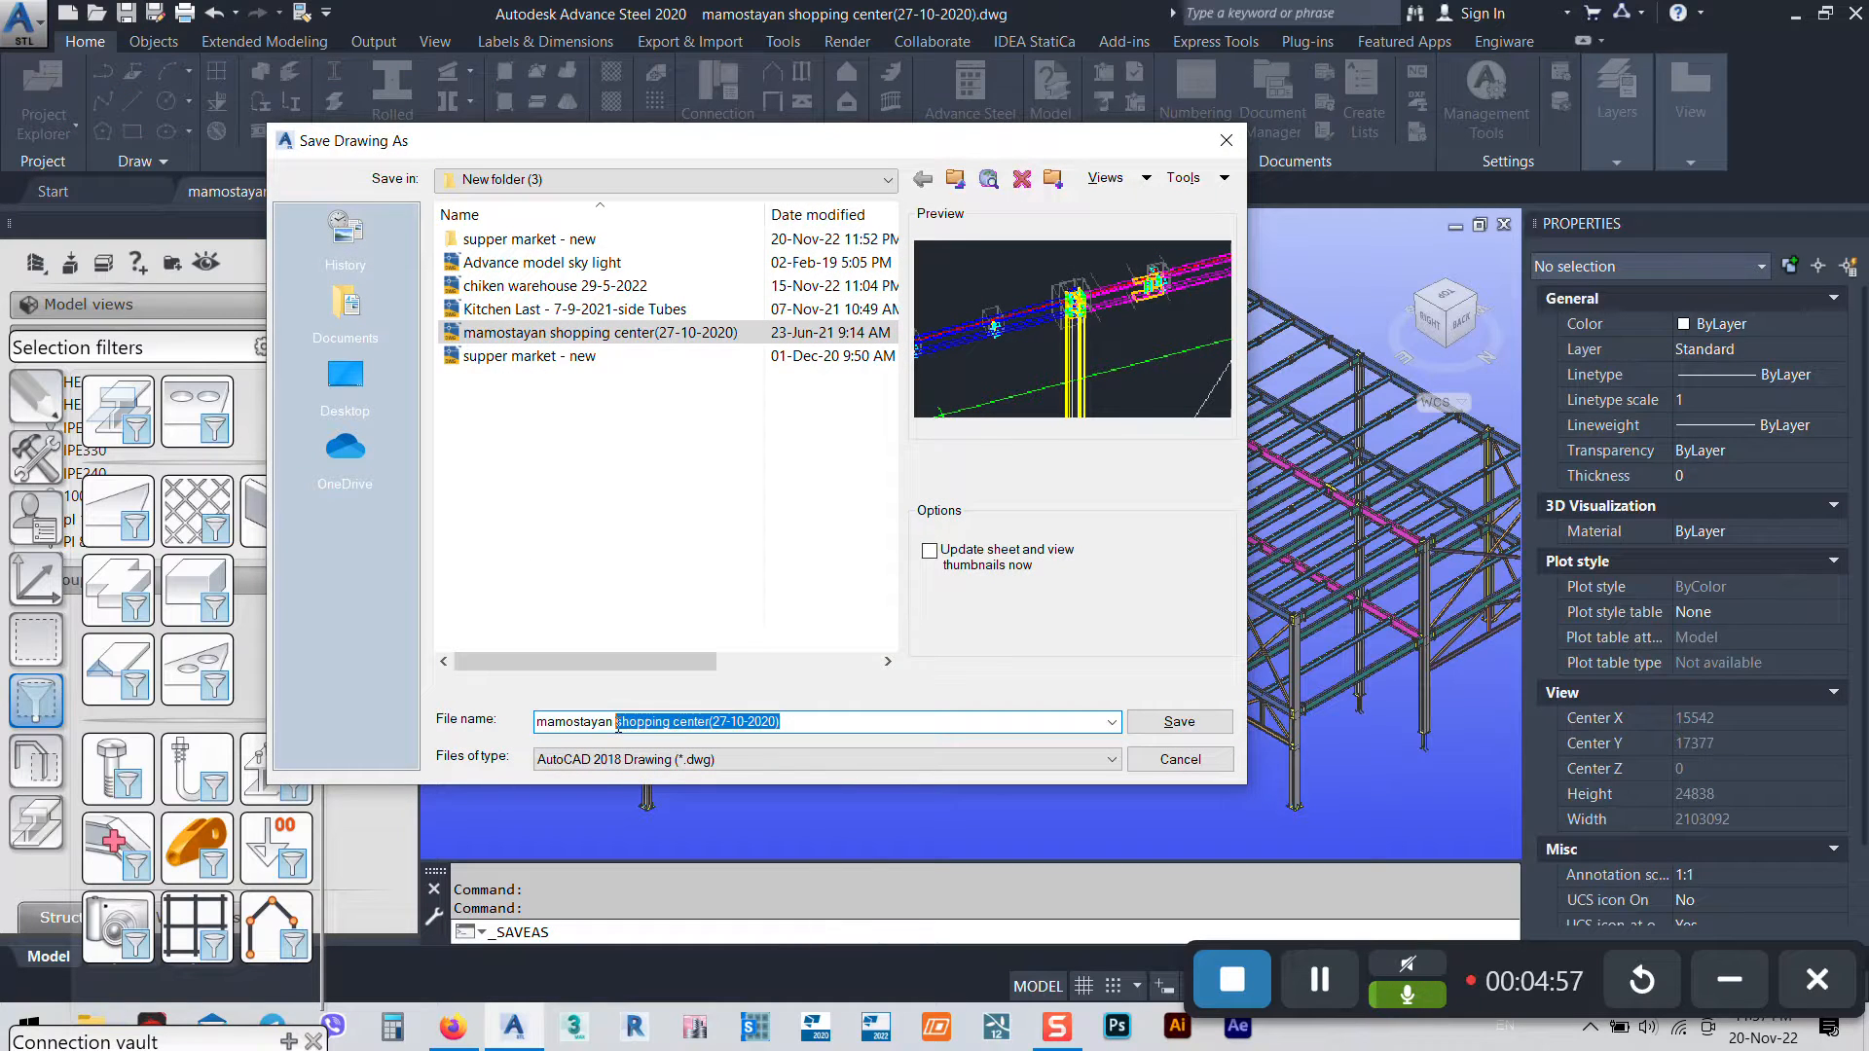
type("-")
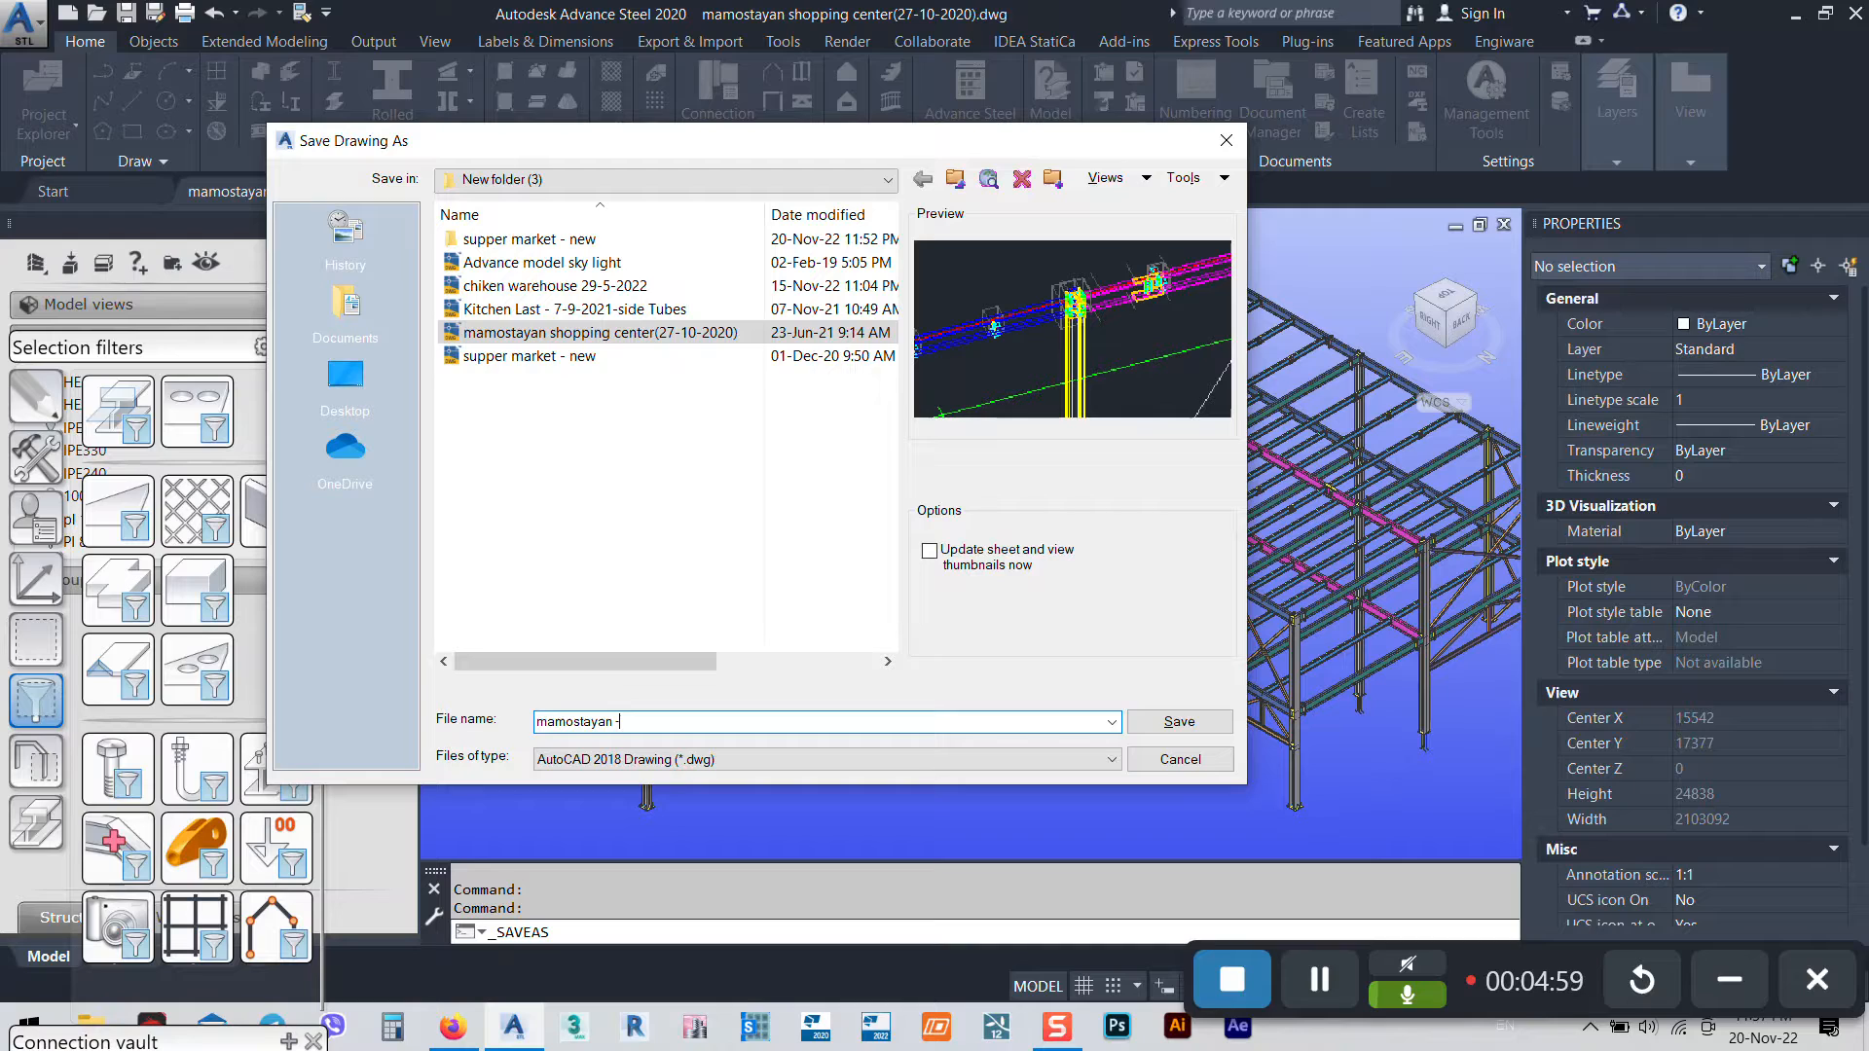
type("3d solid")
left_click(1143, 725)
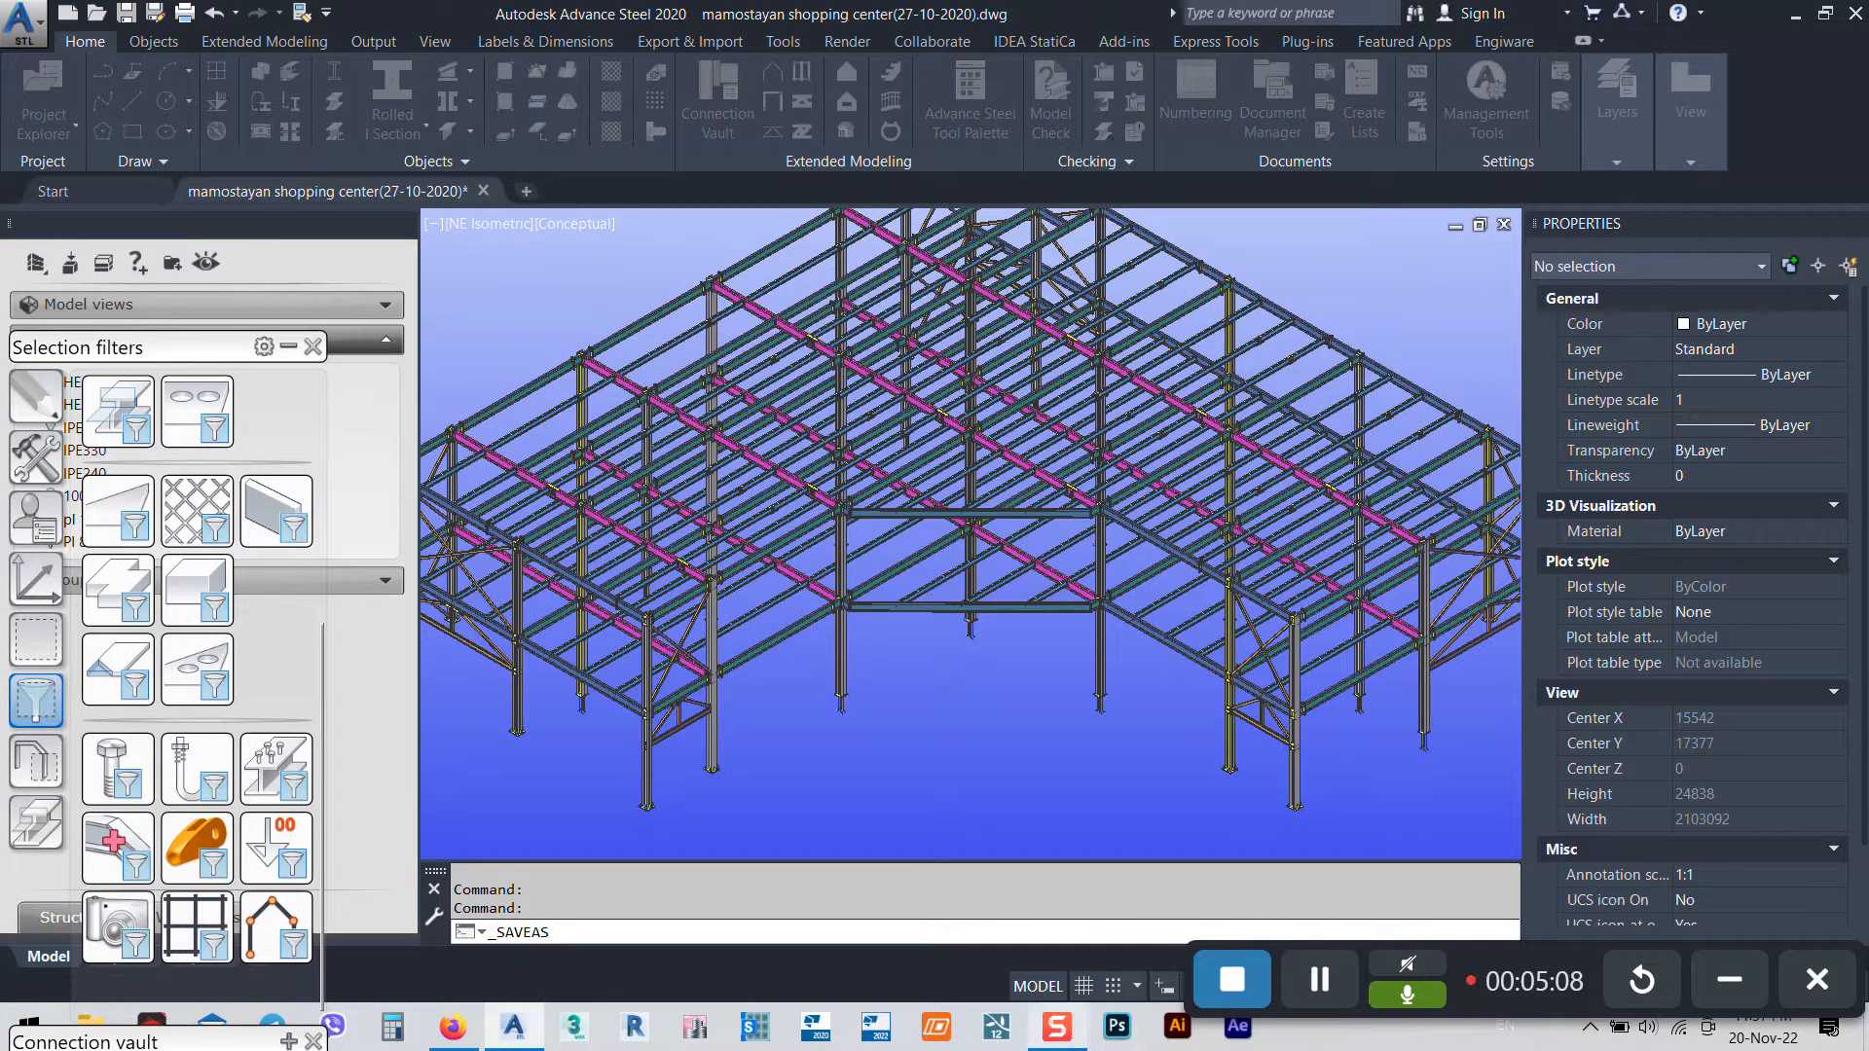
Launch Lumion 12 and create a new project with the Plain environment
left_click(1009, 1028)
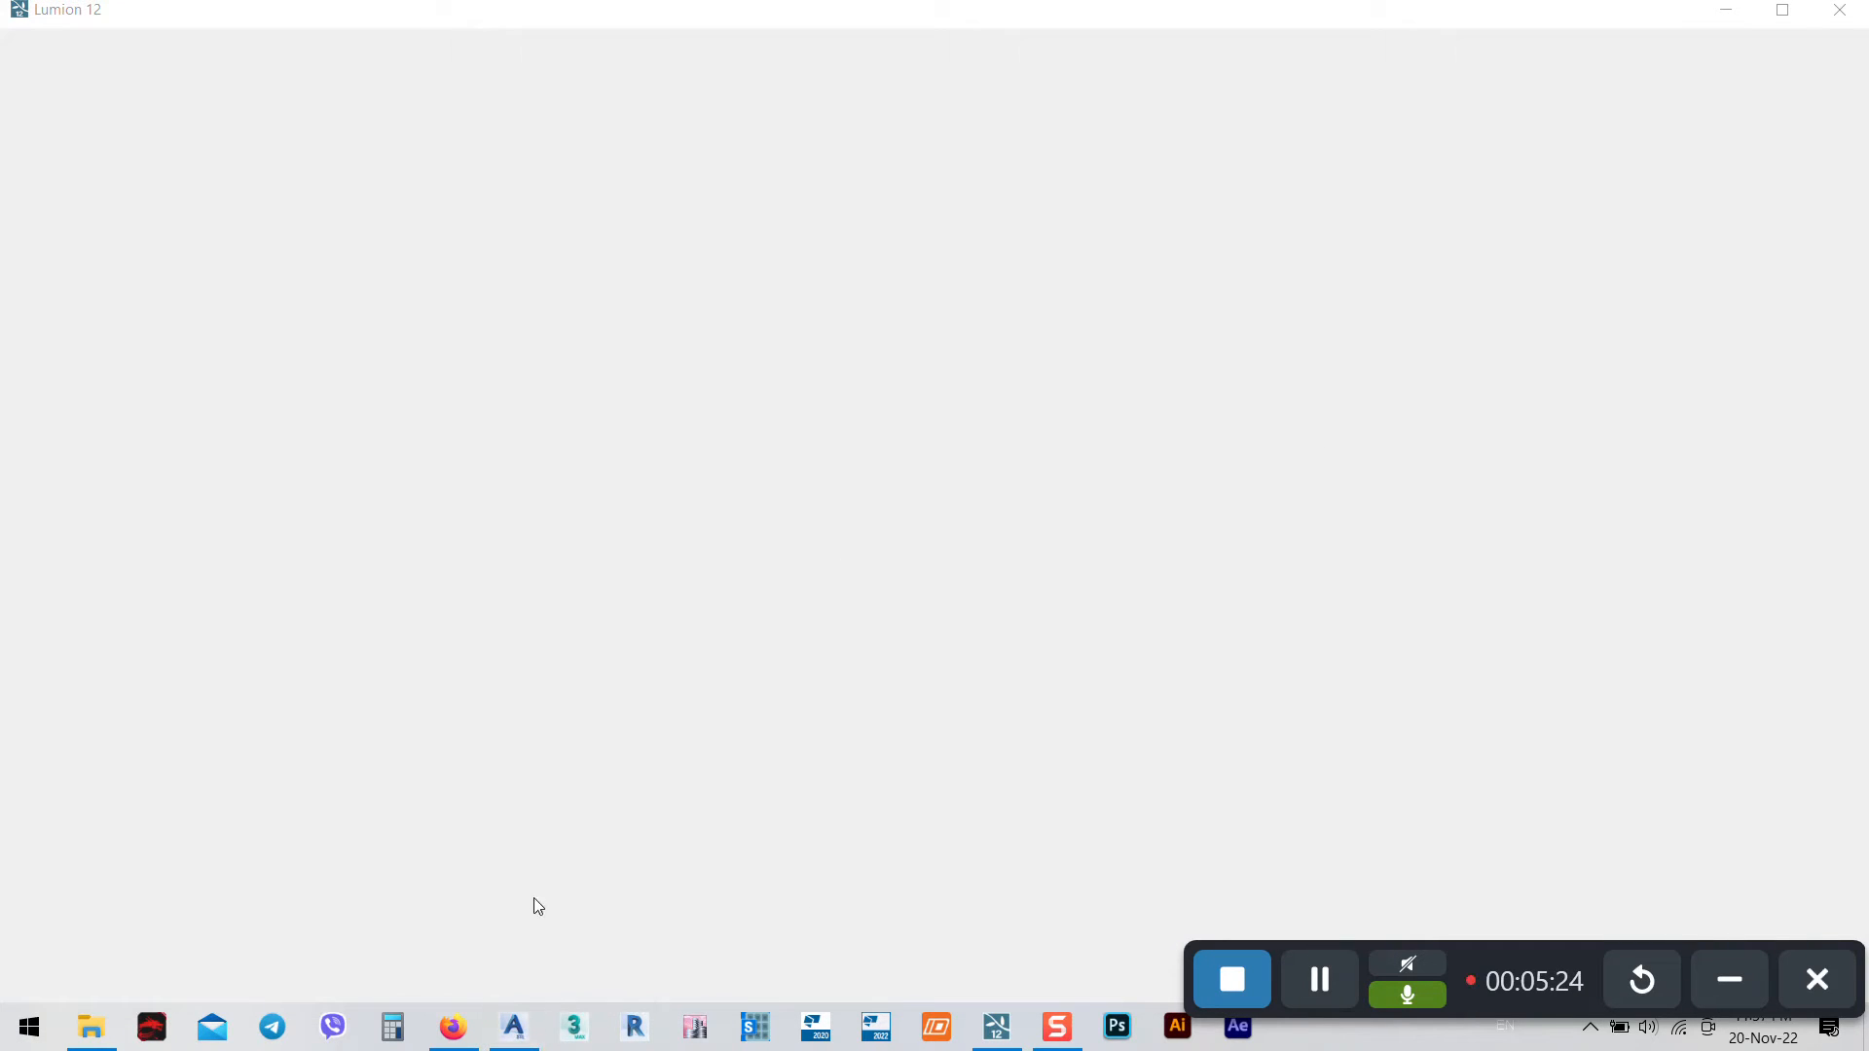
left_click(516, 1027)
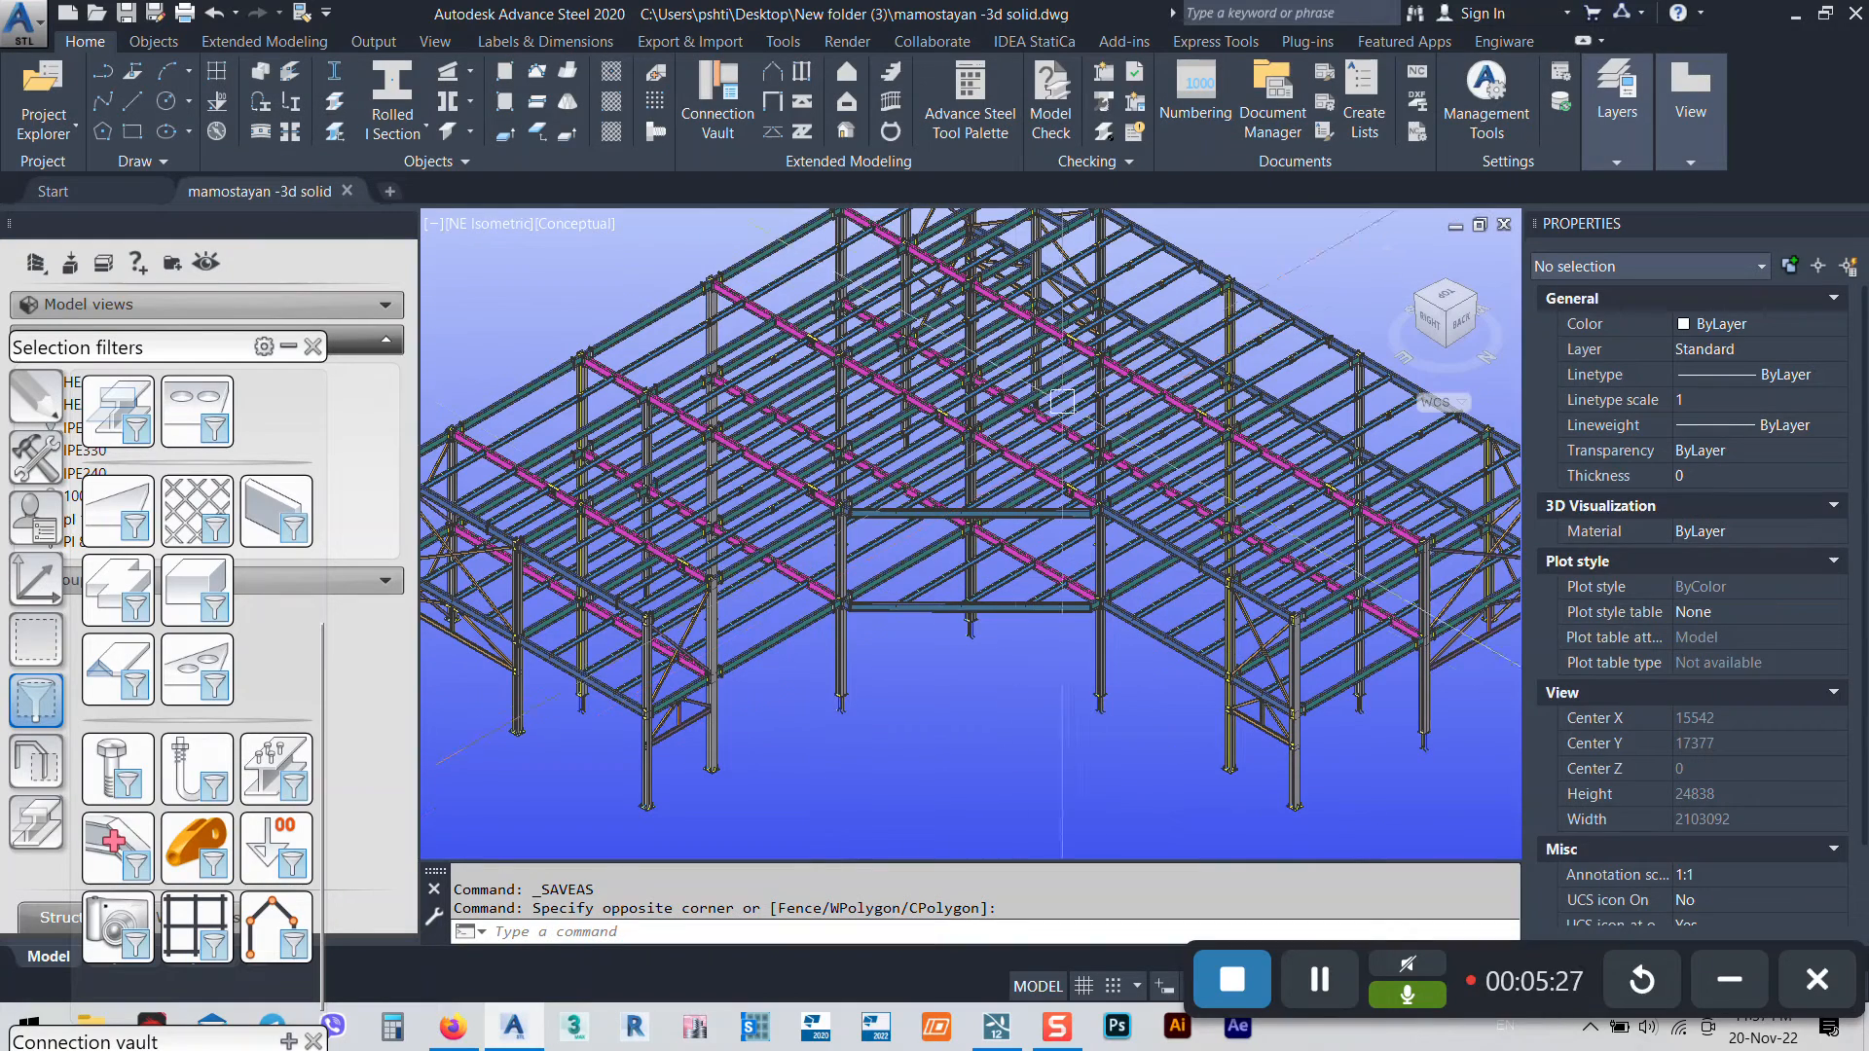
left_click(1855, 28)
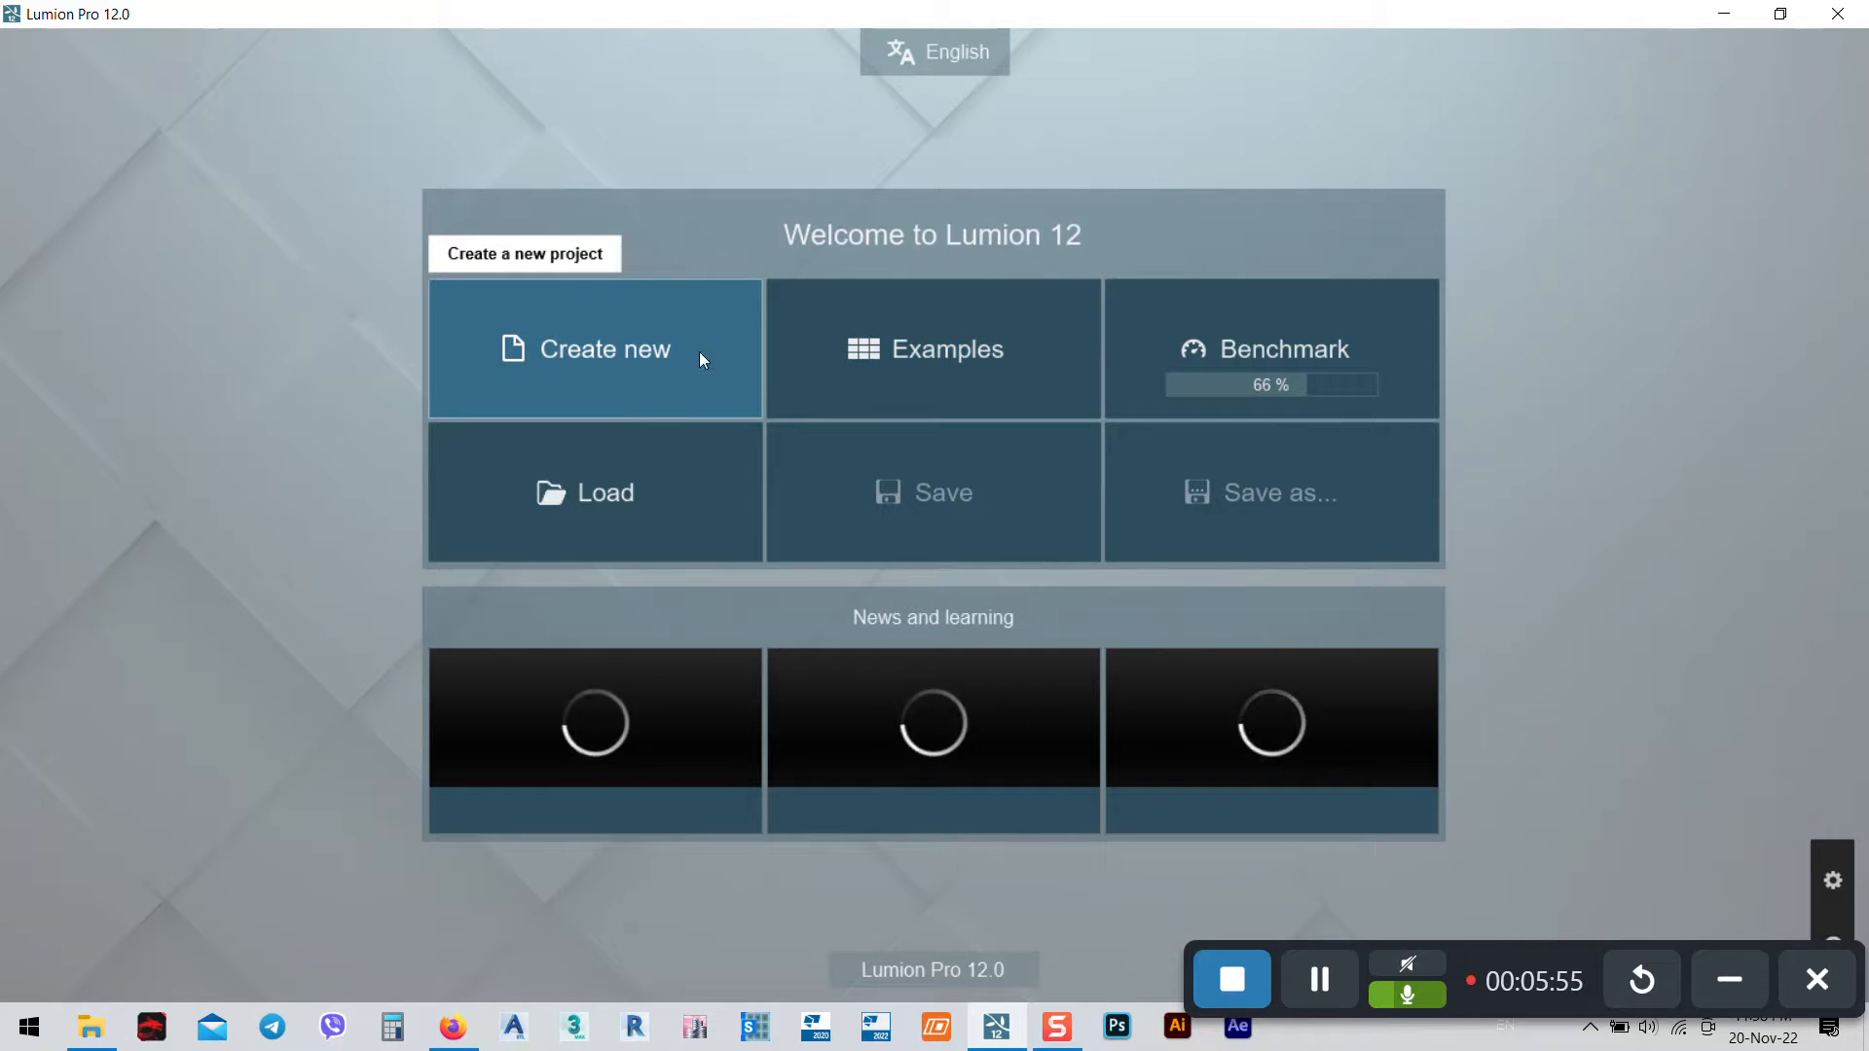
left_click(621, 356)
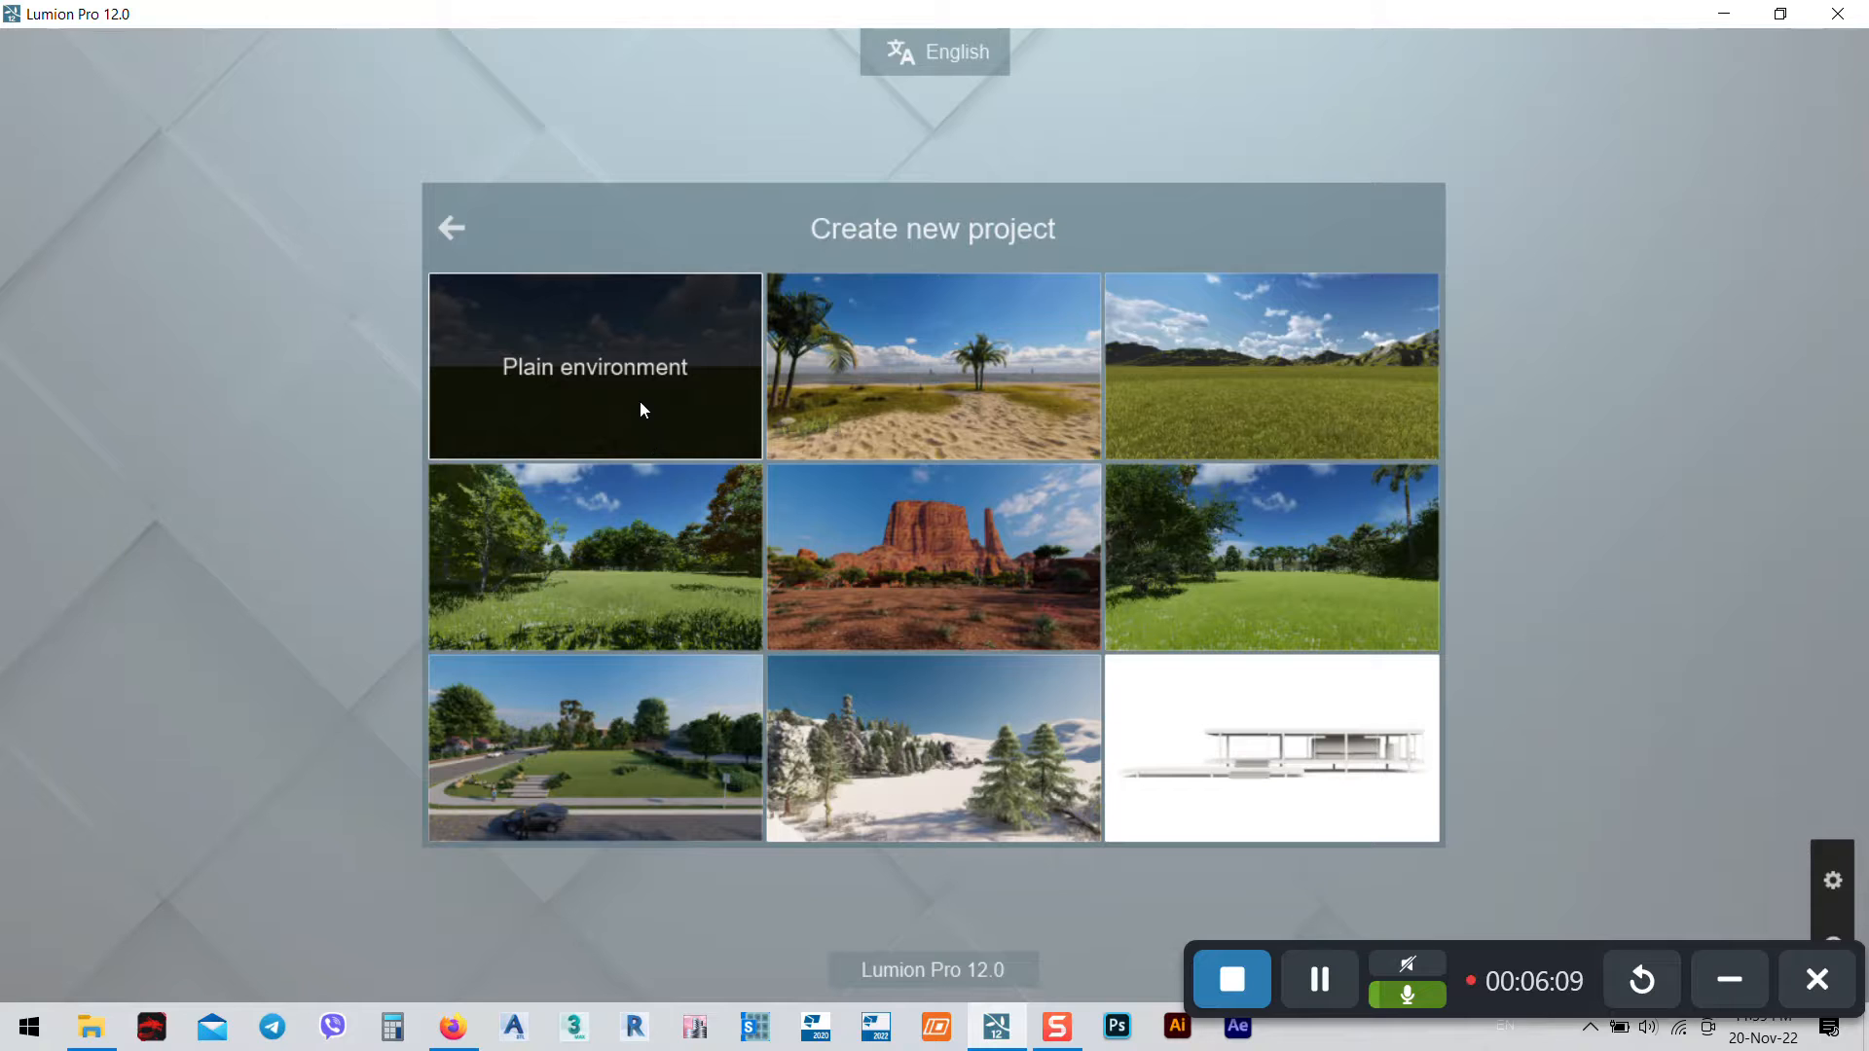
left_click(622, 402)
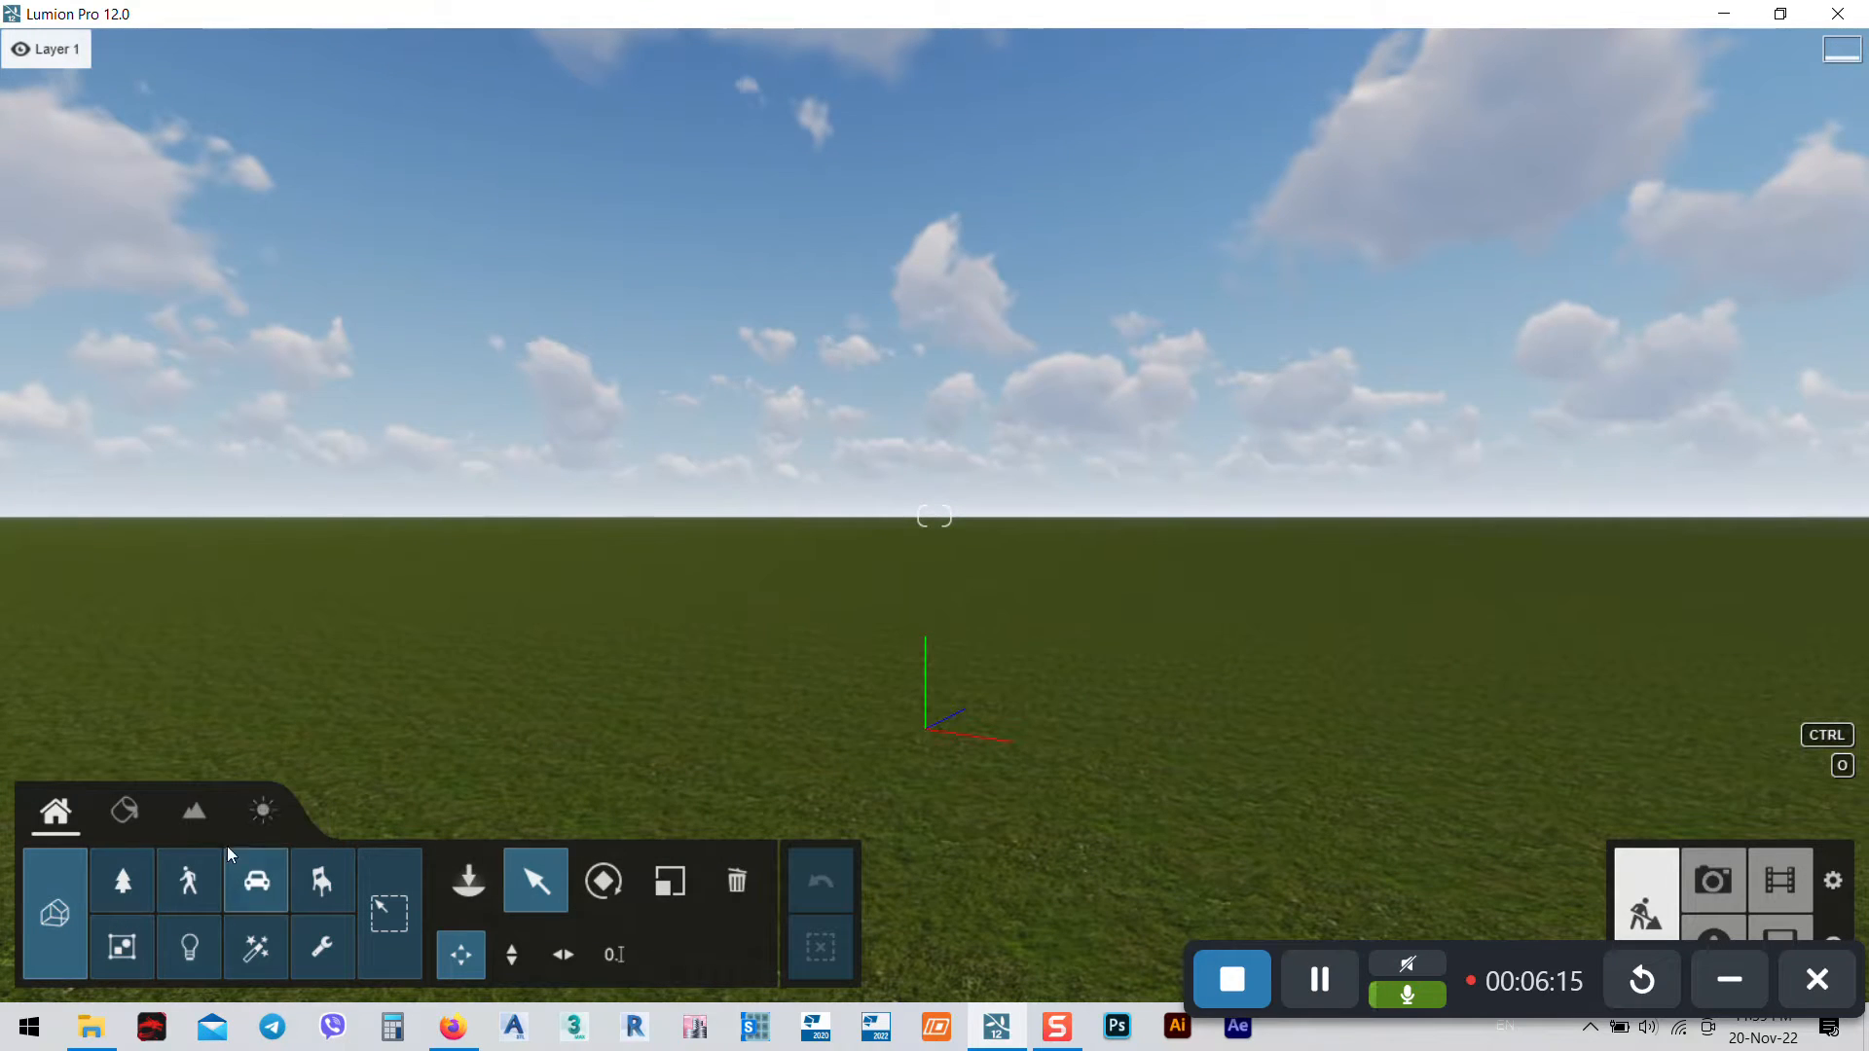
Import the "mamostayan -3d solid" drawing as a new model in the Main category folder and place it on the grass
left_click(471, 894)
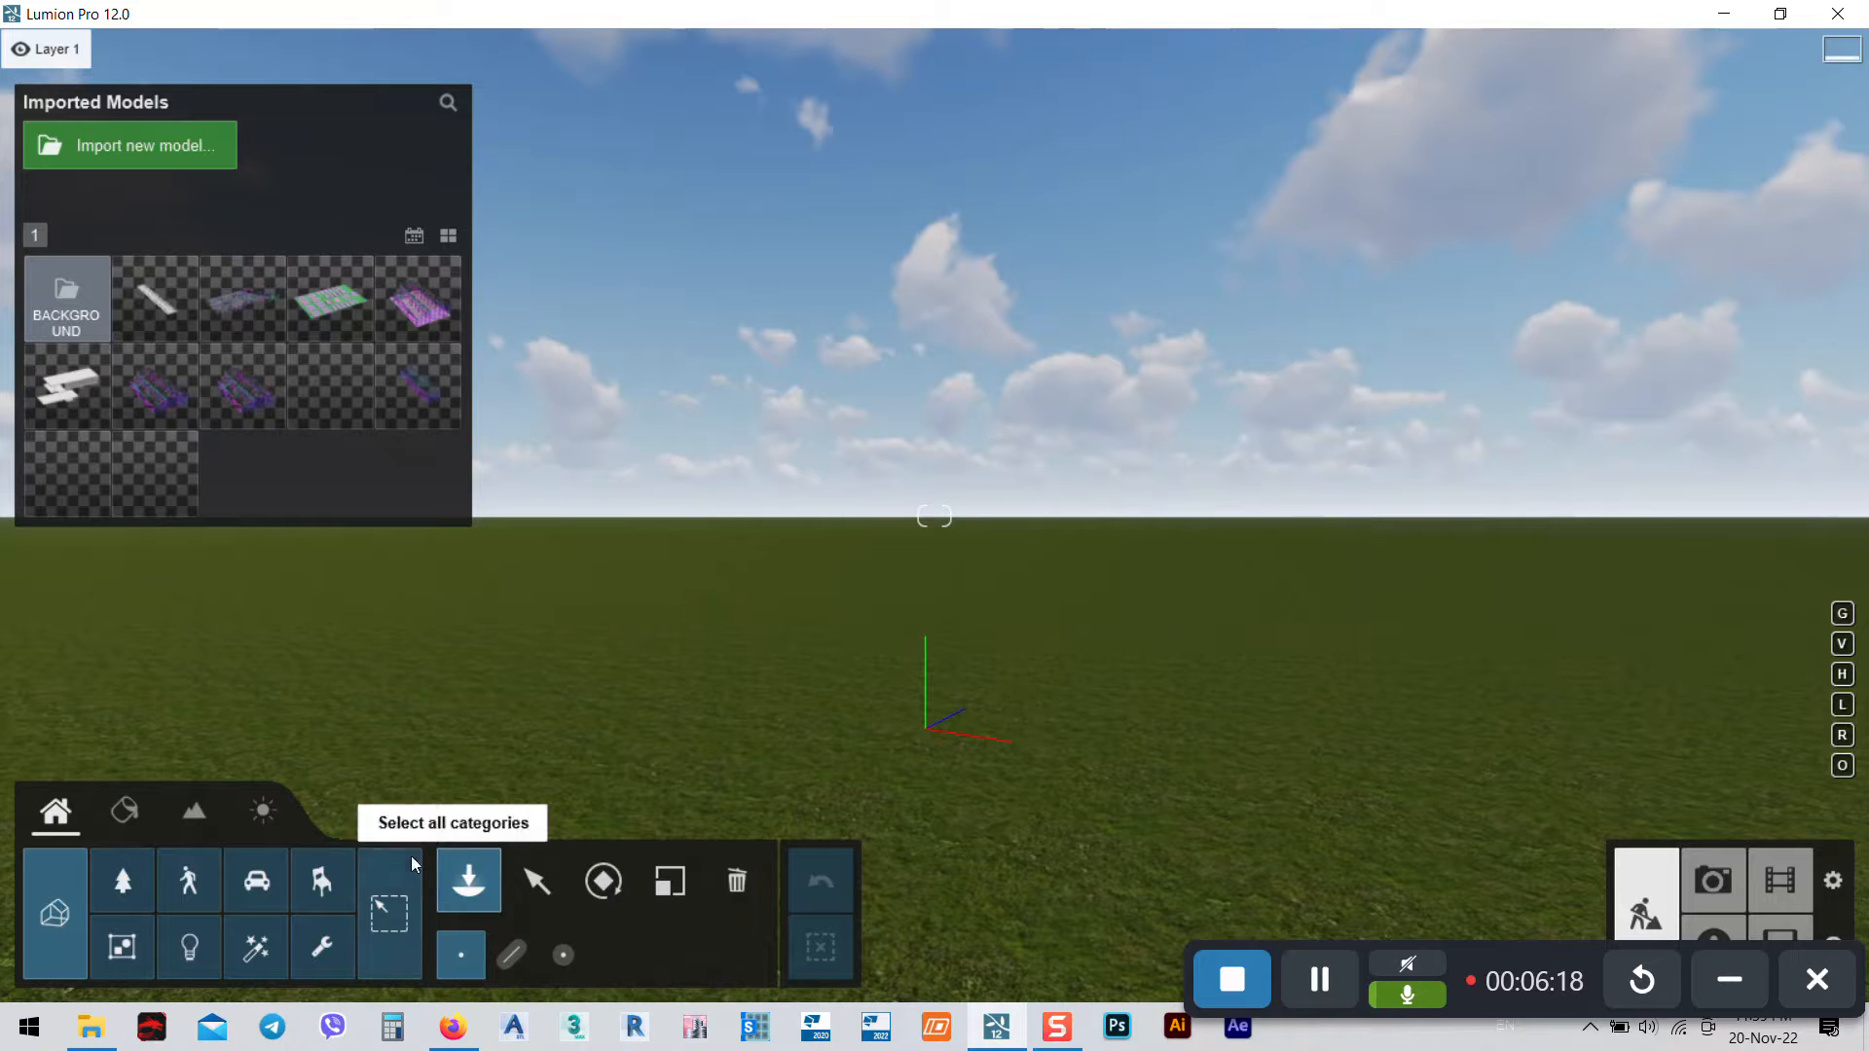
left_click(147, 148)
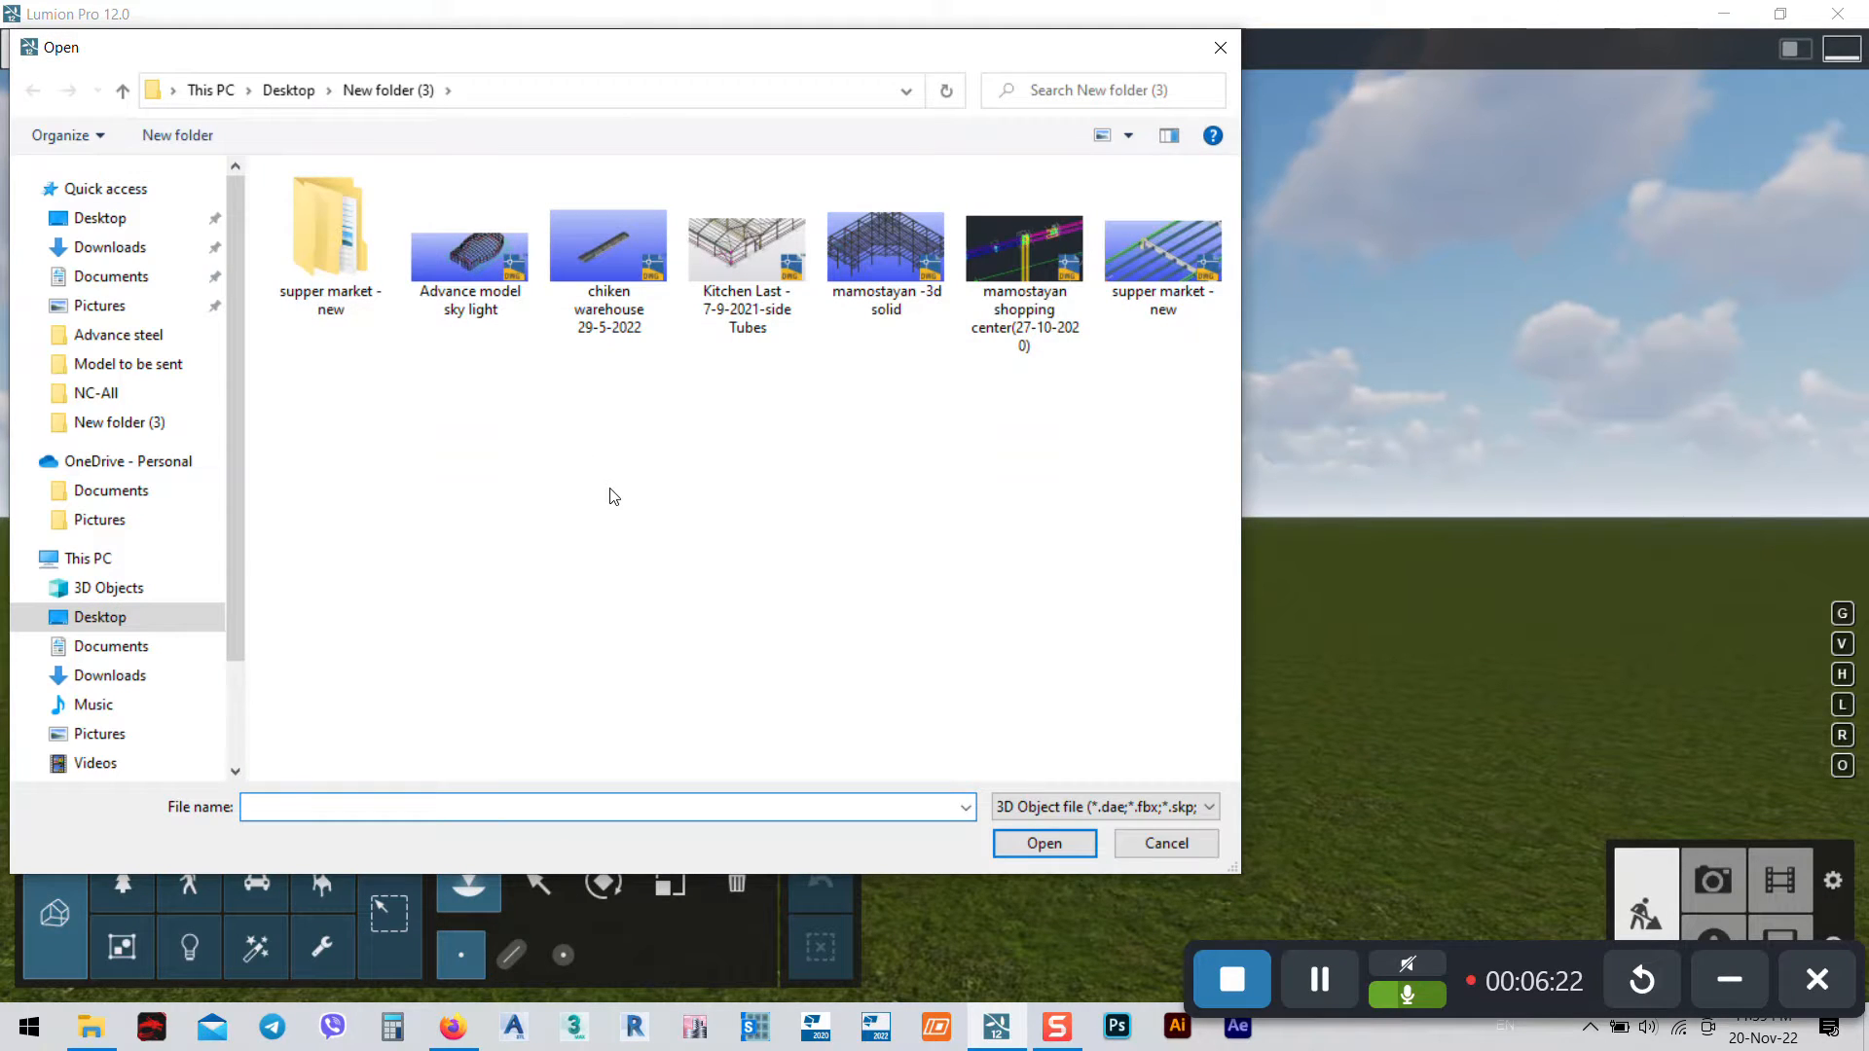
double_click(863, 277)
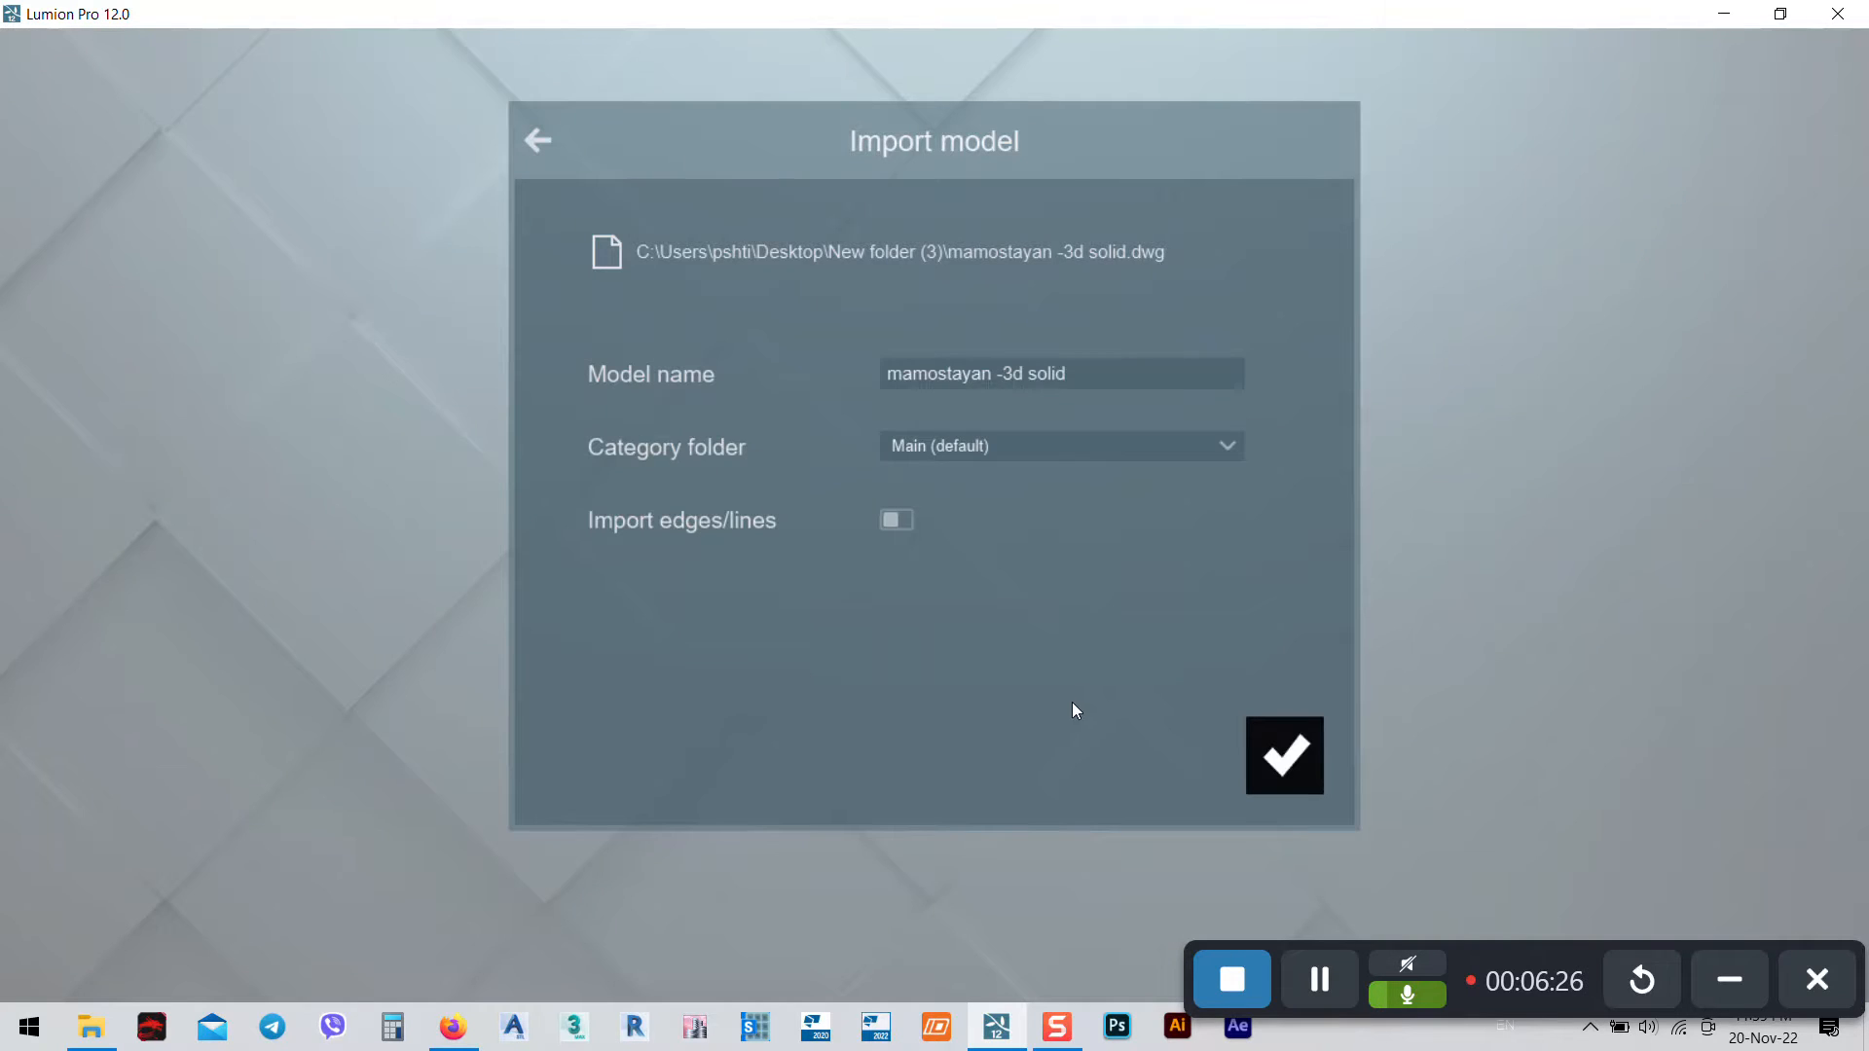
left_click(1284, 755)
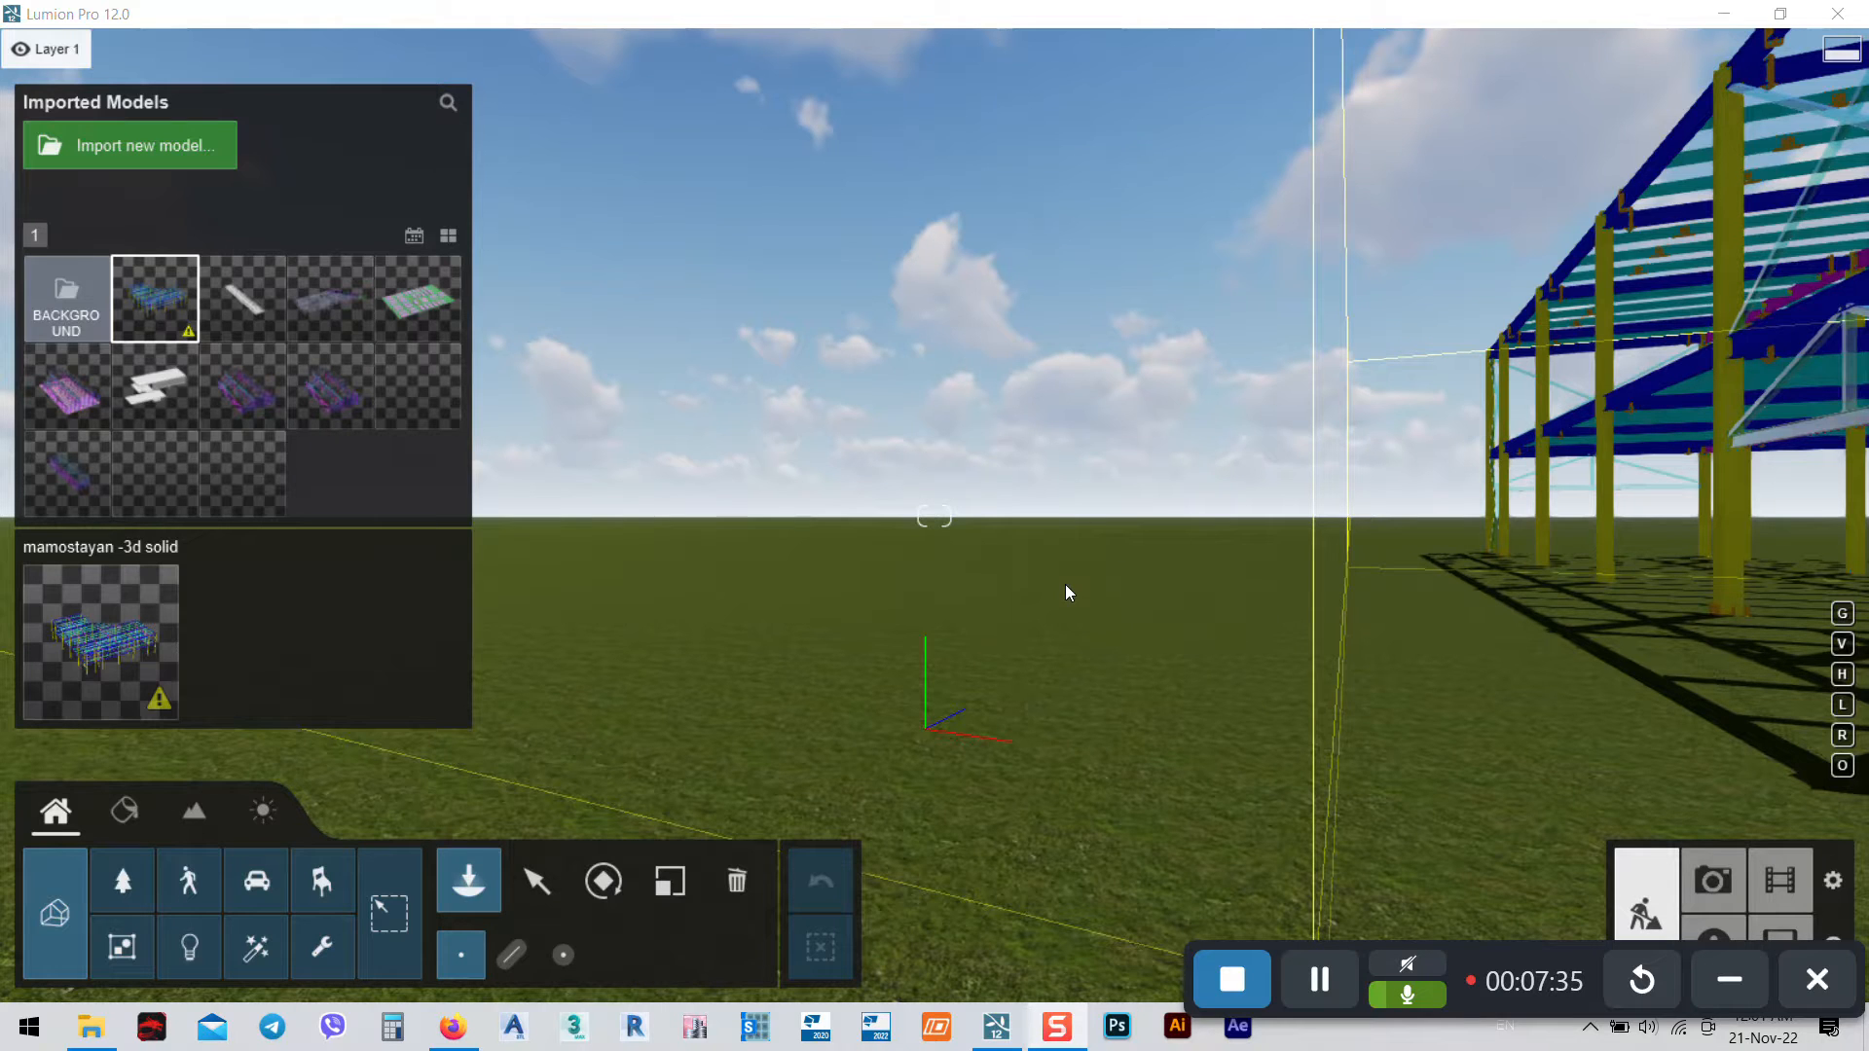
left_click(1193, 557)
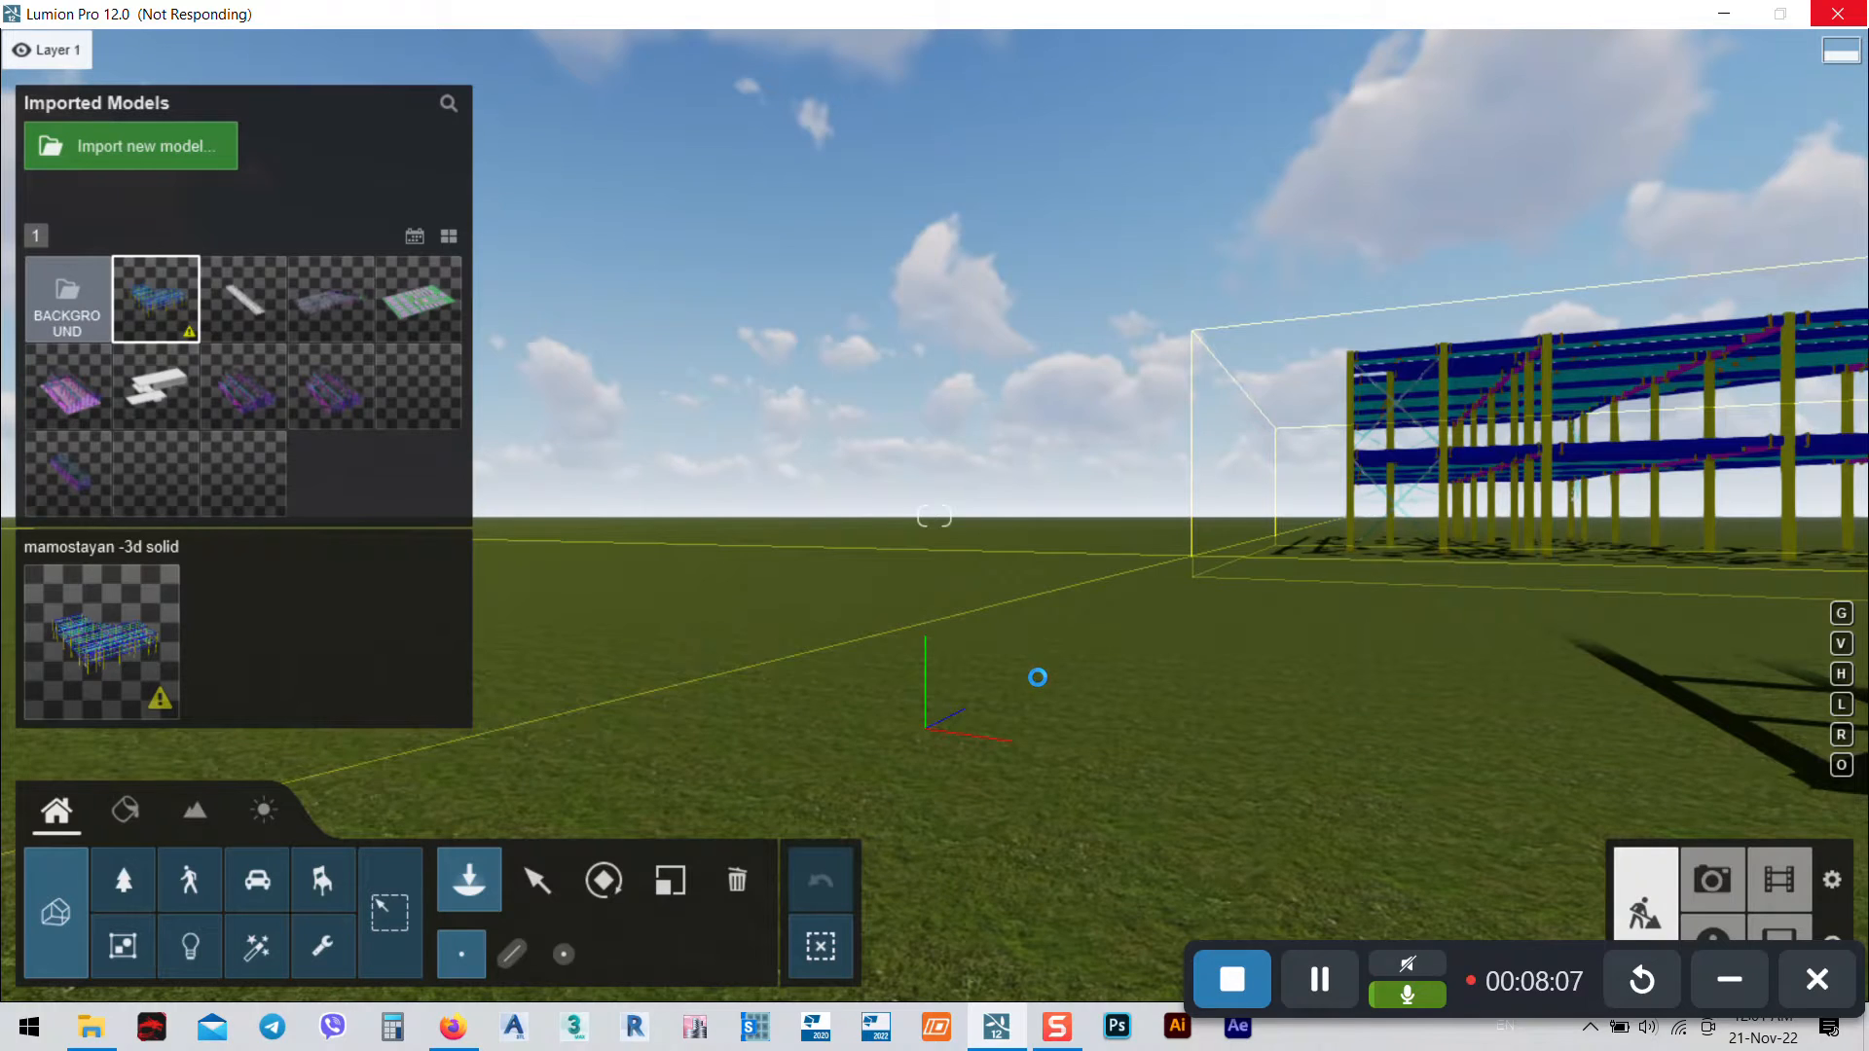
Inspect the placed steel structure from outside, from ground level and from above
right_click_drag(1195, 699, 1475, 511)
key("w")
key("w")
key("s")
right_click_drag(1475, 510, 1471, 632)
key("e")
key("e")
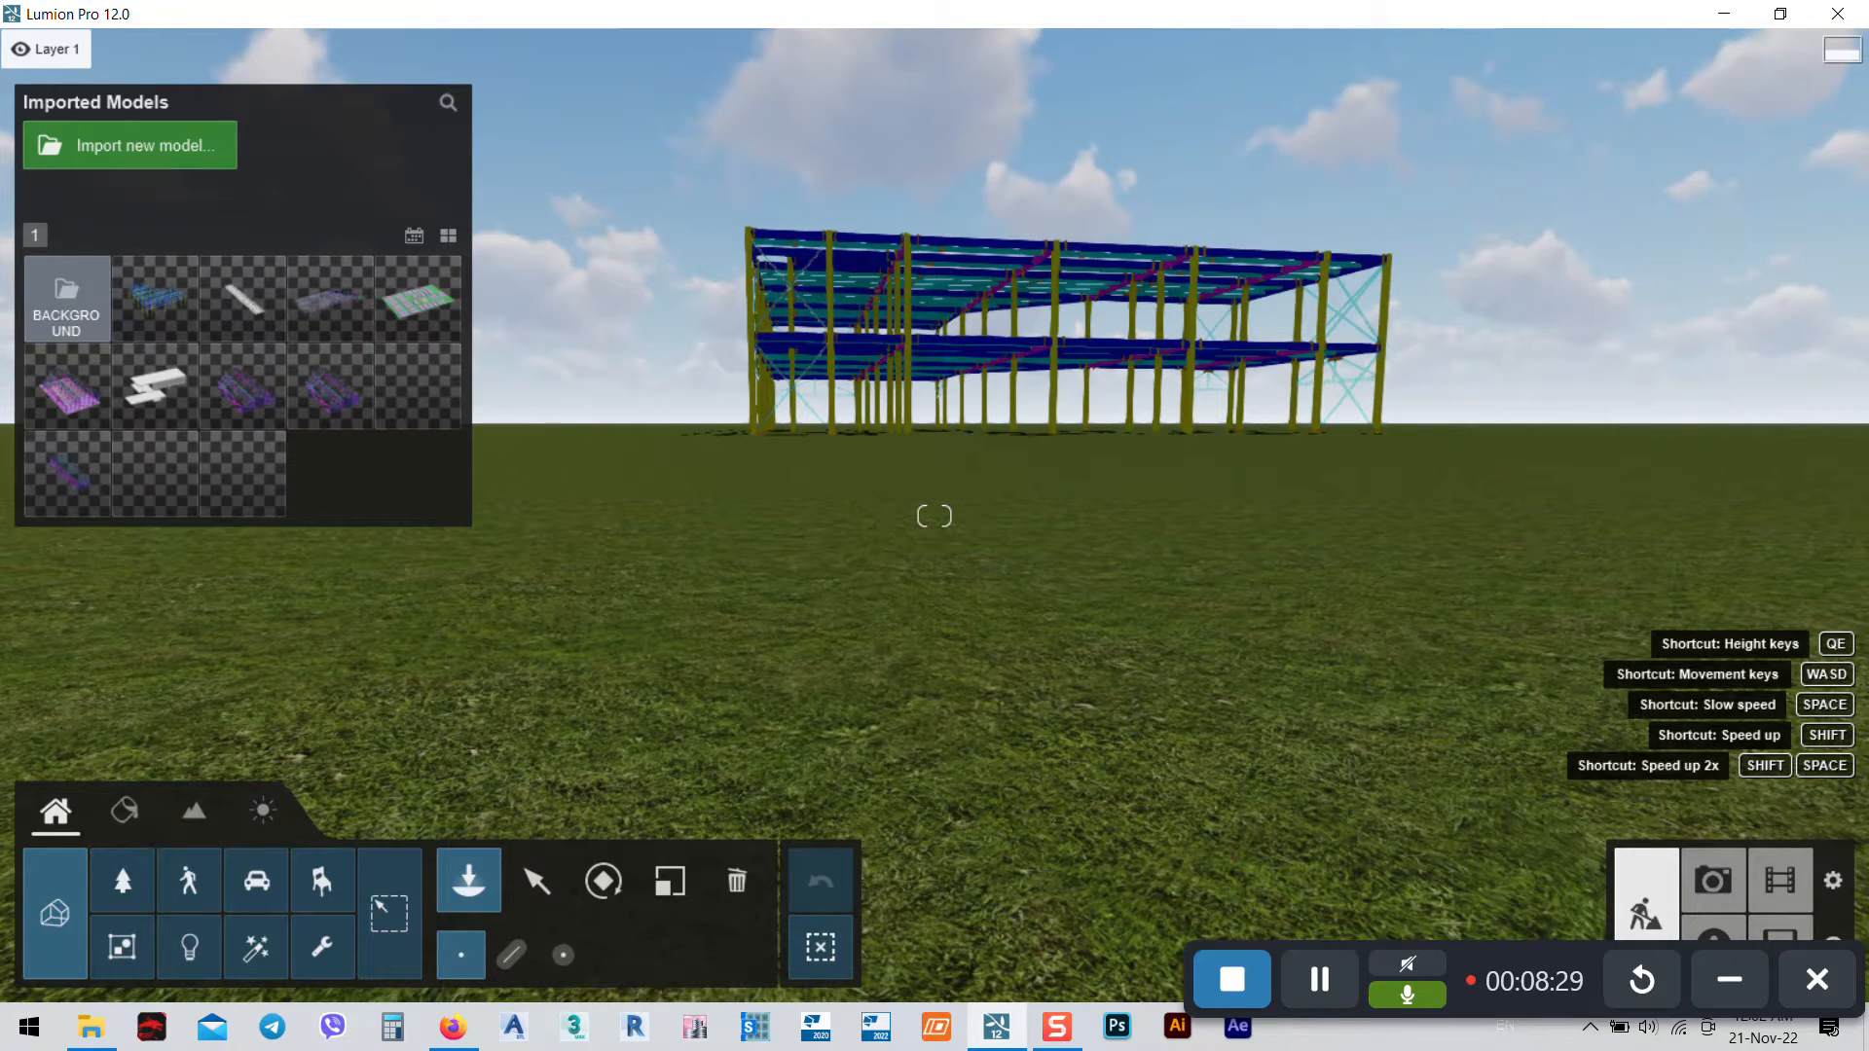
key("q")
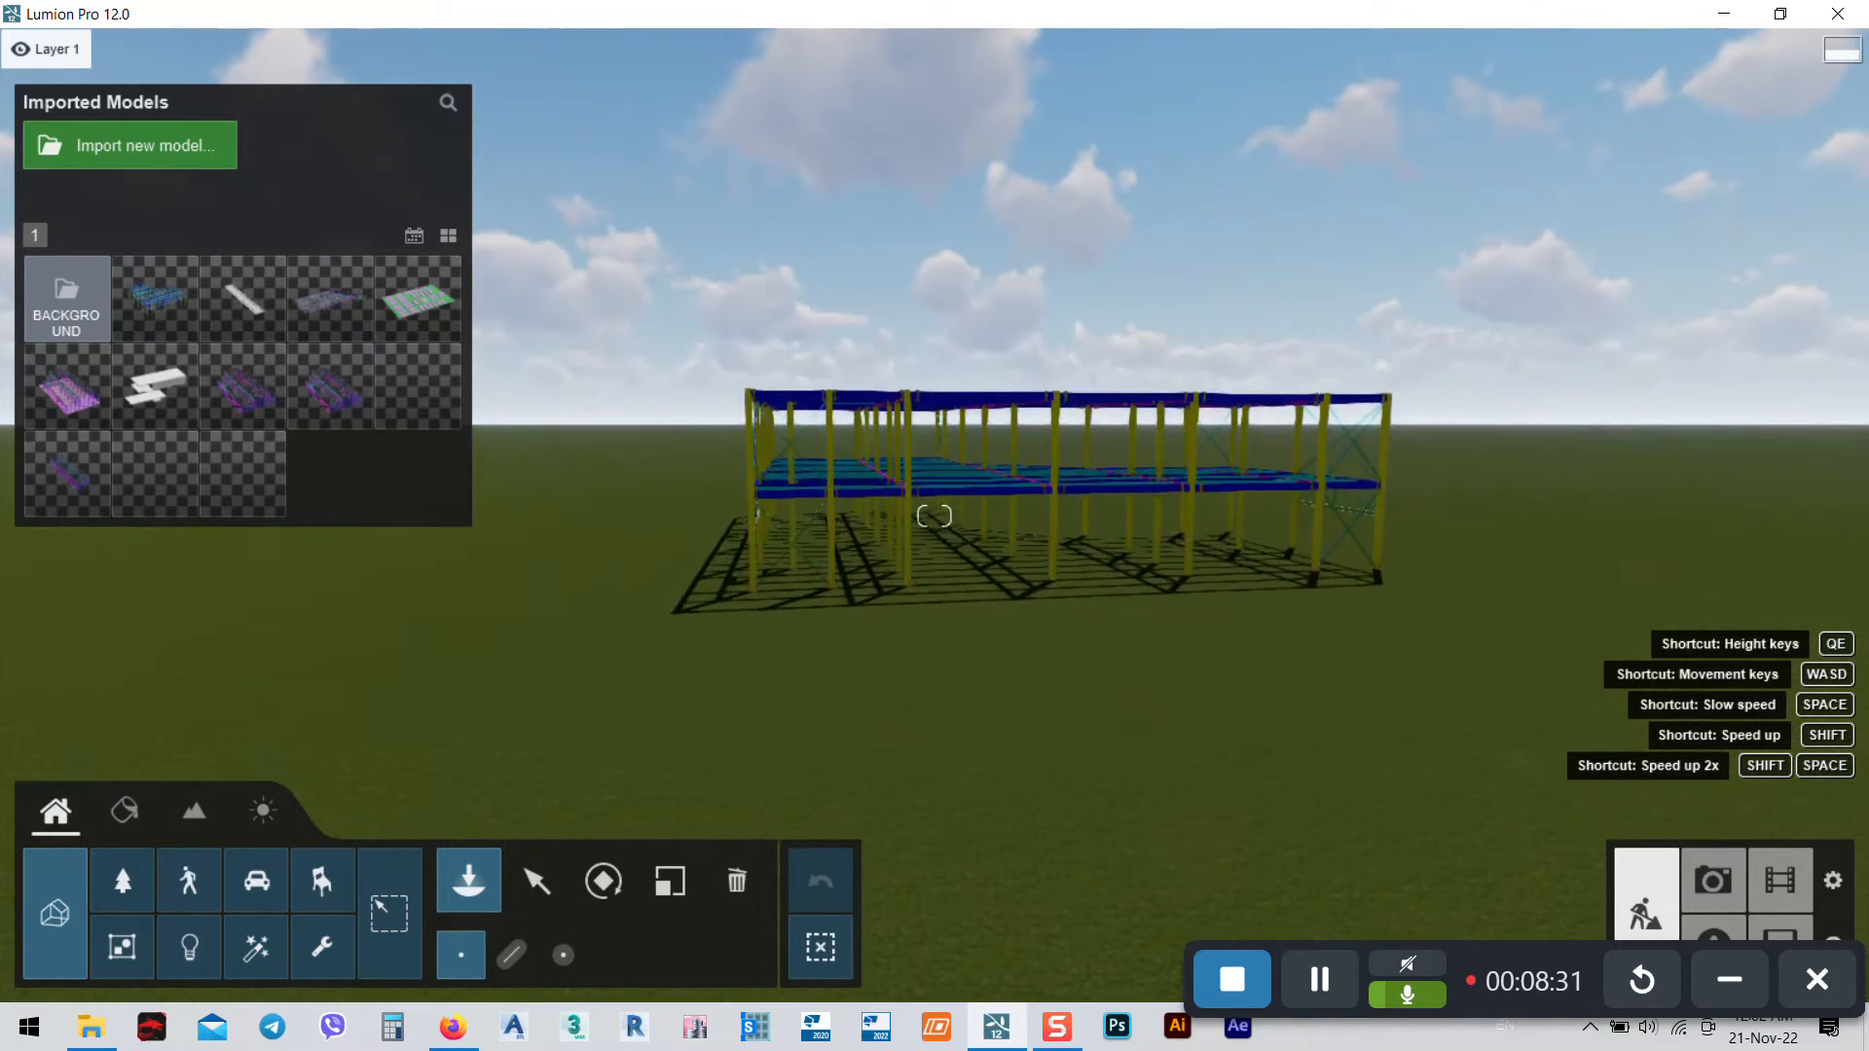
key("q")
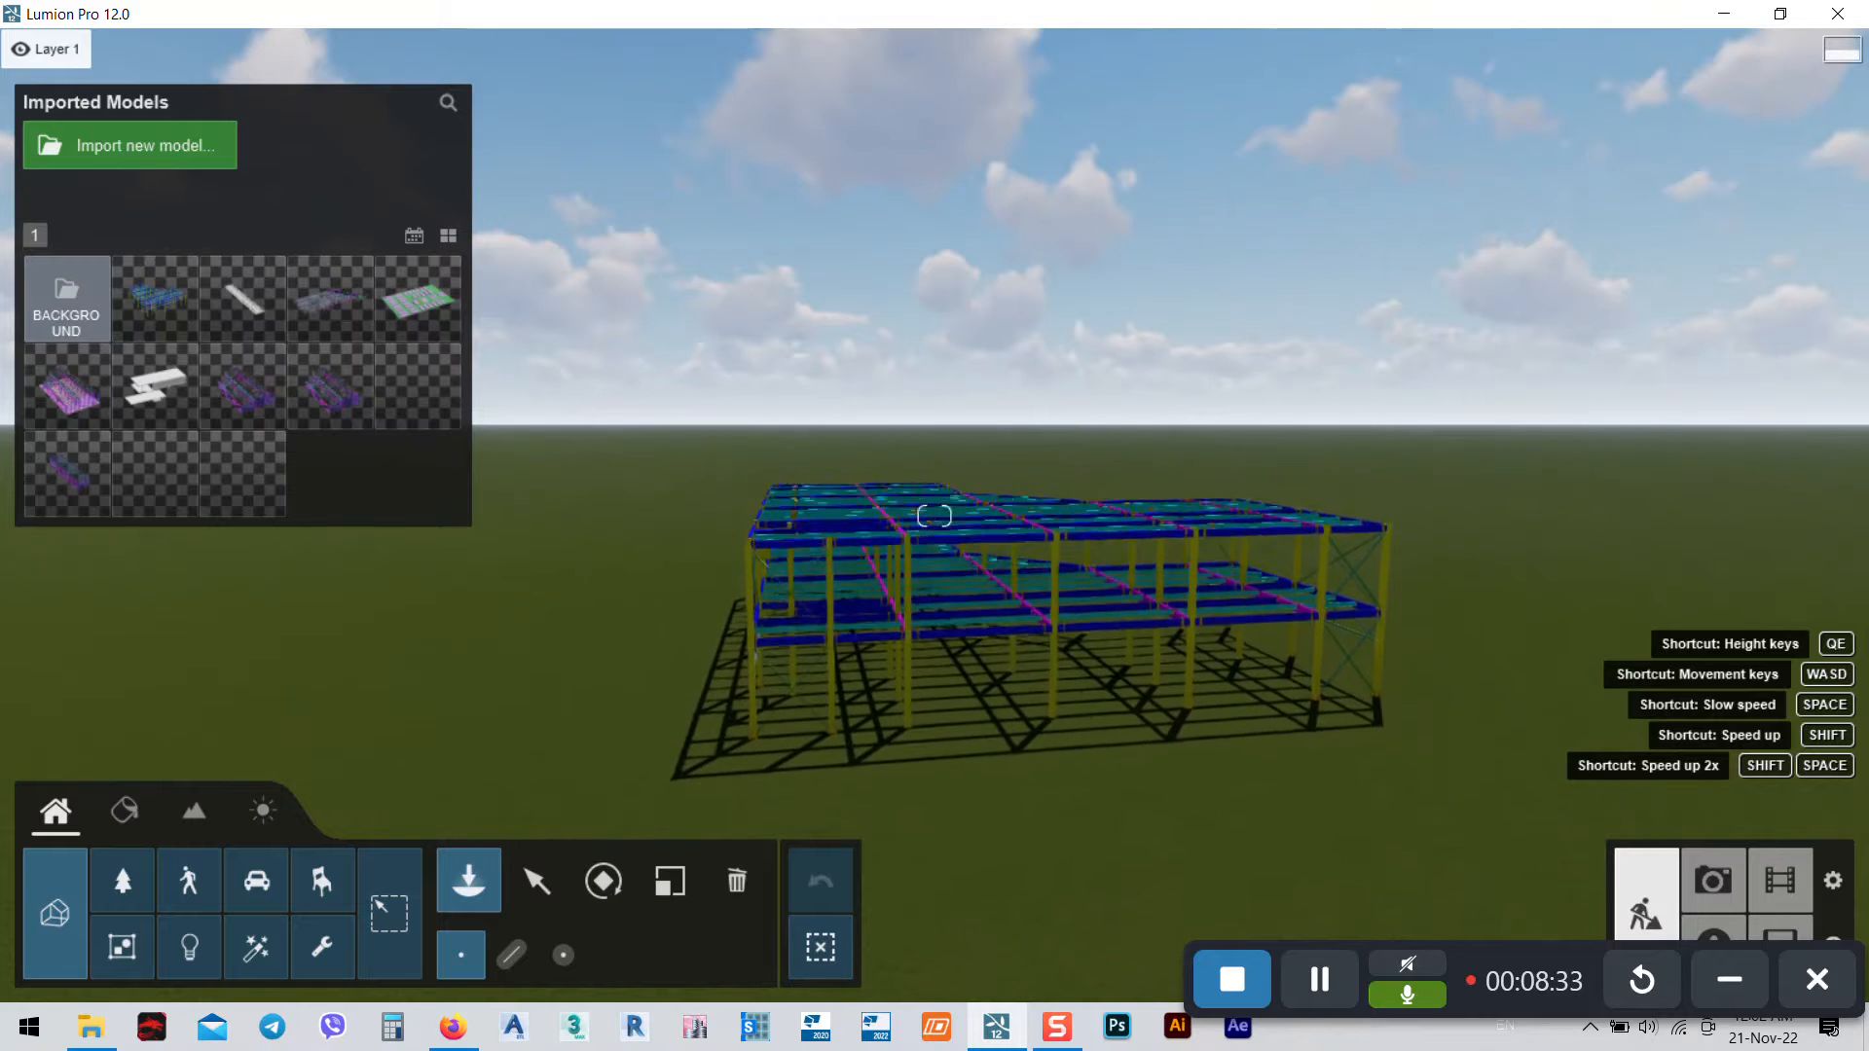
key("a")
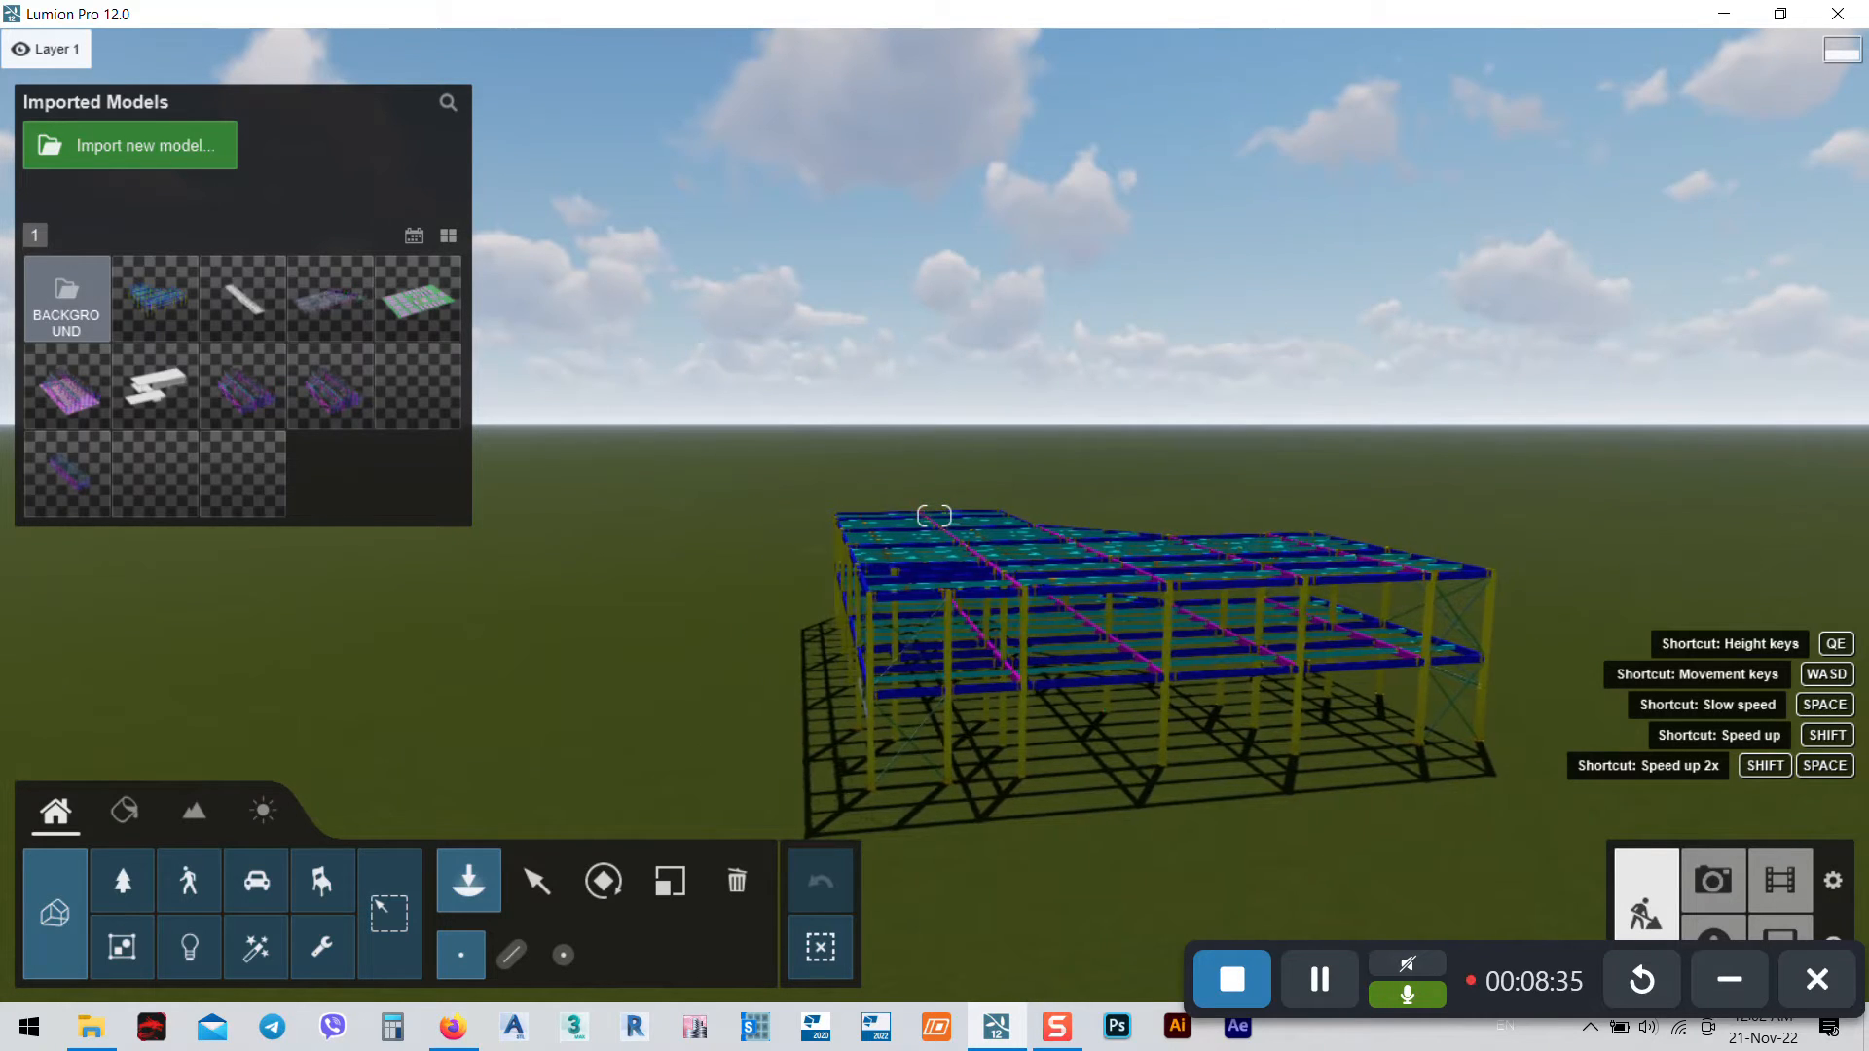
key("d")
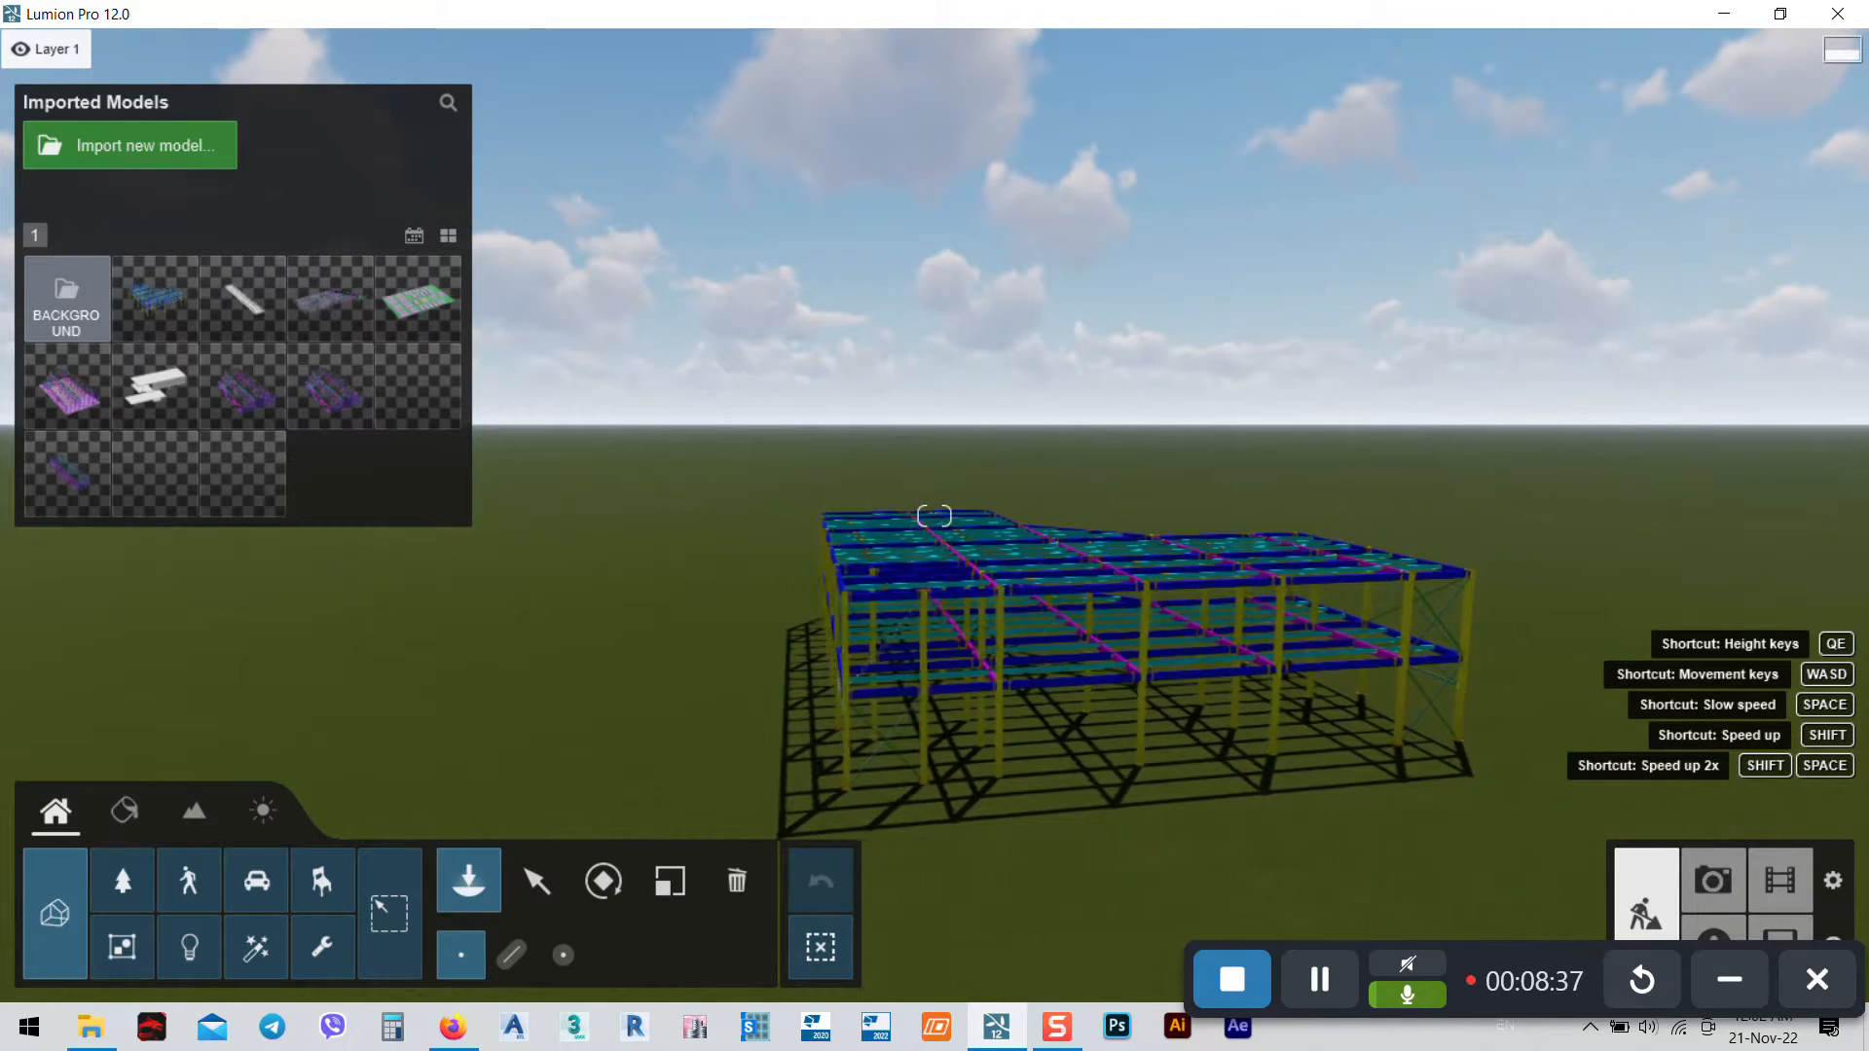
right_click_drag(934, 516, 1071, 647)
key("w")
right_click_drag(934, 871, 1009, 792)
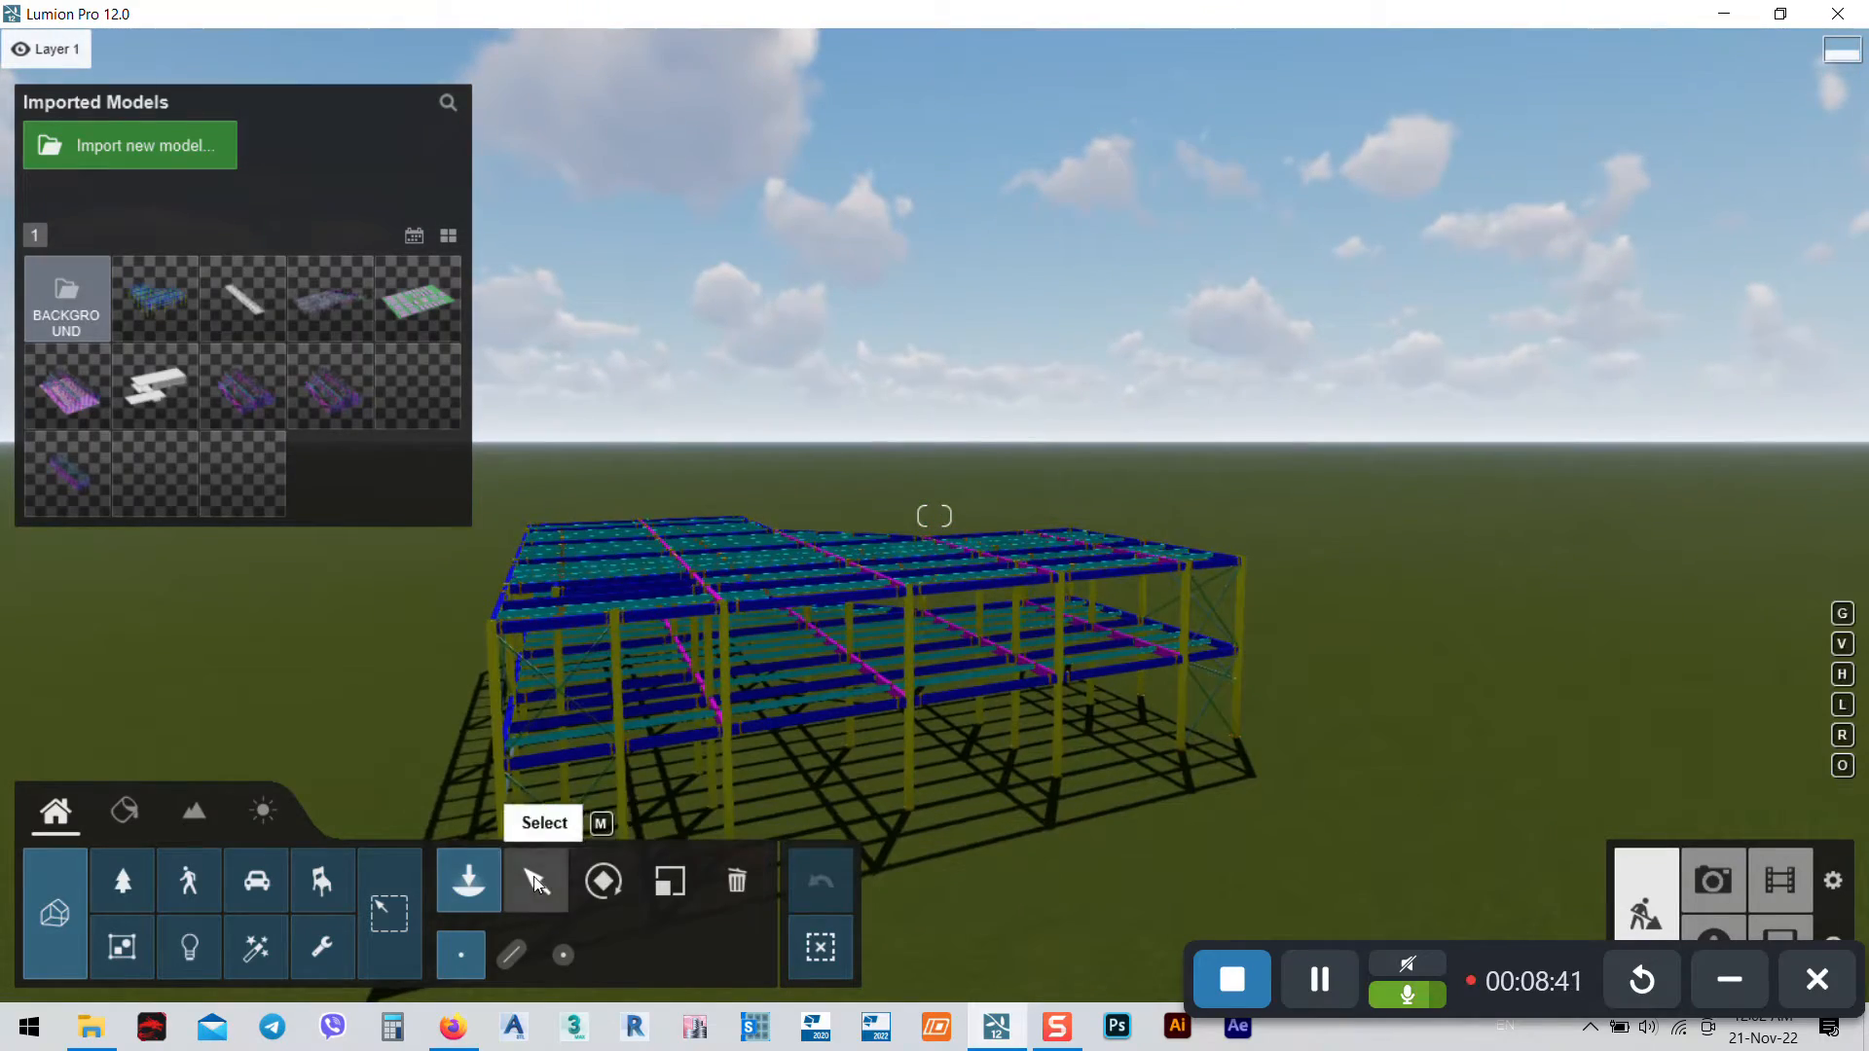
Select the steel structure and set its X and Z position to 0 to place it at the scene origin
left_click(537, 882)
right_click_drag(915, 545, 935, 740)
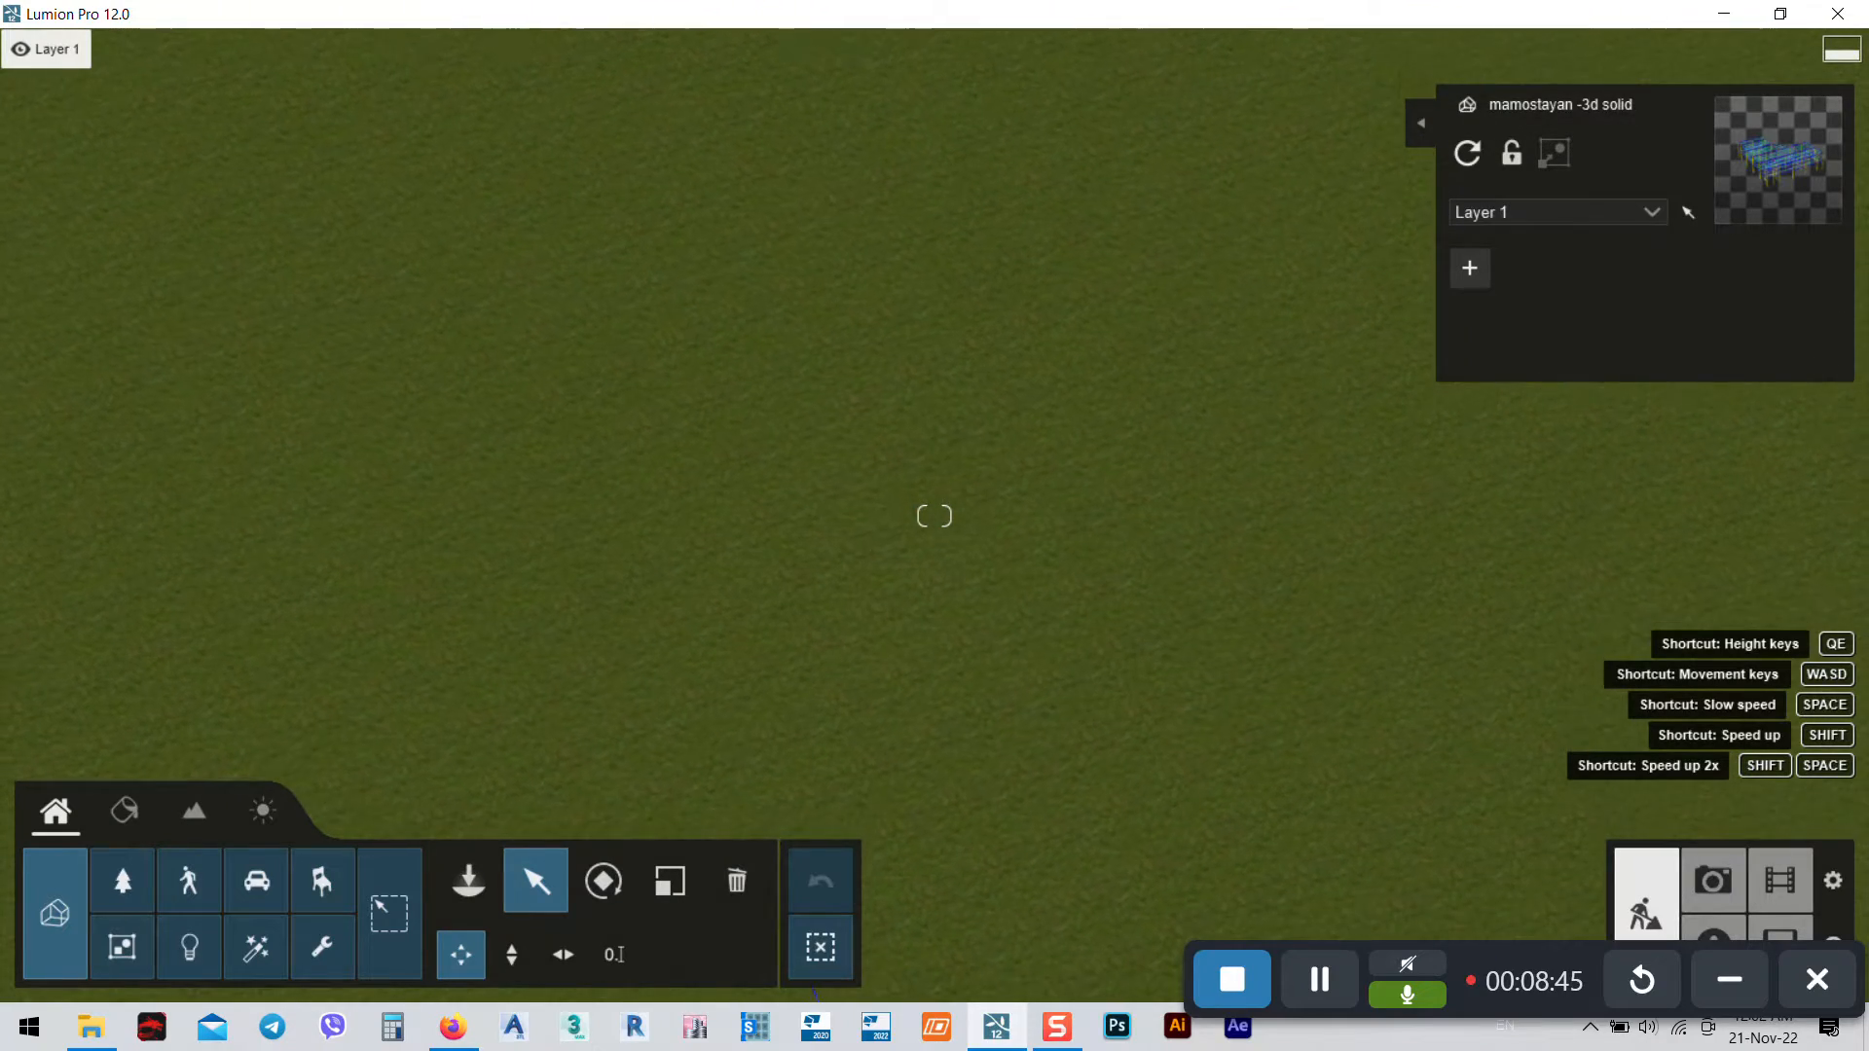
right_click_drag(934, 740, 905, 628)
key("s")
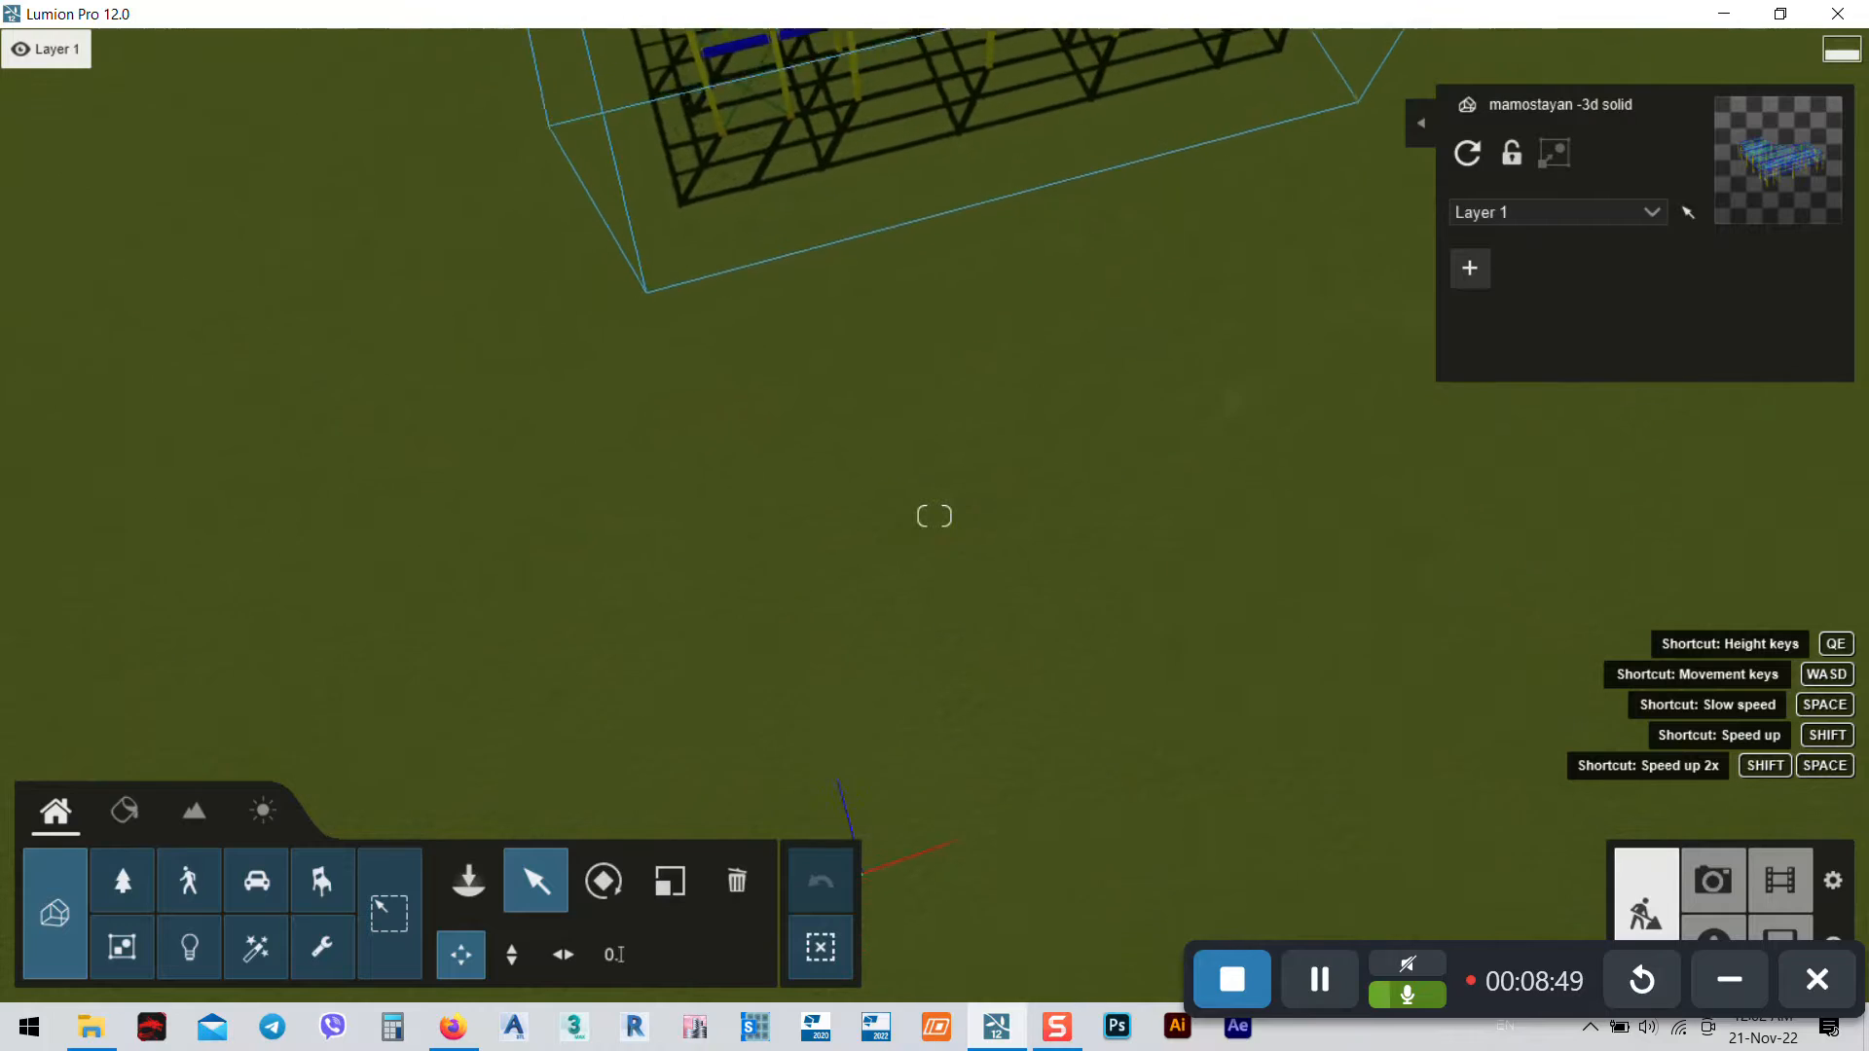
key("s")
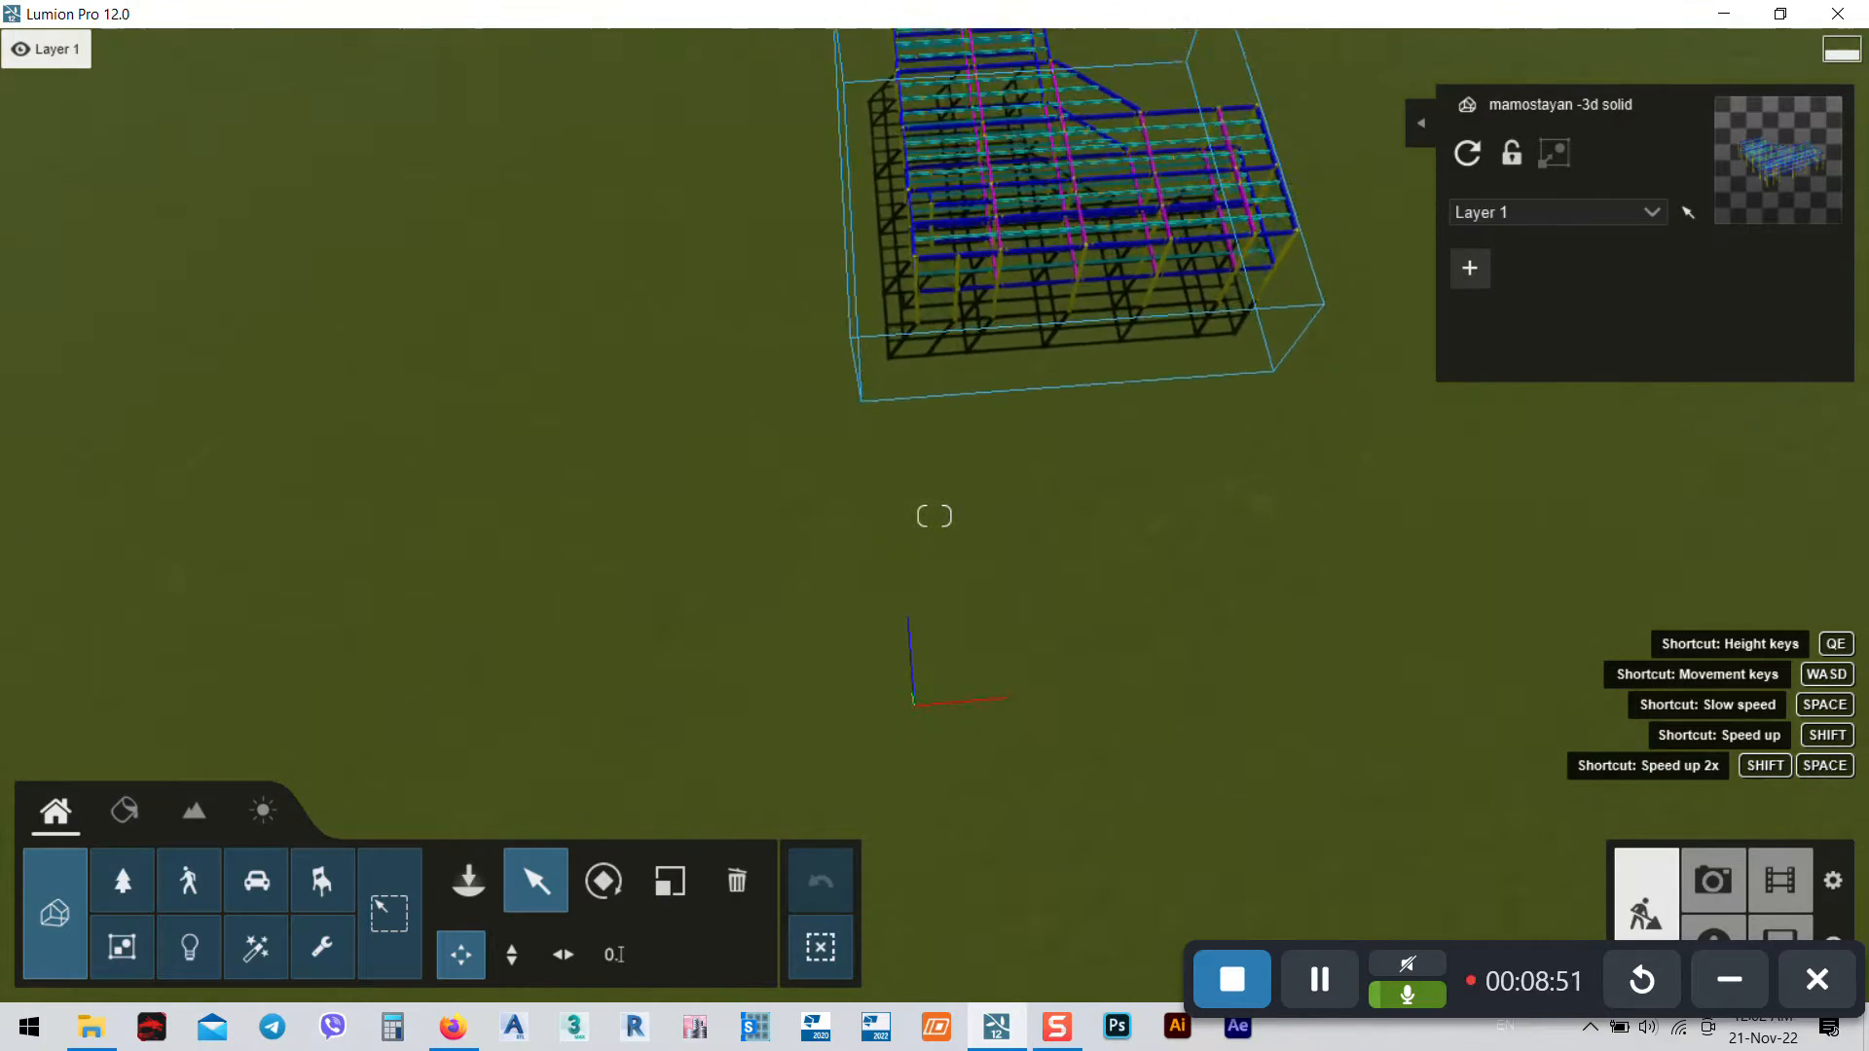
key("s")
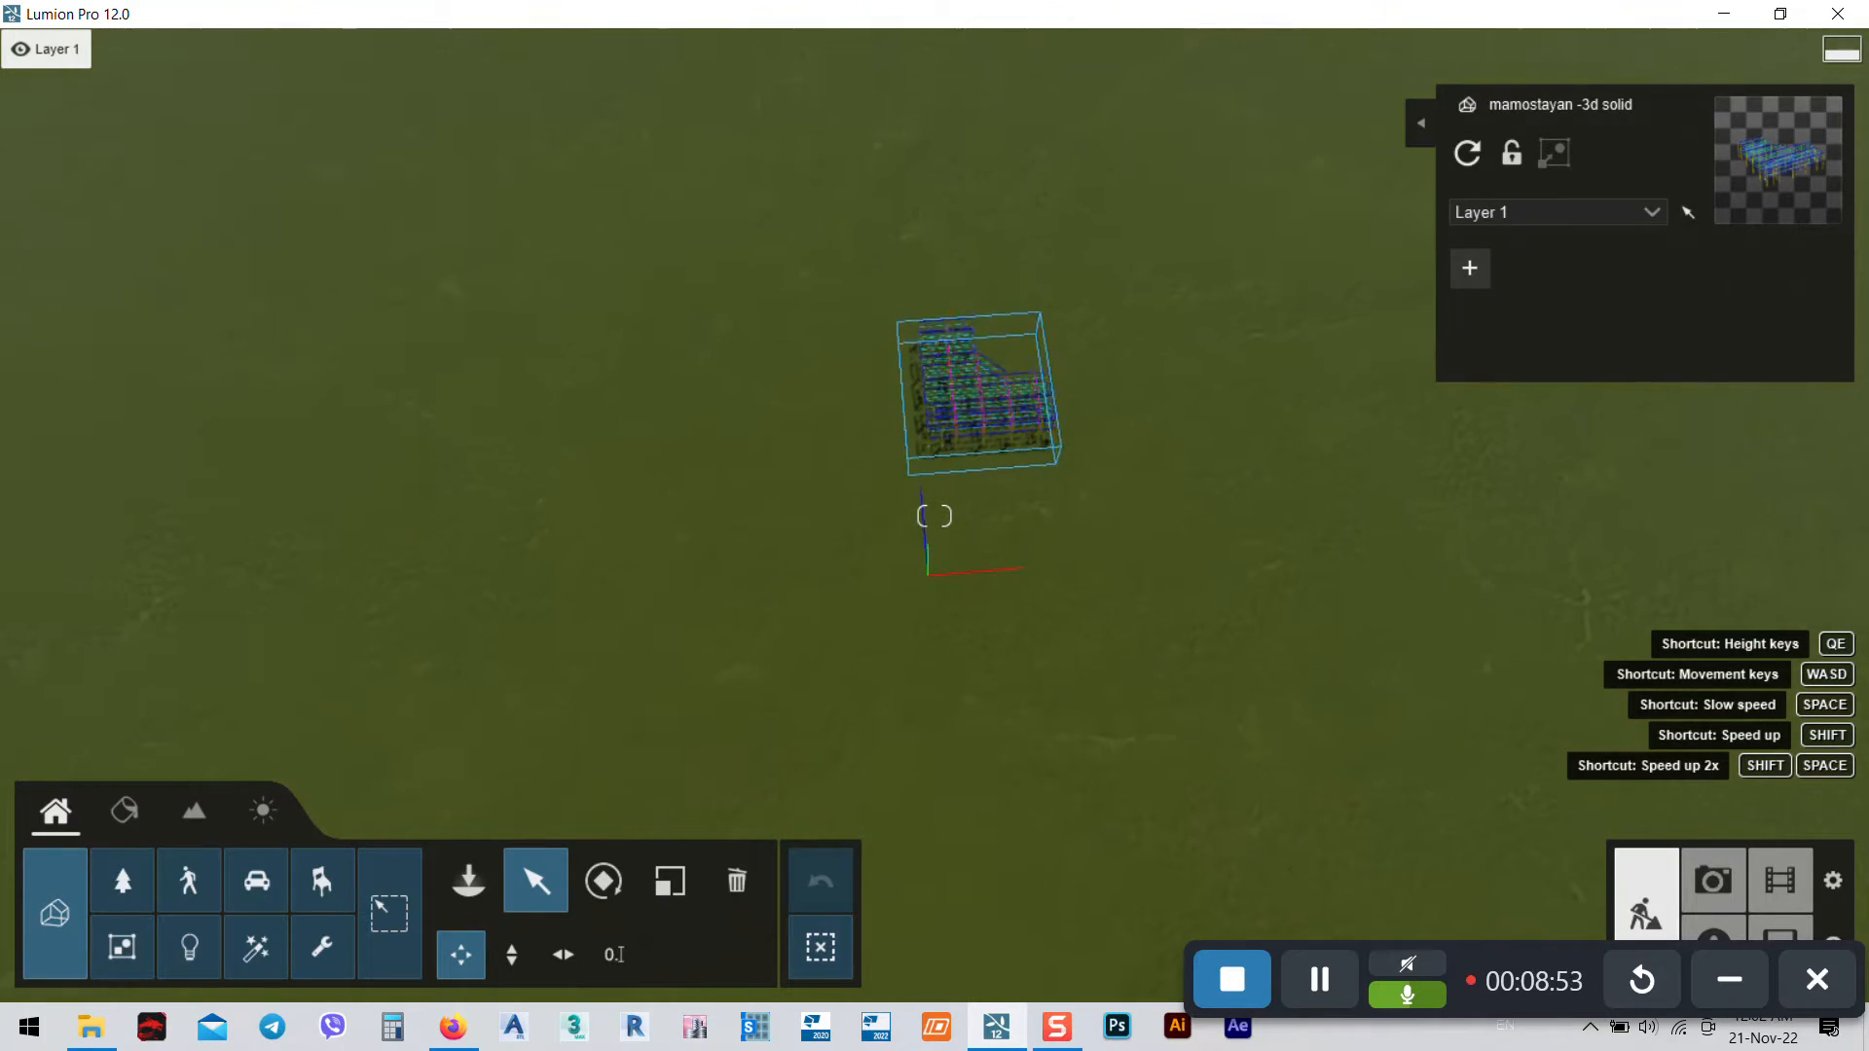
right_click_drag(1036, 545, 981, 527)
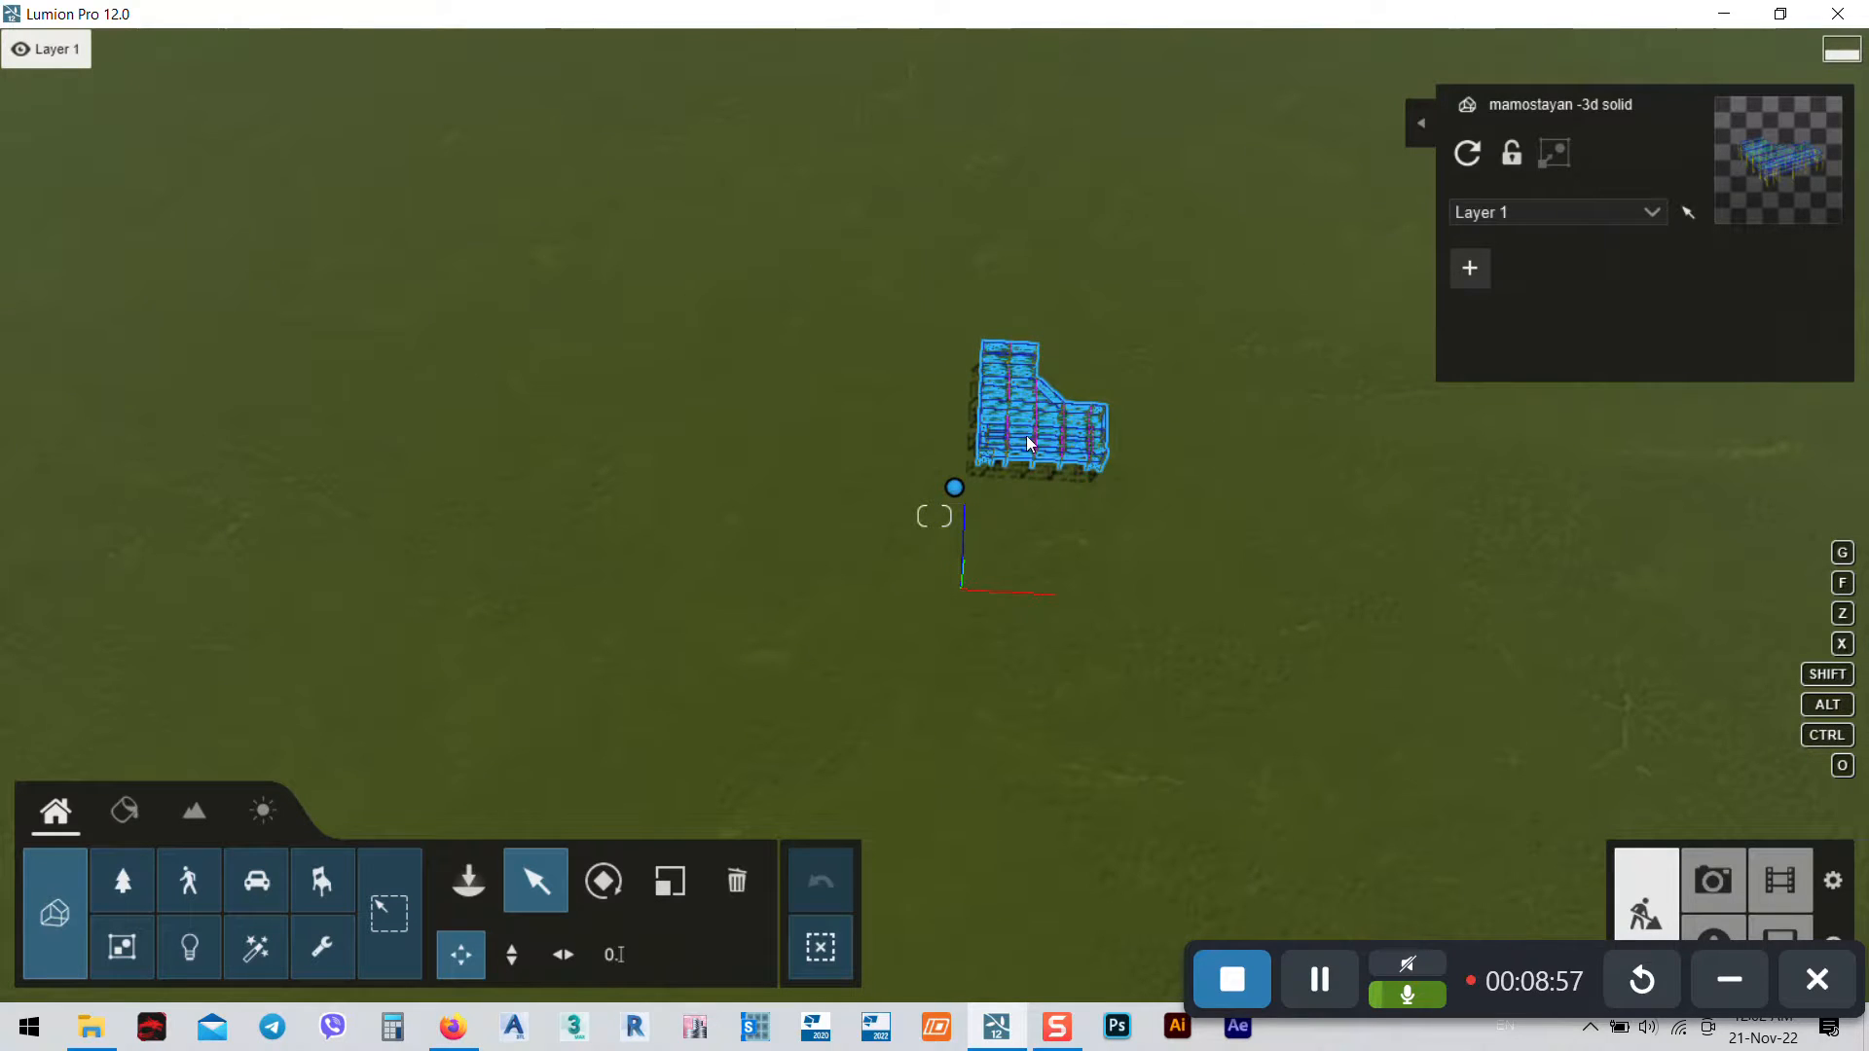
left_click(955, 489)
left_click(617, 960)
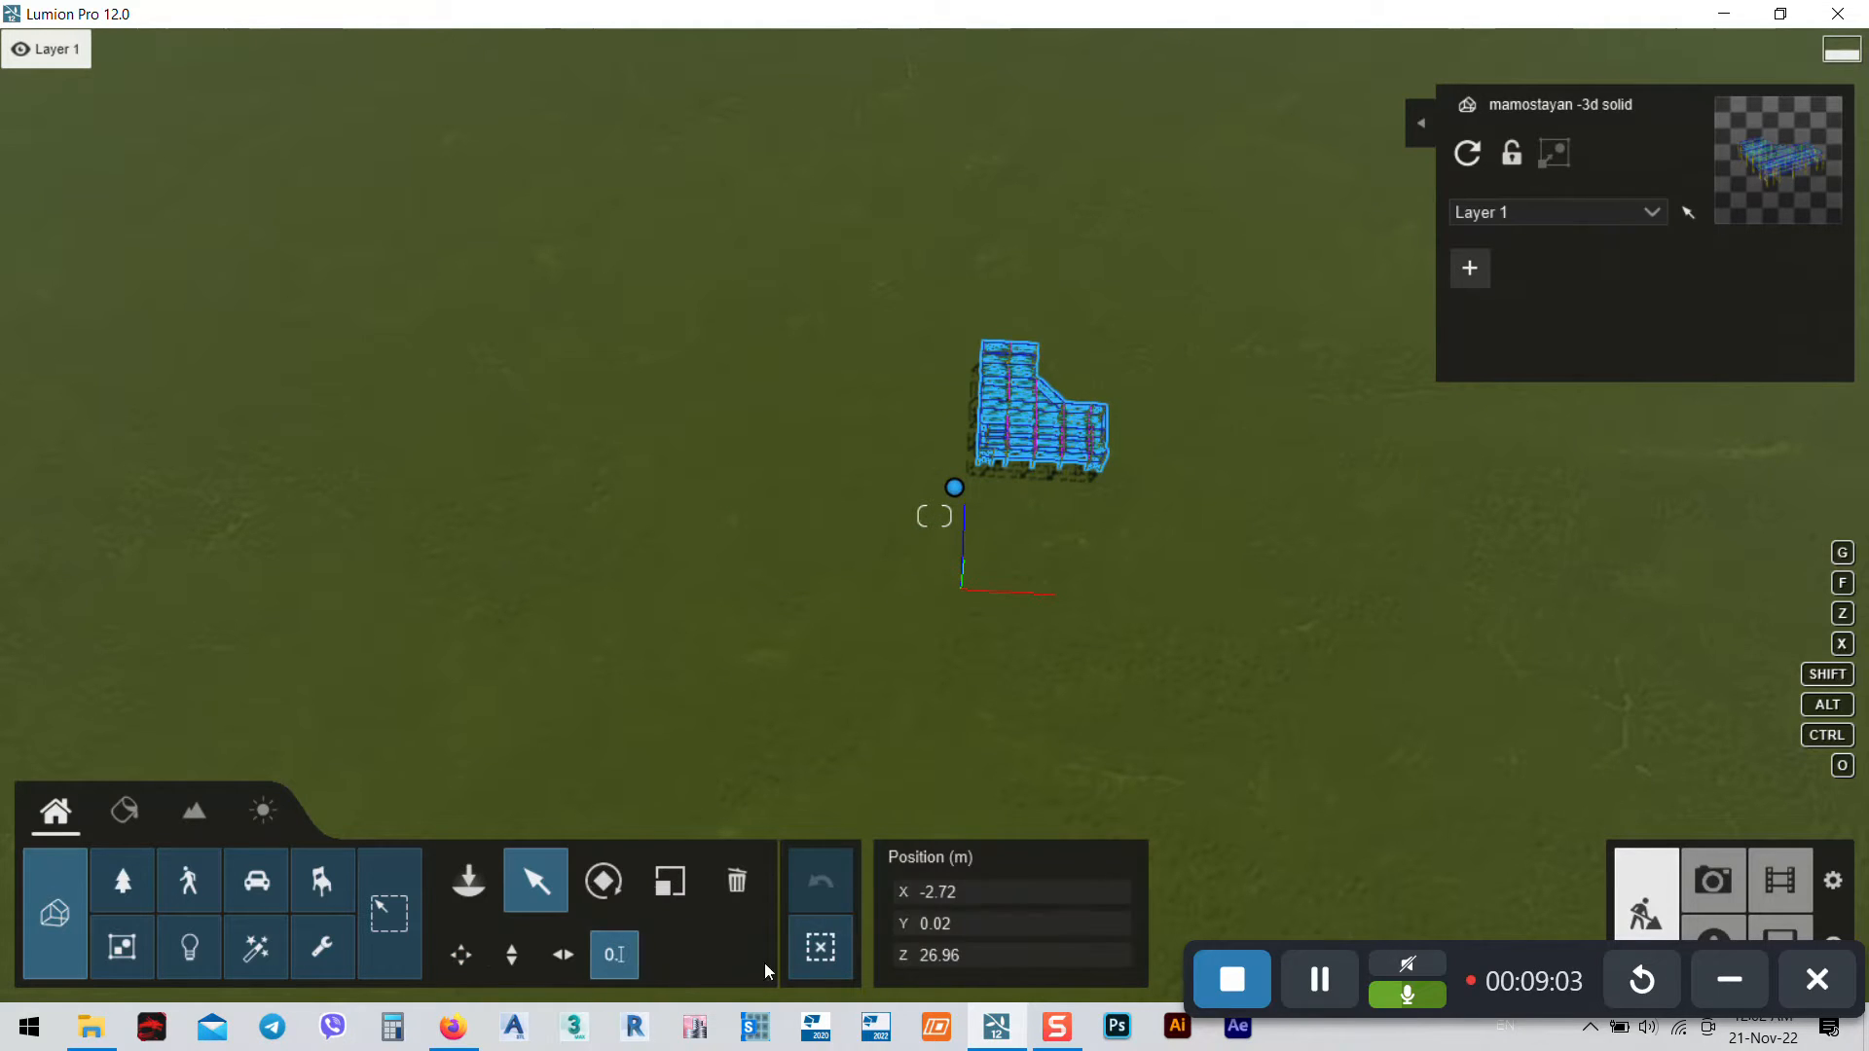
left_click(992, 951)
key("Return")
left_click(973, 891)
type("0")
key("Return")
left_click(970, 958)
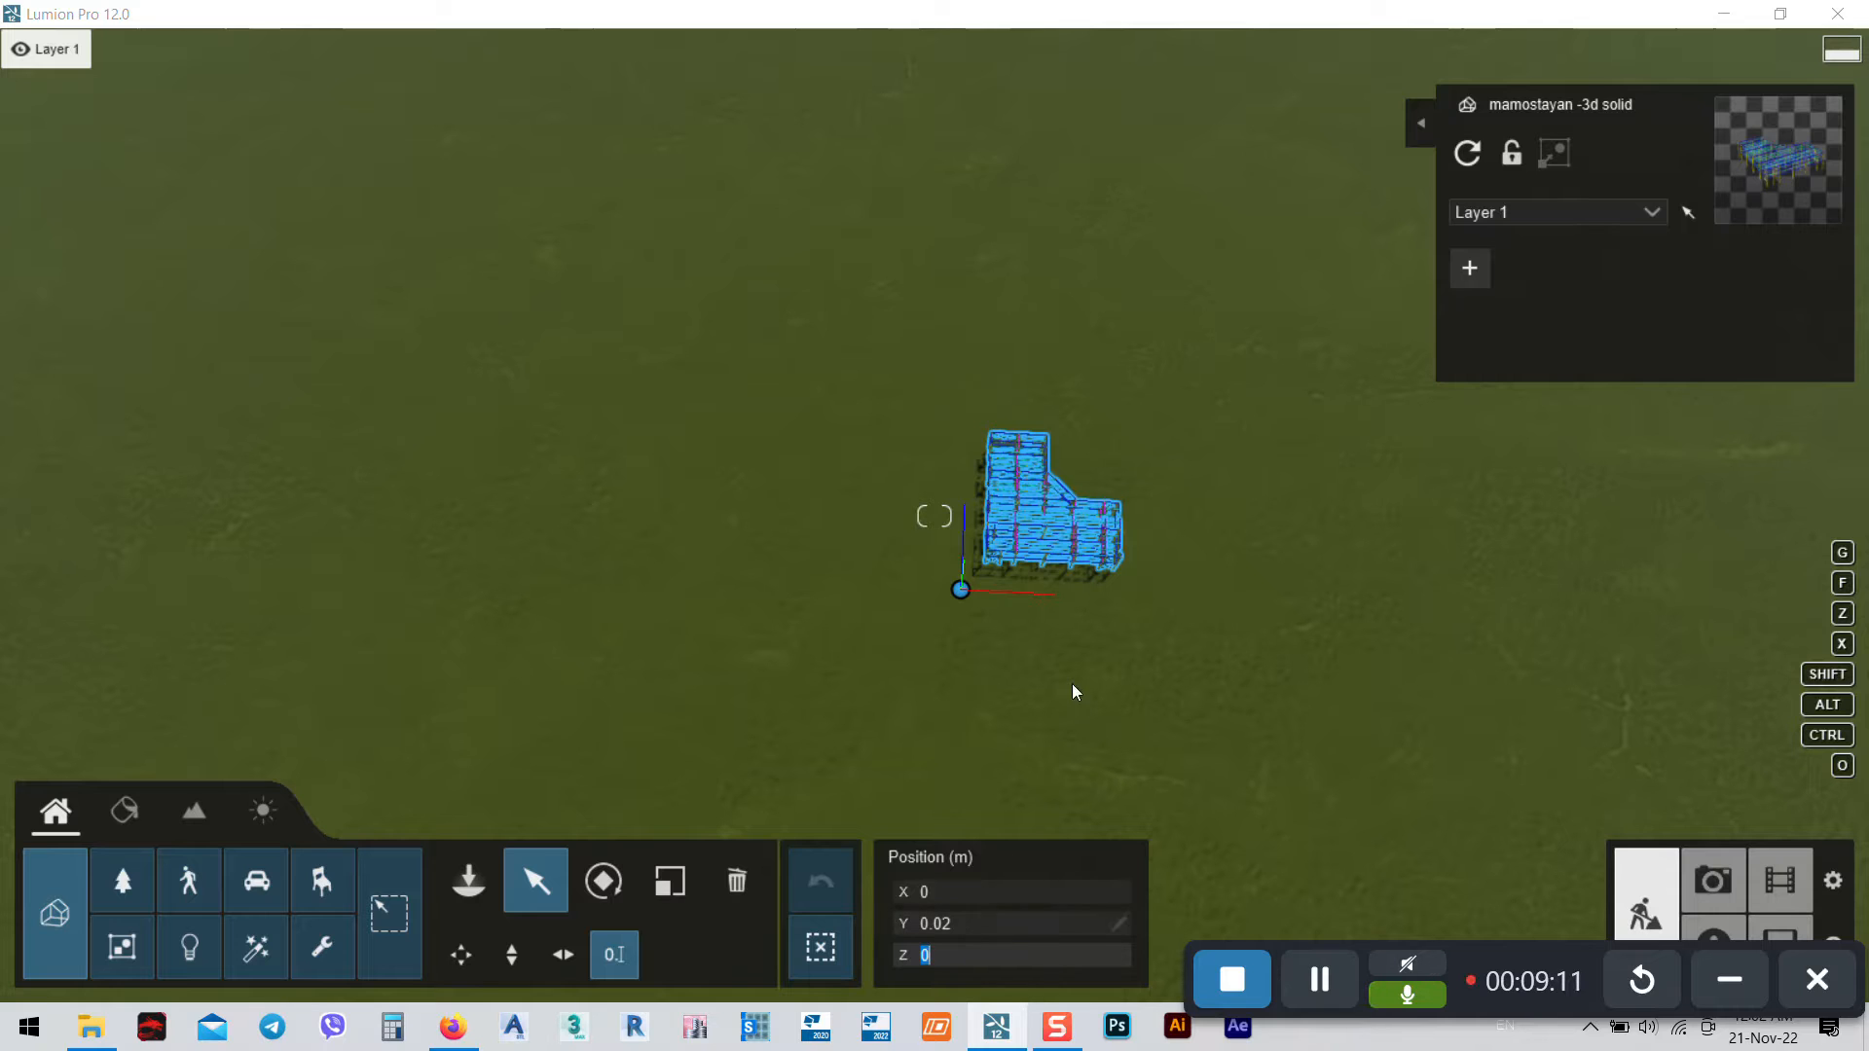
Examine the corner column's base plate, stiffeners and anchor bolts at ground level up close
right_click_drag(985, 585, 971, 652)
right_click_drag(933, 516, 934, 516)
key("w")
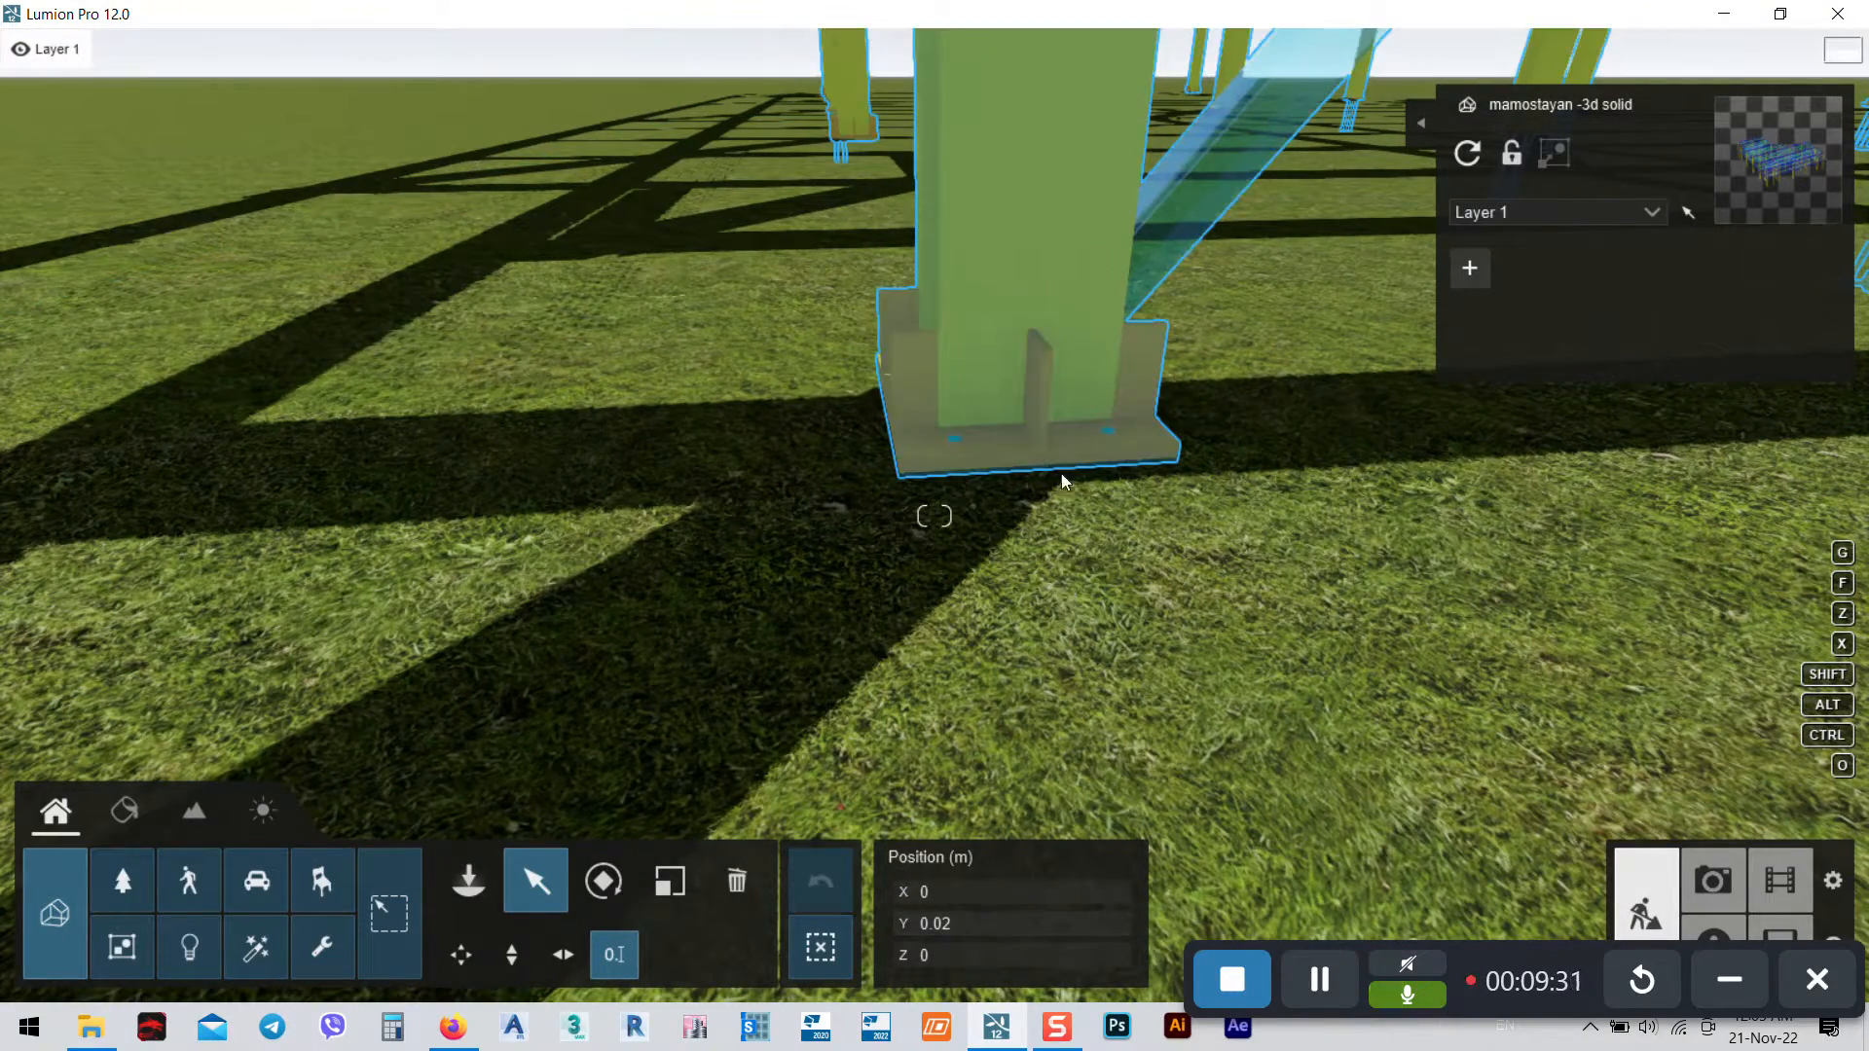
right_click_drag(988, 549, 1120, 516)
right_click_drag(827, 610, 900, 634)
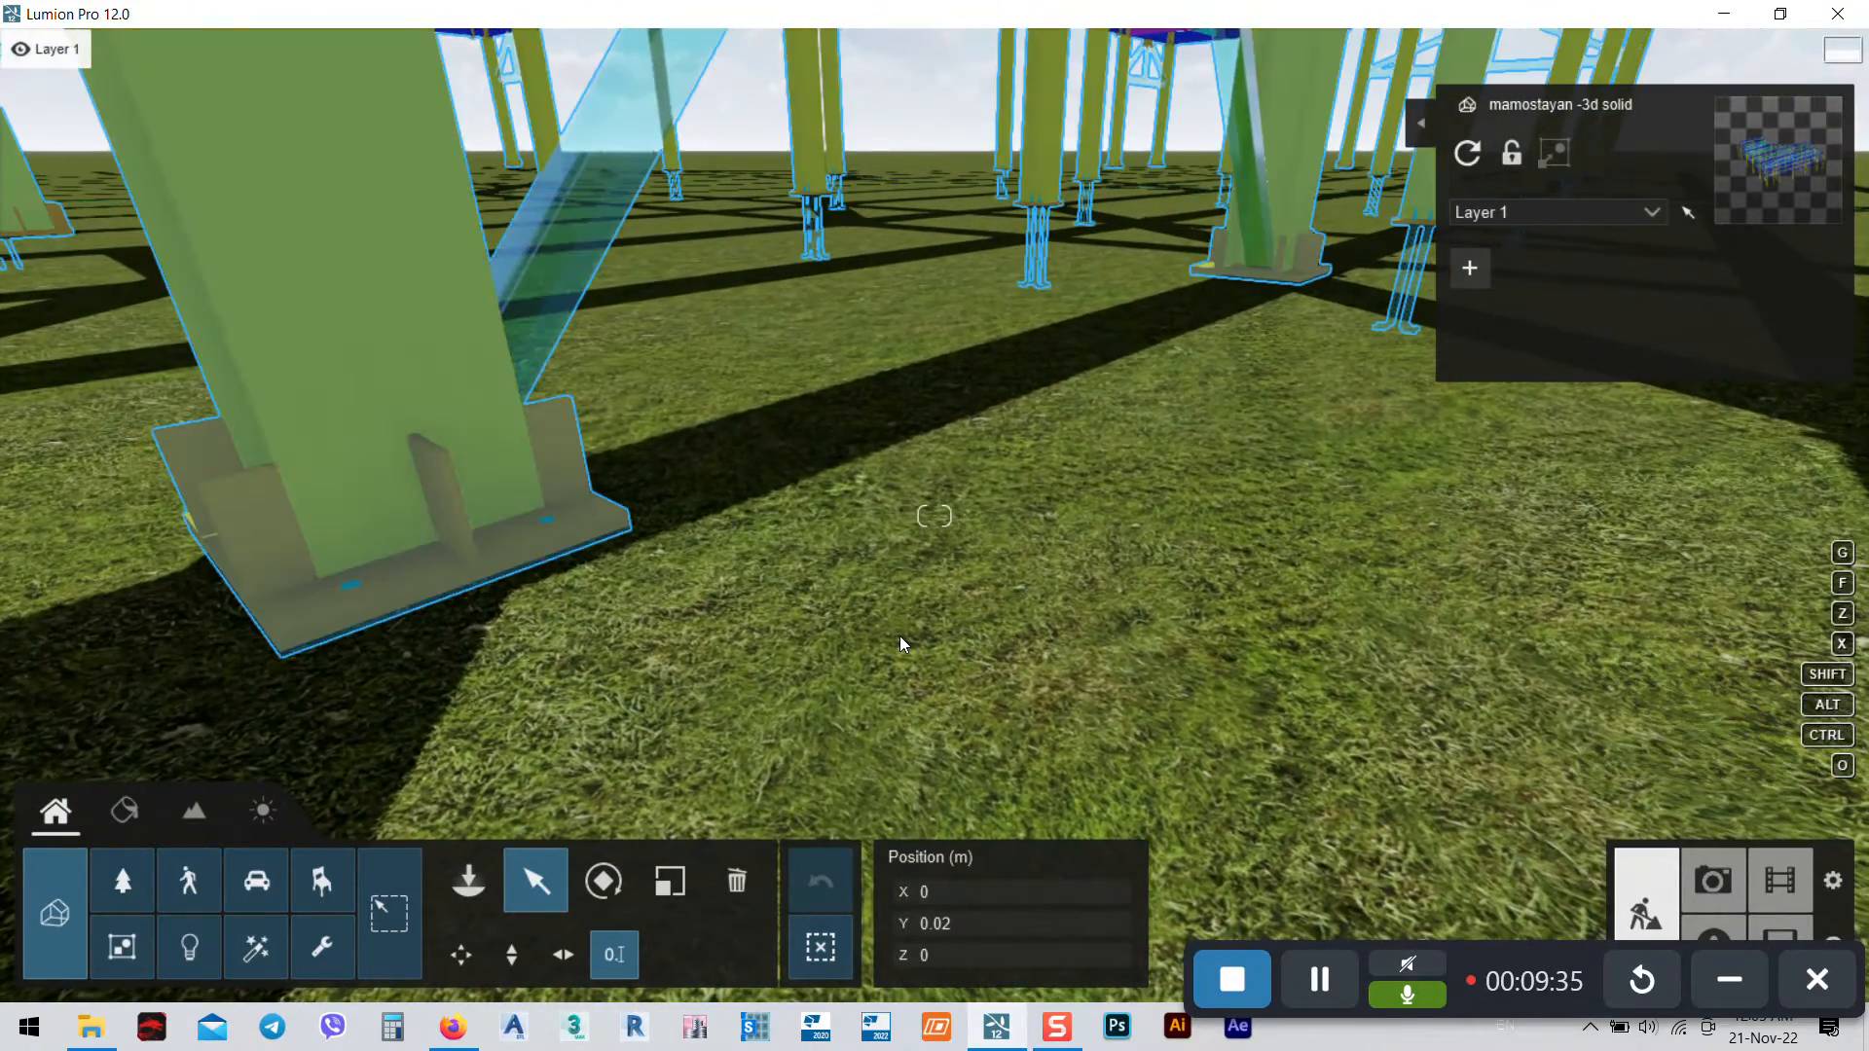
scroll(788, 698, "down", 3)
scroll(788, 699, "down", 10)
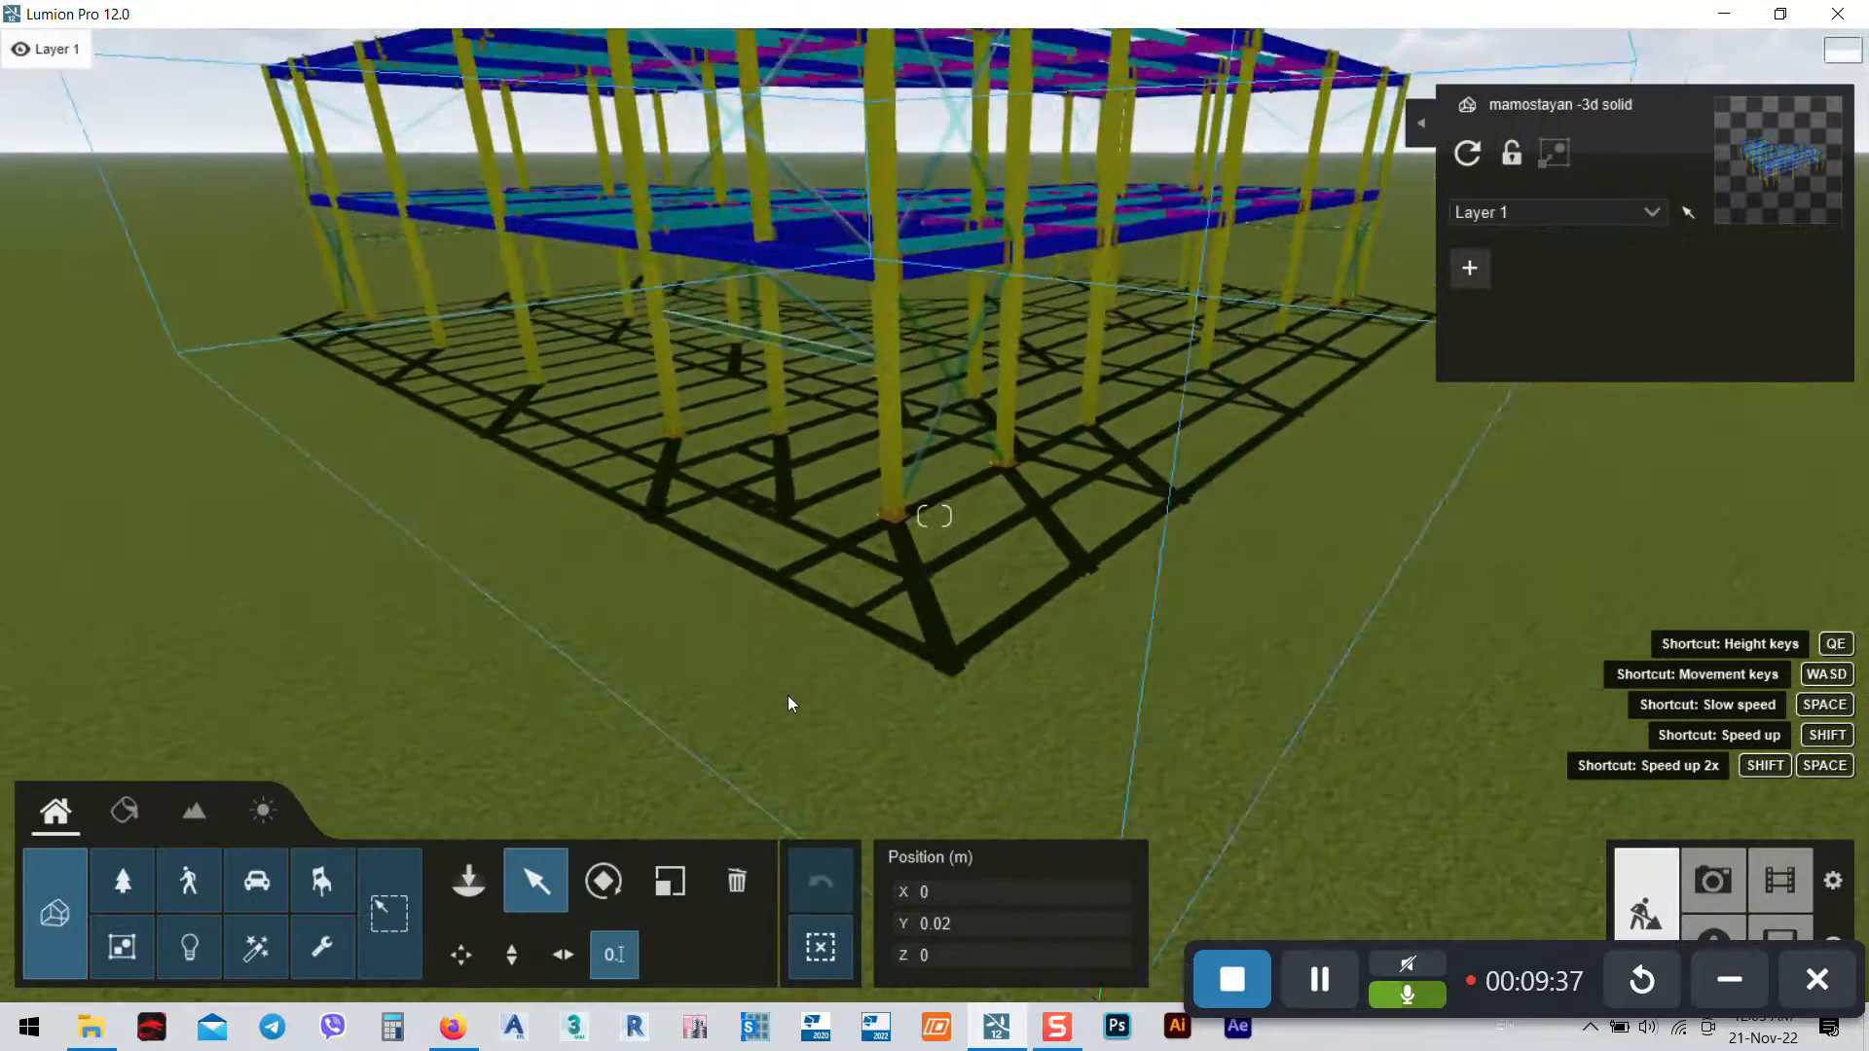
Examine the floor beams, purlins, bracing and column connections throughout the steel frame
right_click_drag(1199, 461, 1099, 428)
key("w")
key("w")
key("w")
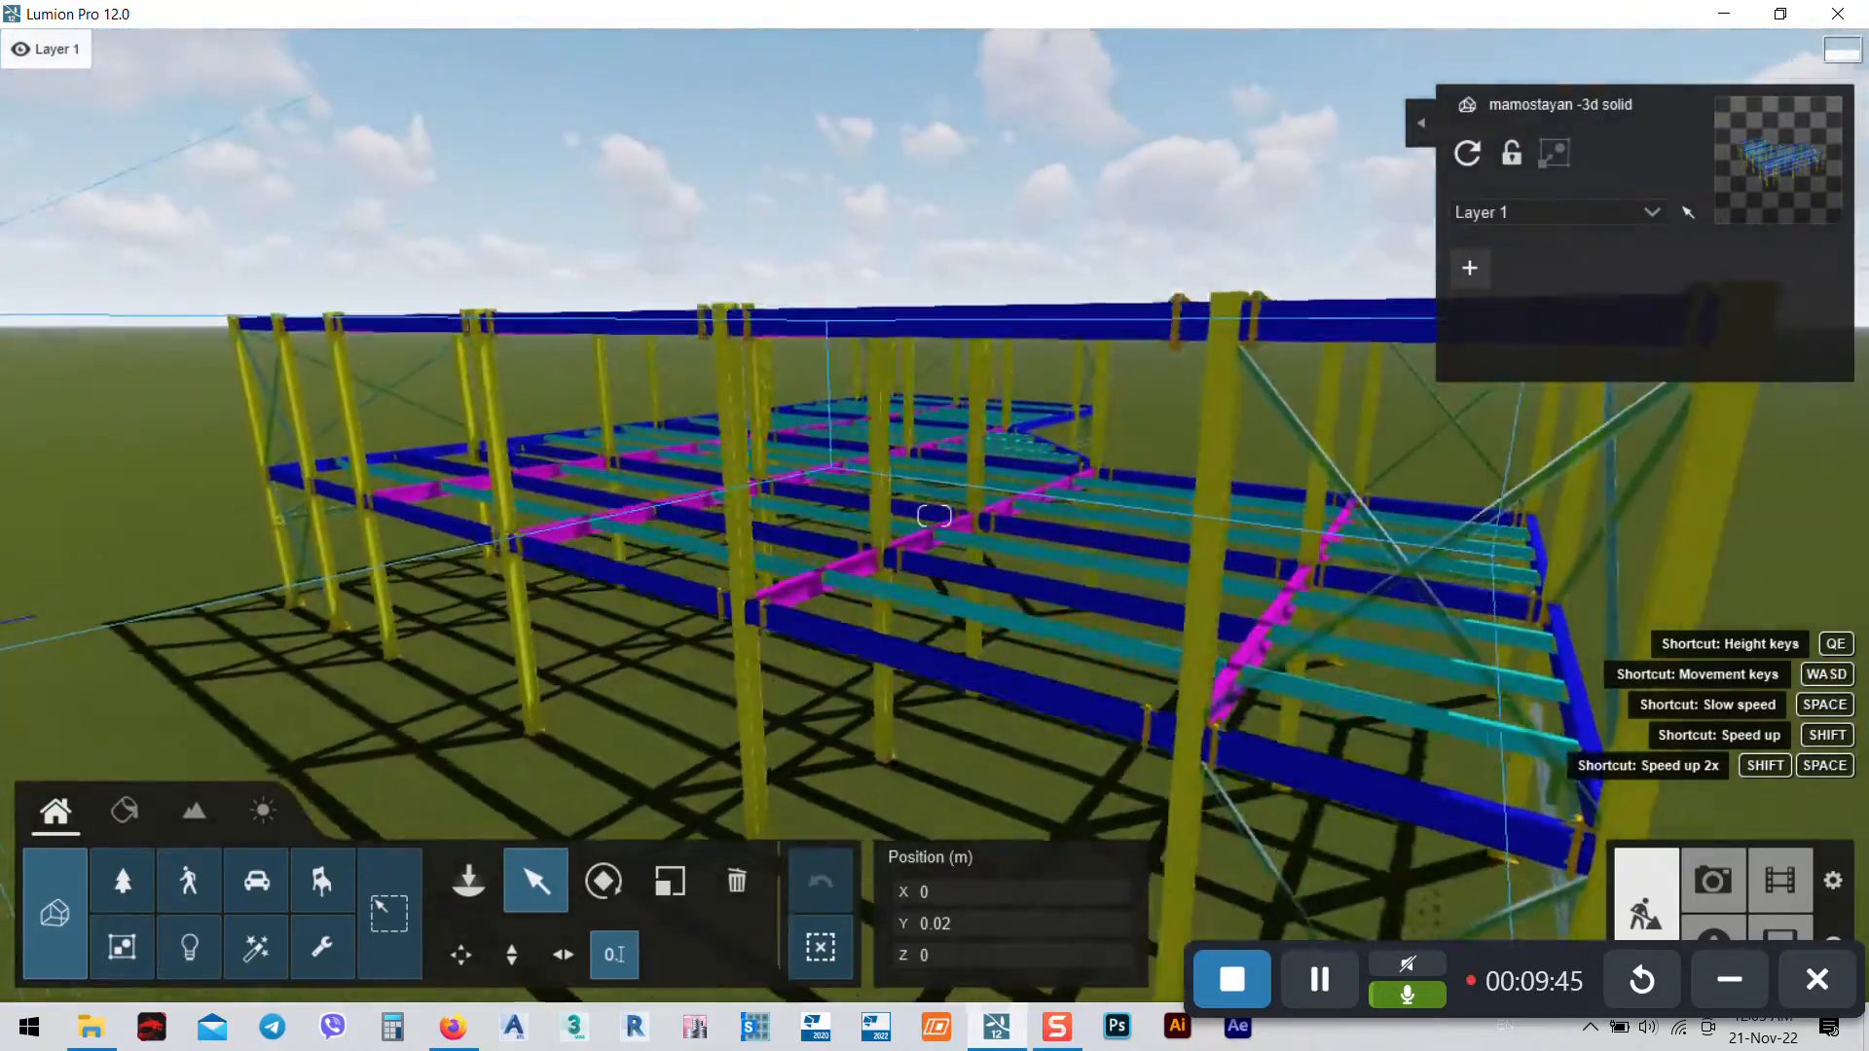
key("w")
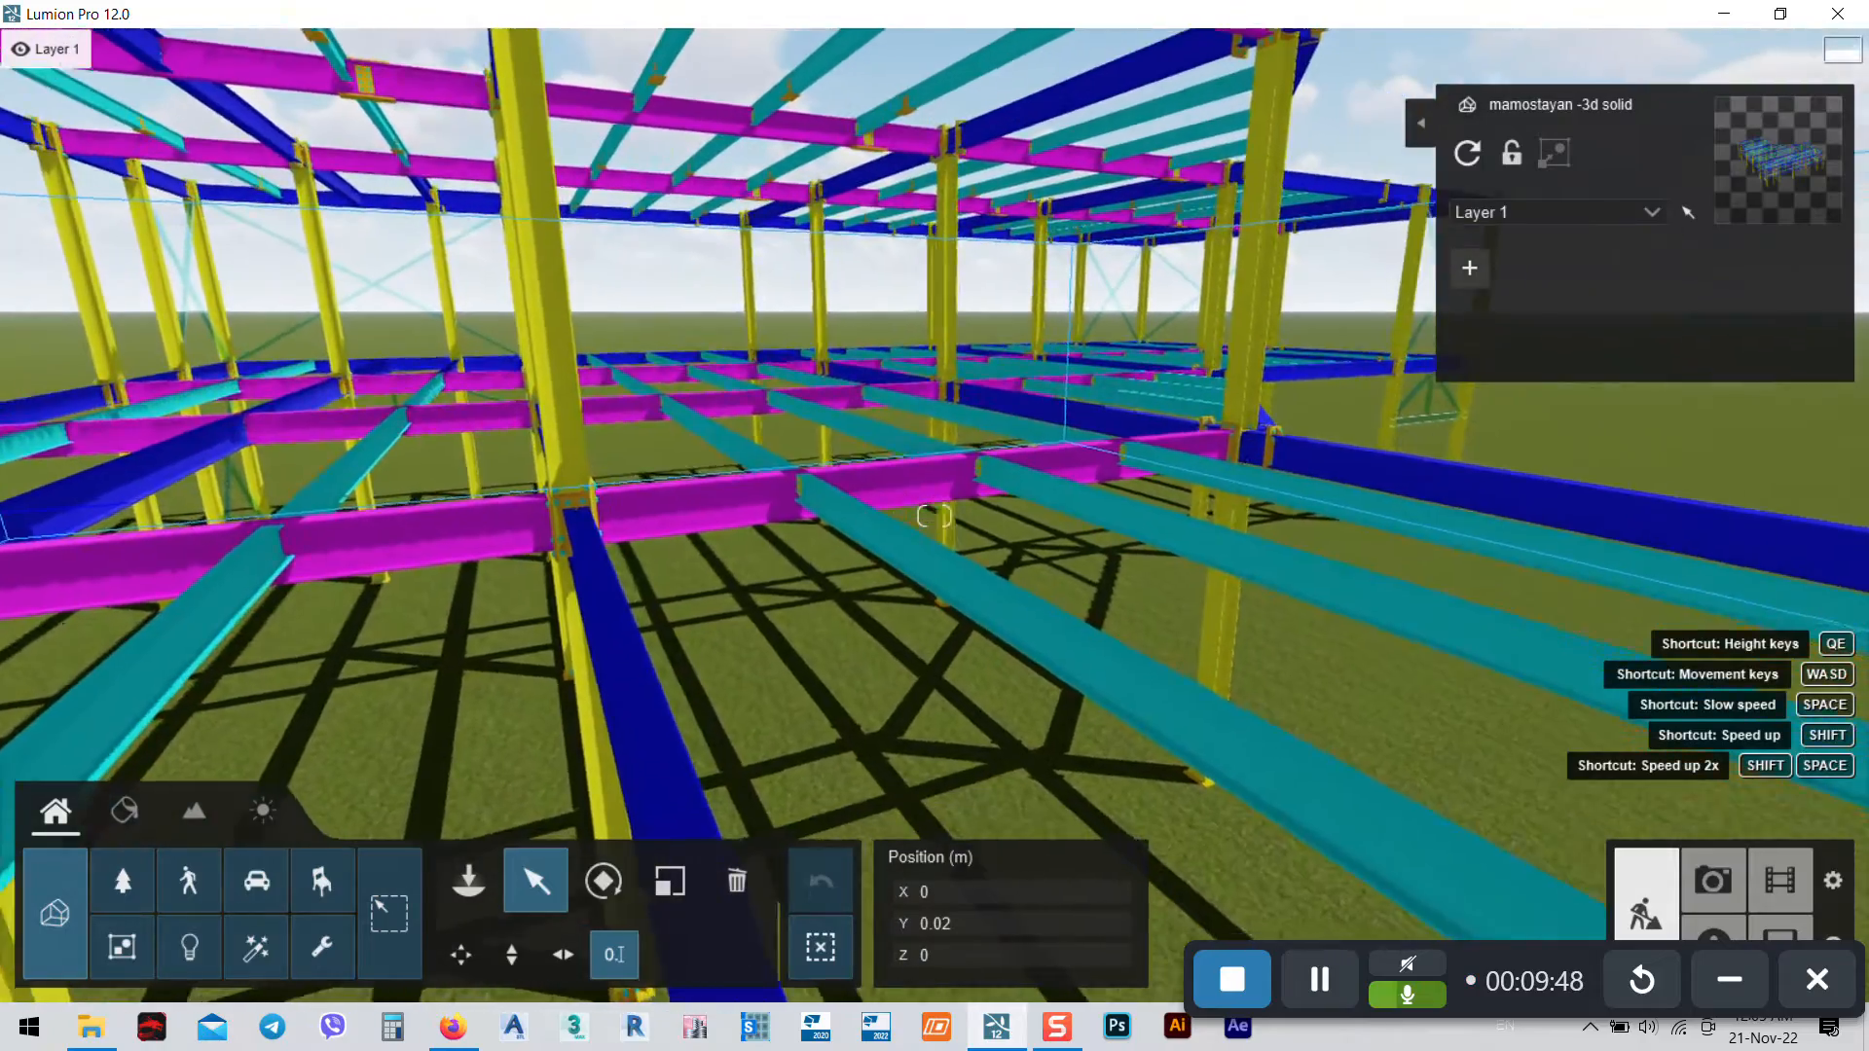
key("w")
right_click_drag(506, 623, 696, 646)
right_click_drag(1265, 452, 1011, 503)
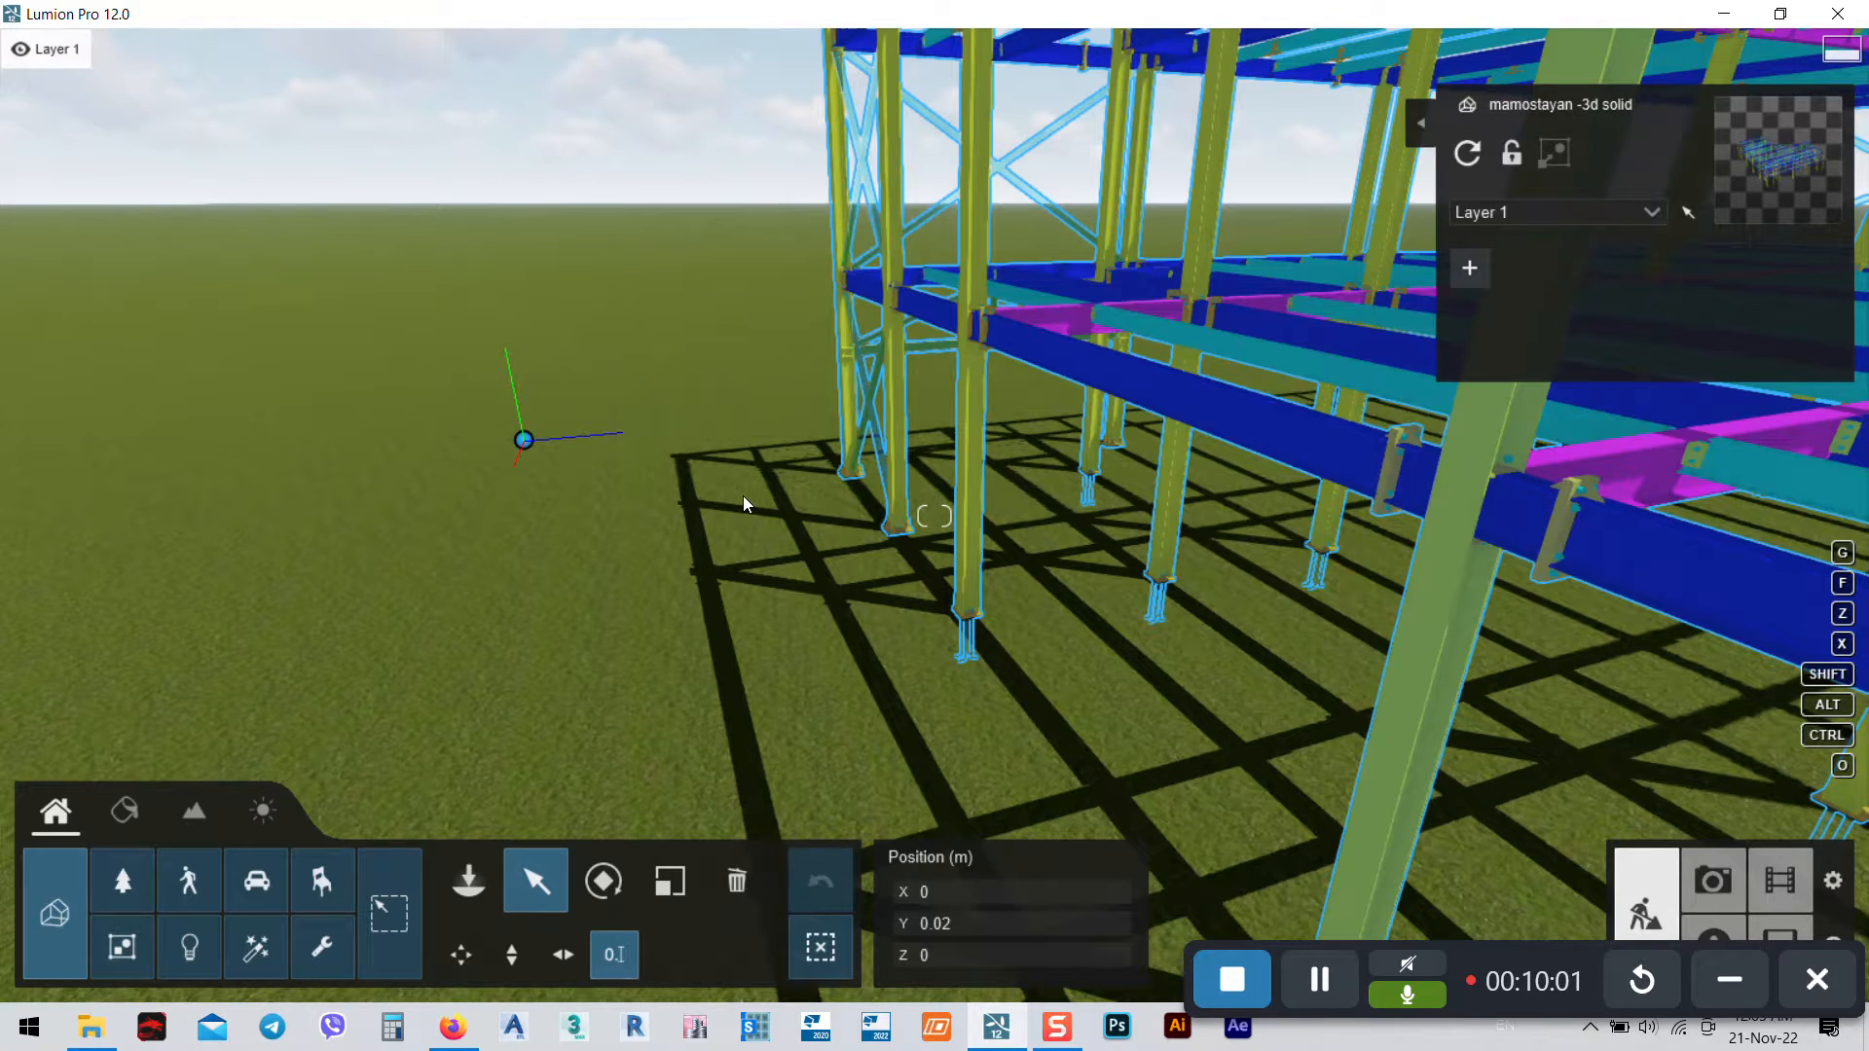
right_click_drag(722, 403, 847, 419)
key("w")
key("w")
right_click_drag(939, 570, 939, 643)
key("w")
key("w")
key("d")
right_click_drag(934, 516, 964, 395)
key("s")
key("a")
key("e")
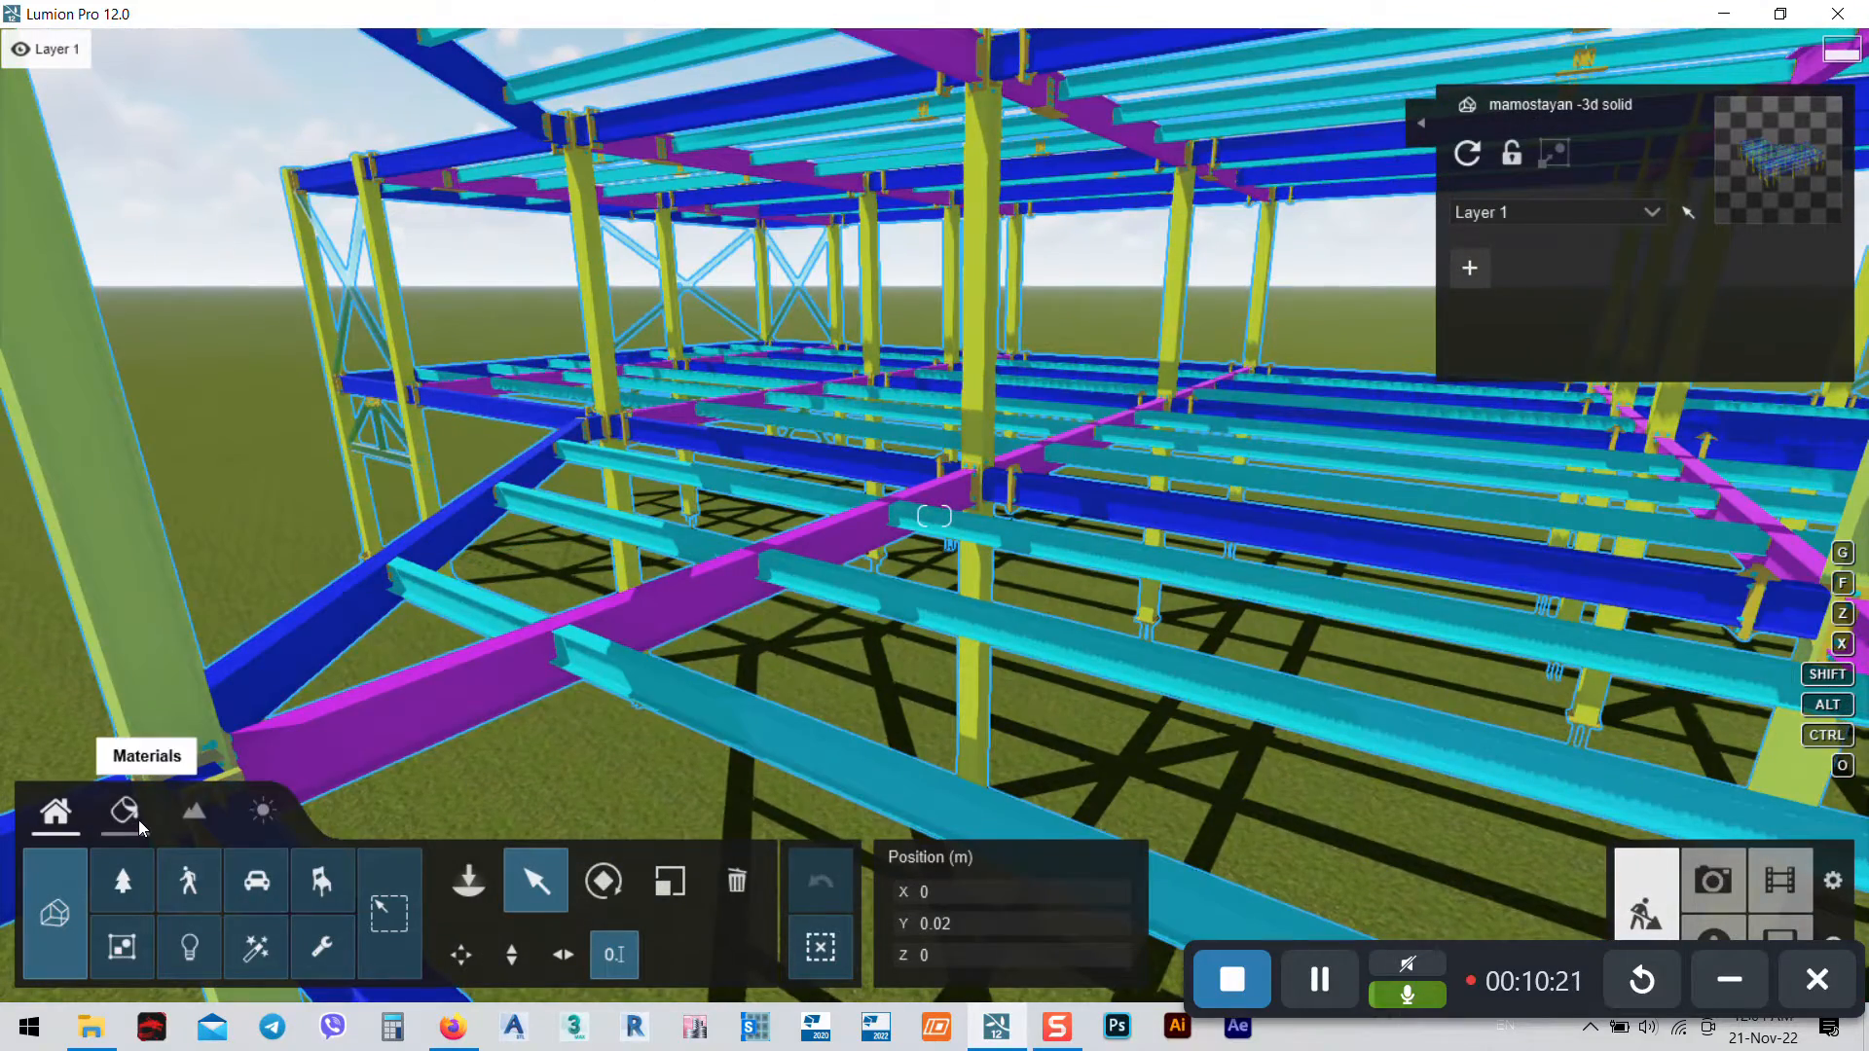
Assign the Color material to the cyan secondary beams of the imported model
left_click(138, 820)
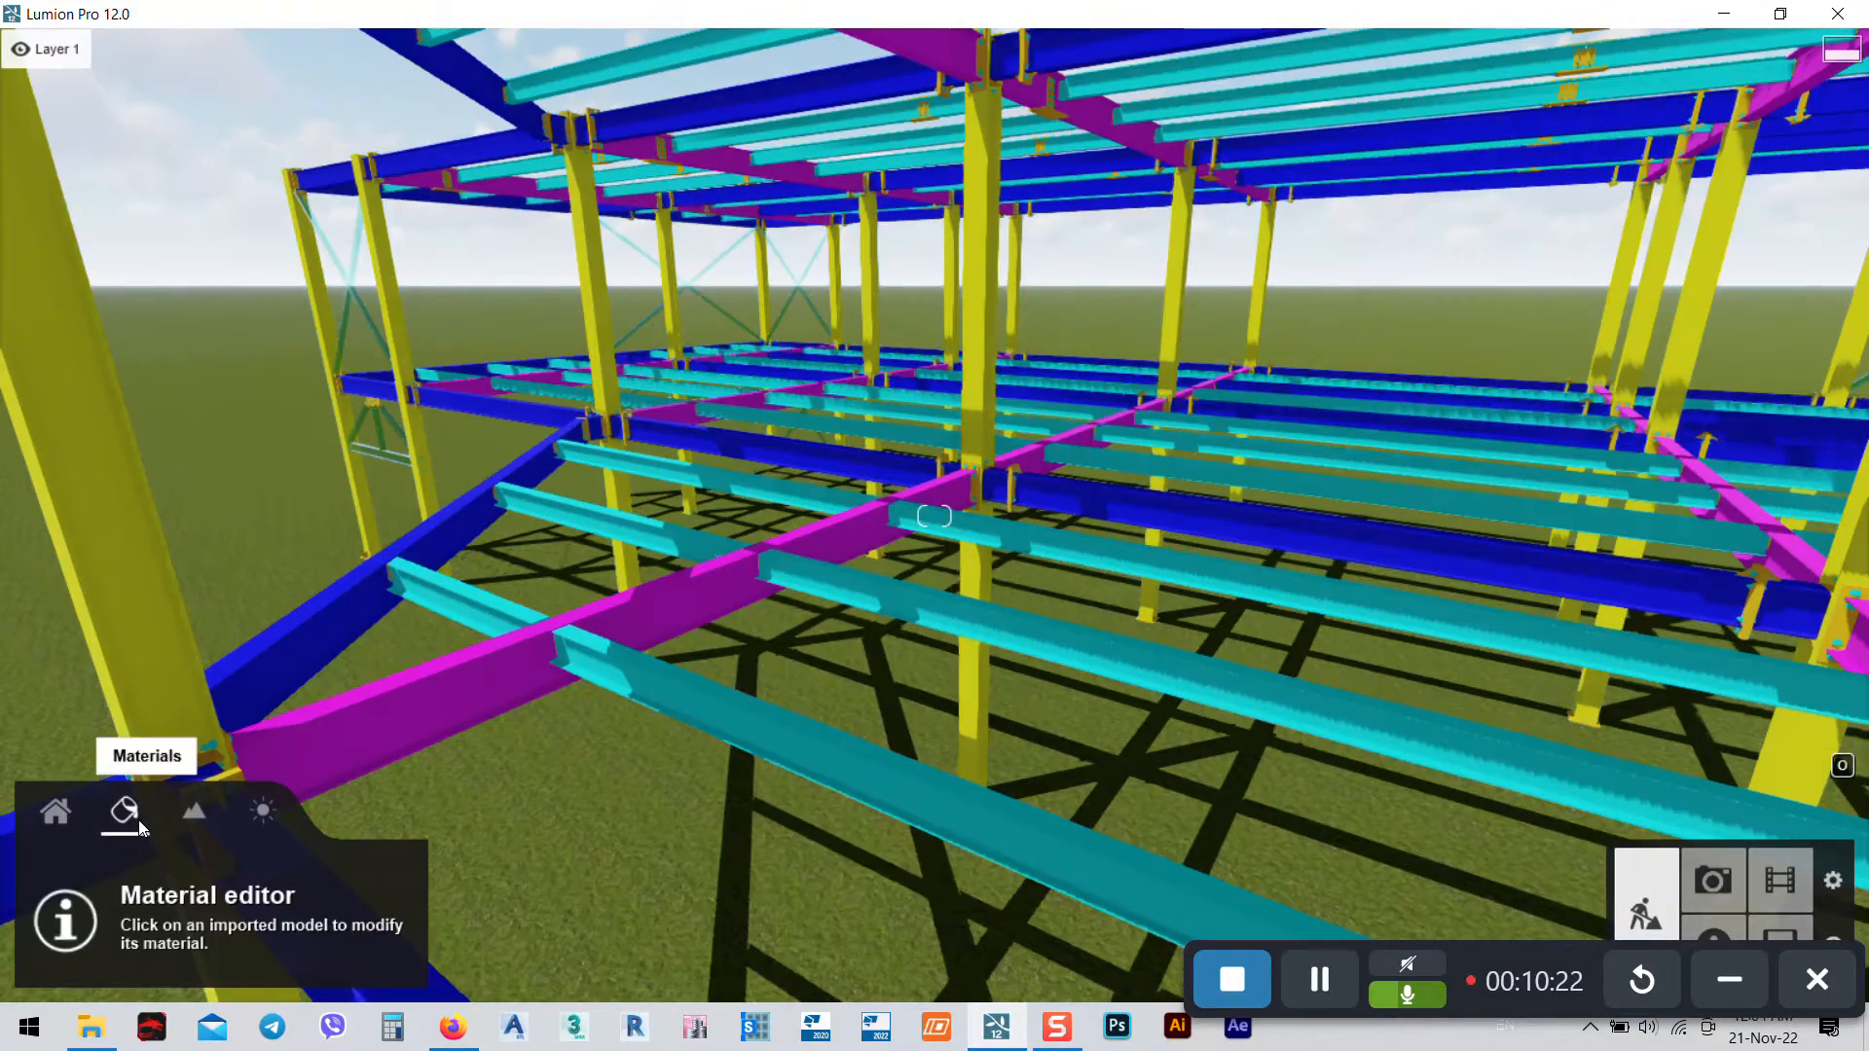
left_click(885, 600)
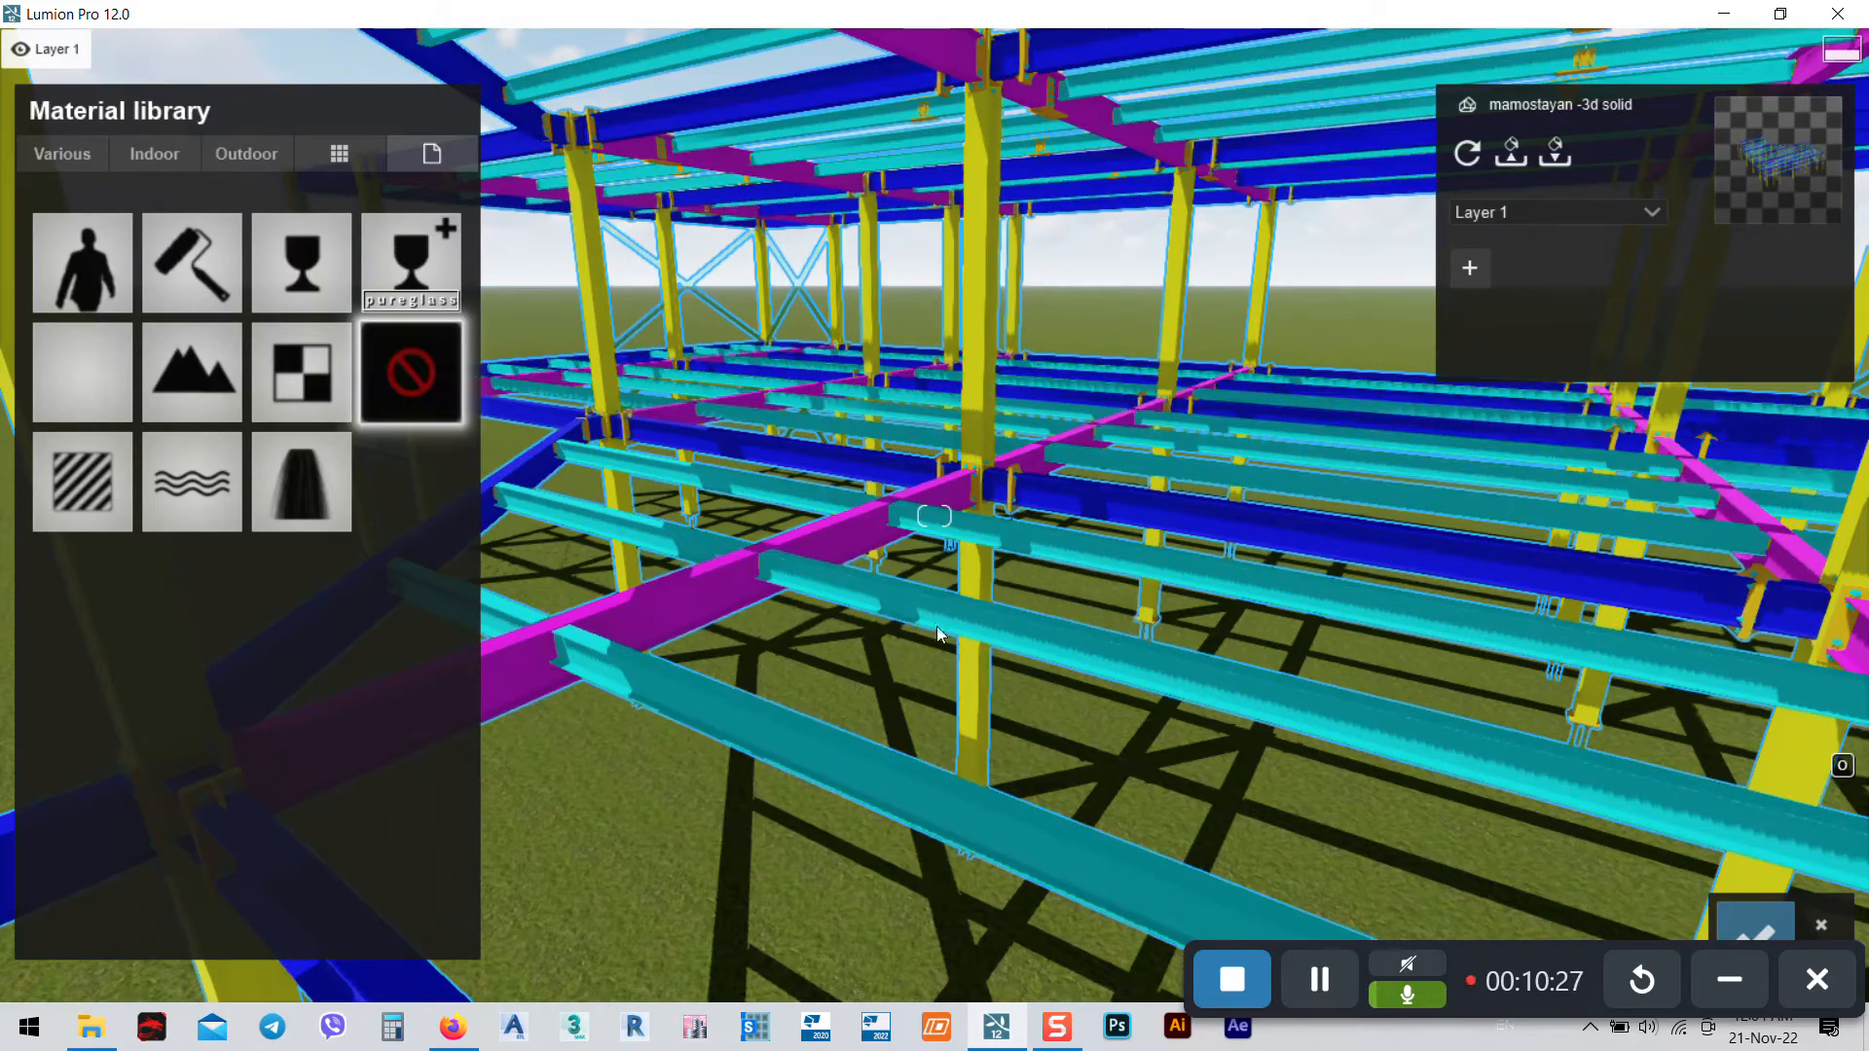
left_click(194, 257)
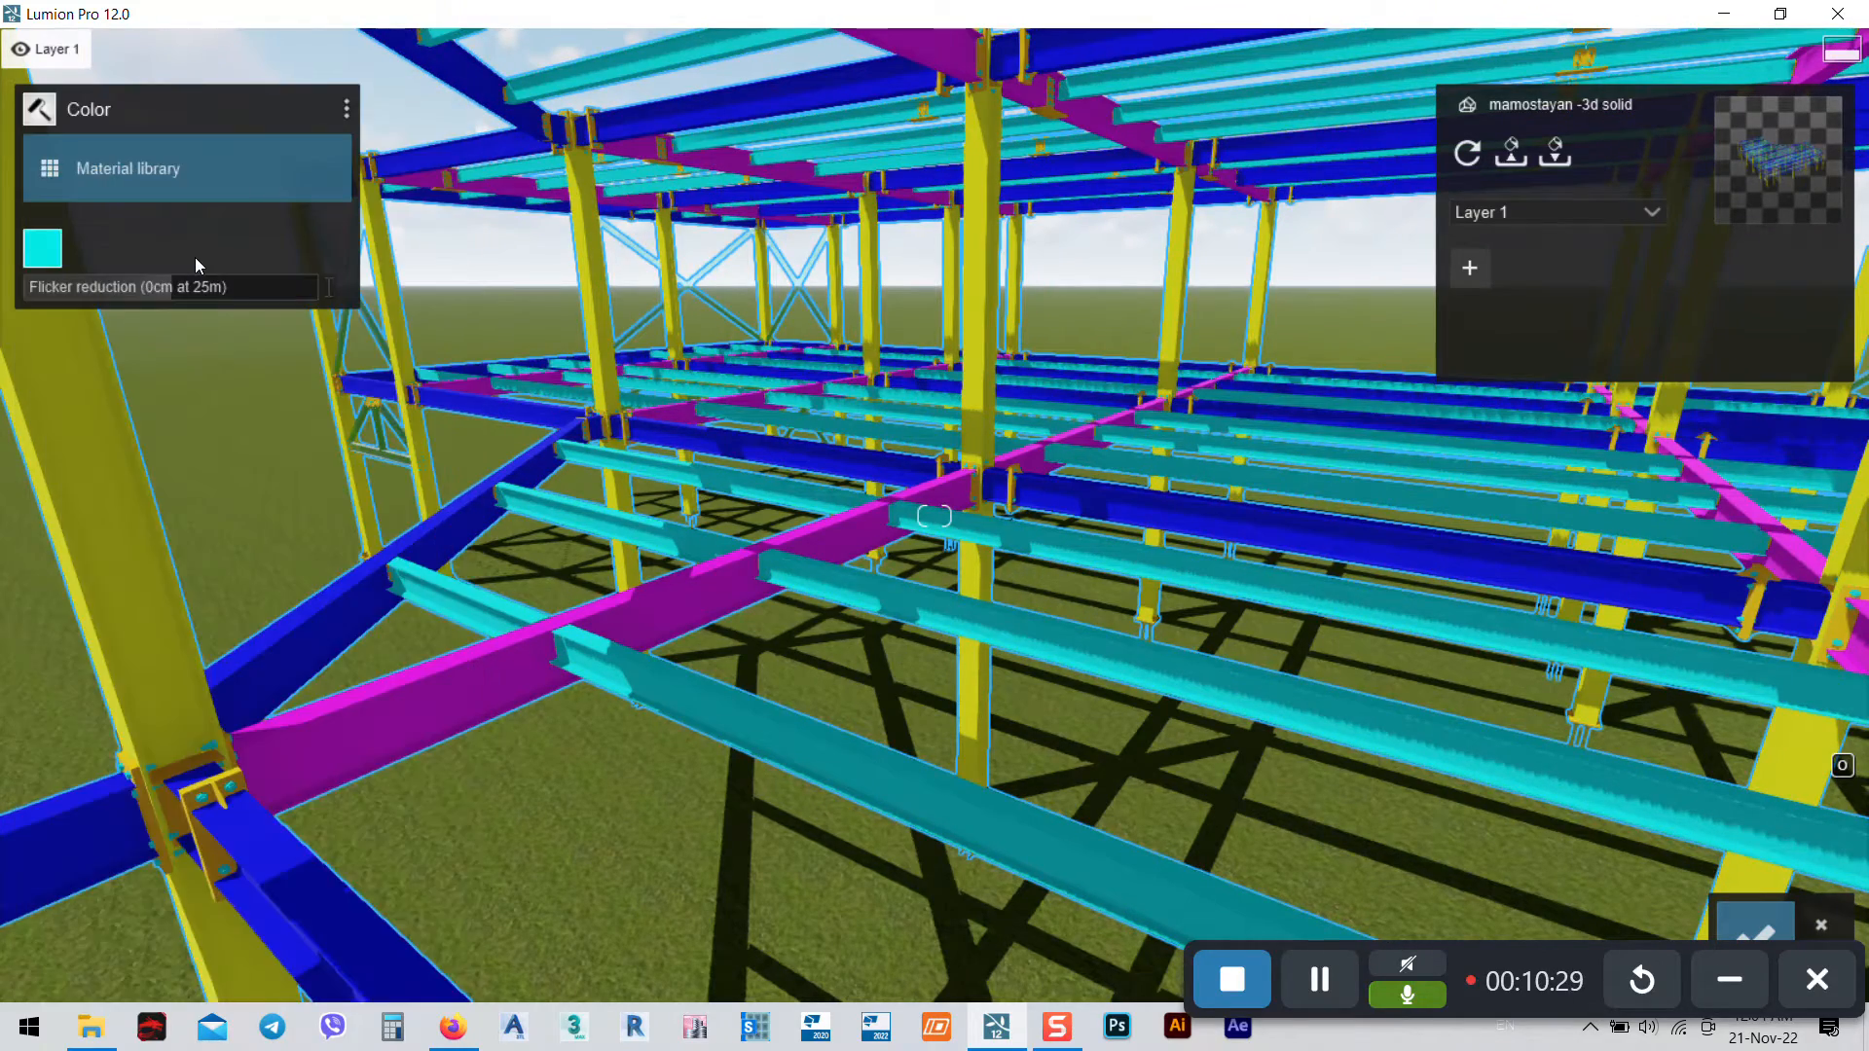
left_click(50, 177)
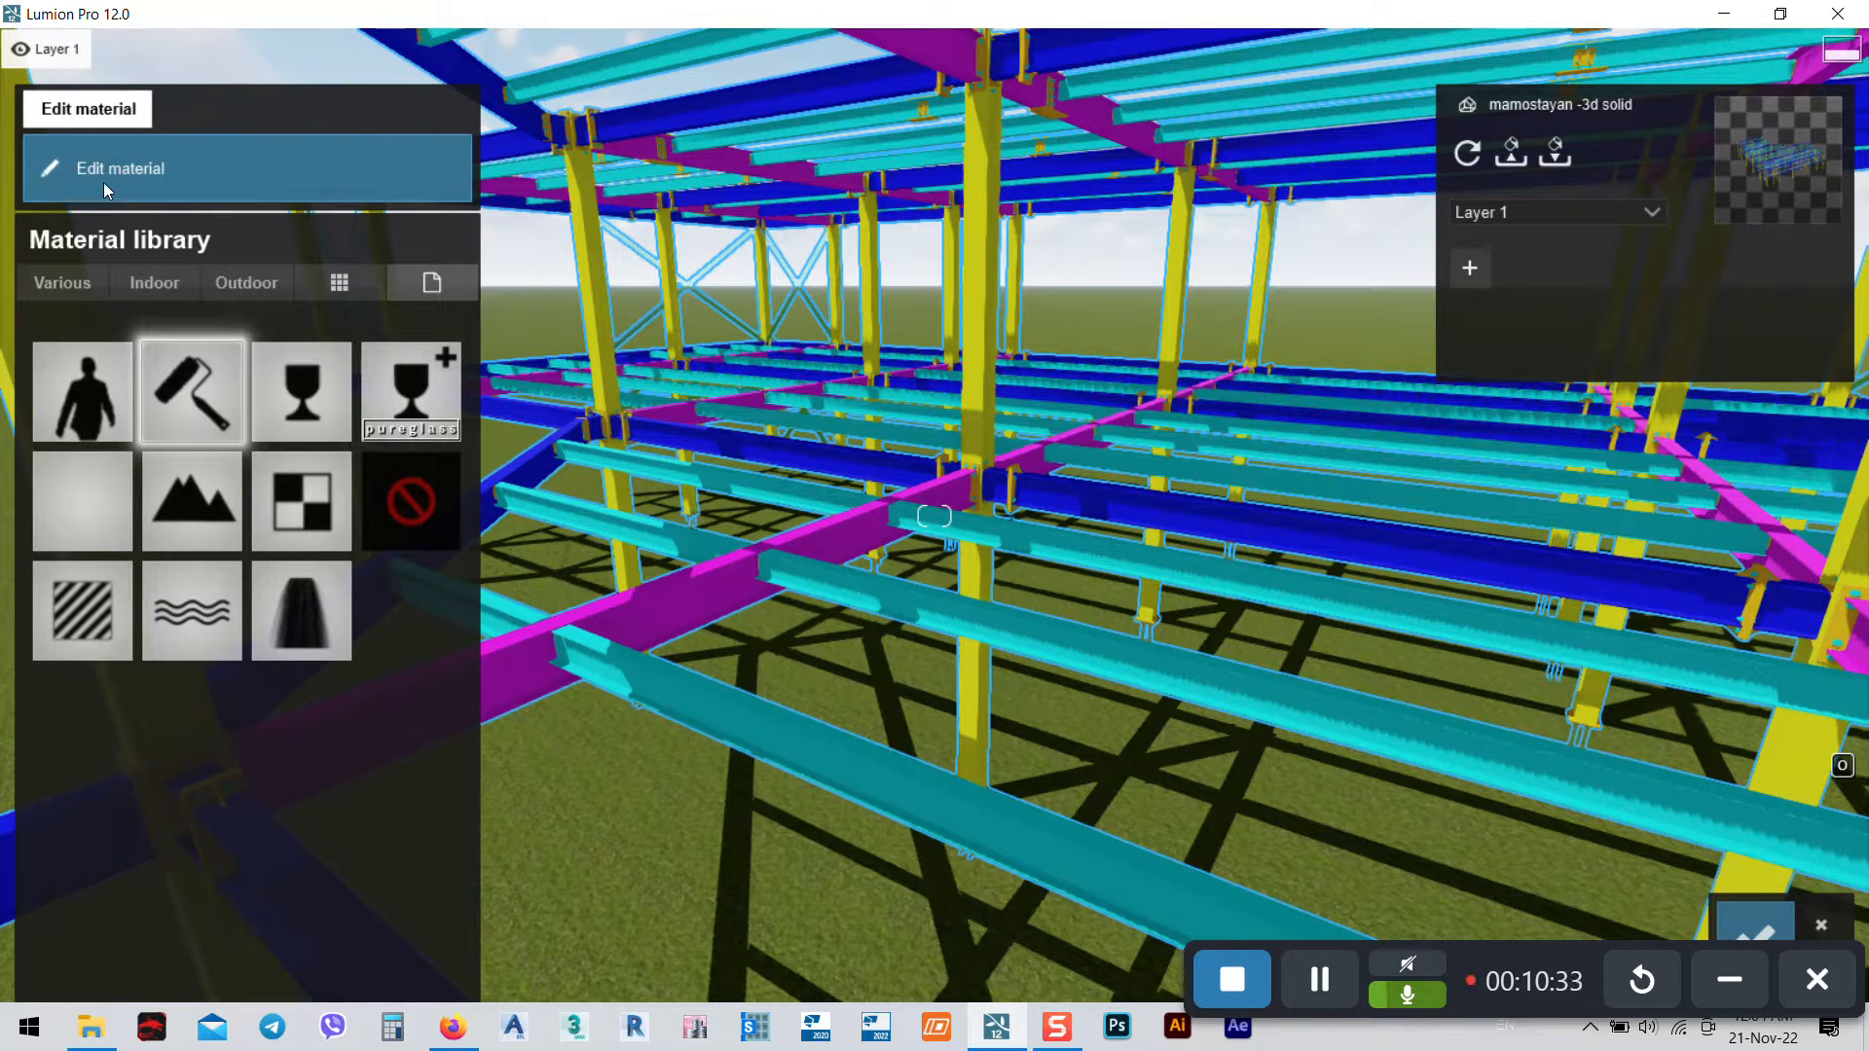
left_click(177, 413)
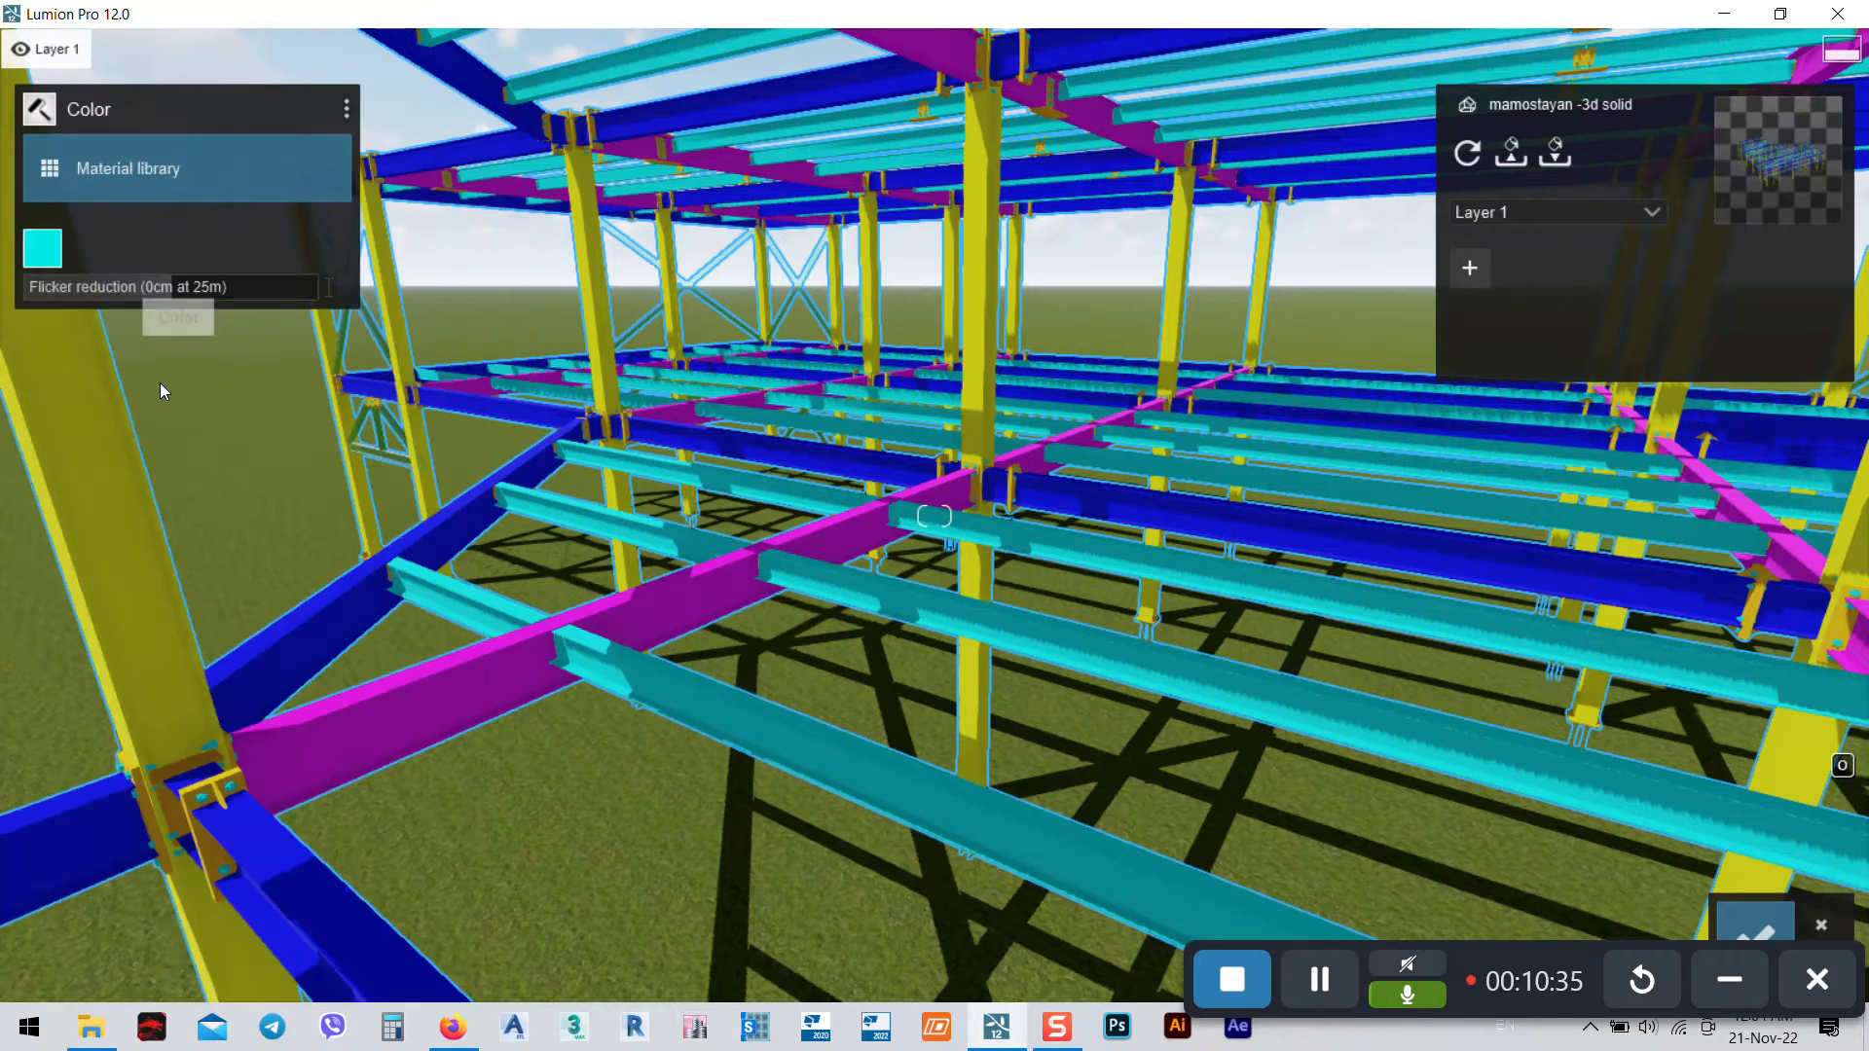
Try a dark grey shade from the RAL Grey range on the cyan secondary beams
left_click(43, 249)
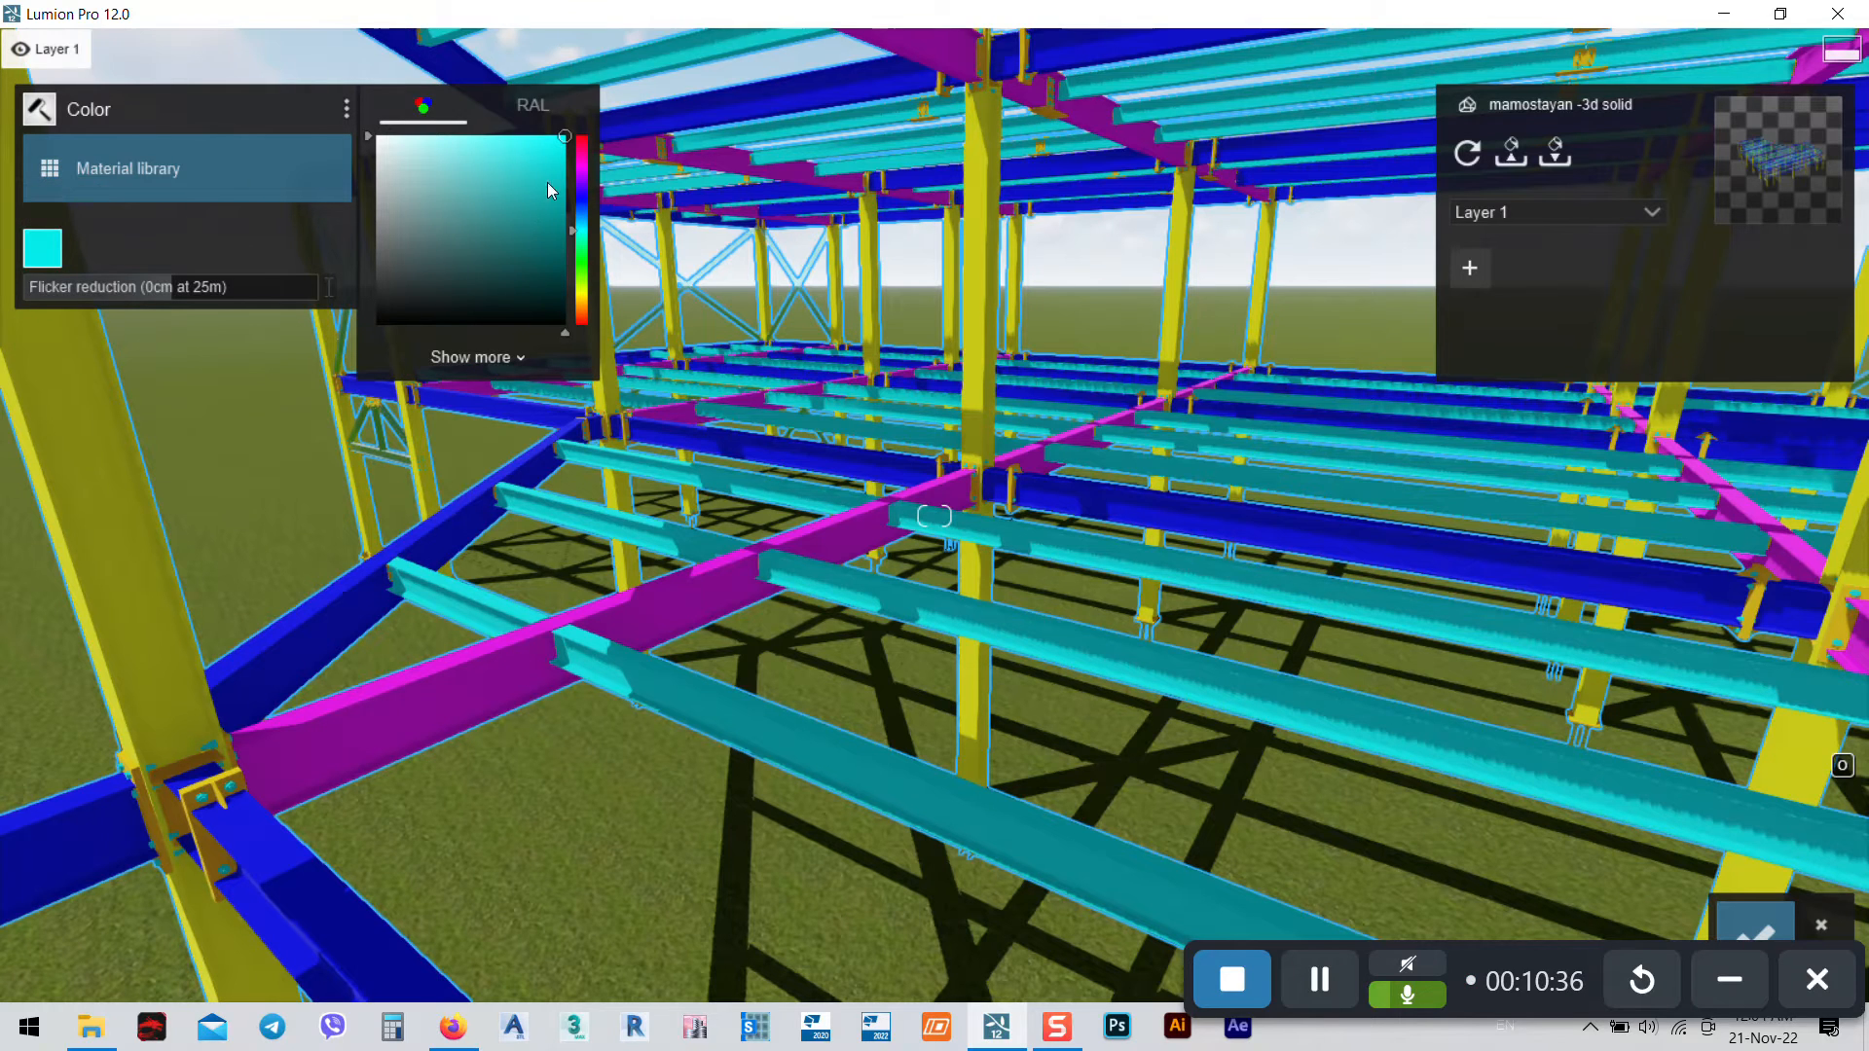
left_click(530, 106)
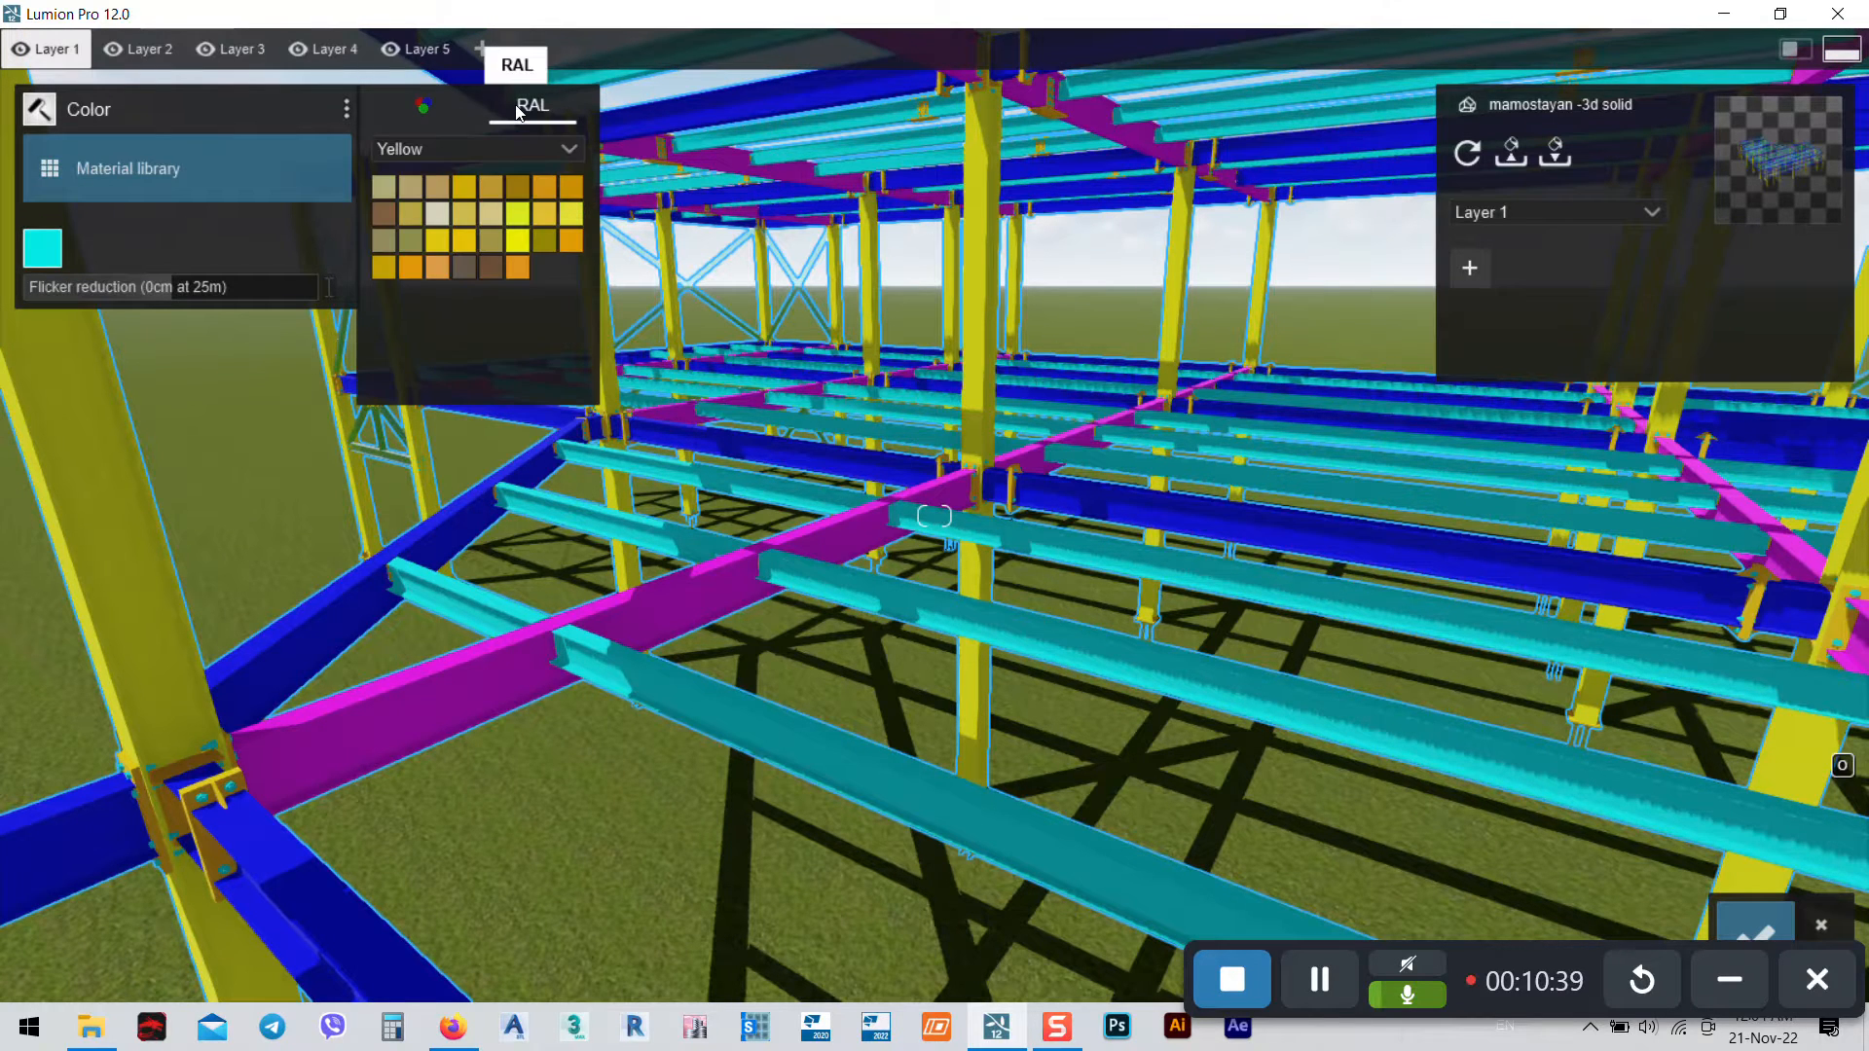
left_click(569, 147)
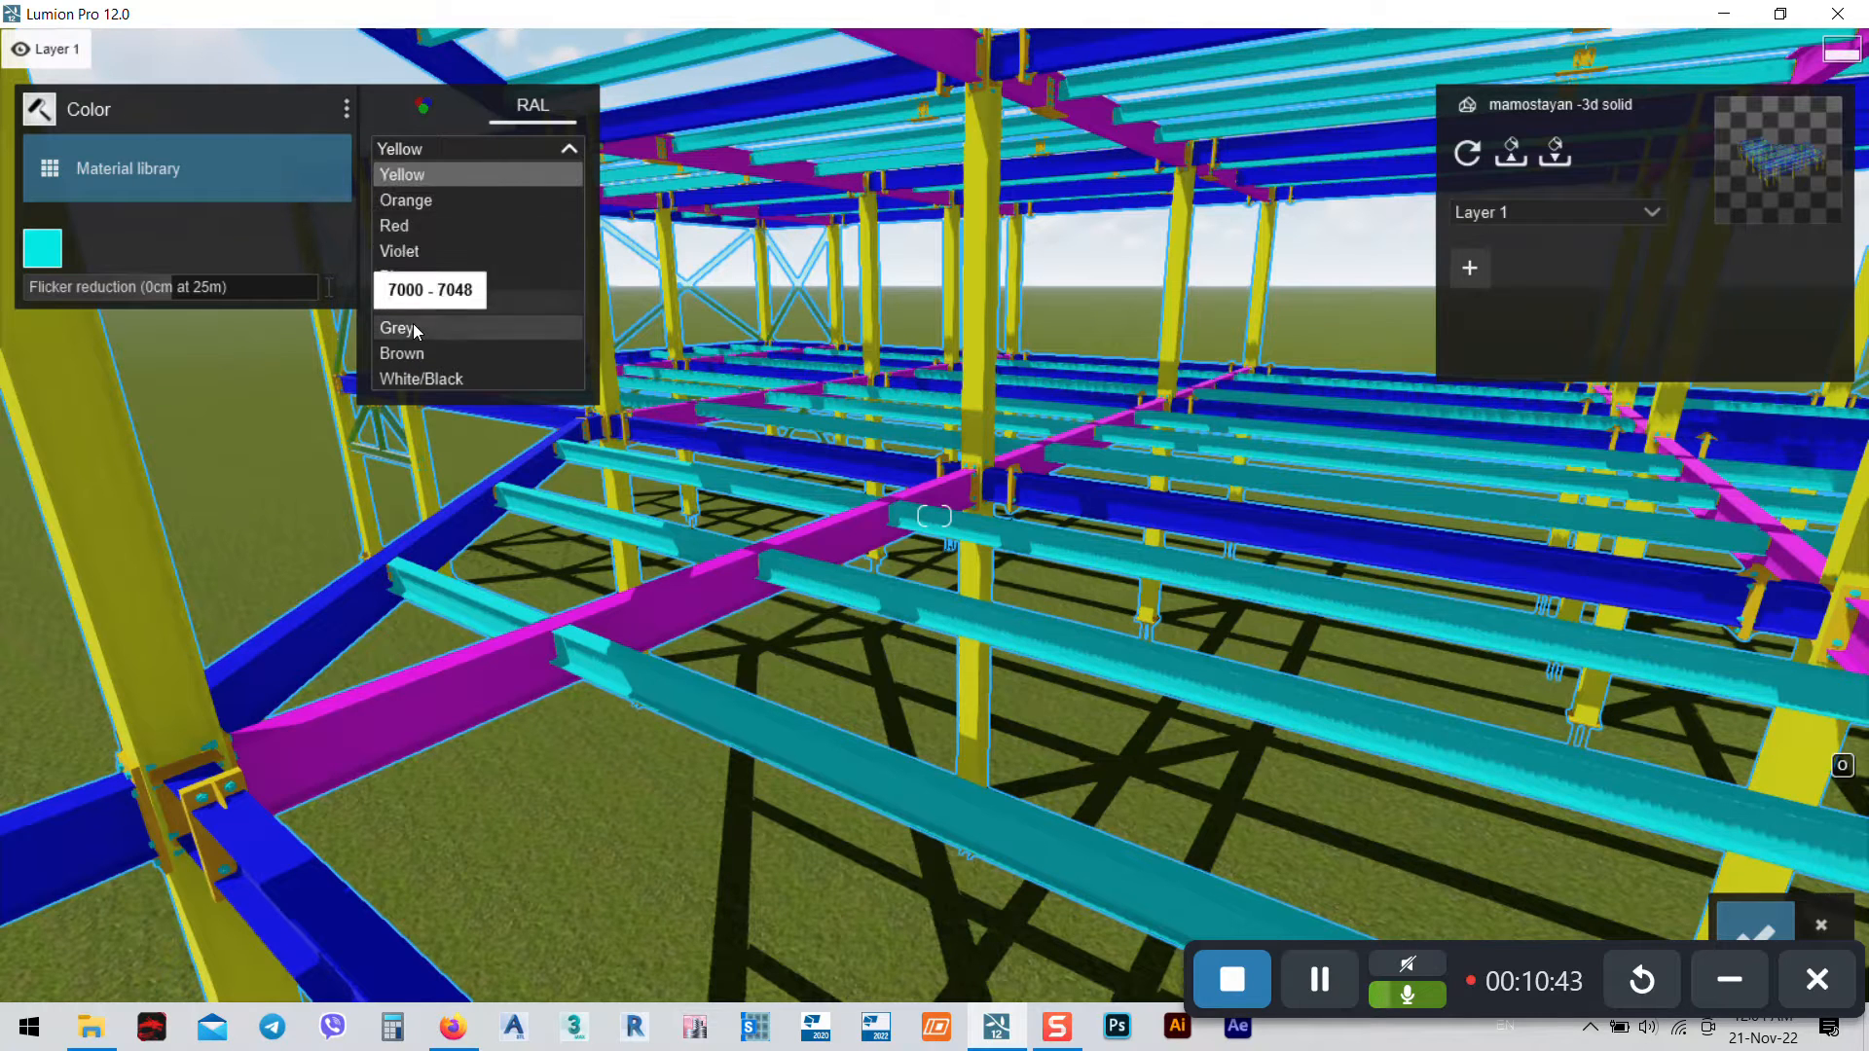
left_click(394, 303)
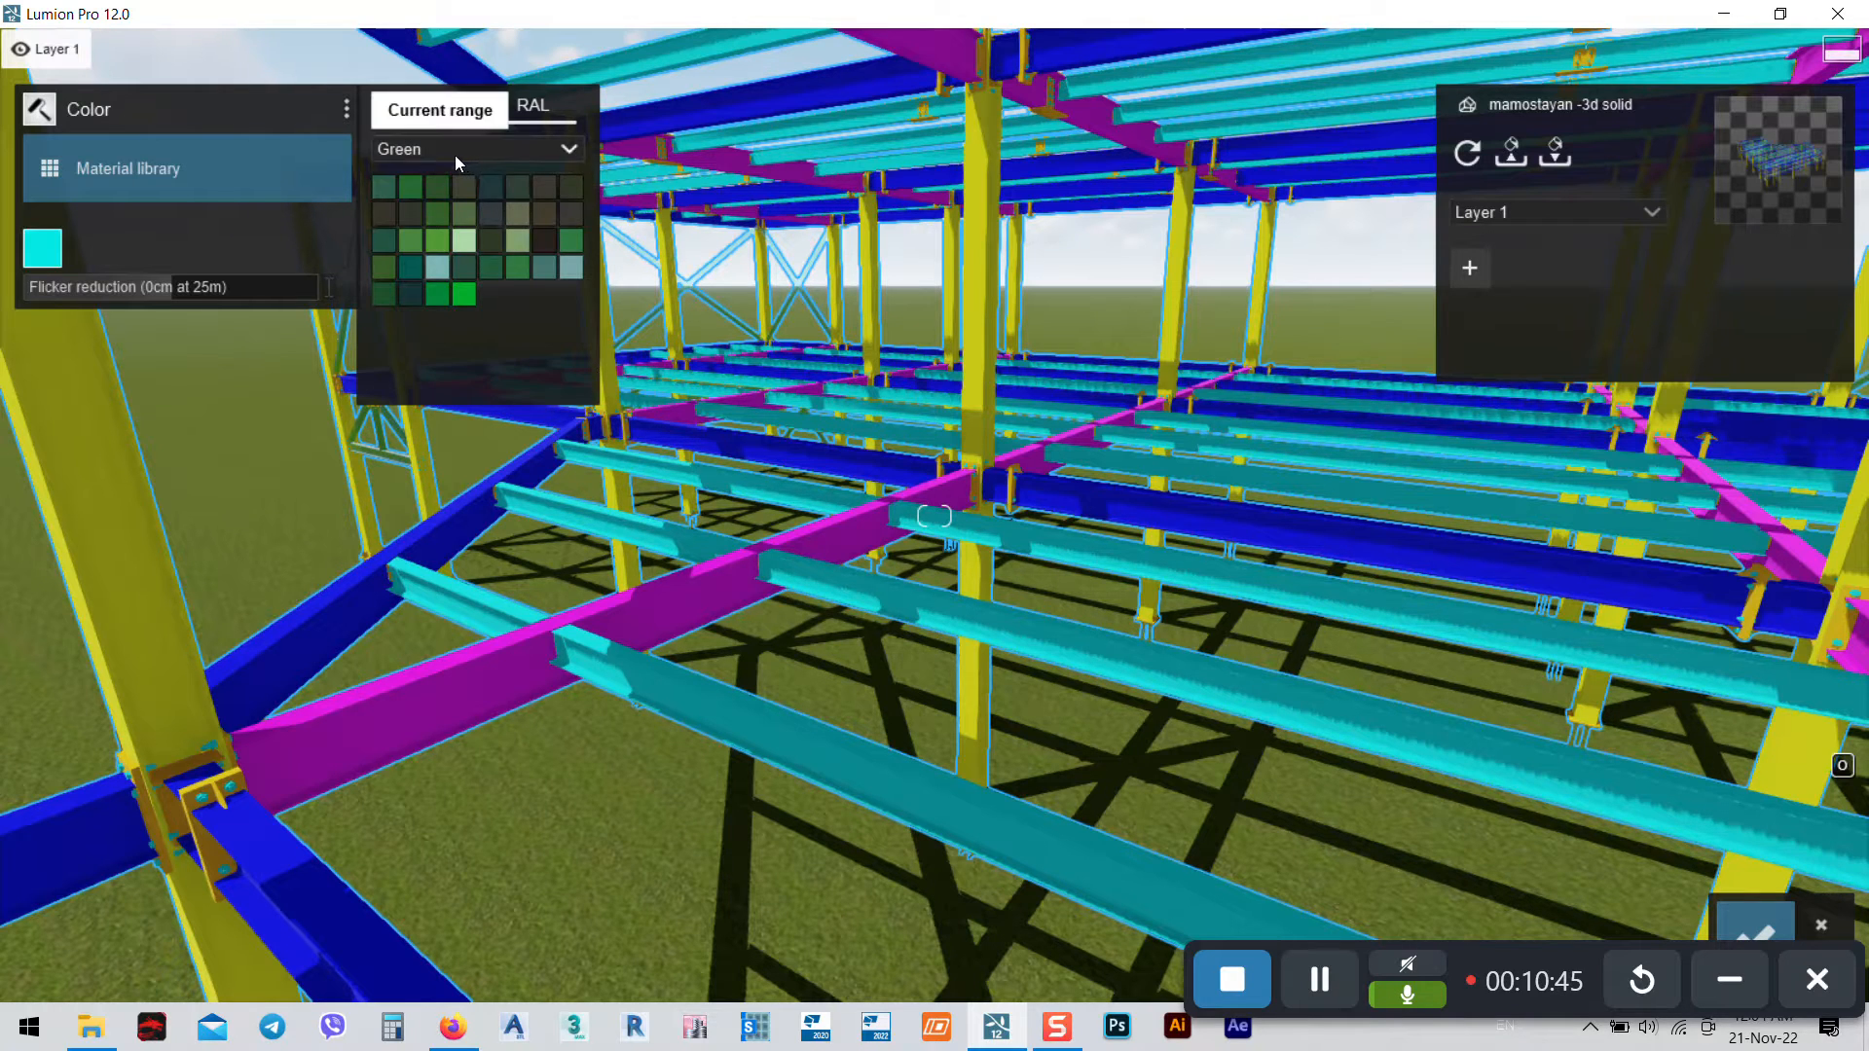
left_click(455, 156)
left_click(428, 323)
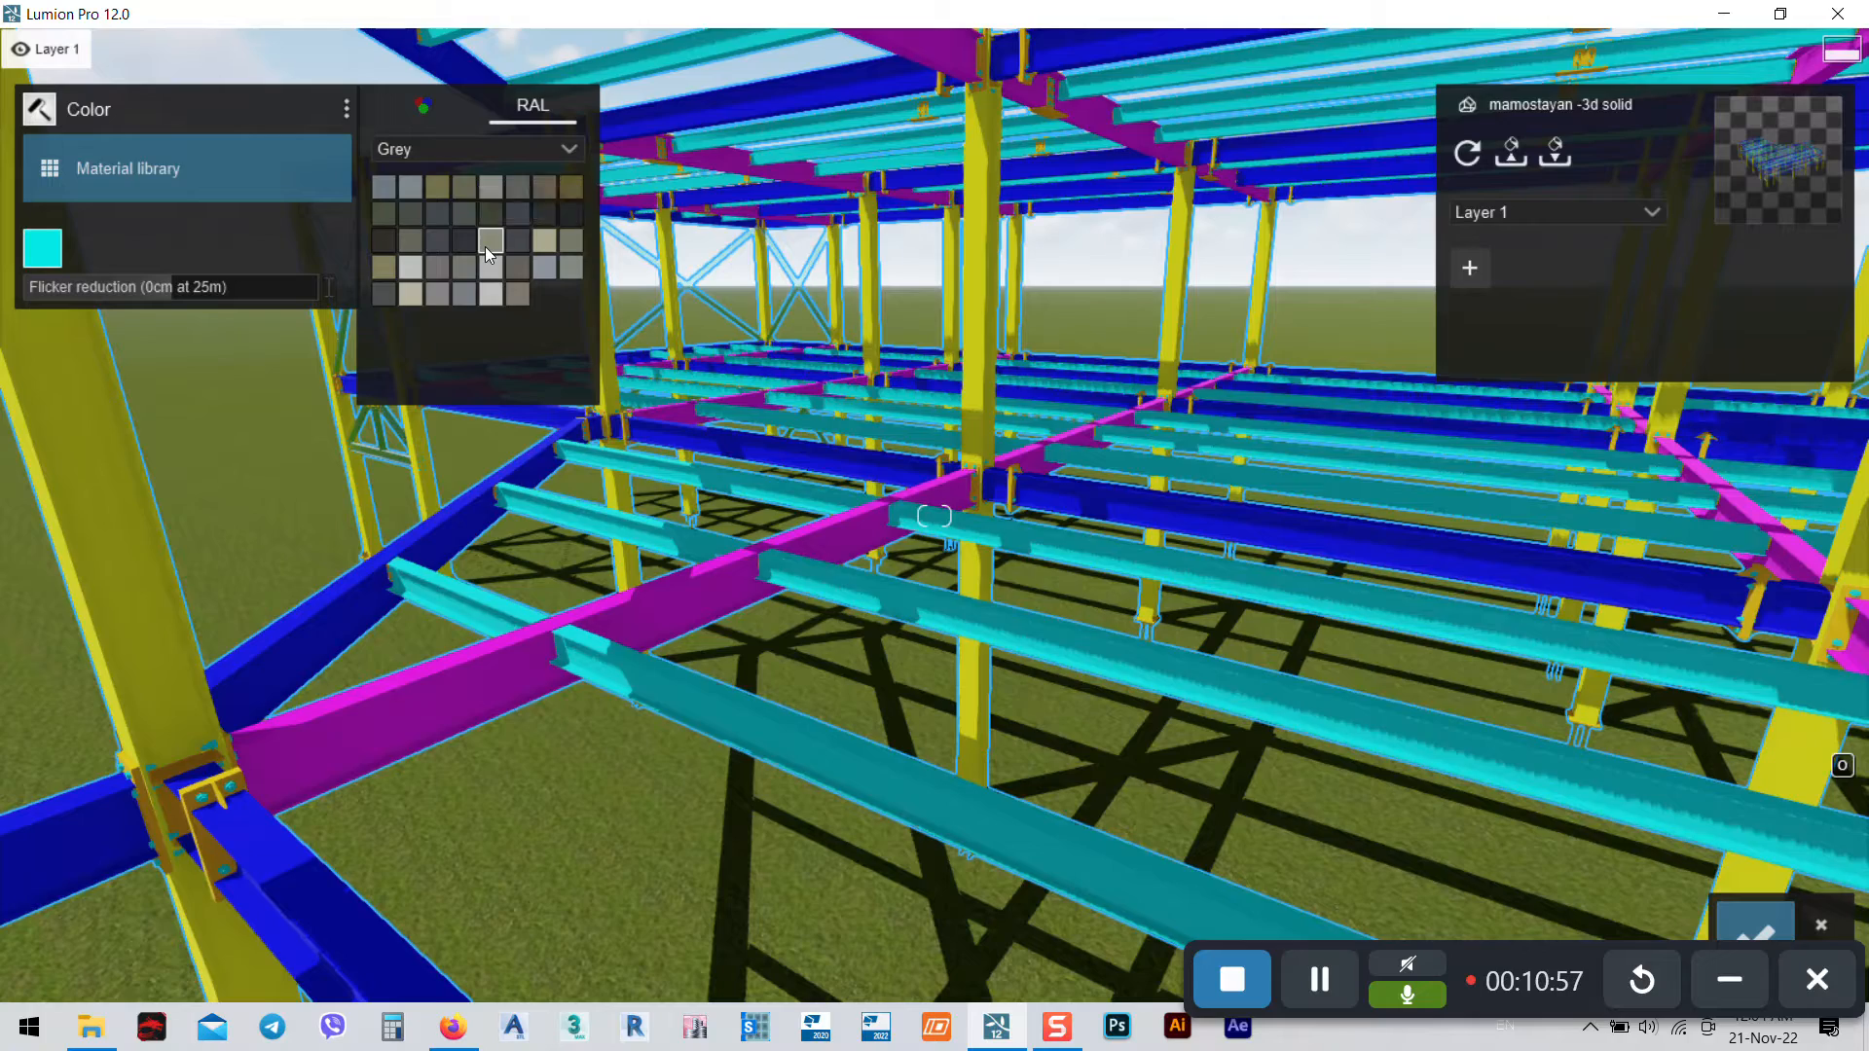
left_click(484, 247)
left_click(517, 241)
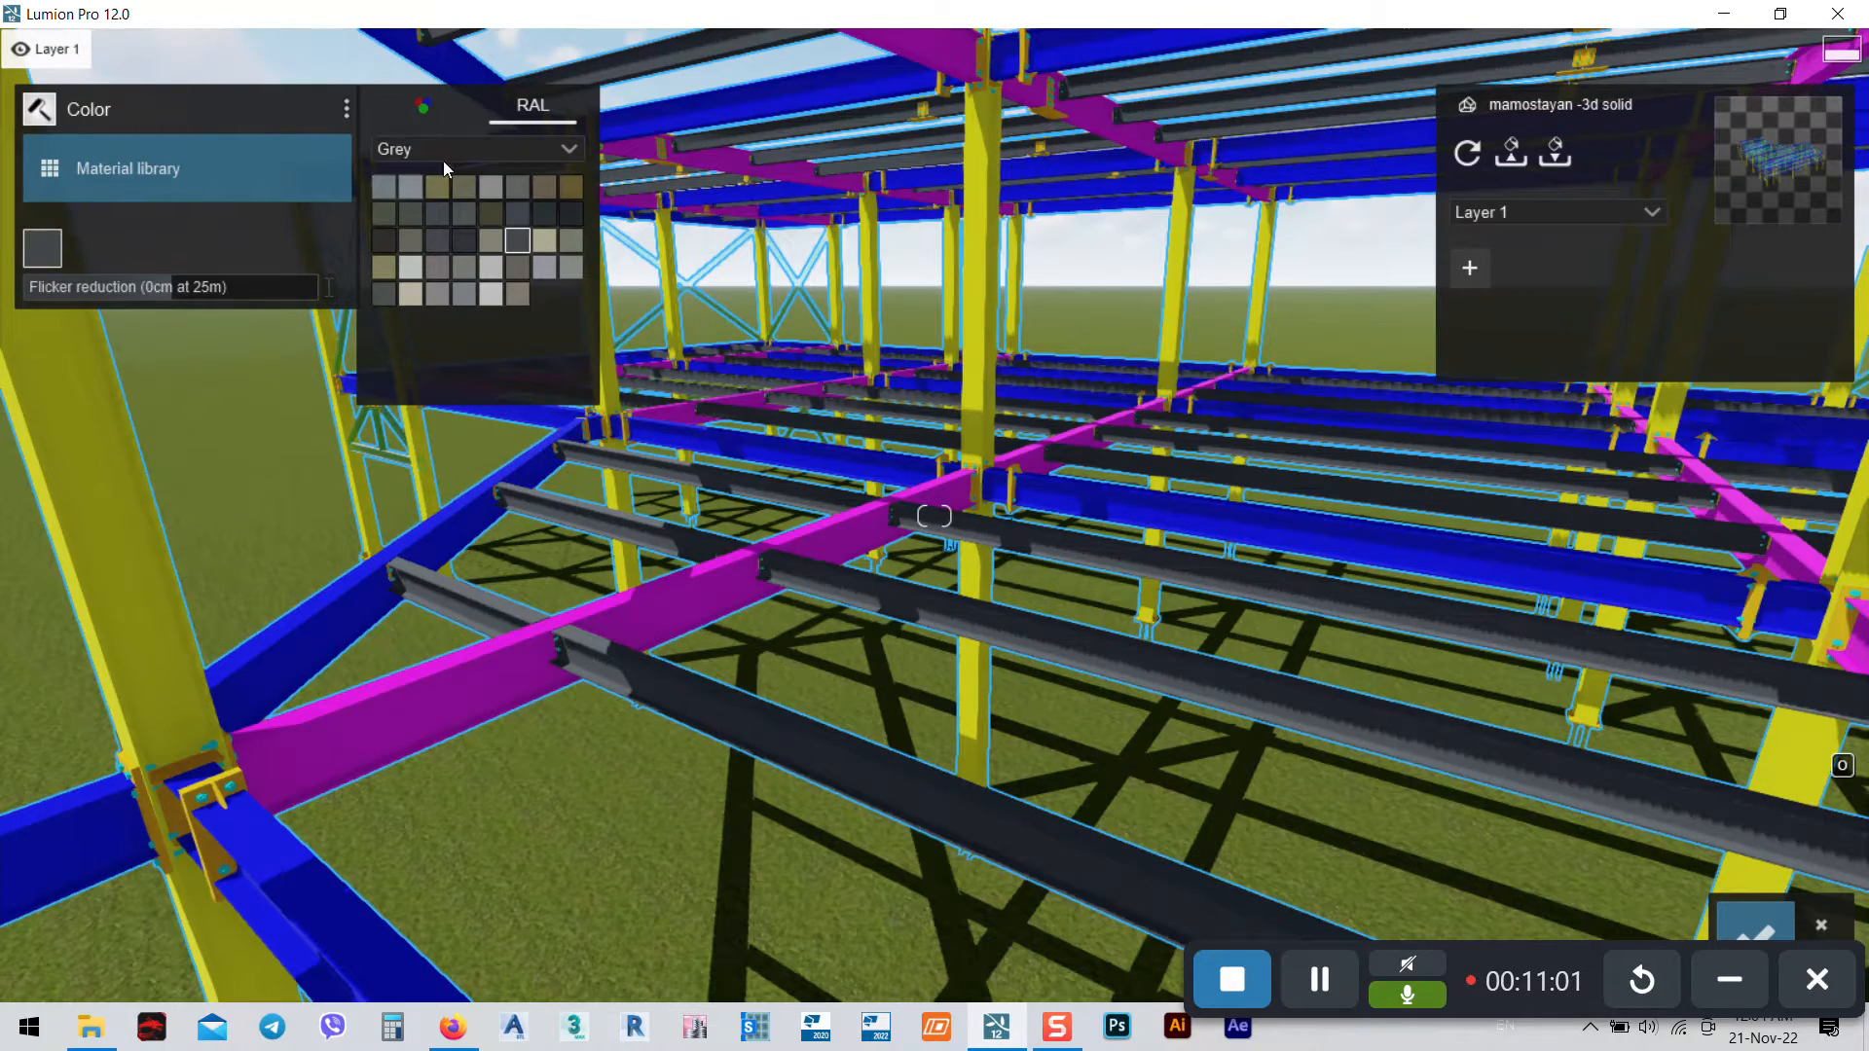
Set the secondary beams' color to RAL 5012 from the Blue range
left_click(451, 154)
left_click(456, 379)
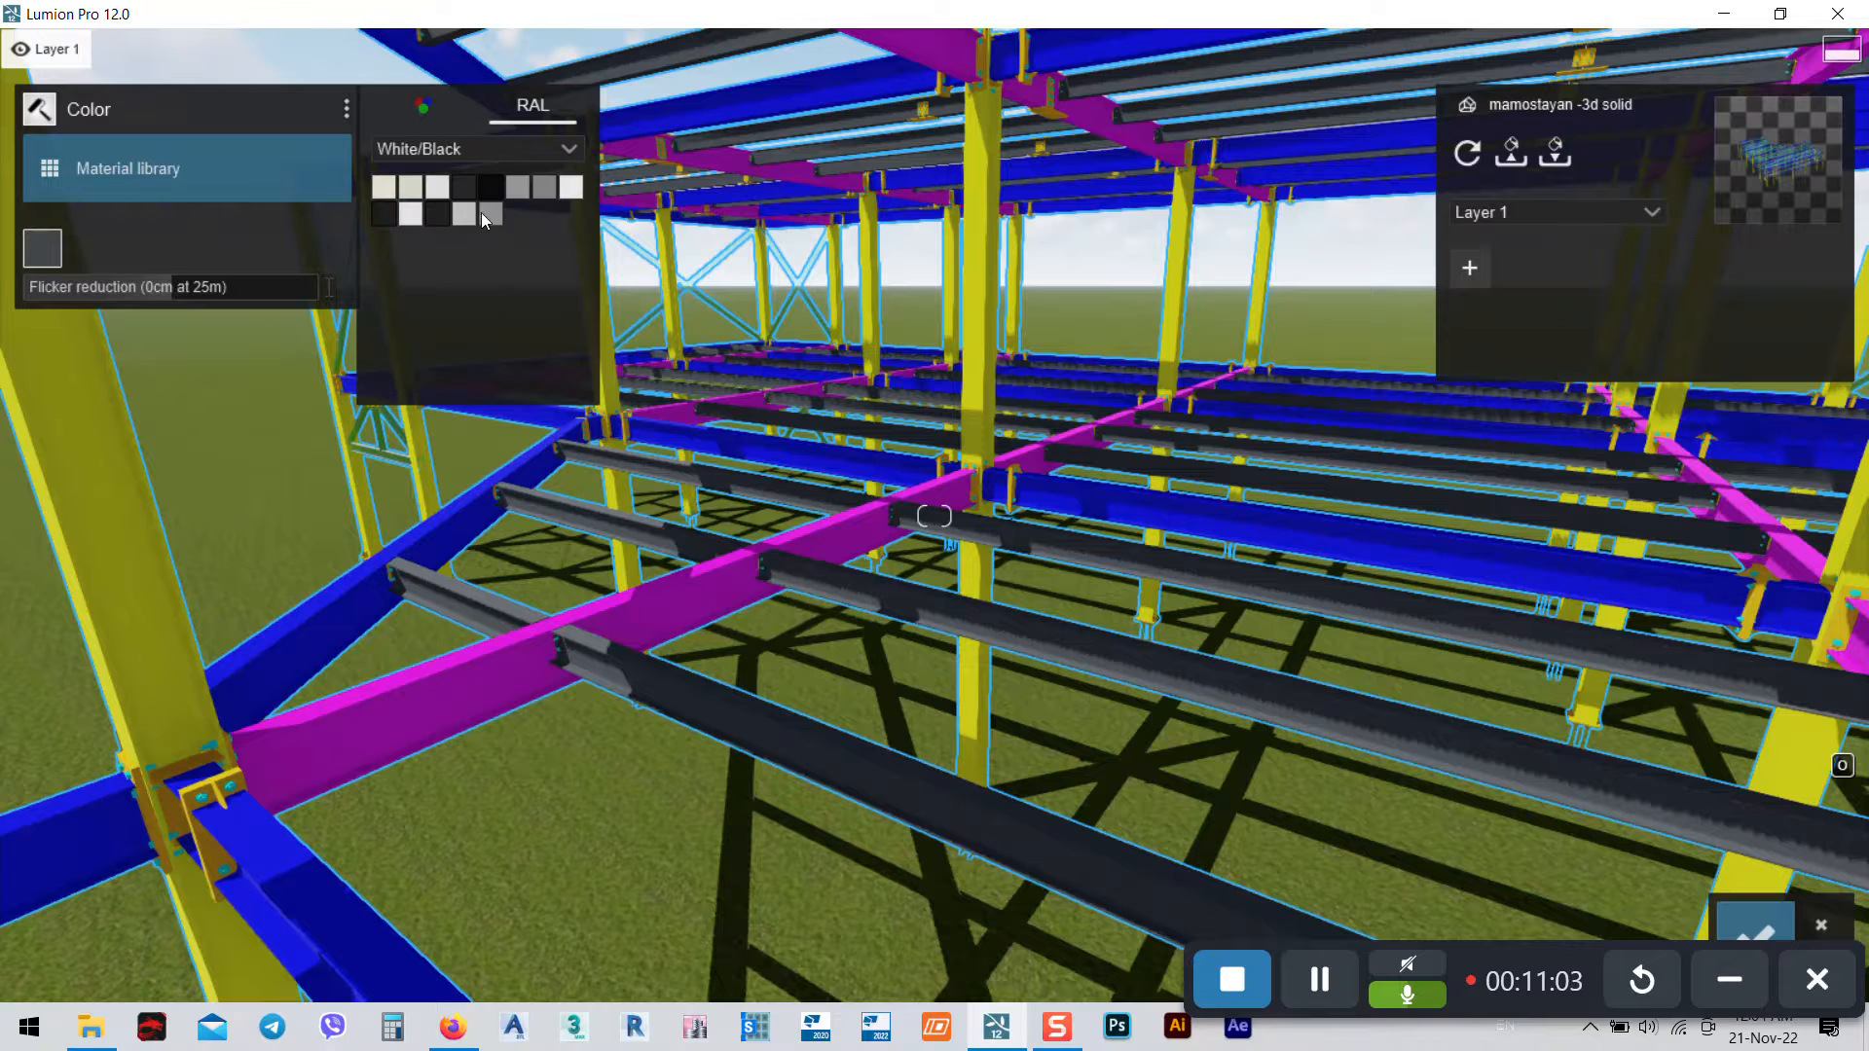
left_click(435, 149)
left_click(409, 275)
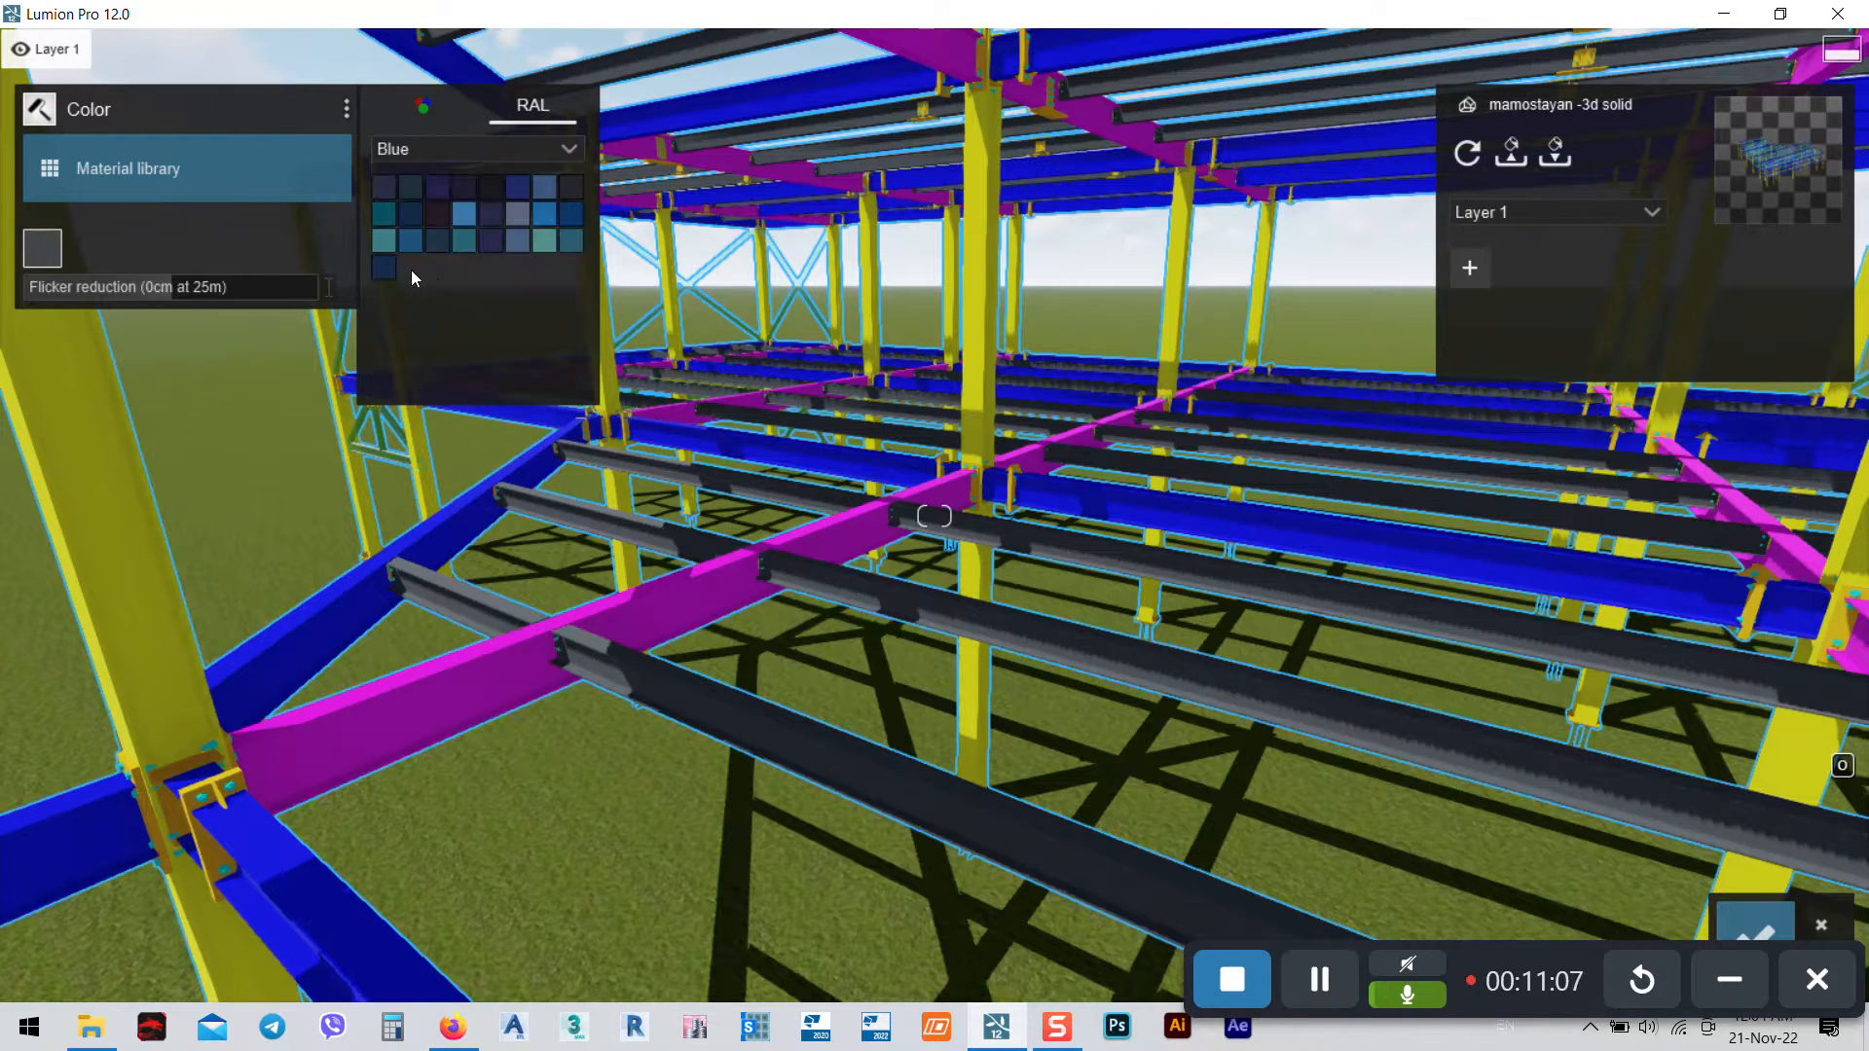
left_click(417, 234)
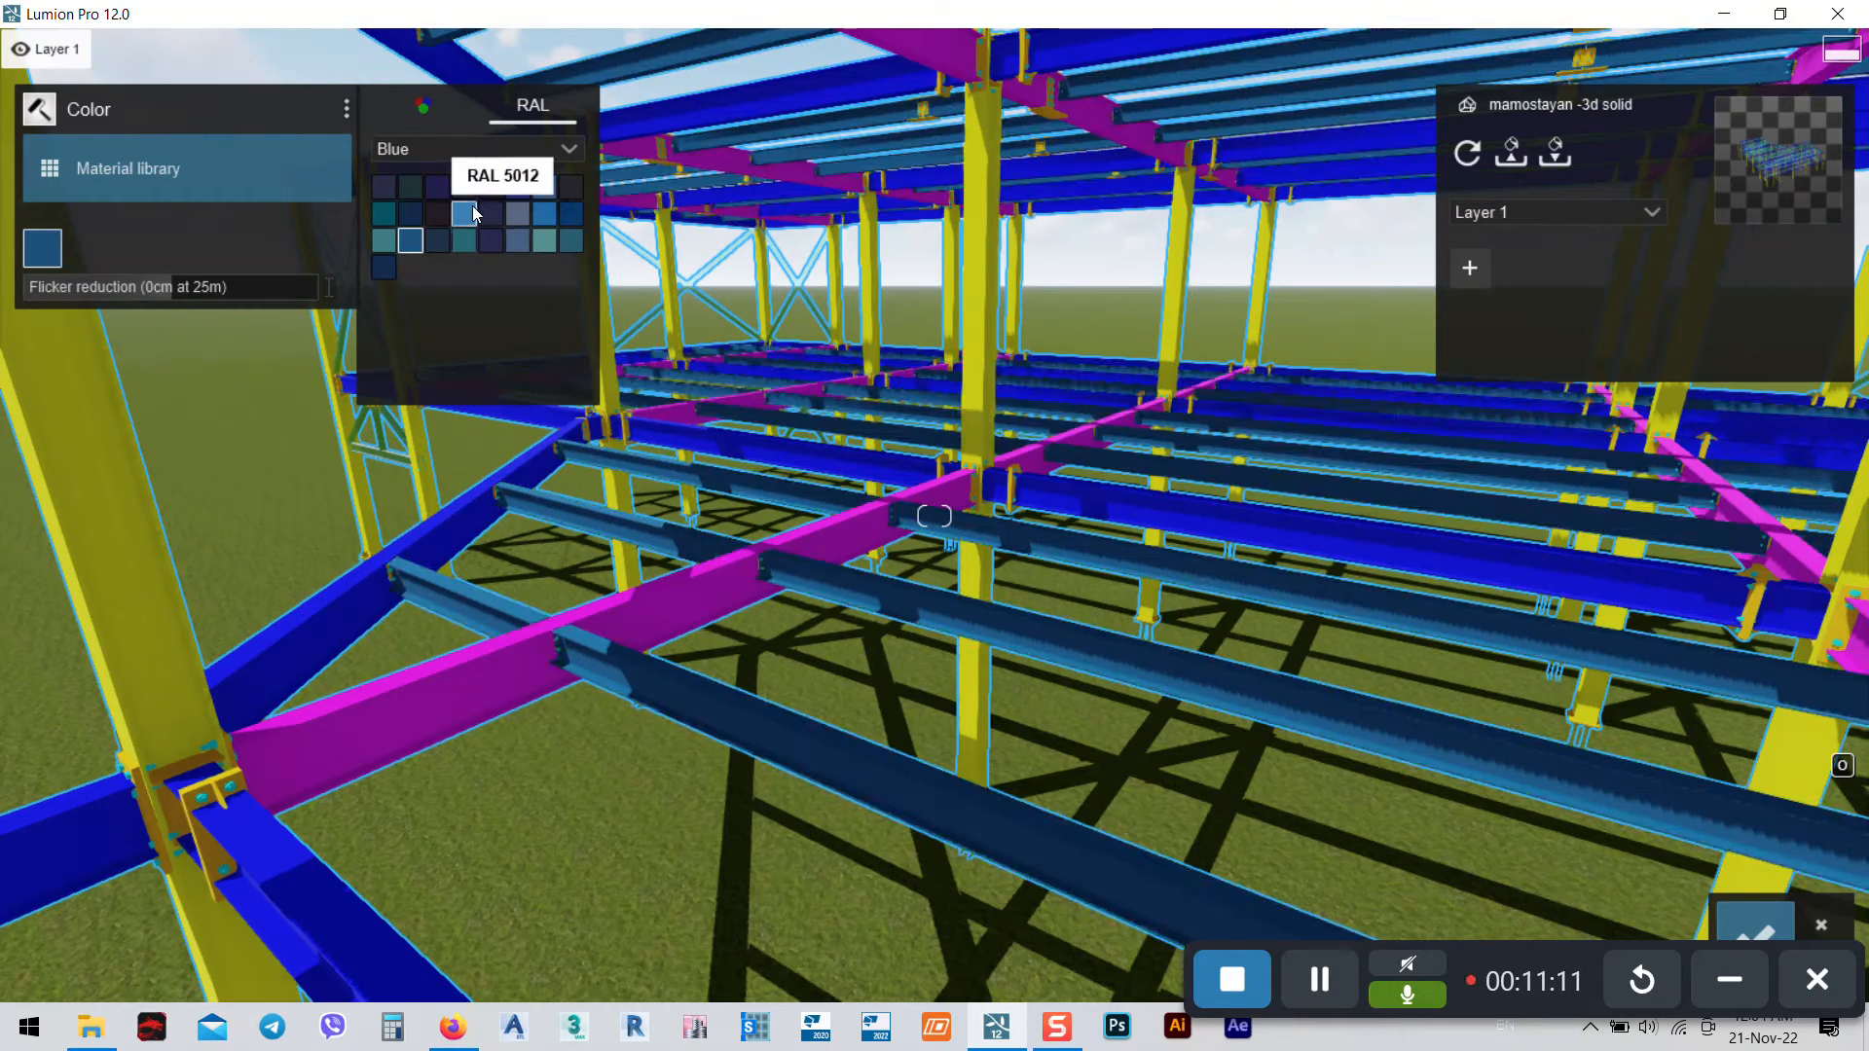
left_click(474, 209)
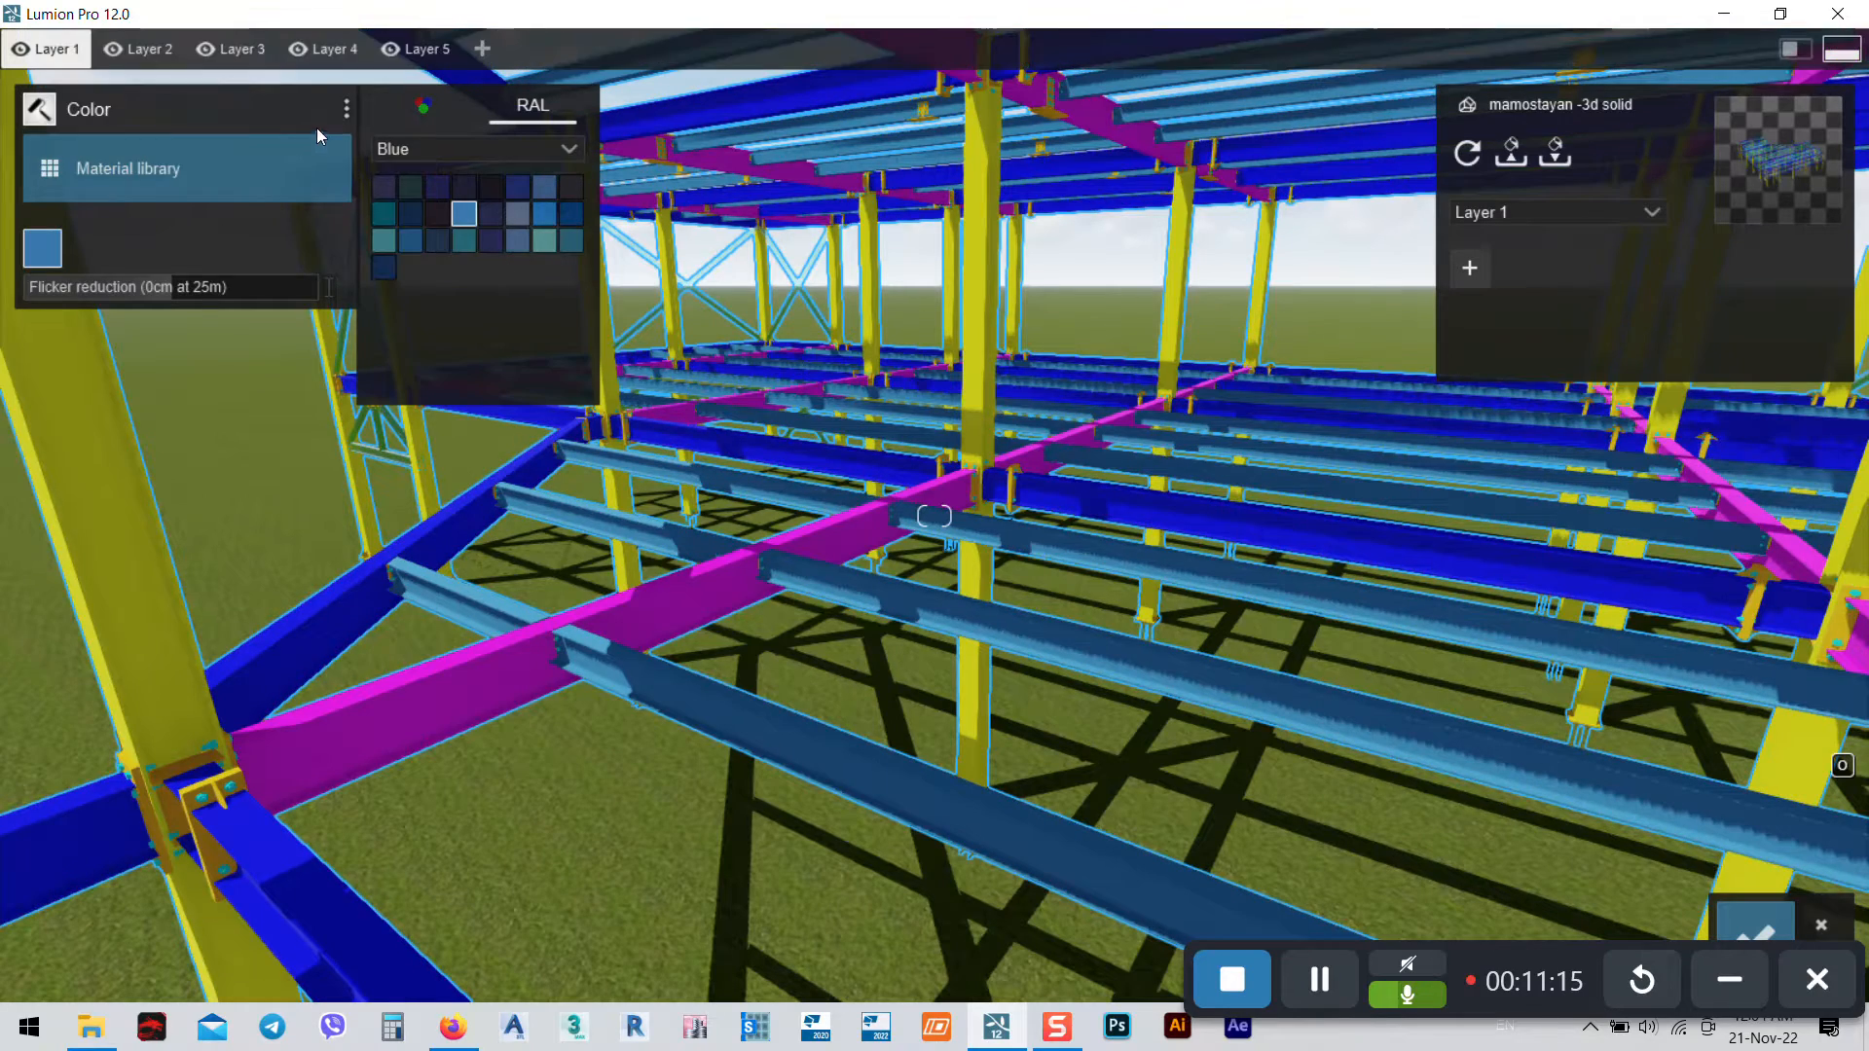
Copy the secondary beams' blue material, give the magenta beams the Color material, and paste the copied material onto them
left_click(346, 109)
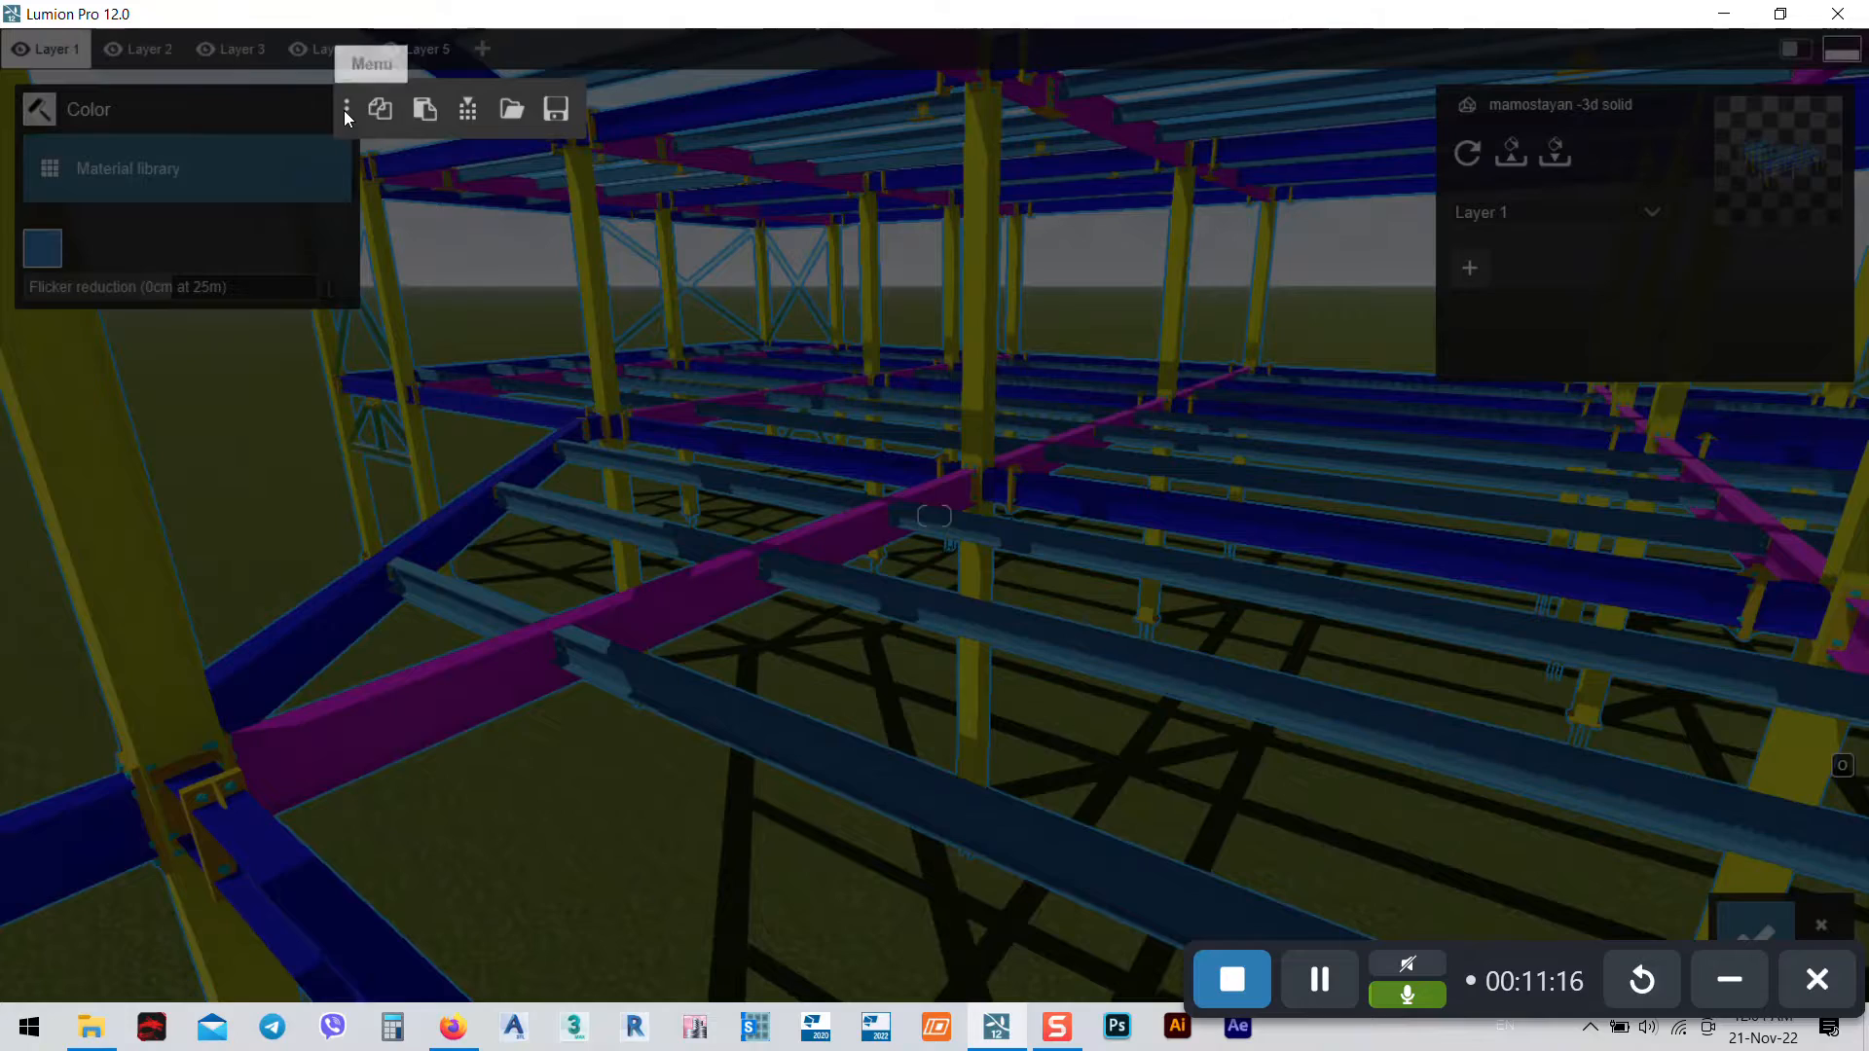
left_click(395, 121)
left_click(513, 669)
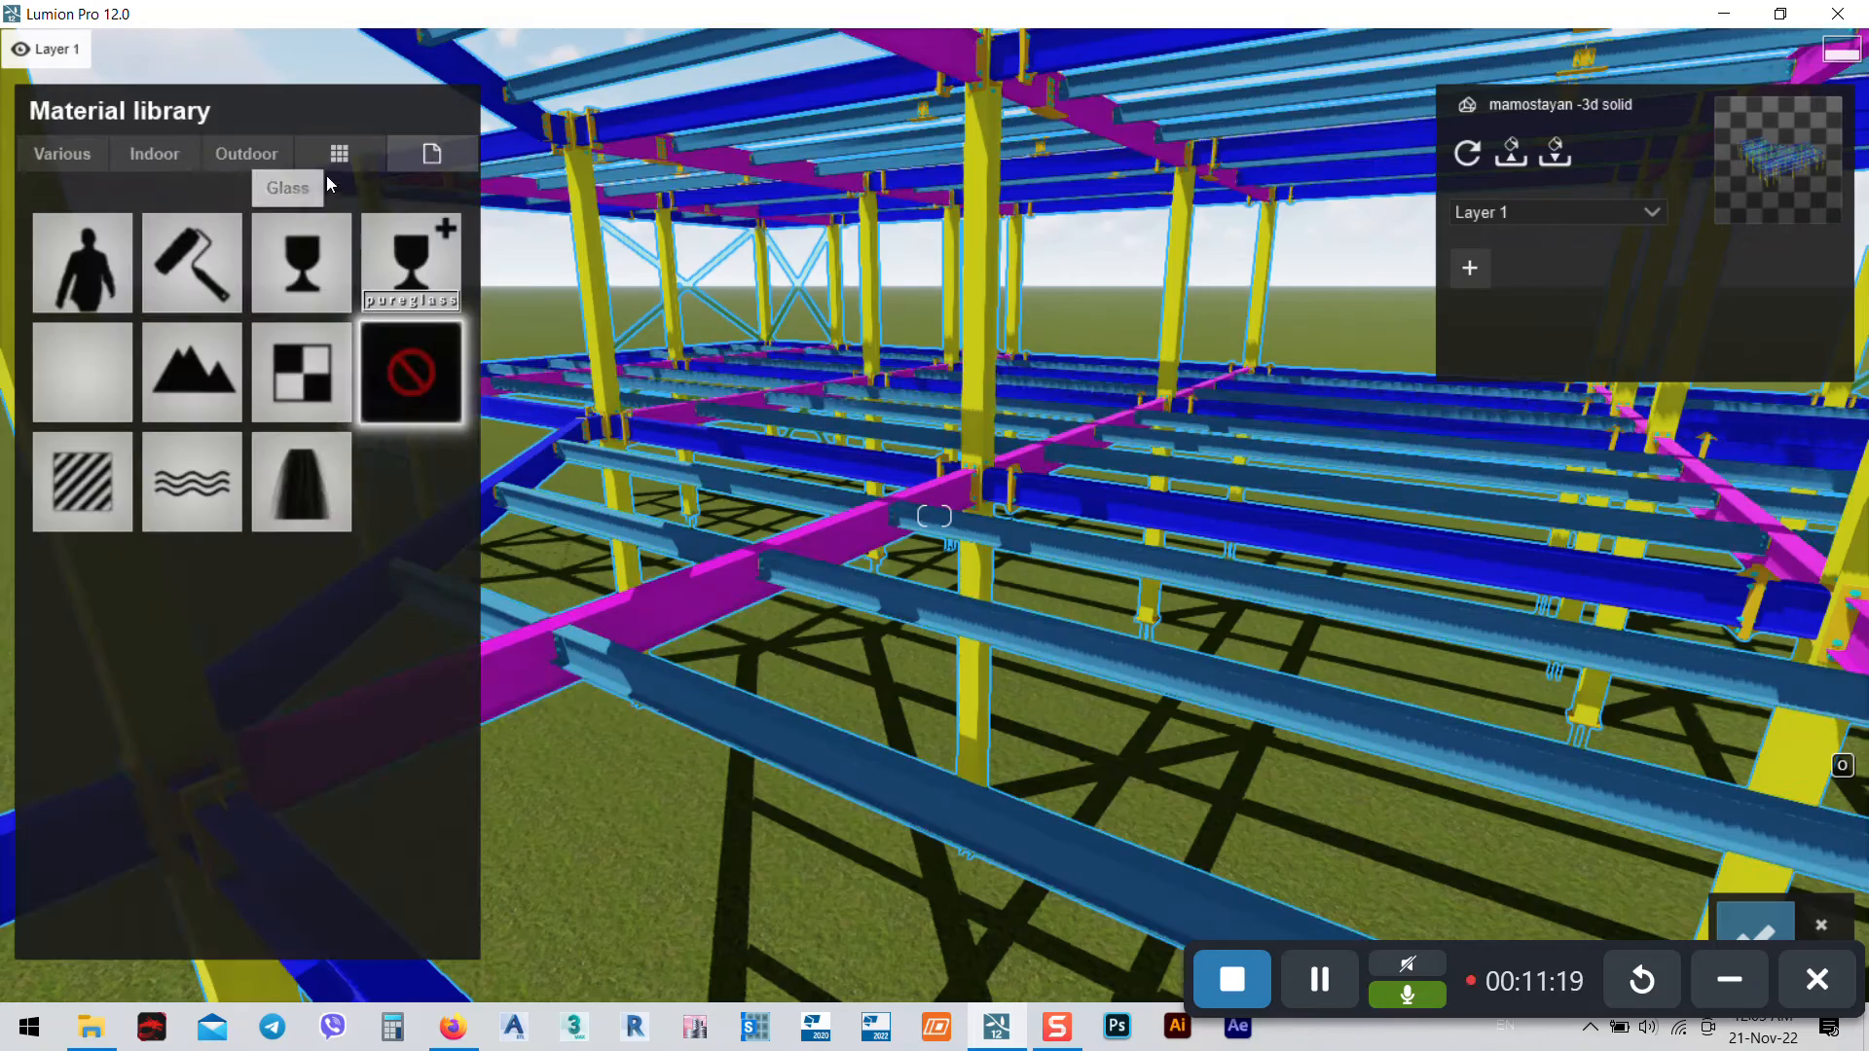
left_click(208, 263)
left_click(343, 105)
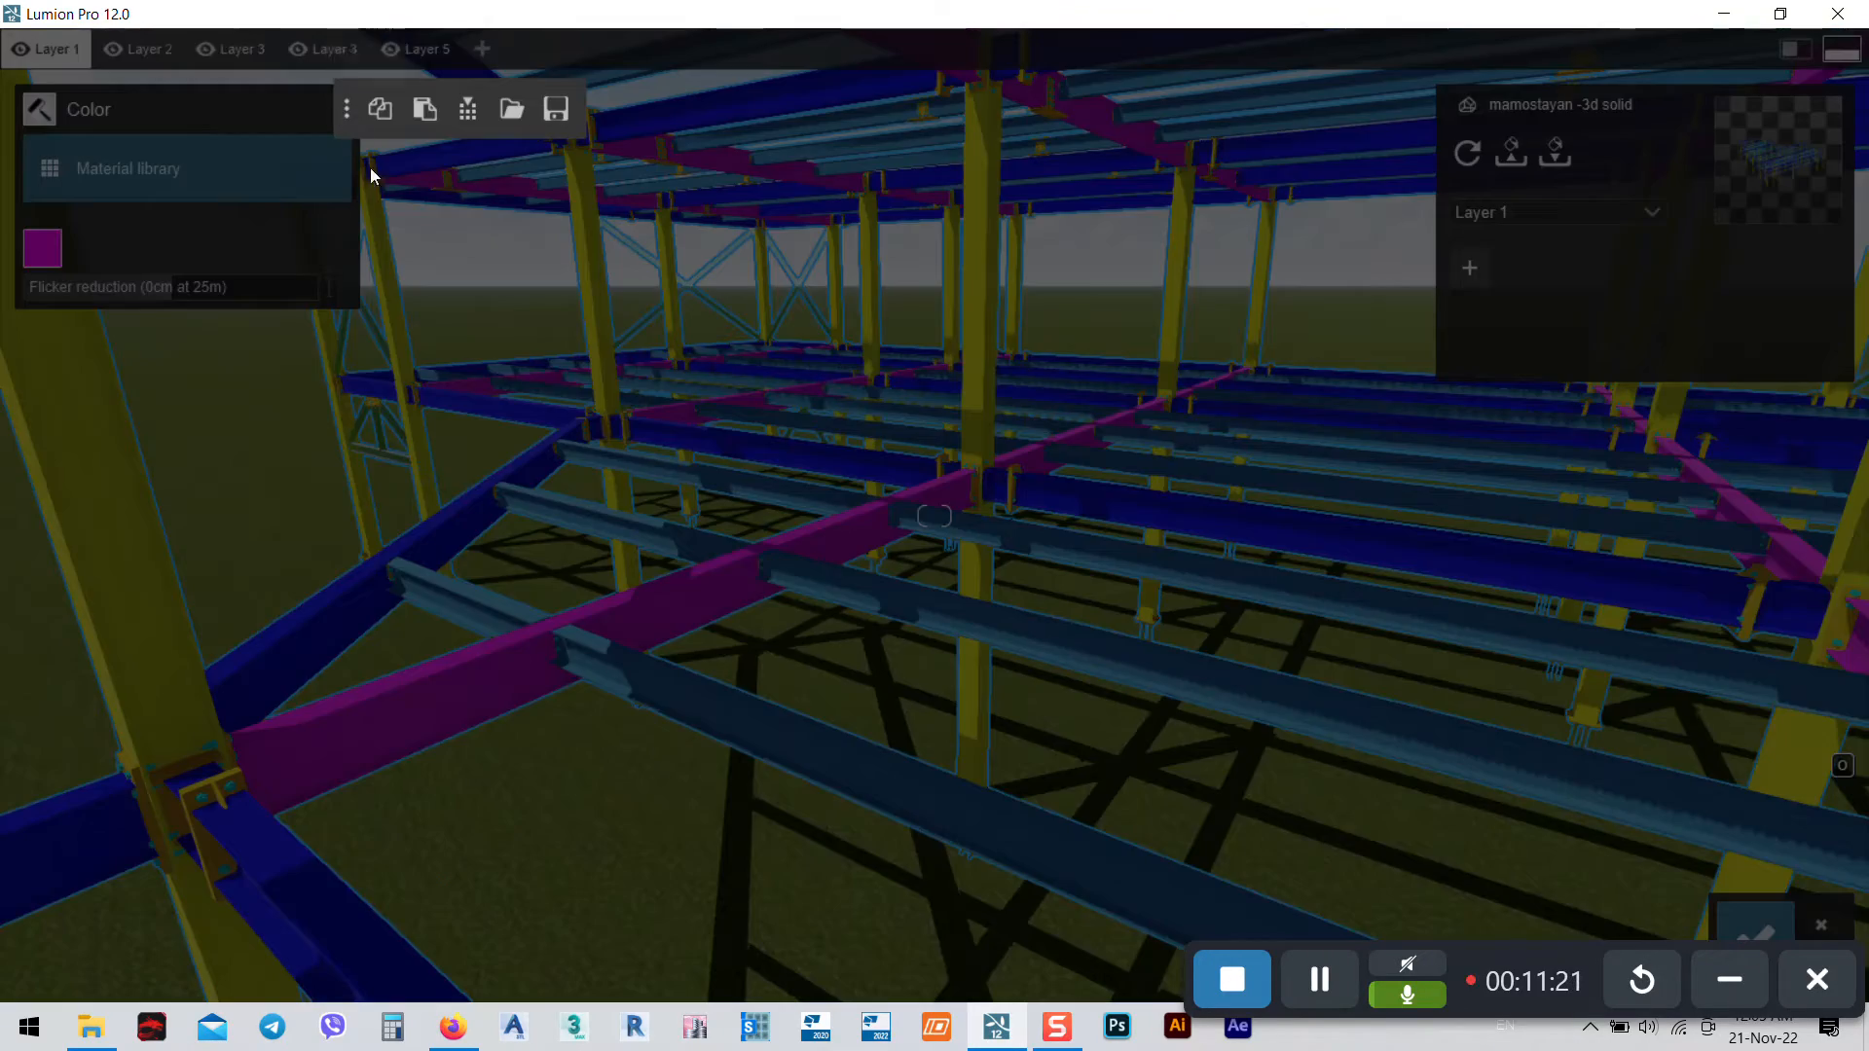
left_click(426, 109)
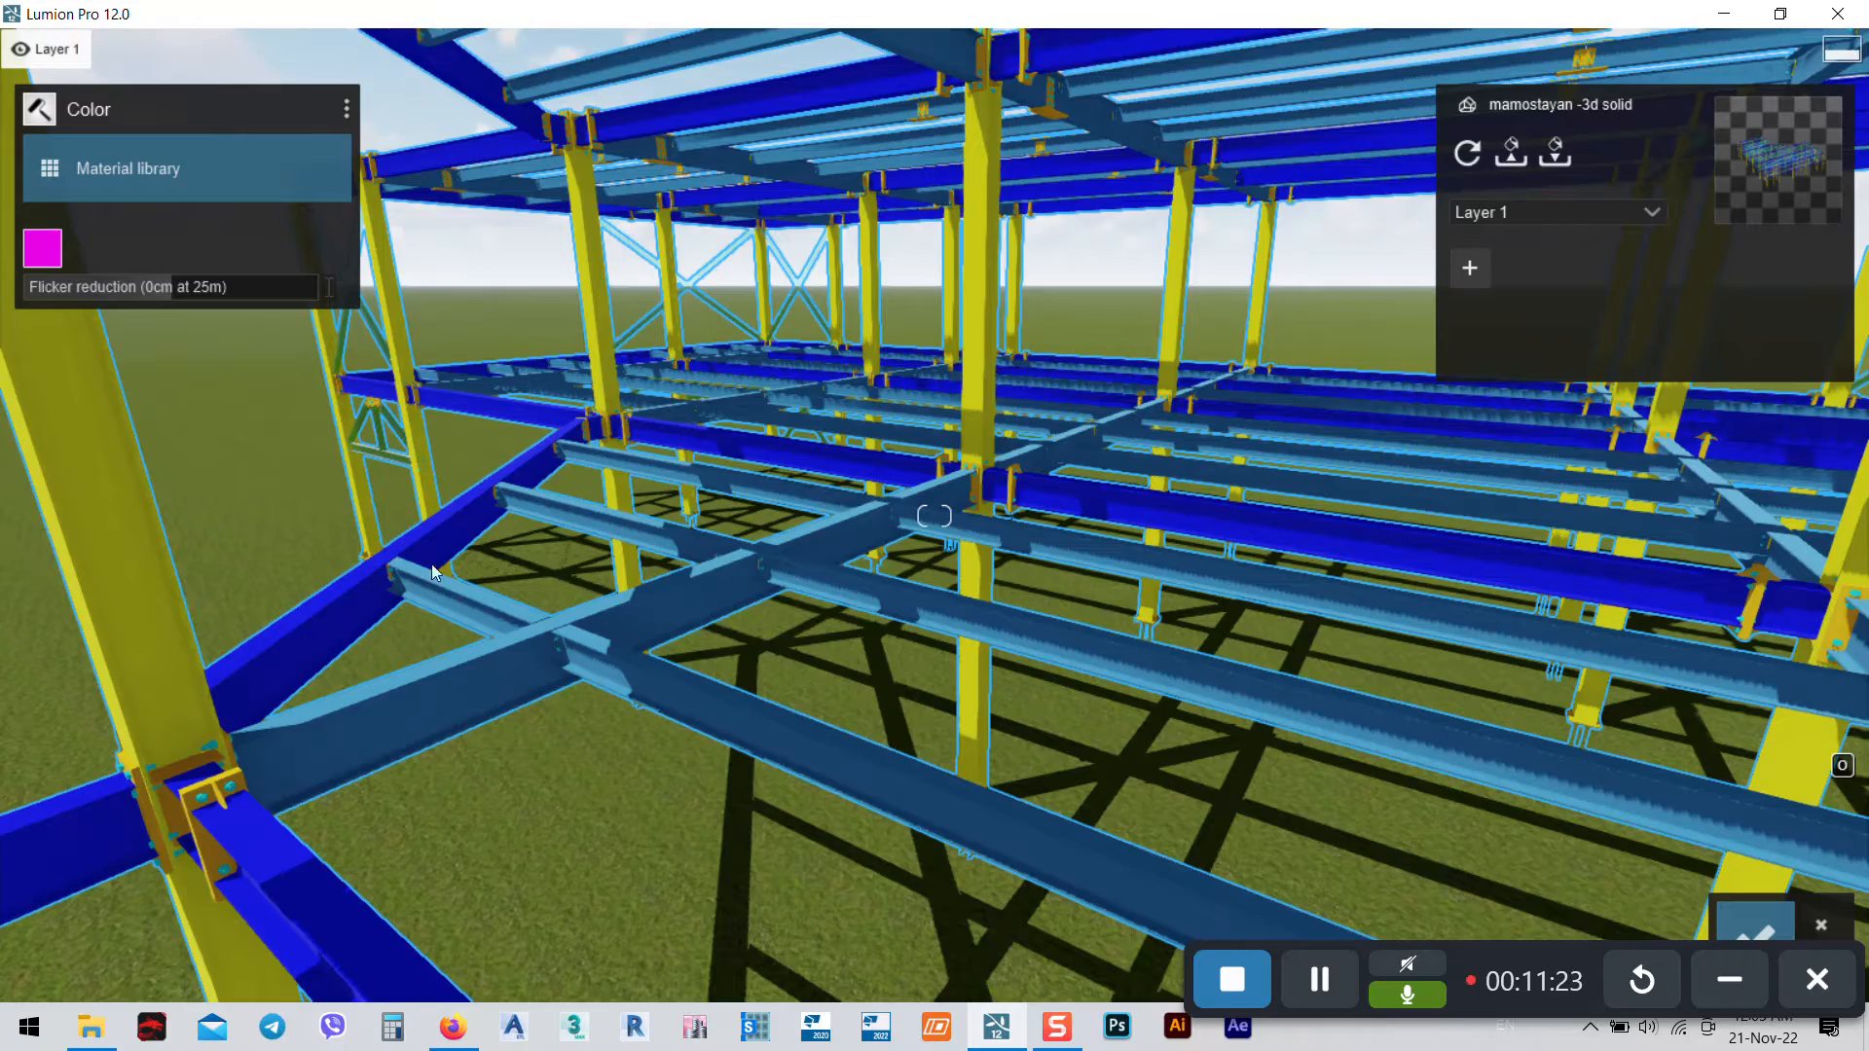
Give the dark blue beams the Color material and paste the copied light blue material onto them
left_click(364, 594)
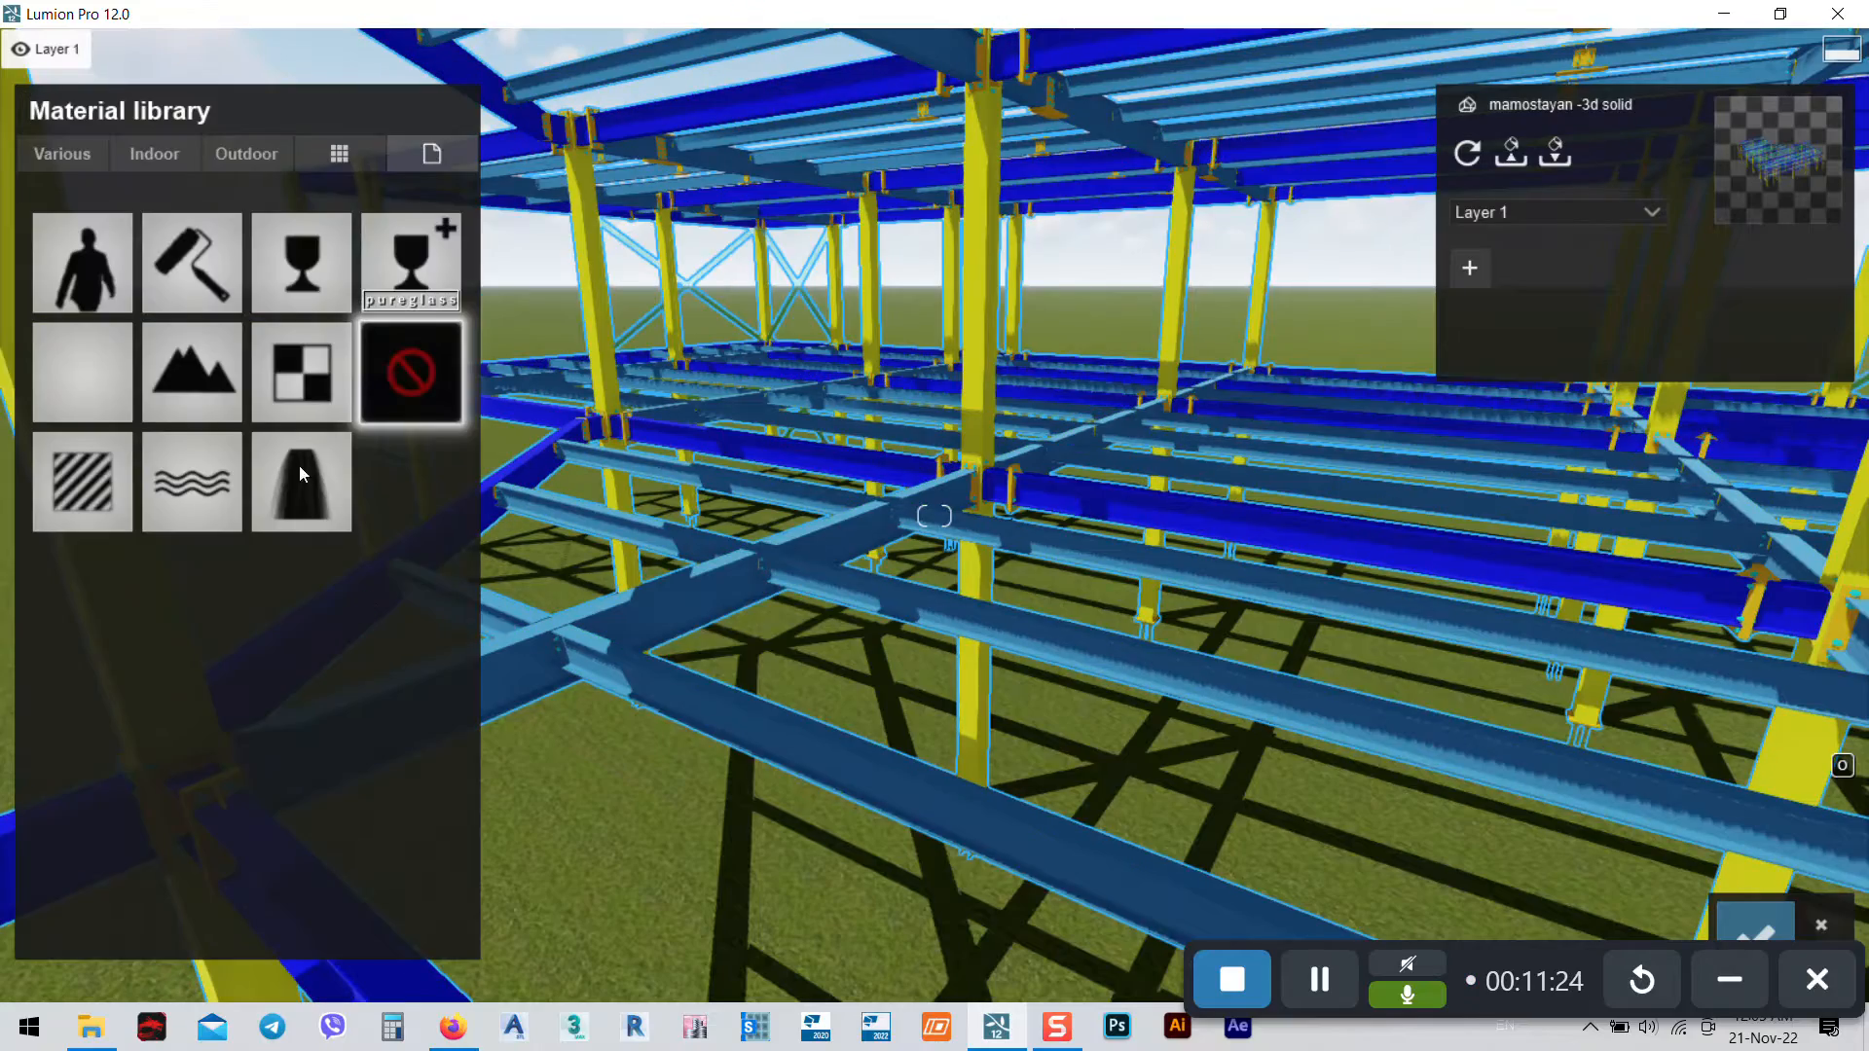
left_click(201, 259)
left_click(342, 107)
left_click(418, 105)
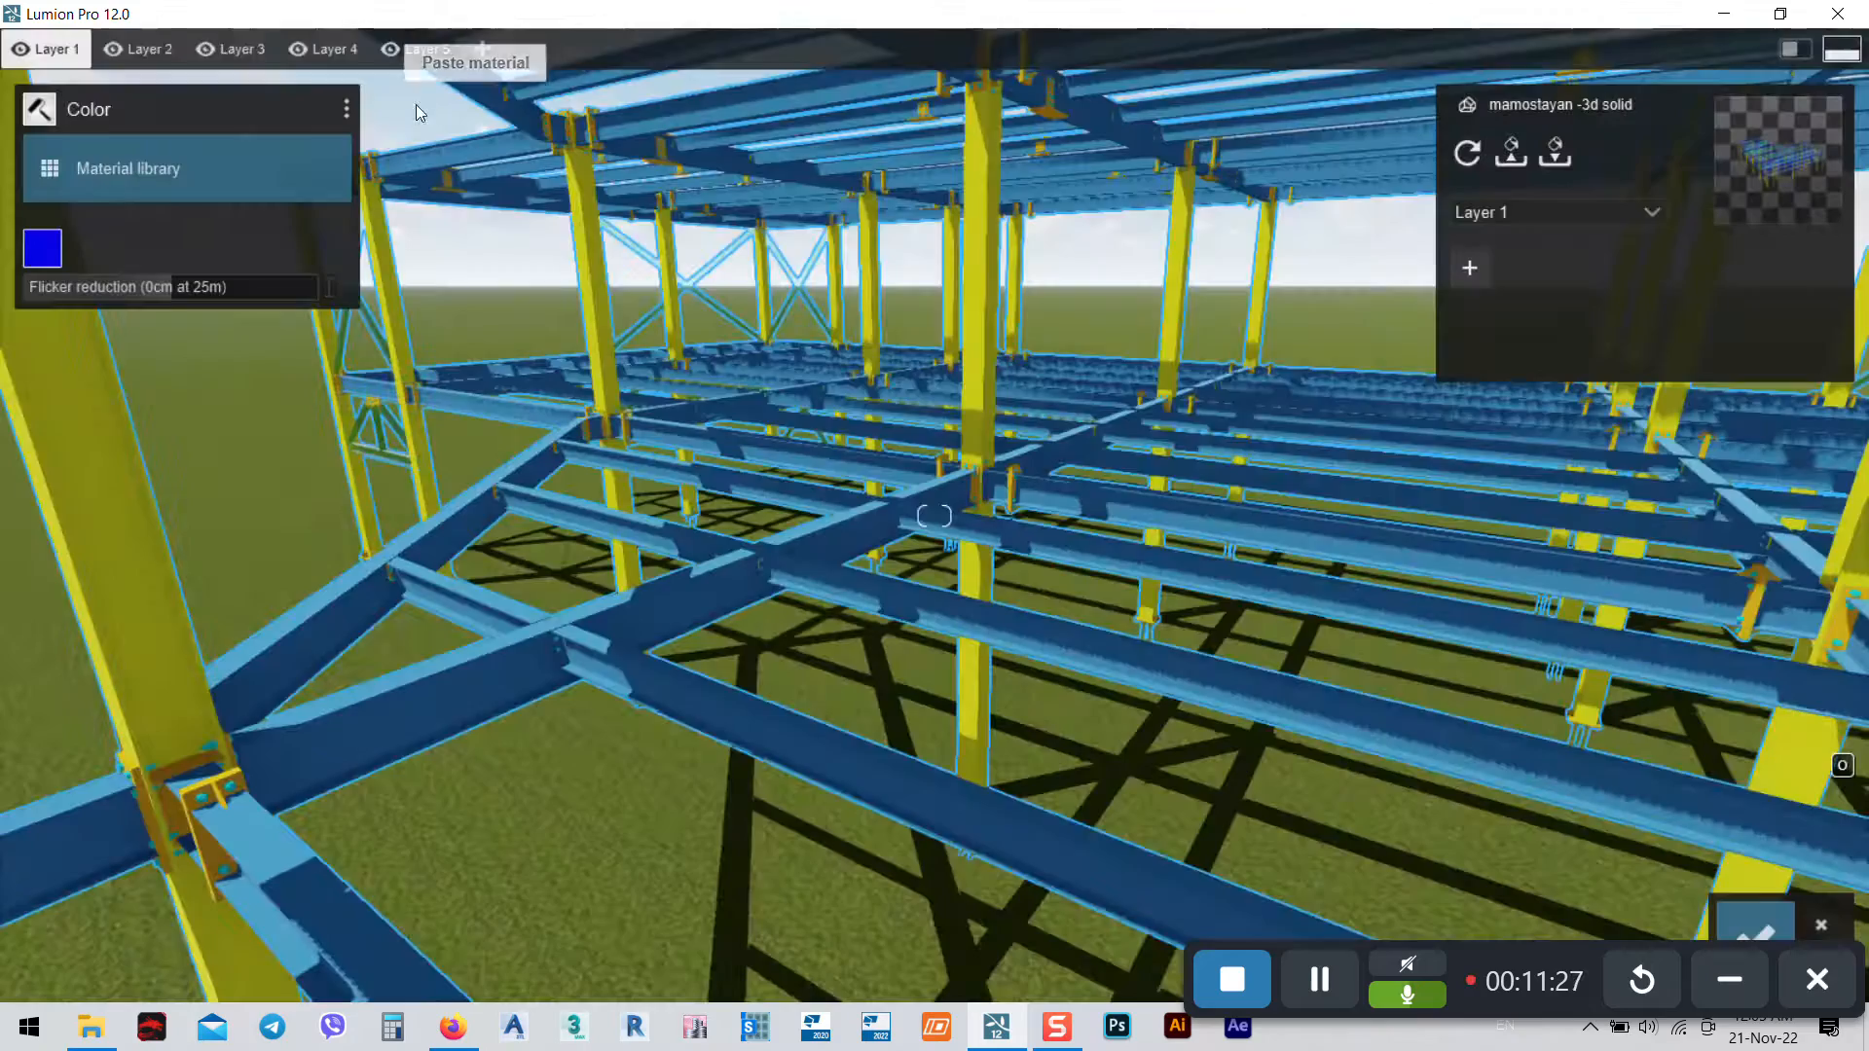
Give the orange connection plates the Color material and paste the beams' blue material onto them
right_click_drag(806, 576, 1275, 572)
key("w")
key("w")
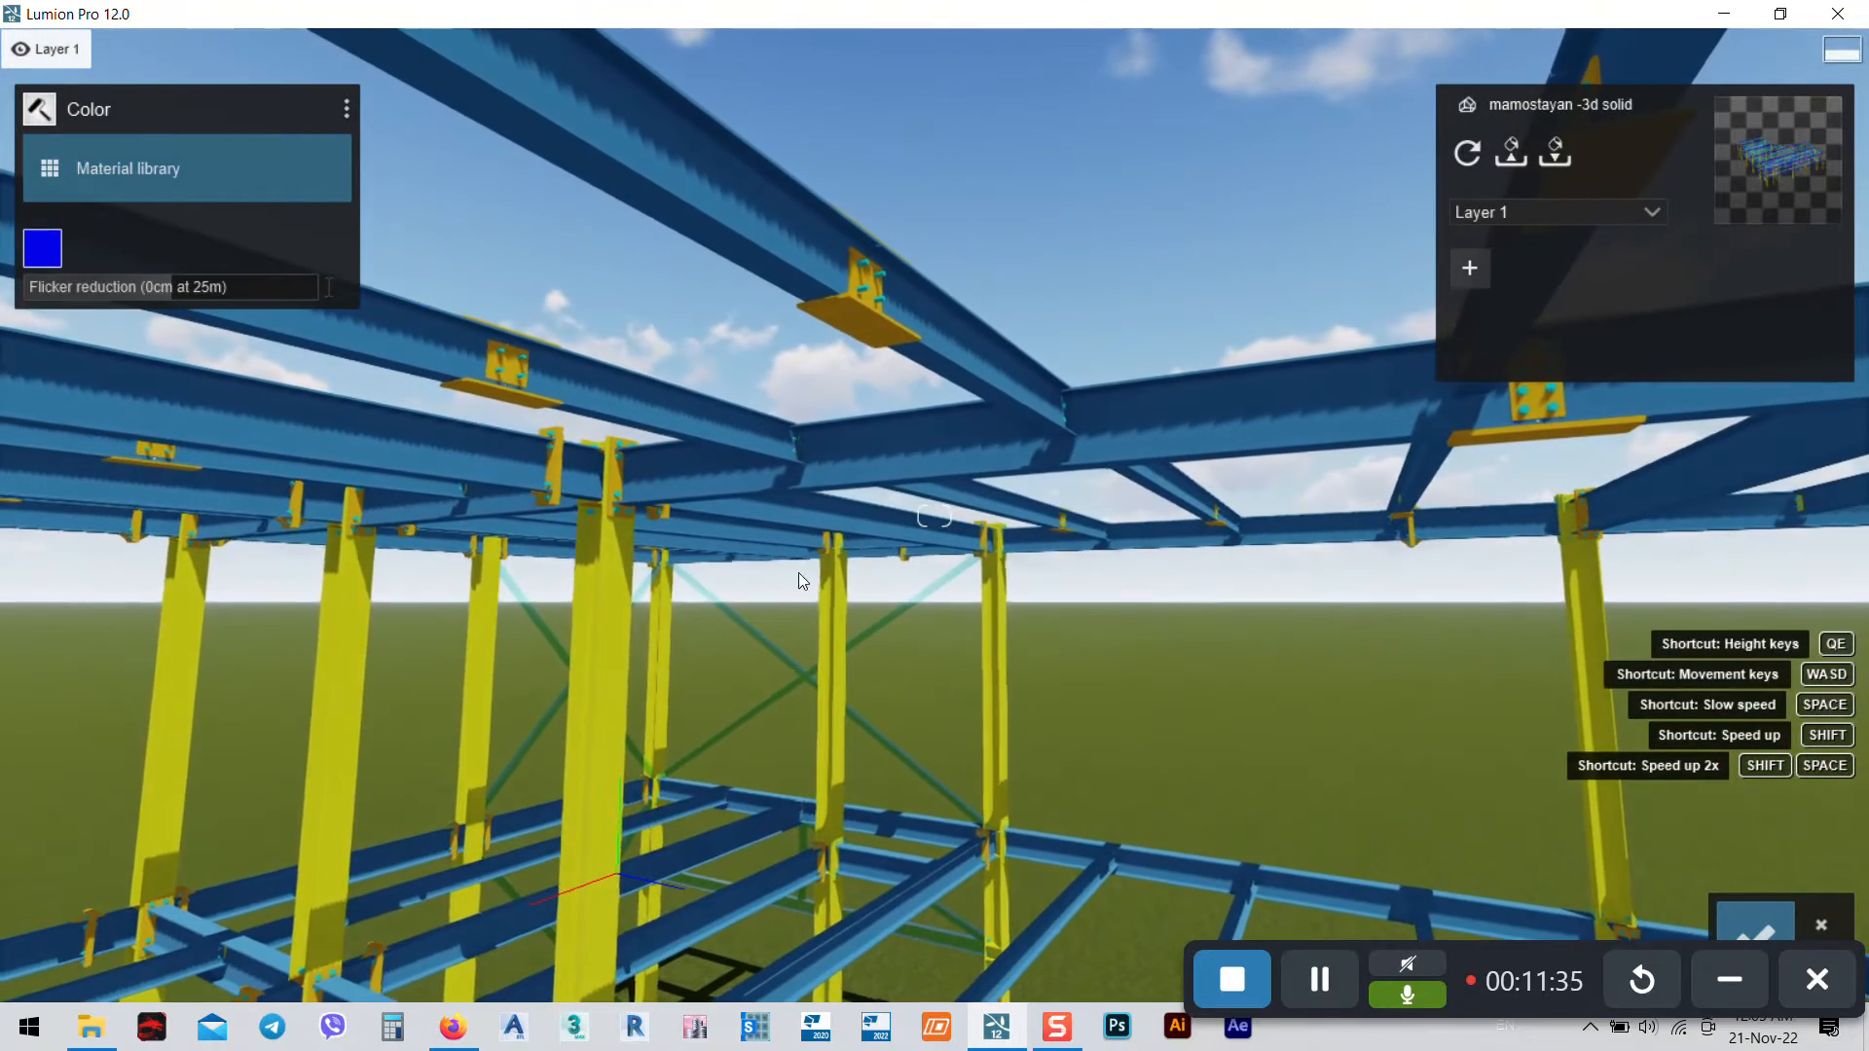
left_click(843, 301)
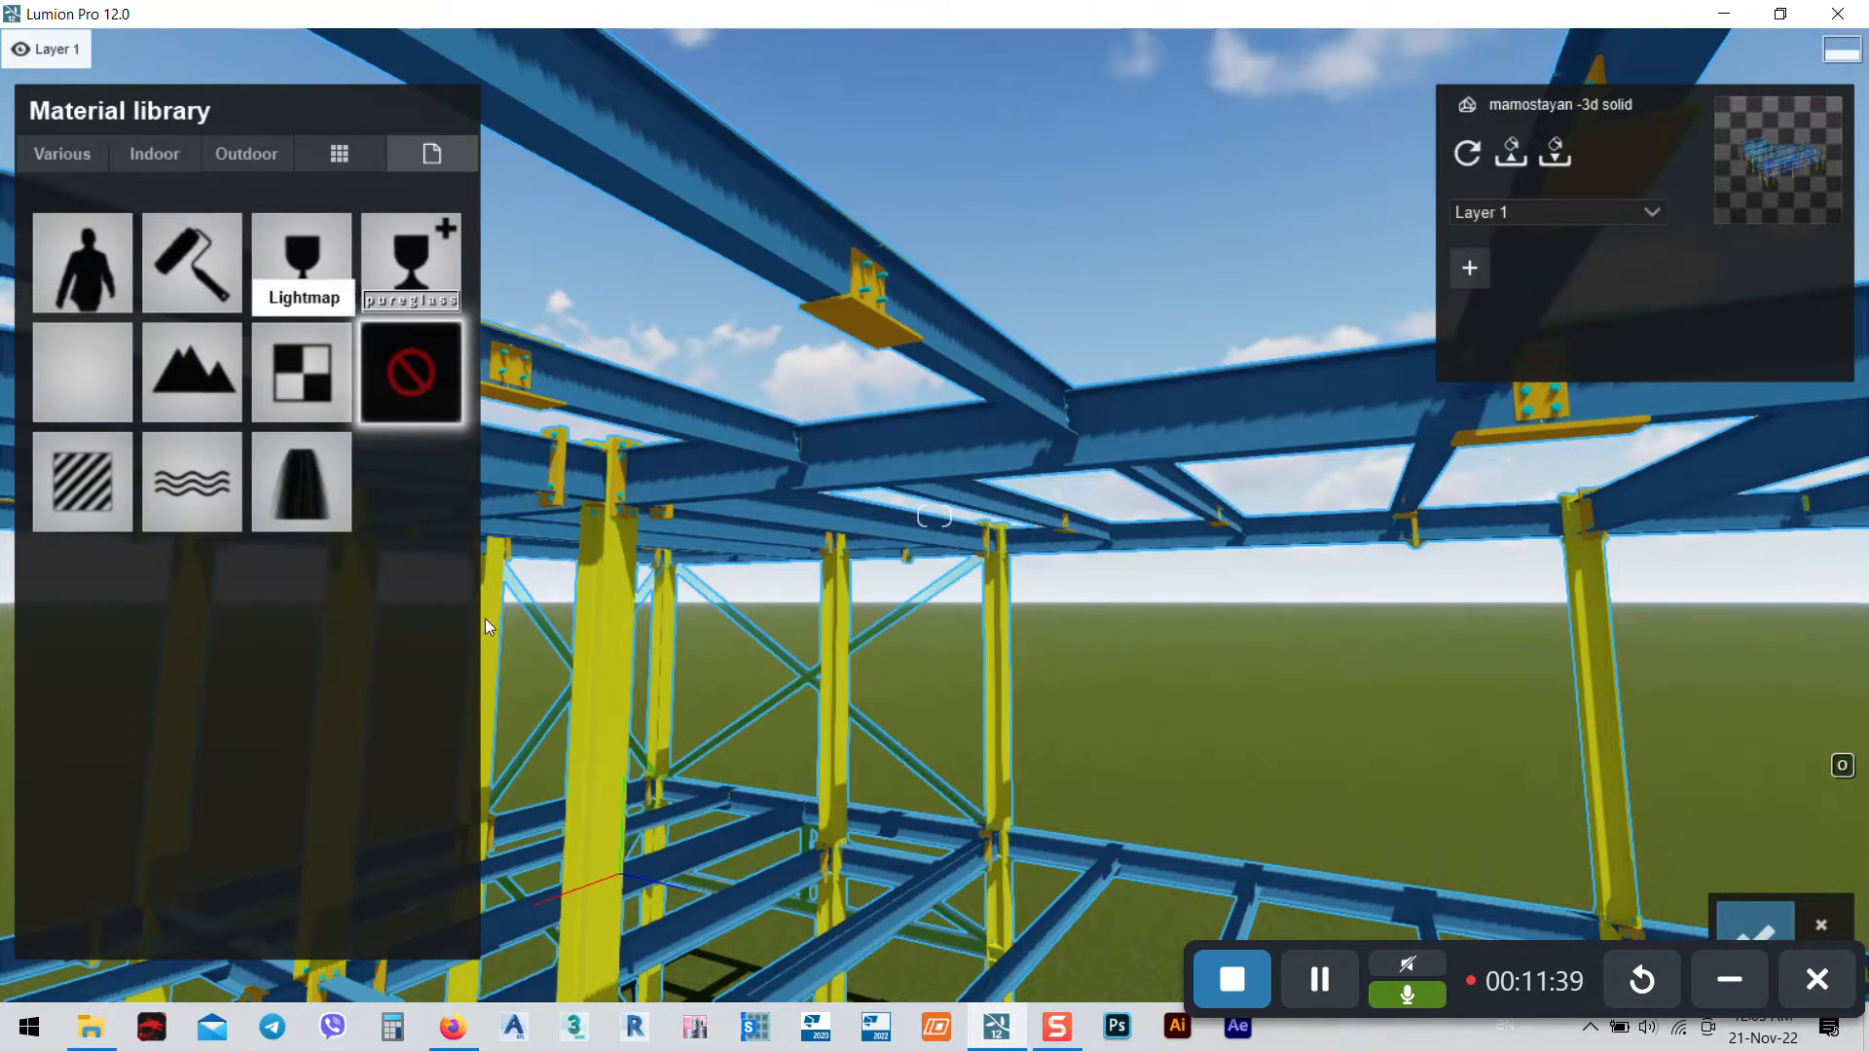
left_click(180, 270)
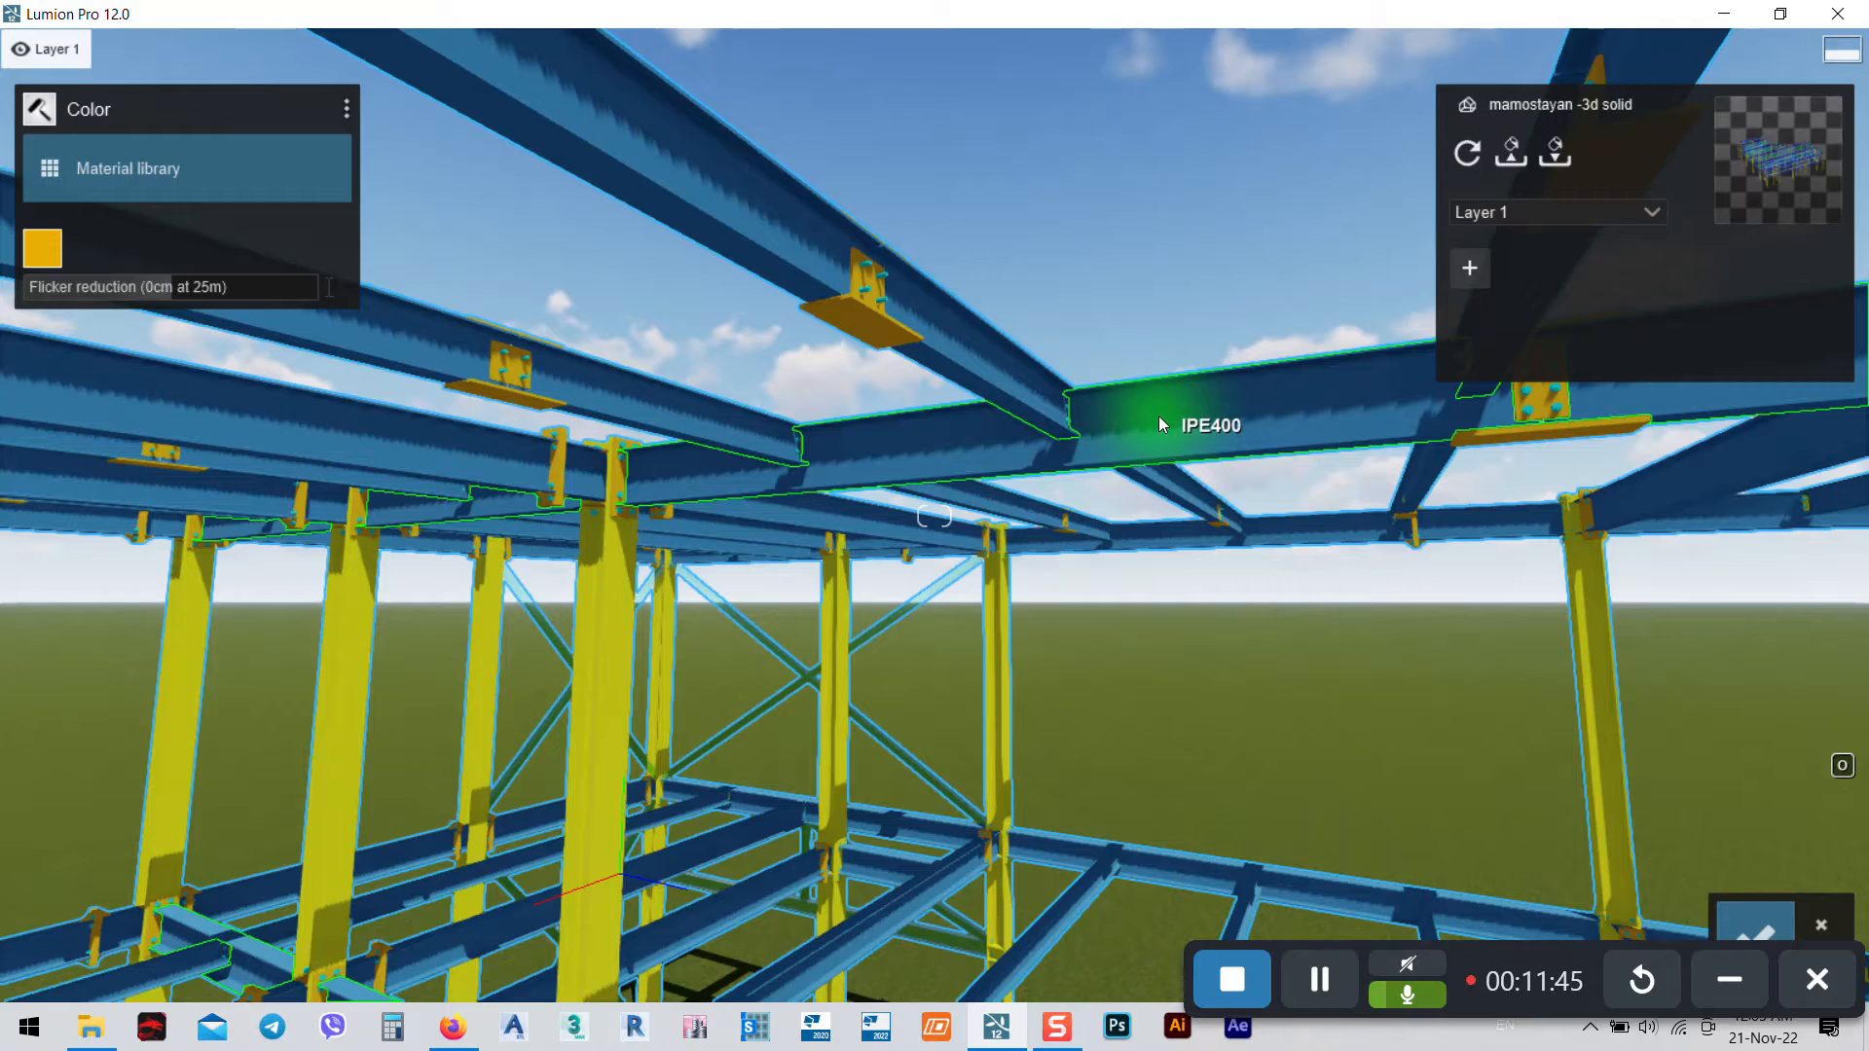
left_click(344, 107)
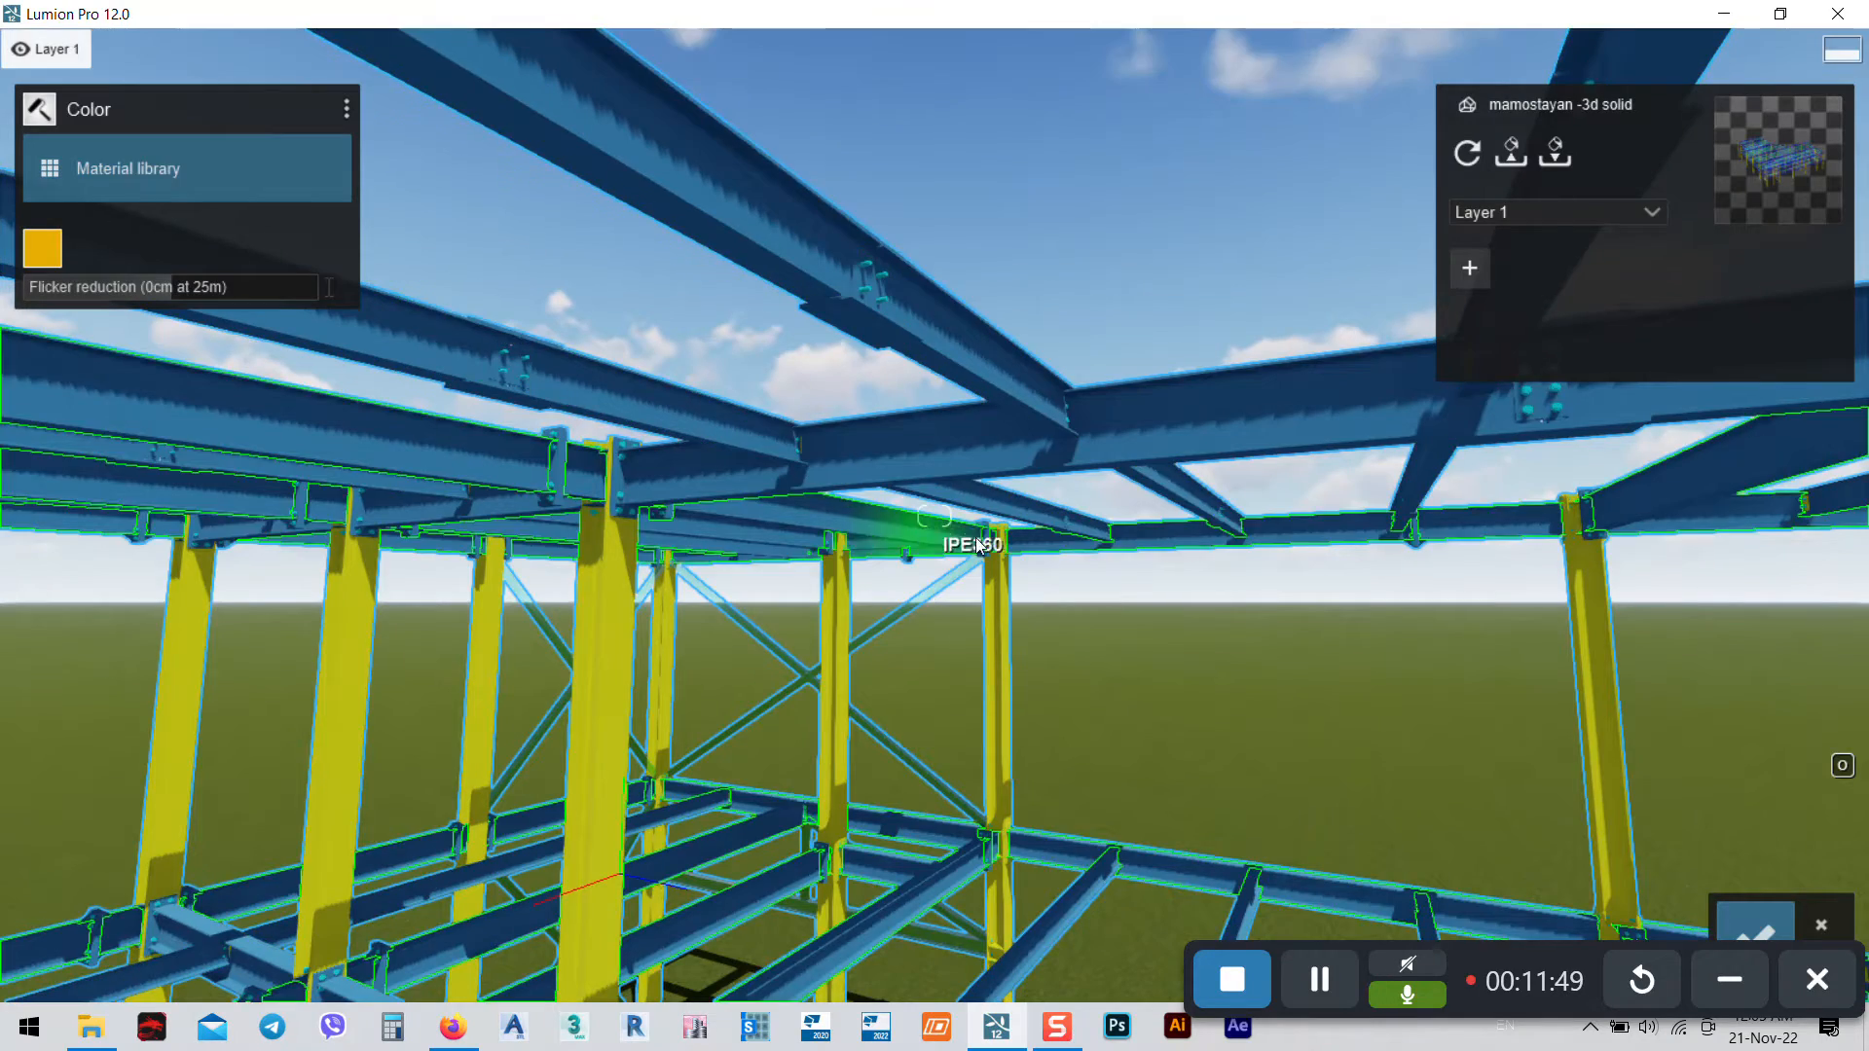
Examine the column base plates and anchor bolts at ground level, and the beam-to-column joints of the floor frame
mouse_move(979, 547)
right_mouse_down()
mouse_move(857, 806)
mouse_move(788, 872)
mouse_move(609, 959)
mouse_move(940, 497)
mouse_move(964, 584)
mouse_move(1001, 542)
right_mouse_up()
key("w")
key("w")
key("w")
right_click_drag(1111, 474, 1098, 530)
key("w")
key("w")
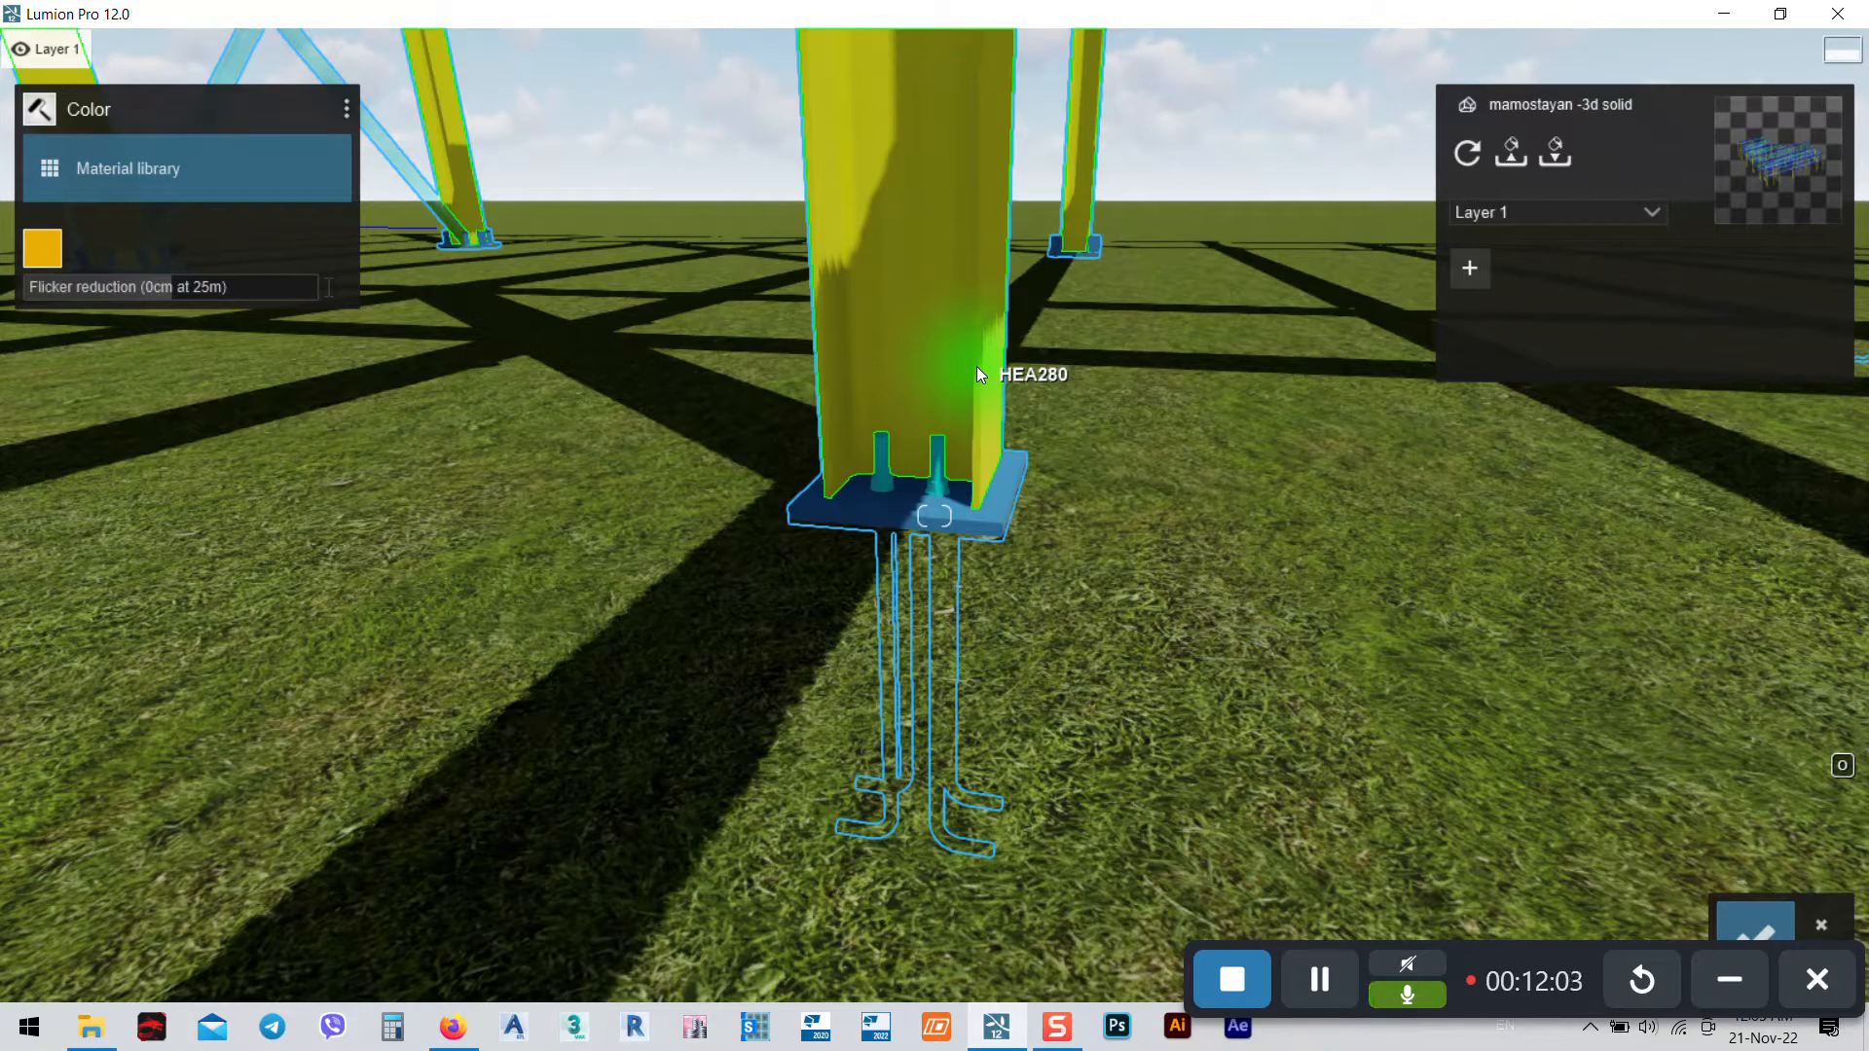
mouse_move(1207, 487)
right_mouse_down()
mouse_move(1148, 521)
mouse_move(1219, 451)
right_mouse_up()
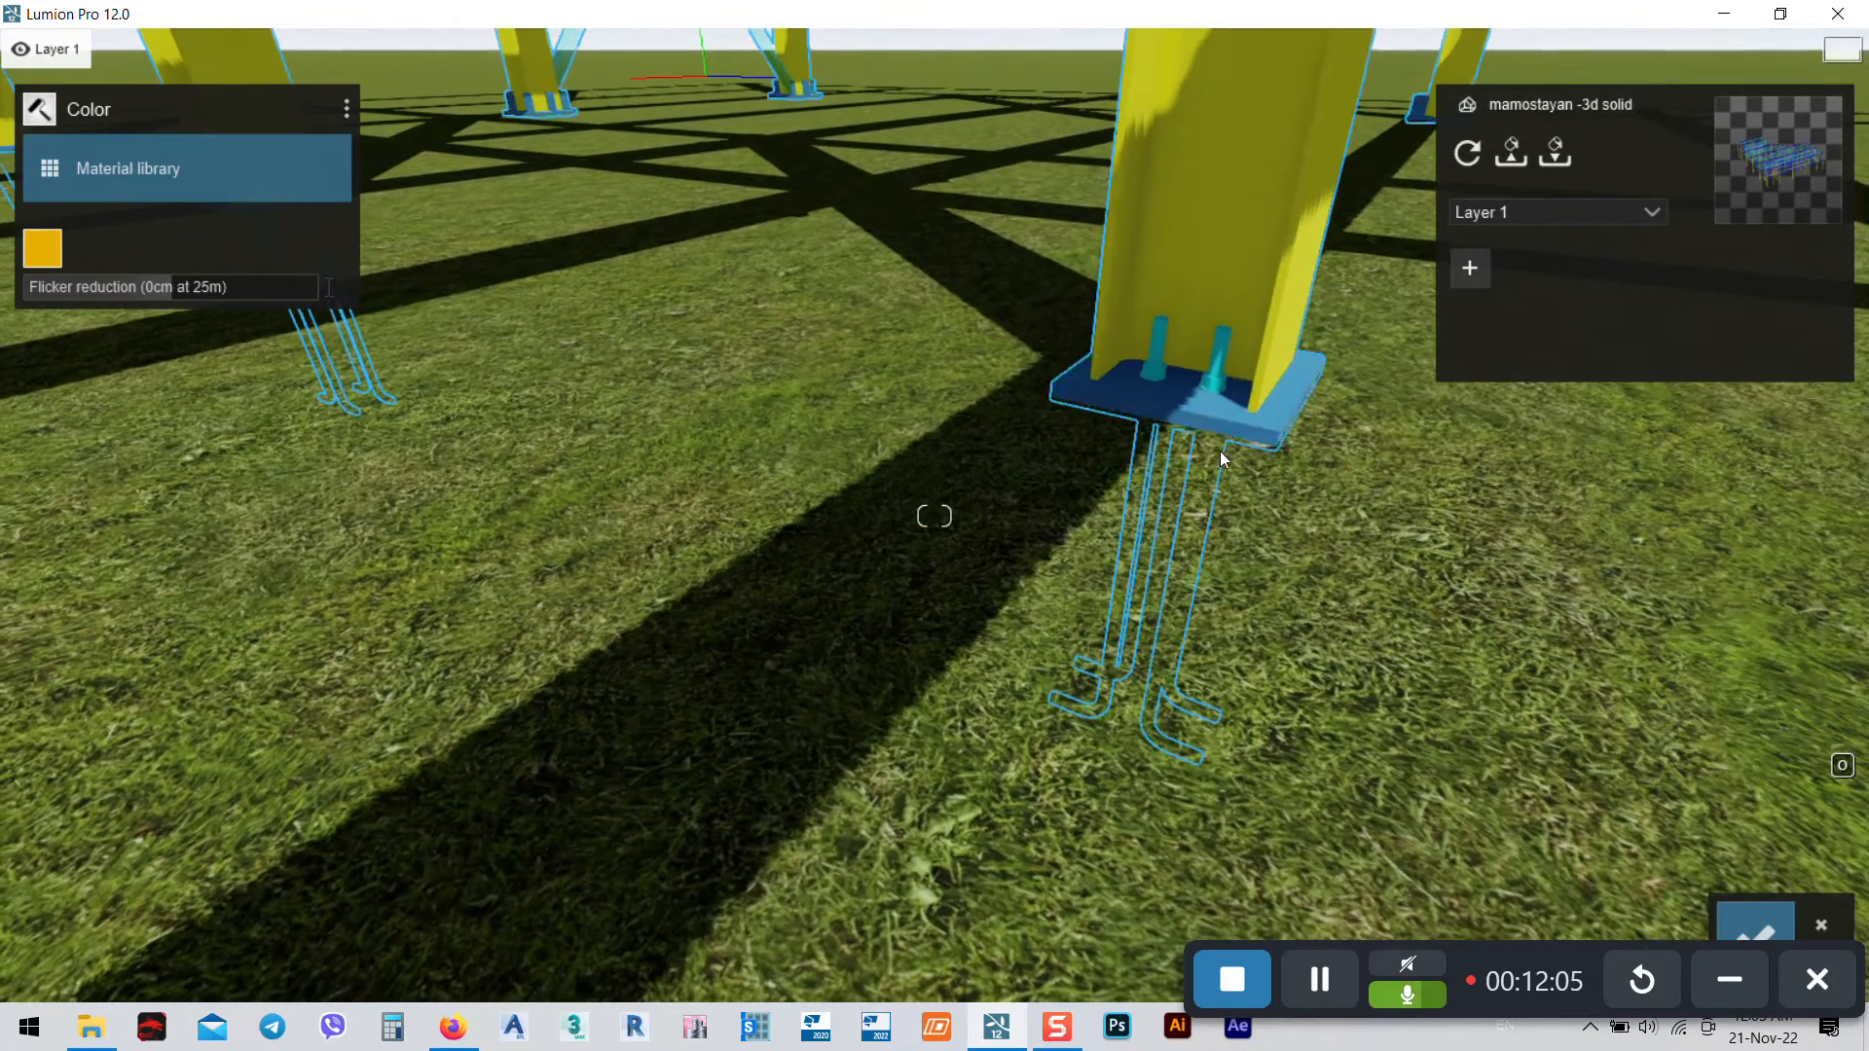
right_click_drag(1158, 570, 1020, 664)
key("s")
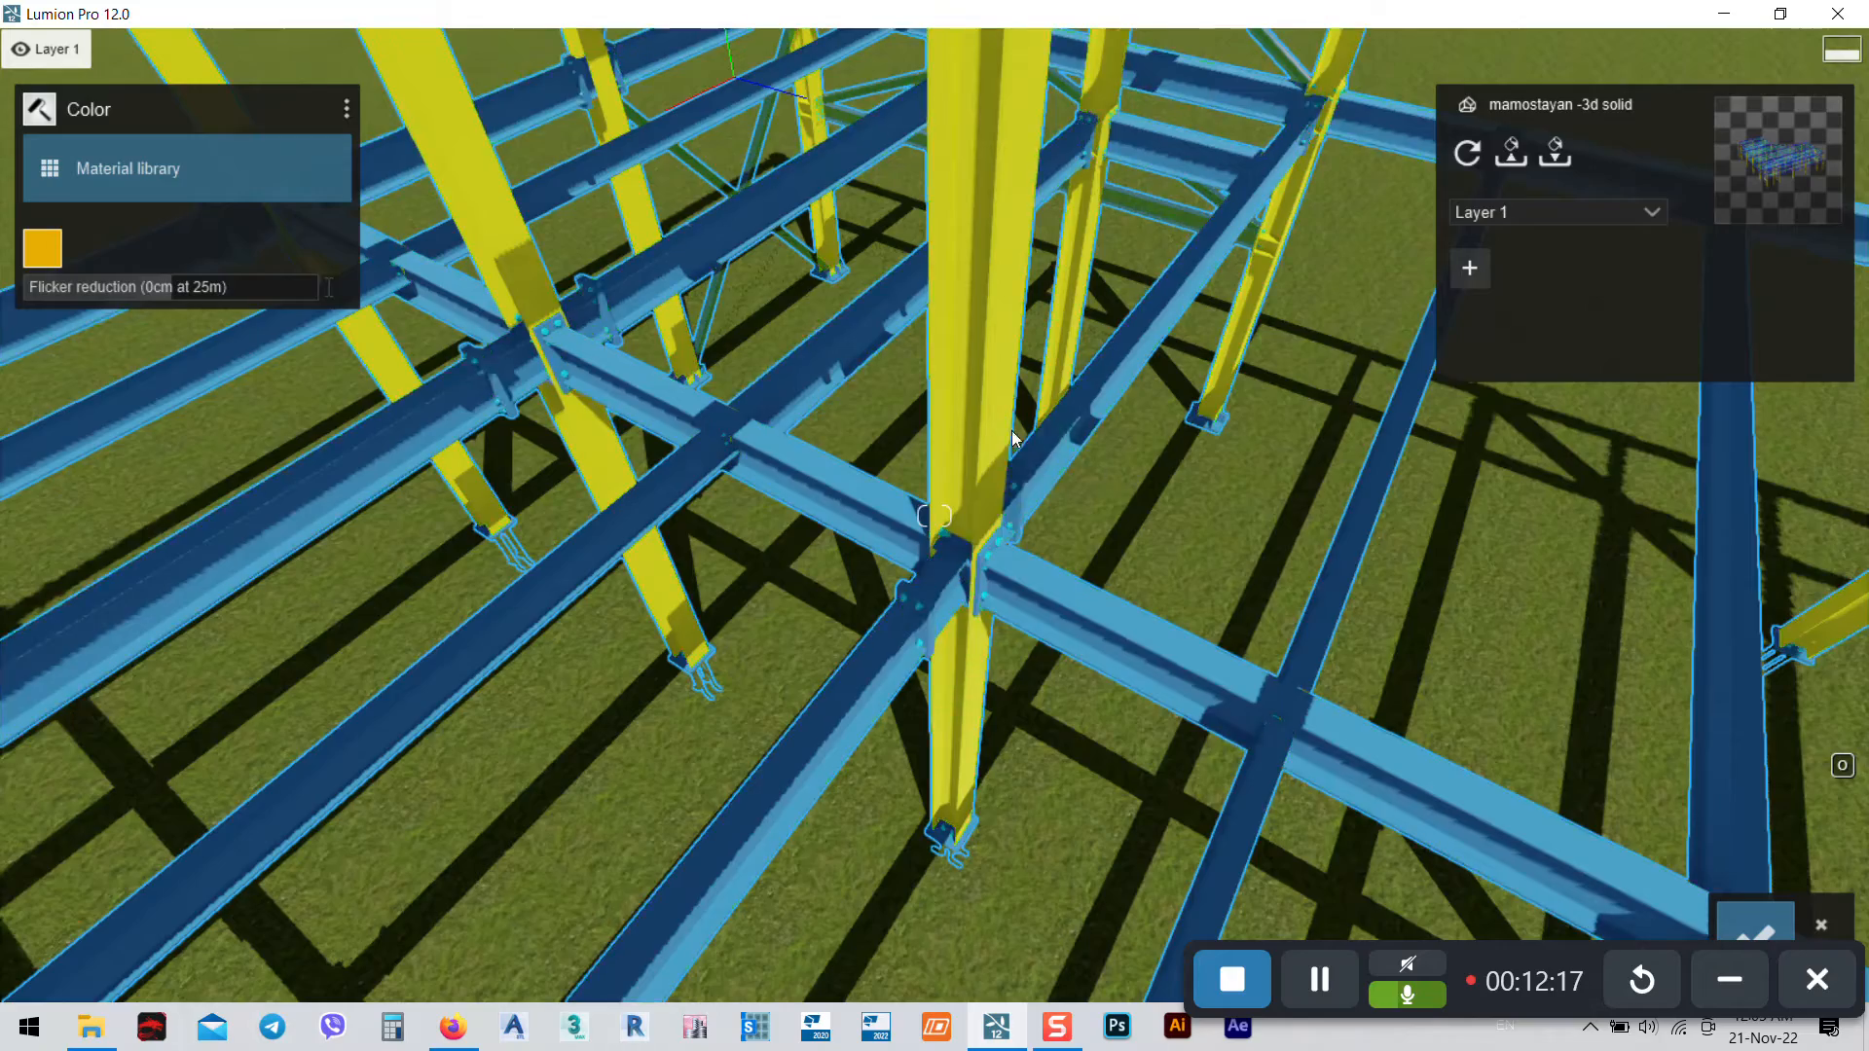
Assign the Color material to the cyan bolts and recolor them off-white from the RAL White/Black range
right_click_drag(1018, 429, 1009, 433)
key("w")
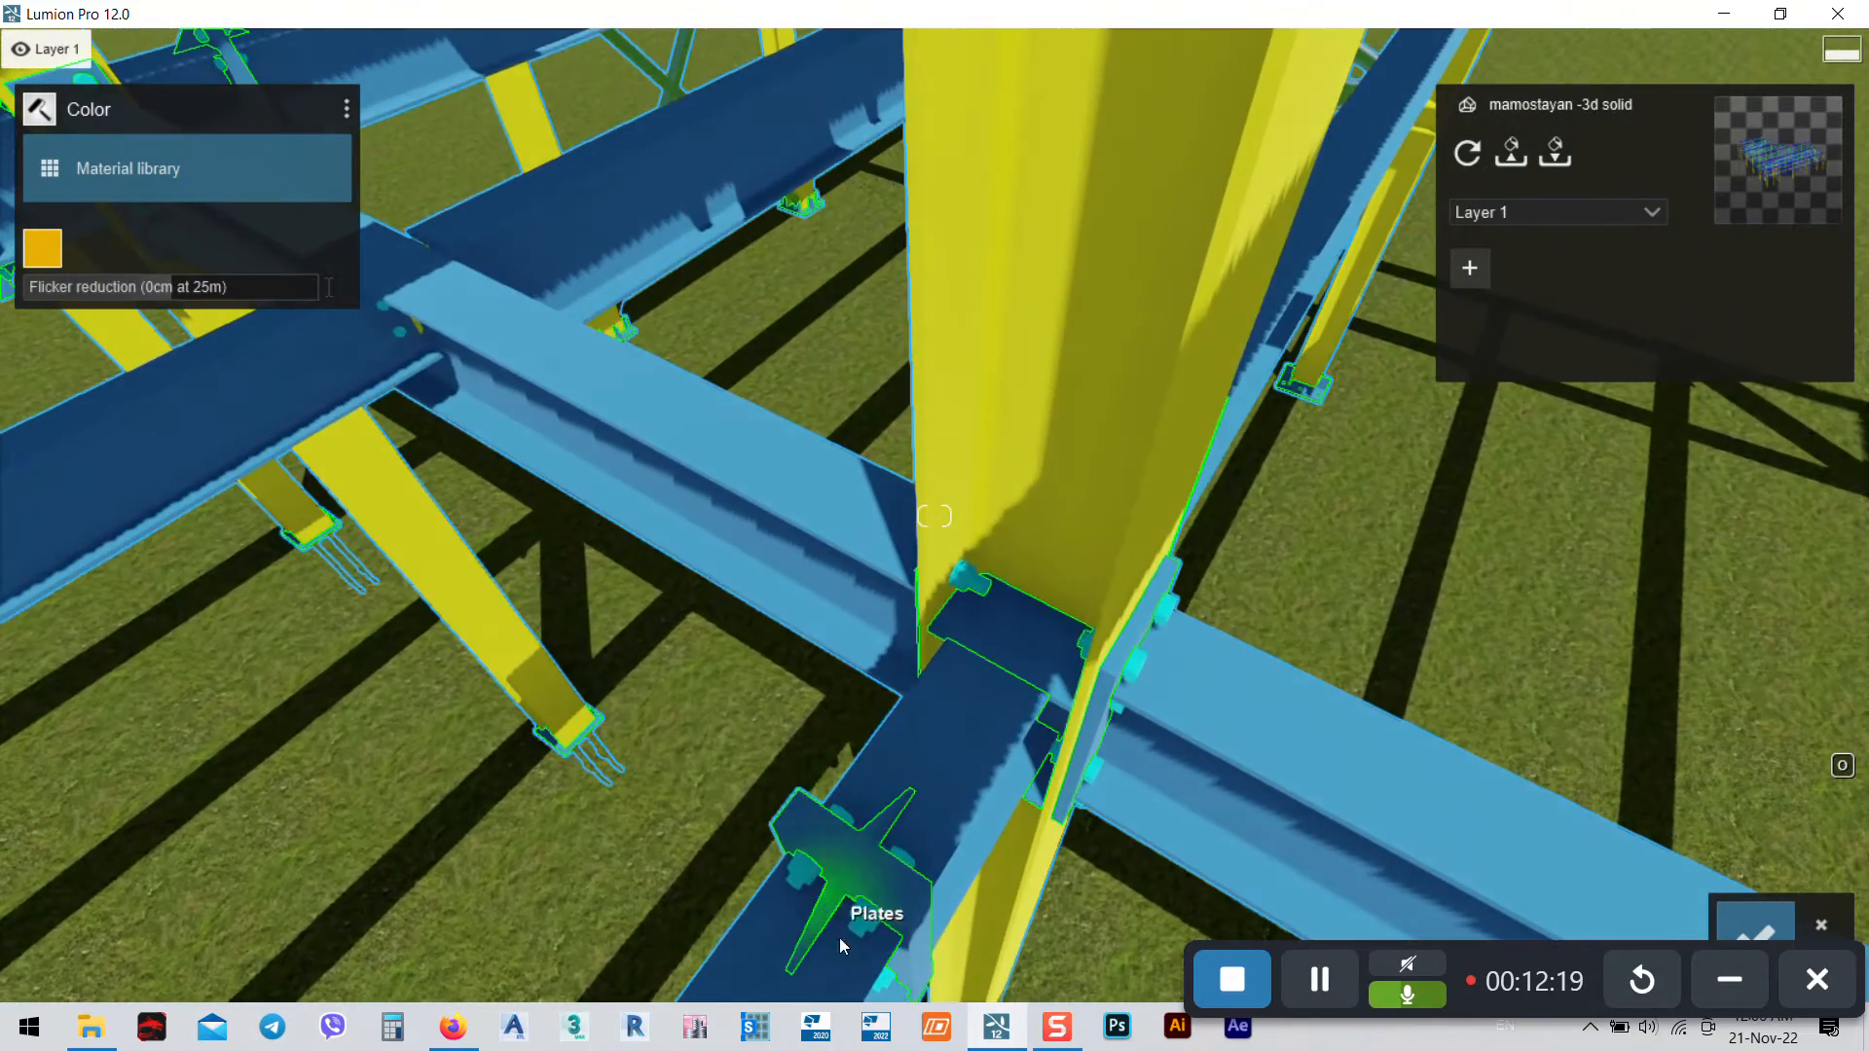
left_click(856, 935)
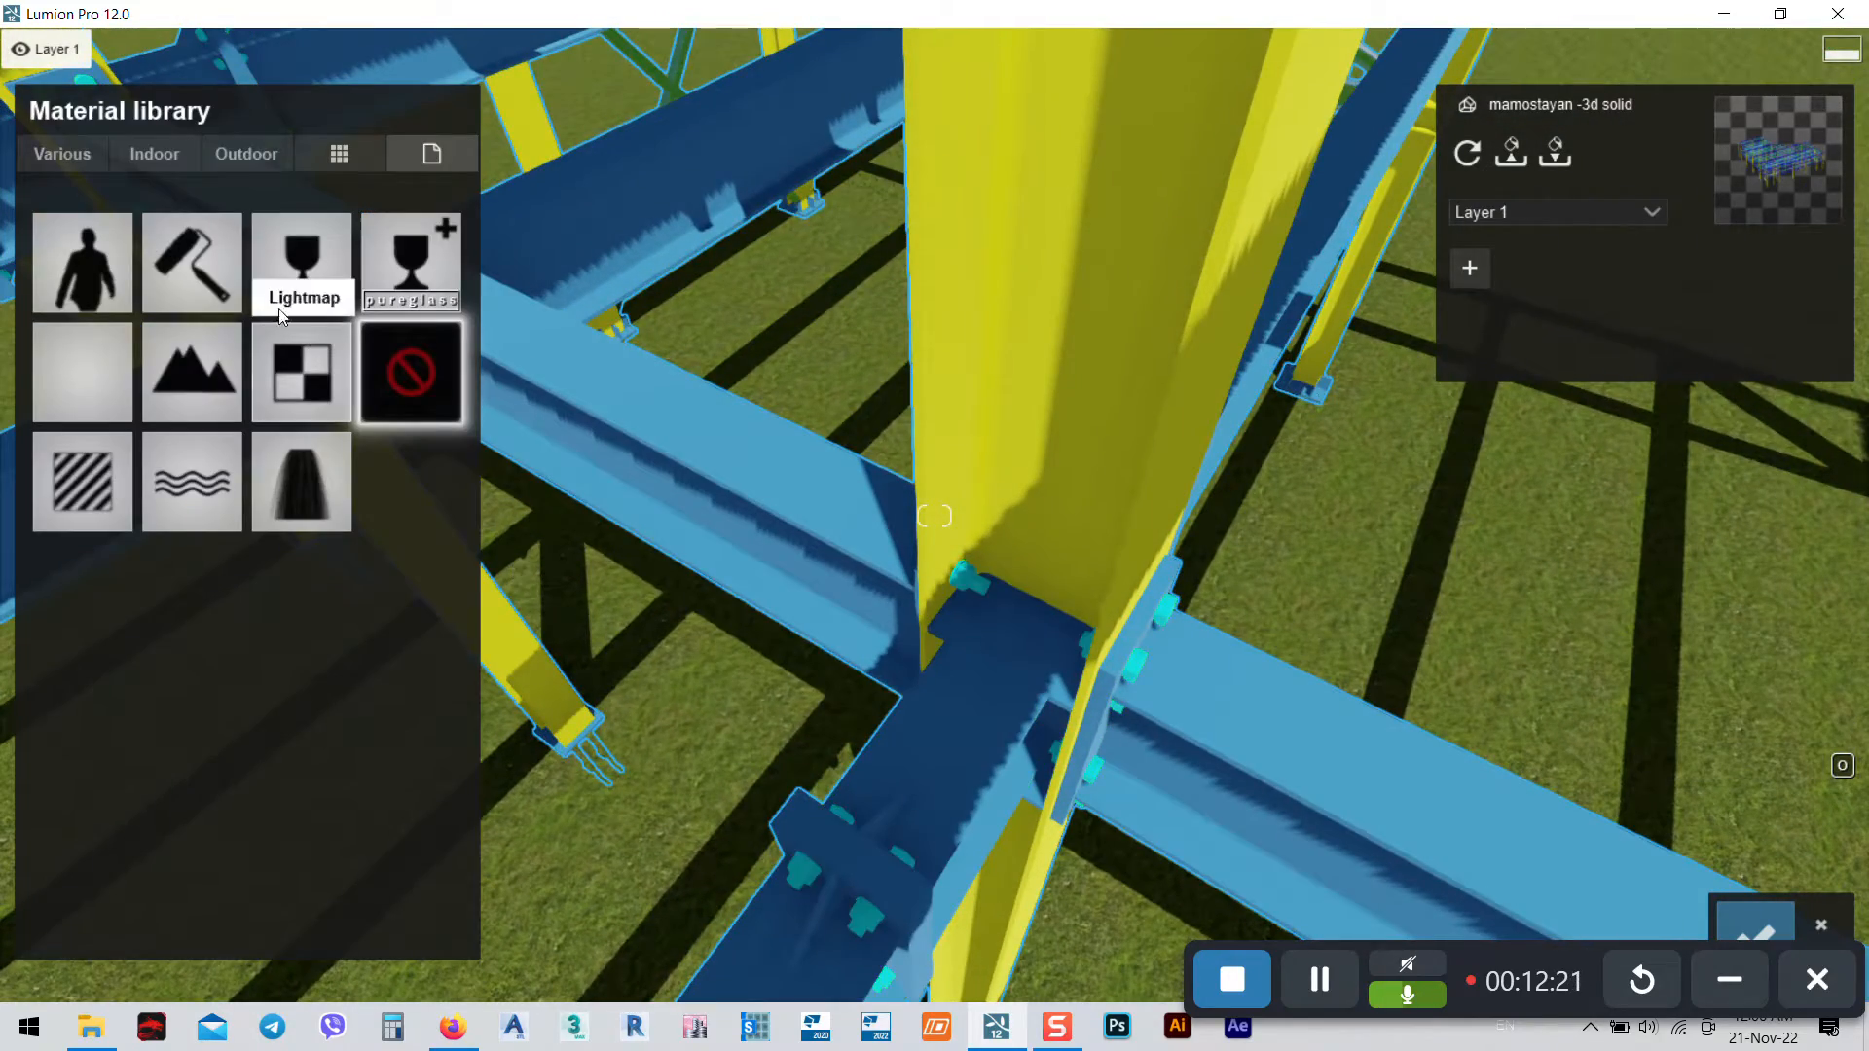
left_click(200, 265)
left_click(341, 109)
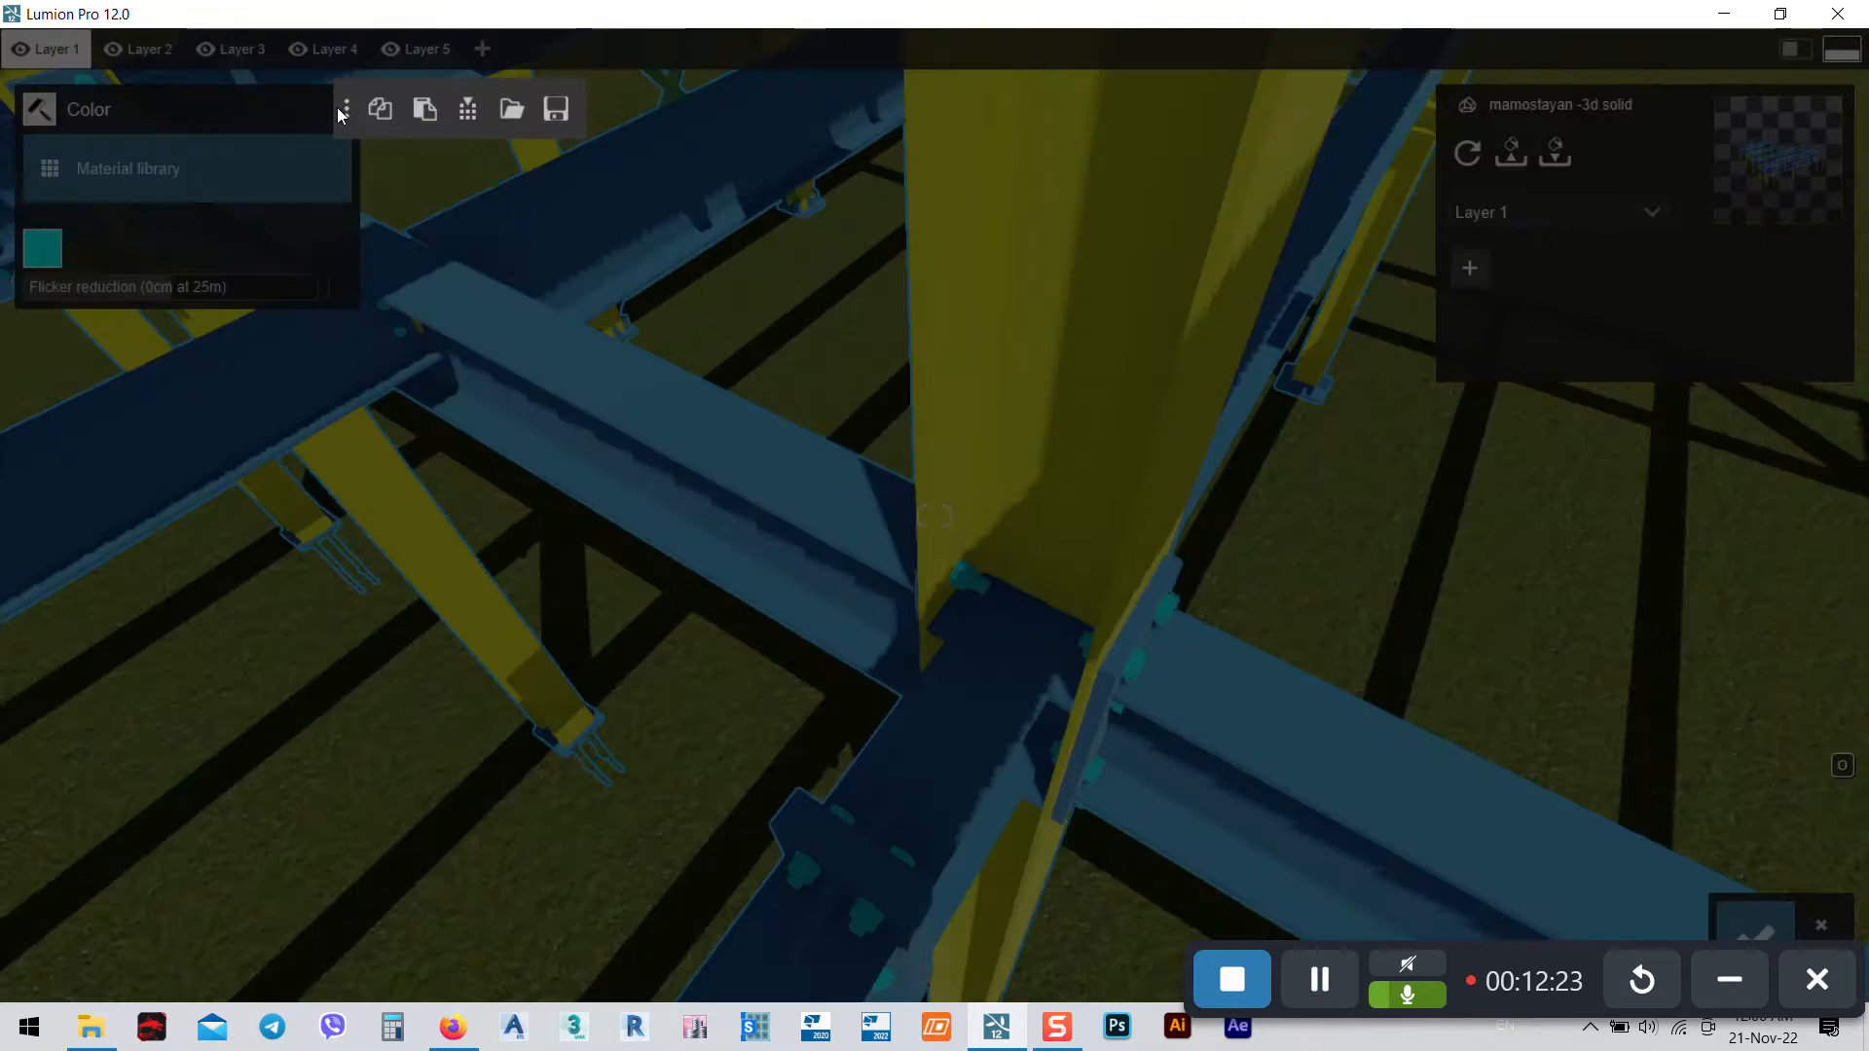
left_click(103, 213)
left_click(44, 261)
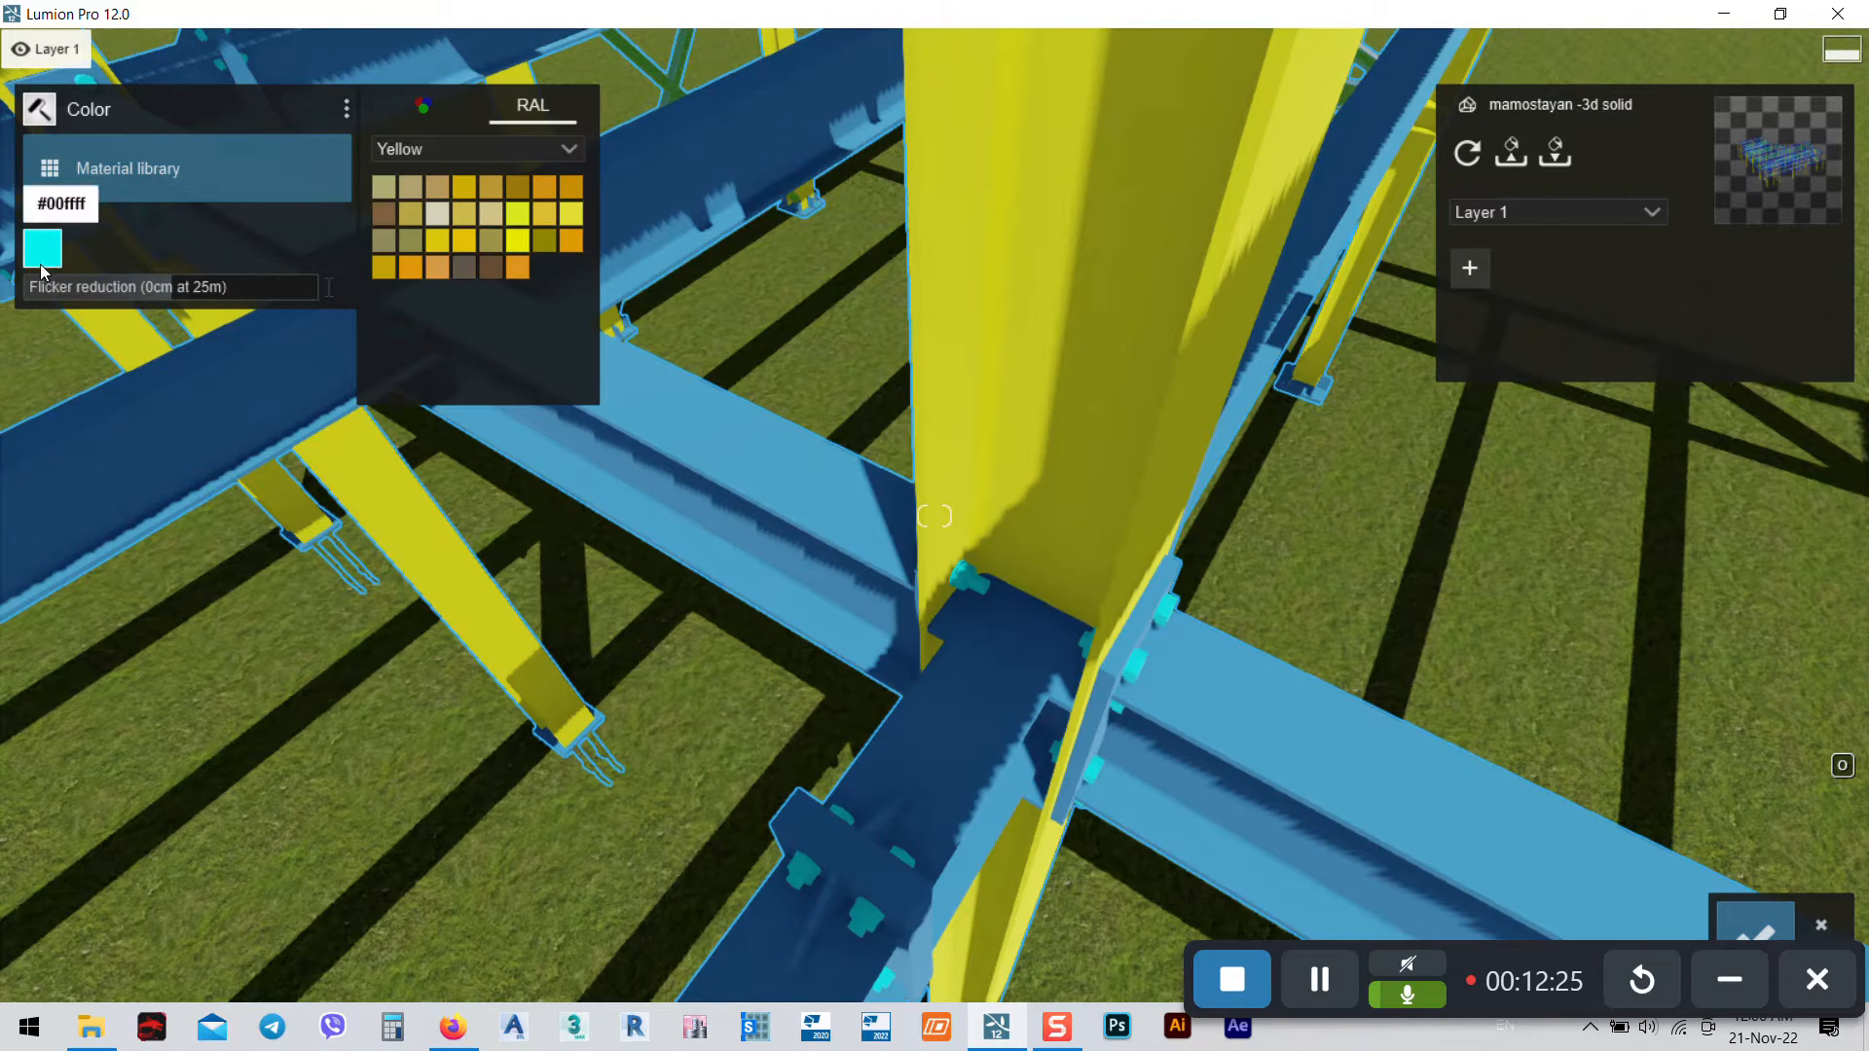
left_click(413, 151)
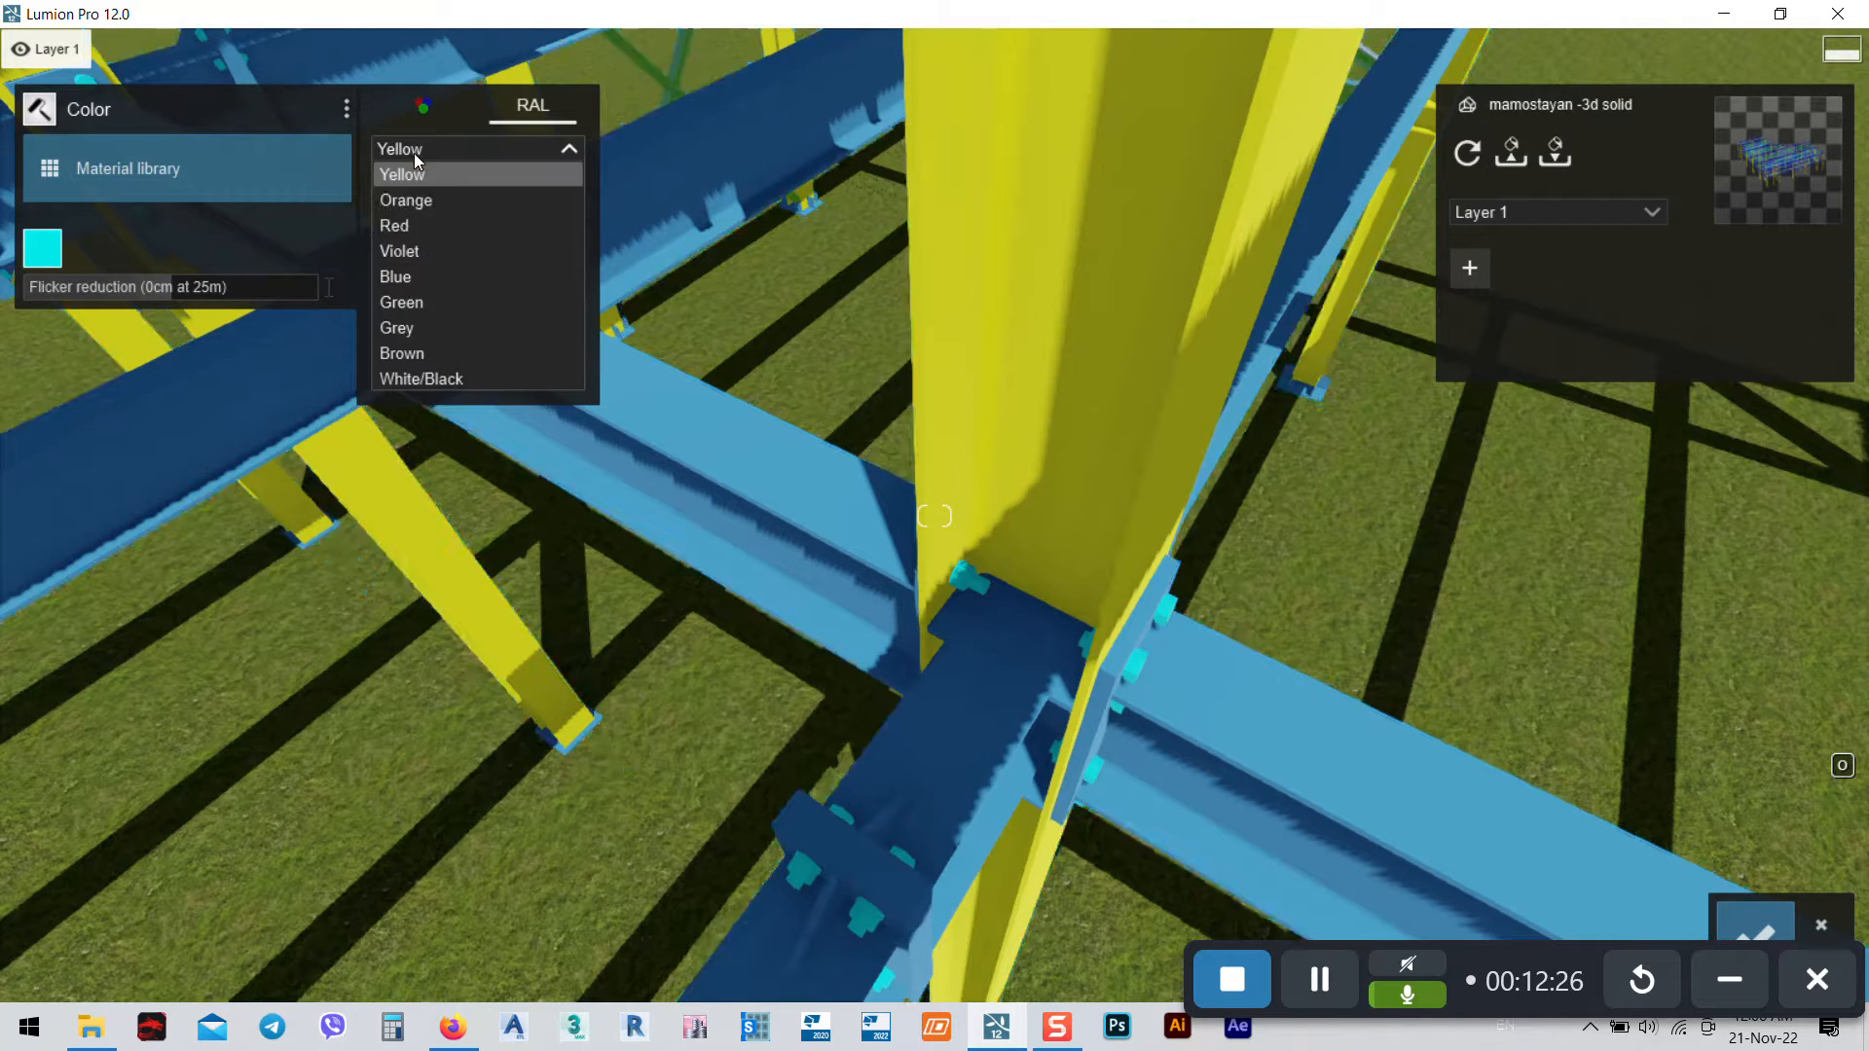
left_click(420, 379)
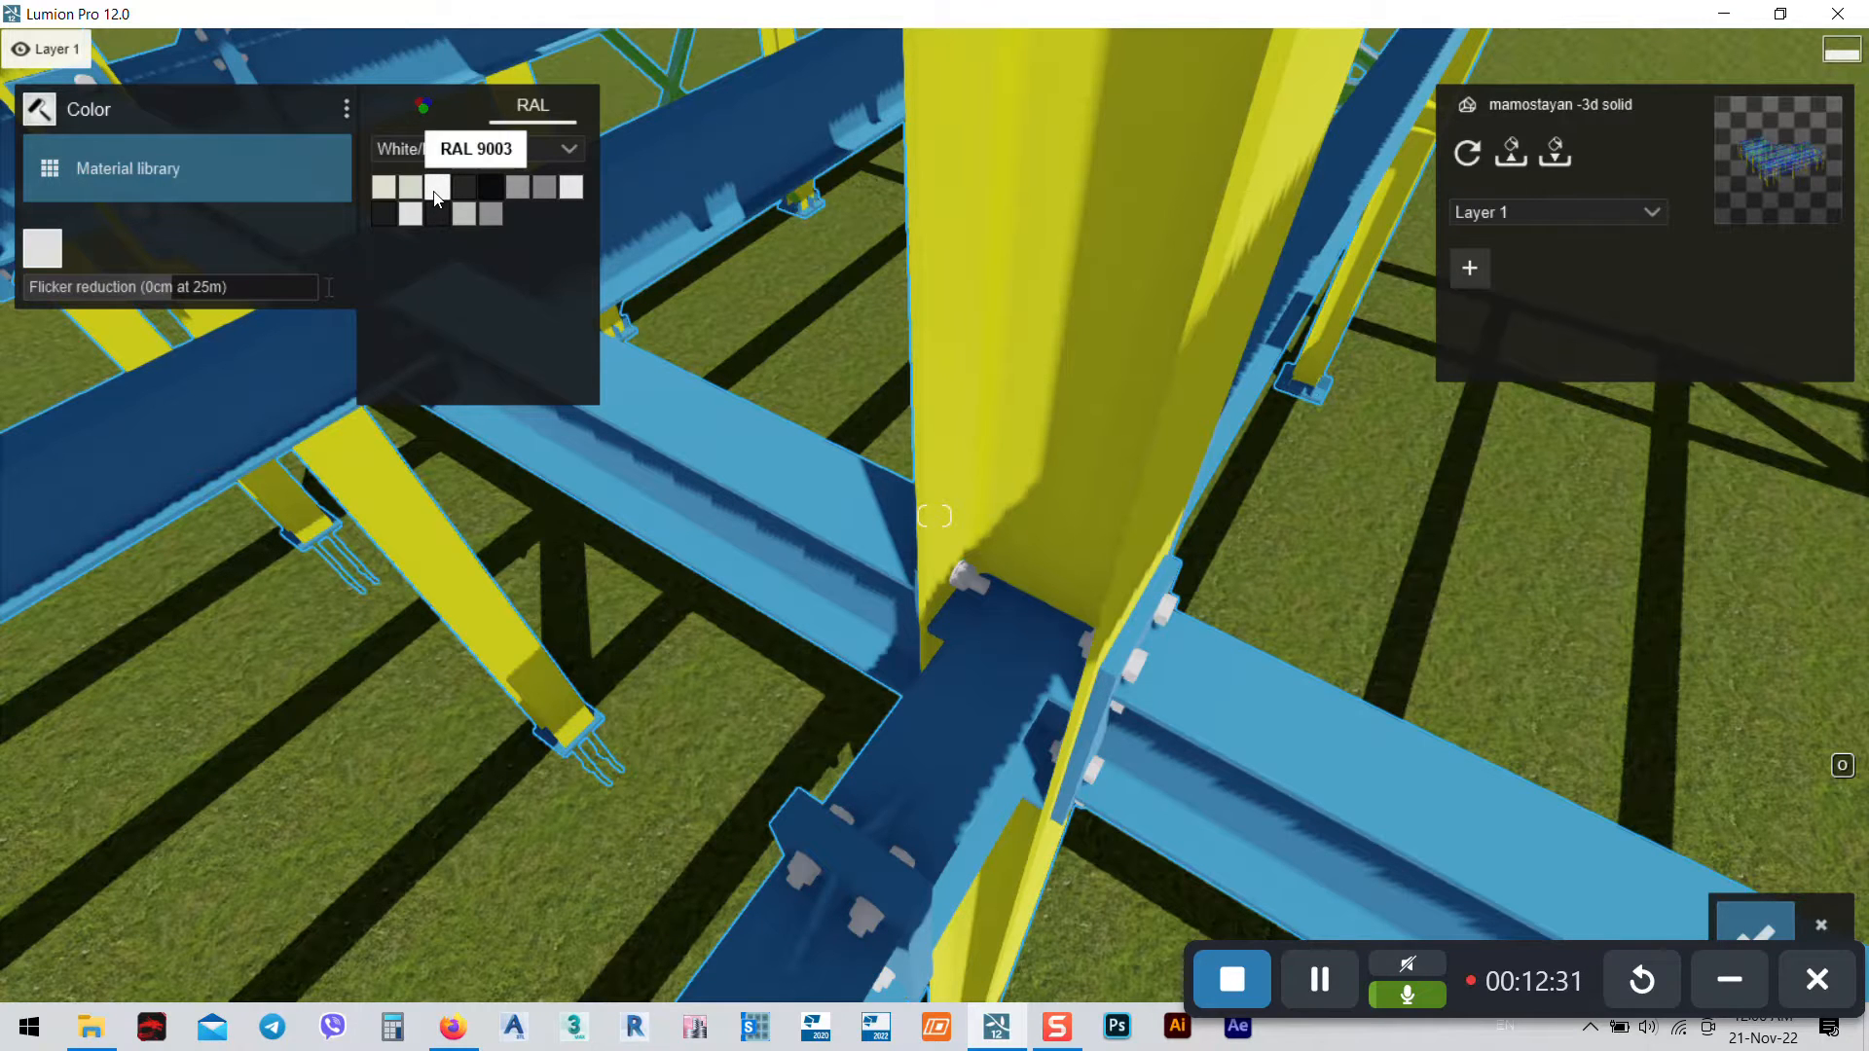
Examine the recolored bolted beam-to-column connection up close and the whole steel structure from outside
right_click_drag(1188, 772, 1348, 673)
key("s")
key("w")
key("s")
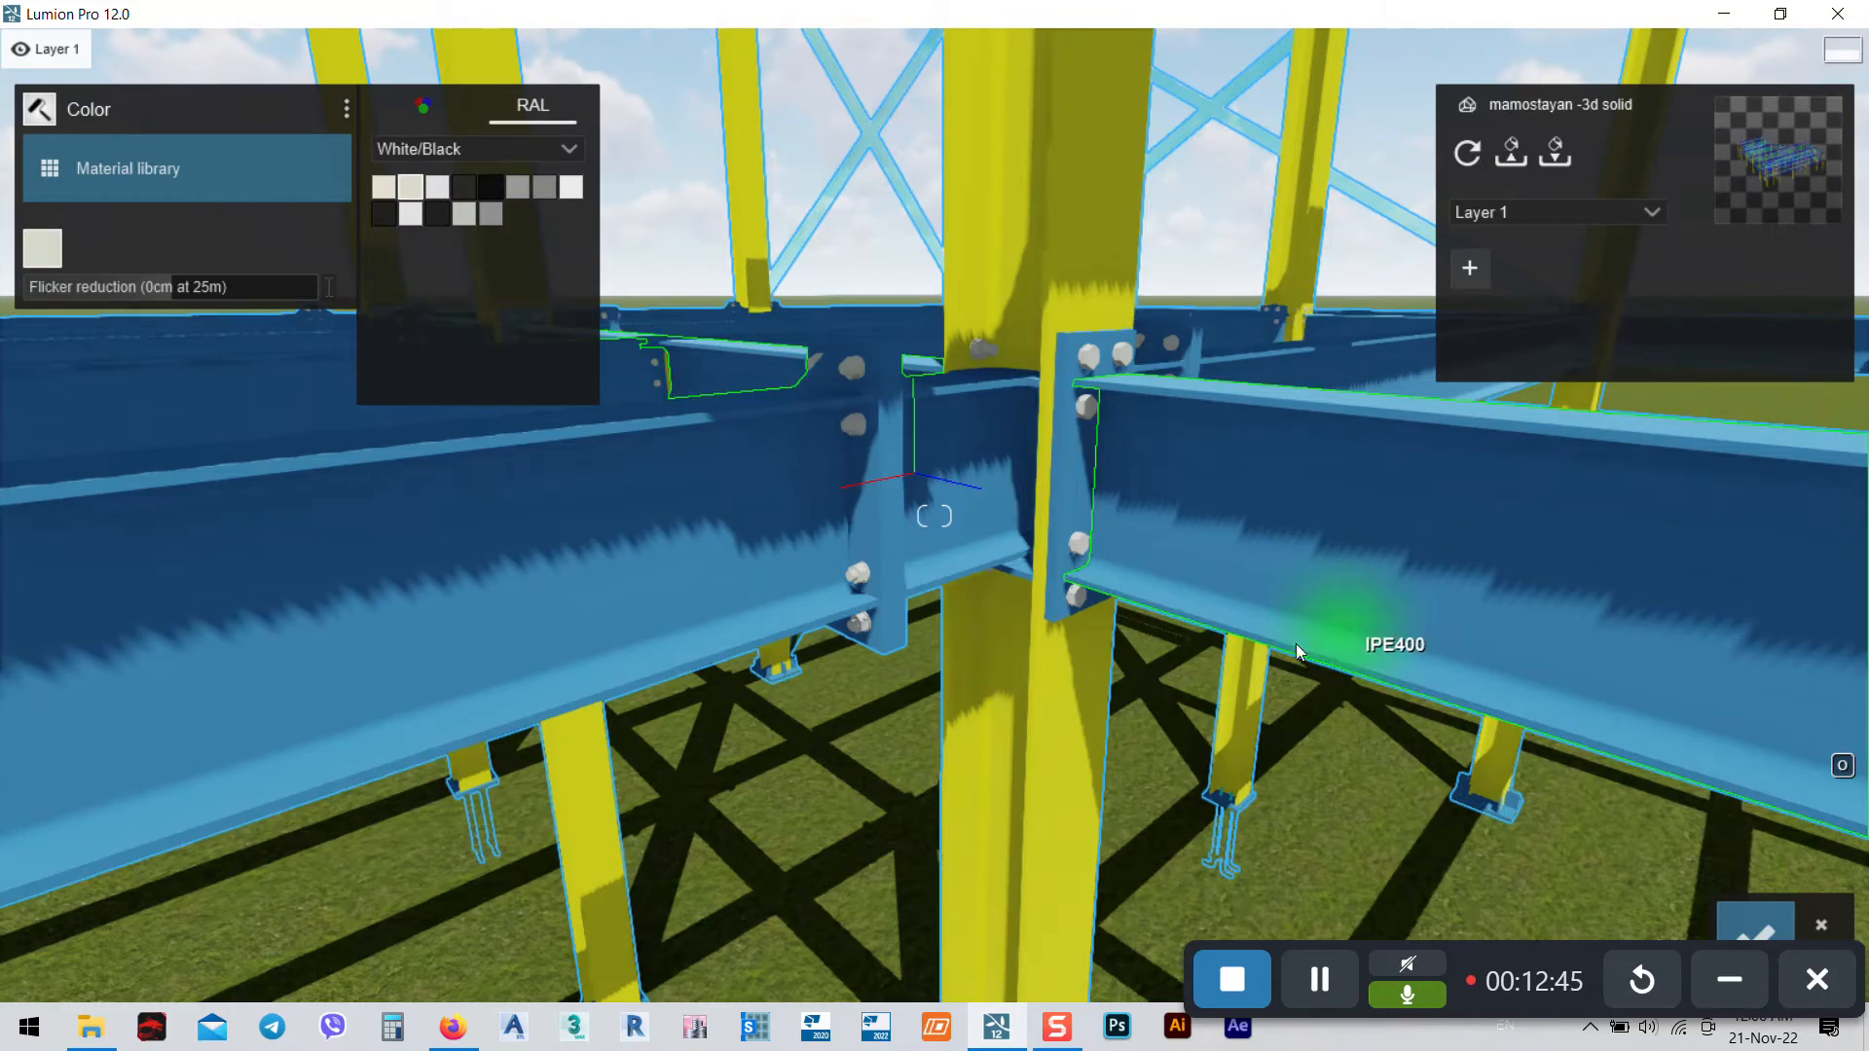
key("s")
key("s")
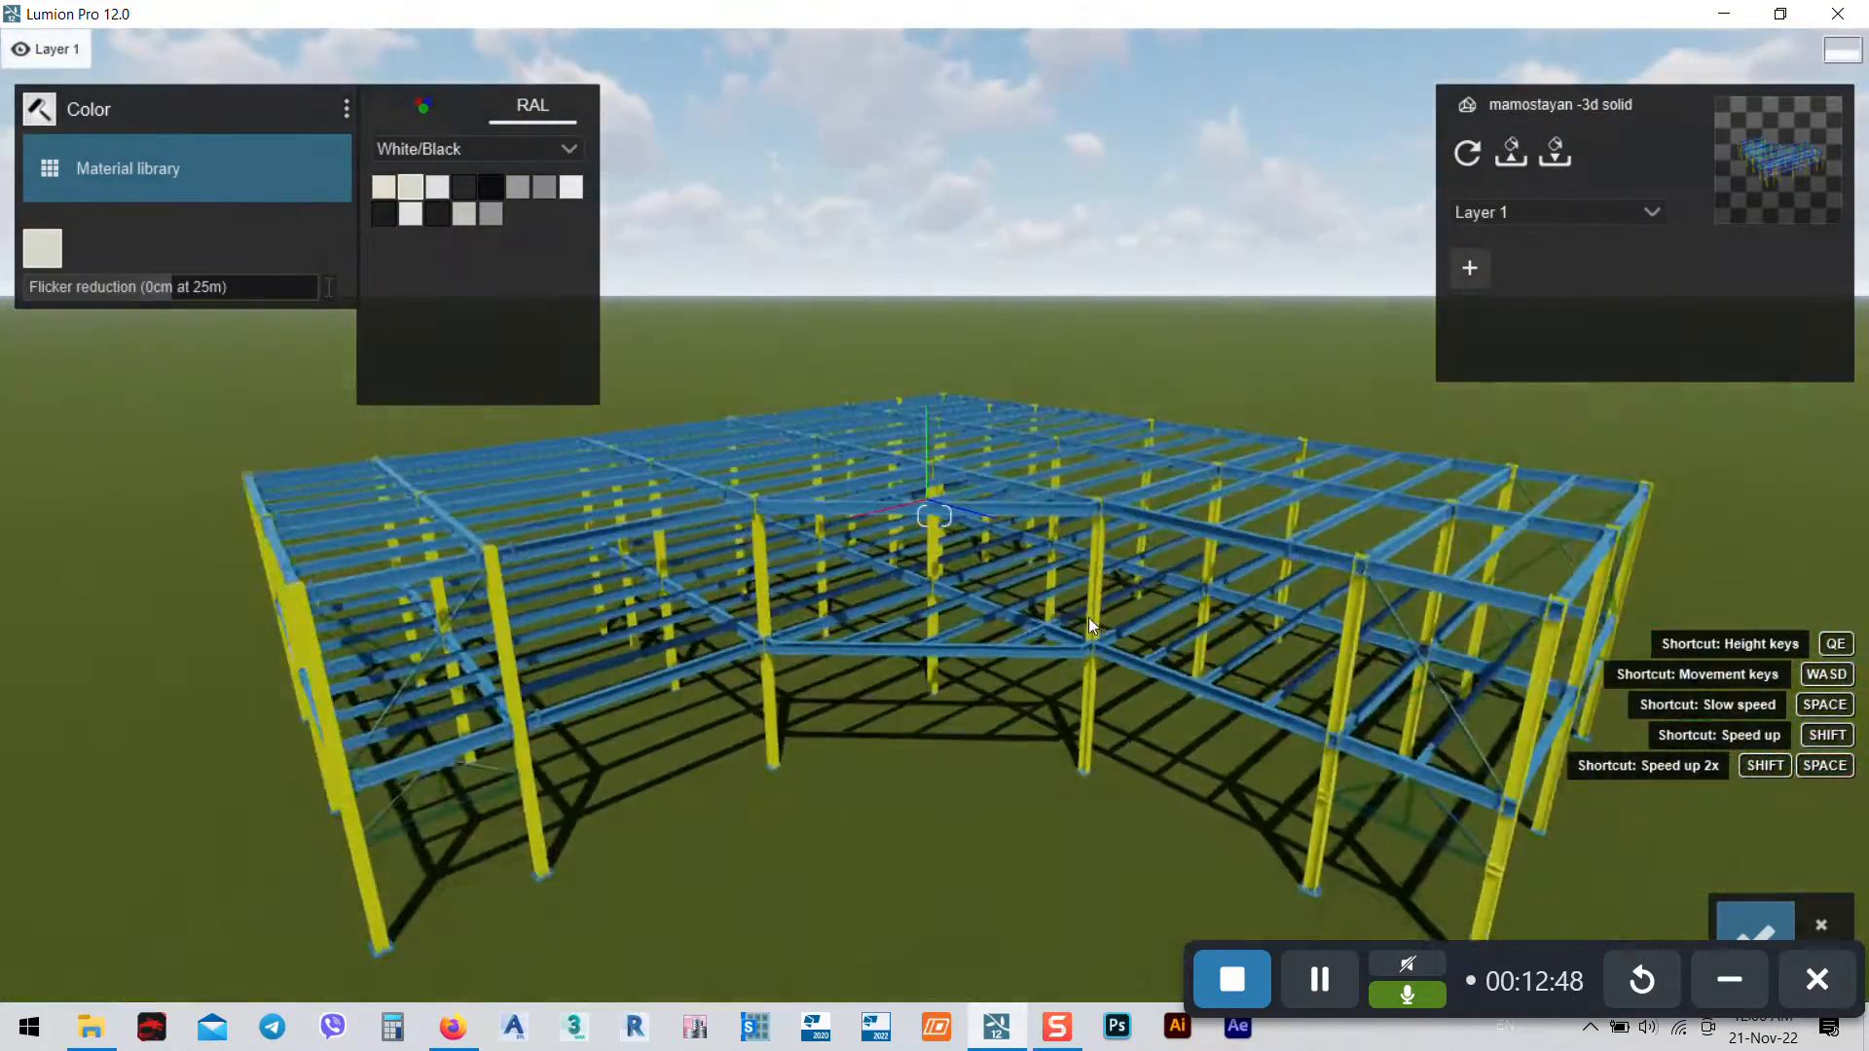
key("s")
Select the glass diagonal bracing and paste the beams' copied blue Color material onto it
right_click_drag(1088, 617, 888, 613)
key("w")
key("w")
key("w")
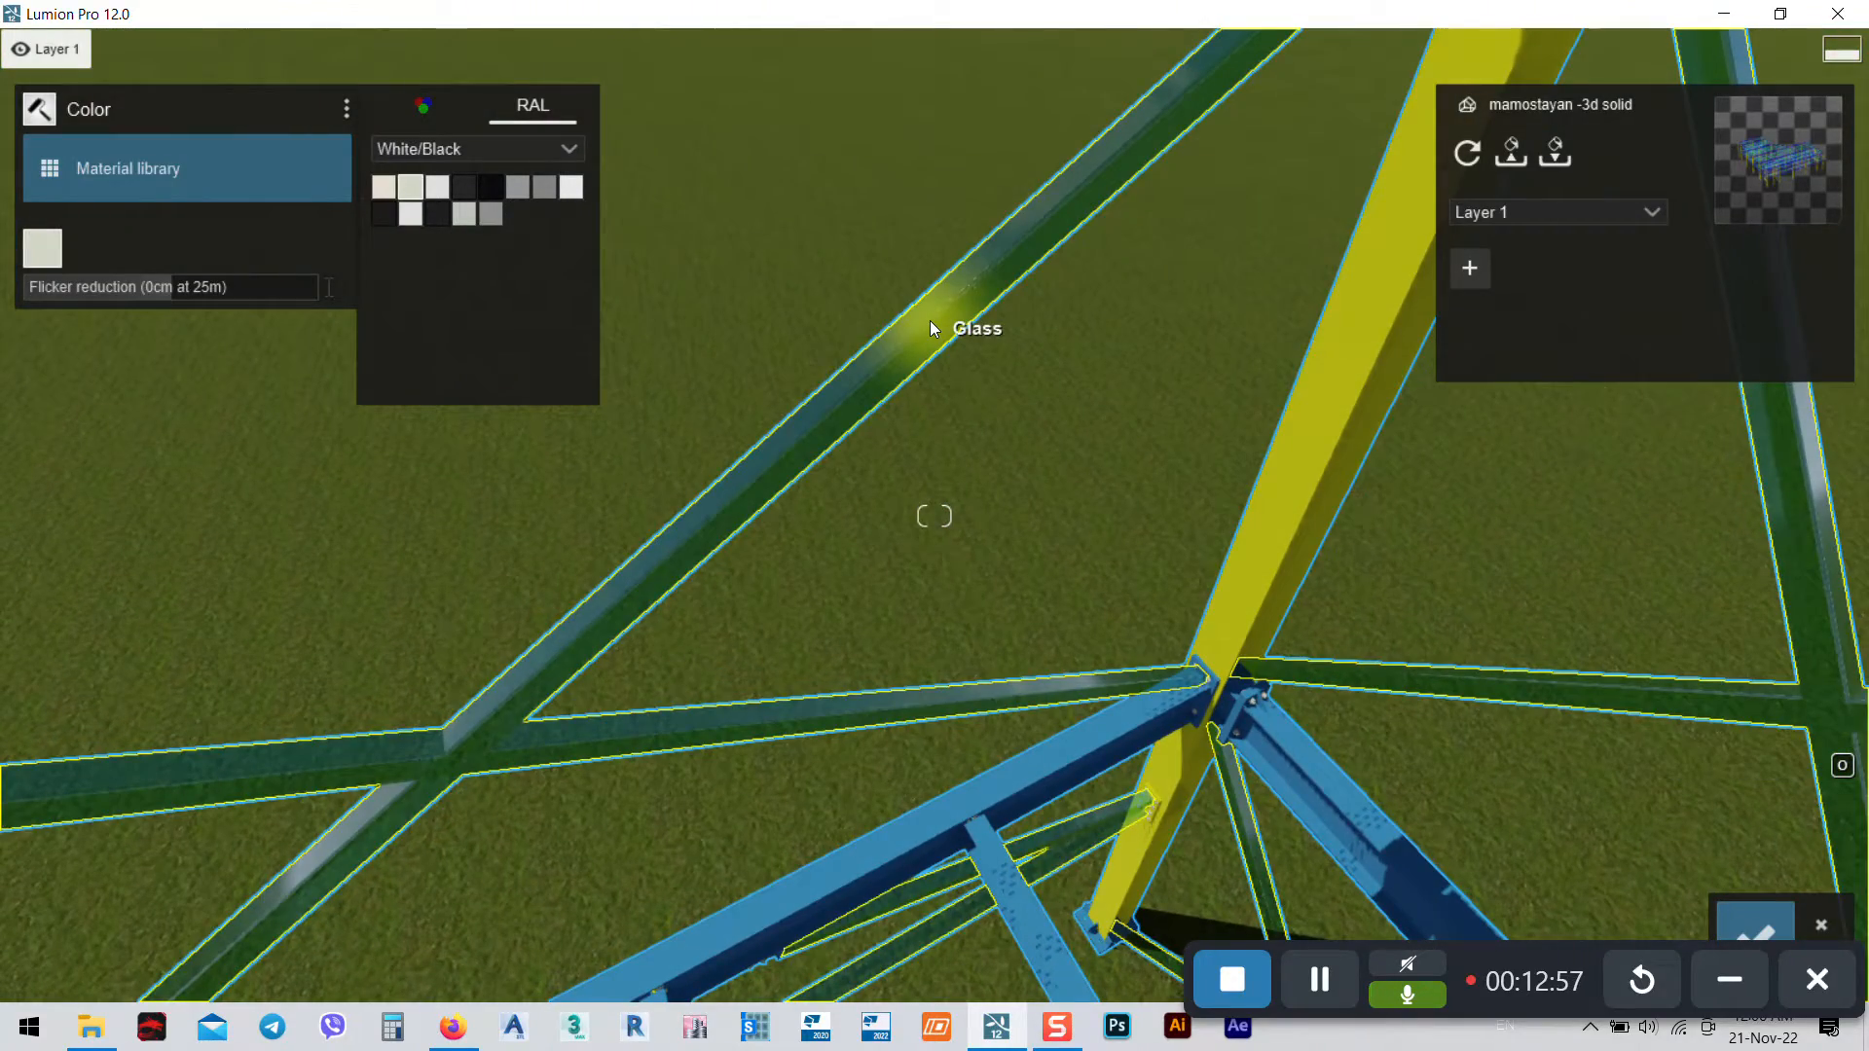
left_click(932, 324)
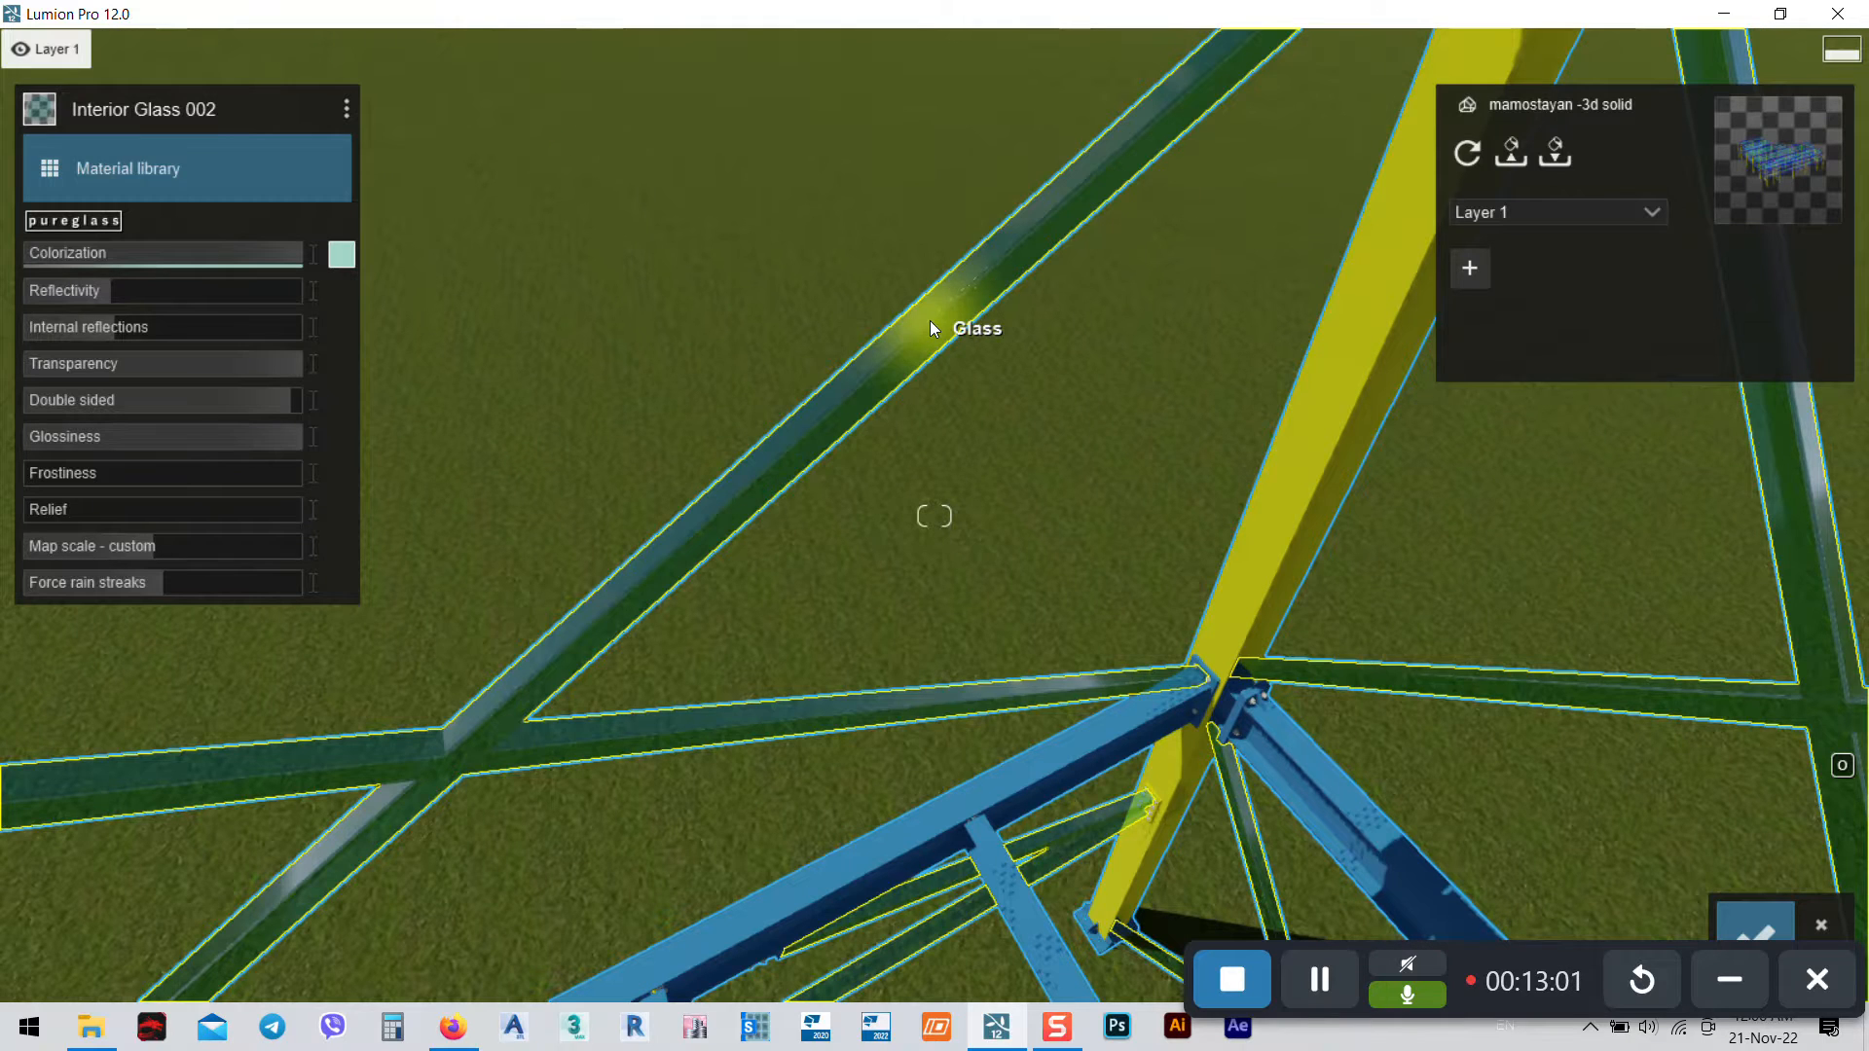
left_click(35, 167)
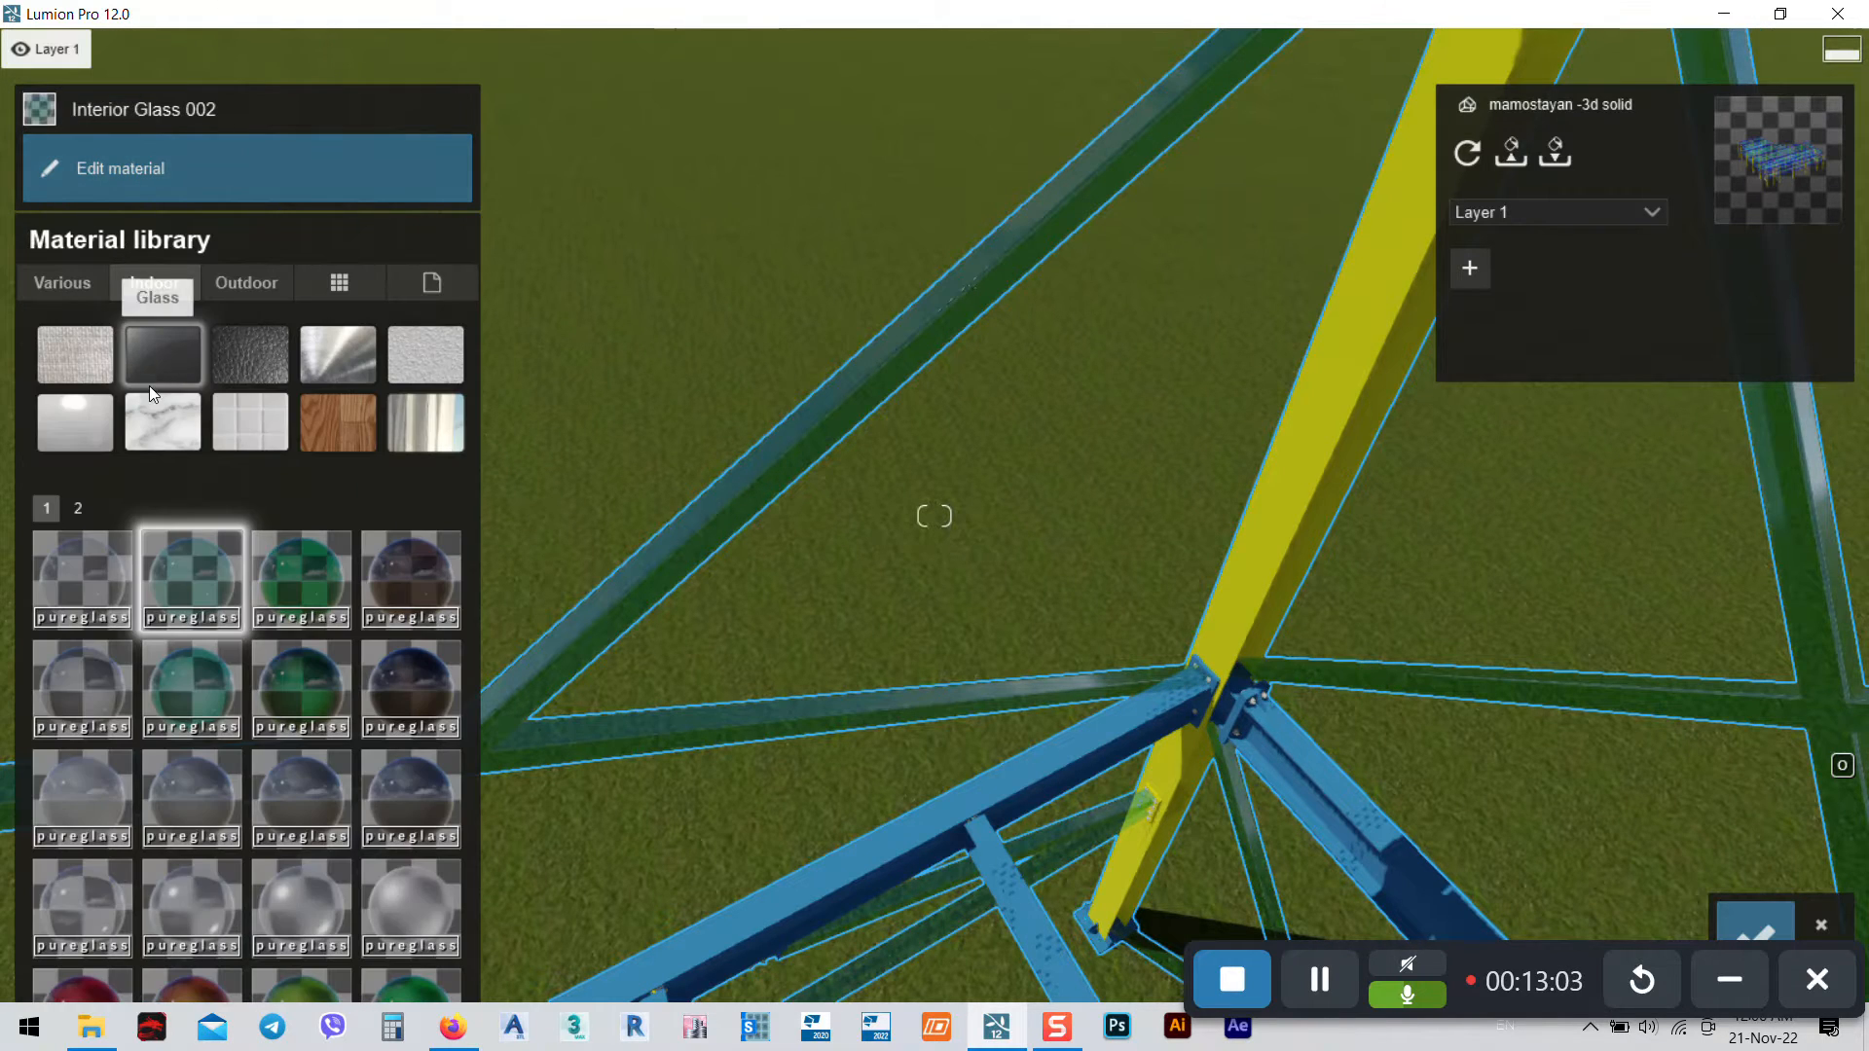
left_click(53, 161)
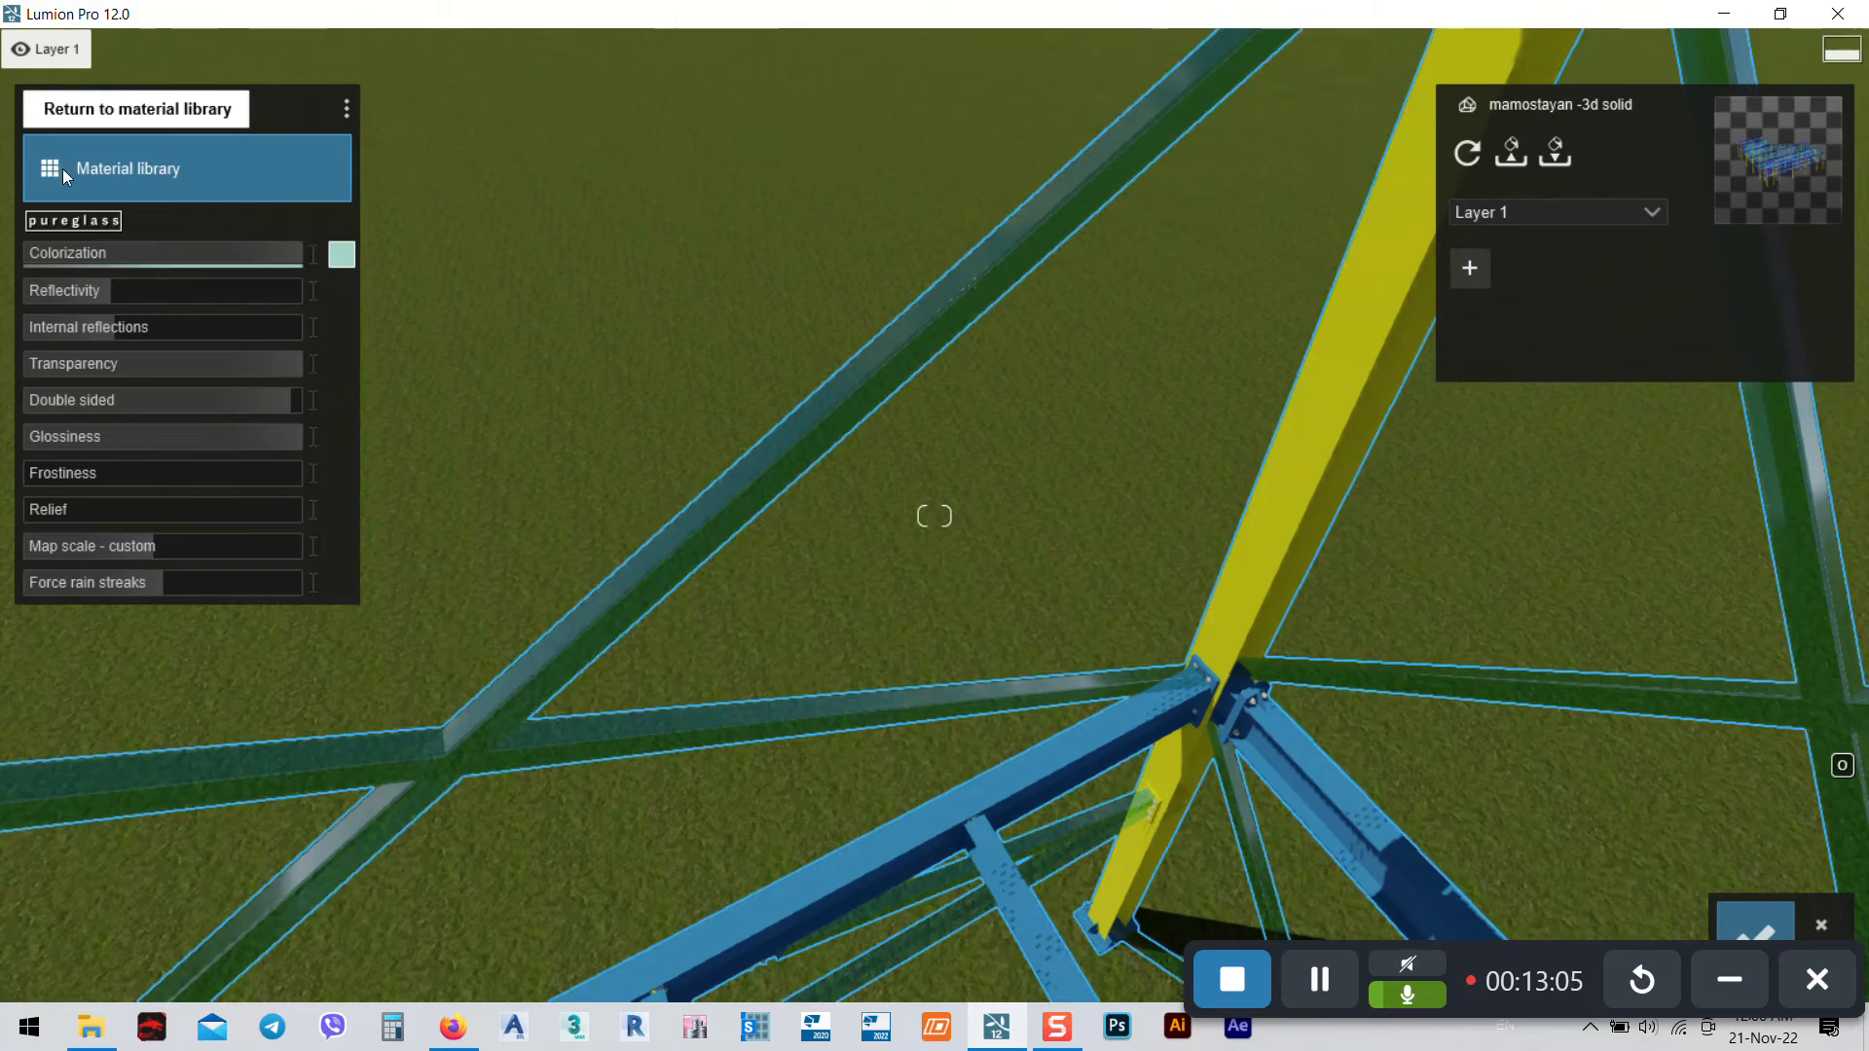
left_click(345, 108)
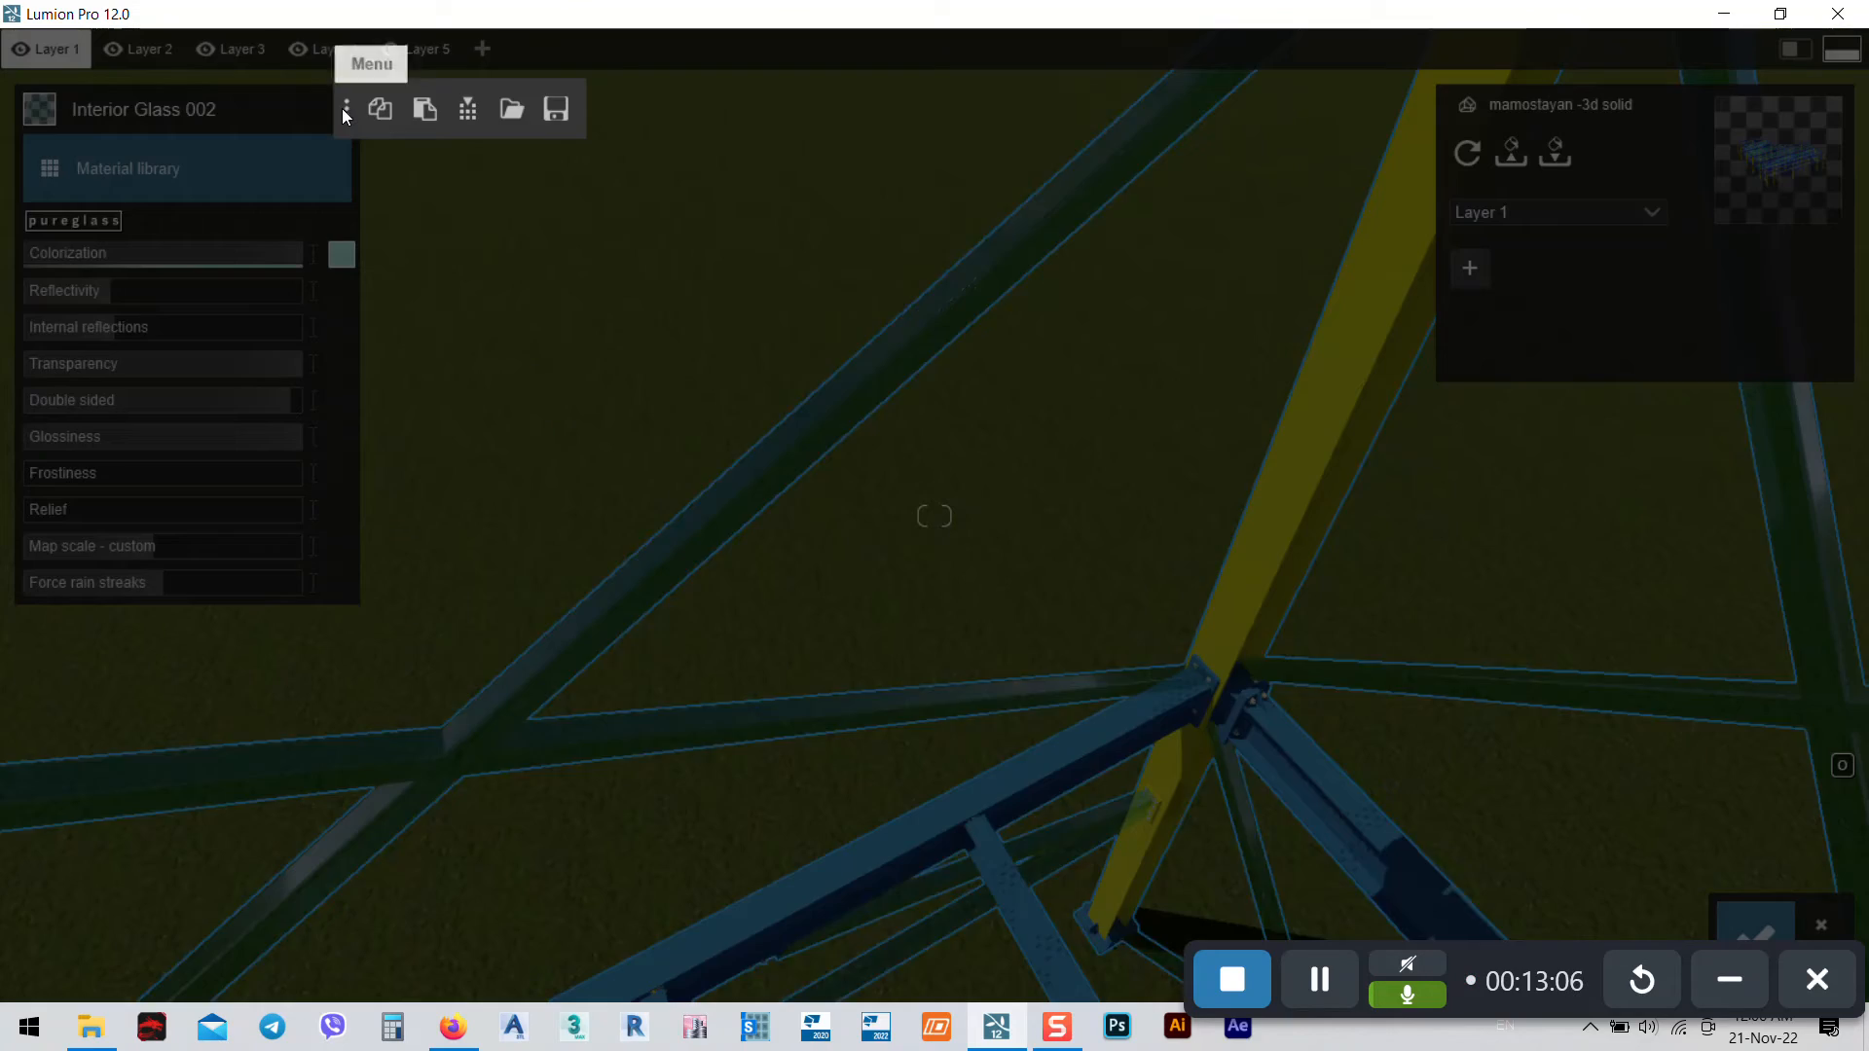
left_click(415, 111)
Review the recolored frame from above and from inside between the floors, and save the material changes
scroll(777, 590, "down", 6)
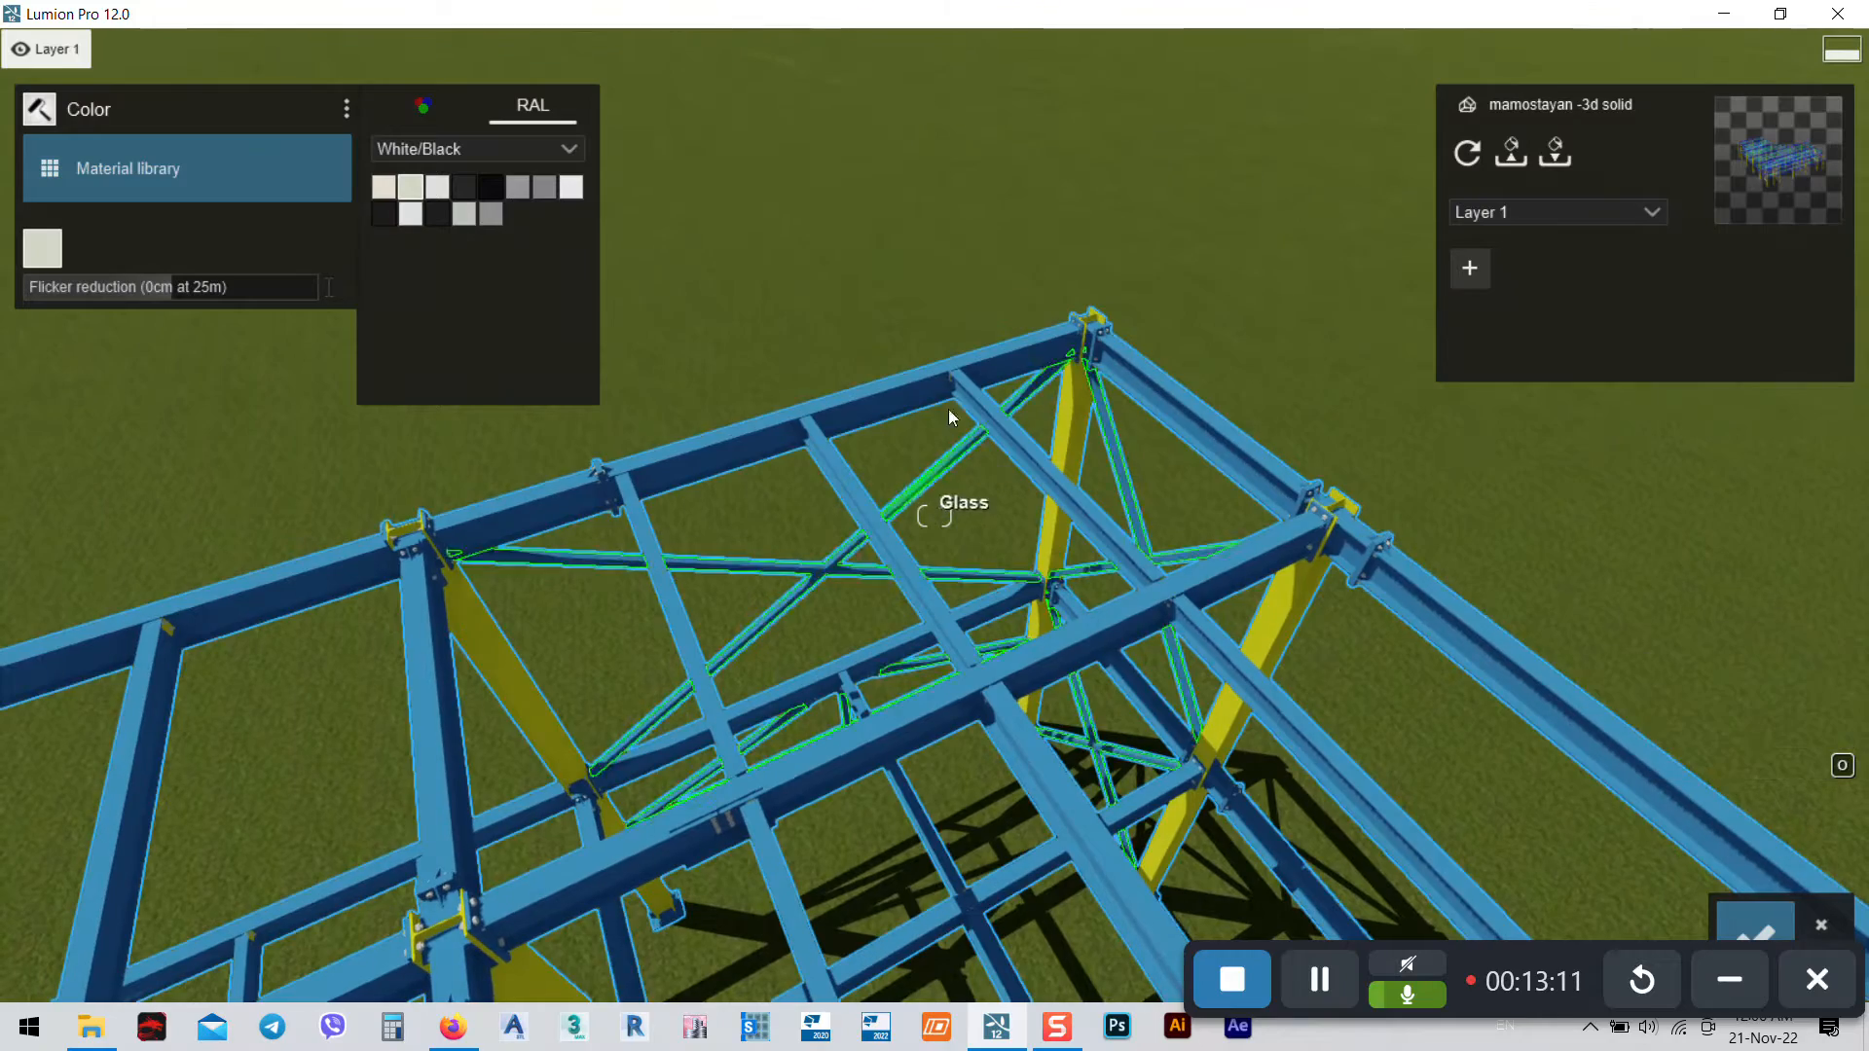
scroll(988, 343, "down", 5)
scroll(1060, 400, "down", 5)
right_click_drag(1035, 688, 1231, 973)
right_click_drag(1389, 912, 1499, 974)
key("w")
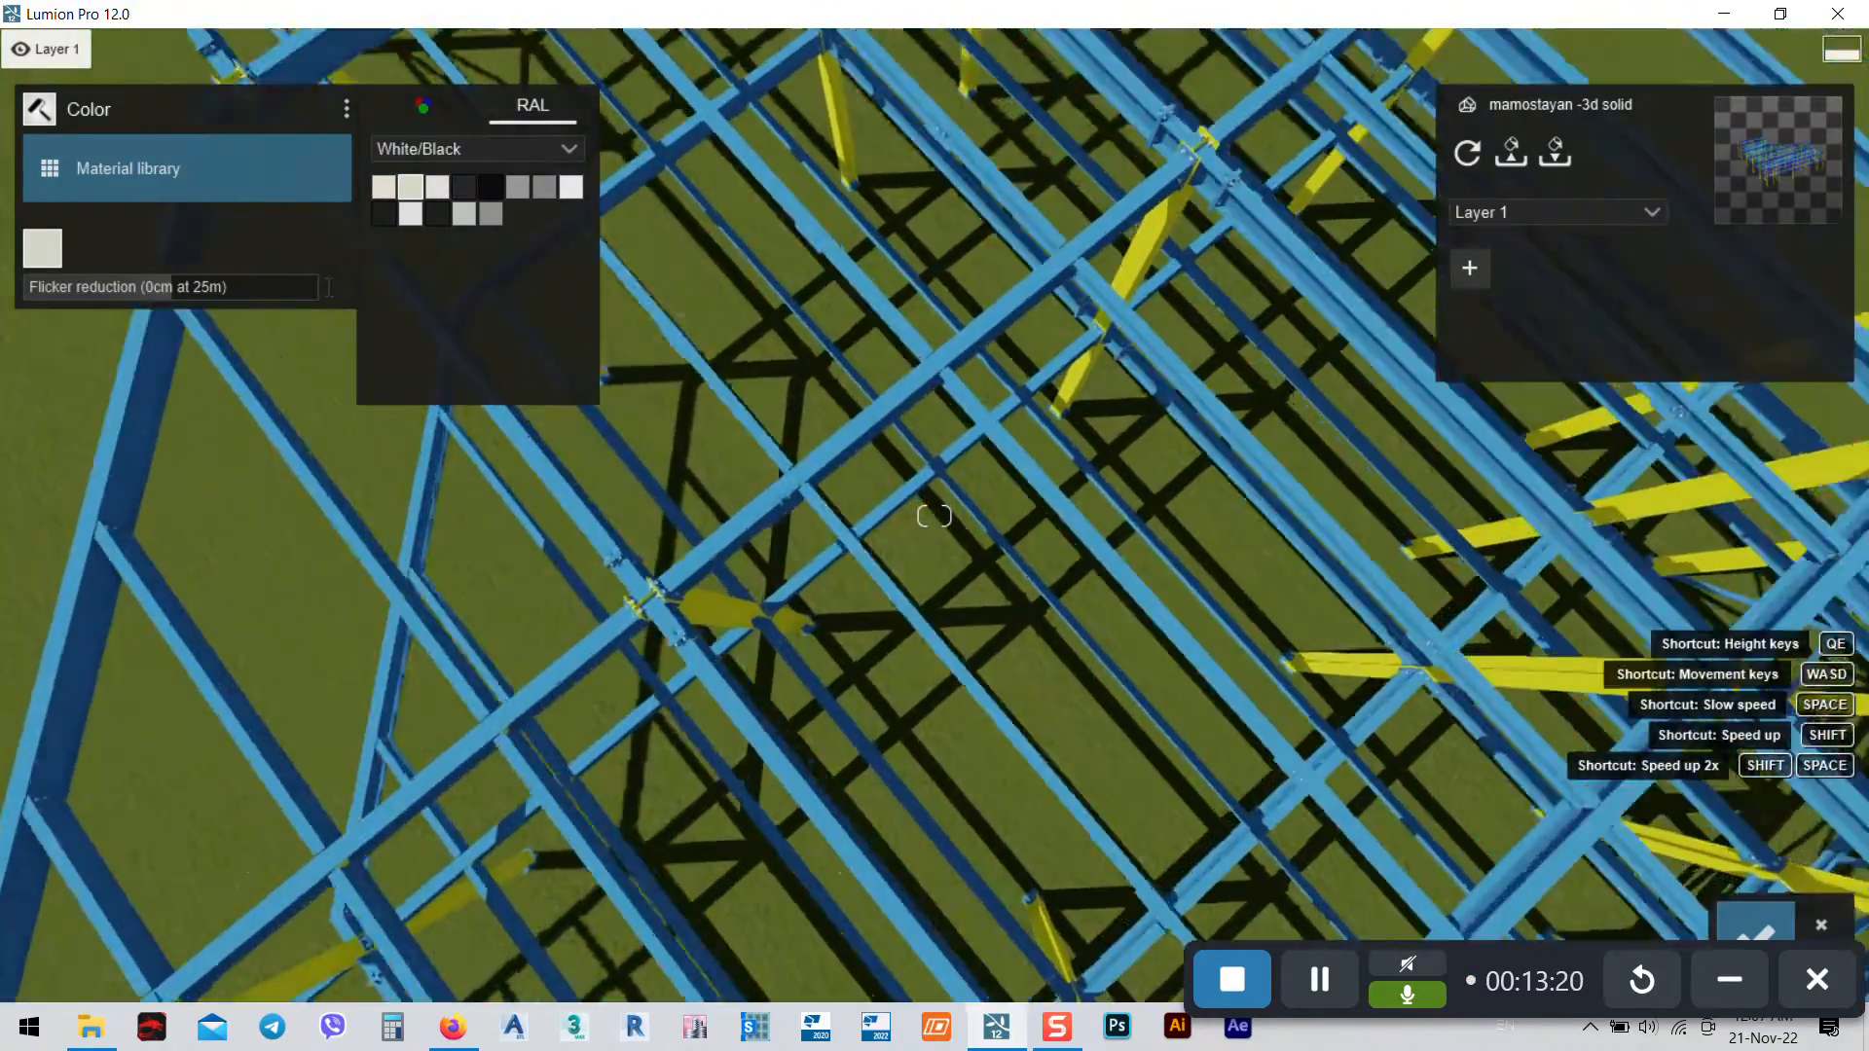
key("w")
right_click_drag(1499, 973, 1484, 701)
right_click_drag(1329, 686, 1344, 662)
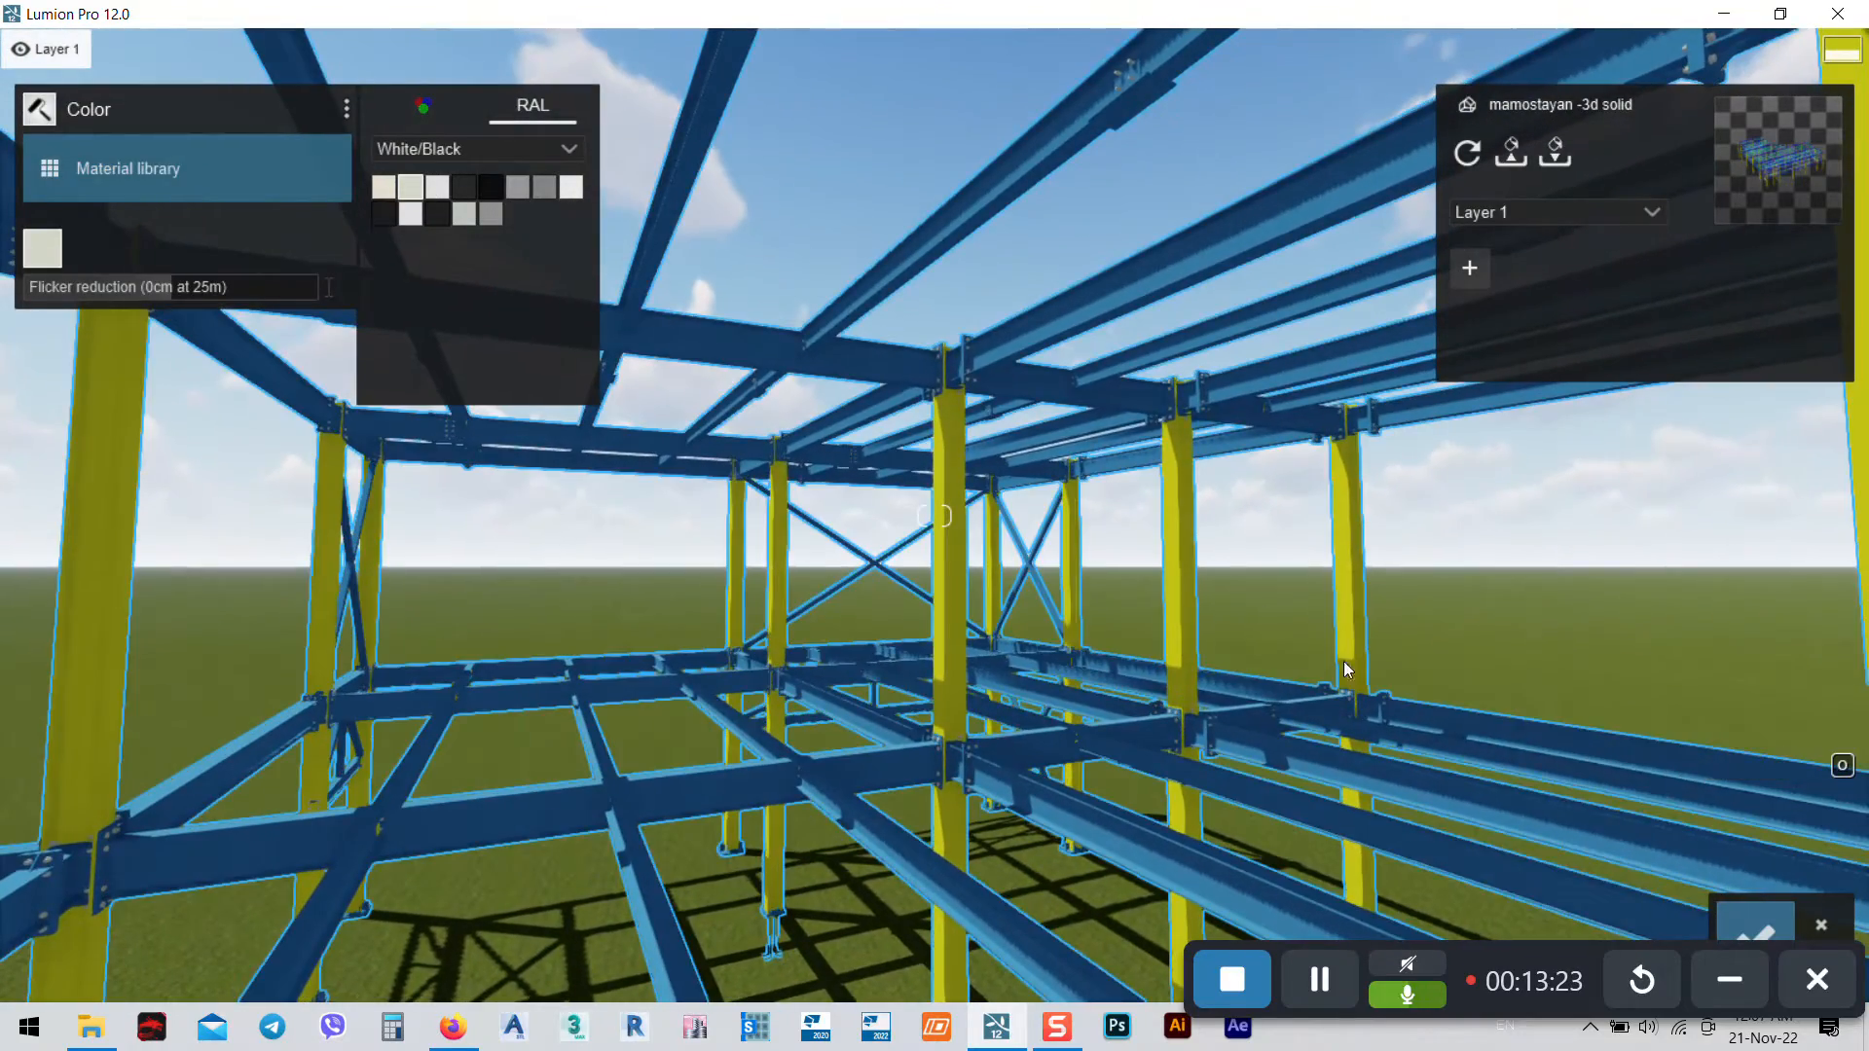
left_click_drag(1541, 943, 1552, 1007)
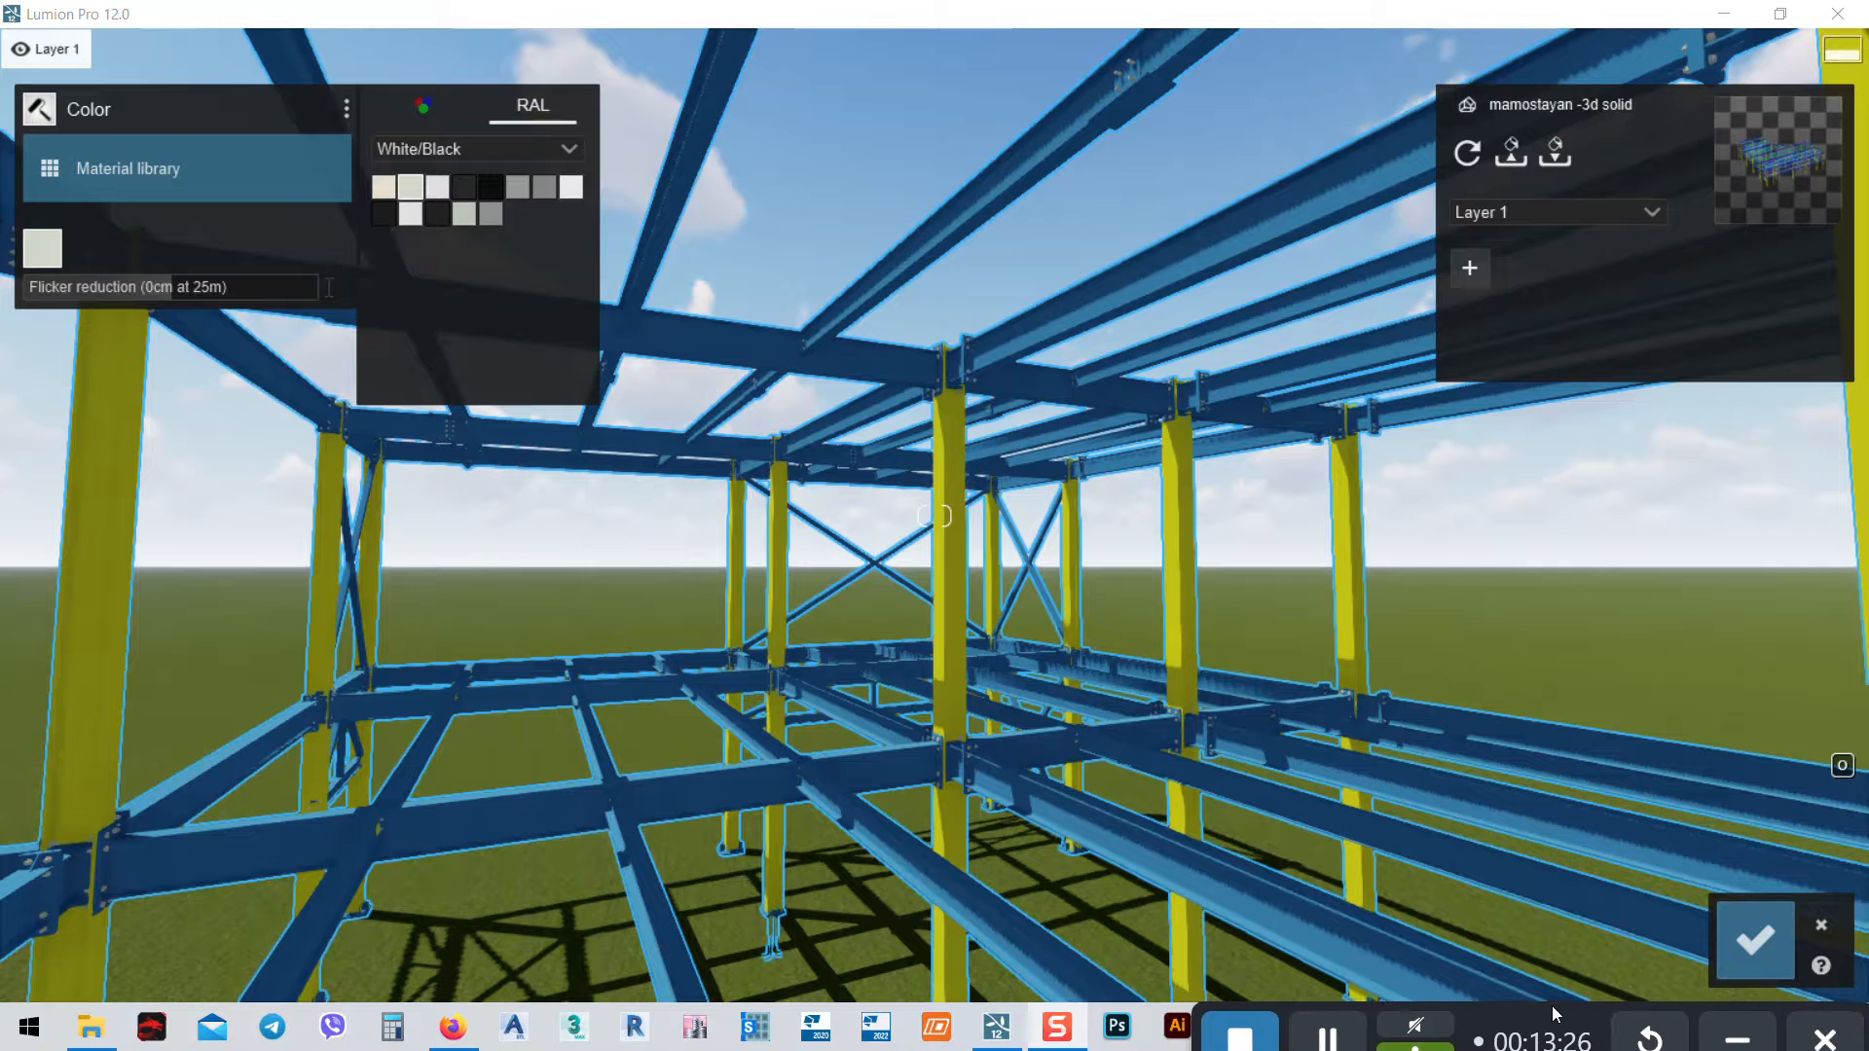
left_click(1767, 944)
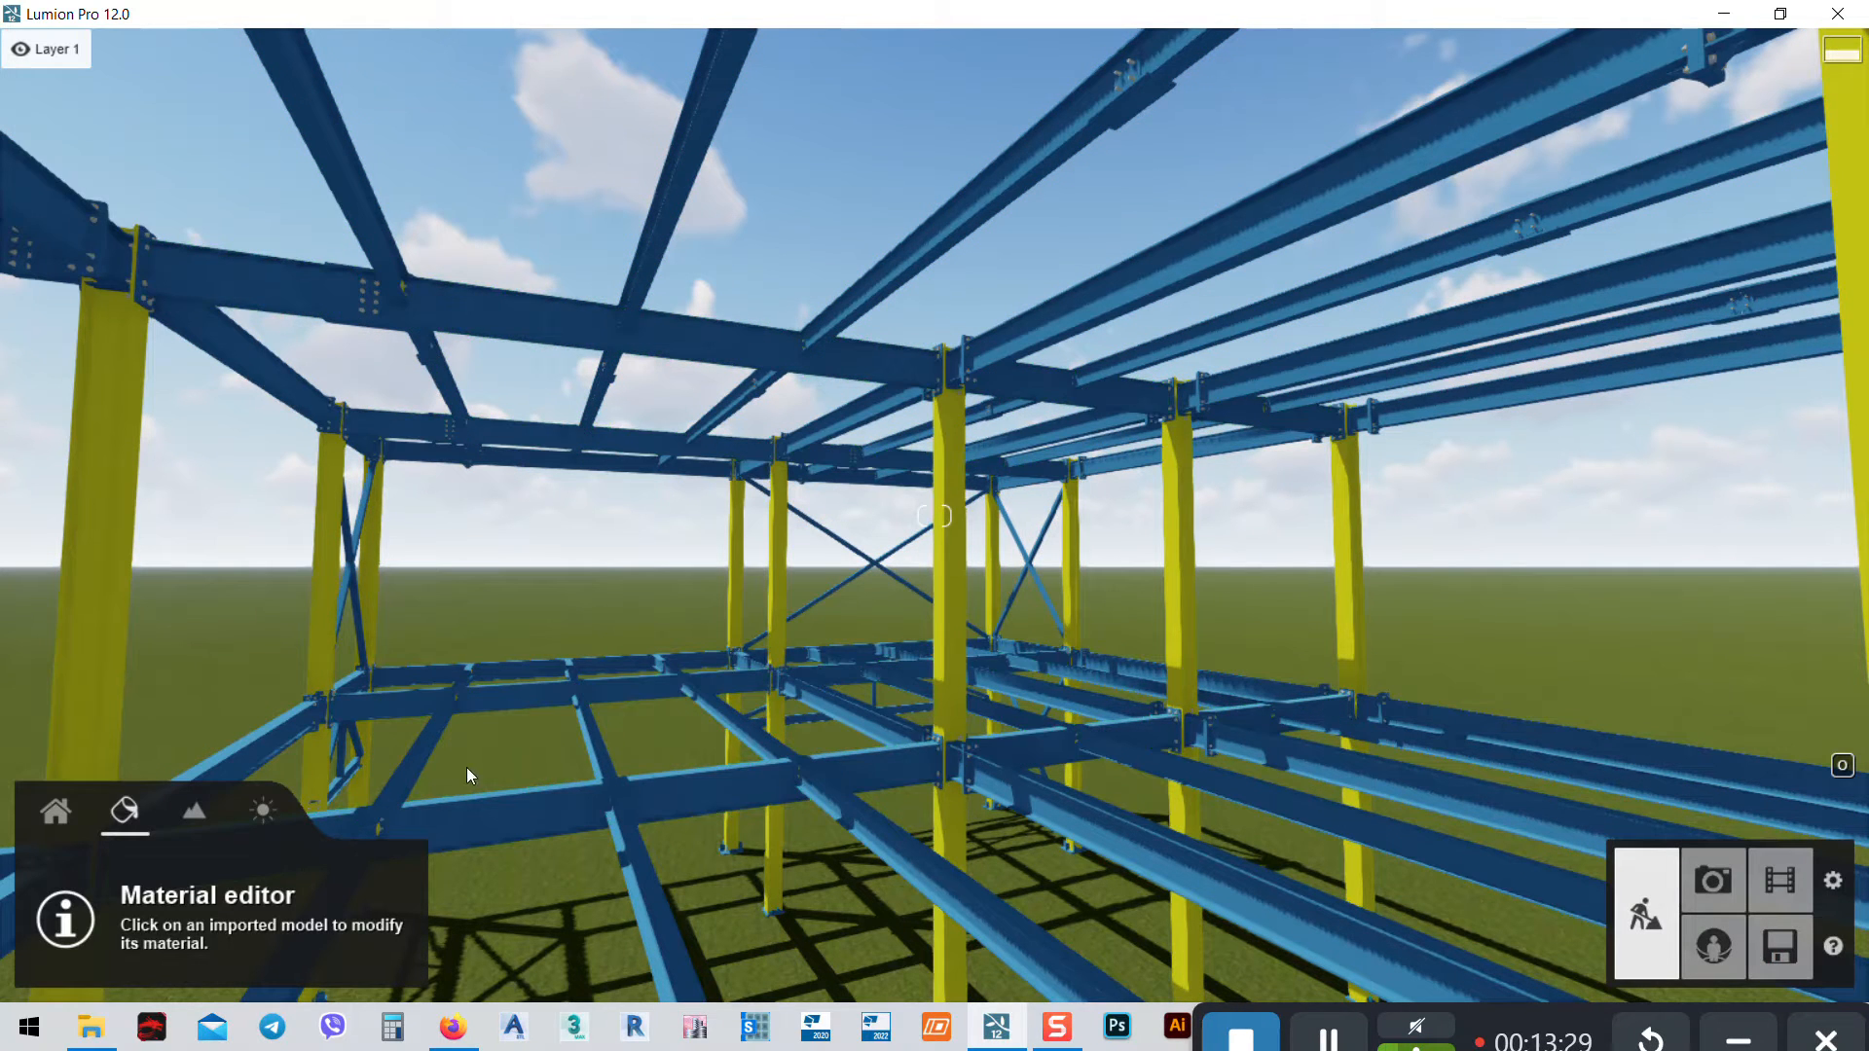
Try several landscape presets from the first two rows on the ground, covering farmland, snow and desert terrain
right_click_drag(1038, 669, 226, 1041)
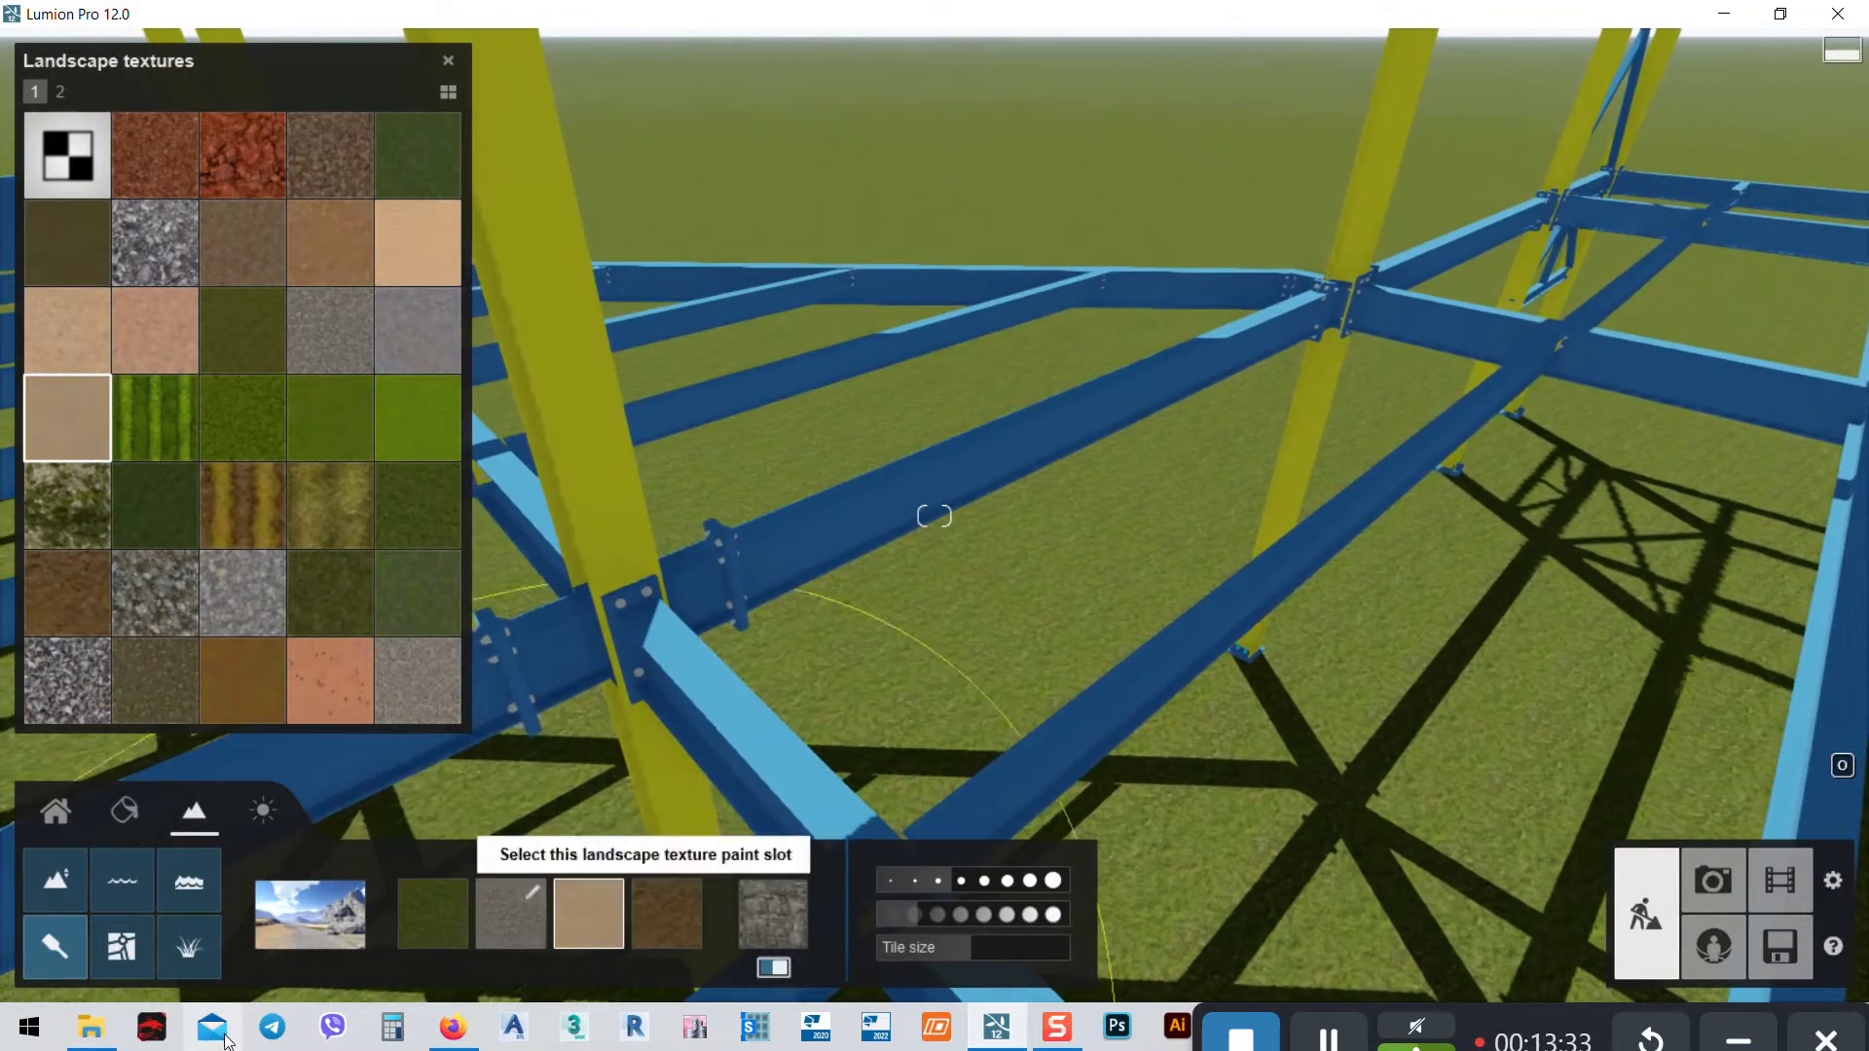
left_click(318, 926)
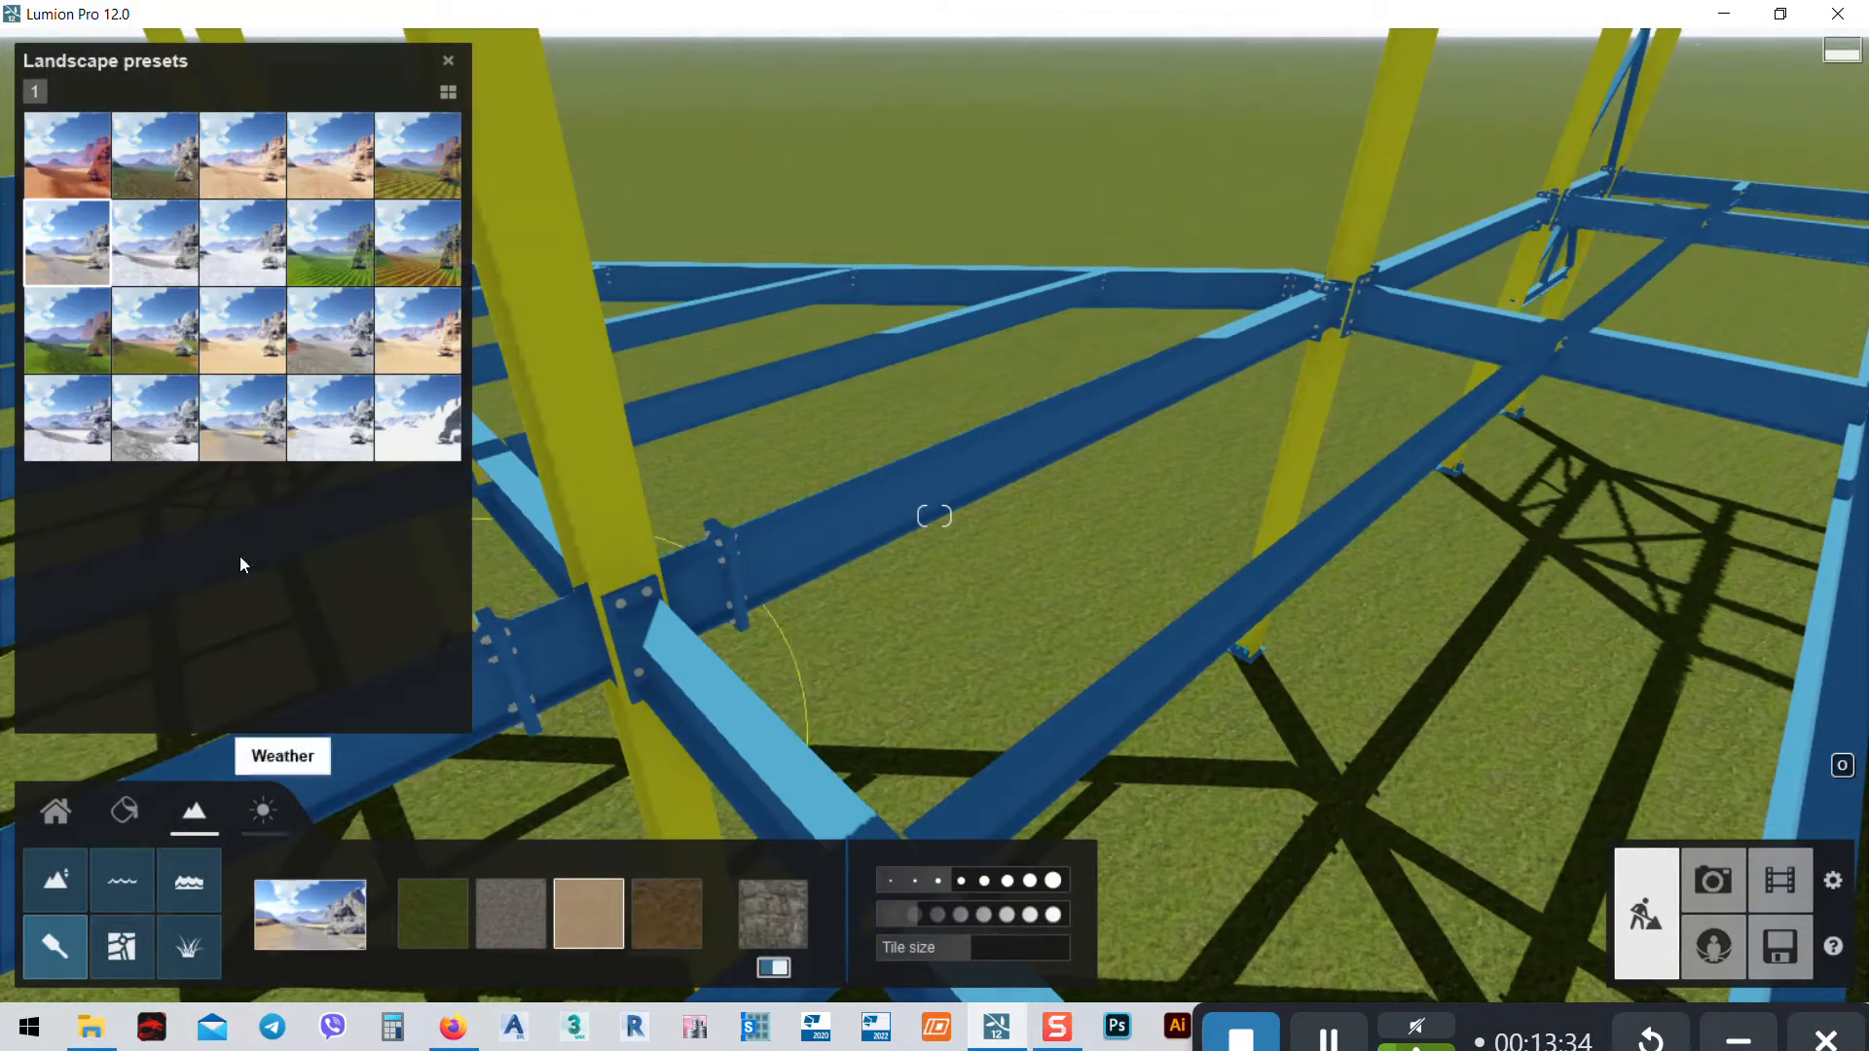
left_click(354, 259)
left_click(399, 259)
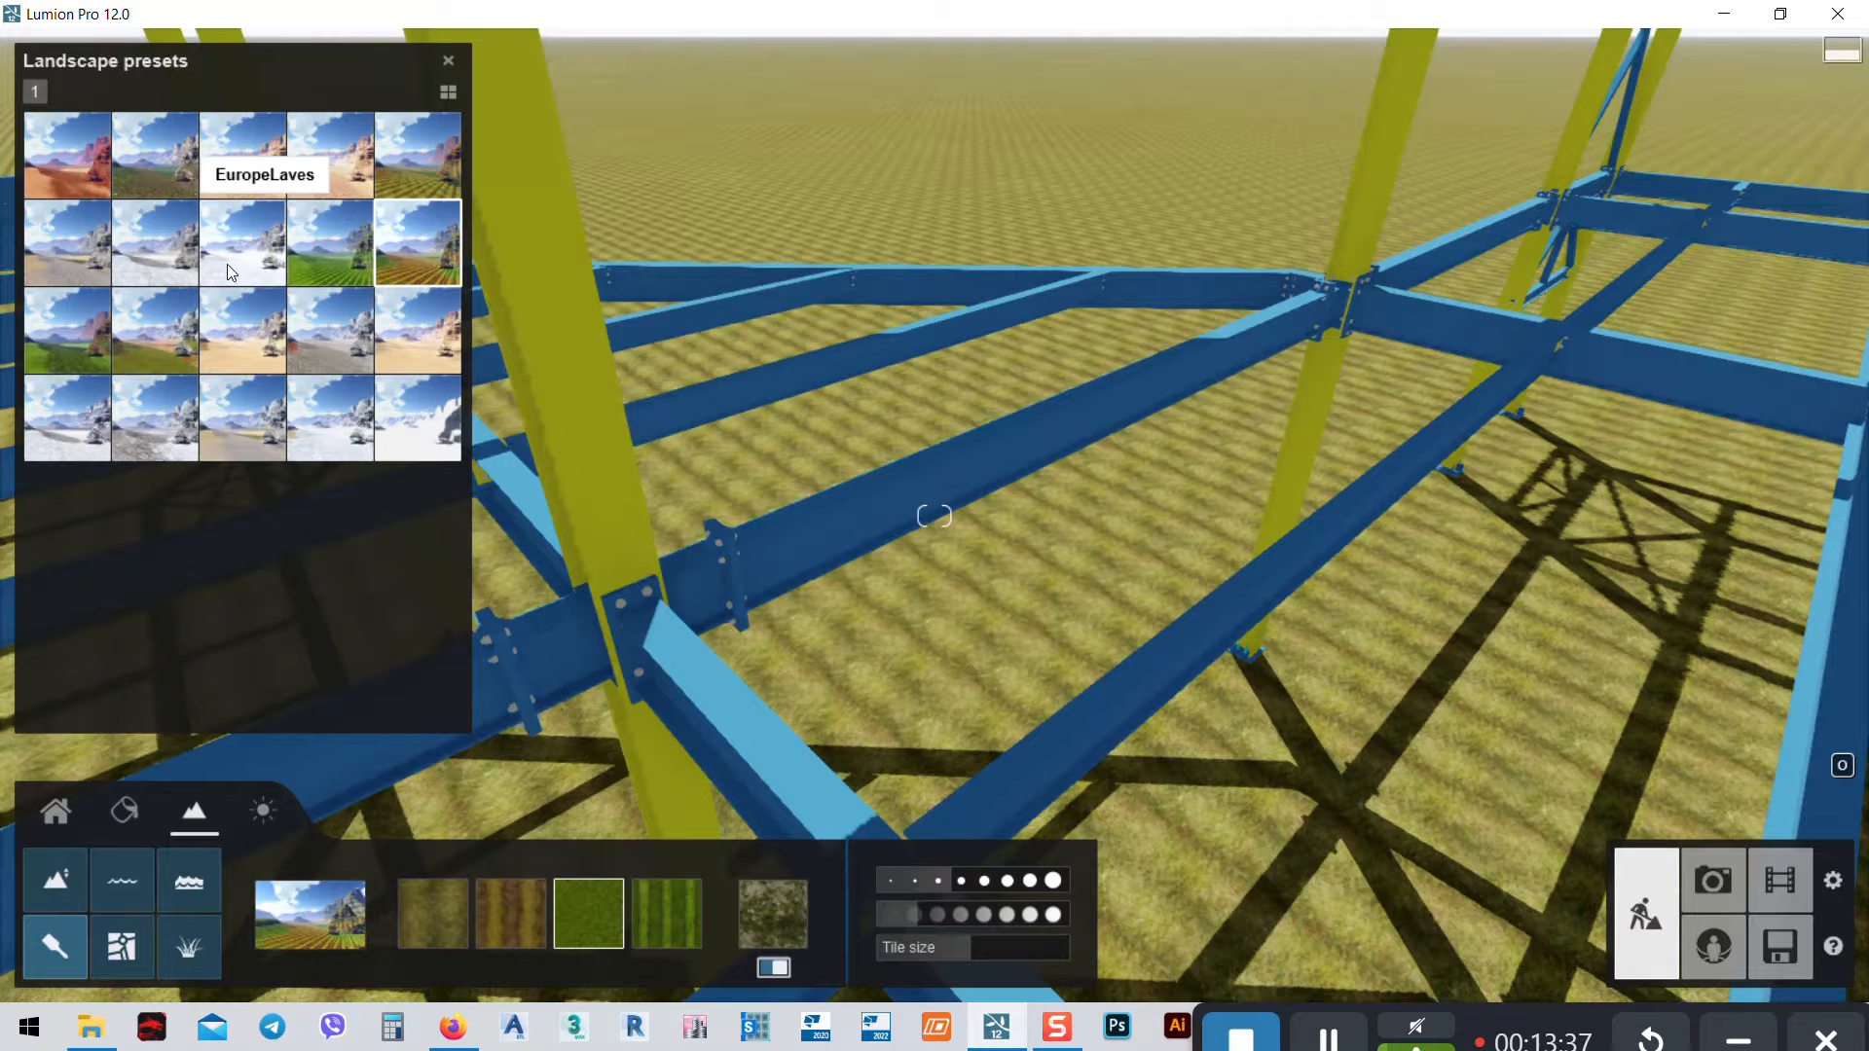
left_click(235, 267)
left_click(138, 265)
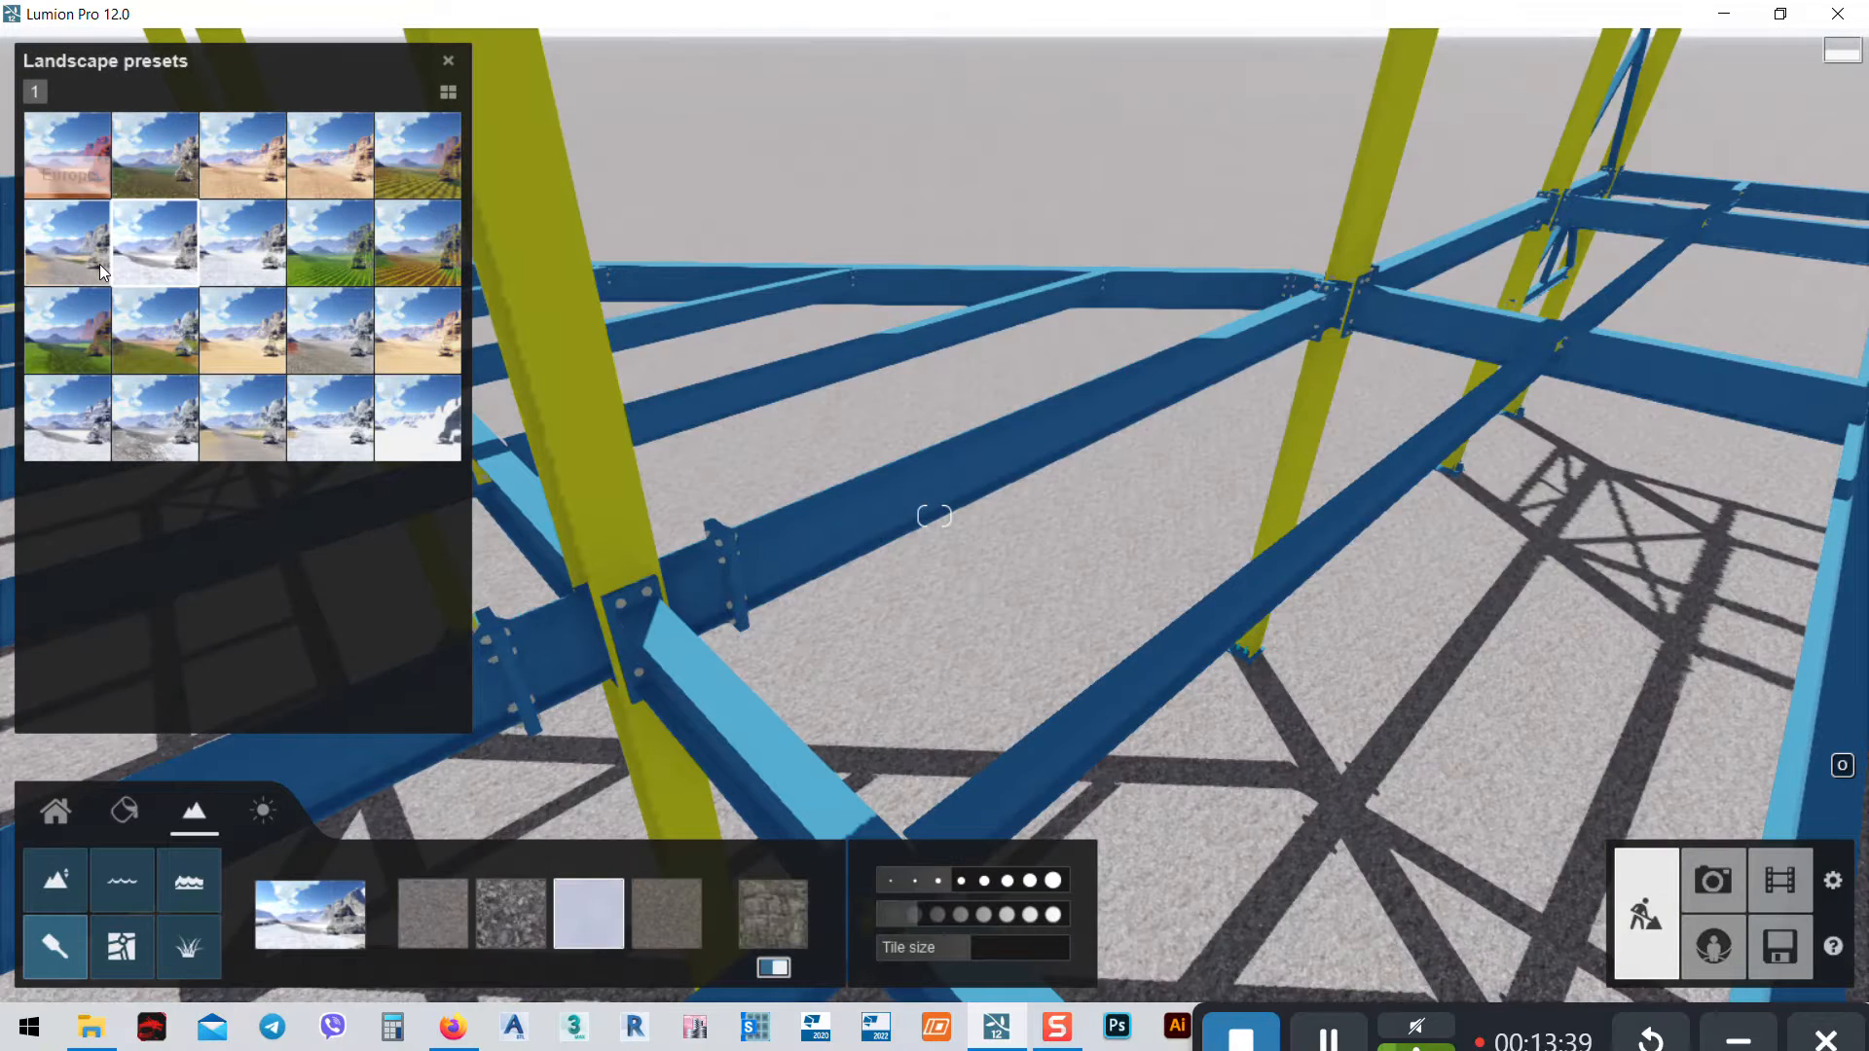
left_click(99, 265)
left_click(100, 166)
left_click(167, 183)
left_click(238, 167)
left_click(372, 191)
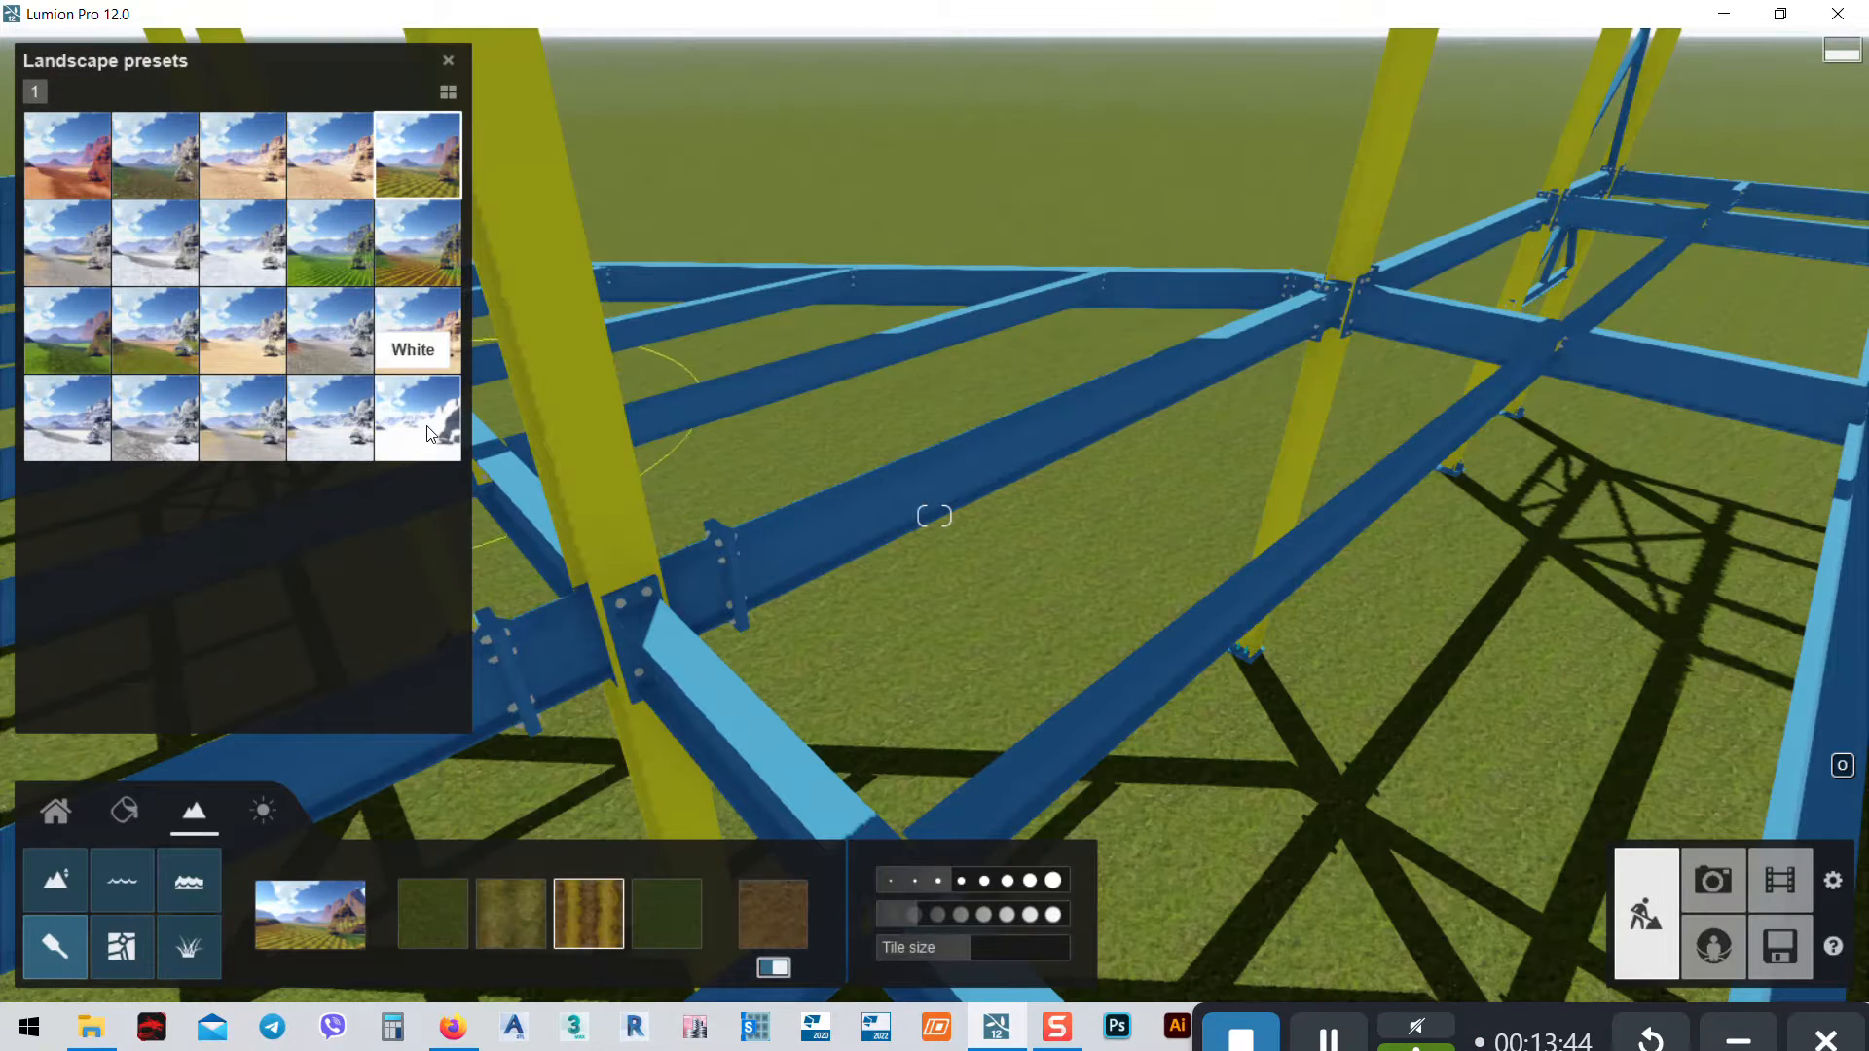
Compare the White, Thailand snow and Grass landscape presets, and apply the muted green grass preset from the first row
left_click(428, 433)
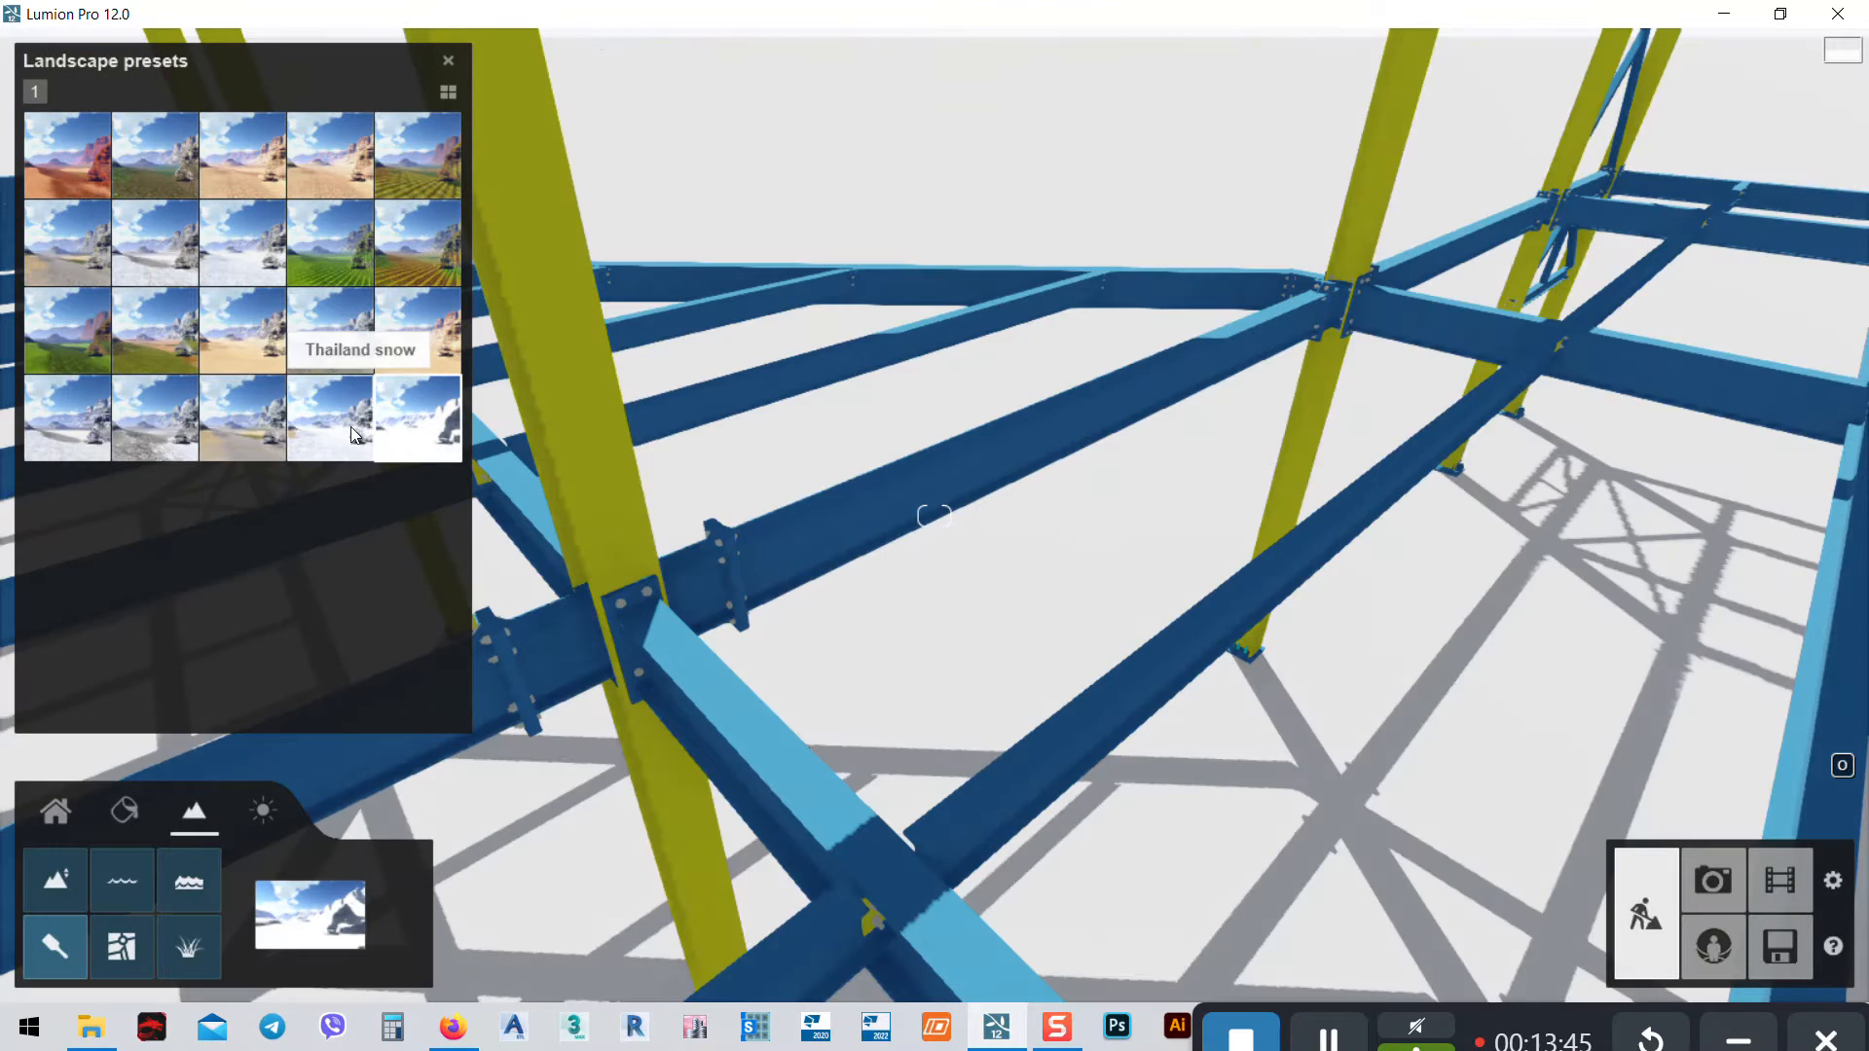
left_click(350, 427)
left_click(180, 440)
left_click(79, 347)
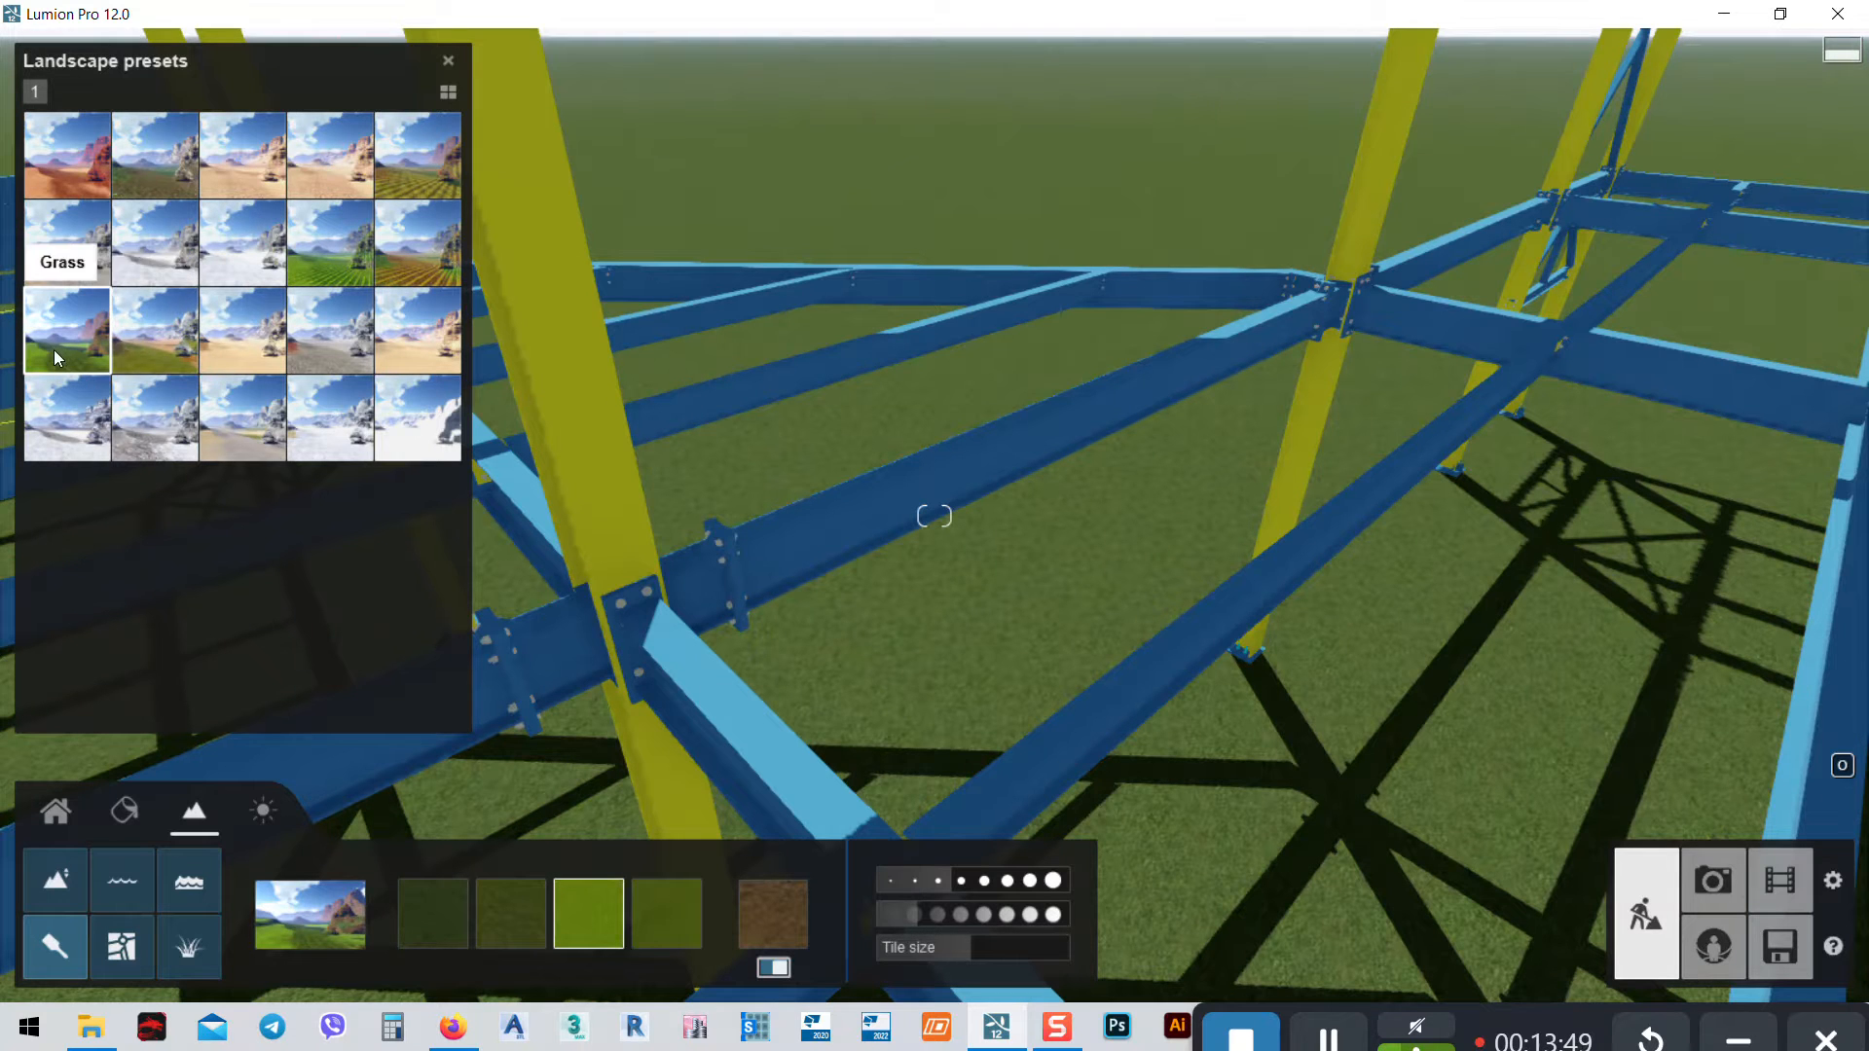
left_click(311, 268)
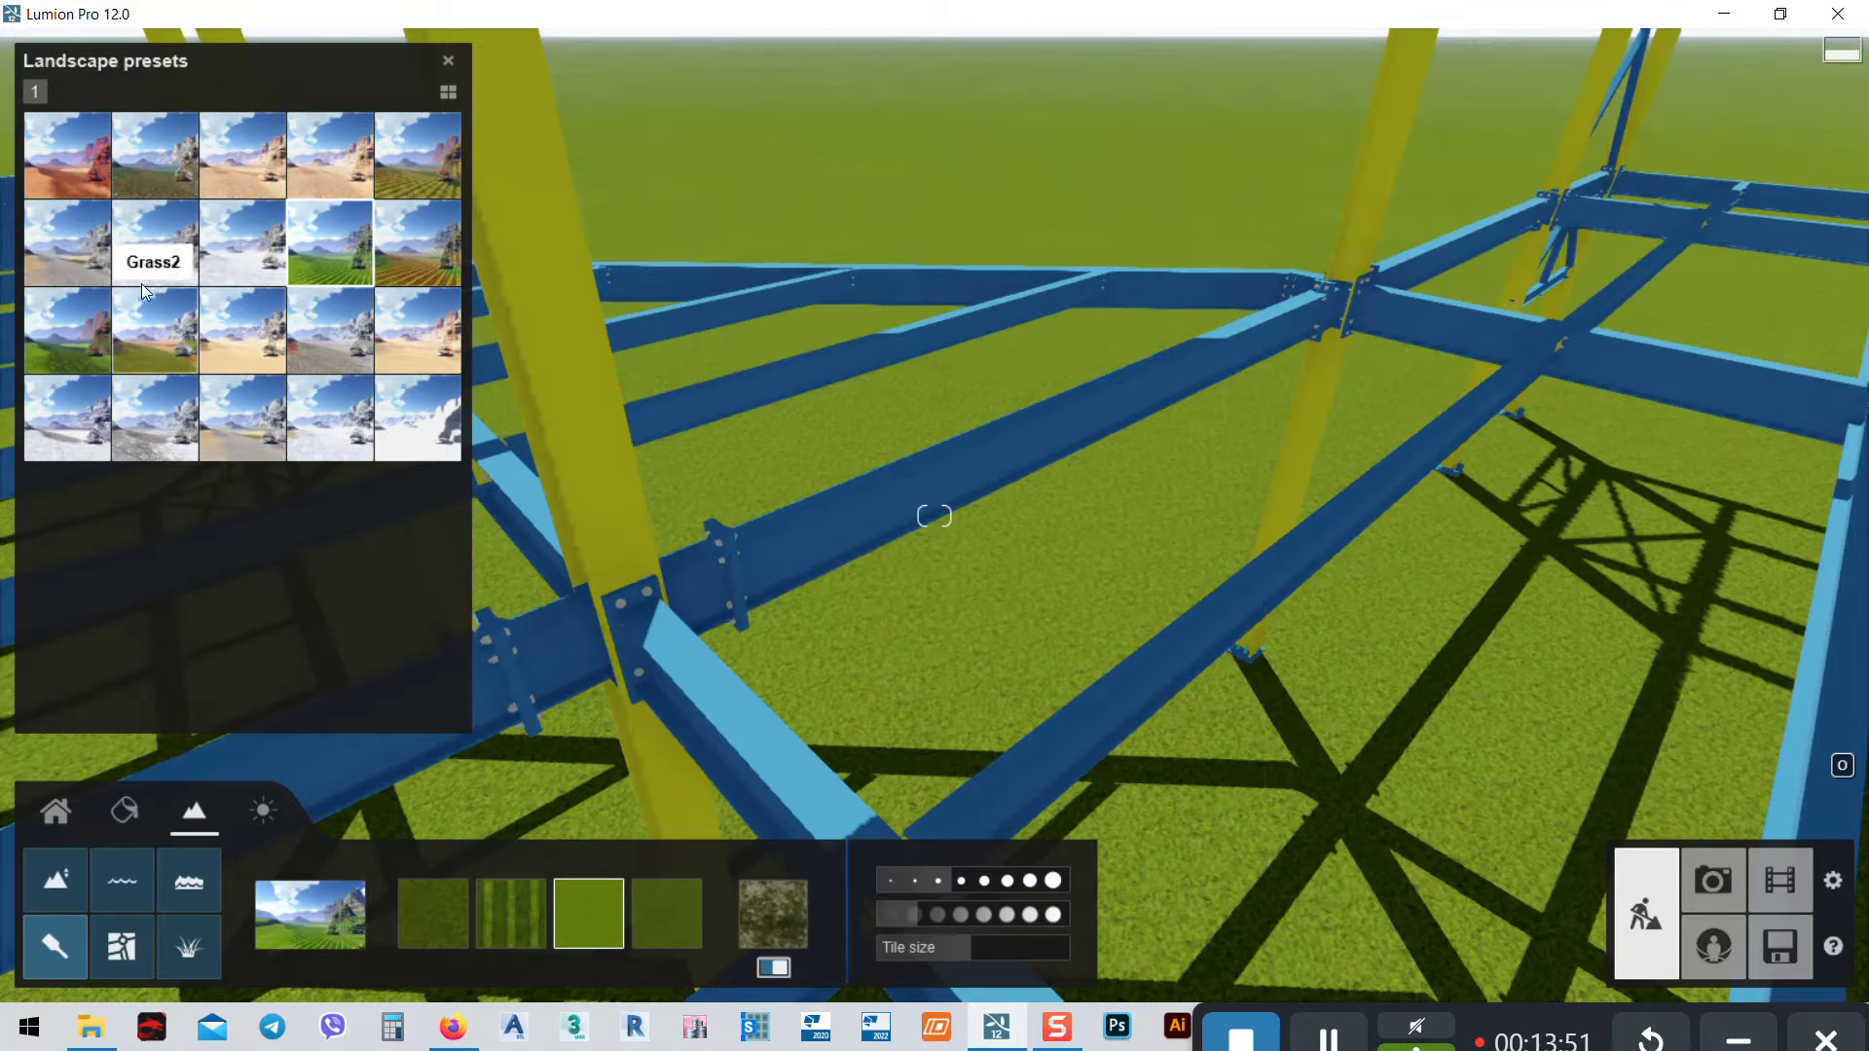
left_click(150, 172)
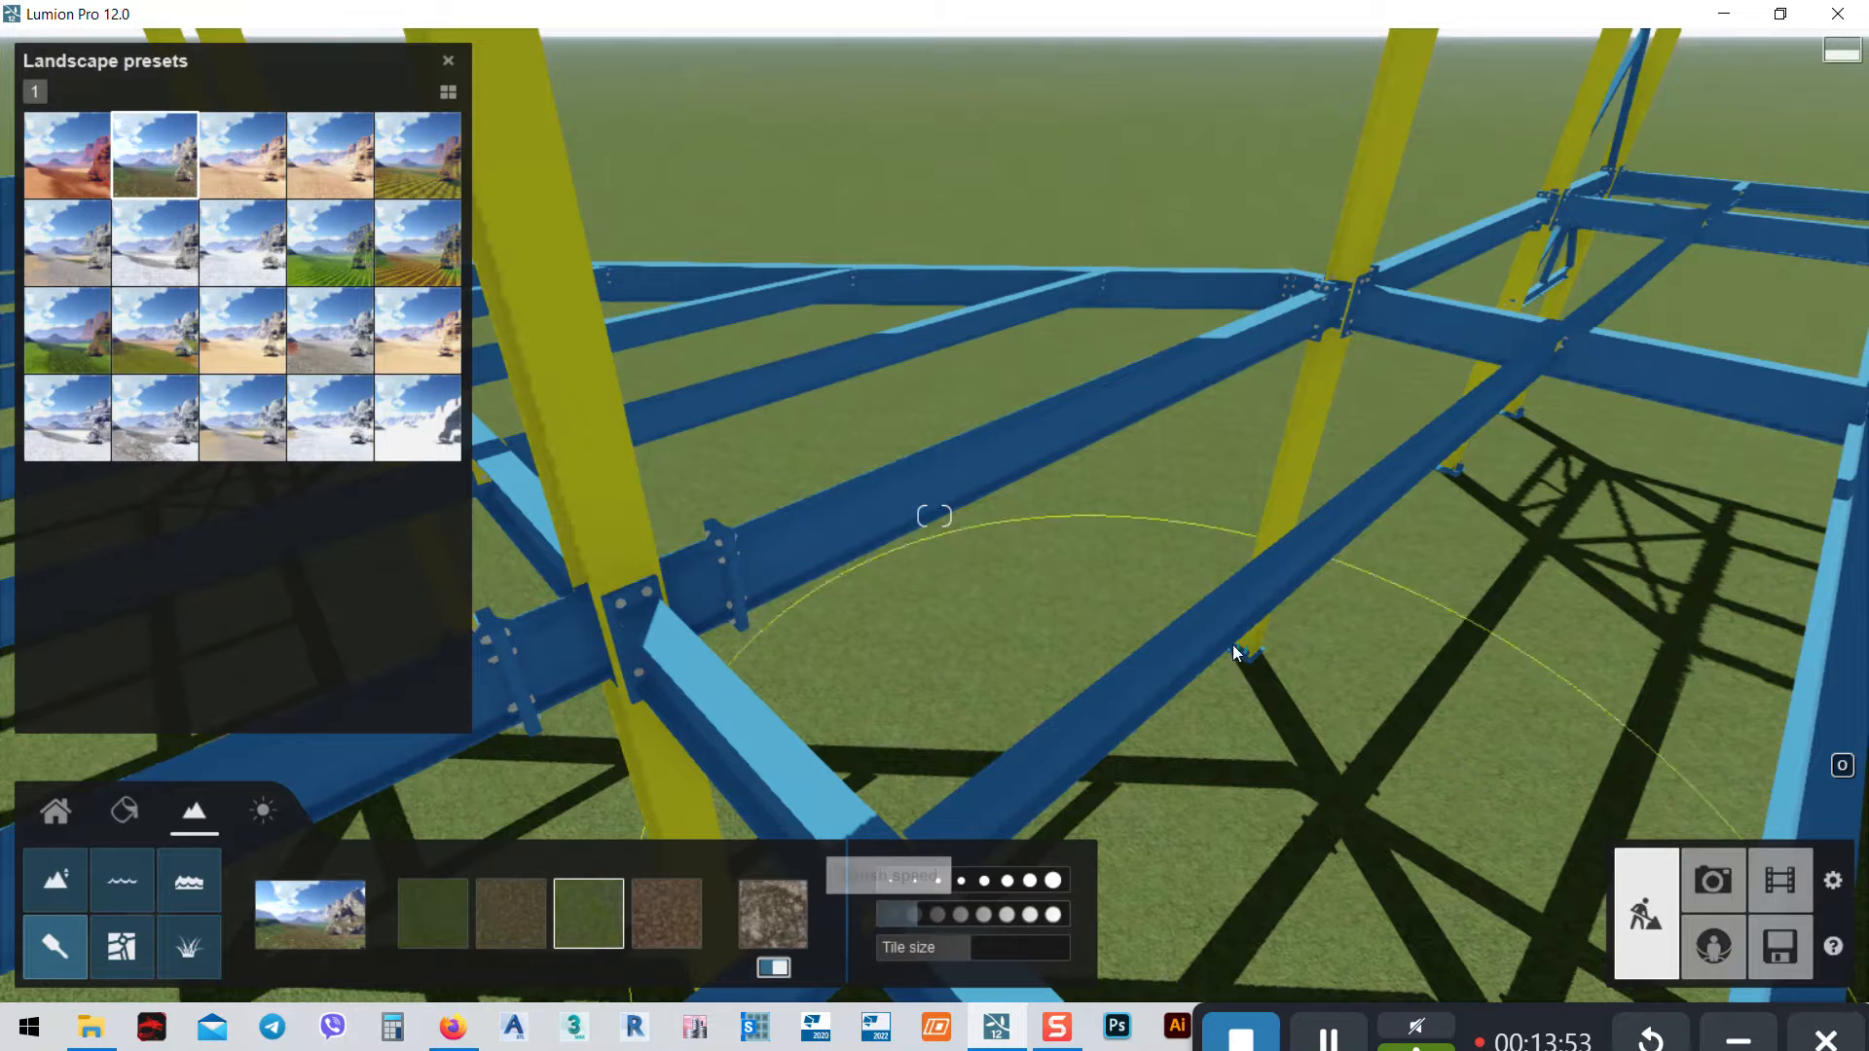
In Photo mode, frame the whole steel structure from a raised exterior viewpoint and store the camera as photo 1
left_click(56, 813)
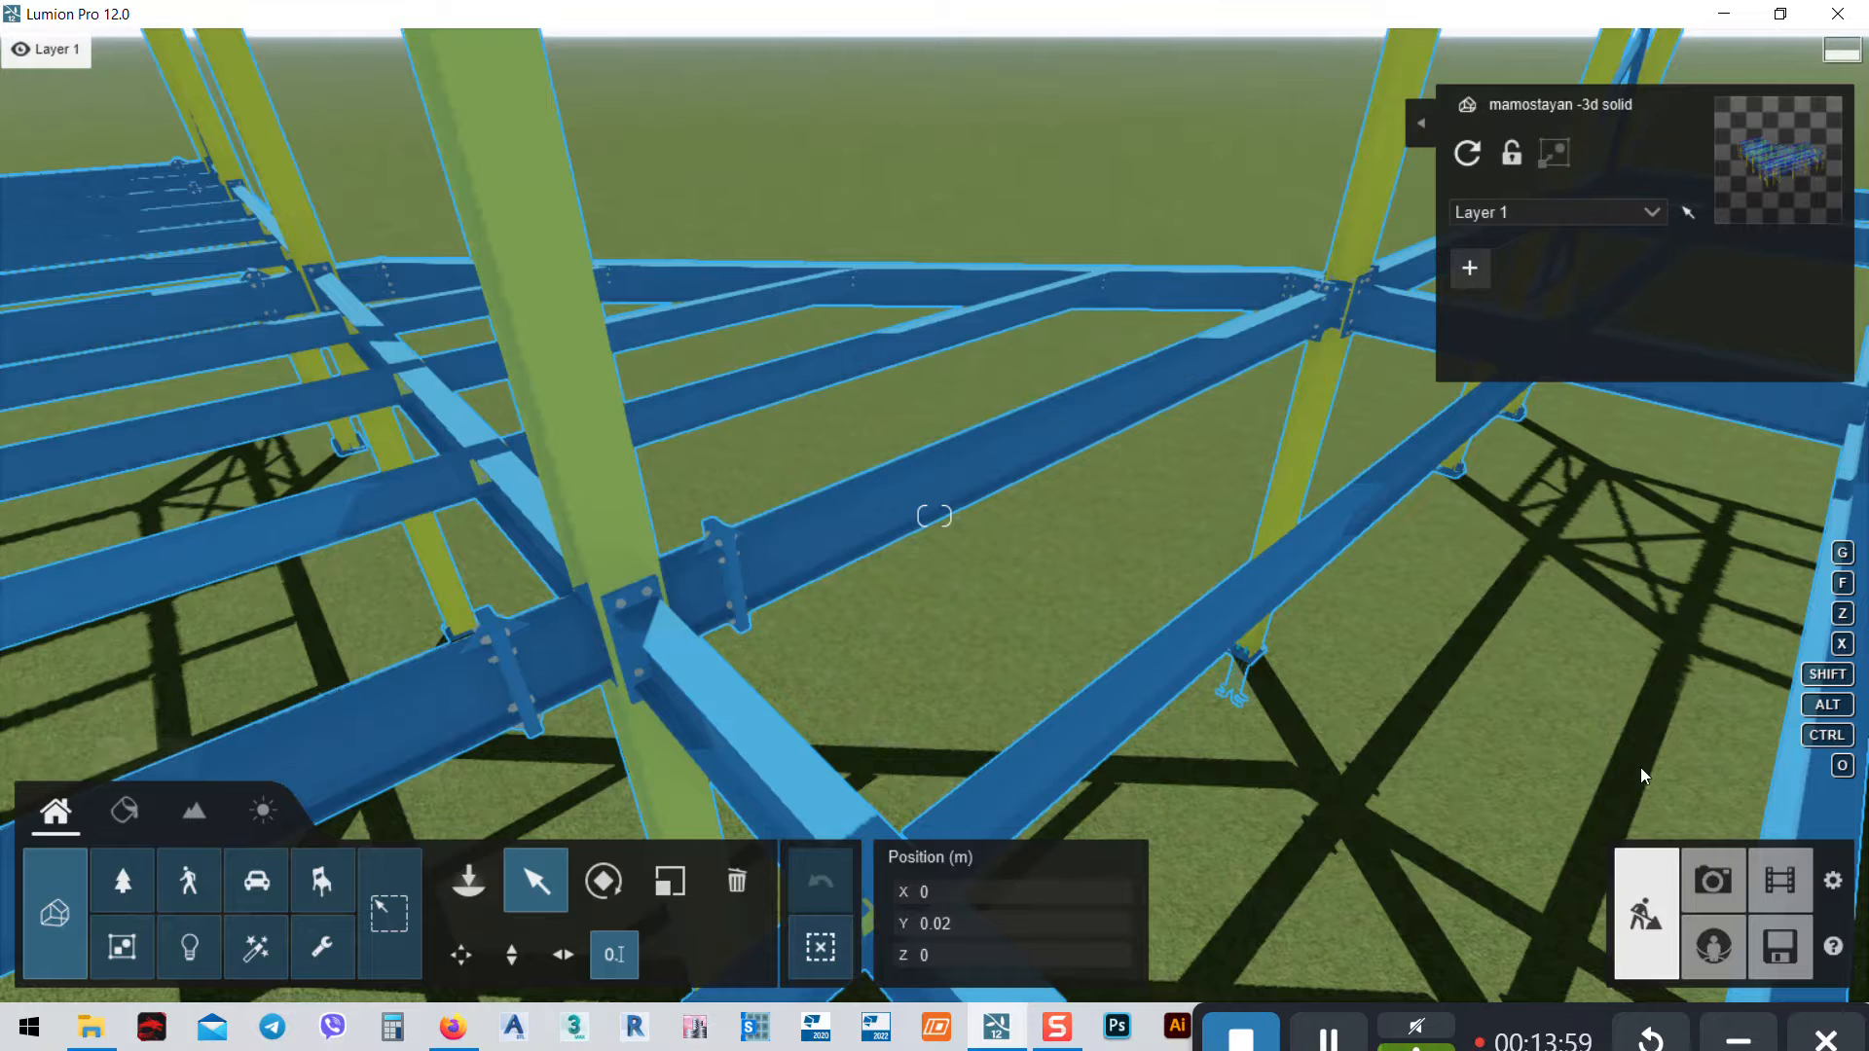
left_click(1727, 896)
right_click_drag(1288, 388, 1036, 409)
key("w")
key("a")
key("s")
key("s")
key("e")
key("q")
key("q")
right_click_drag(1345, 371, 1193, 462)
key("q")
key("q")
key("d")
key("s")
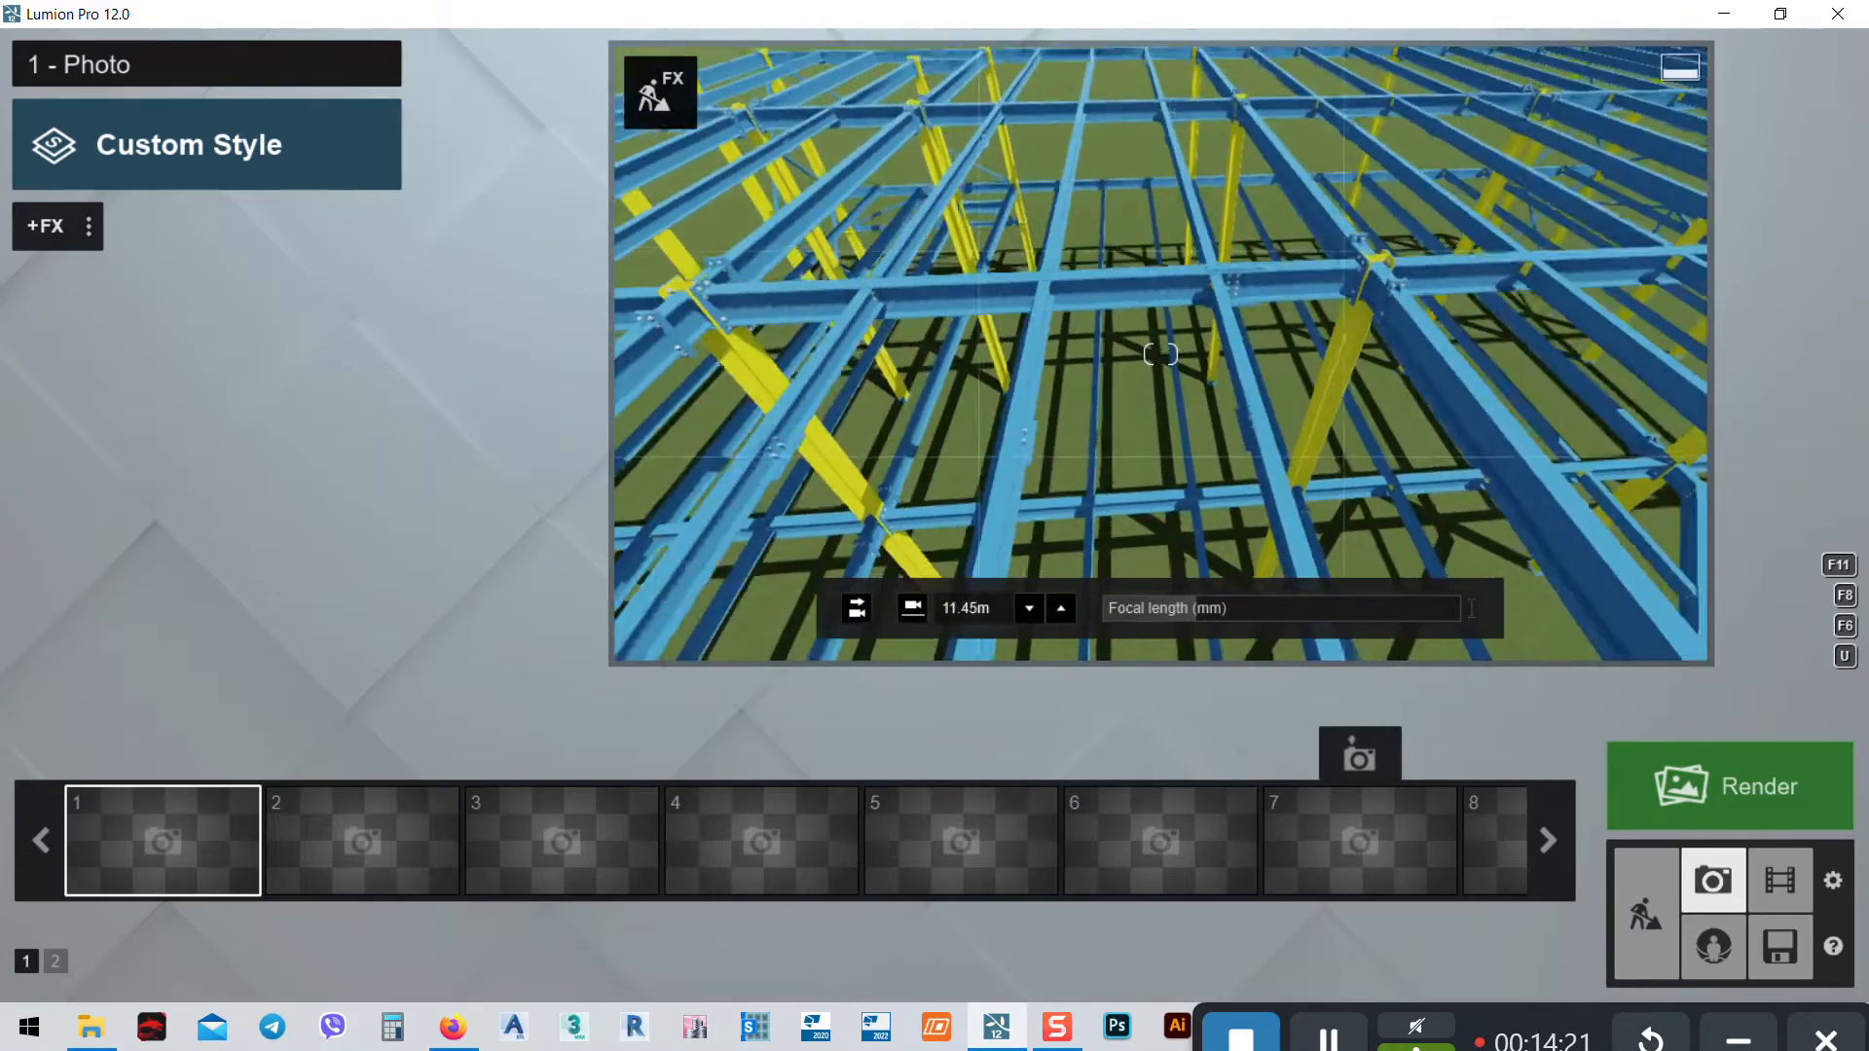
right_click_drag(1193, 462, 1105, 445)
key("s")
key("e")
key("d")
key("q")
key("d")
key("s")
key("s")
key("q")
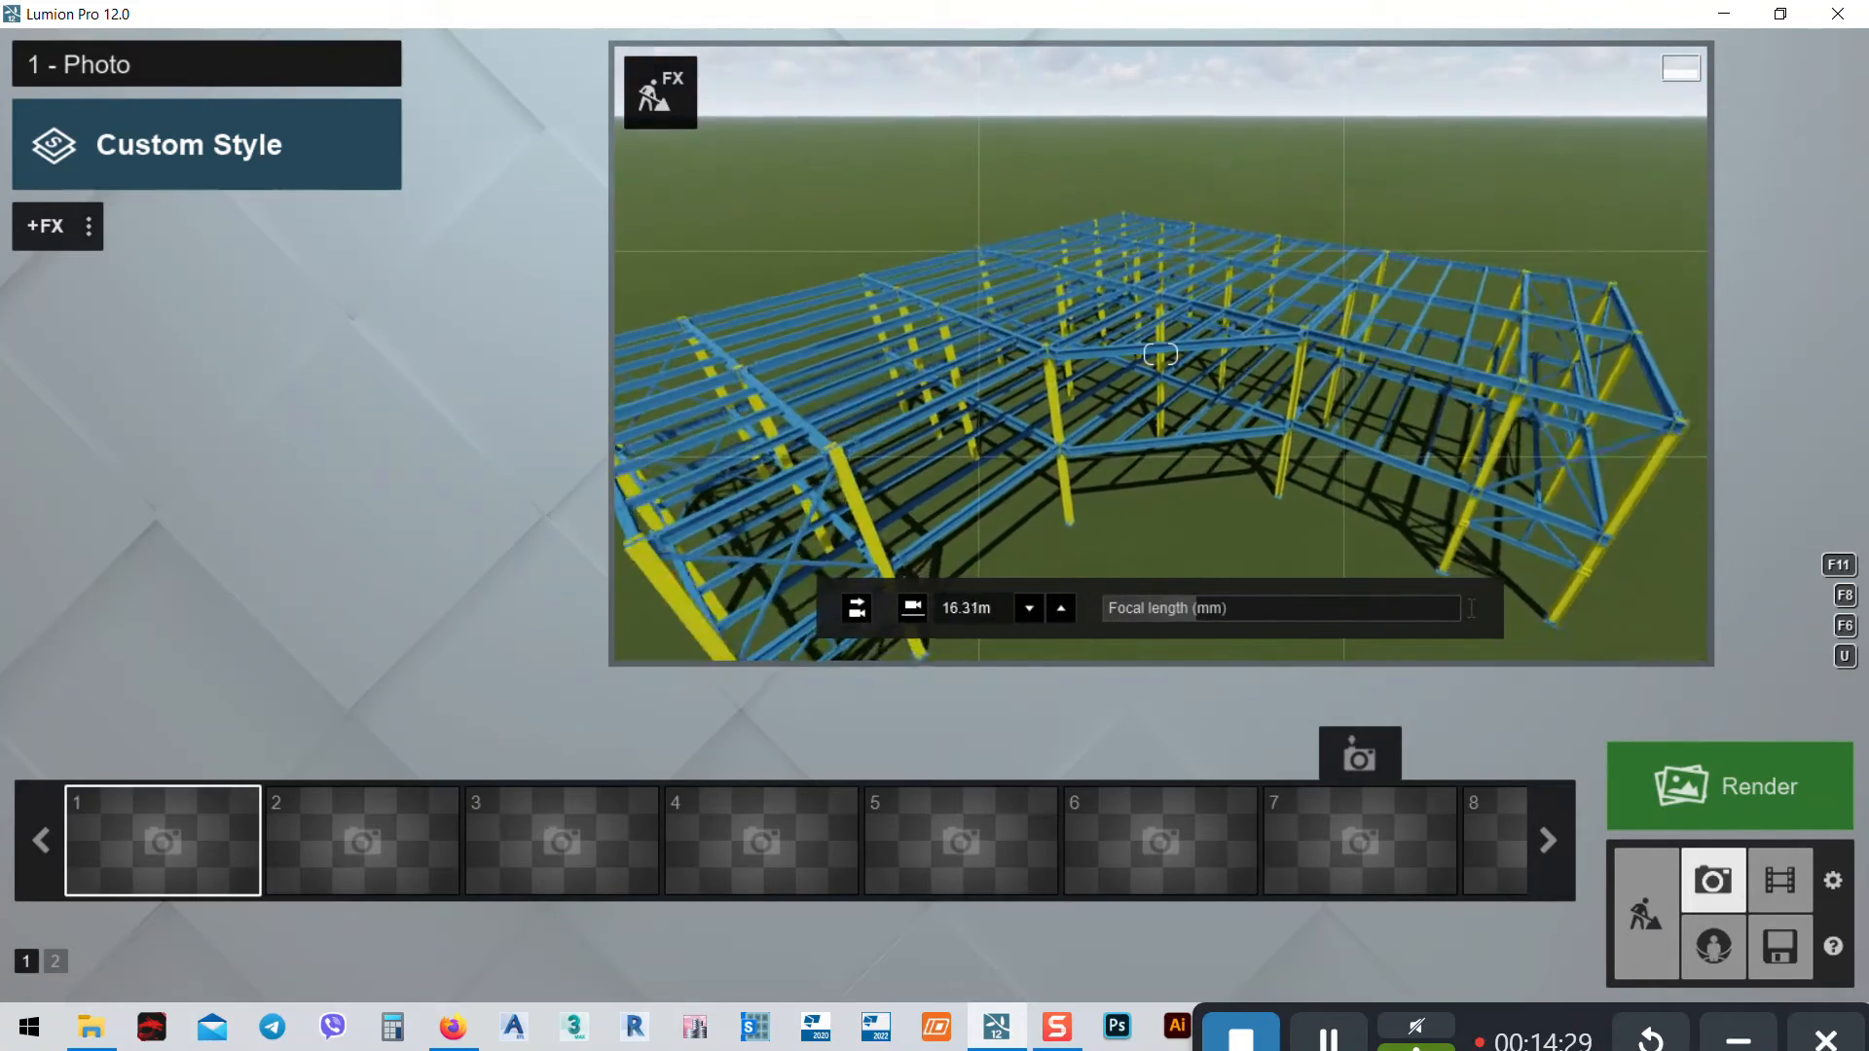
key("e")
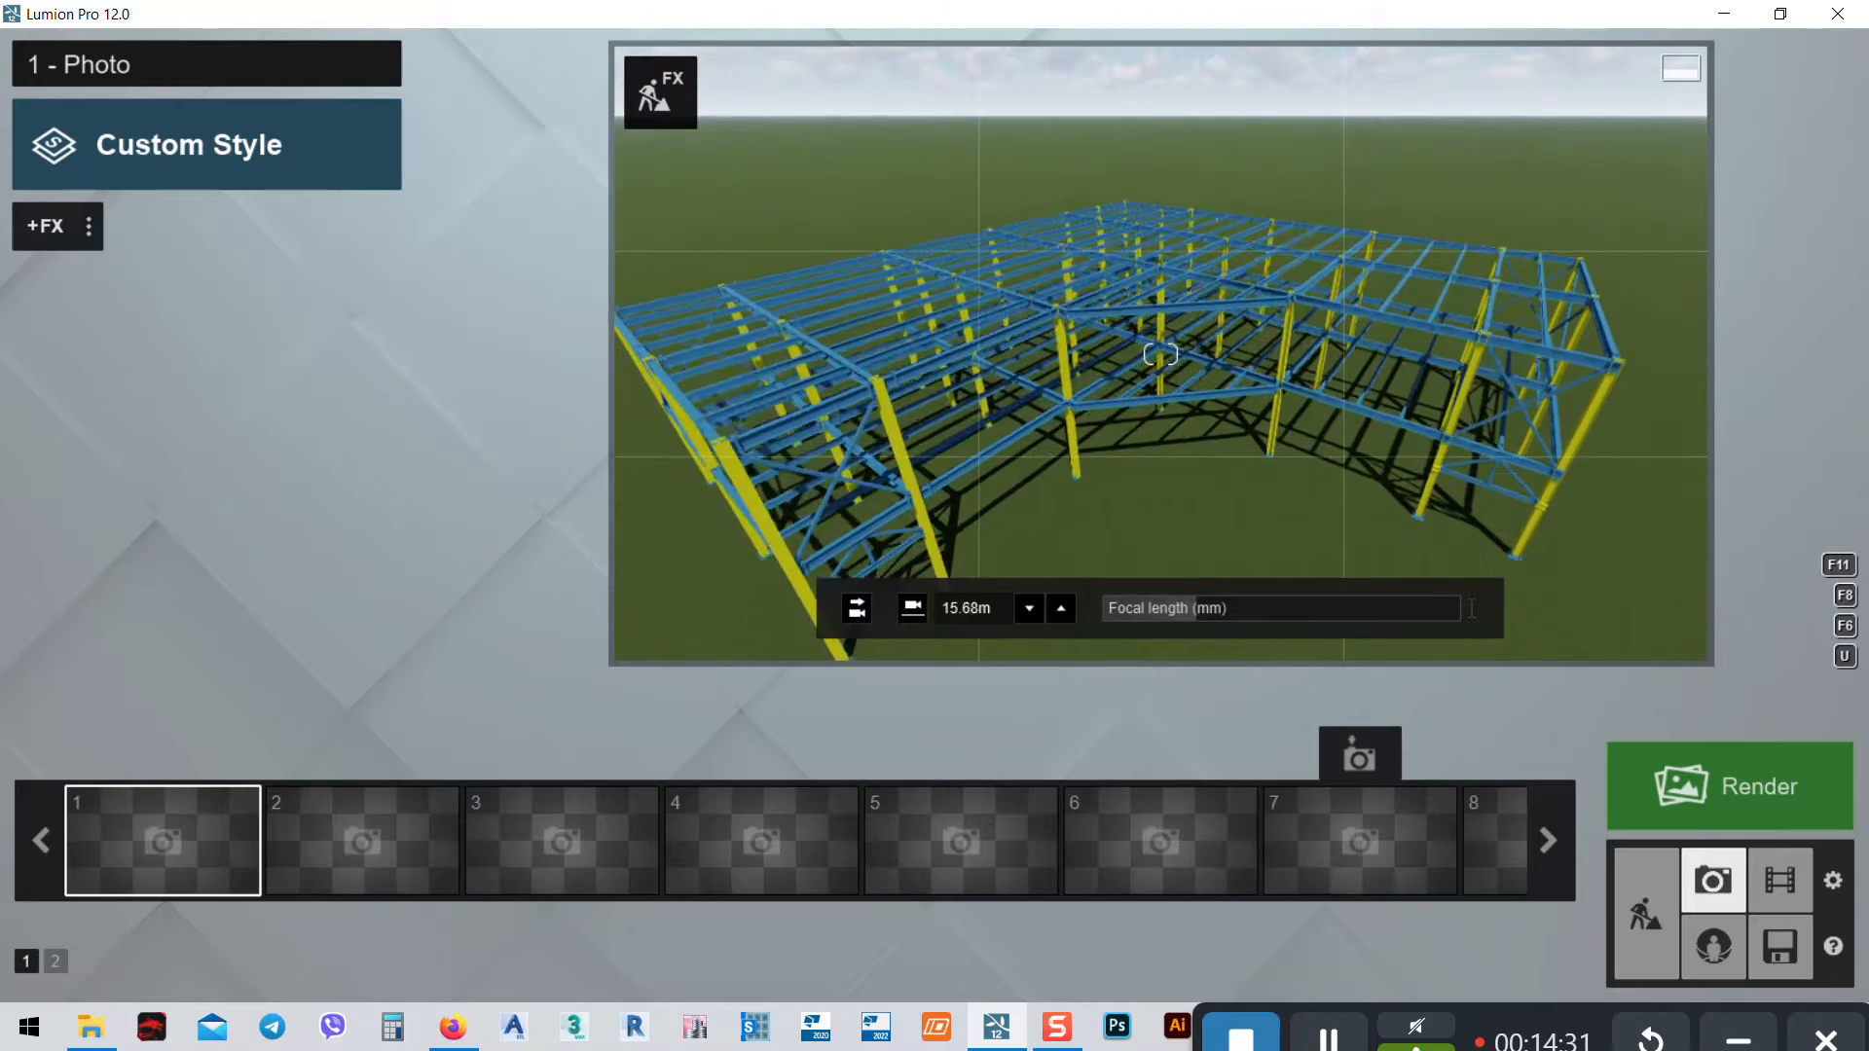
right_click_drag(1105, 445, 1107, 394)
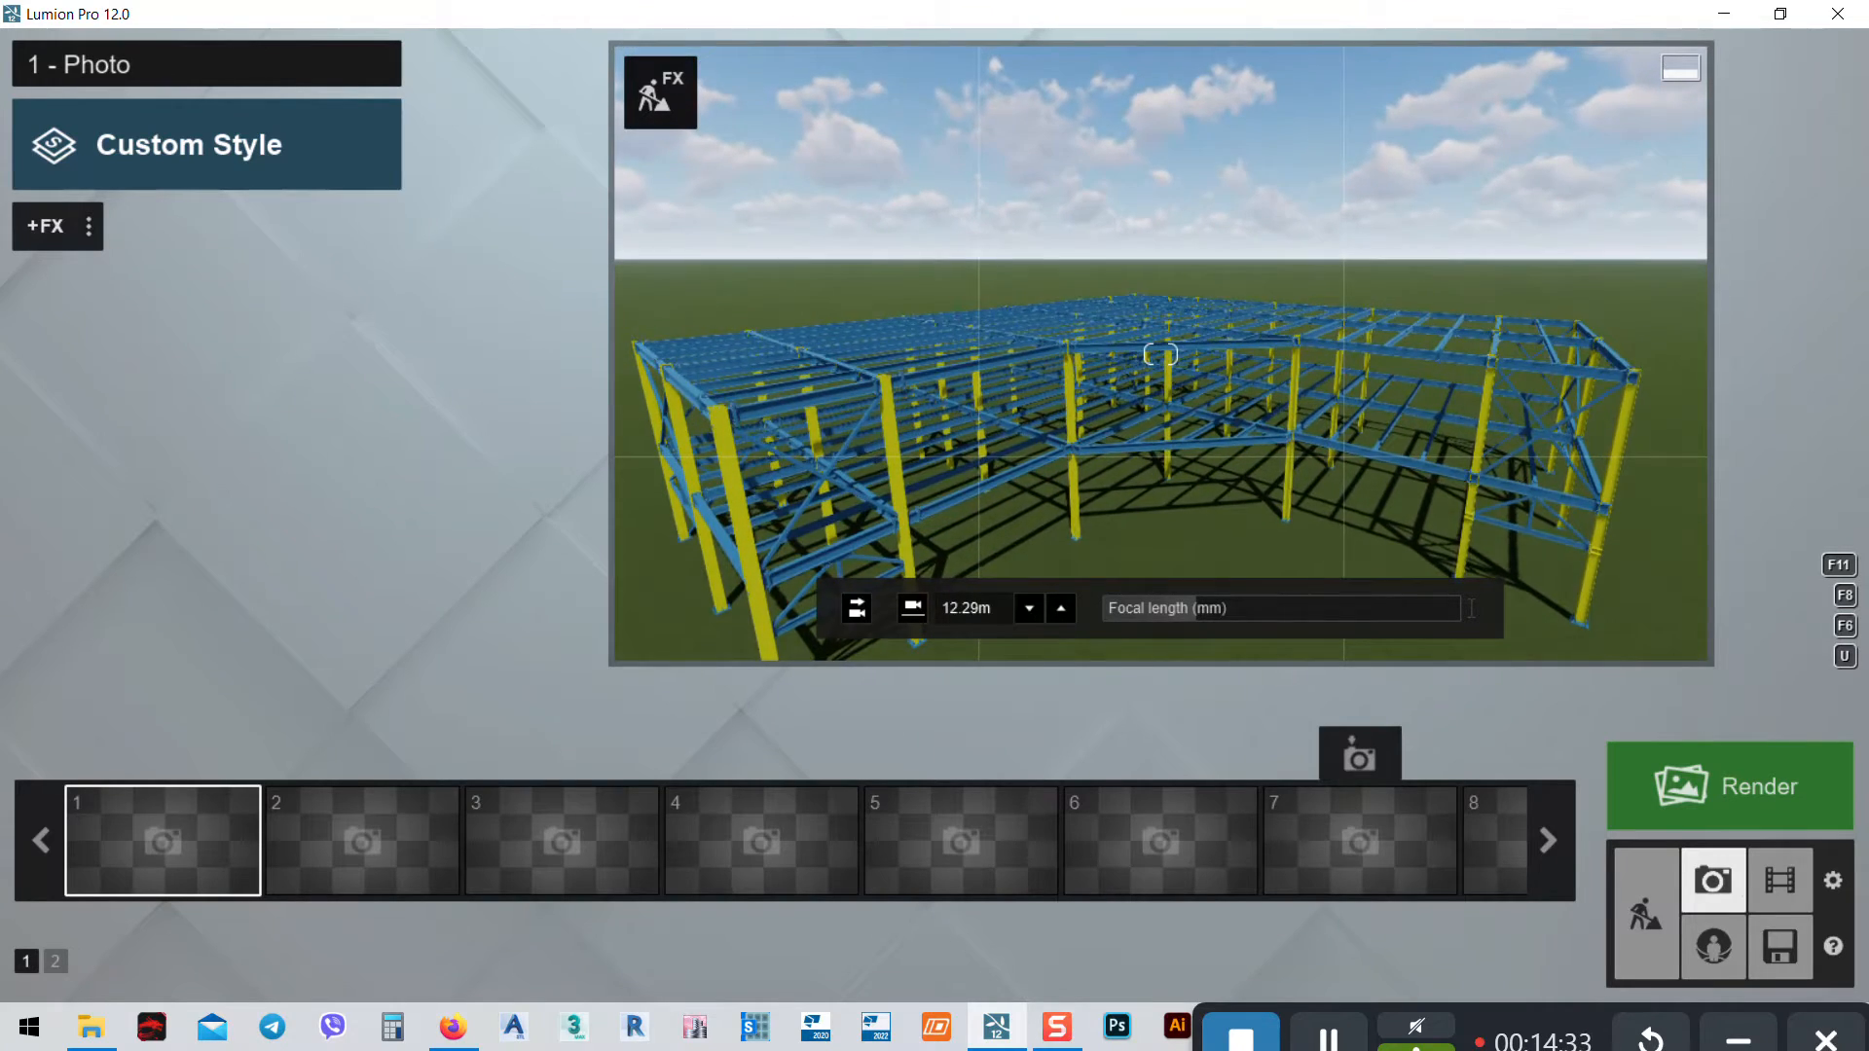
key("q")
right_click_drag(1107, 394, 1106, 443)
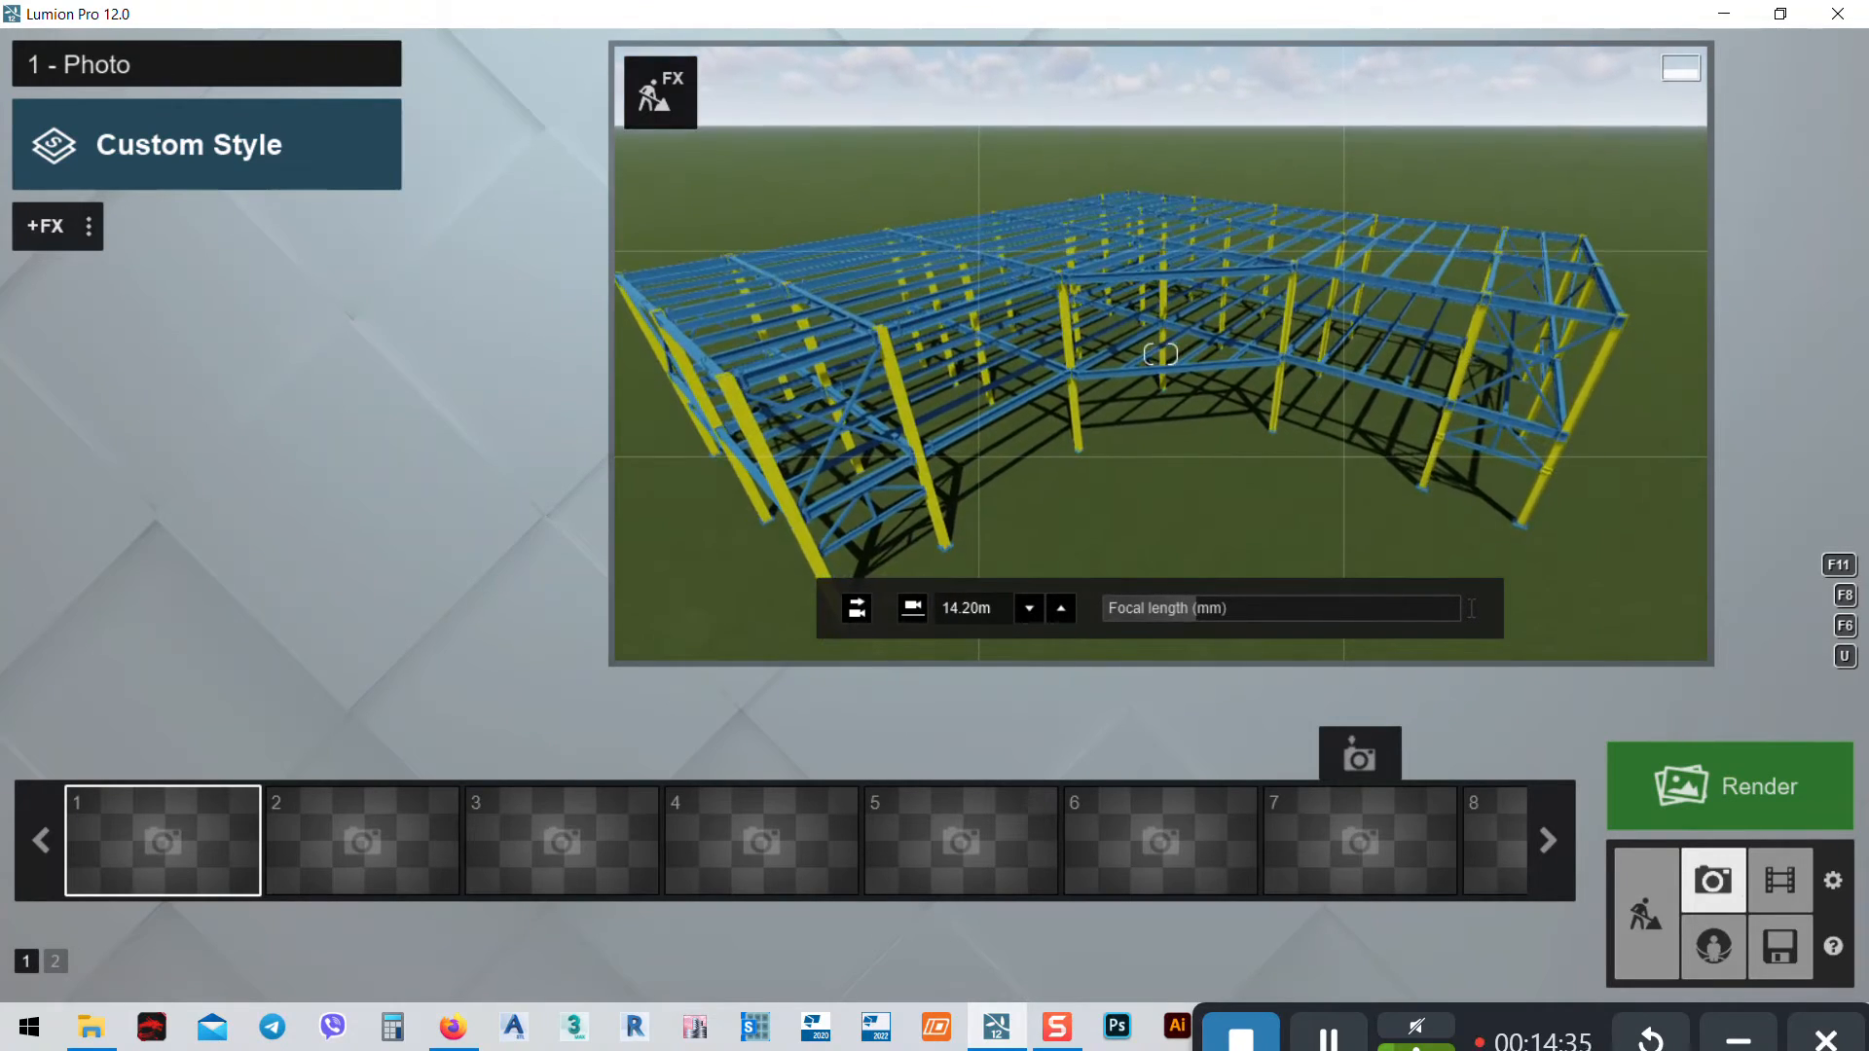
key("a")
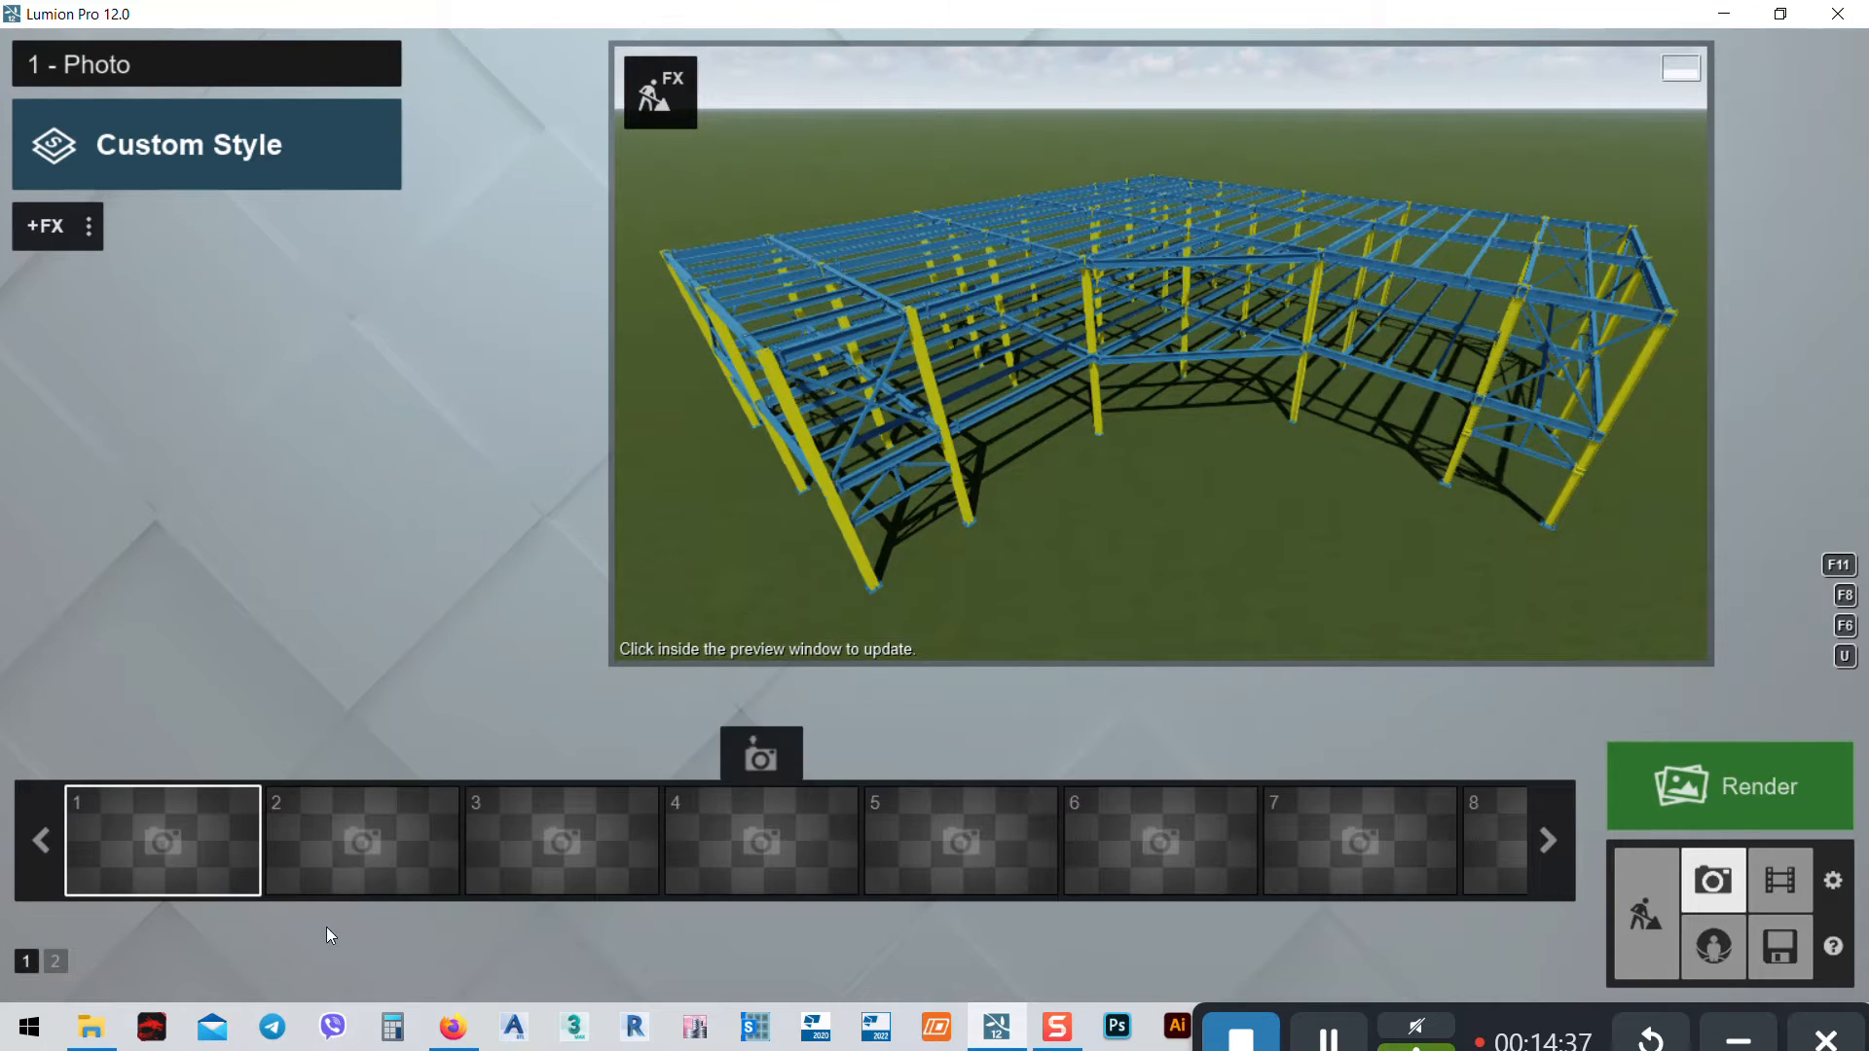
left_click(160, 749)
Browse the photo effect categories from Featured through Enhancements without adding an effect
left_click(58, 234)
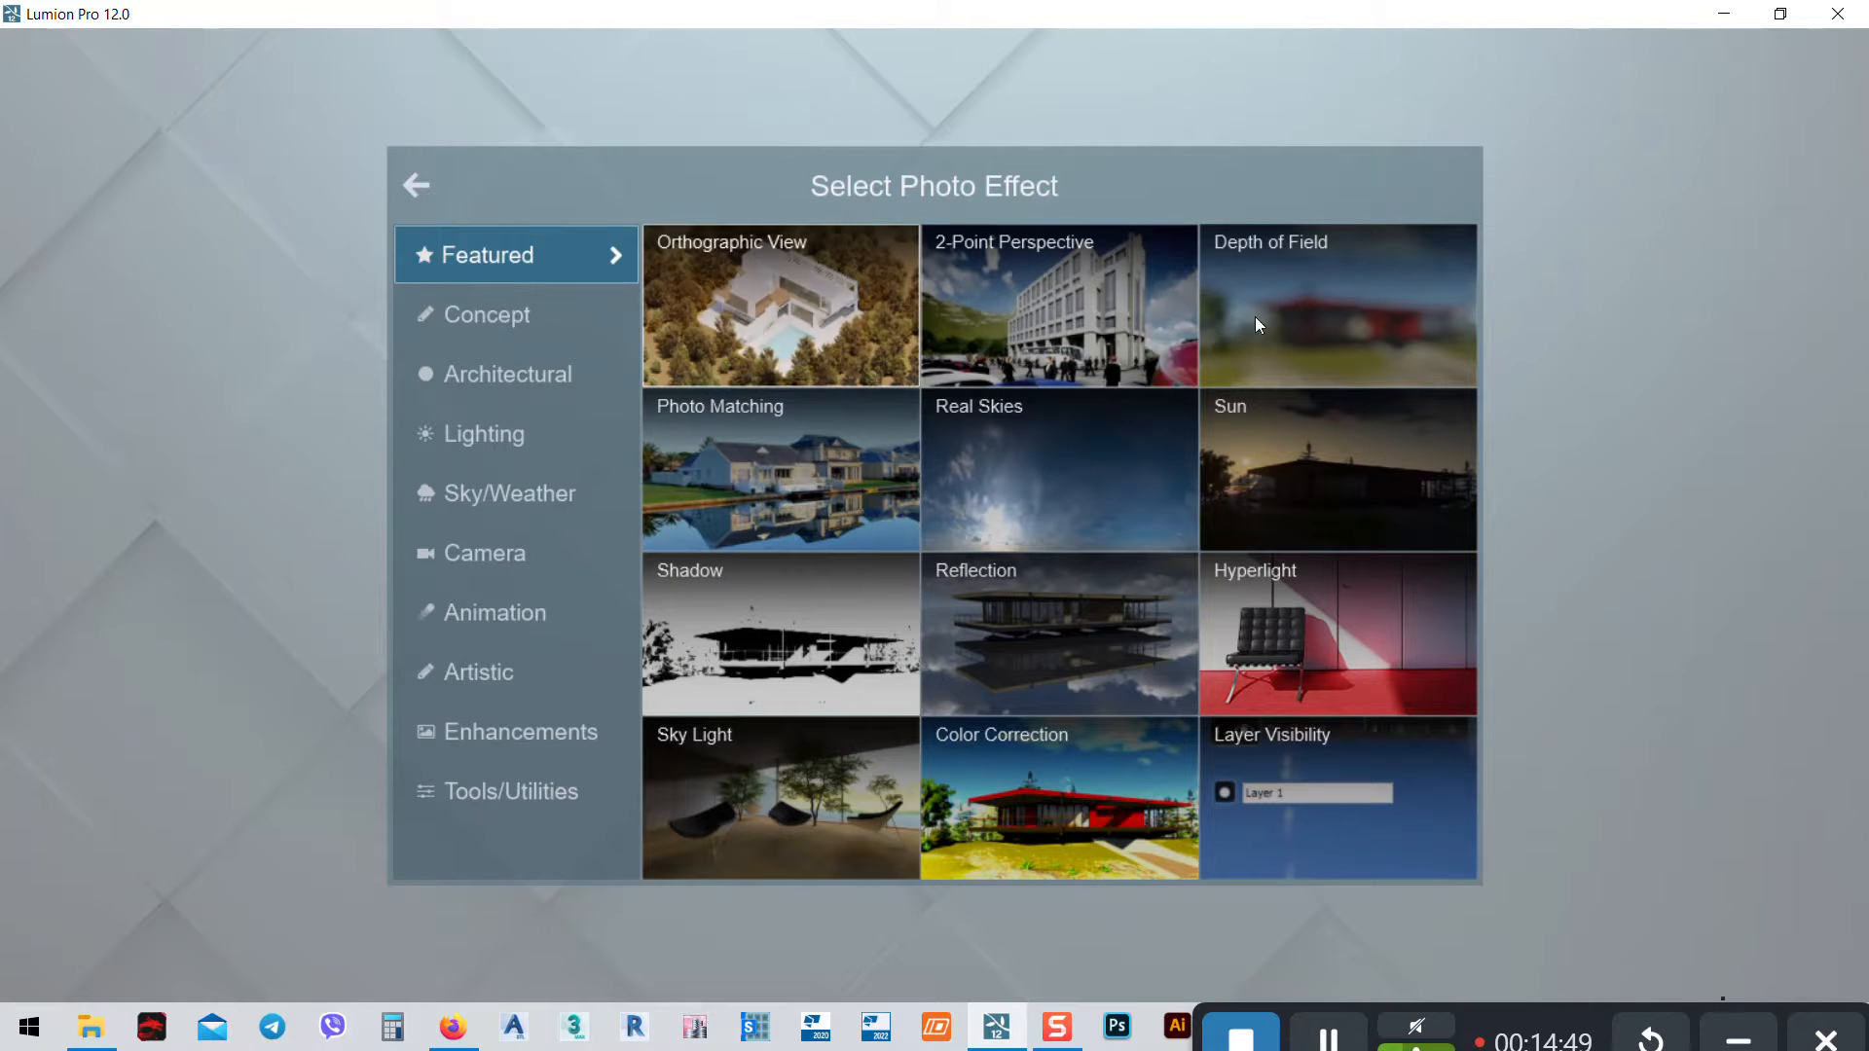
left_click(527, 313)
left_click(495, 369)
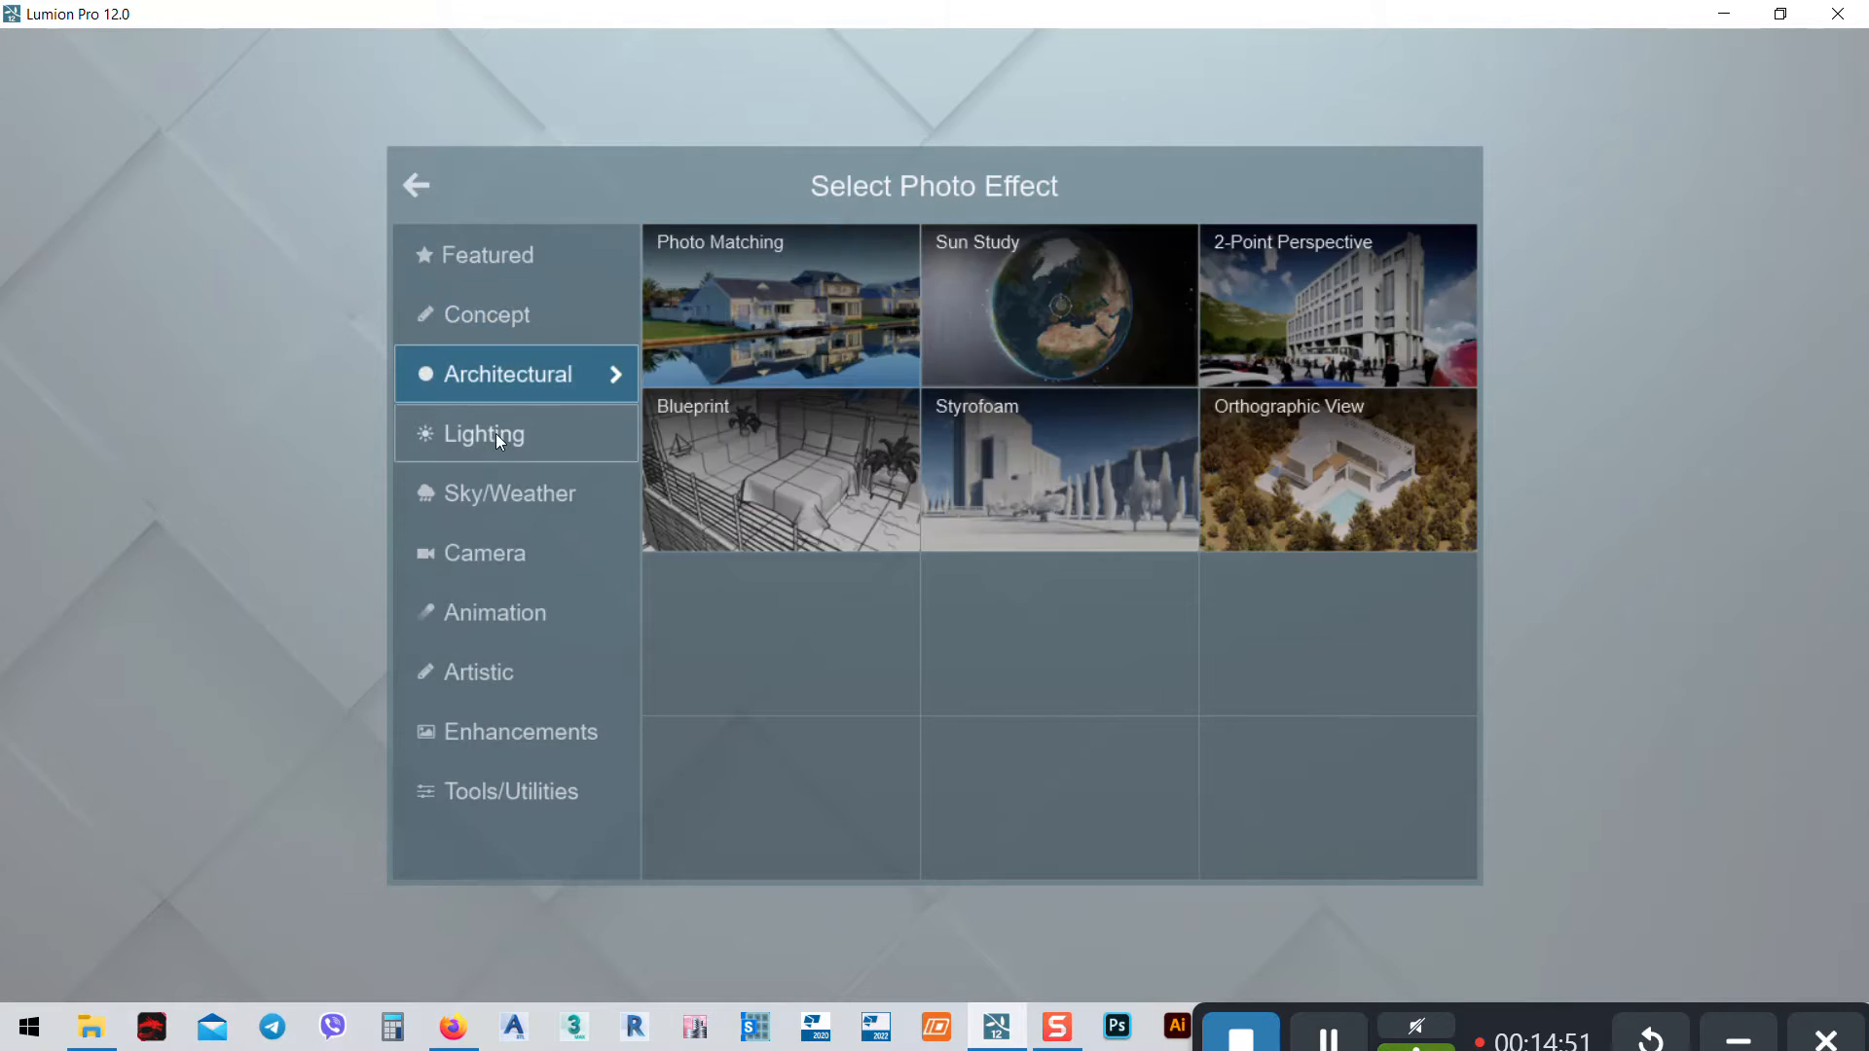
left_click(495, 434)
left_click(504, 493)
left_click(528, 575)
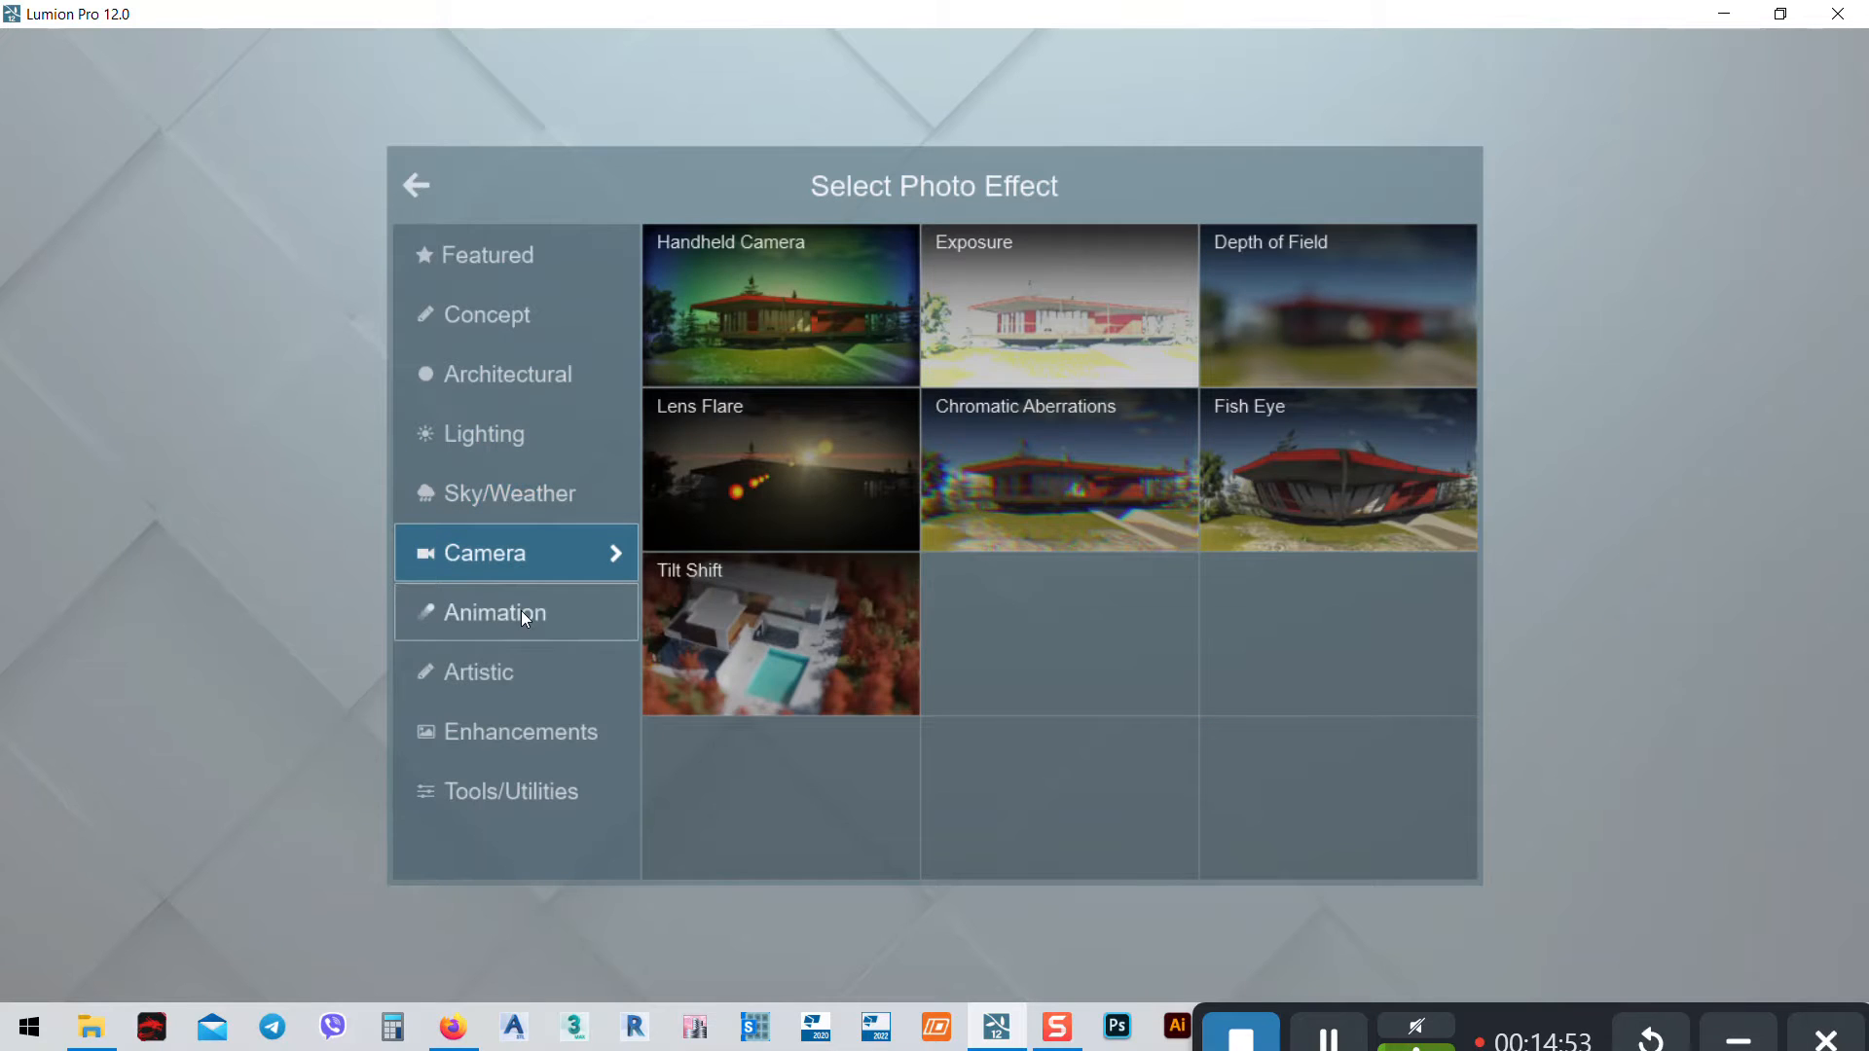
left_click(521, 610)
left_click(512, 662)
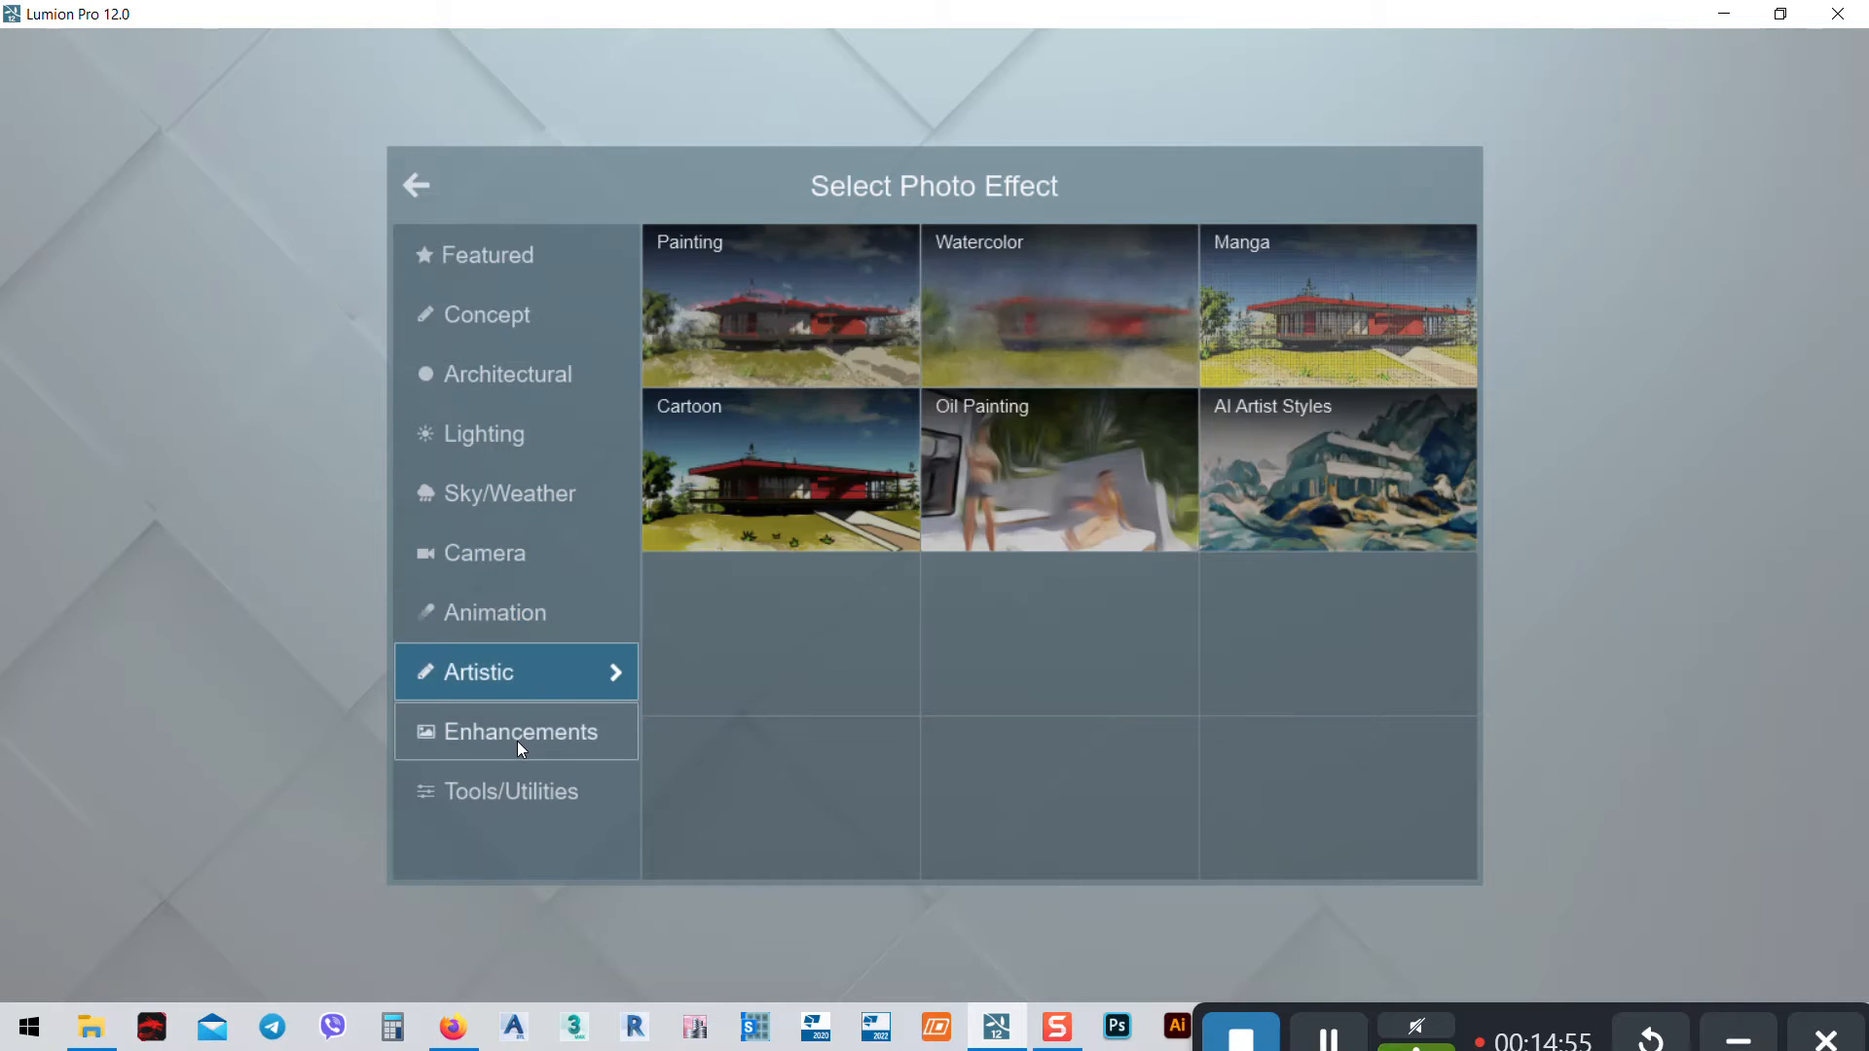
left_click(517, 737)
left_click(413, 184)
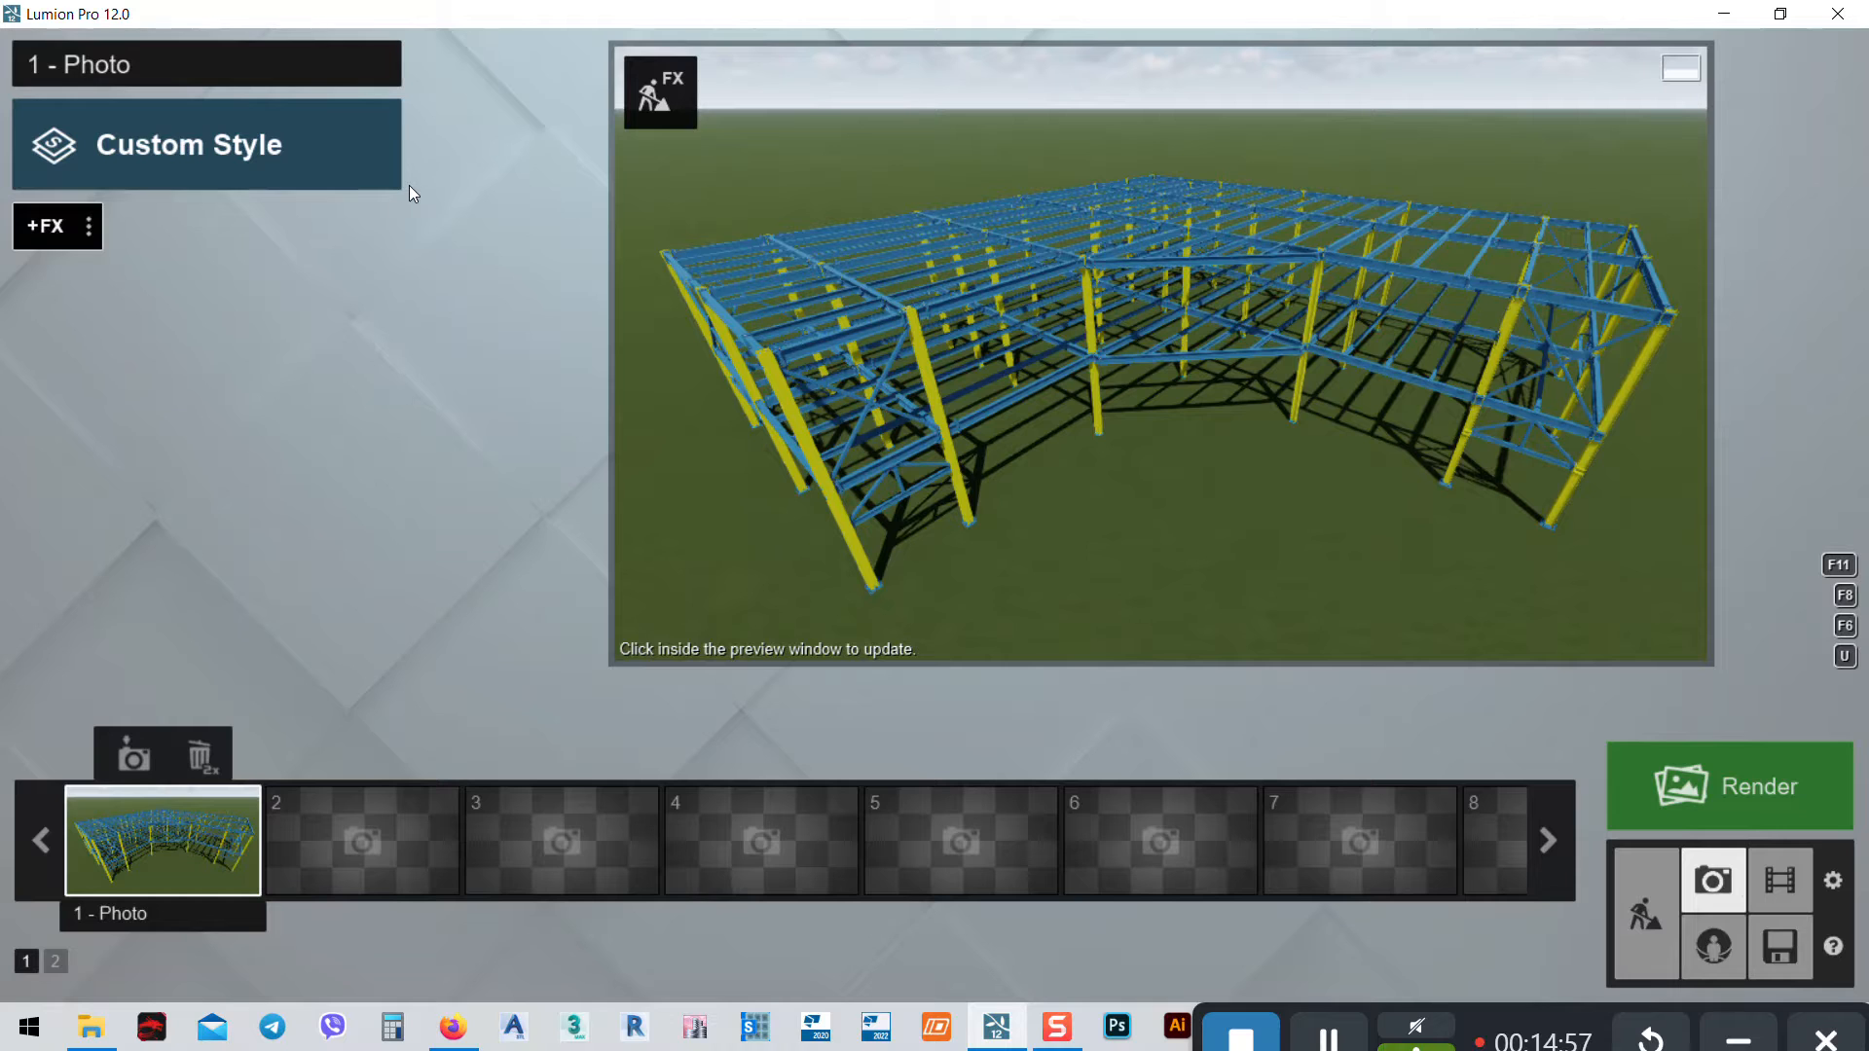
Try the Daytime style on photo 1 and replace it with the Realistic style
left_click(207, 148)
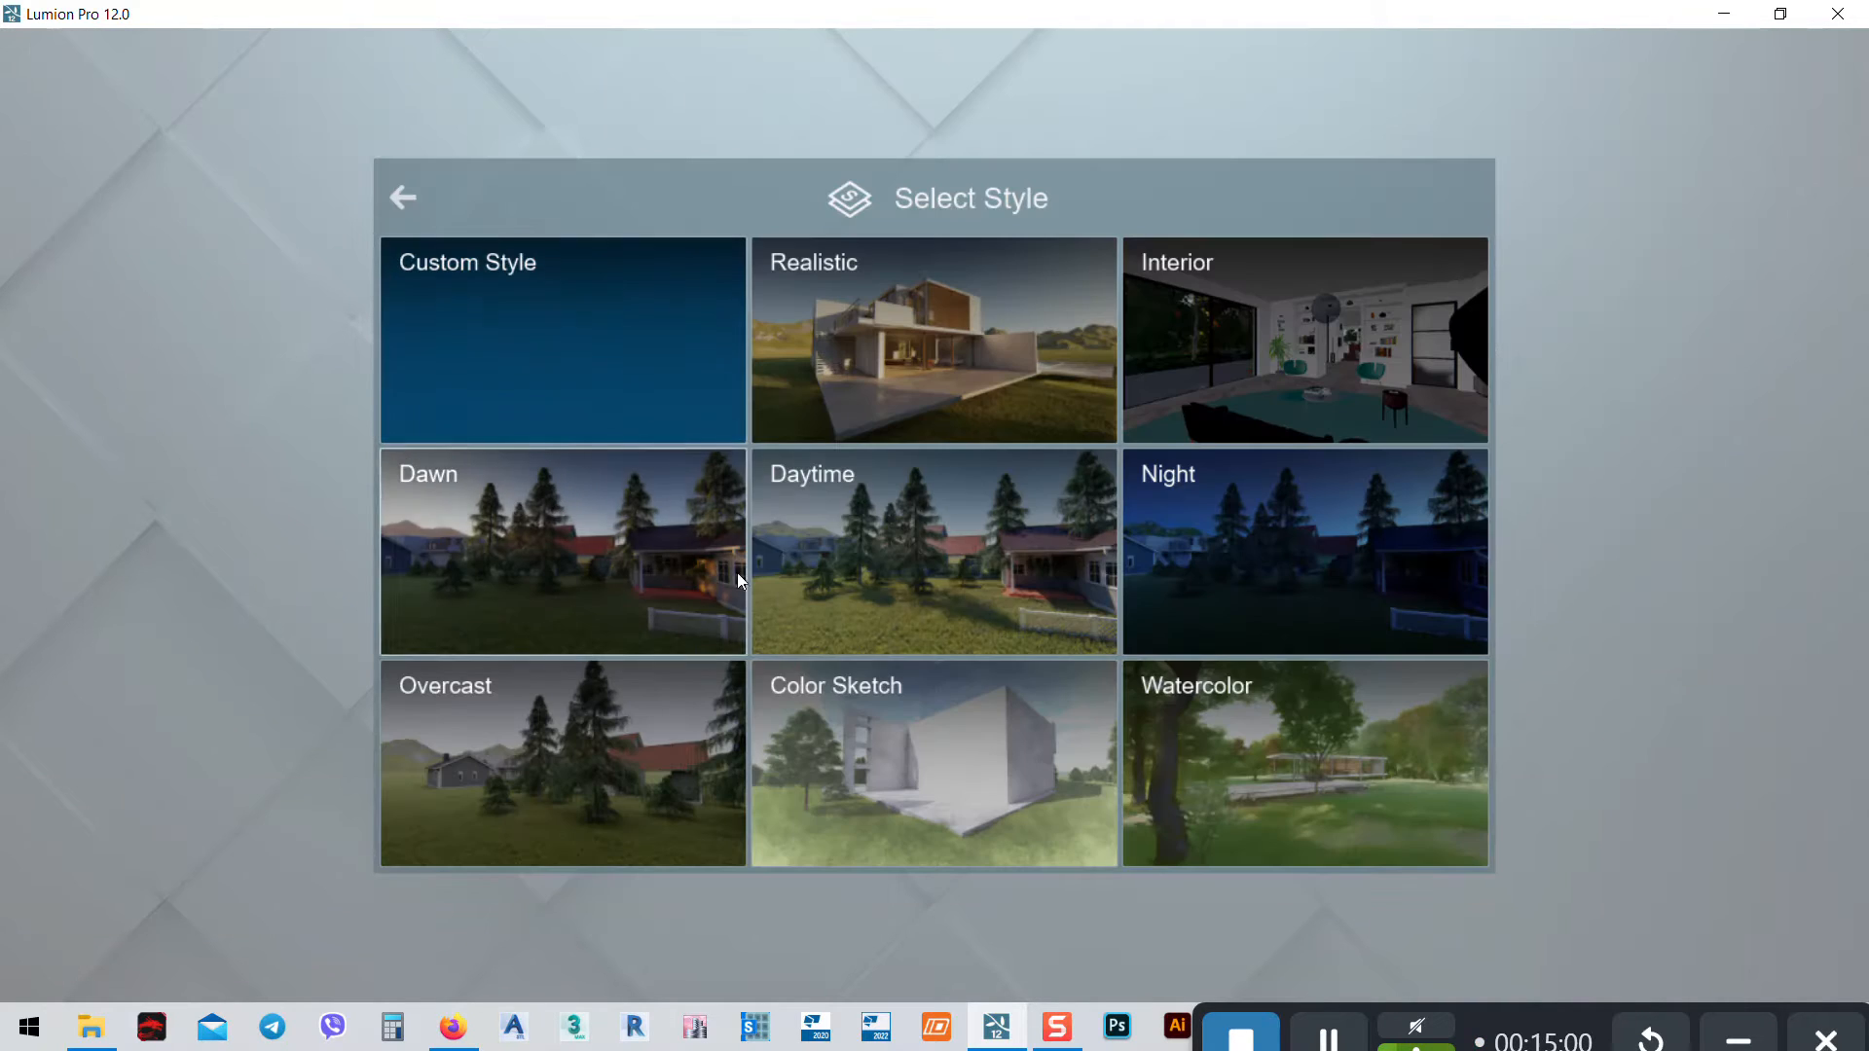
left_click(872, 570)
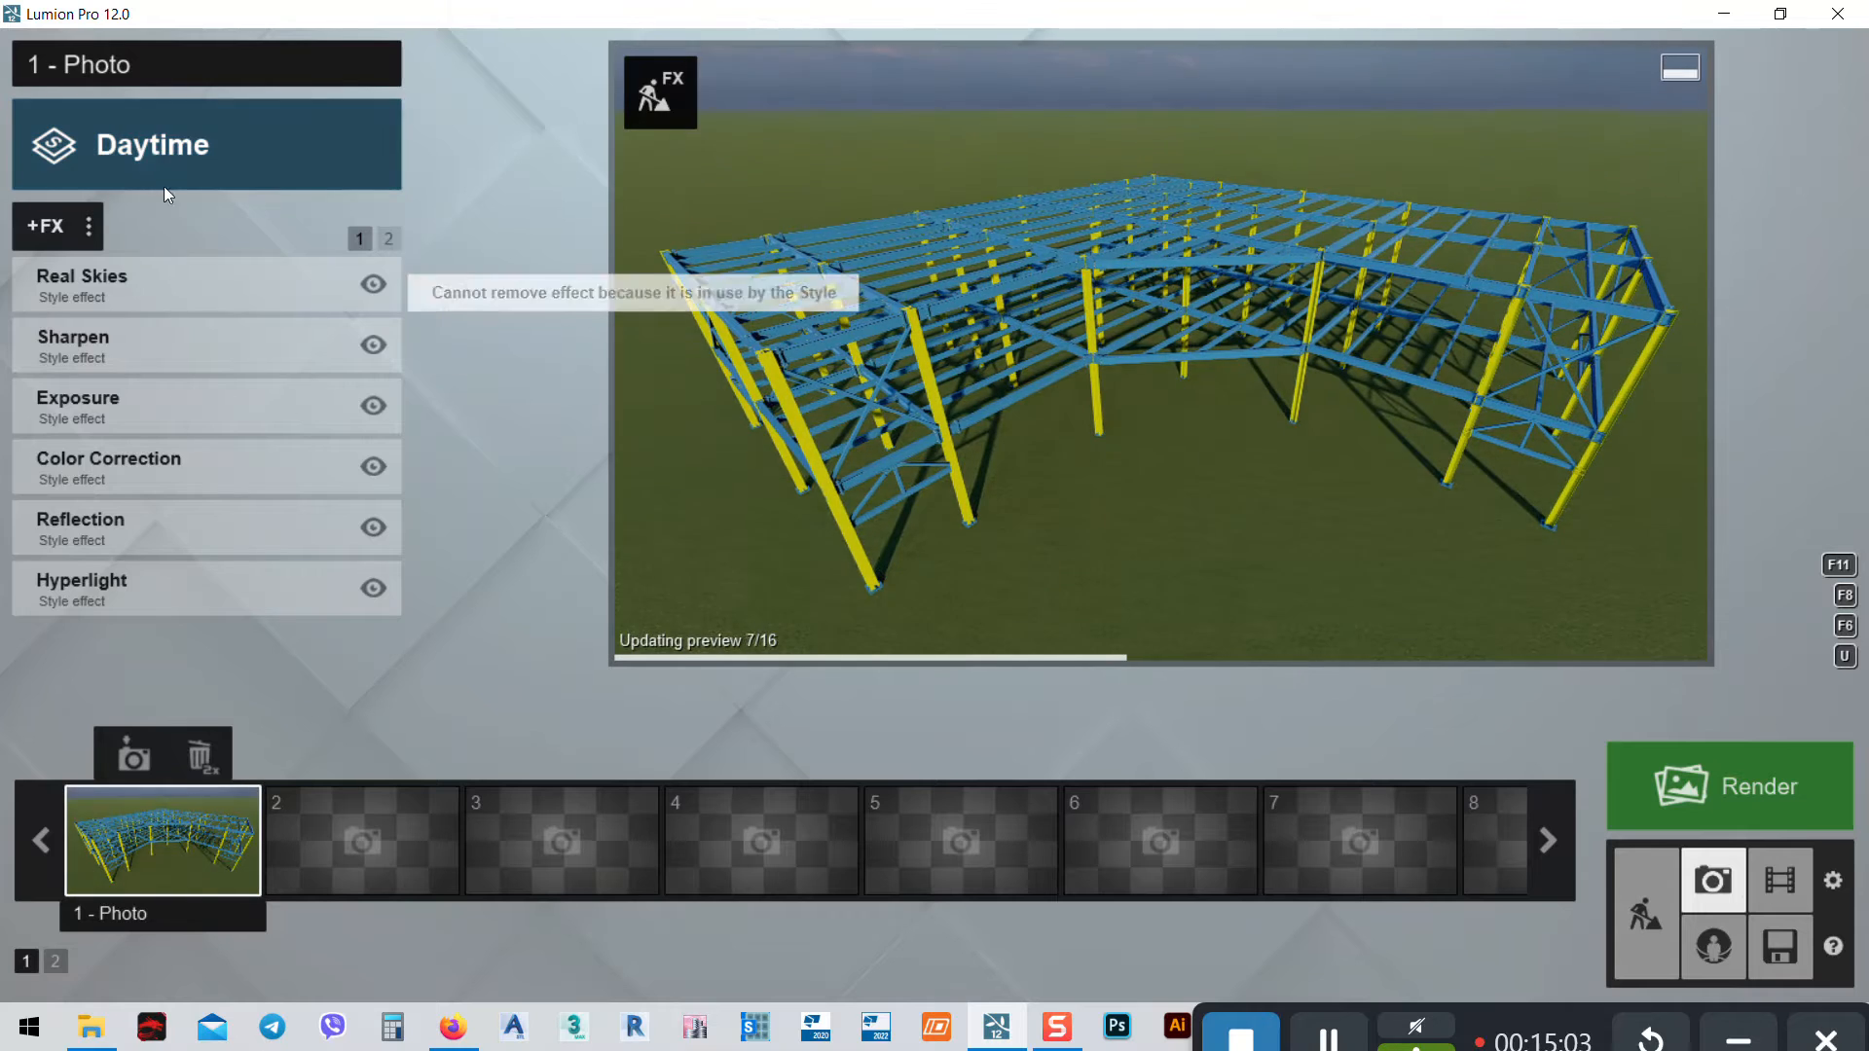
left_click(146, 149)
left_click(939, 295)
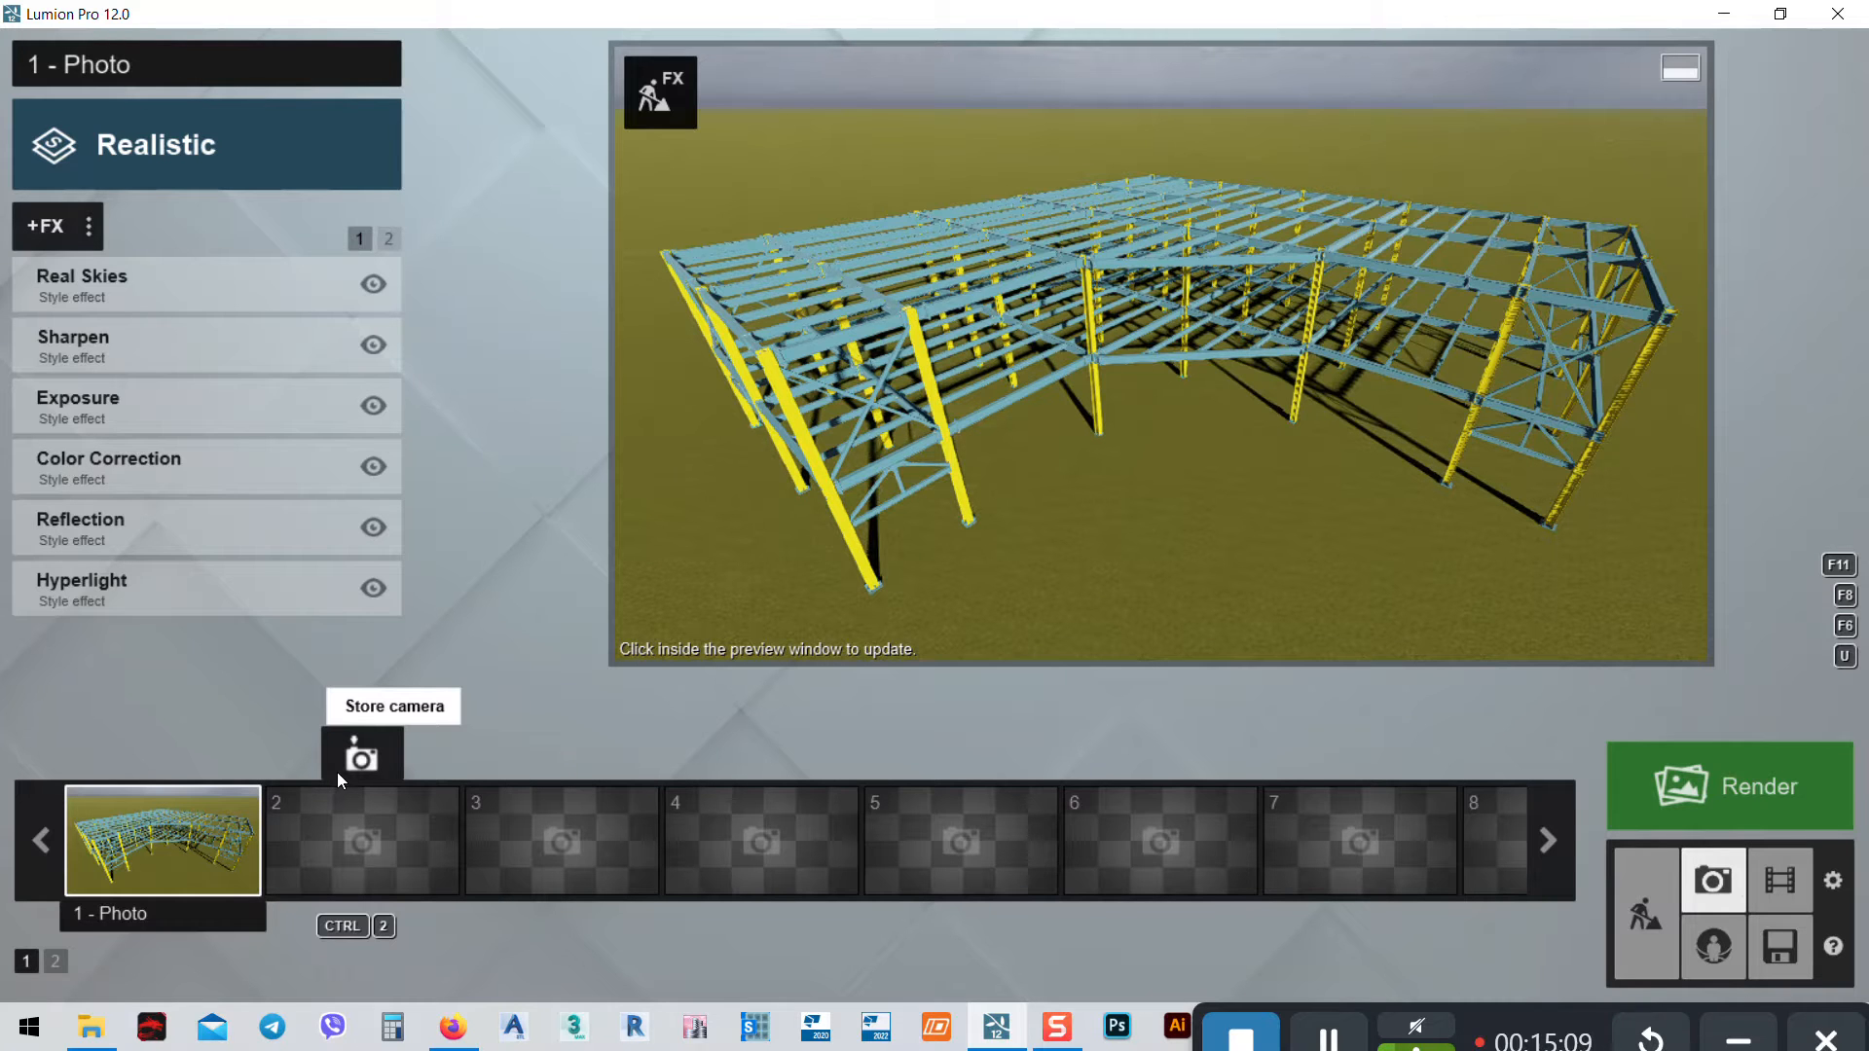
Frame an interior view among the columns and floor beams, looking through the steel structure, and store the camera as photo 2
right_click_drag(1111, 510, 1176, 488)
key("w")
key("w")
key("a")
key("a")
key("a")
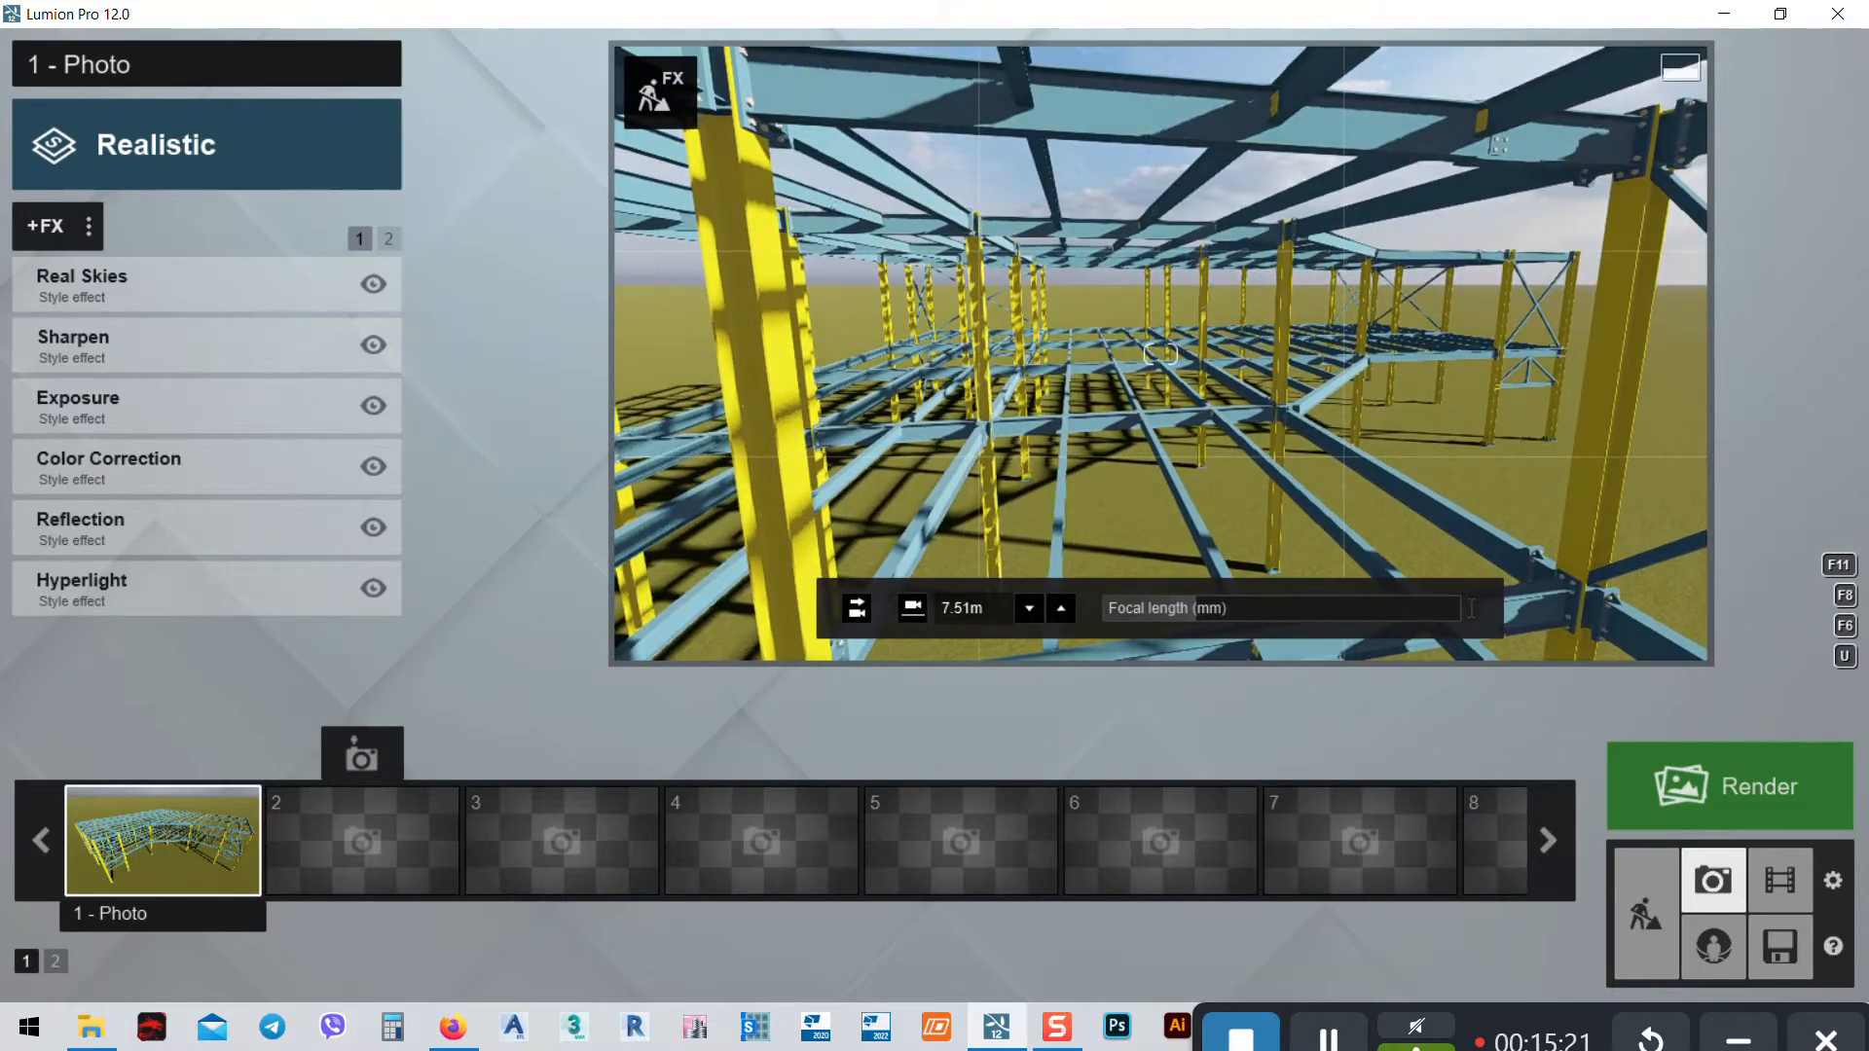
key("w")
key("s")
key("w")
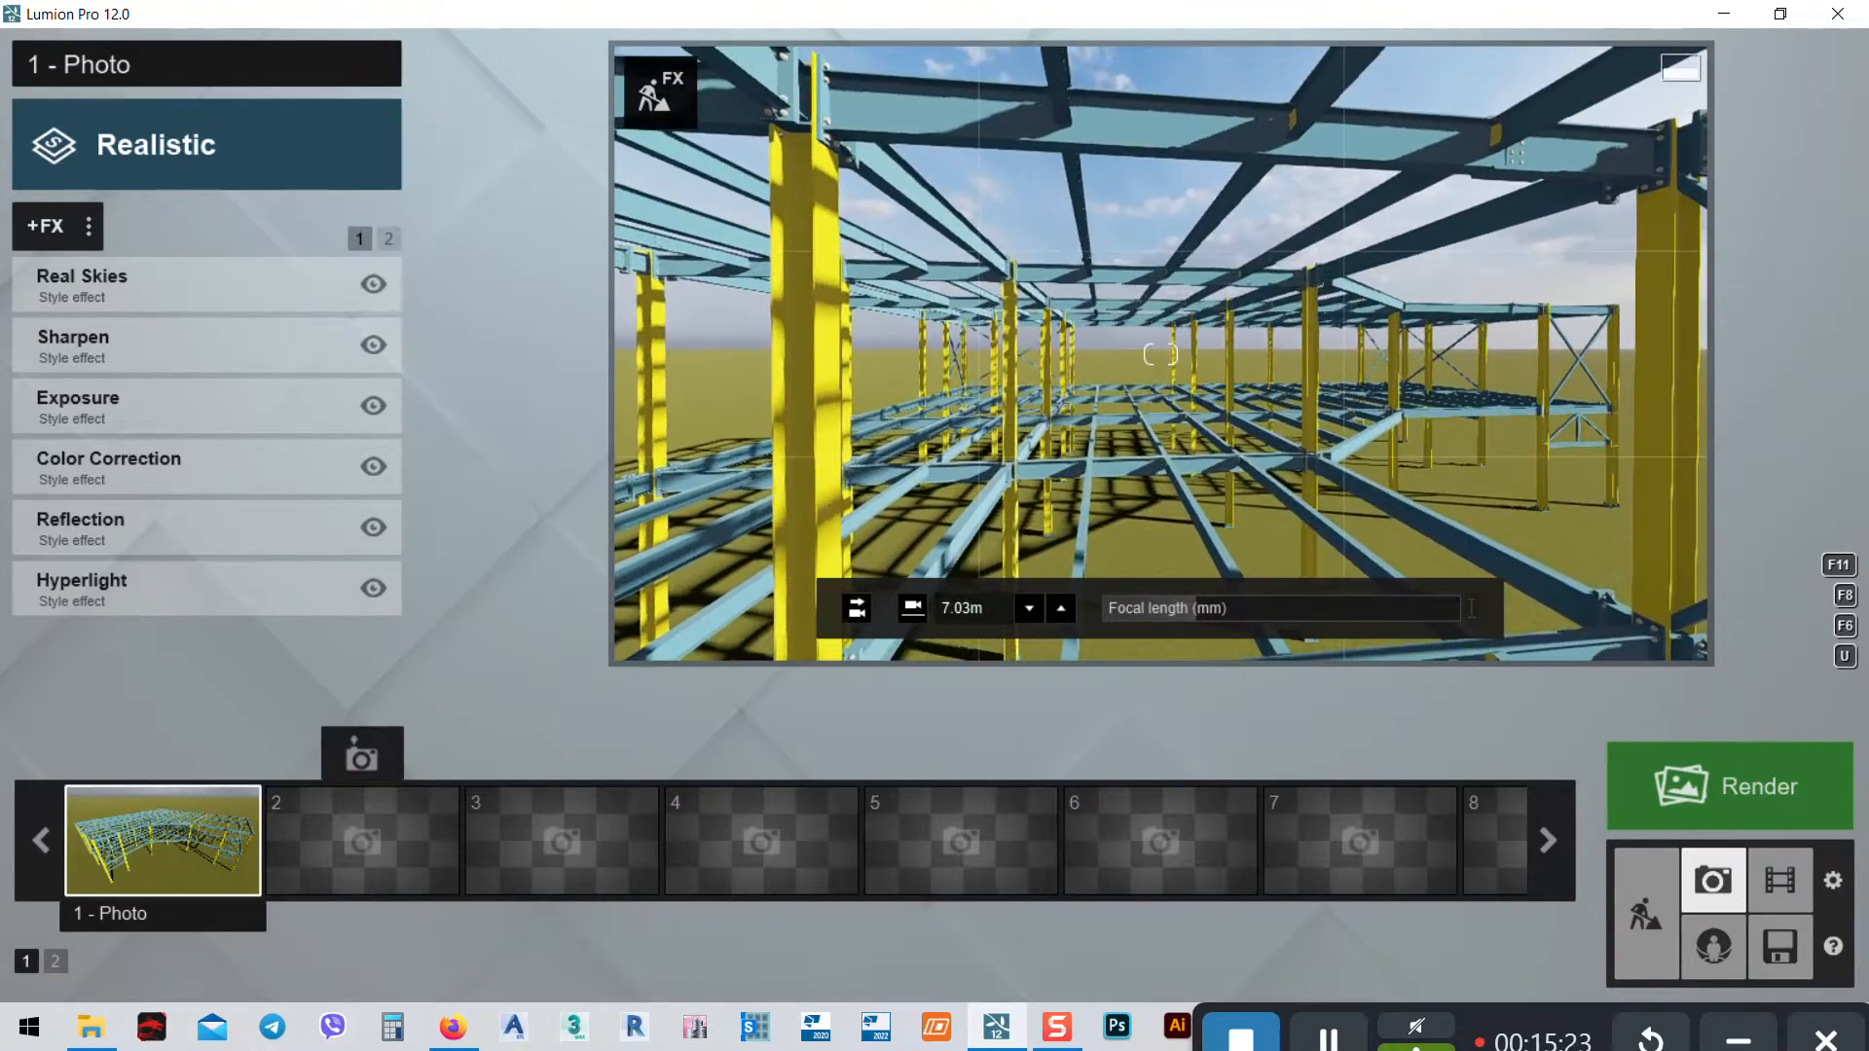
key("a")
key("d")
key("e")
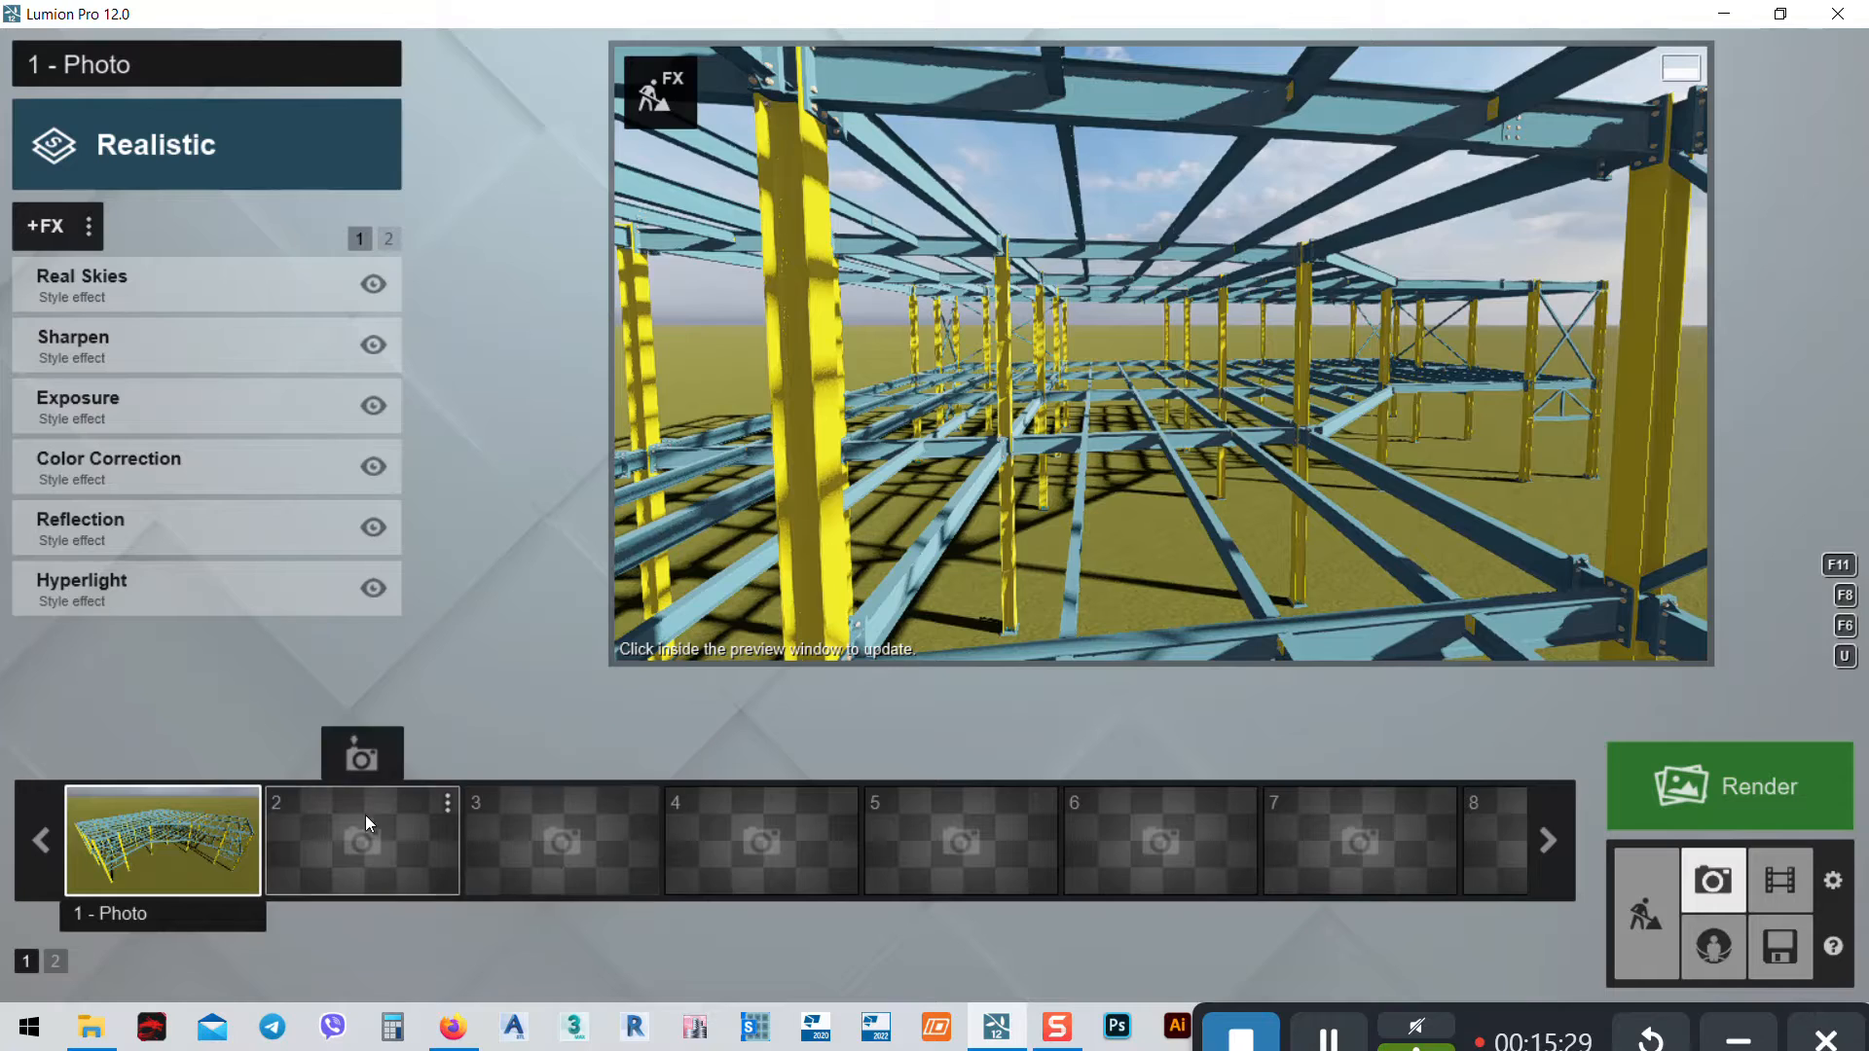
left_click(350, 753)
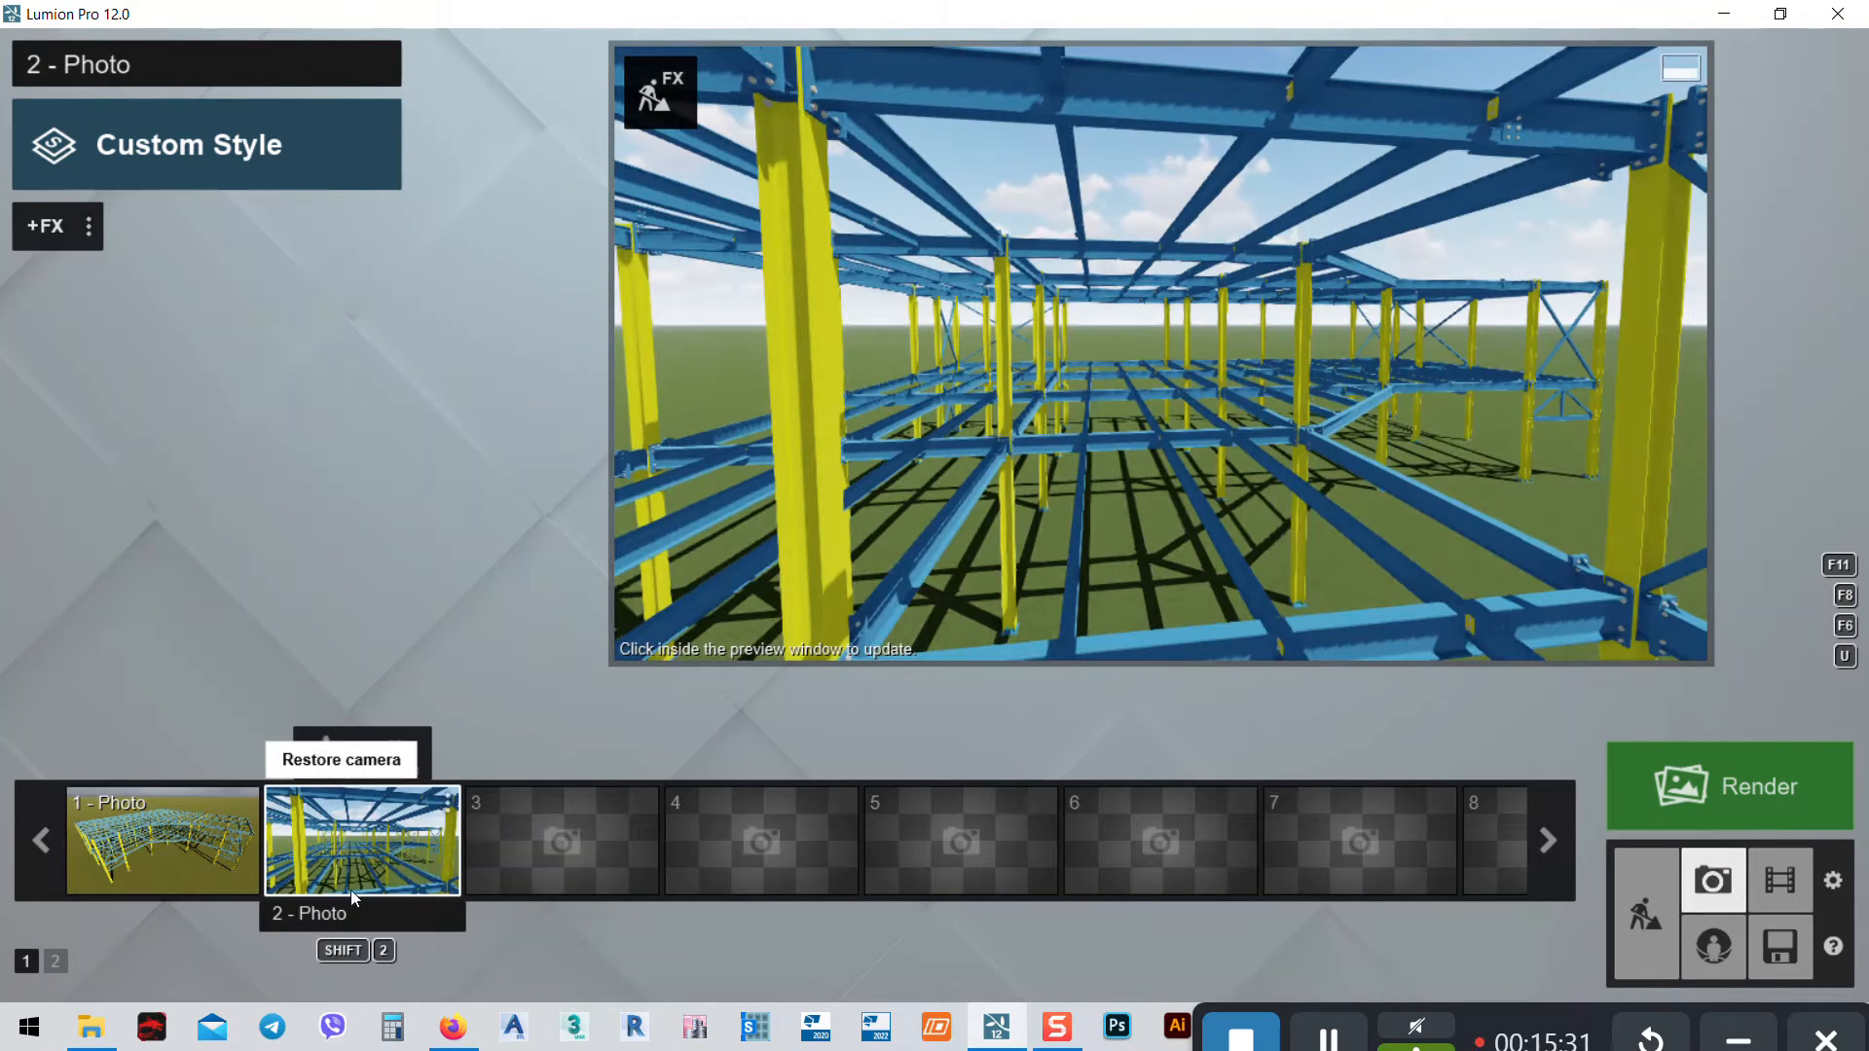
Copy the Realistic effect list from photo 1 and paste it onto photo 2
left_click(138, 855)
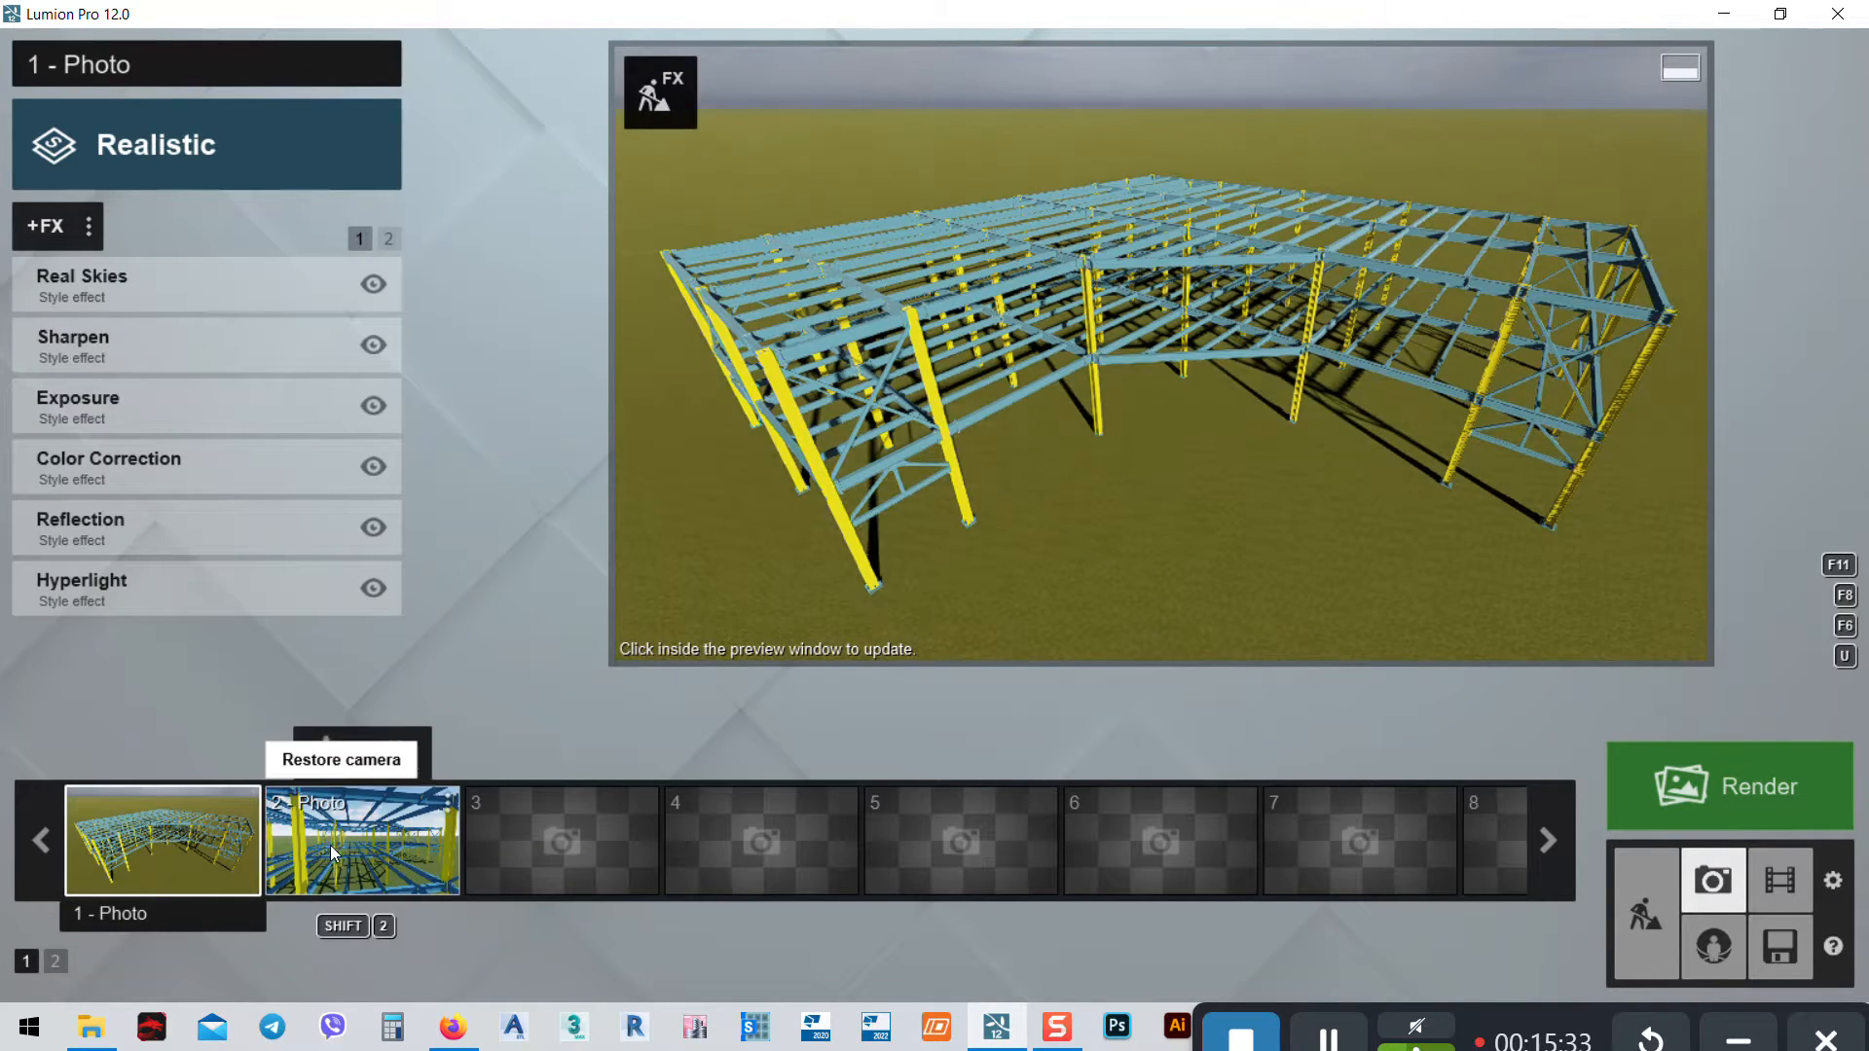
left_click(380, 842)
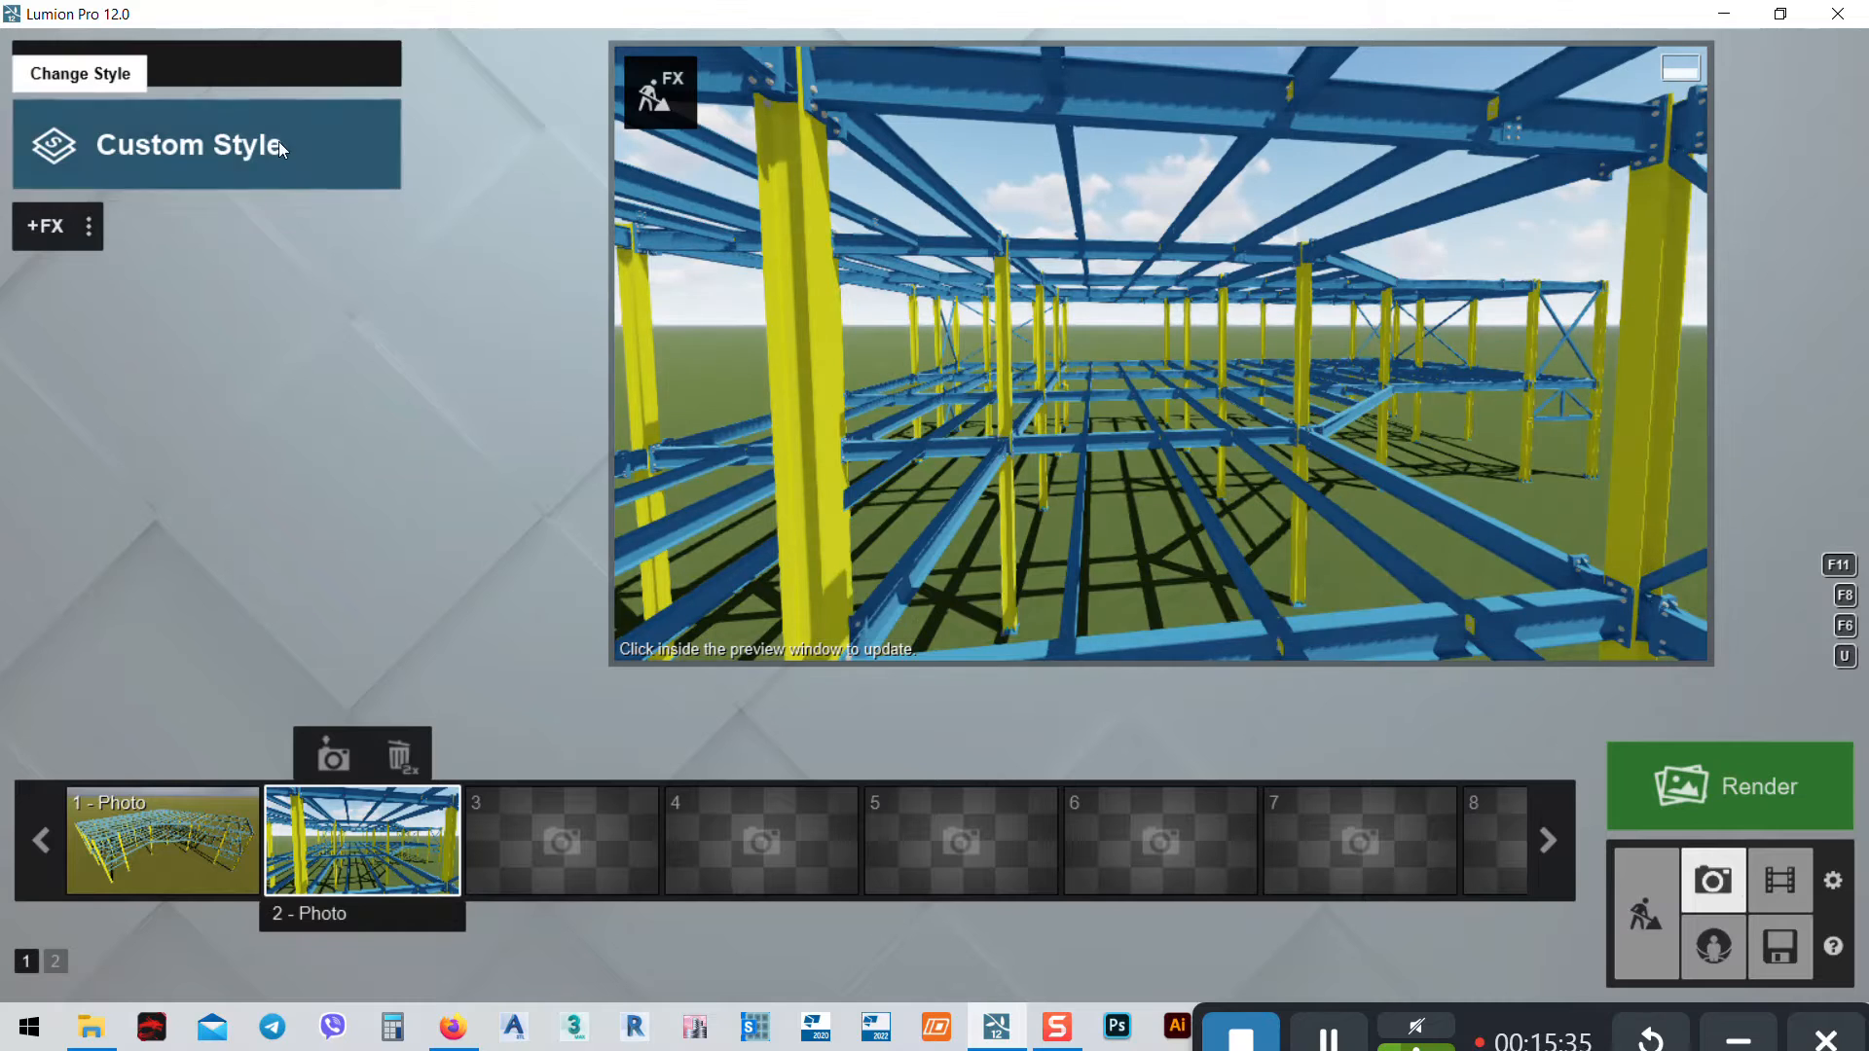
left_click(126, 855)
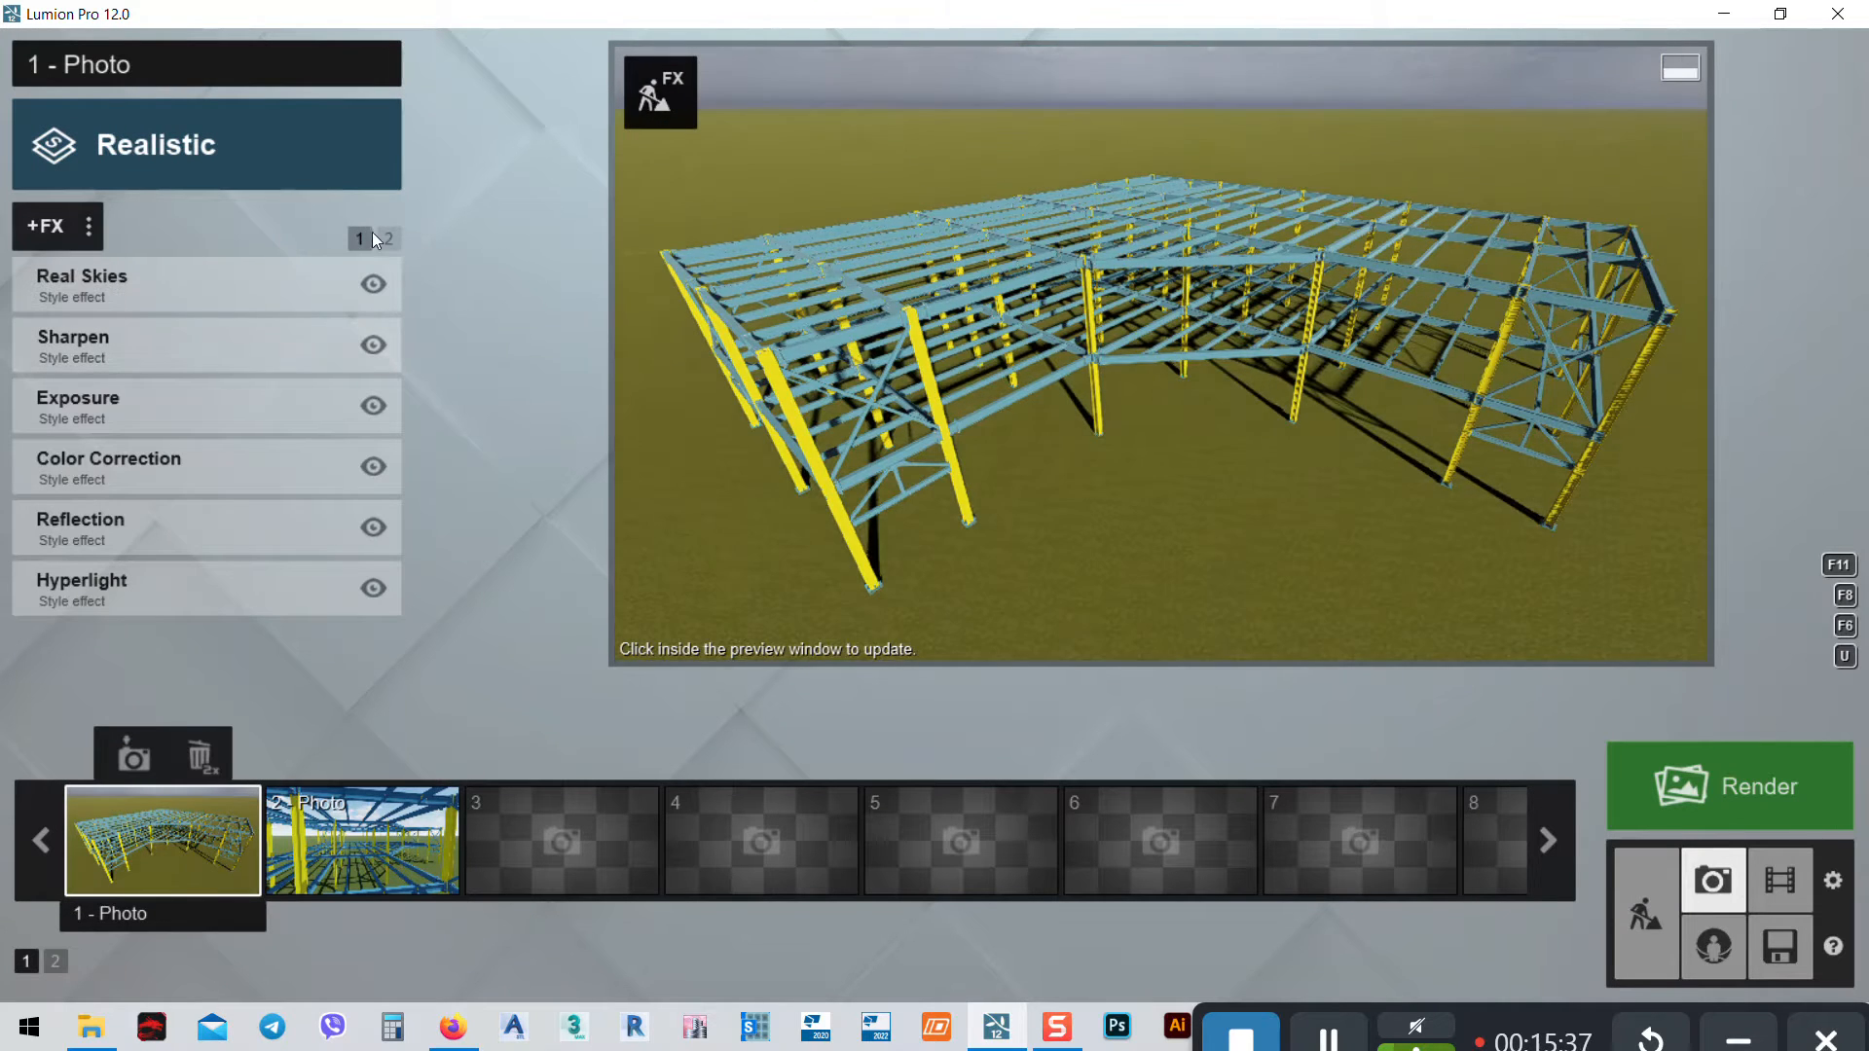
left_click(89, 227)
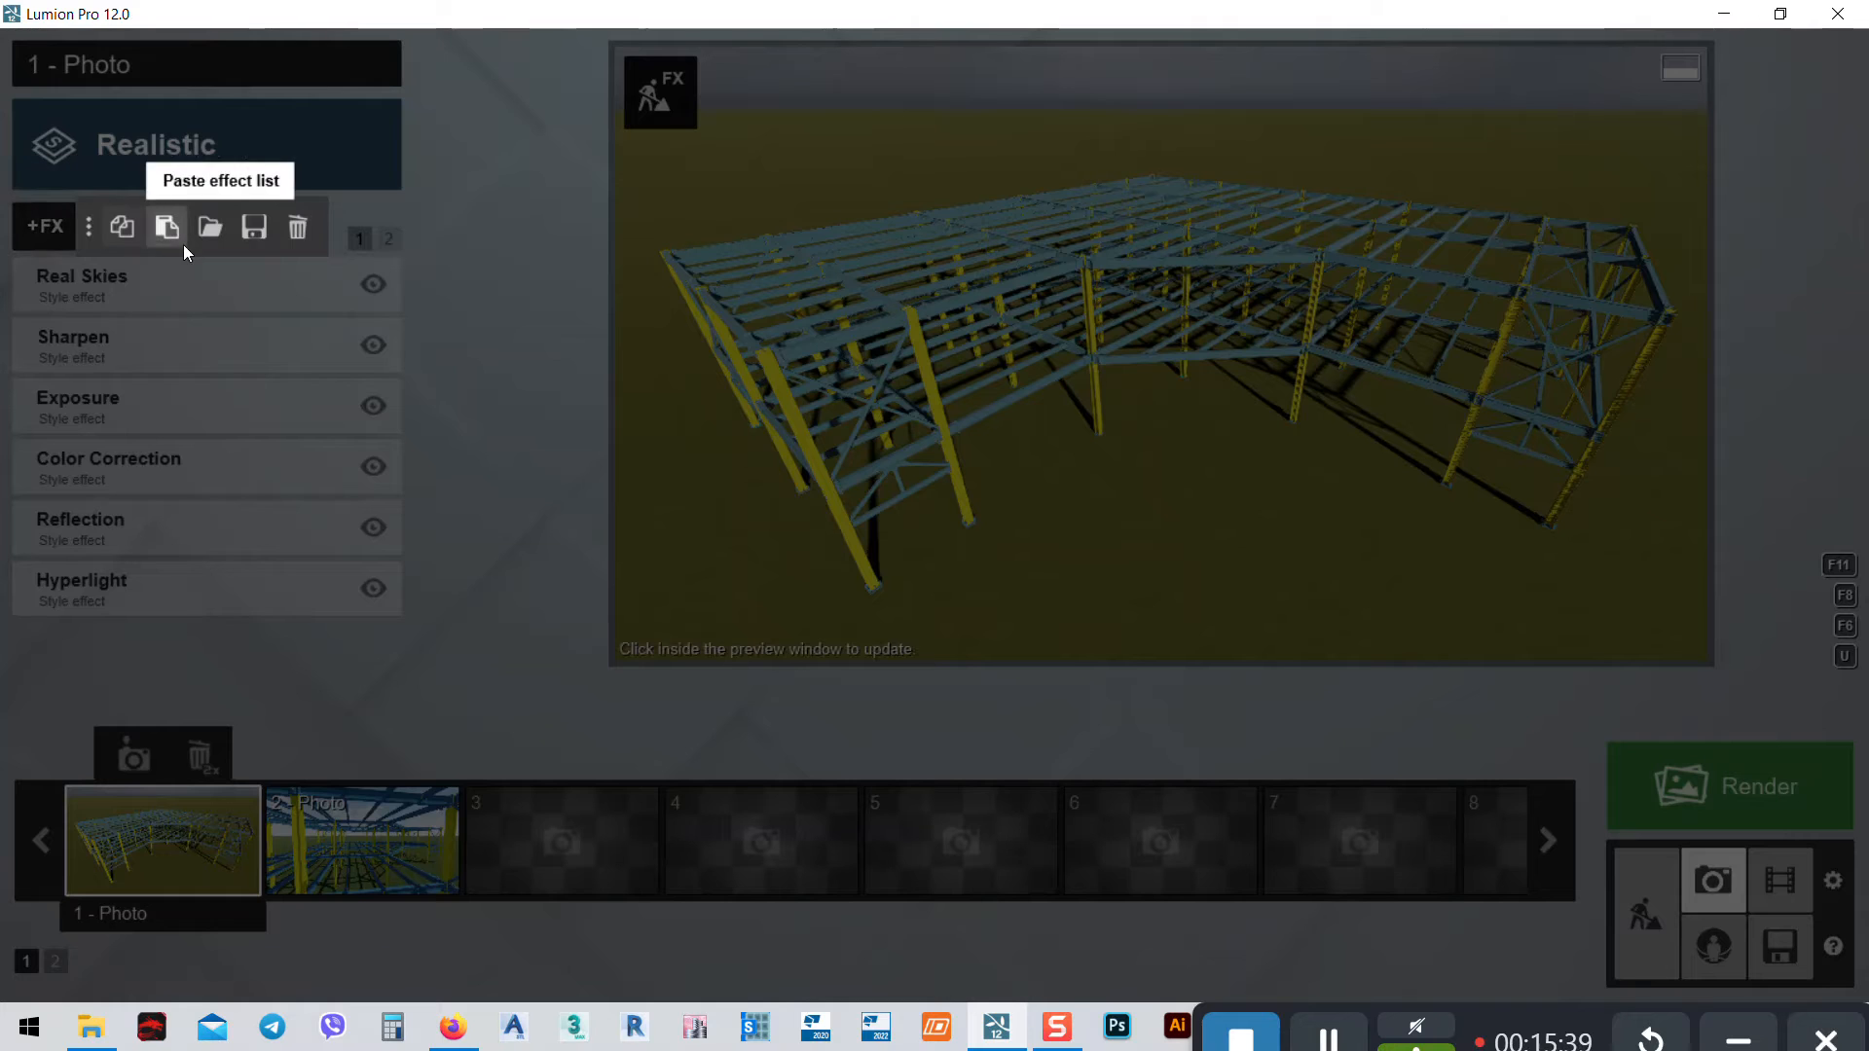
left_click(132, 235)
left_click(362, 843)
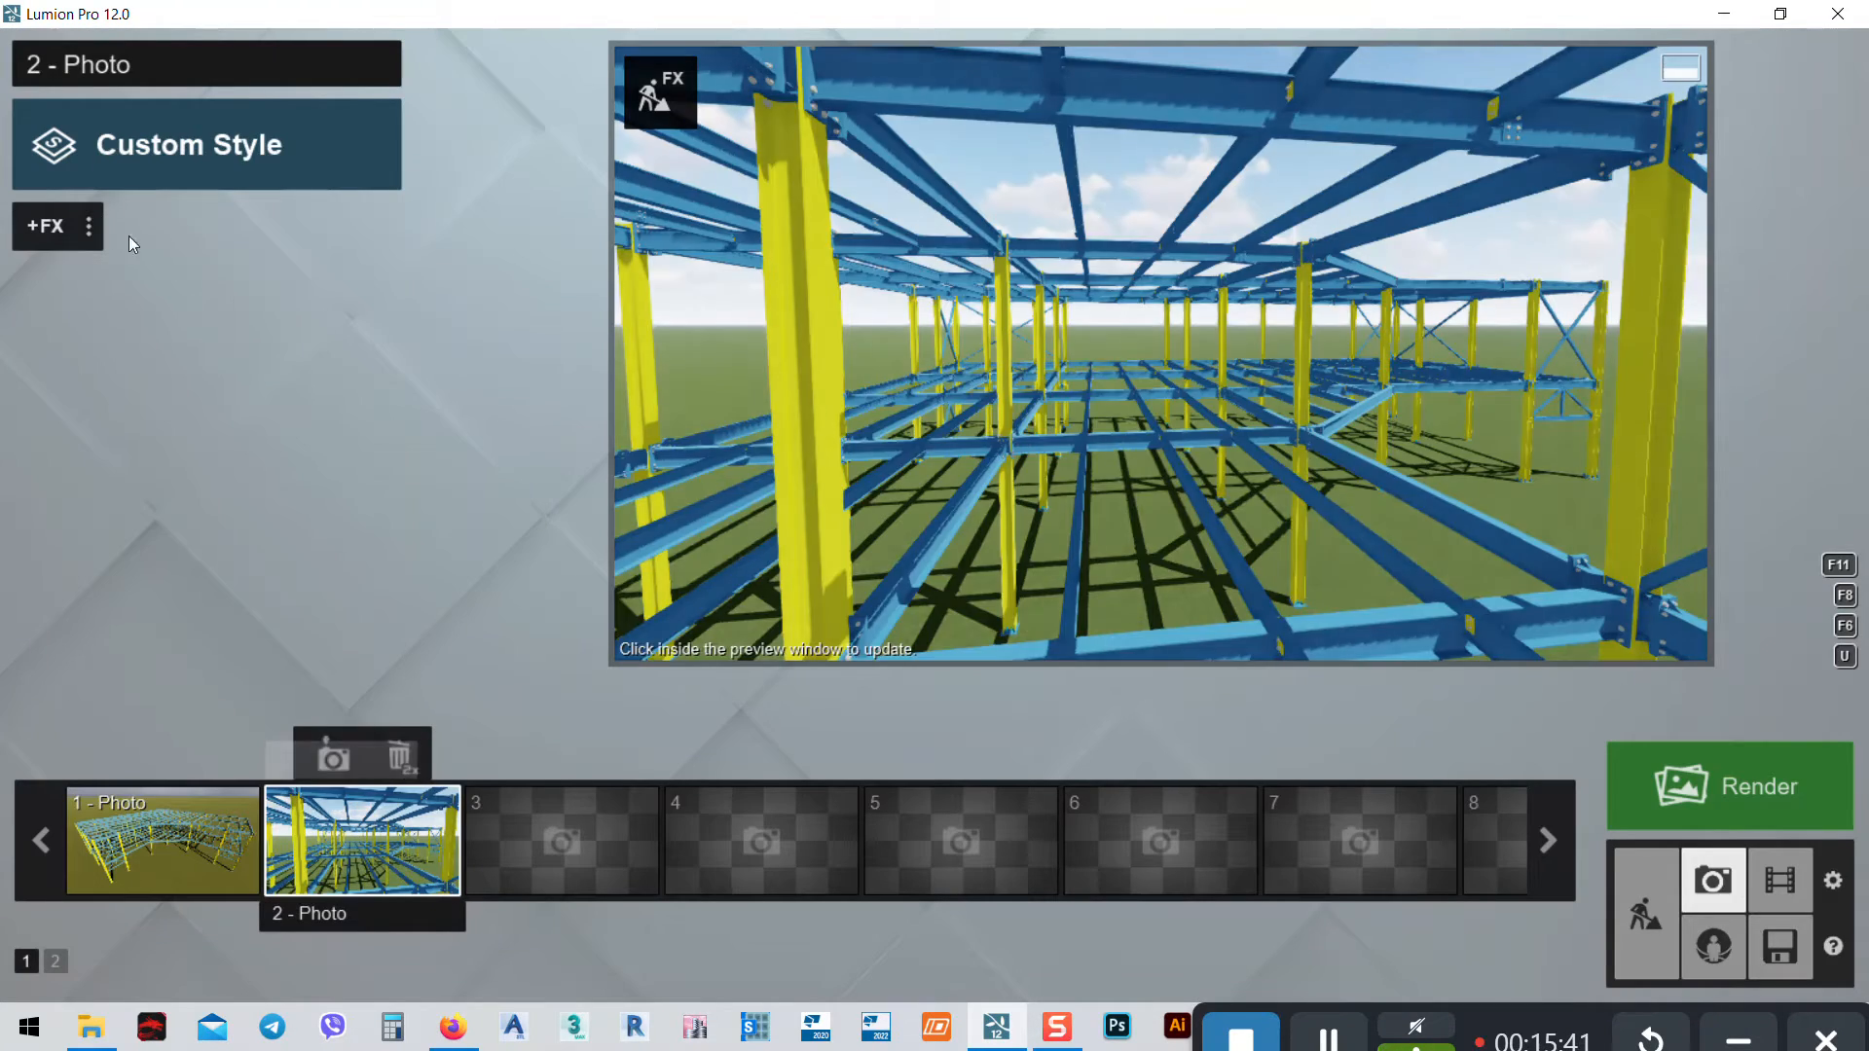
left_click(87, 228)
left_click(167, 227)
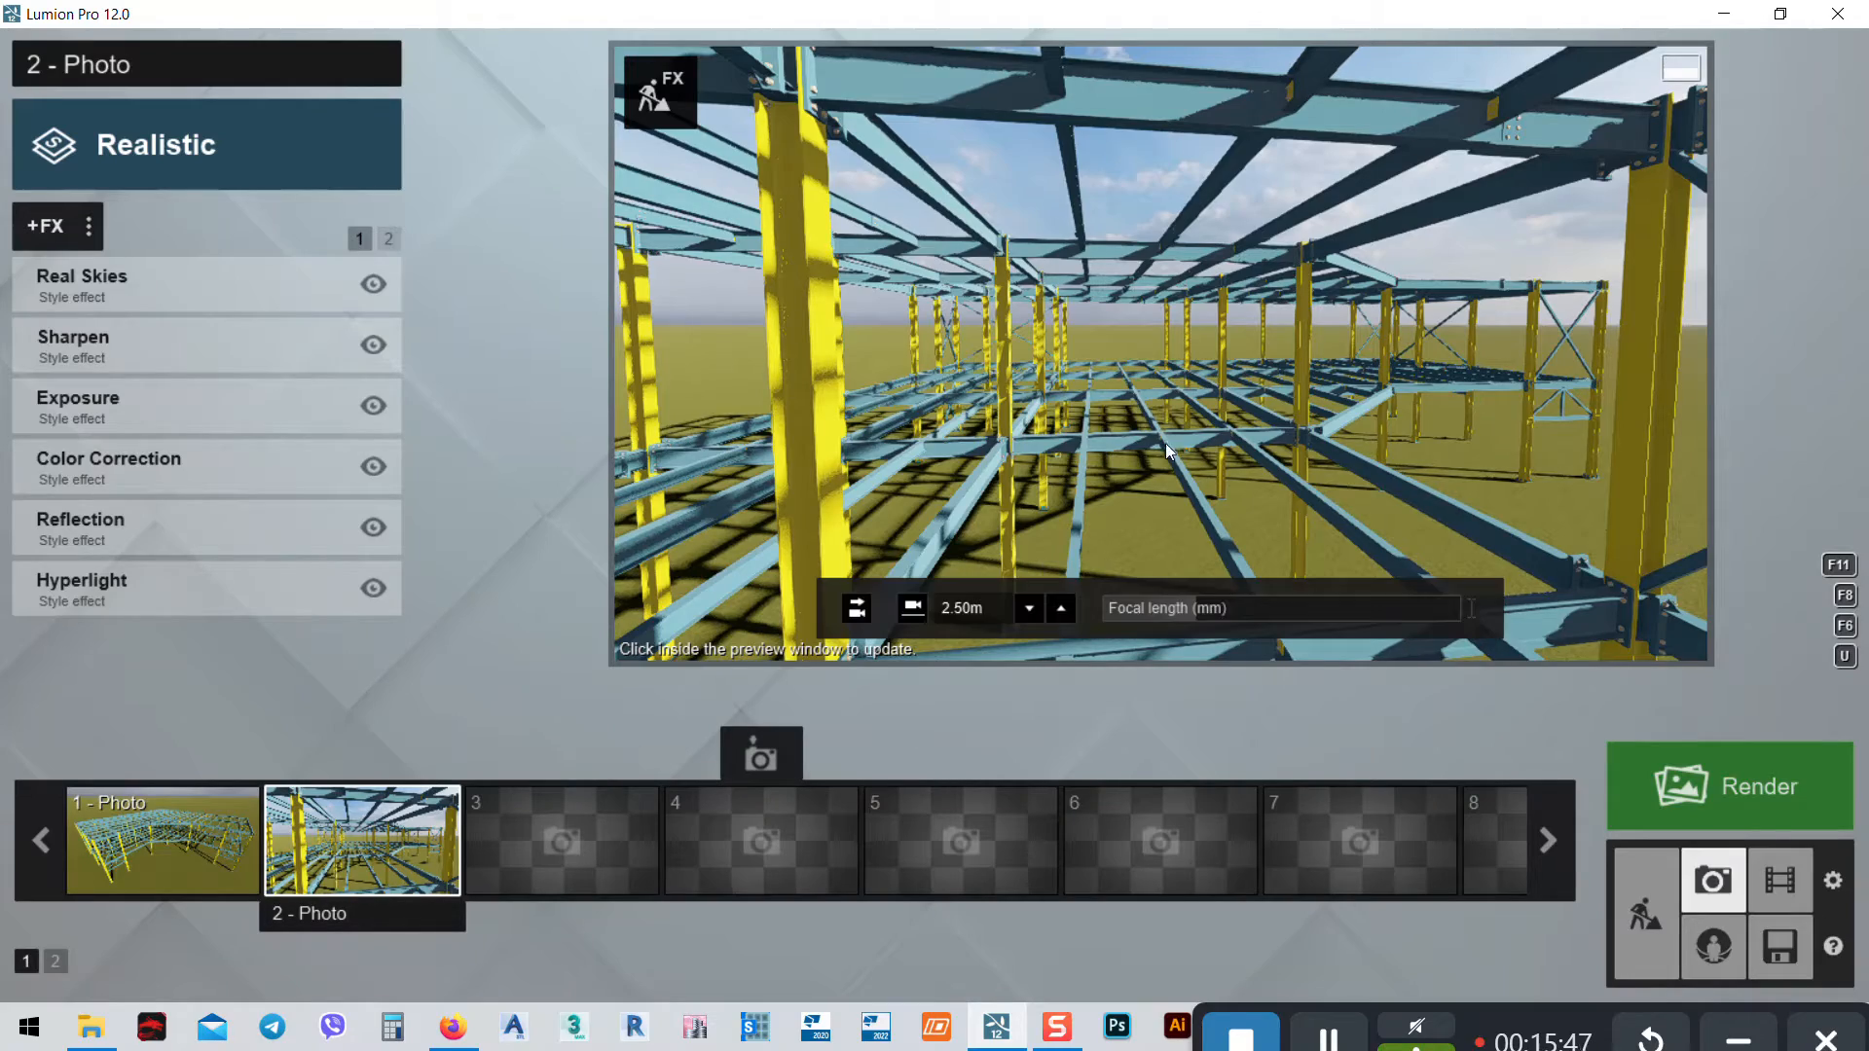
Frame a second interior view facing the sun, store it as photo 3, and paste the copied Realistic effect list onto it
right_click_drag(1205, 452, 1366, 453)
key("w")
key("w")
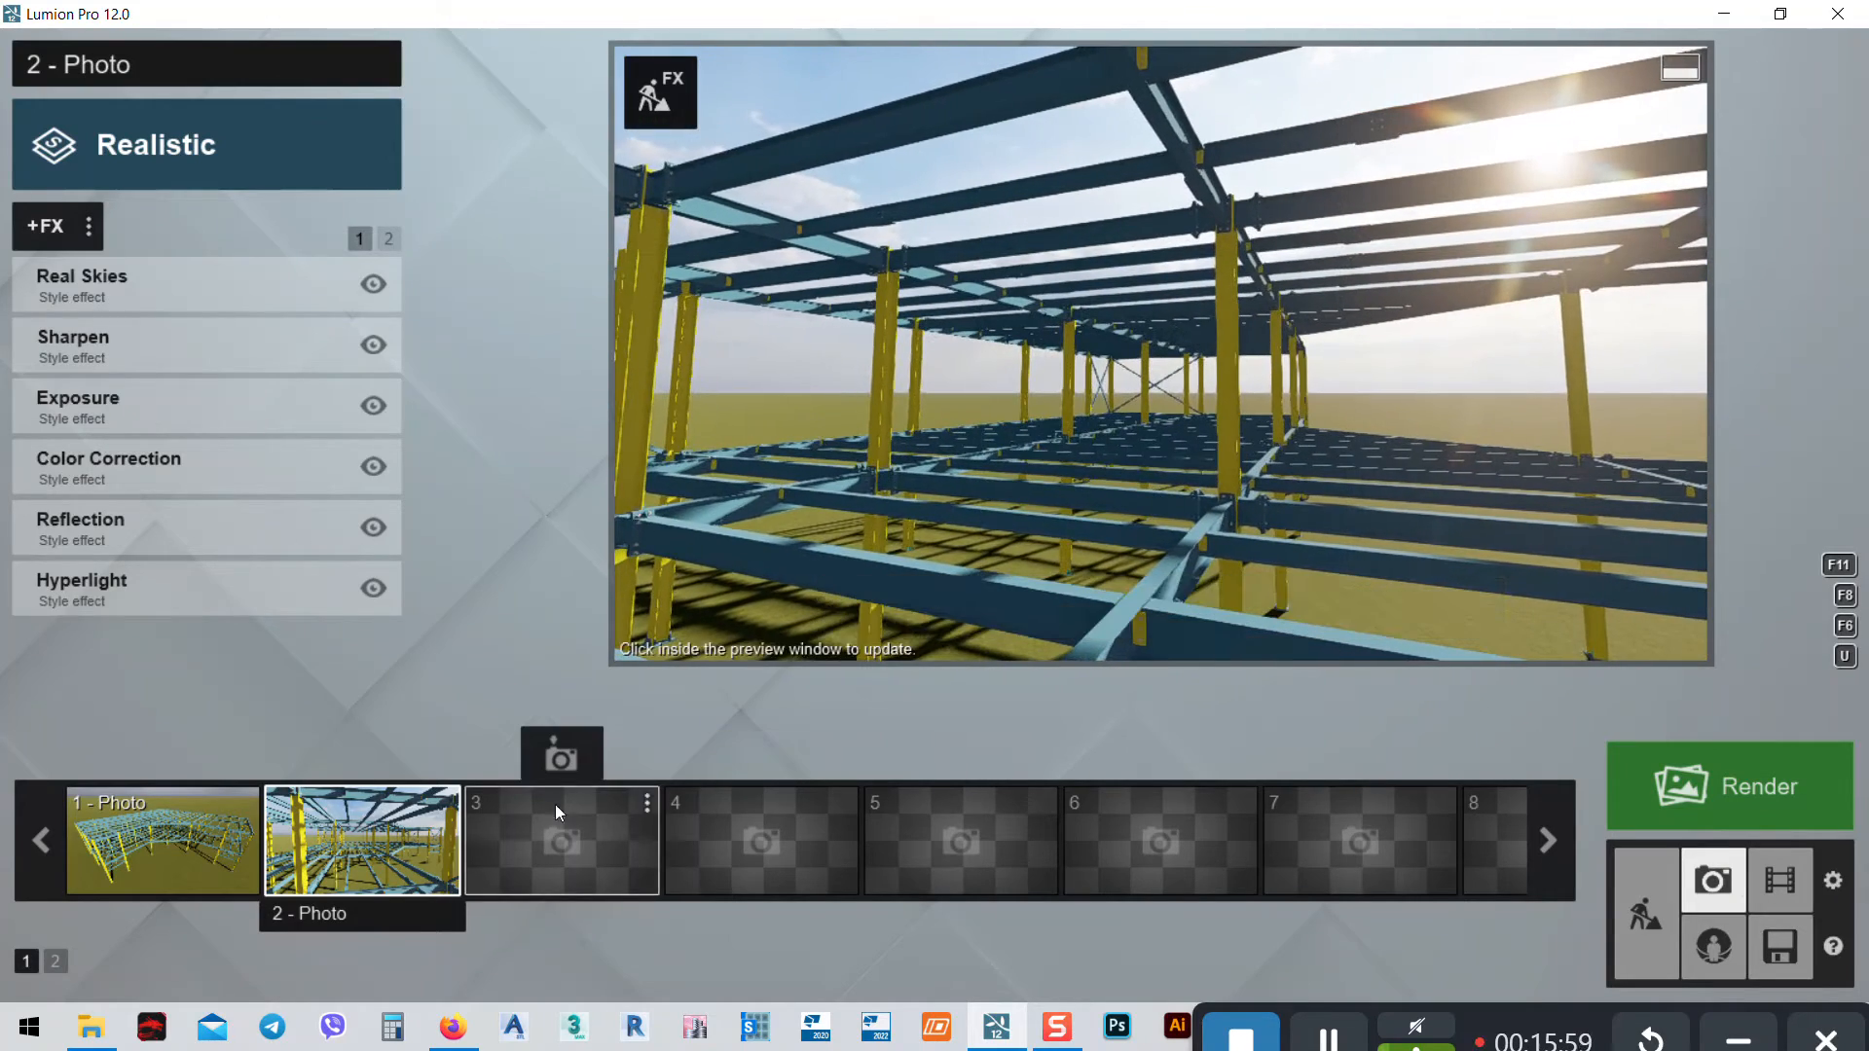
left_click(551, 761)
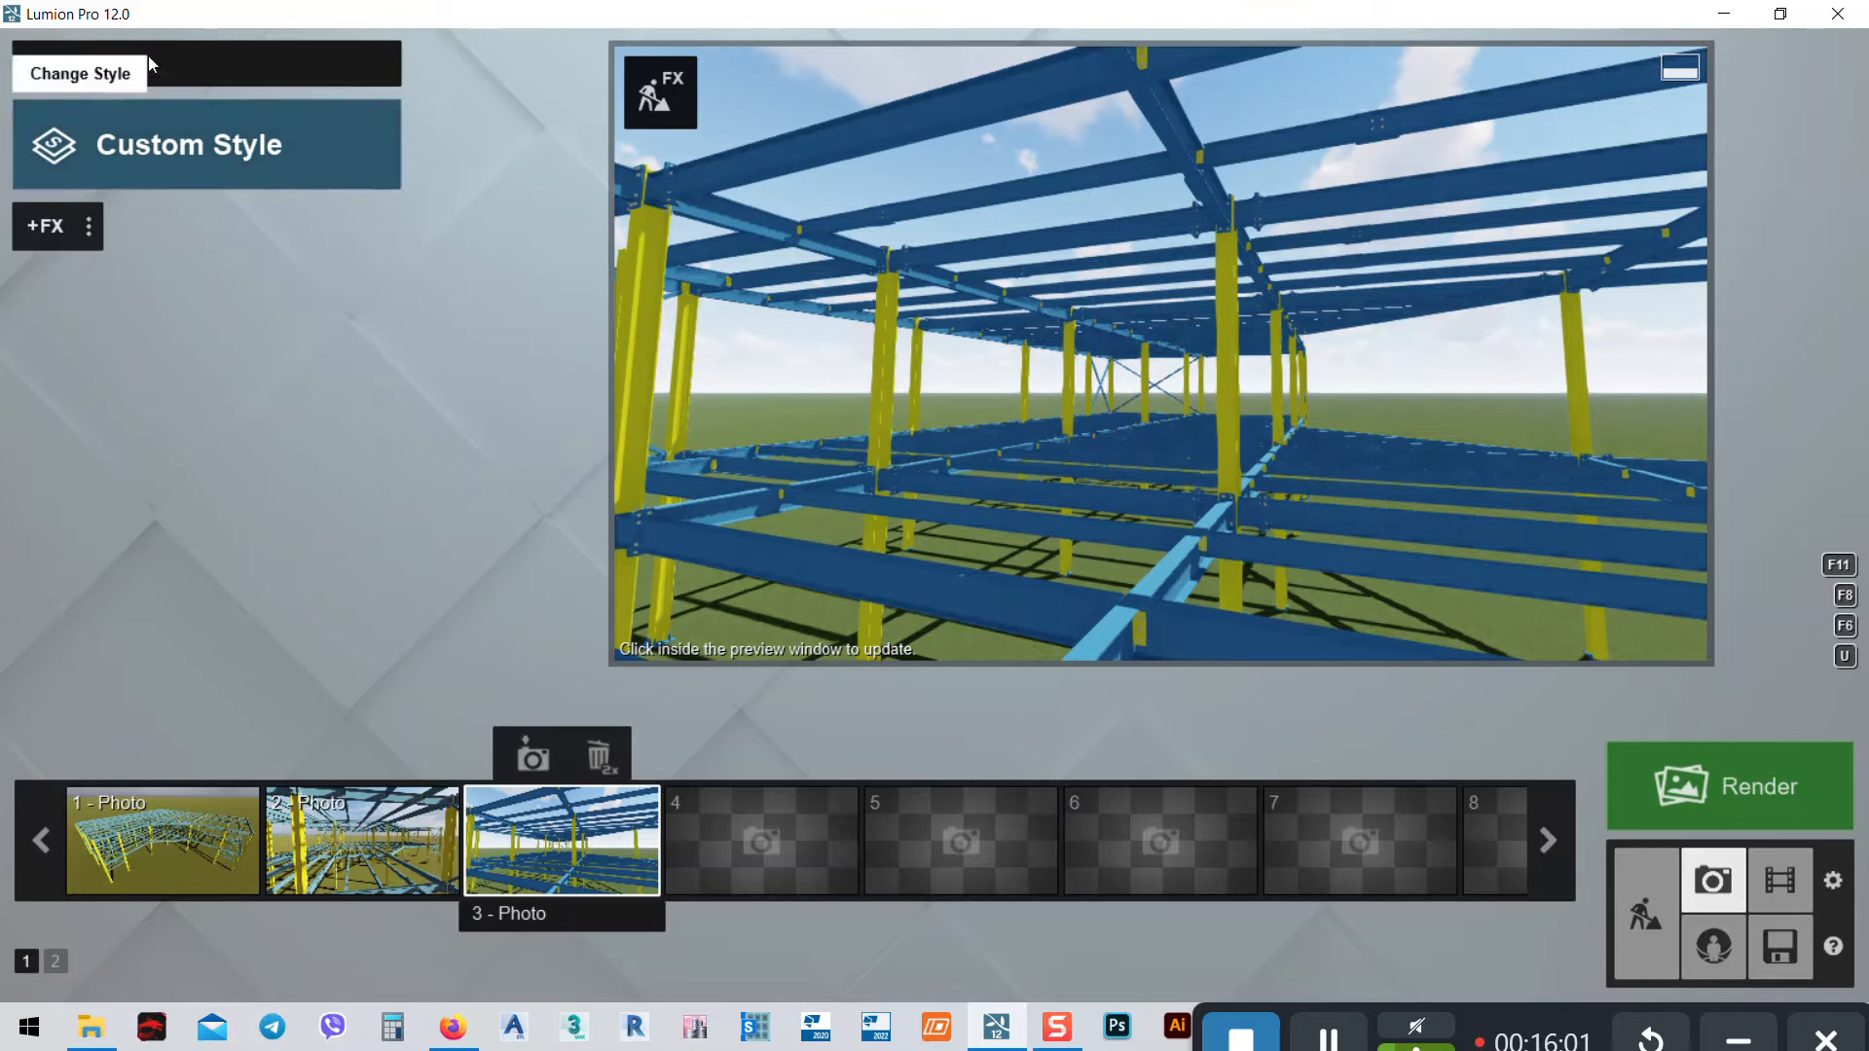
left_click(86, 230)
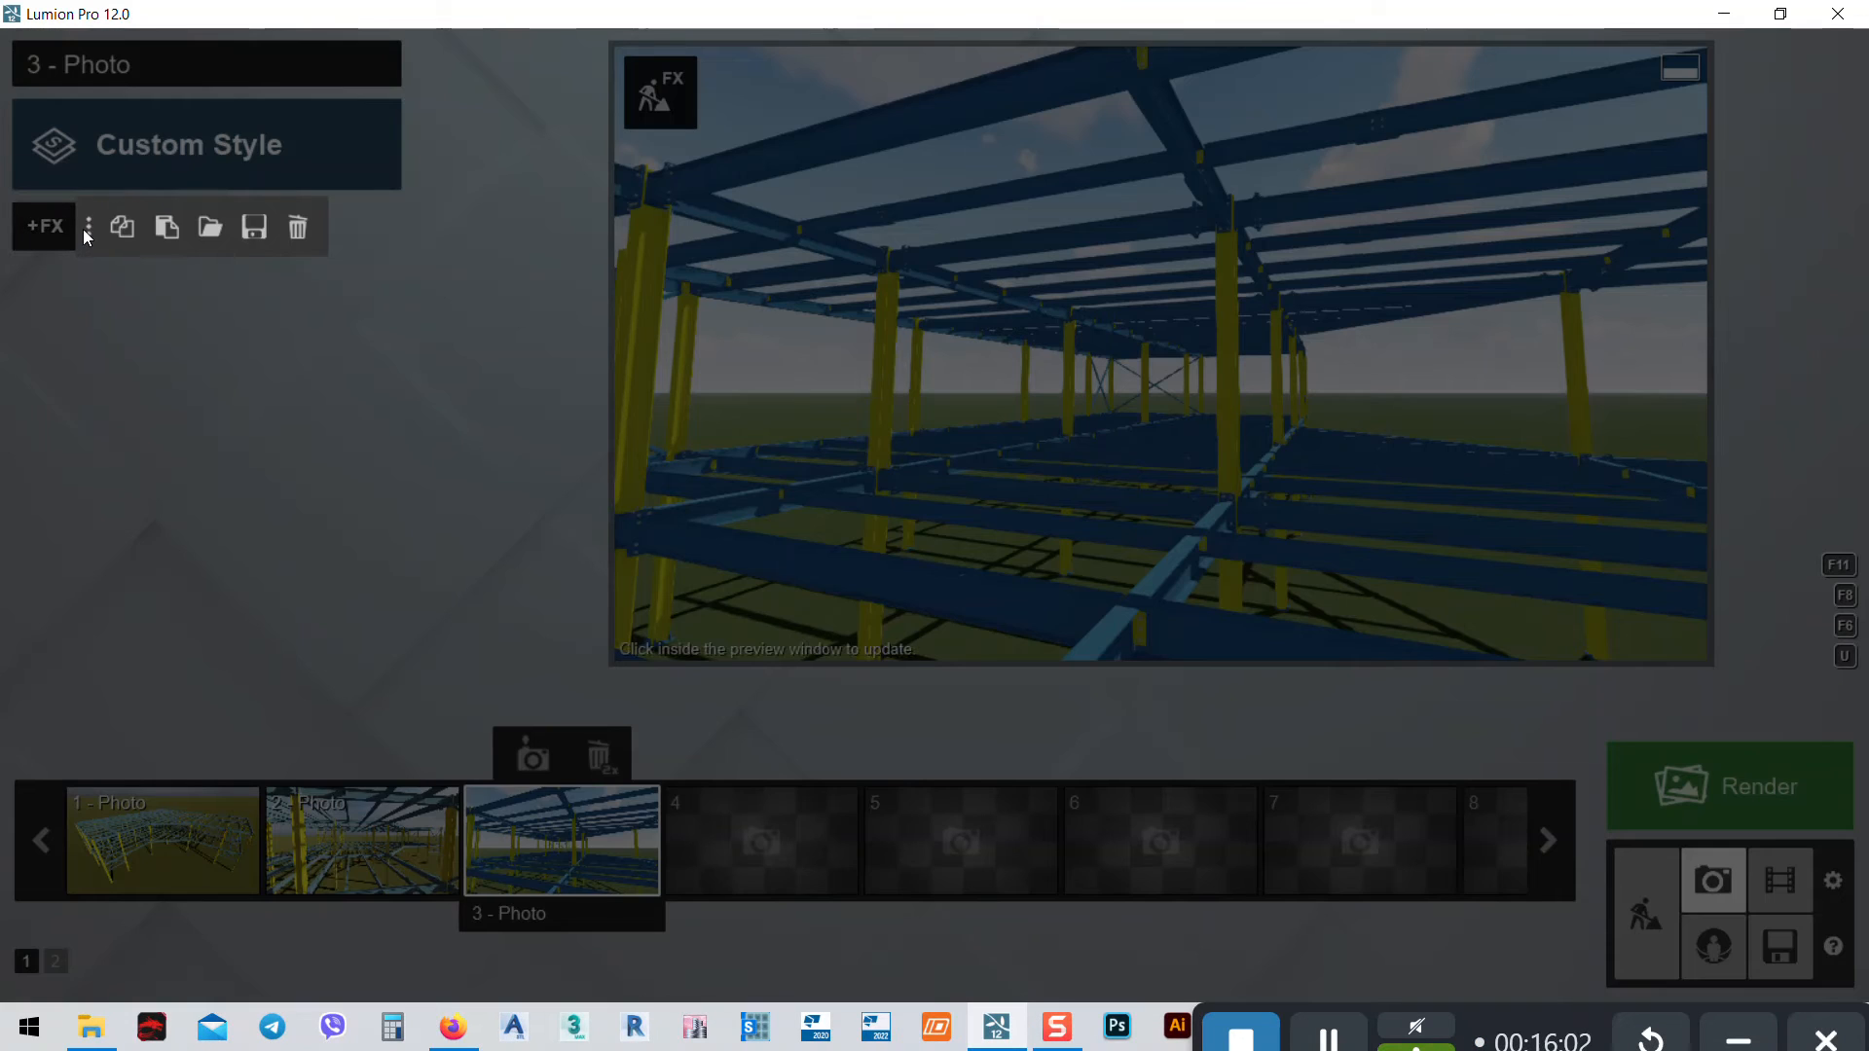
left_click(171, 240)
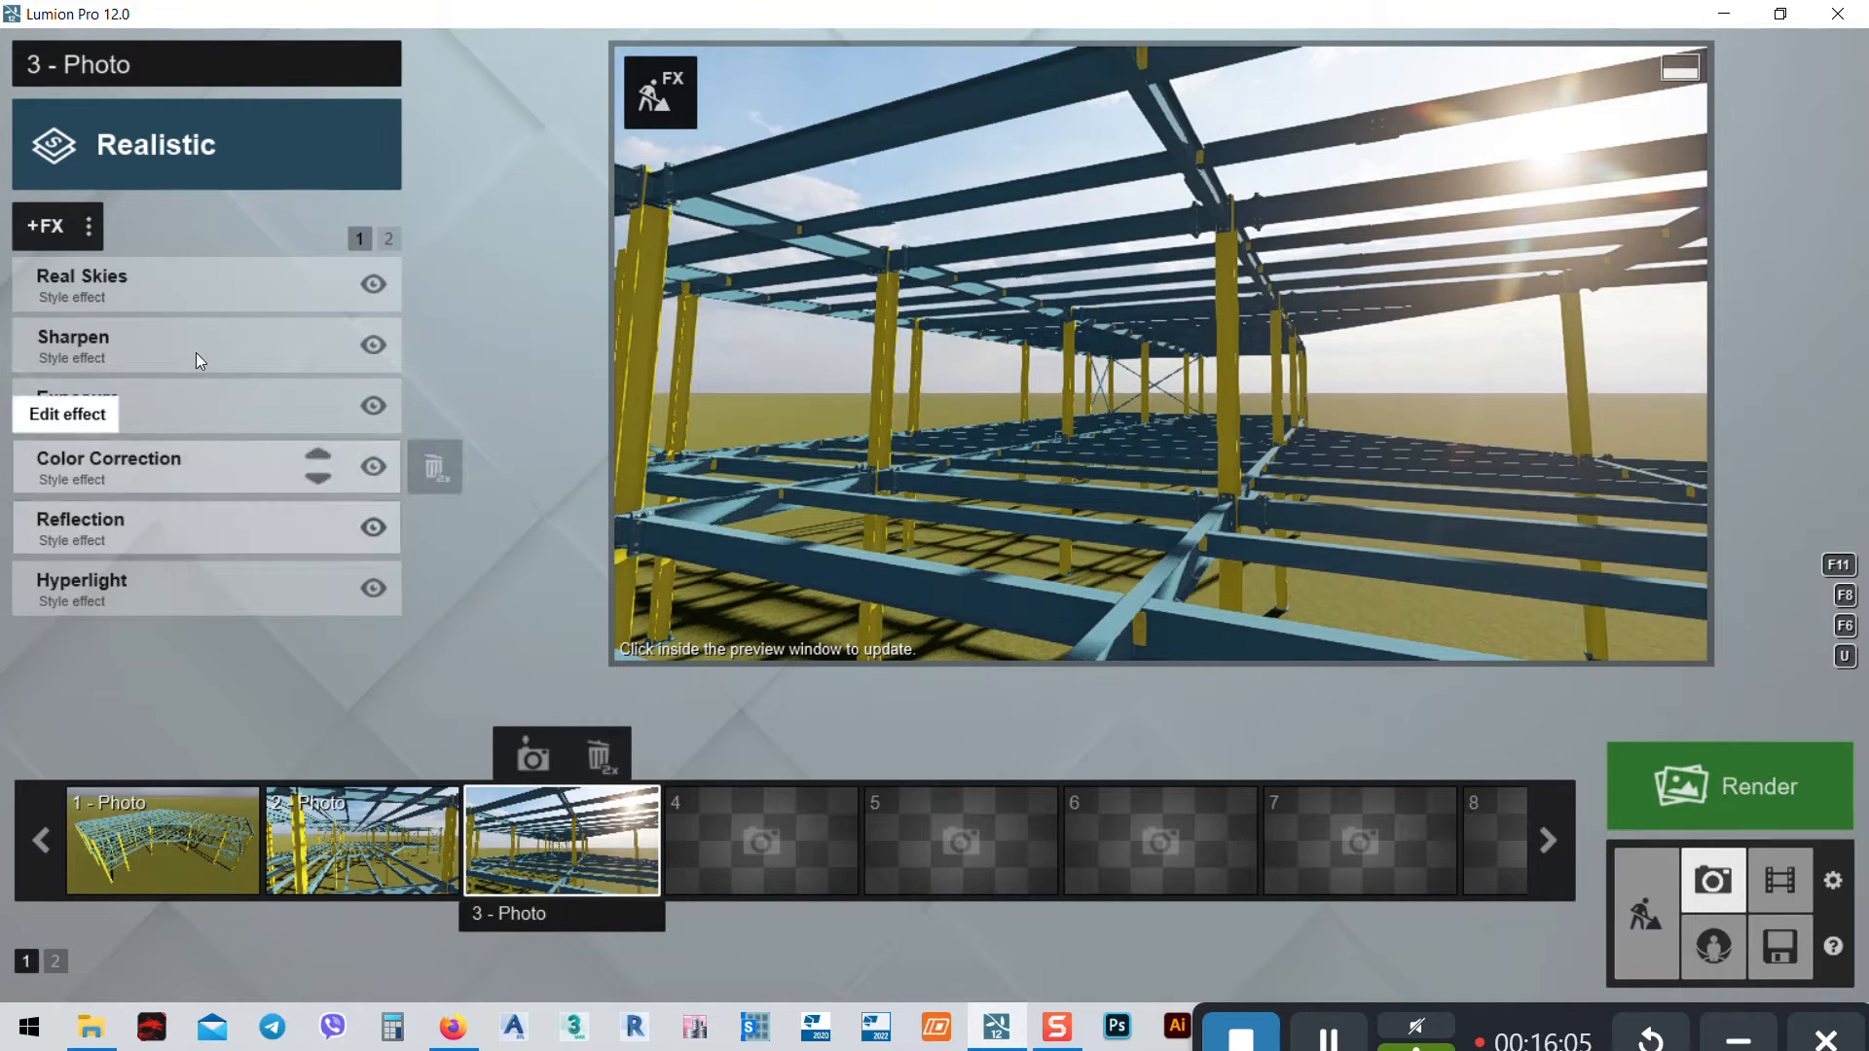
Try the middle Morning sky of the second row in photo 3's Real Skies effect and update the preview
left_click(187, 276)
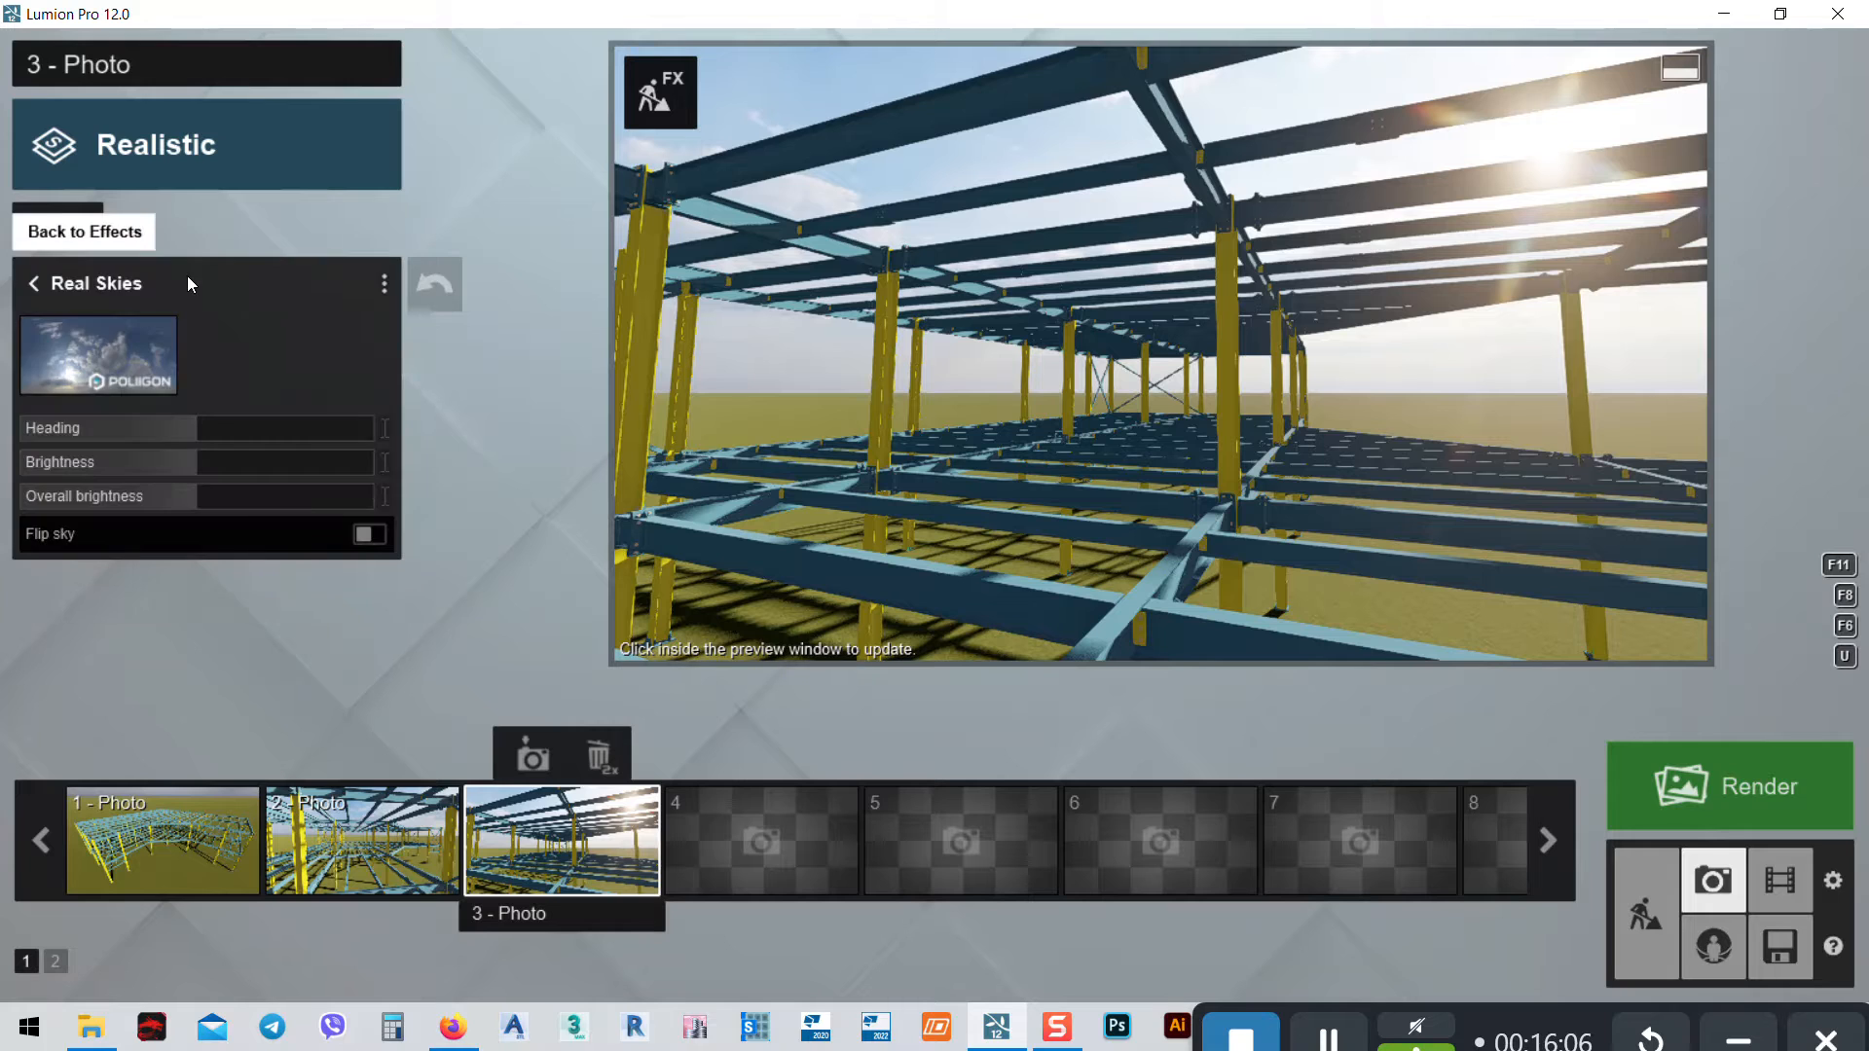
left_click(181, 341)
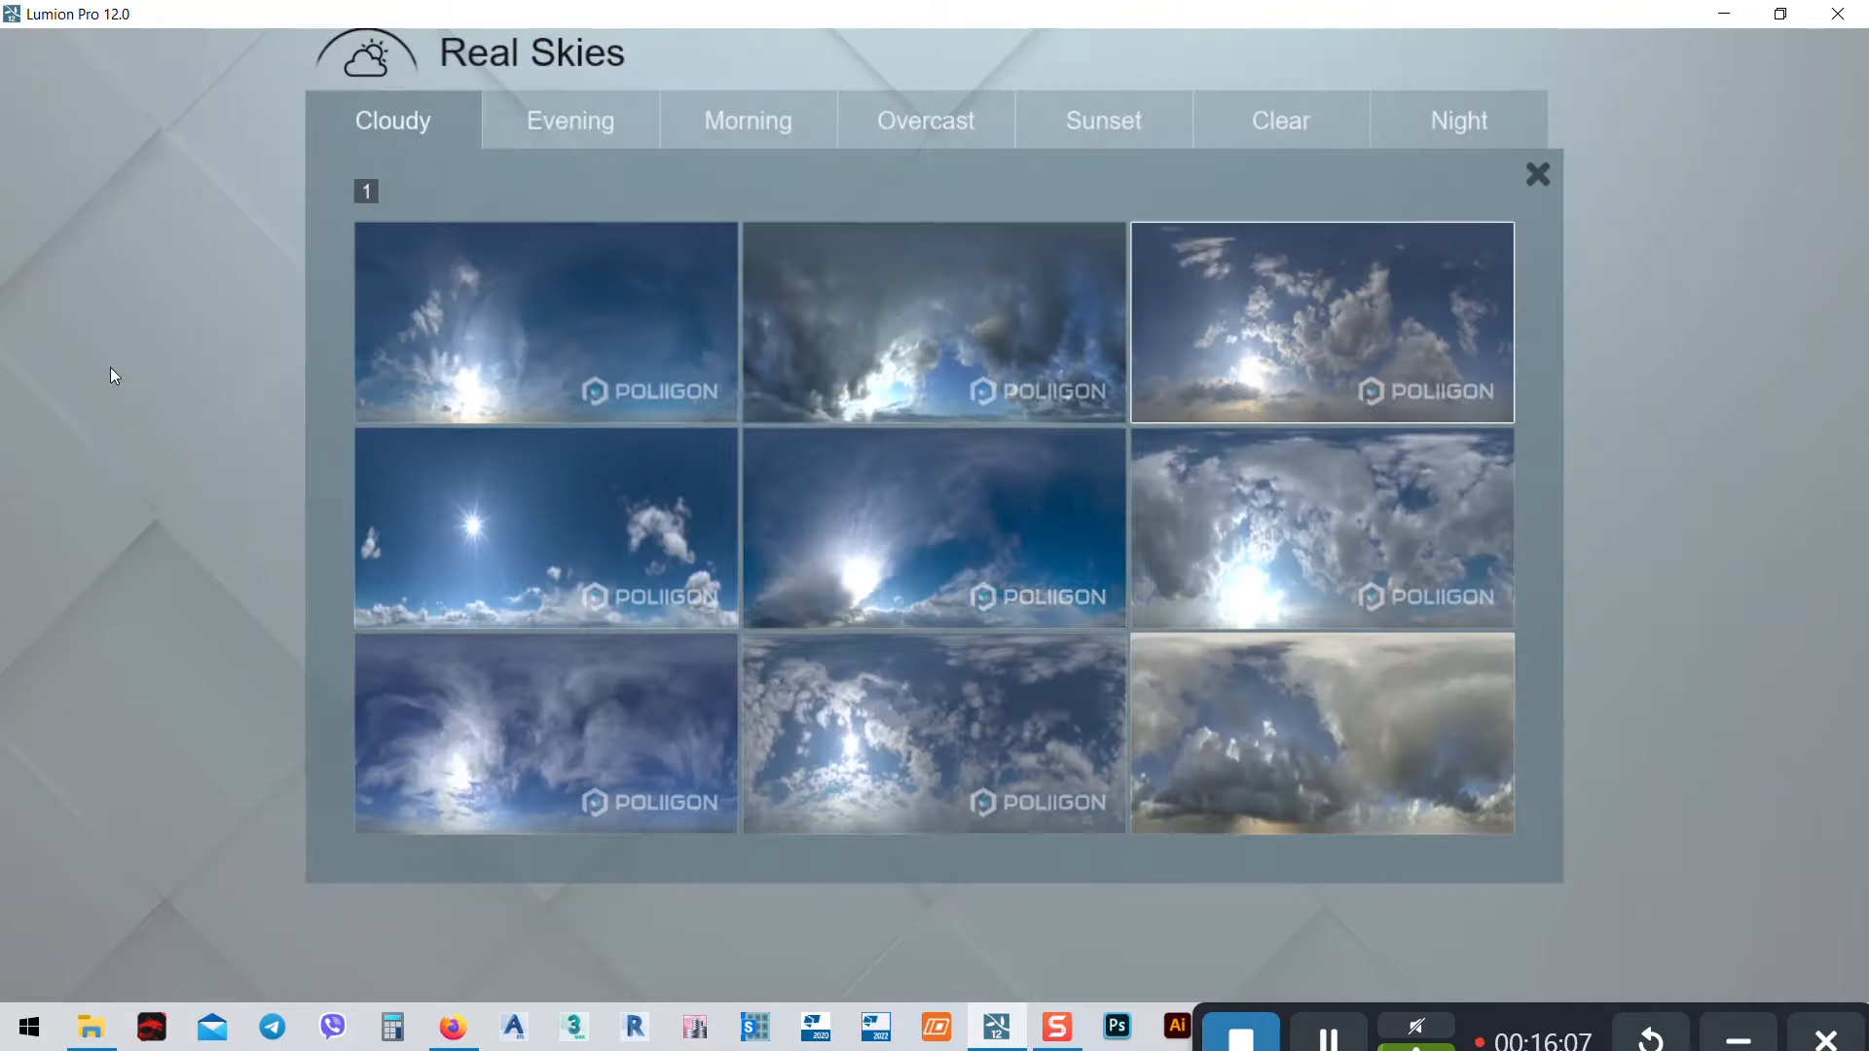
left_click(787, 109)
left_click(849, 587)
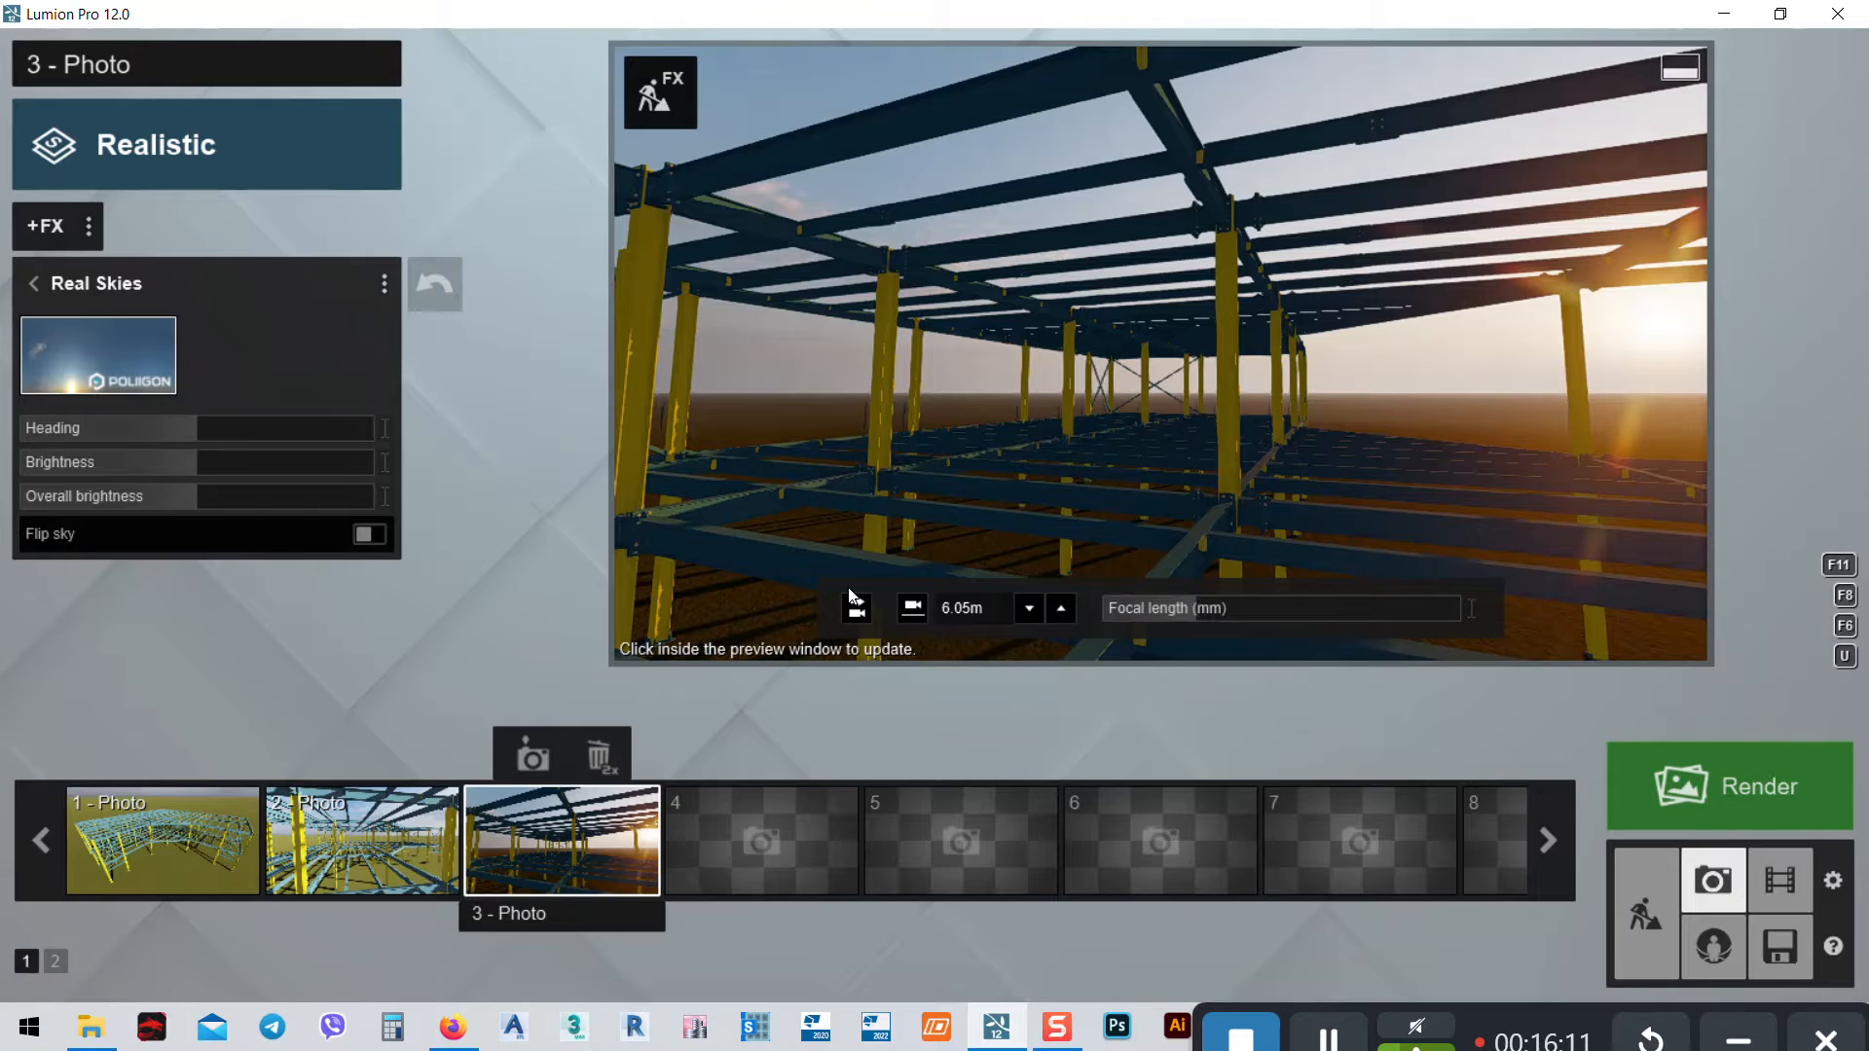
left_click(849, 591)
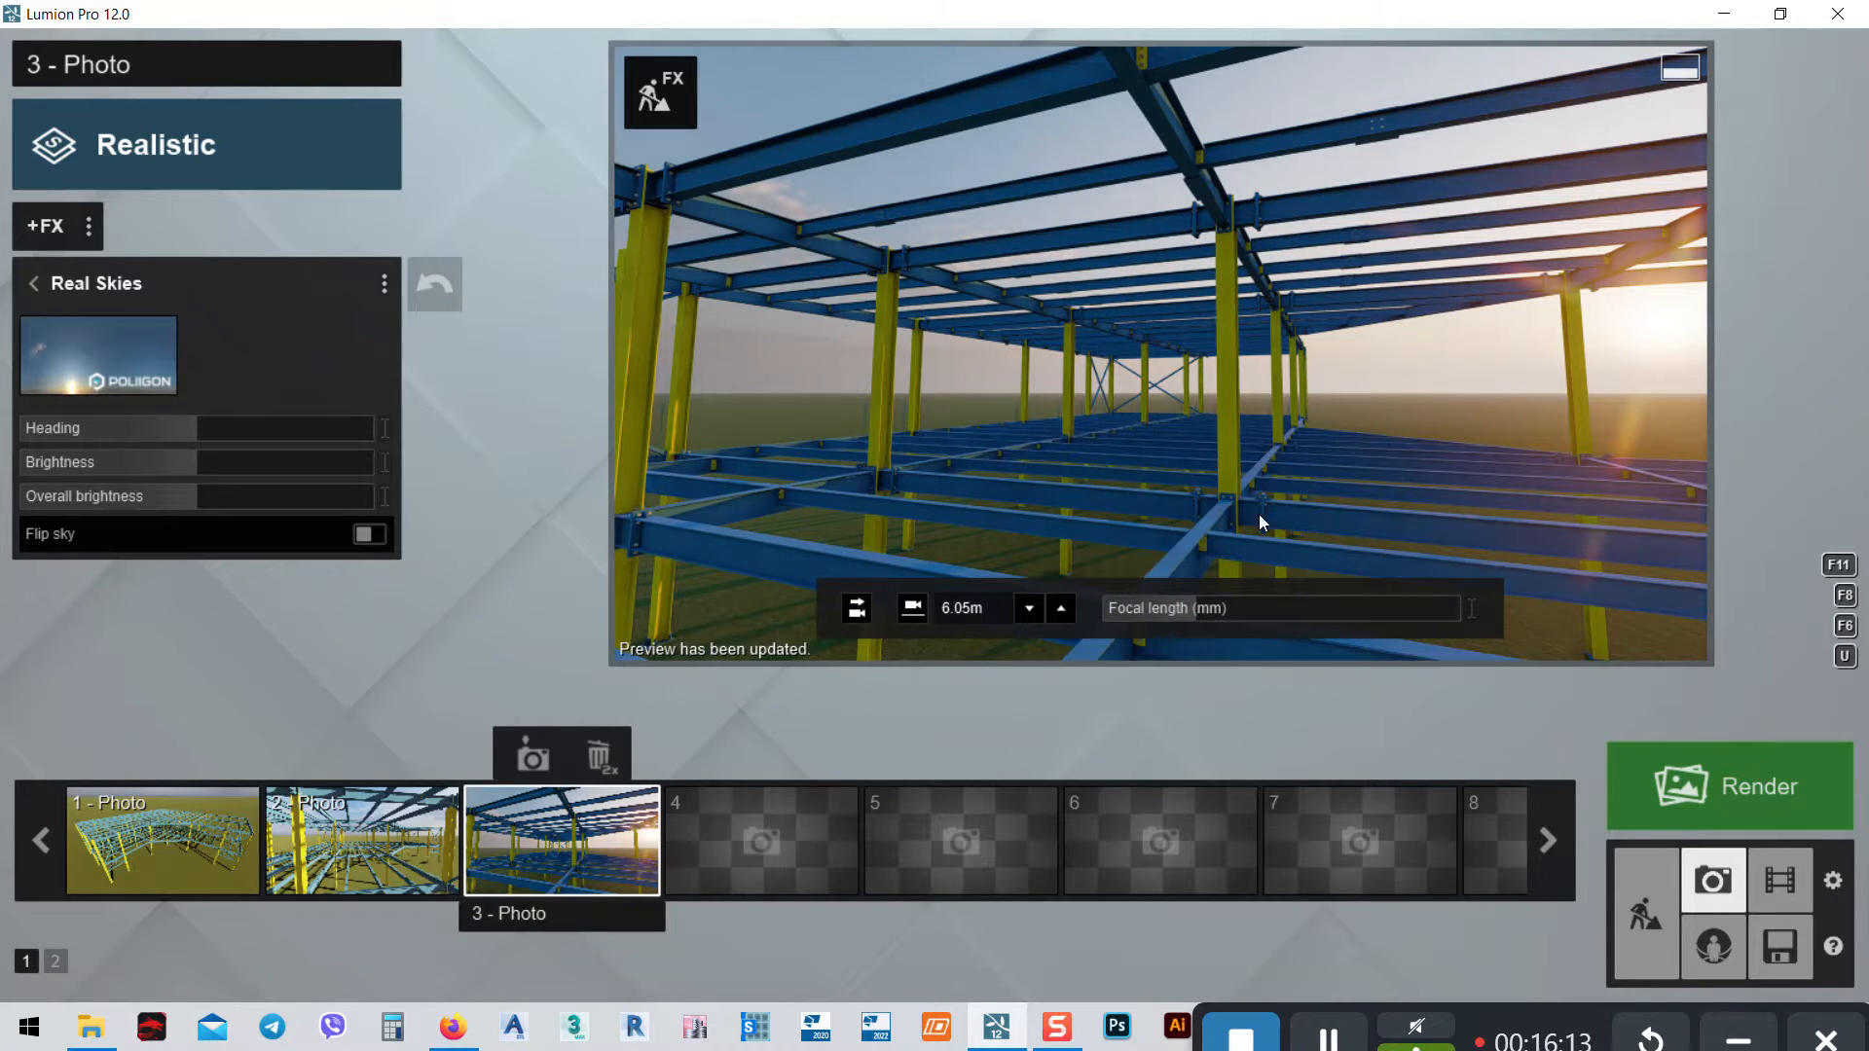
Try the last and the first Morning skies of the third row in photo 3's Real Skies effect
left_click(114, 365)
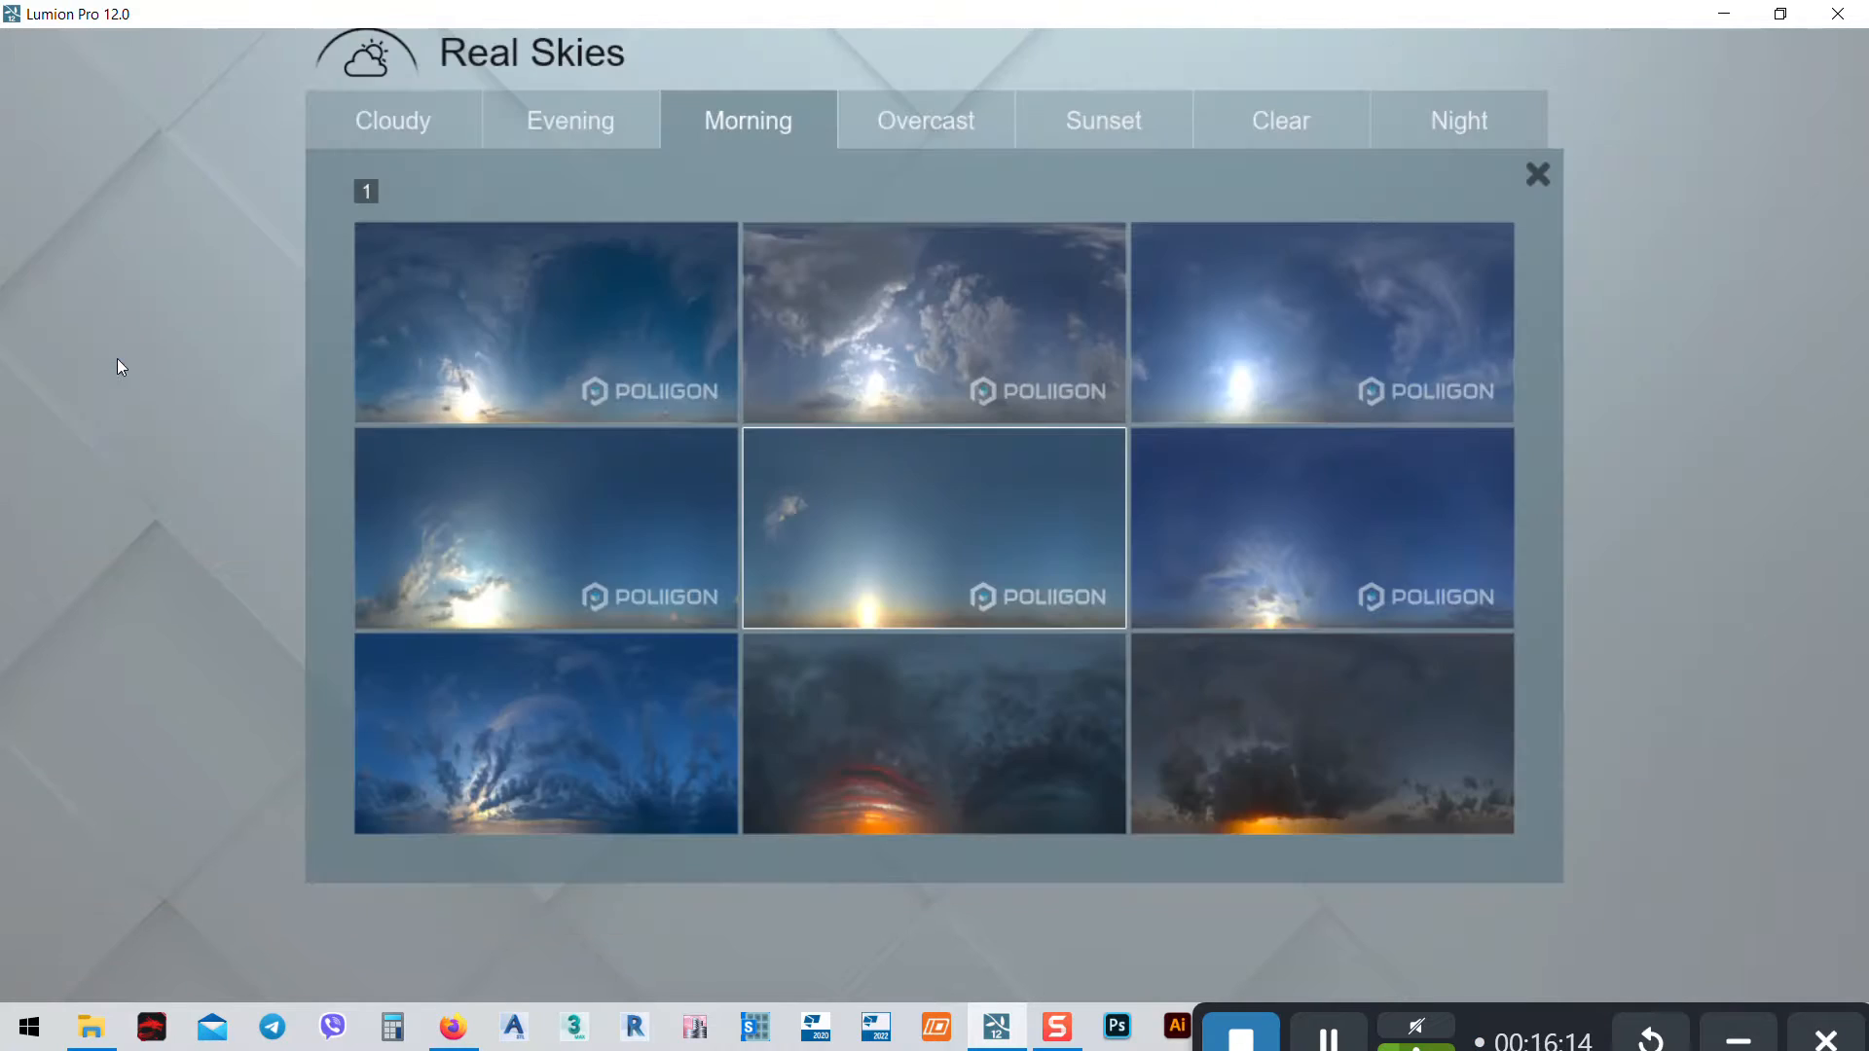
left_click(1250, 802)
left_click(1250, 802)
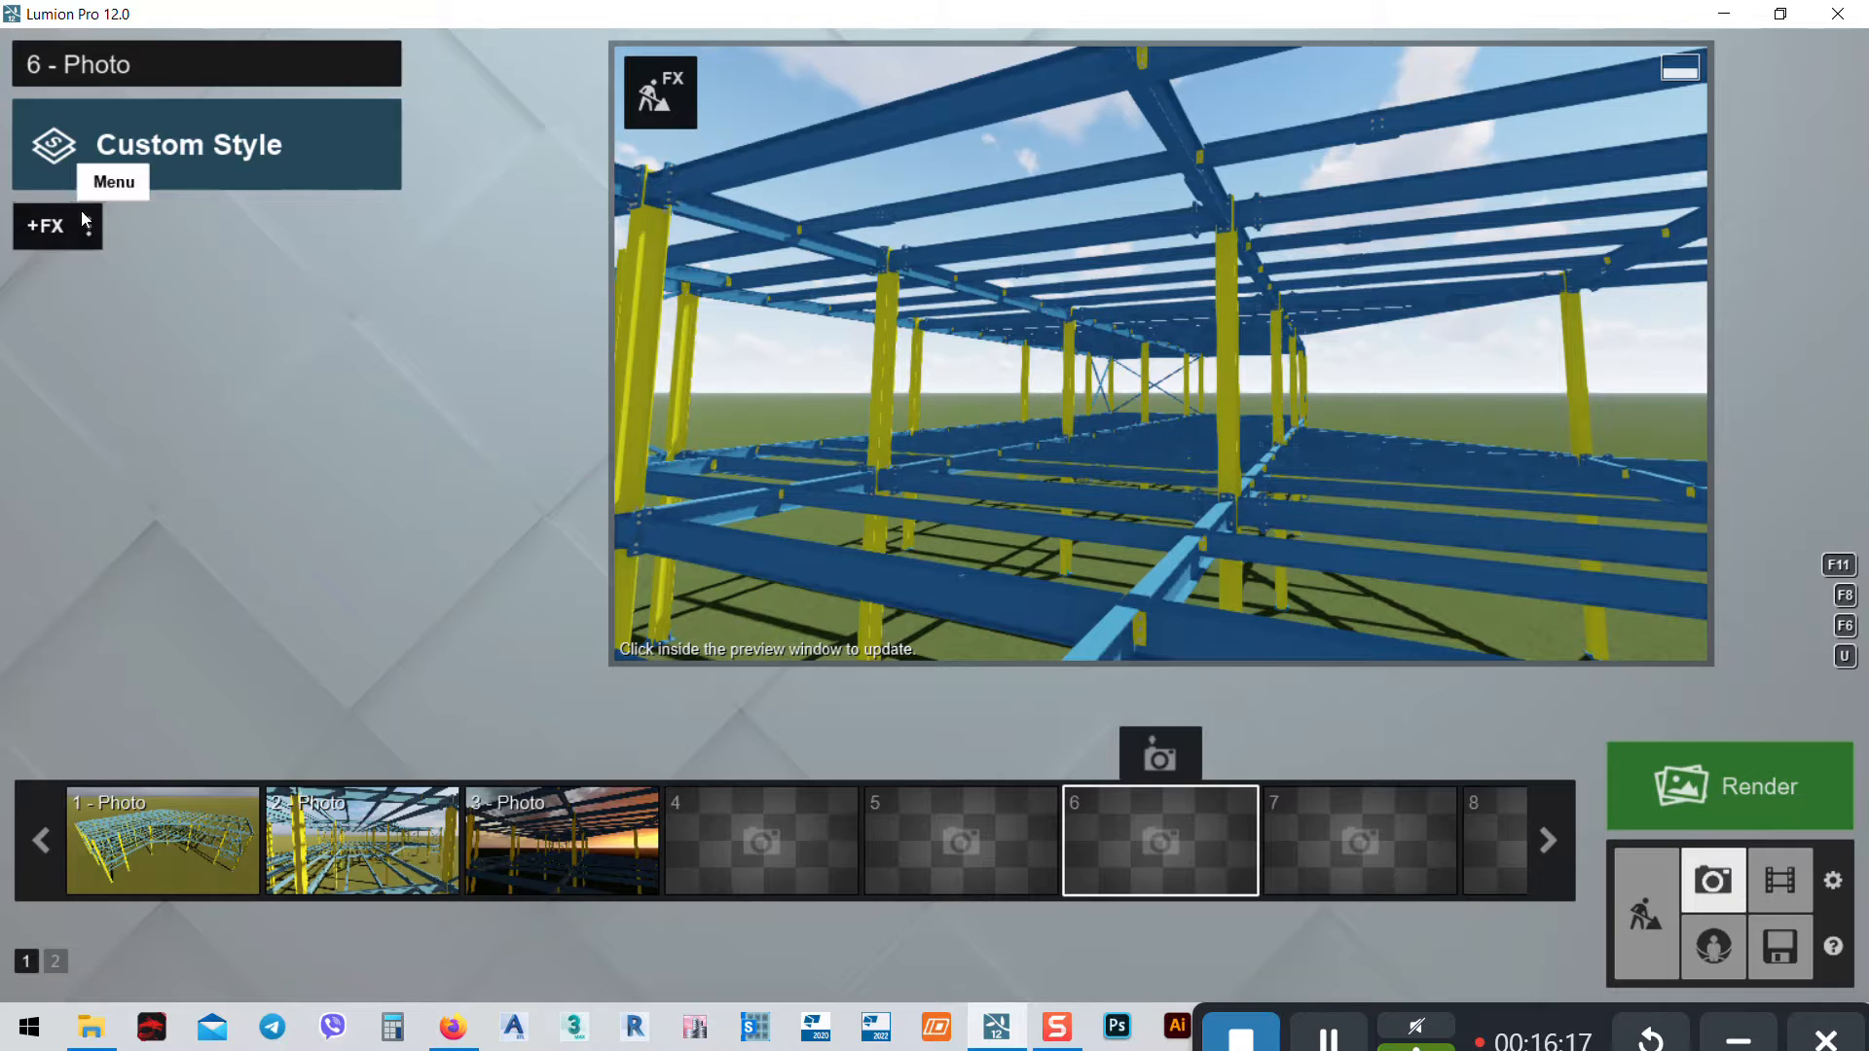
left_click(528, 855)
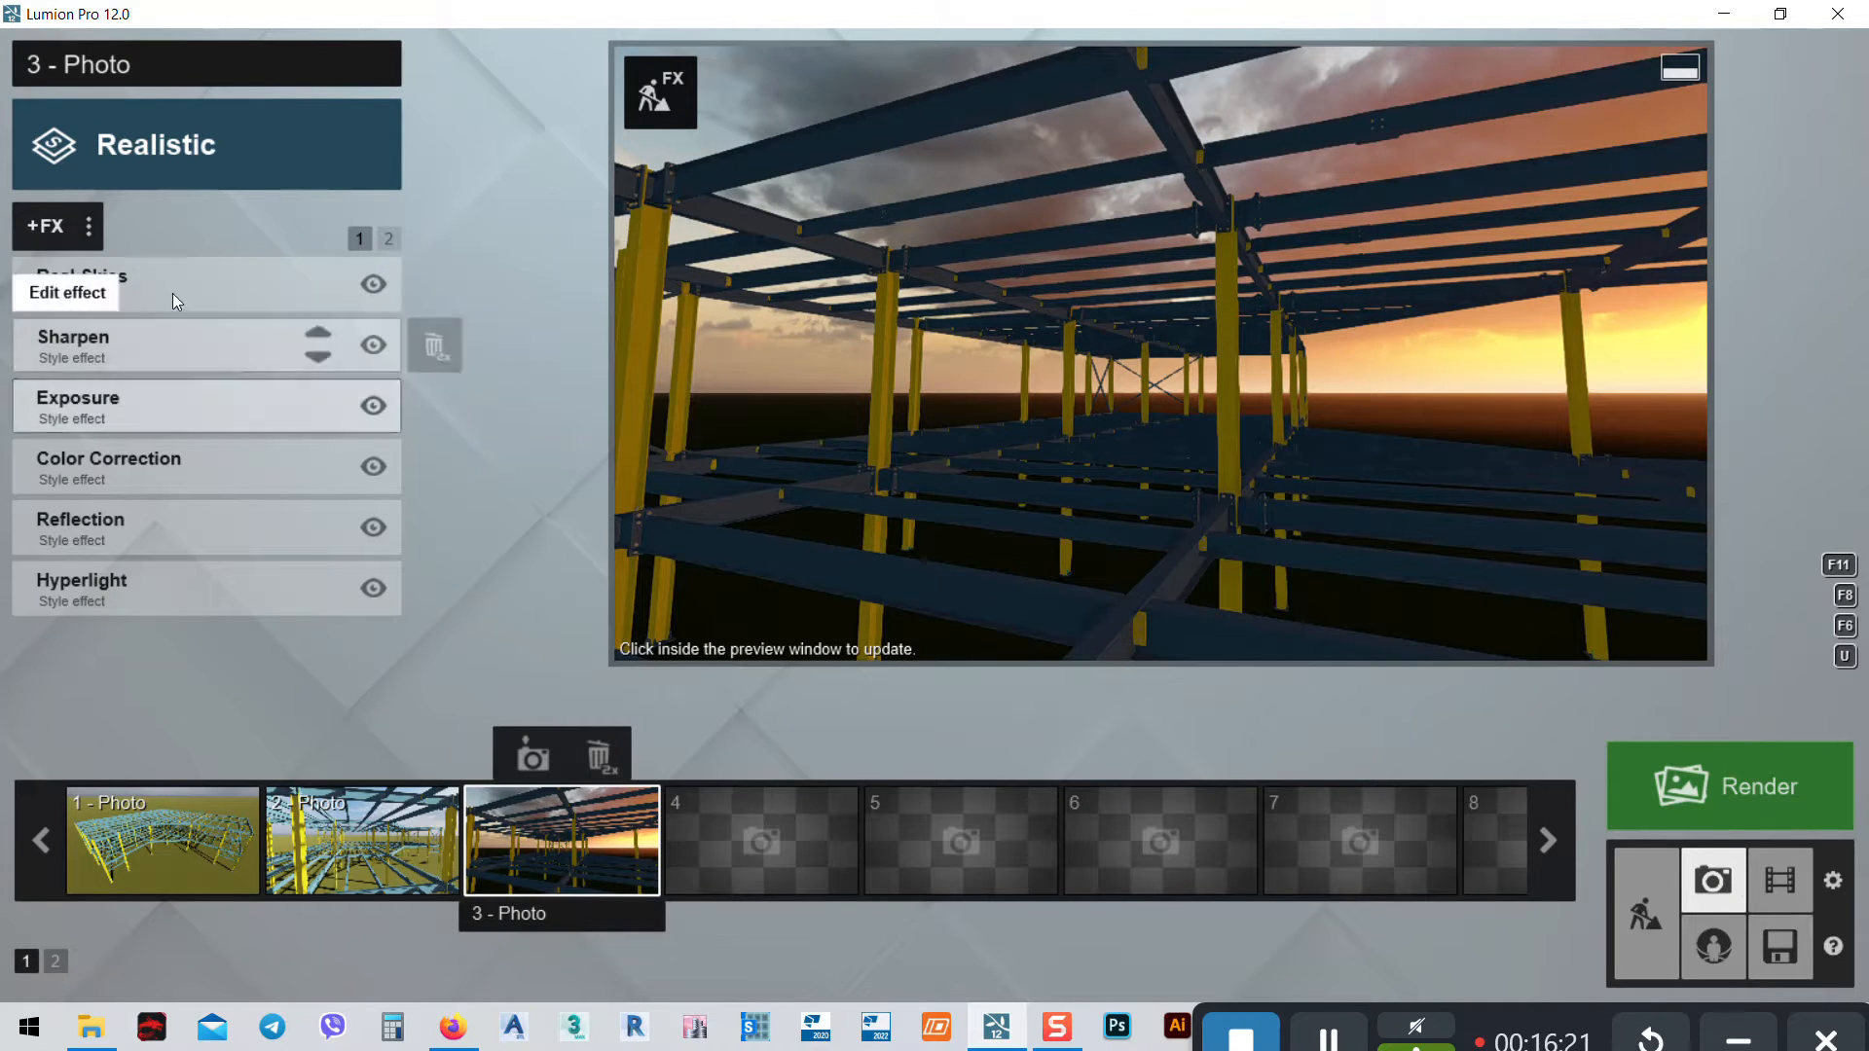
left_click(106, 284)
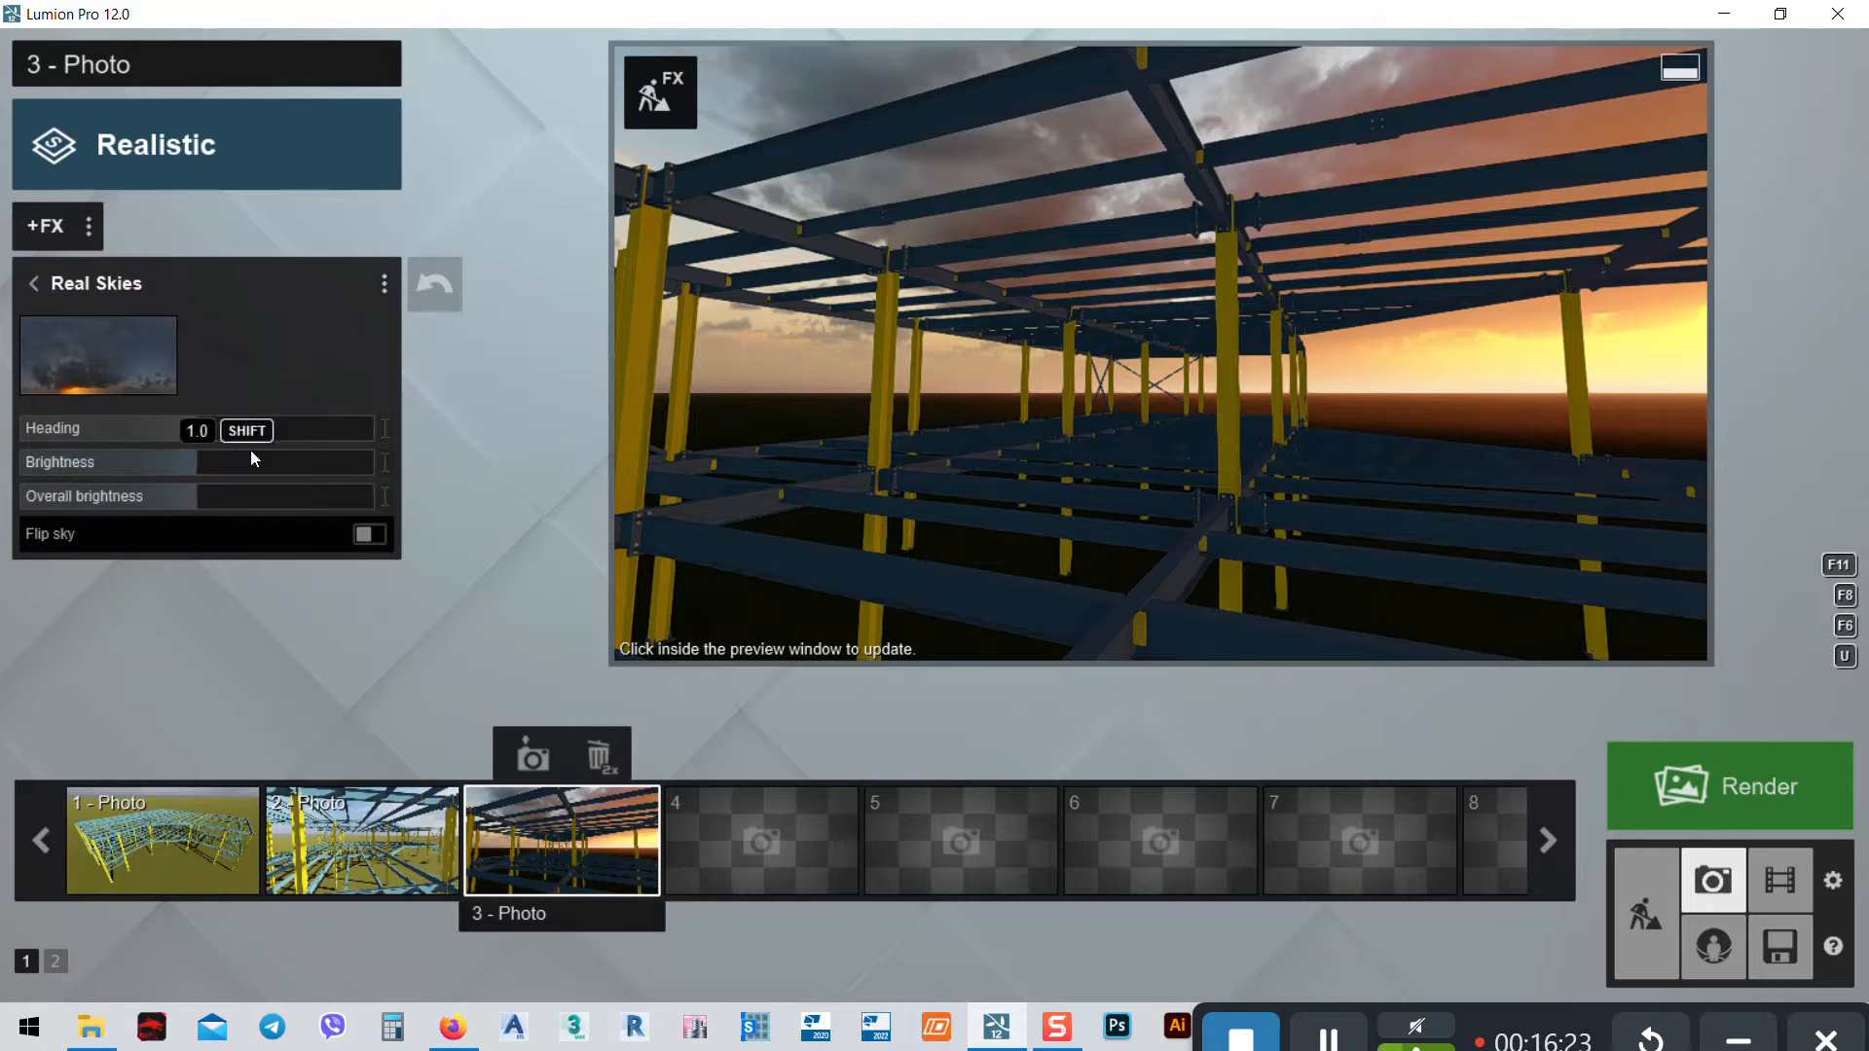
left_click(125, 372)
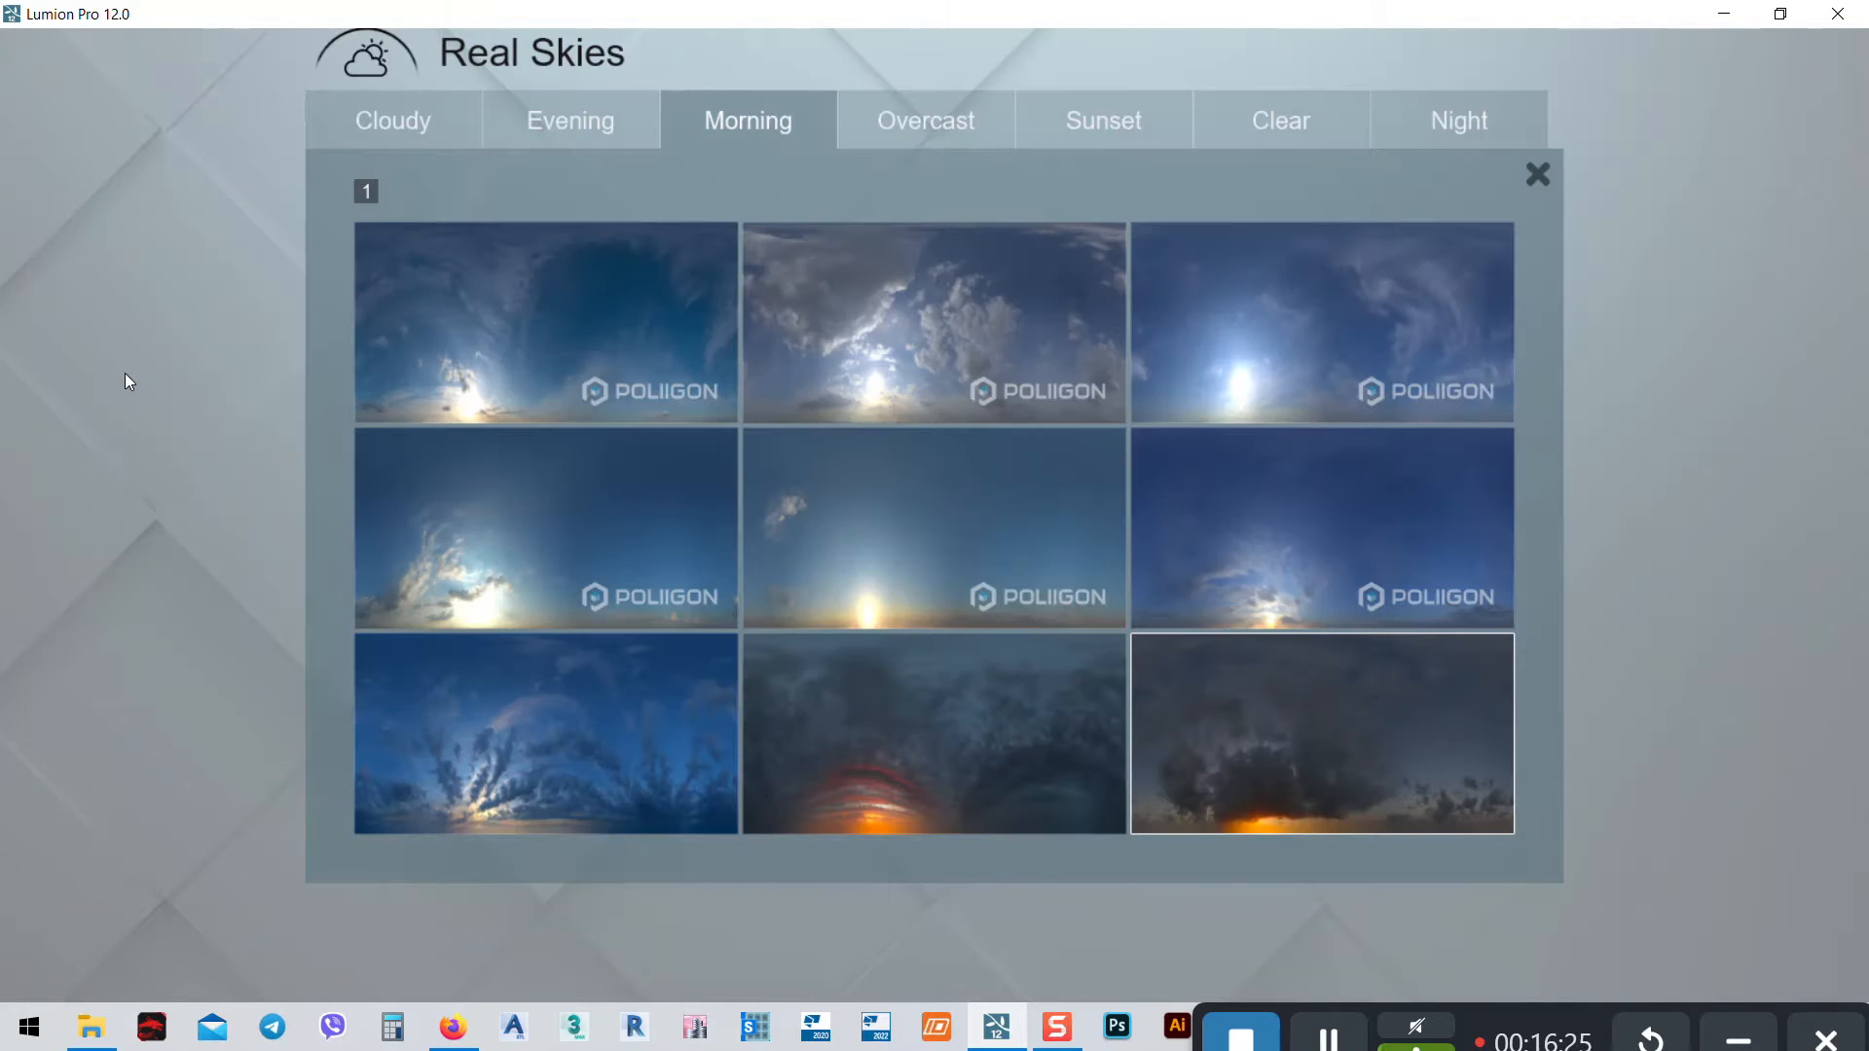
left_click(543, 739)
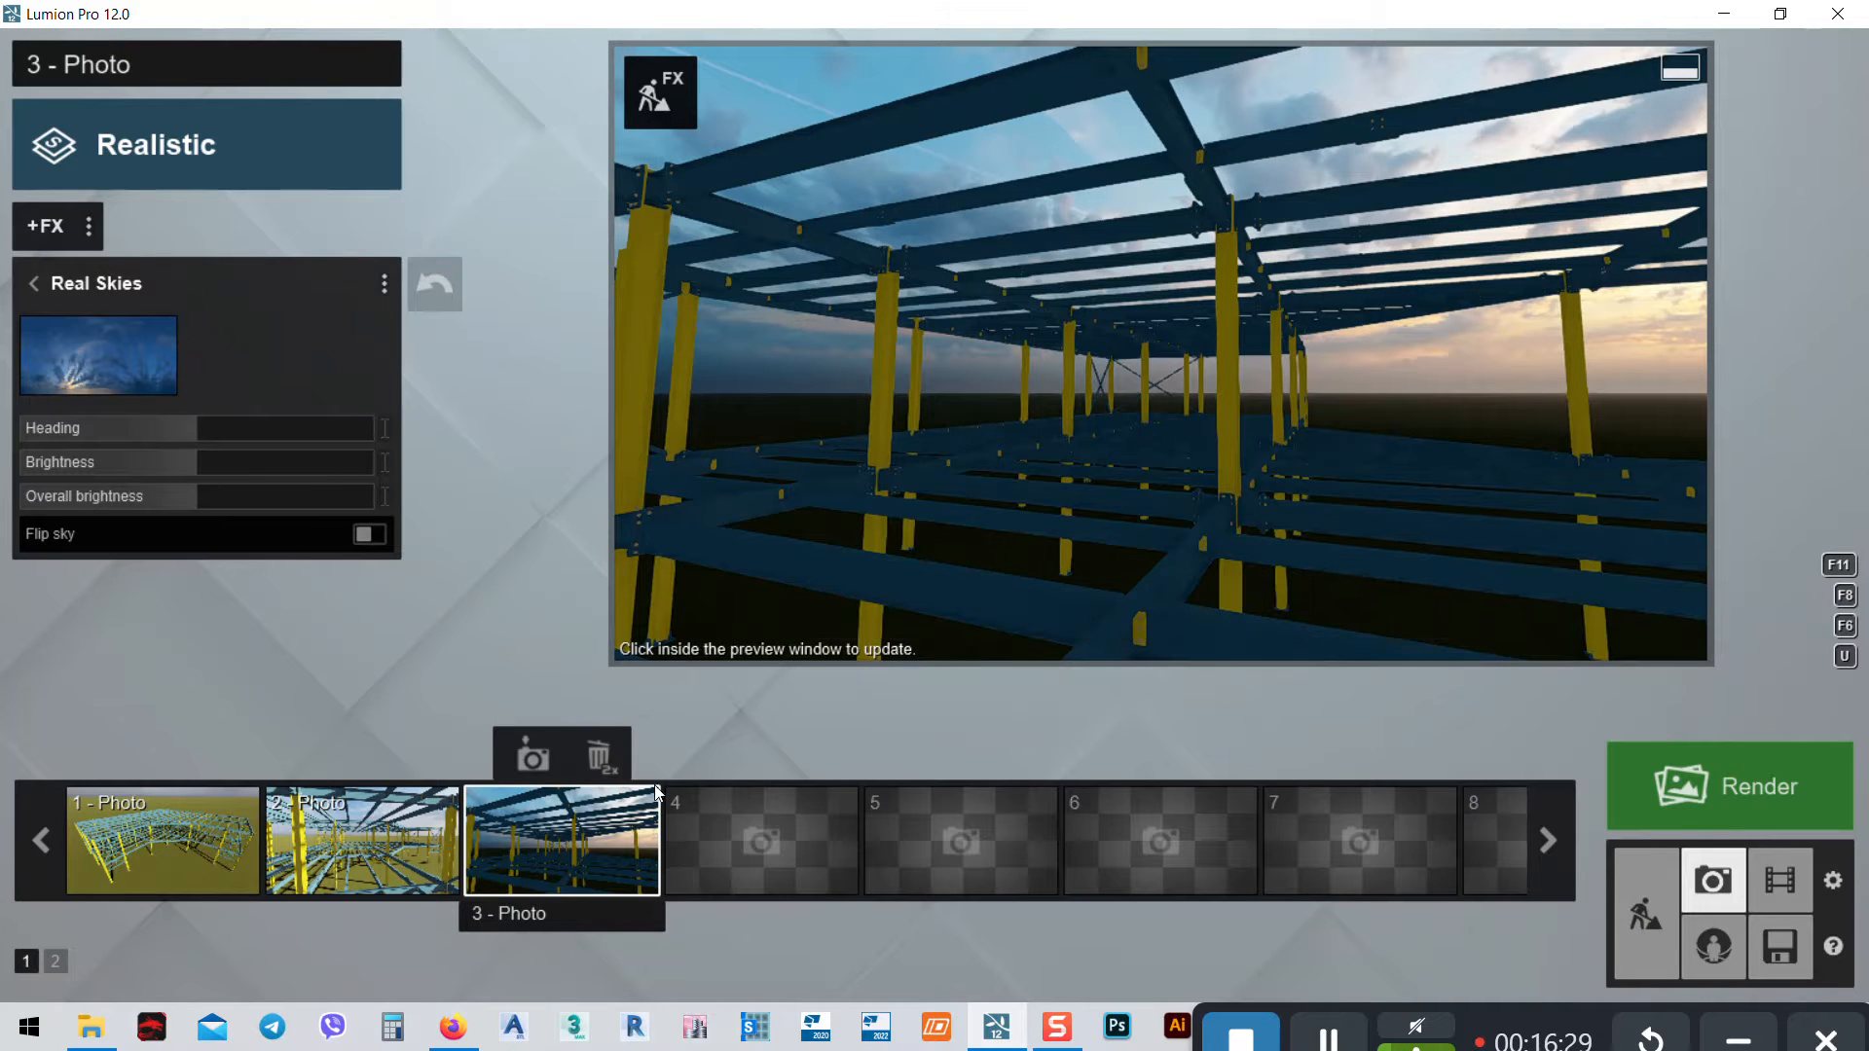
Try the first Overcast sky and the third Sunset sky of the top row on photo 3
left_click(143, 350)
left_click(923, 125)
left_click(596, 313)
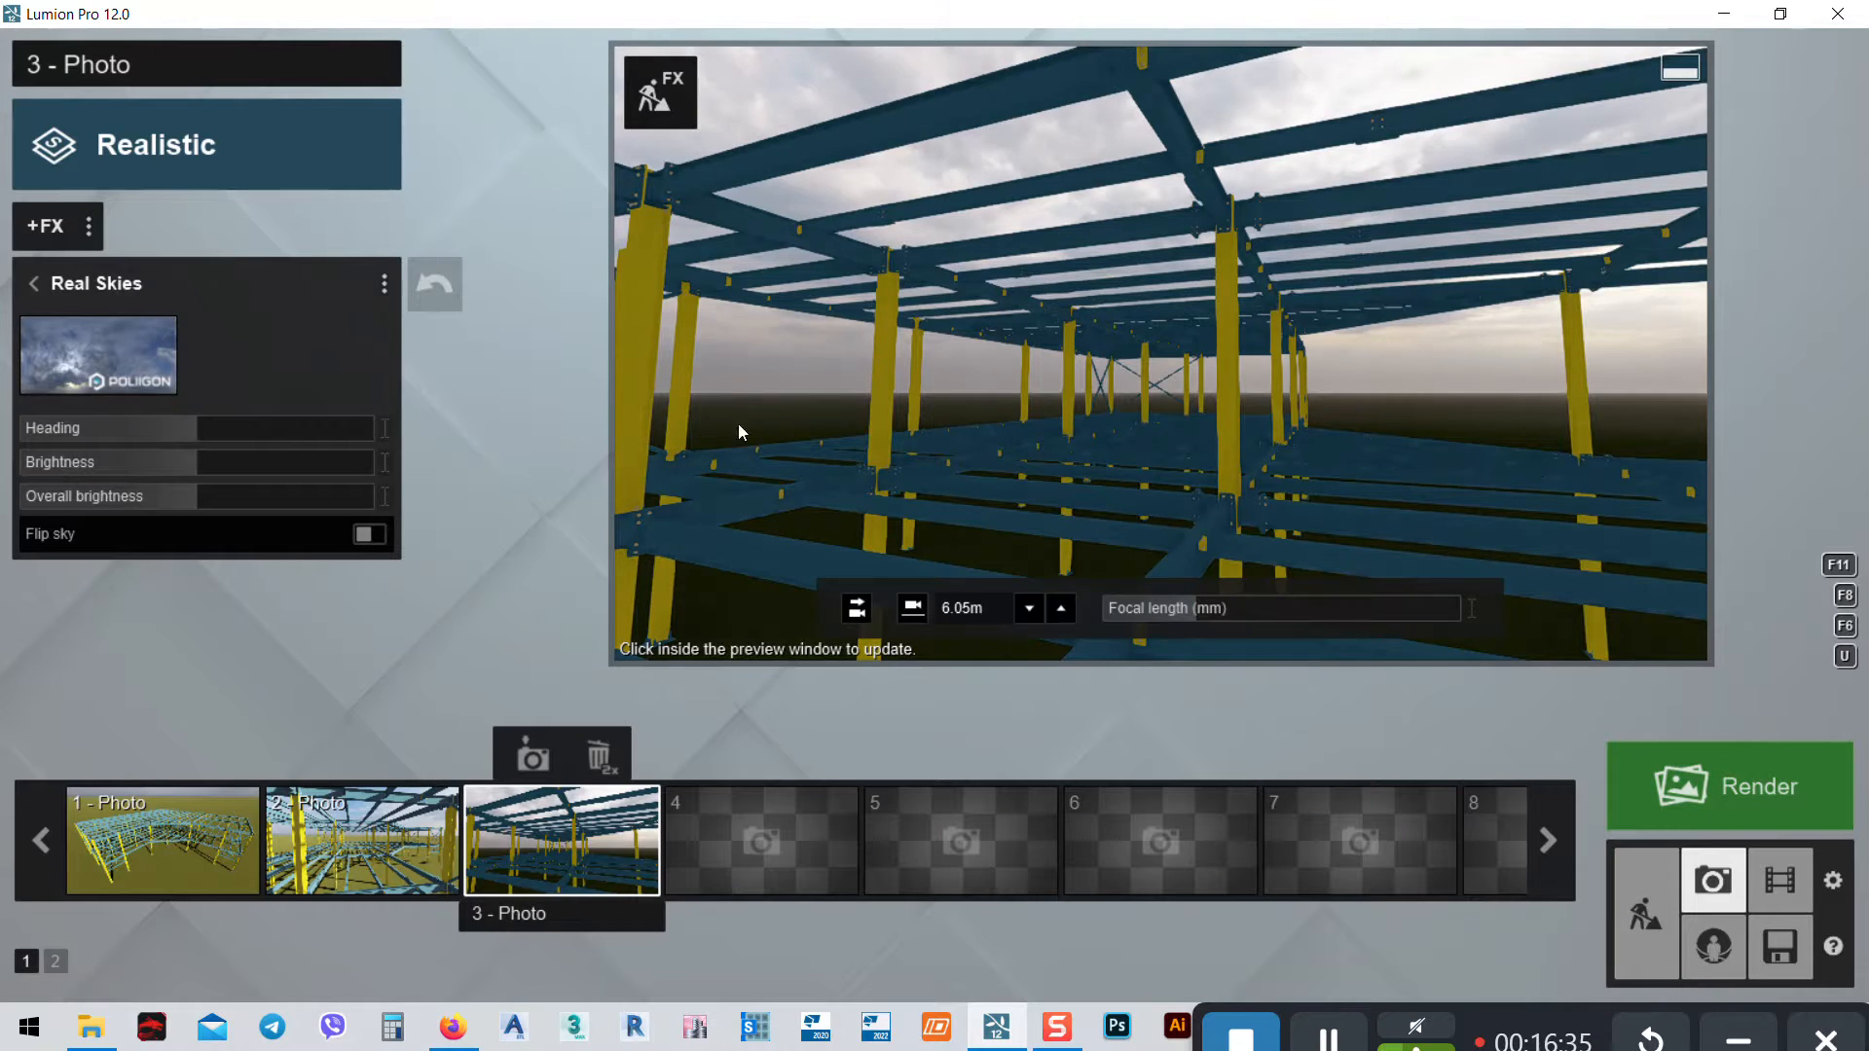
left_click(112, 353)
left_click(1116, 117)
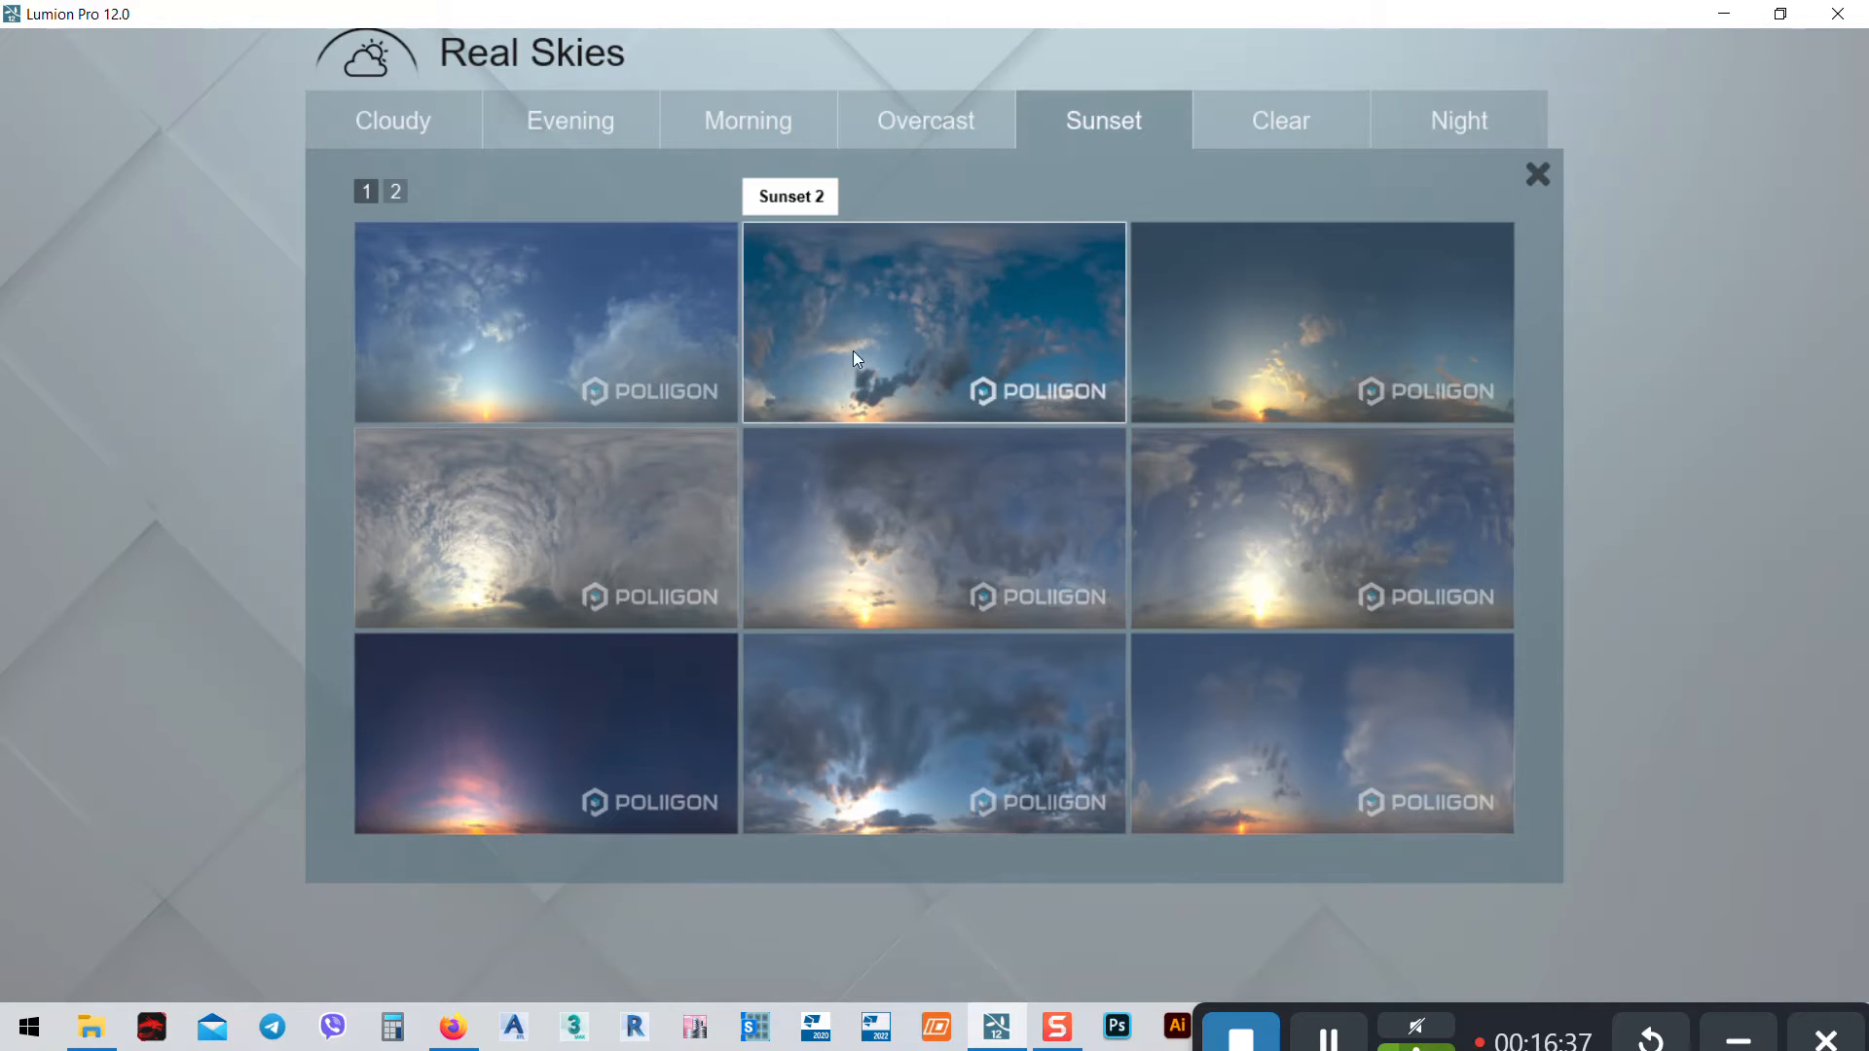
left_click(1312, 347)
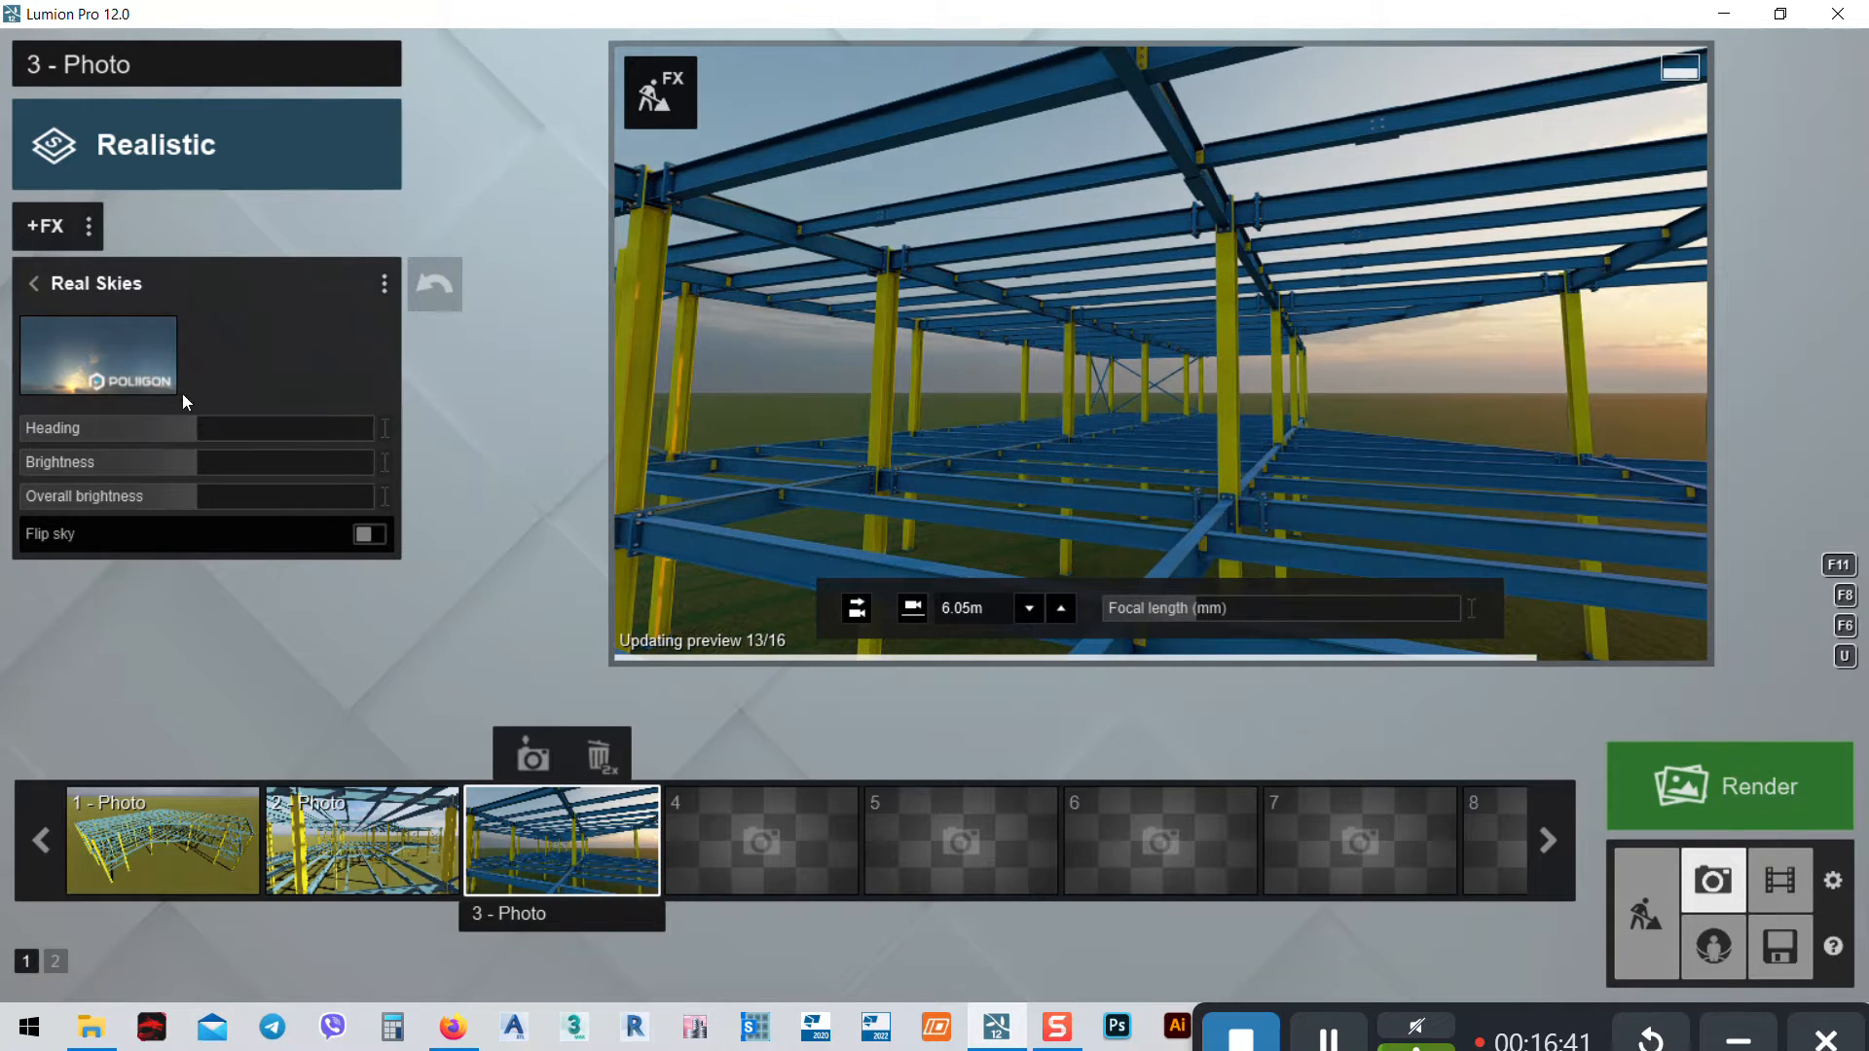
Try the second Night sky of the top row on photo 3
left_click(107, 374)
left_click(1456, 132)
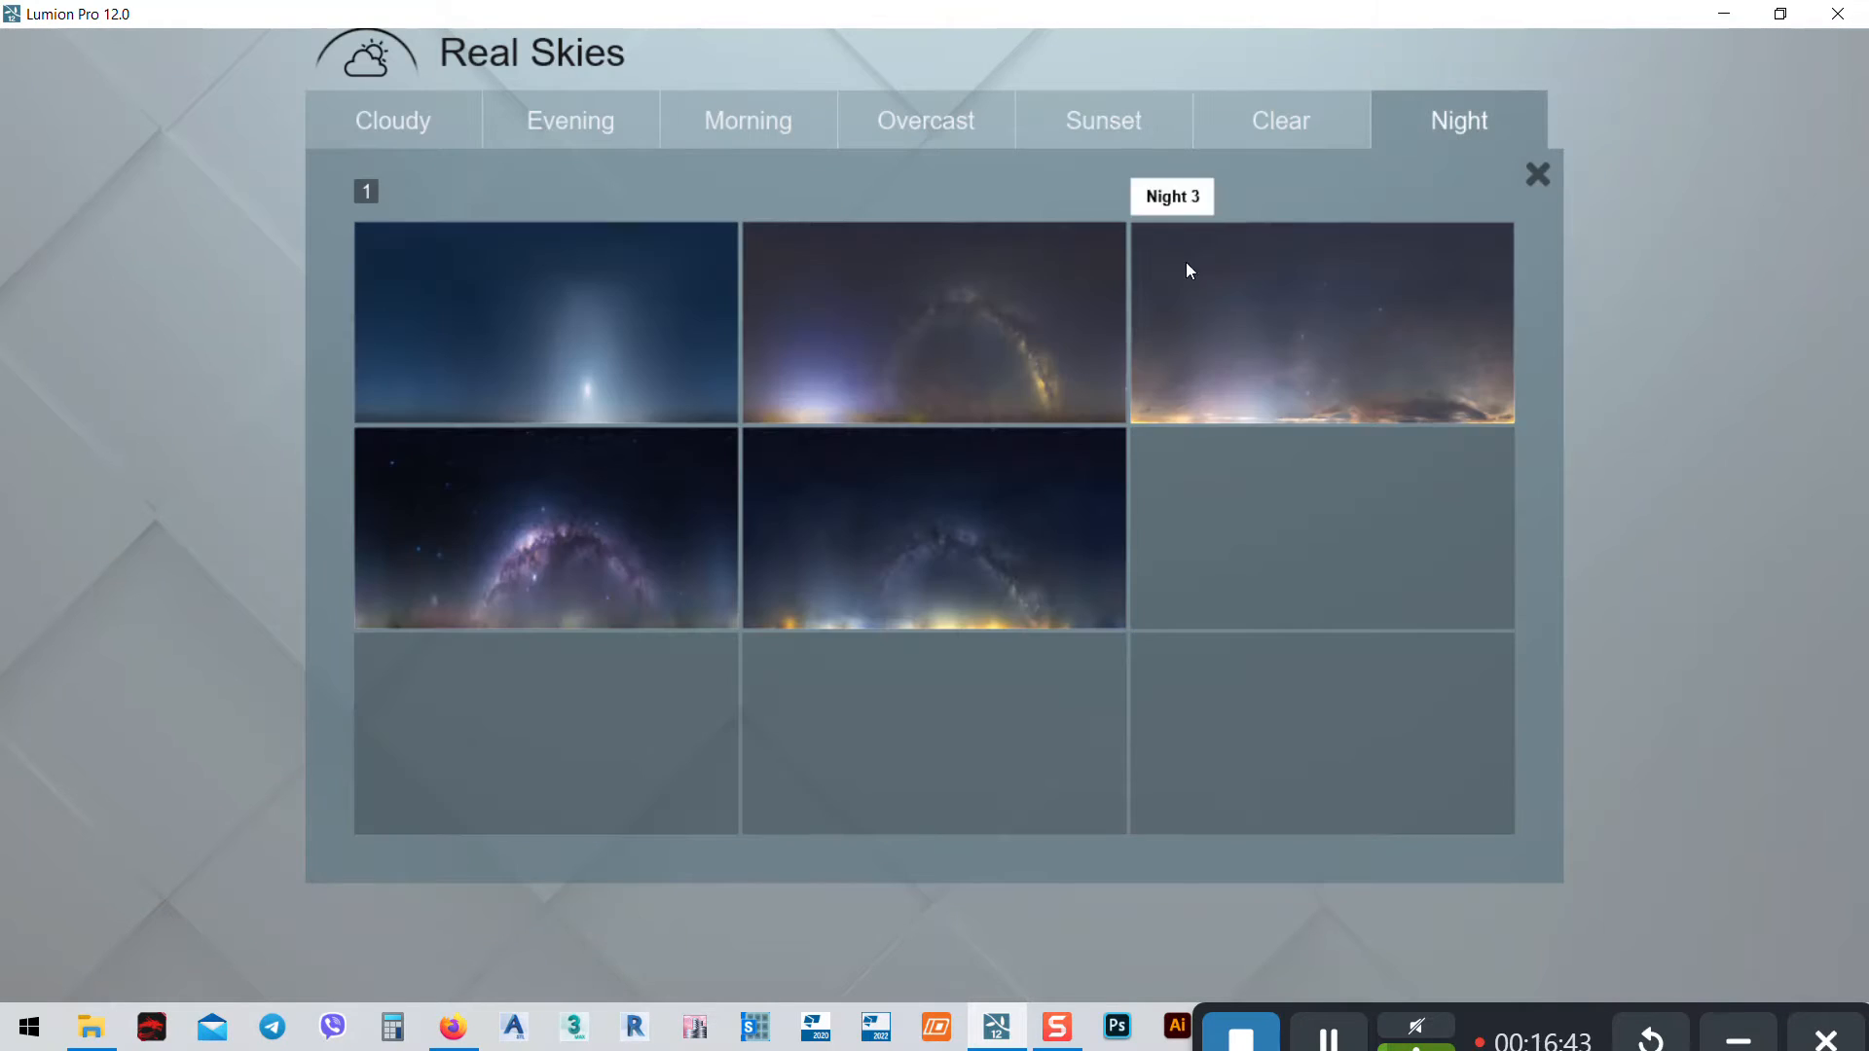
left_click(944, 349)
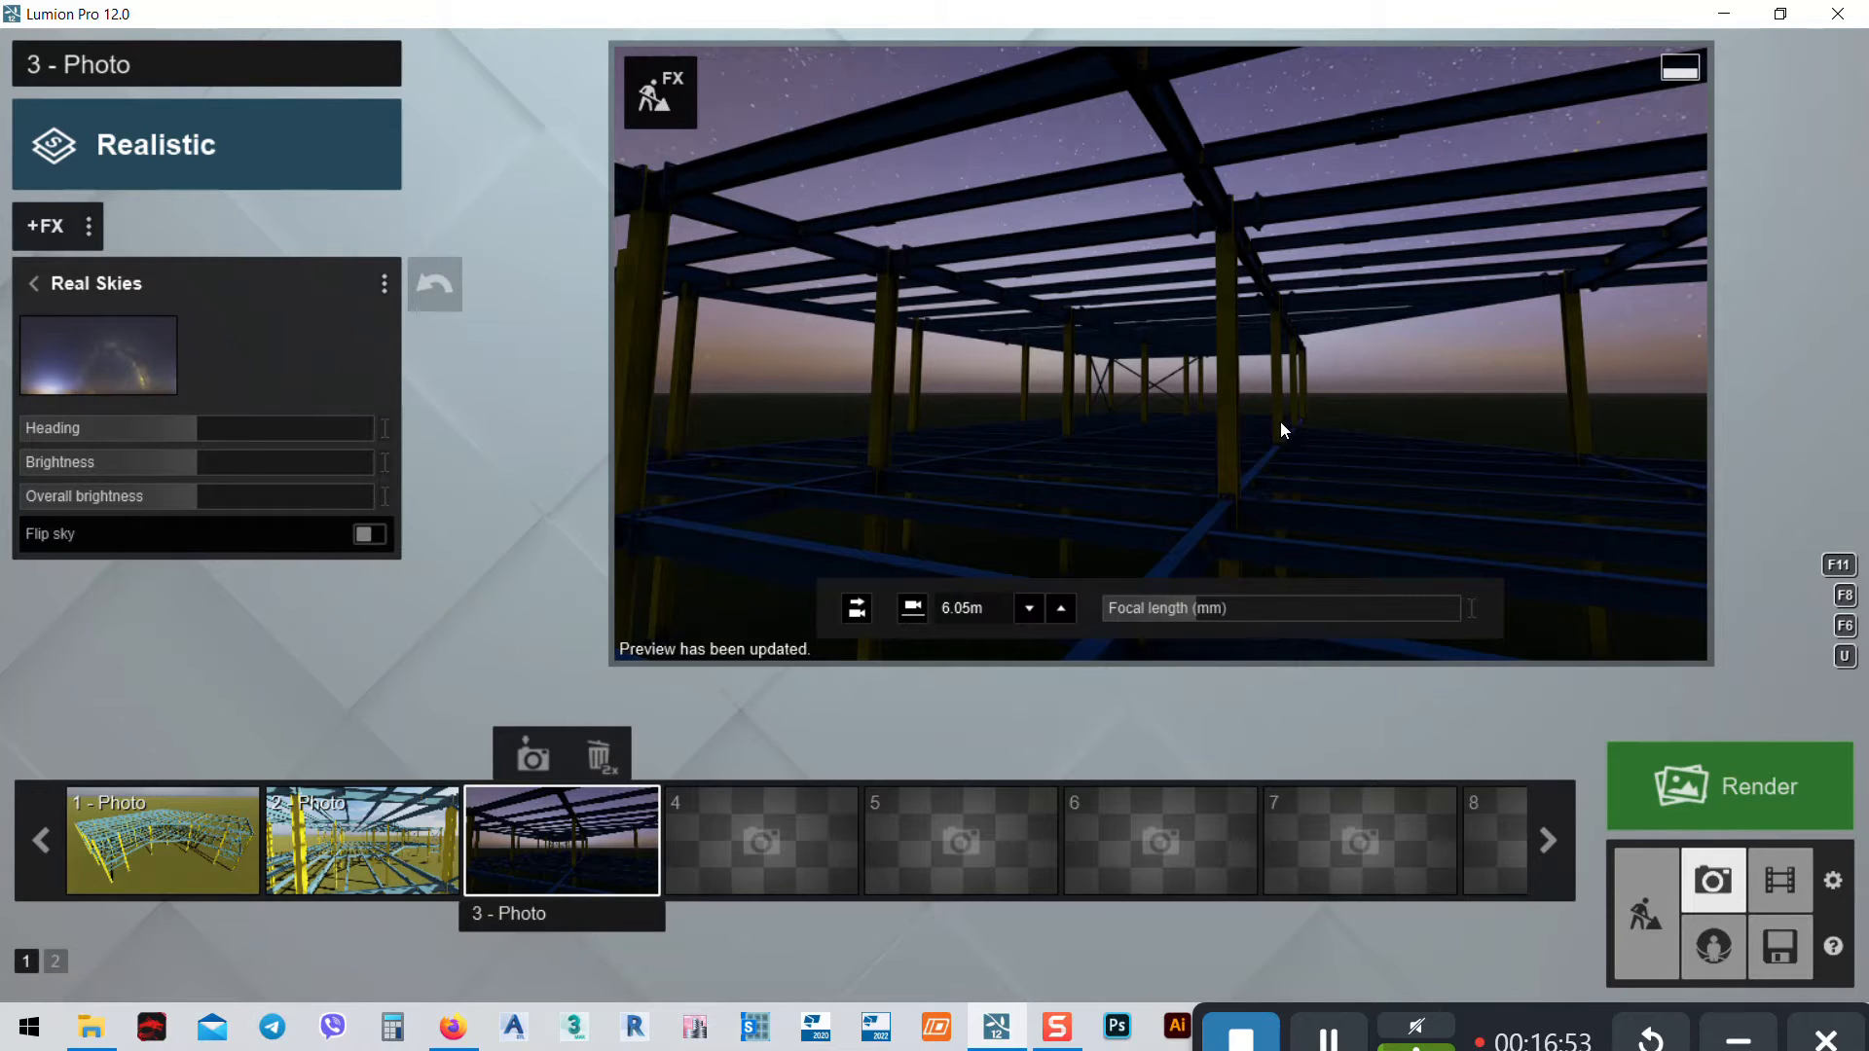
mouse_move(816, 816)
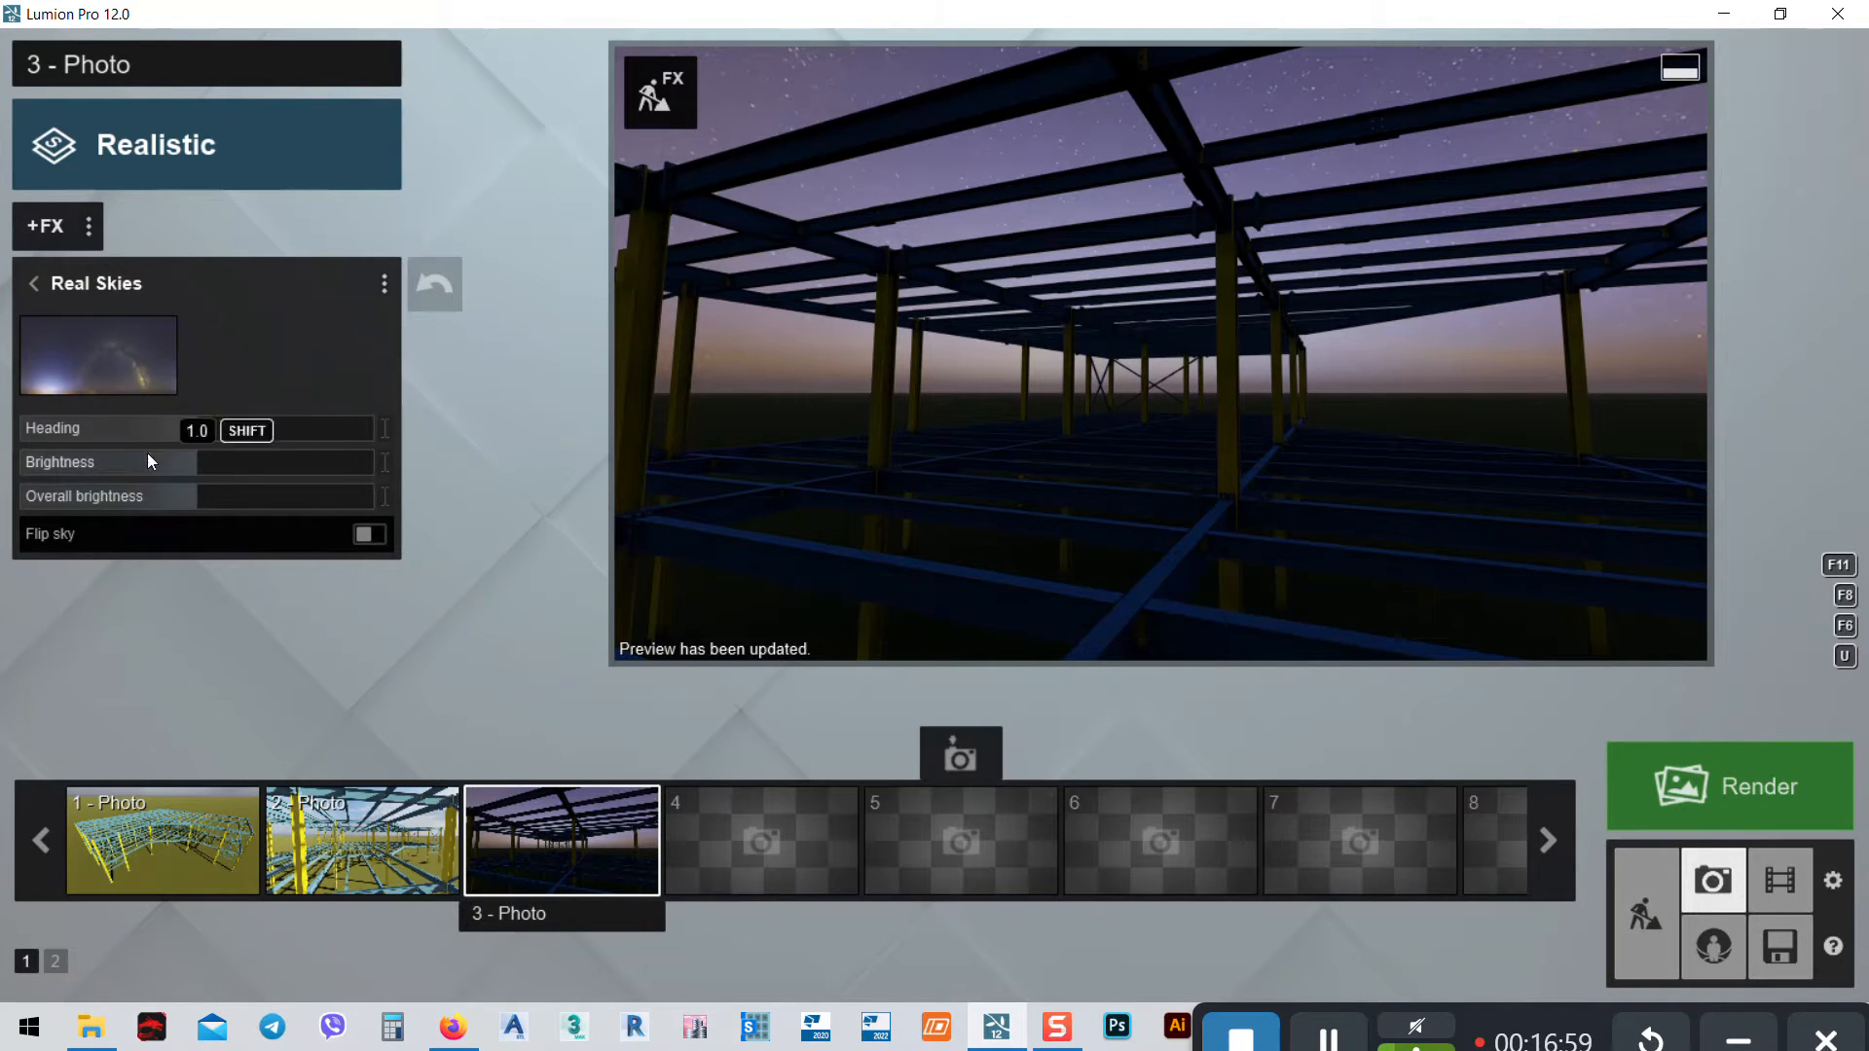
Set photo 3's Real Skies effect to the Cloudy 1 sky and store the camera again in photo 3
left_click(136, 347)
left_click(440, 119)
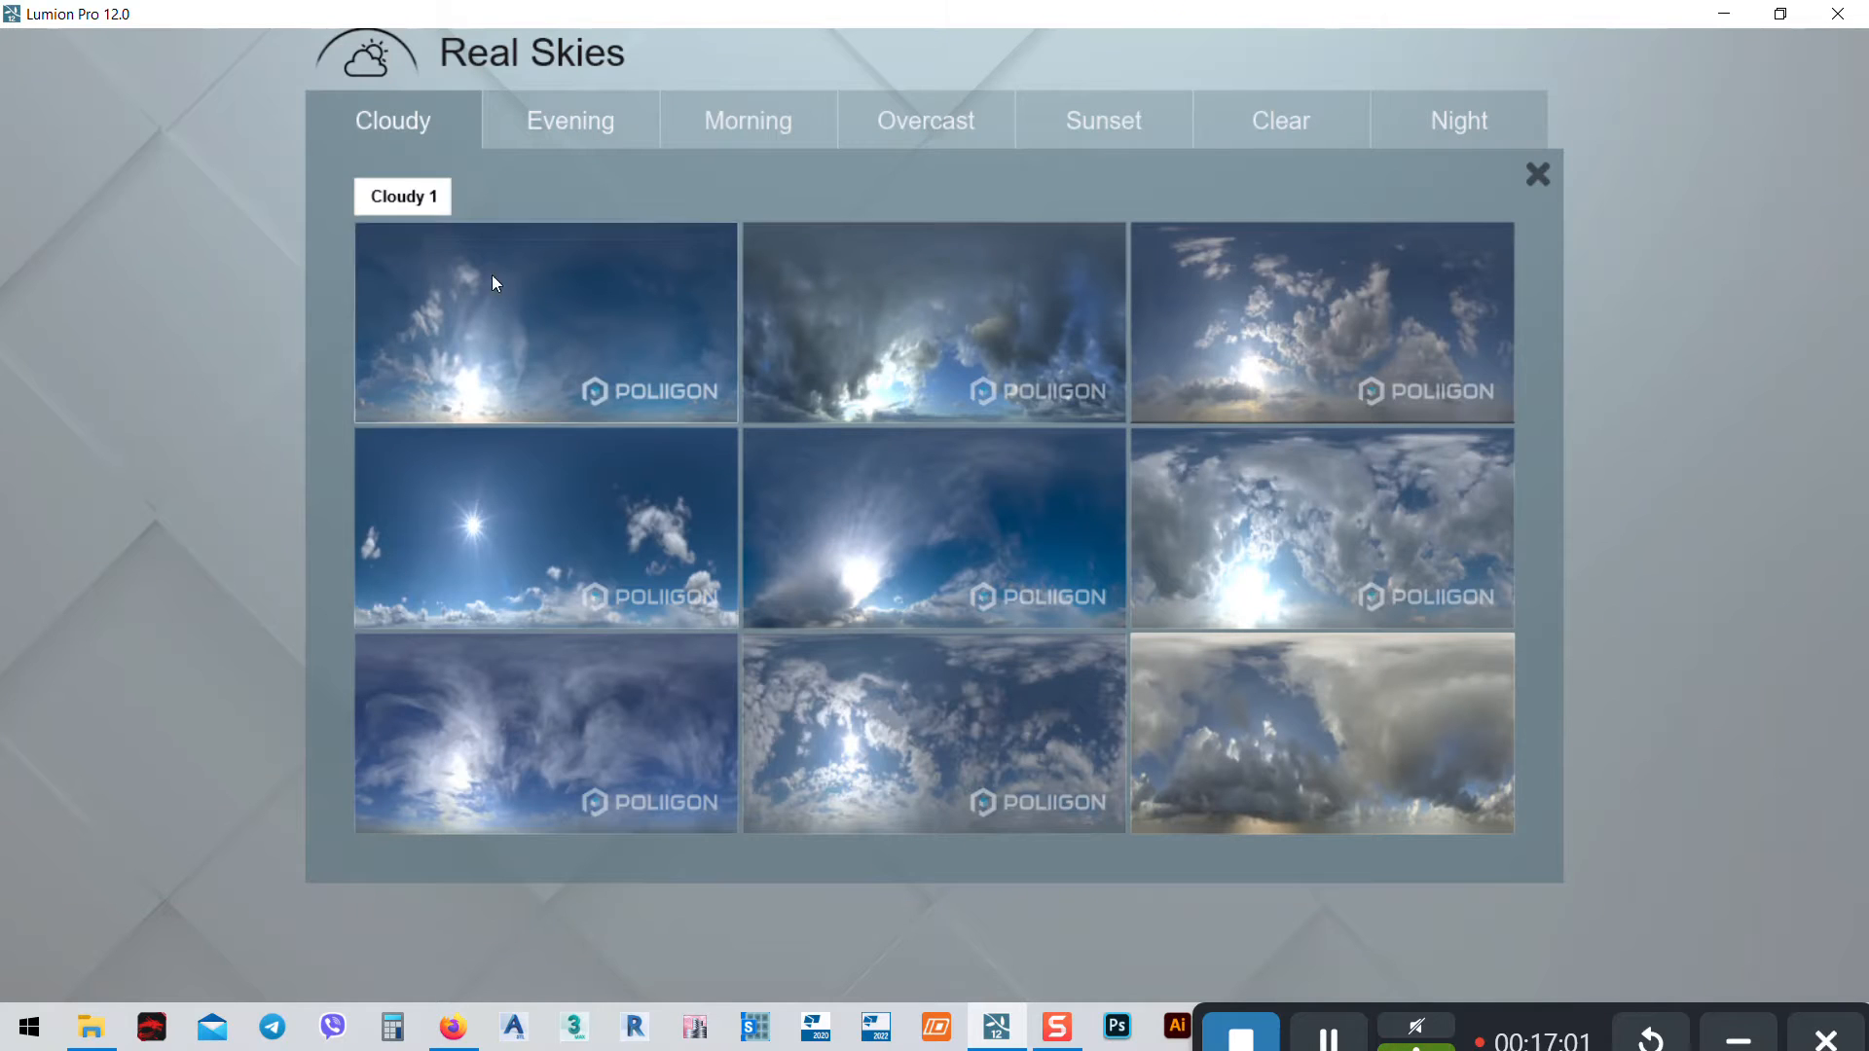
left_click(665, 419)
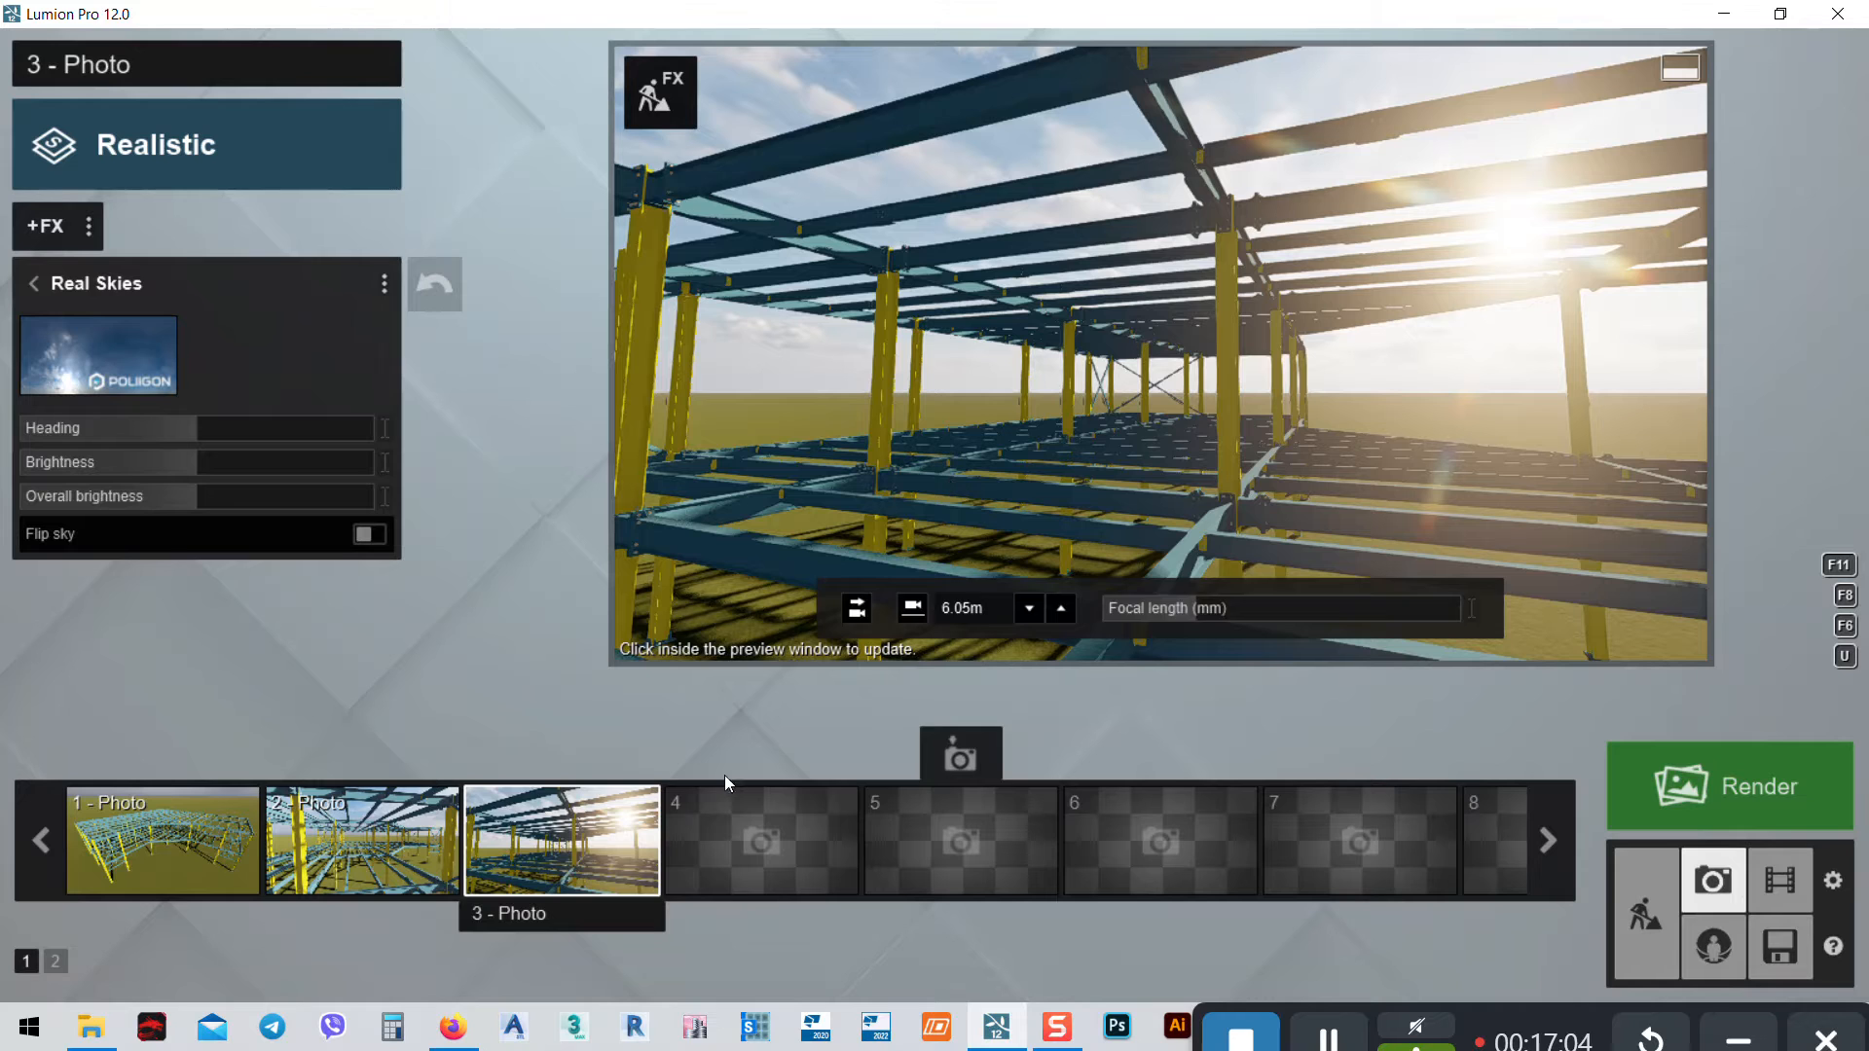
mouse_move(605, 853)
left_click(536, 757)
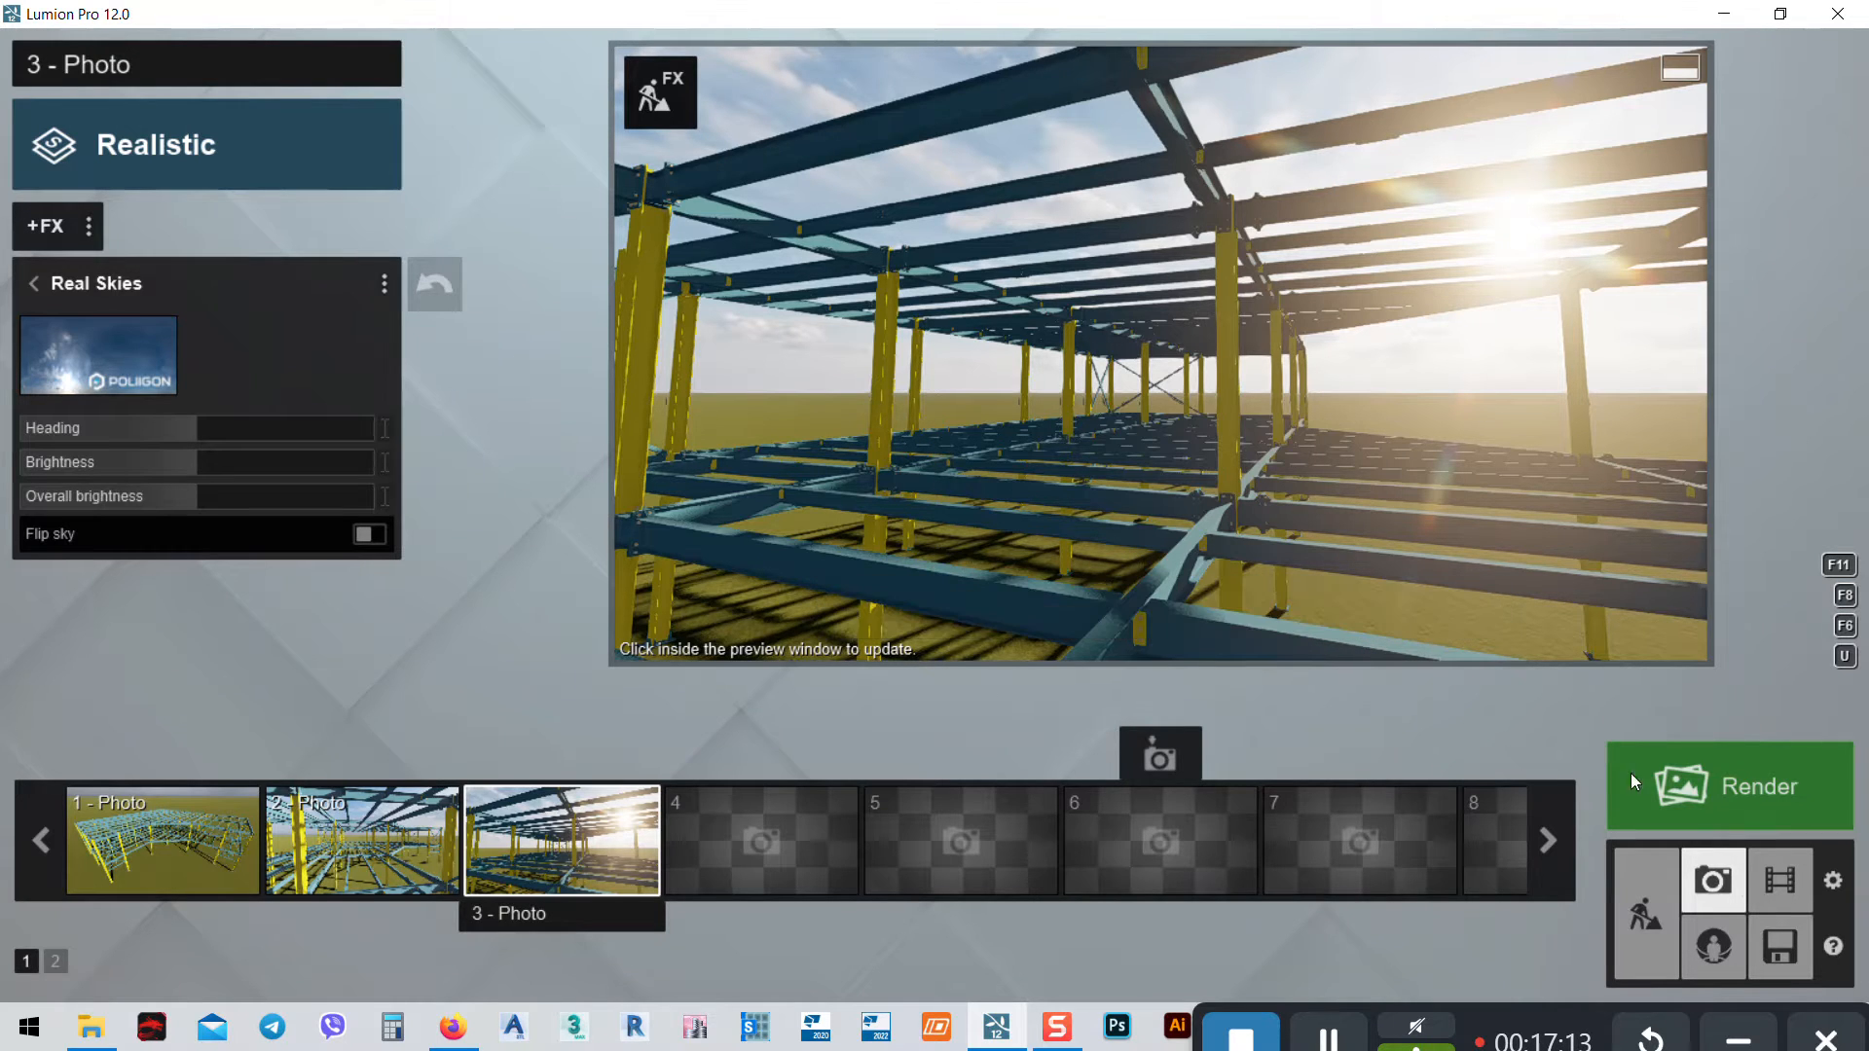
Render the photo set with all three photos at Desktop 1920x1080 to JPG files named Supermarket
left_click(1735, 796)
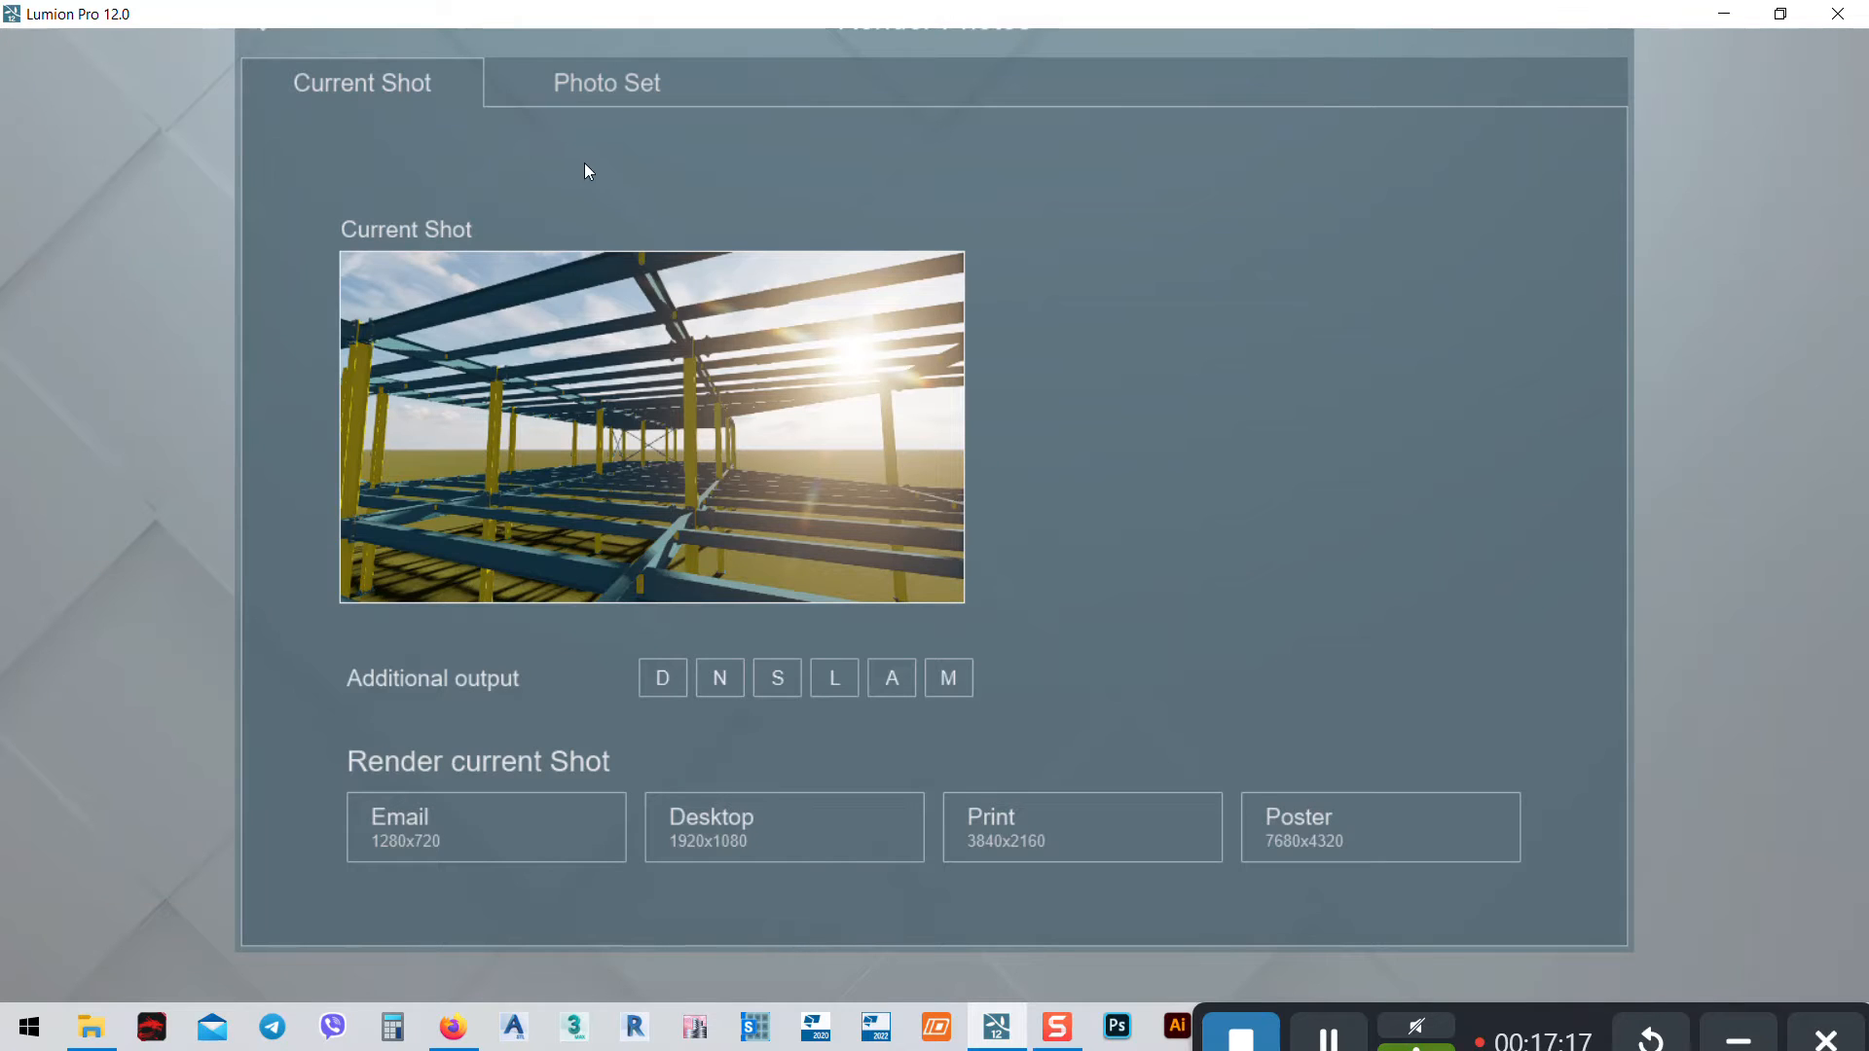
left_click(567, 84)
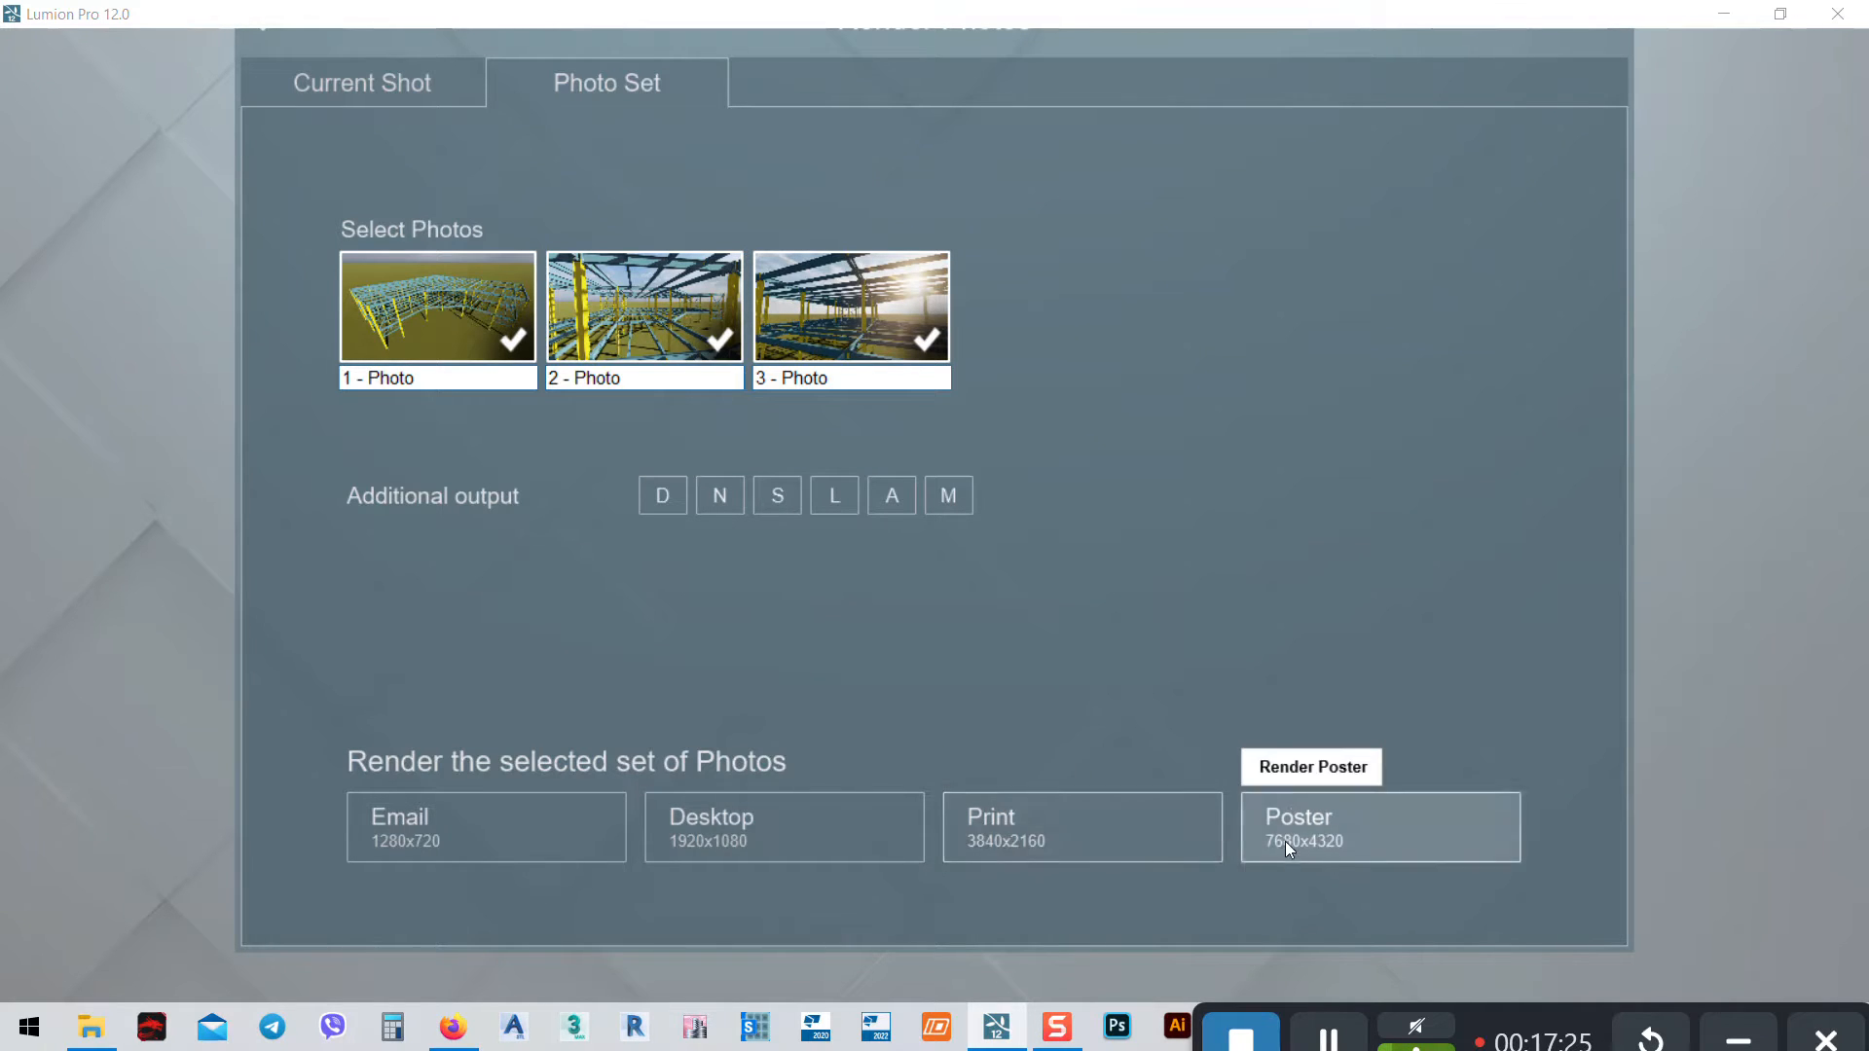
left_click(738, 839)
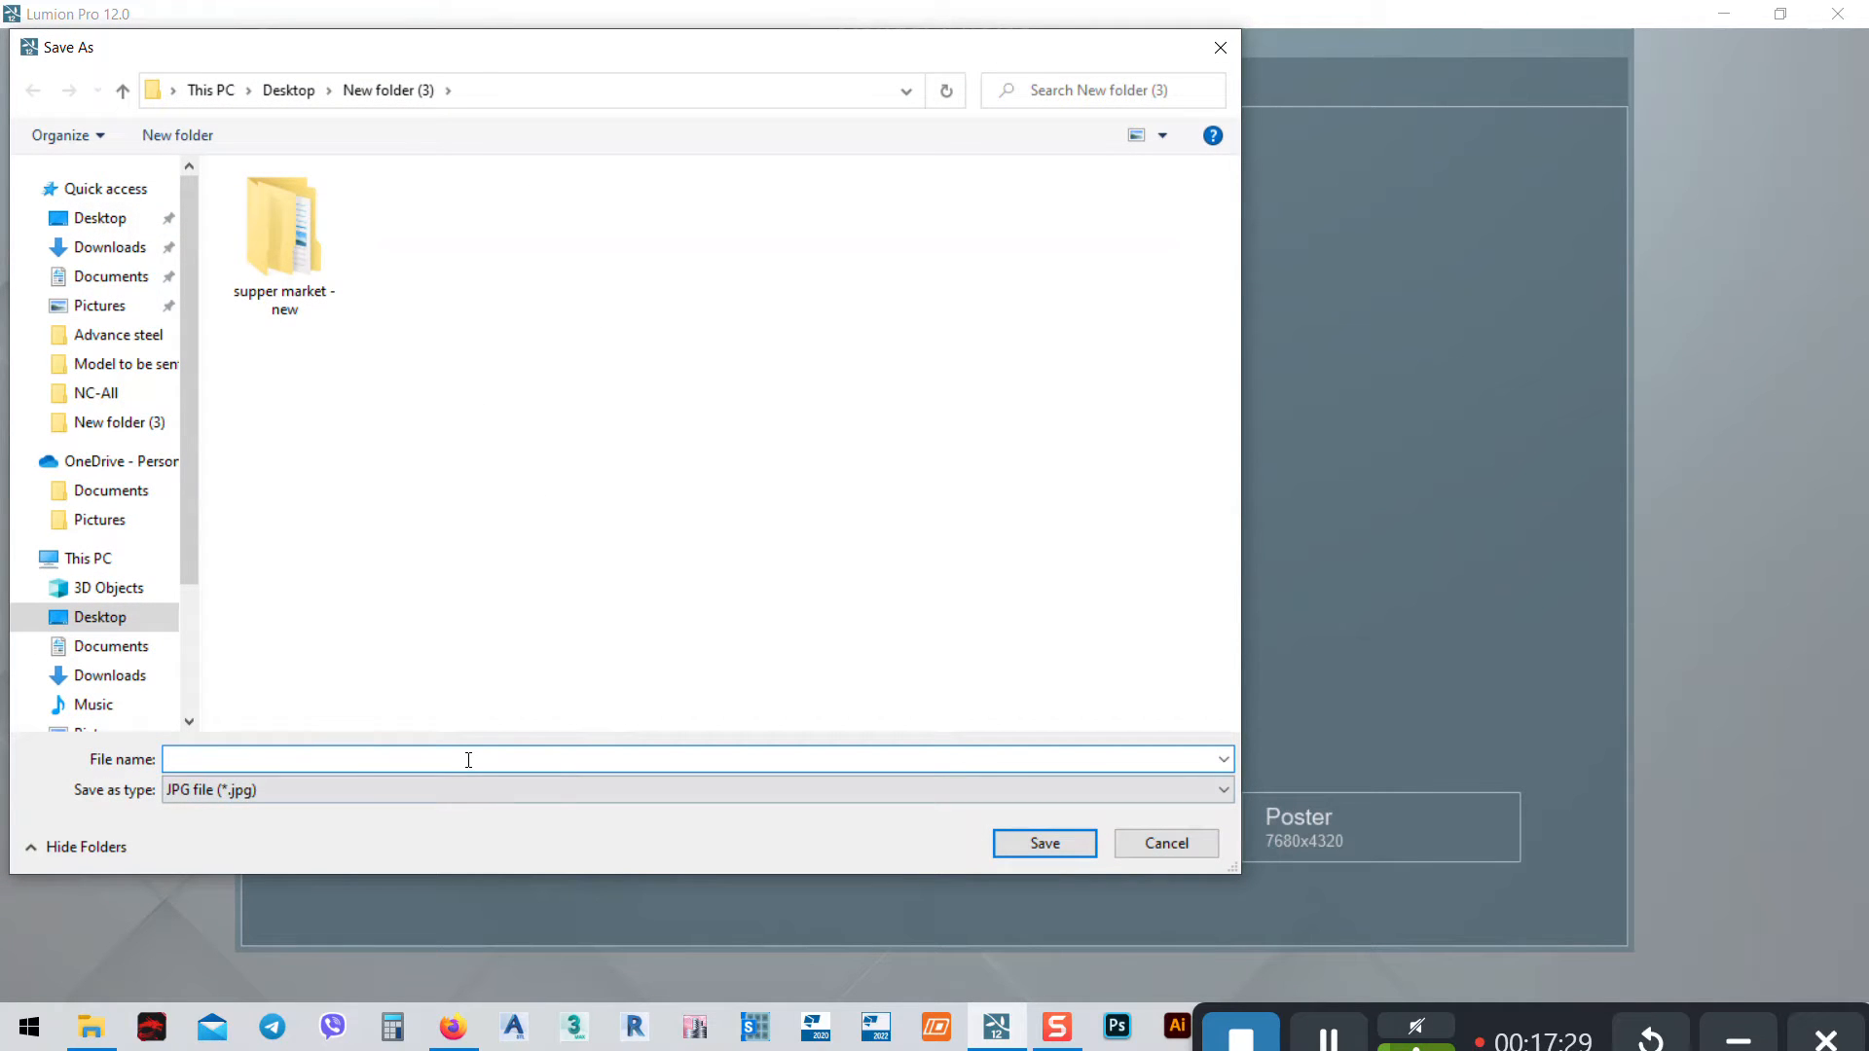
type("Supermarket")
left_click(1028, 845)
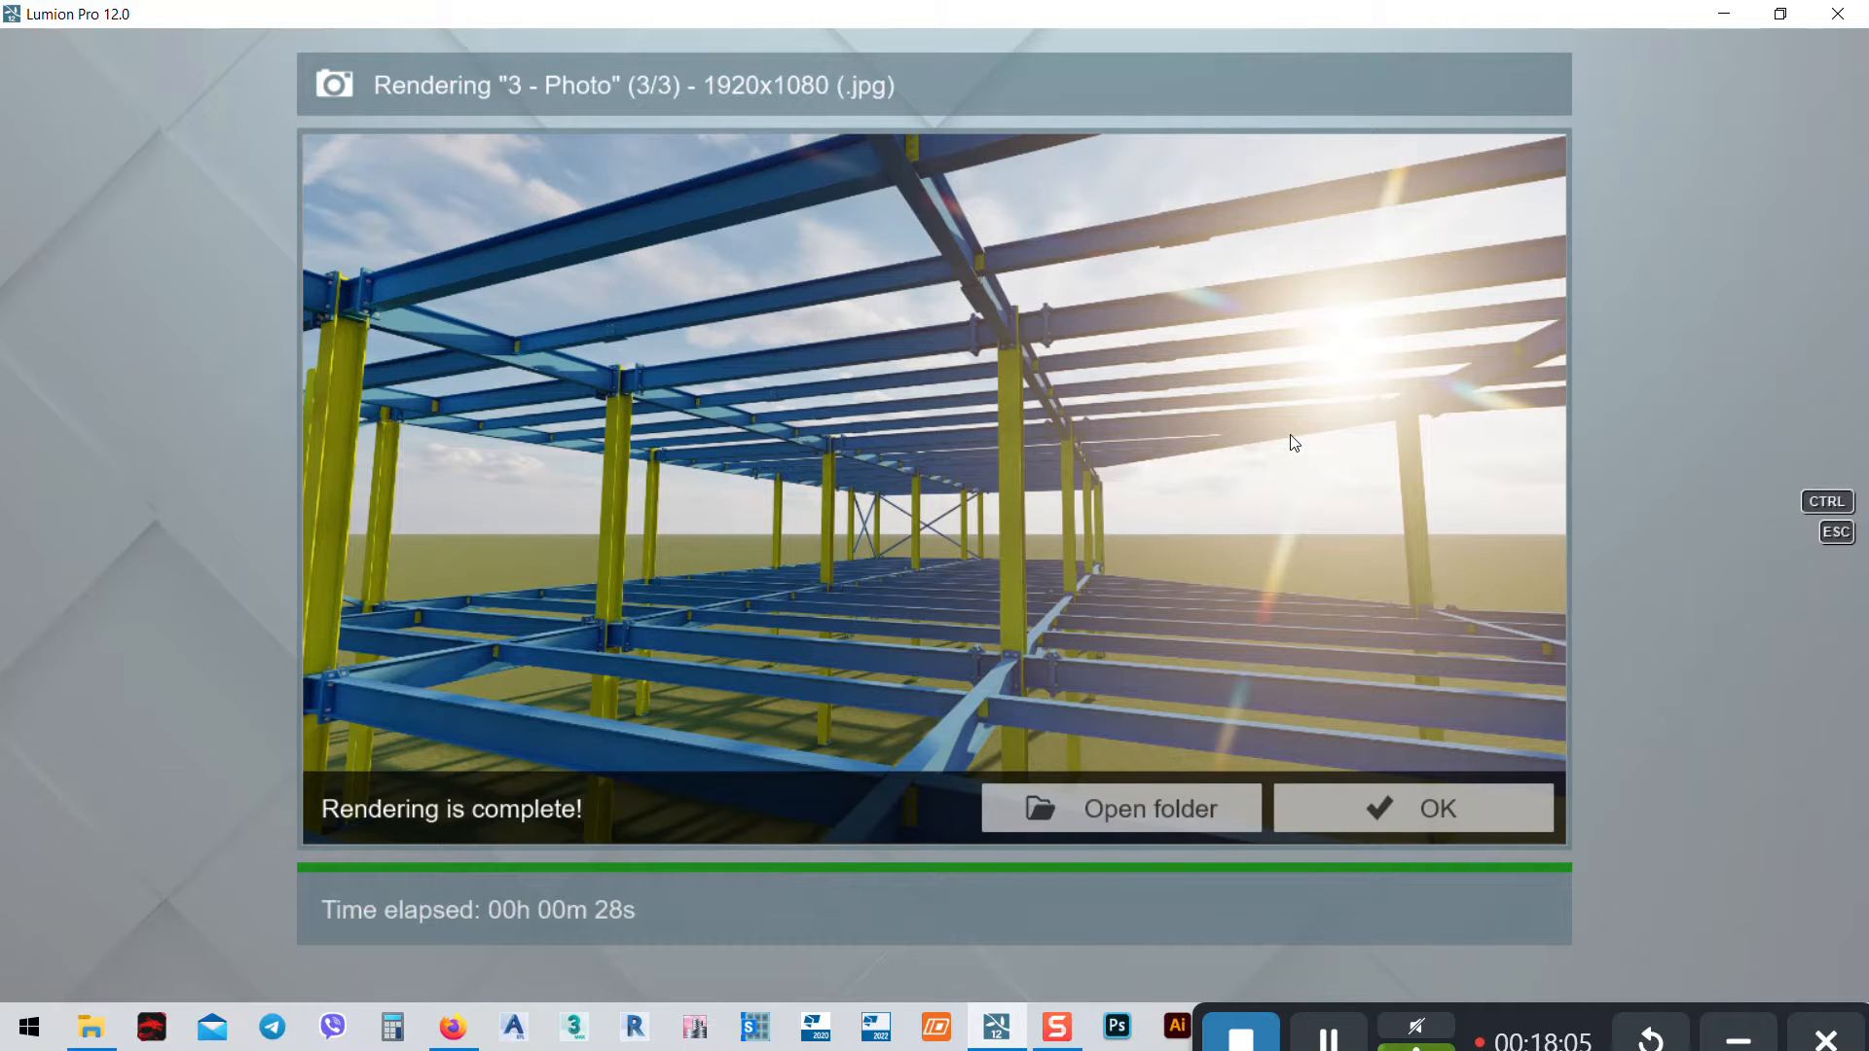
left_click(1439, 804)
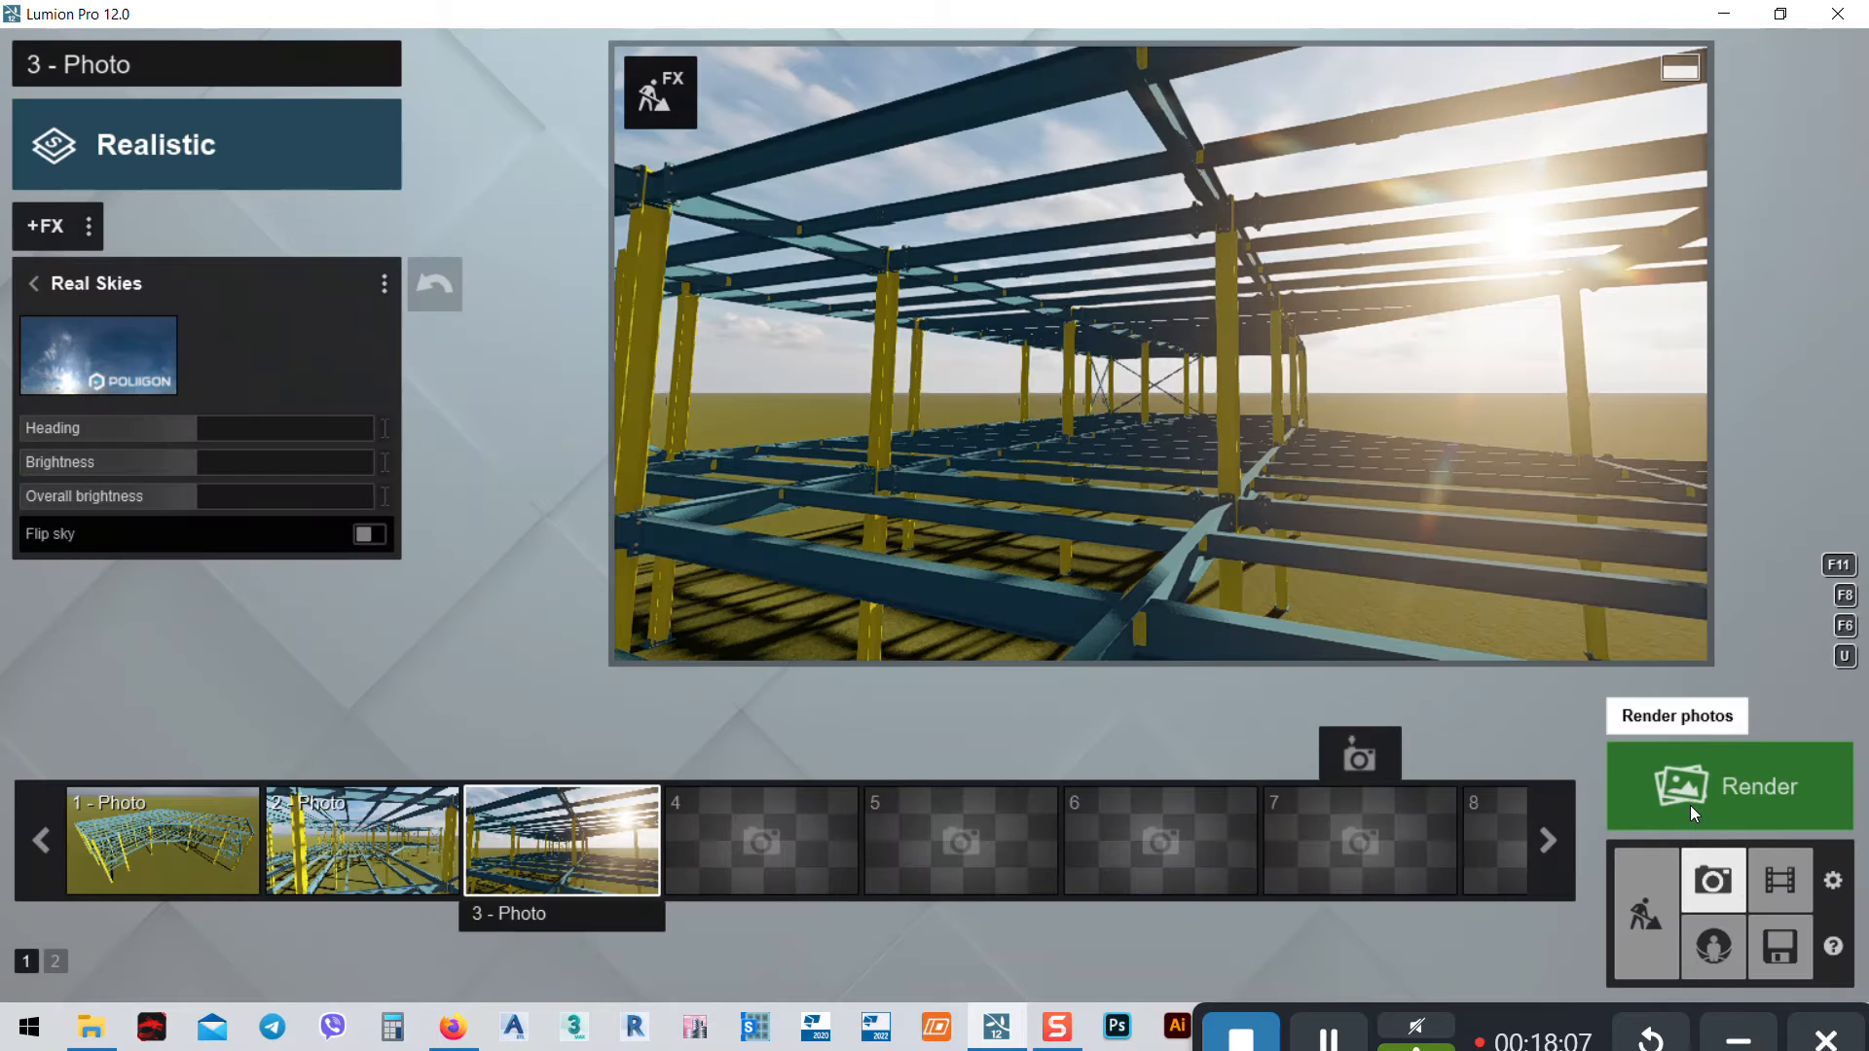
In Build mode, recolor the IPE240 beams with the fourth grey in the last row of the RAL Grey palette
left_click(1650, 932)
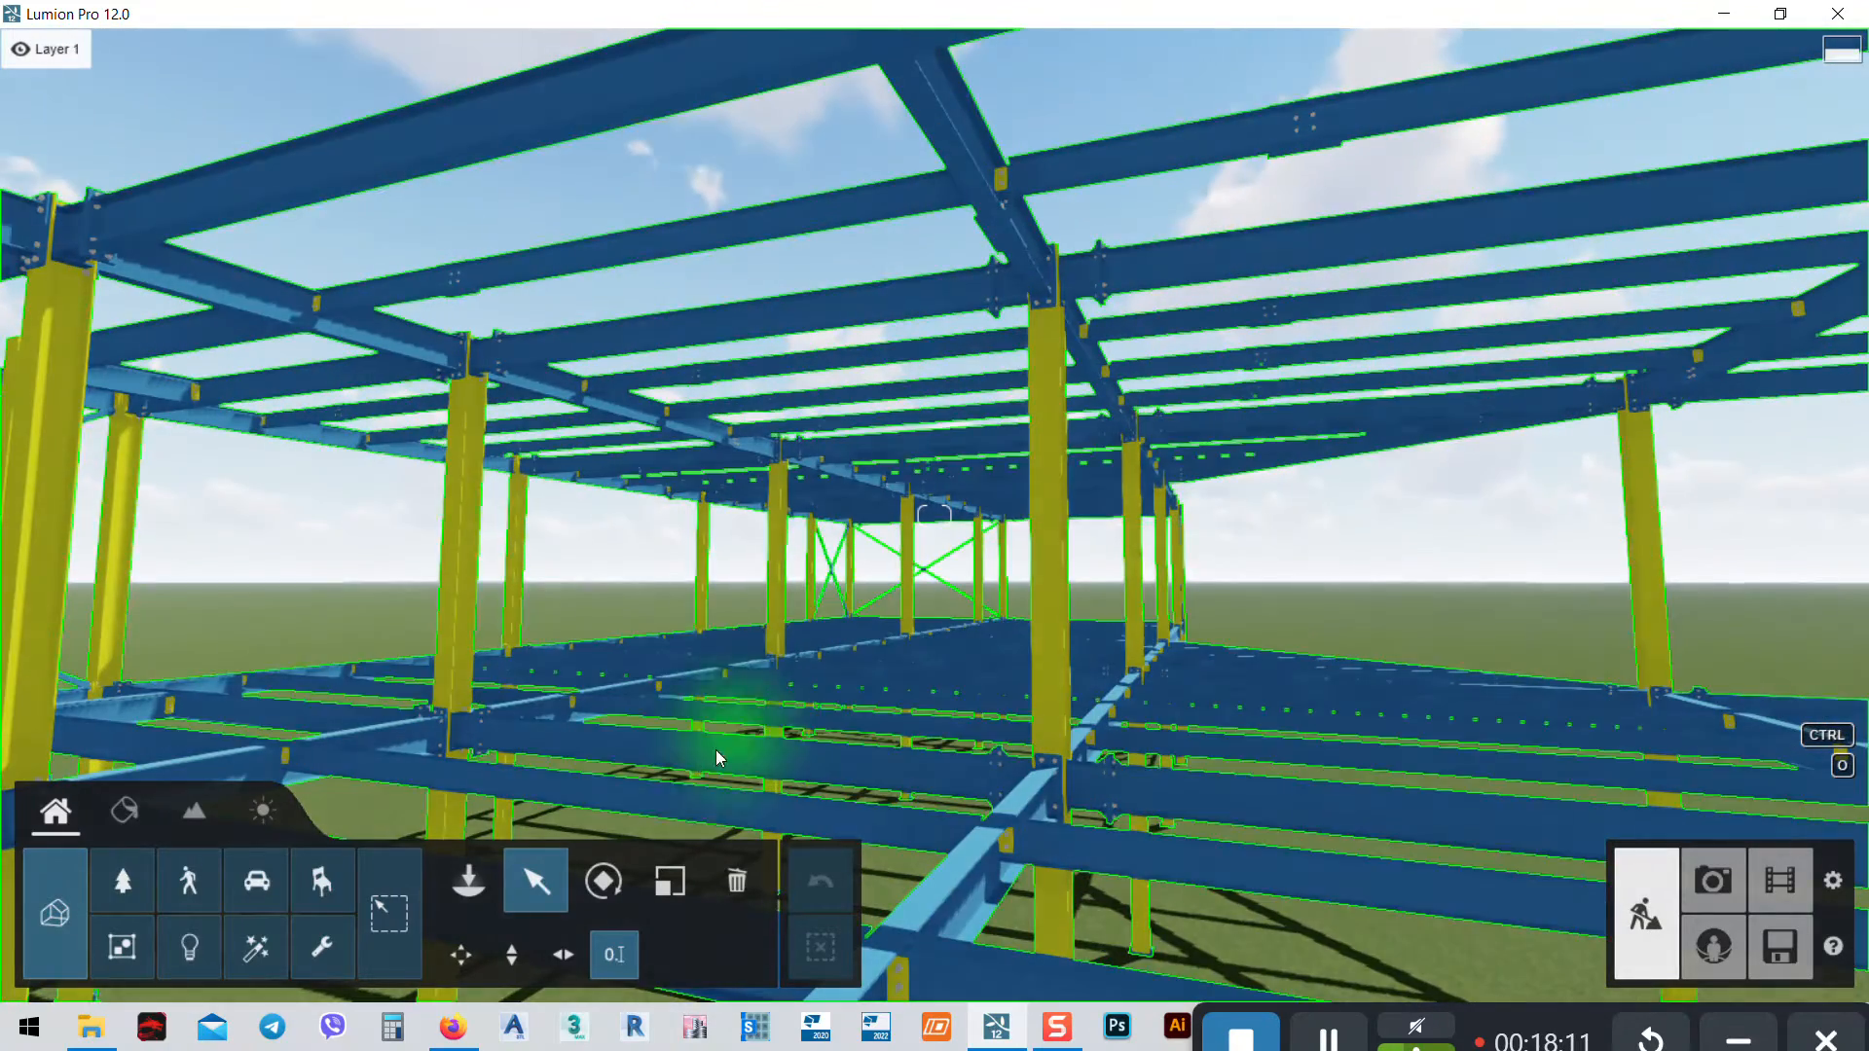
left_click(555, 774)
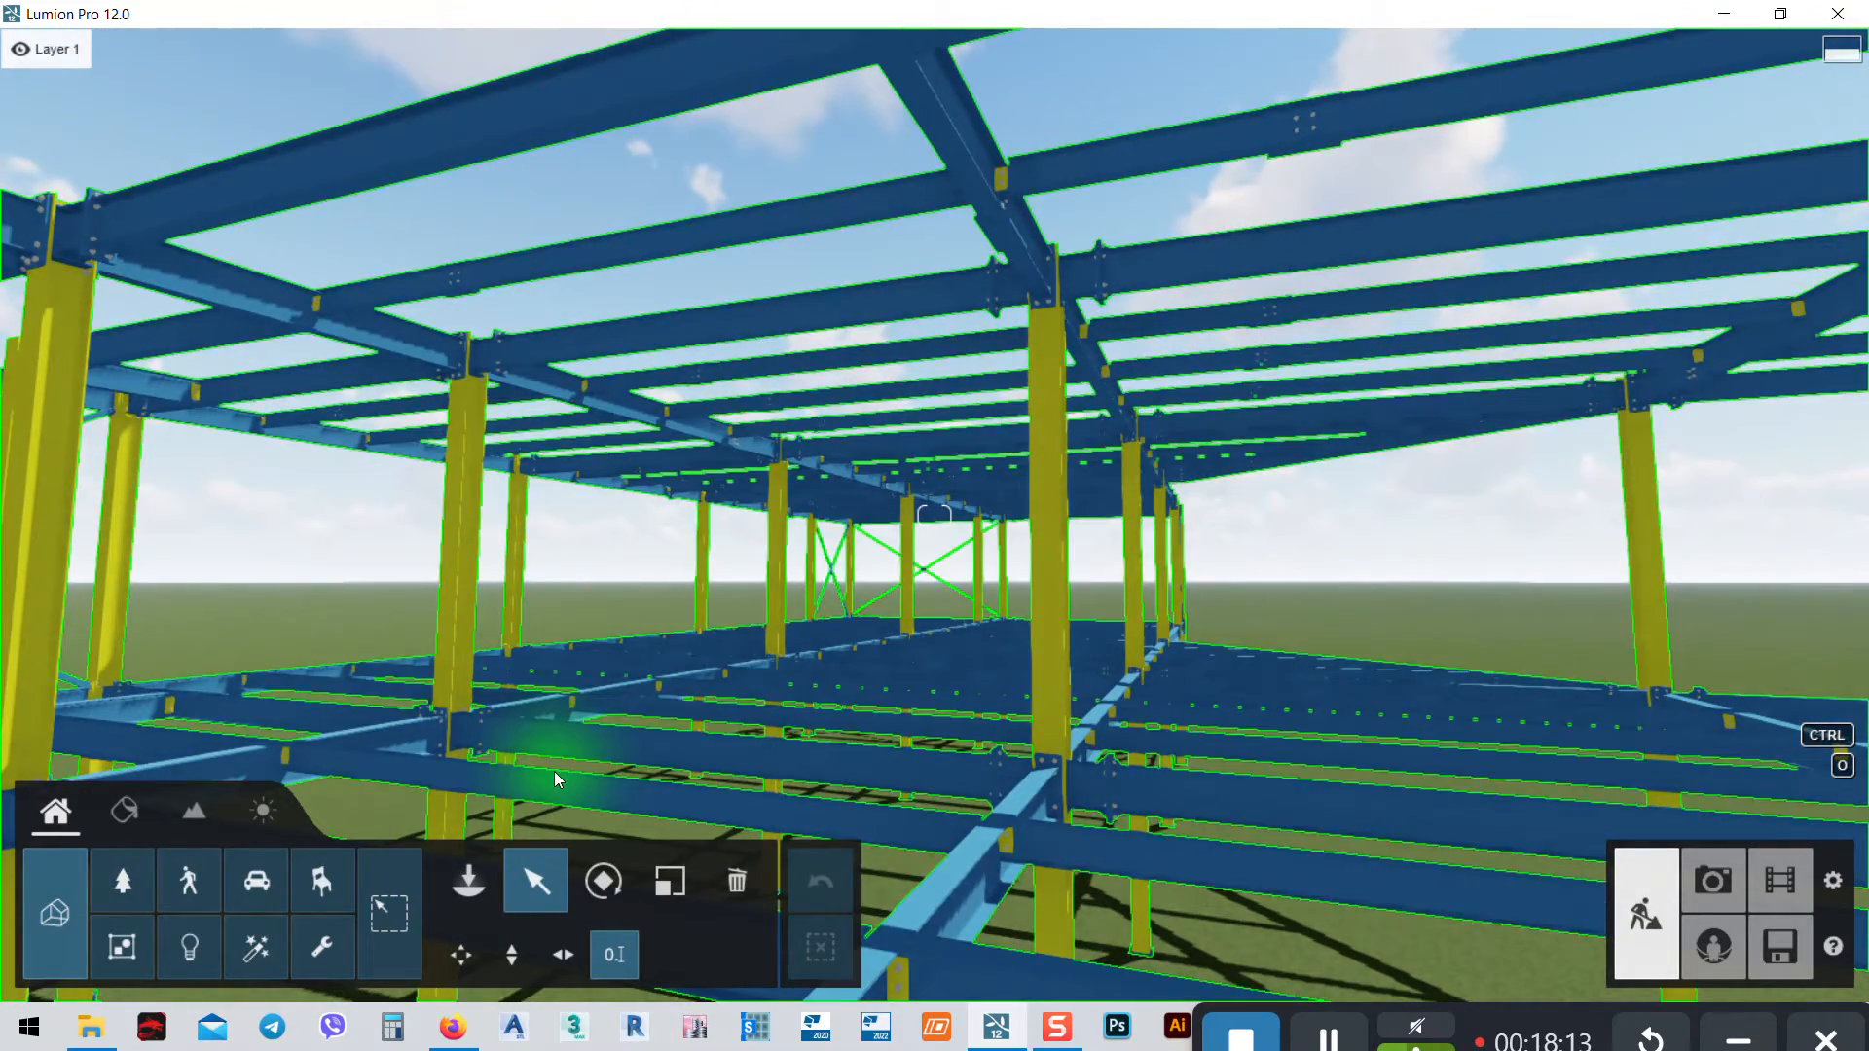
left_click(124, 810)
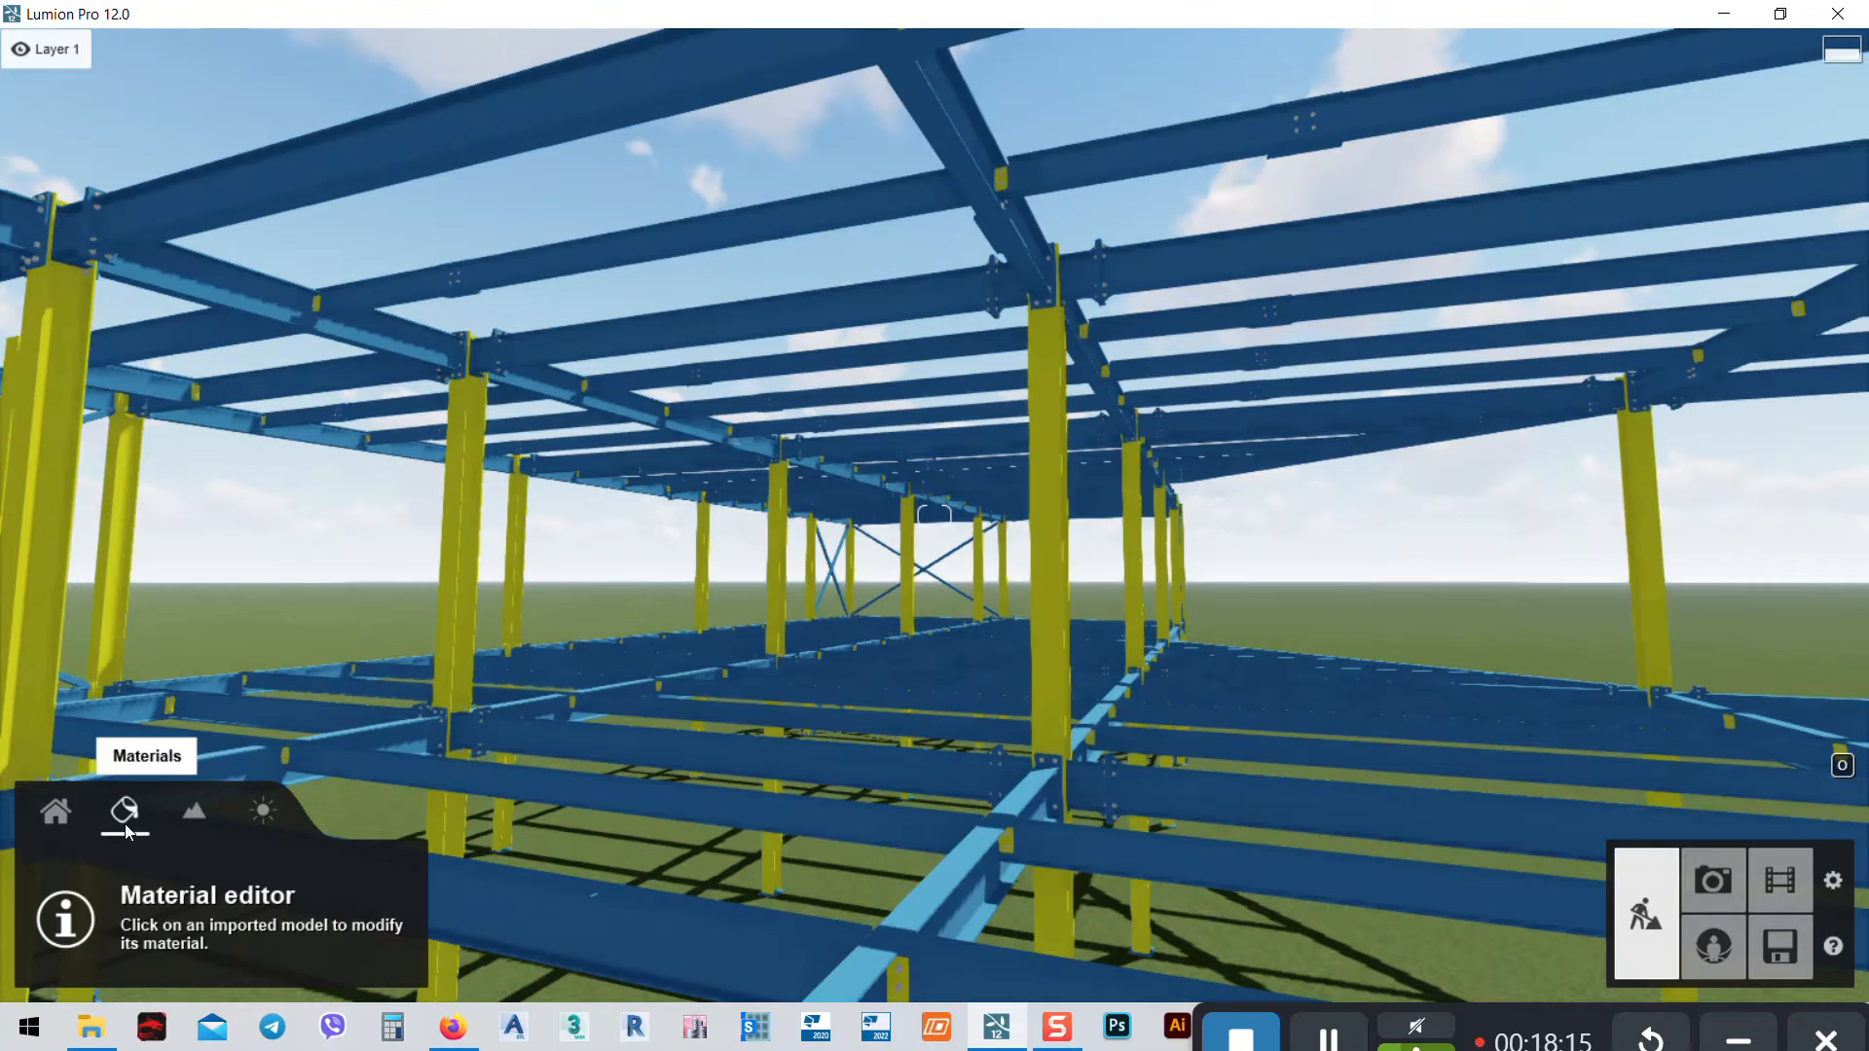
left_click(518, 784)
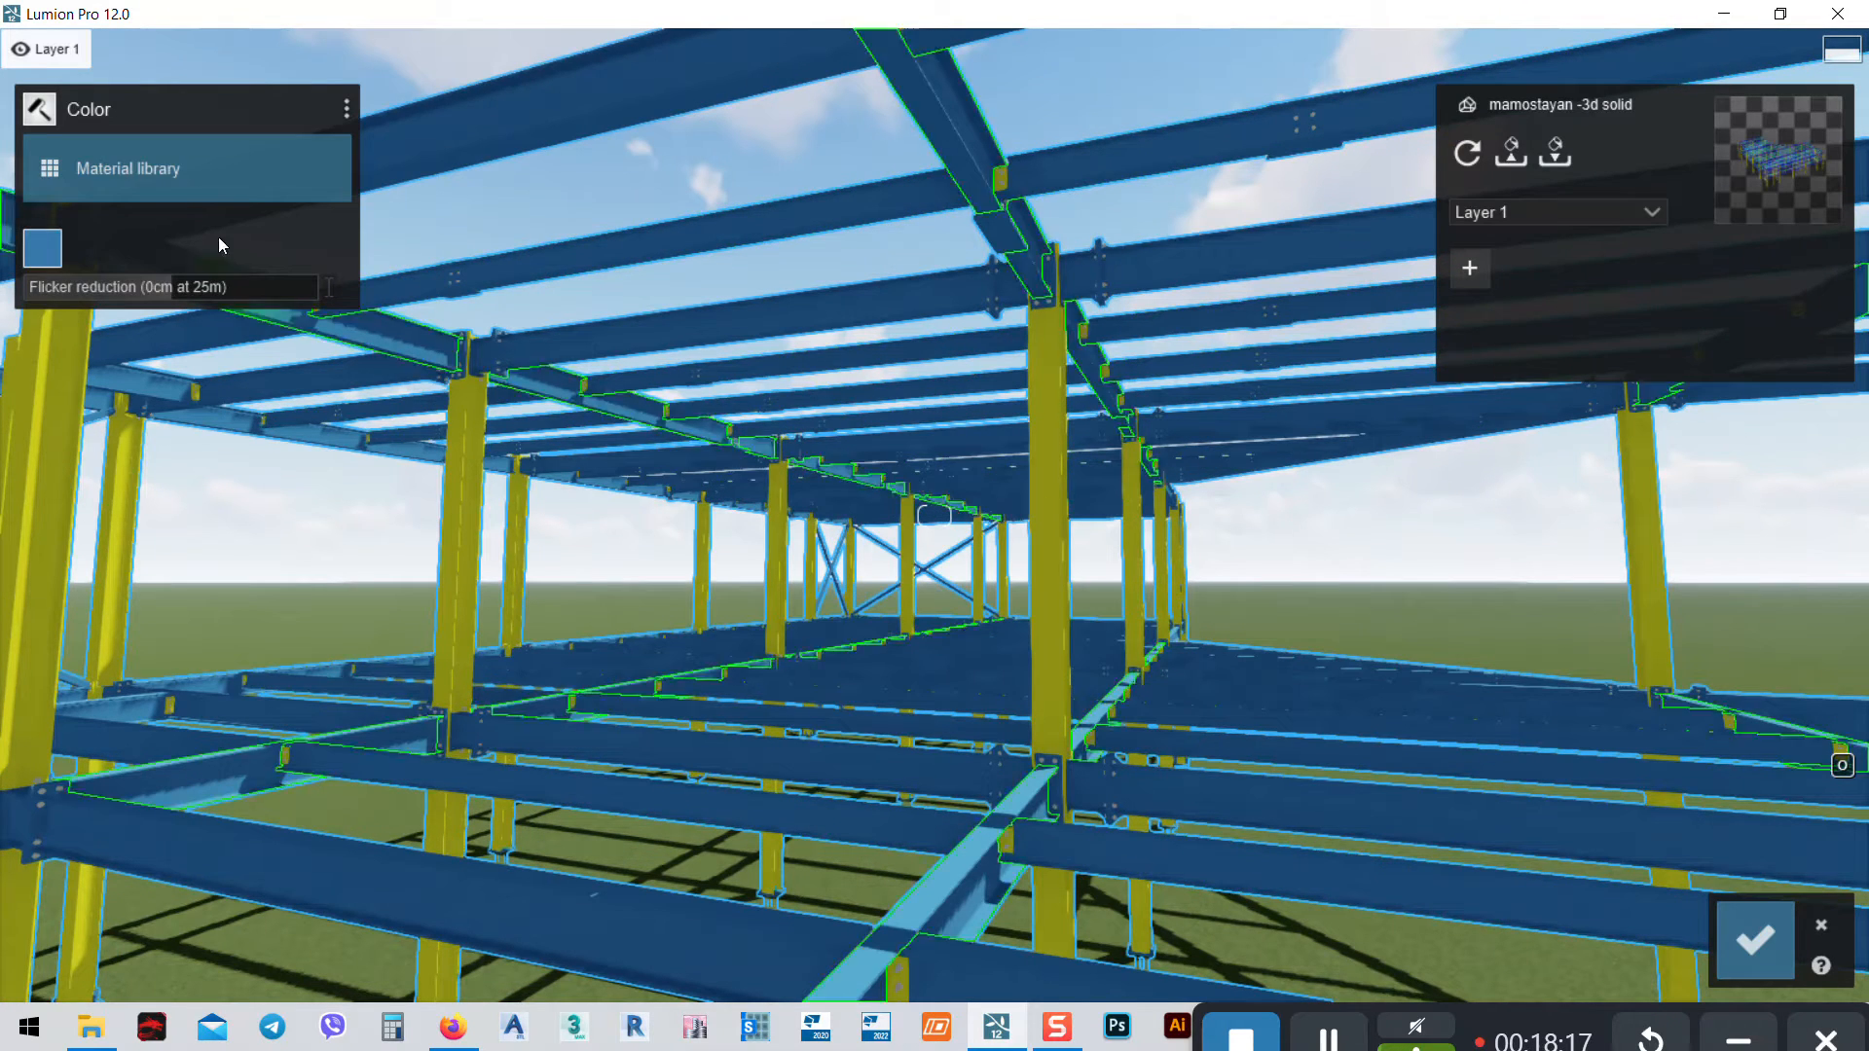
left_click(41, 249)
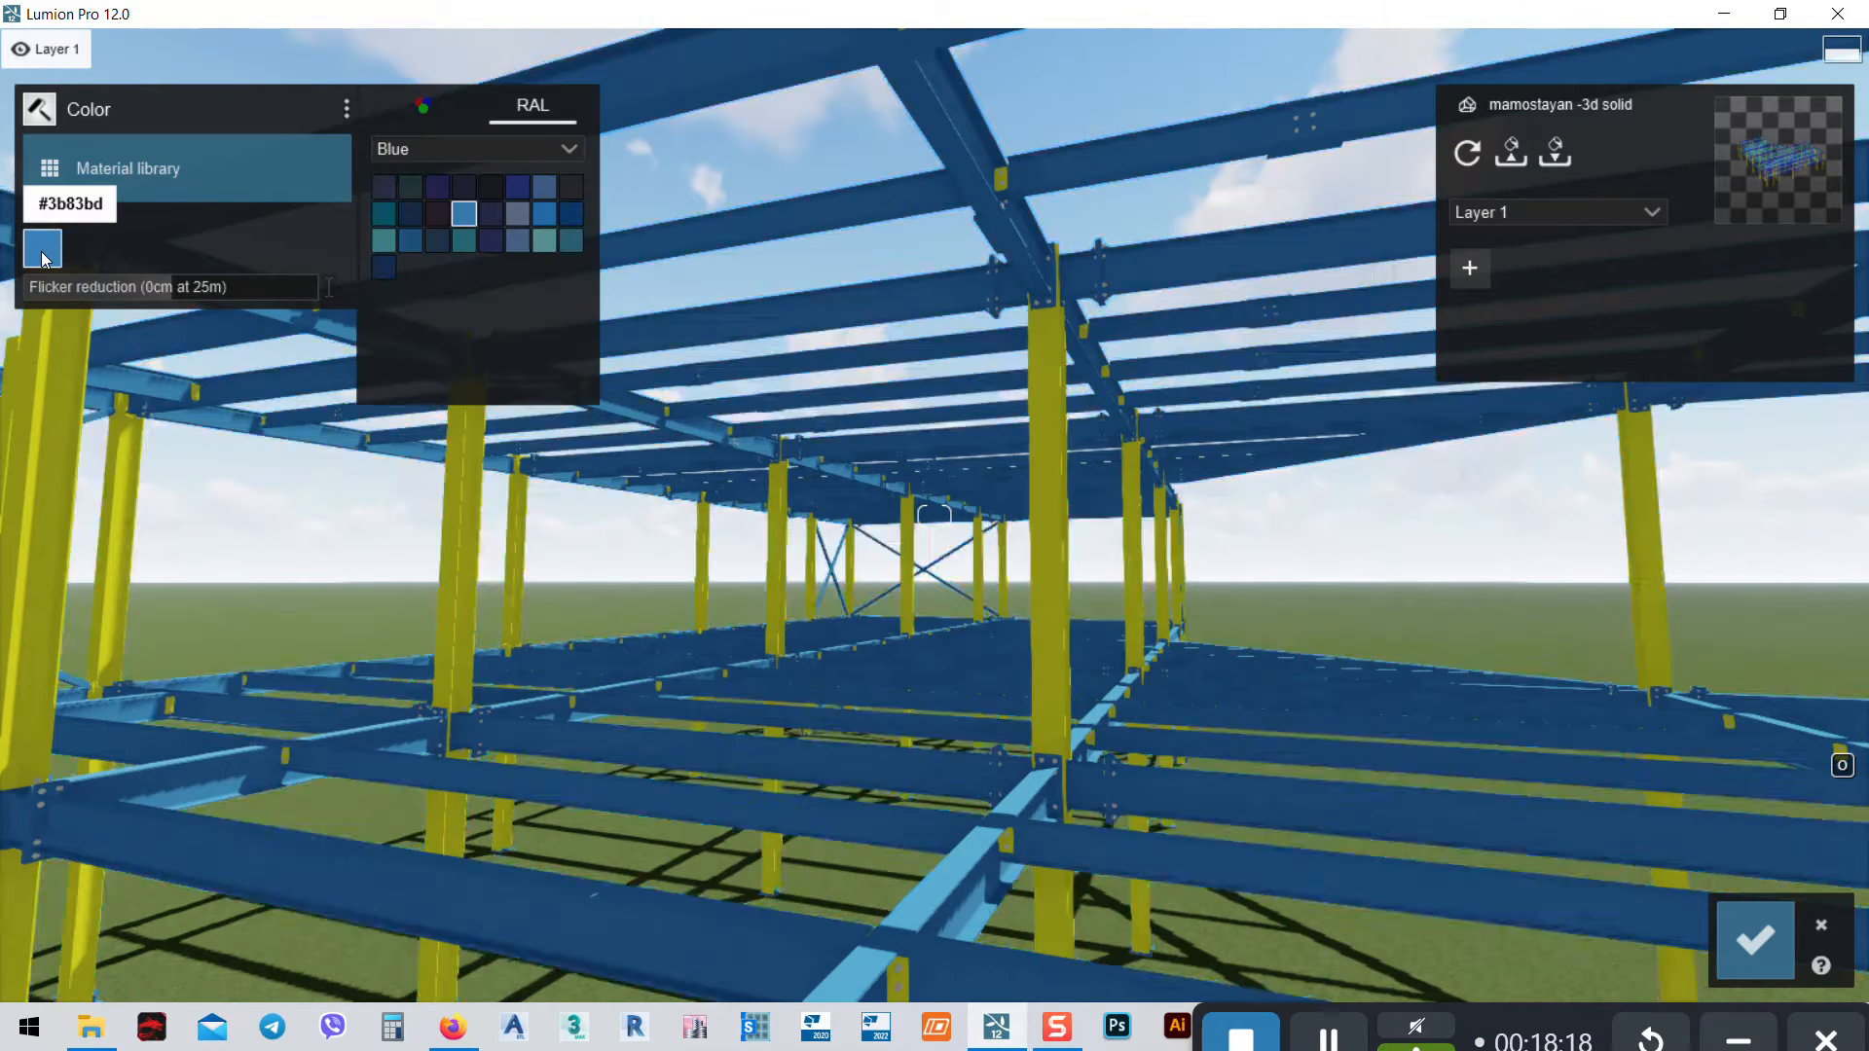
left_click(441, 148)
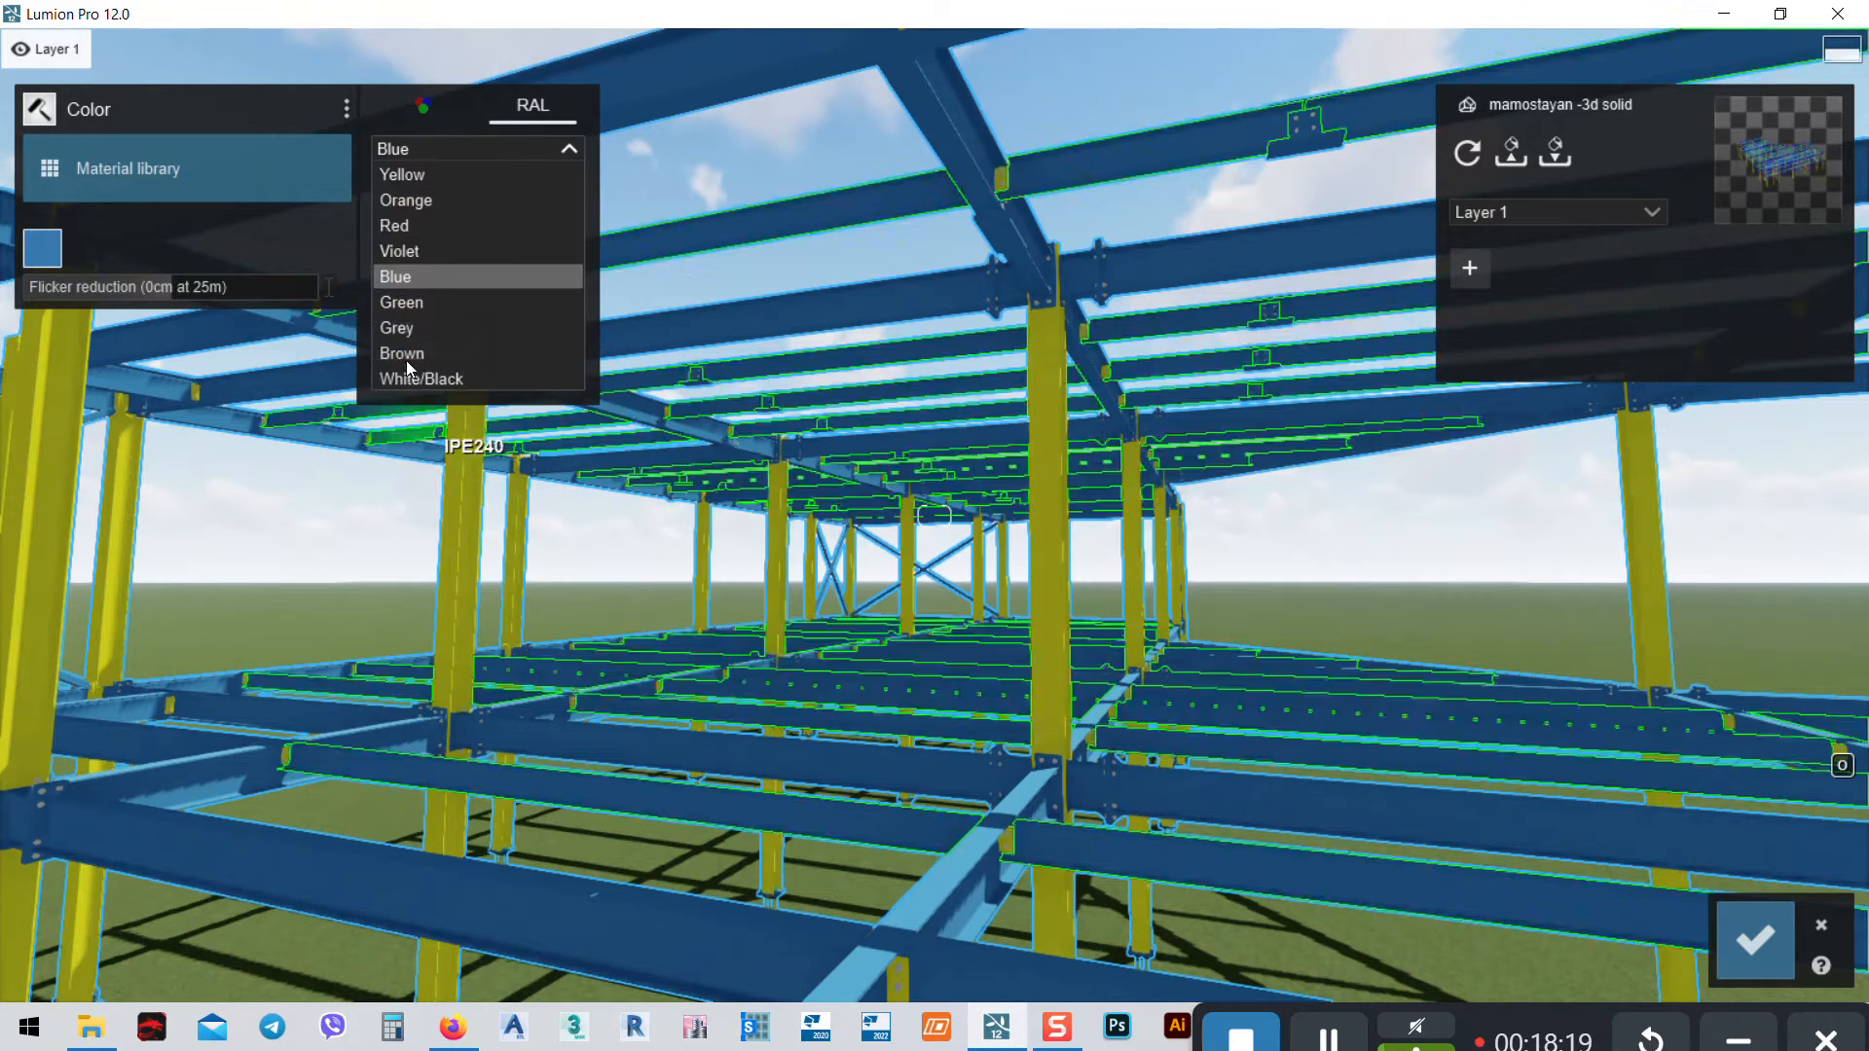
left_click(406, 303)
left_click(447, 146)
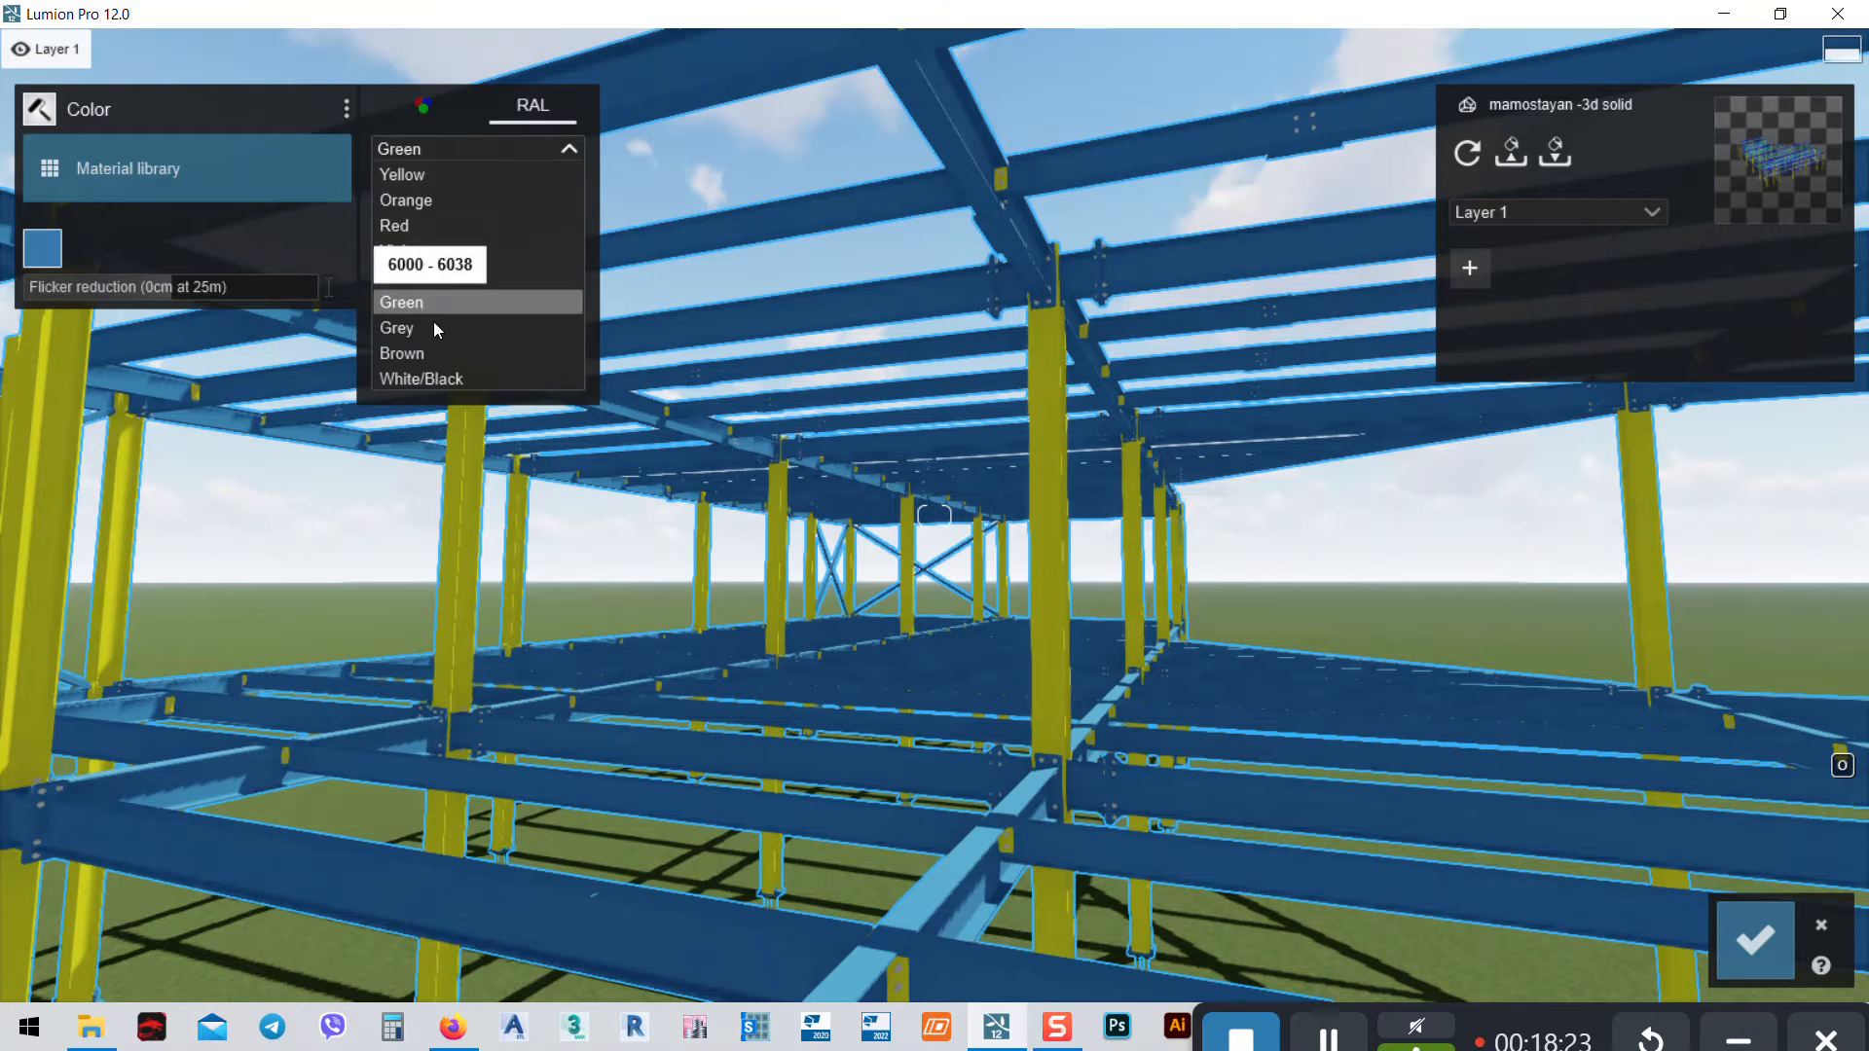
left_click(422, 329)
left_click(387, 188)
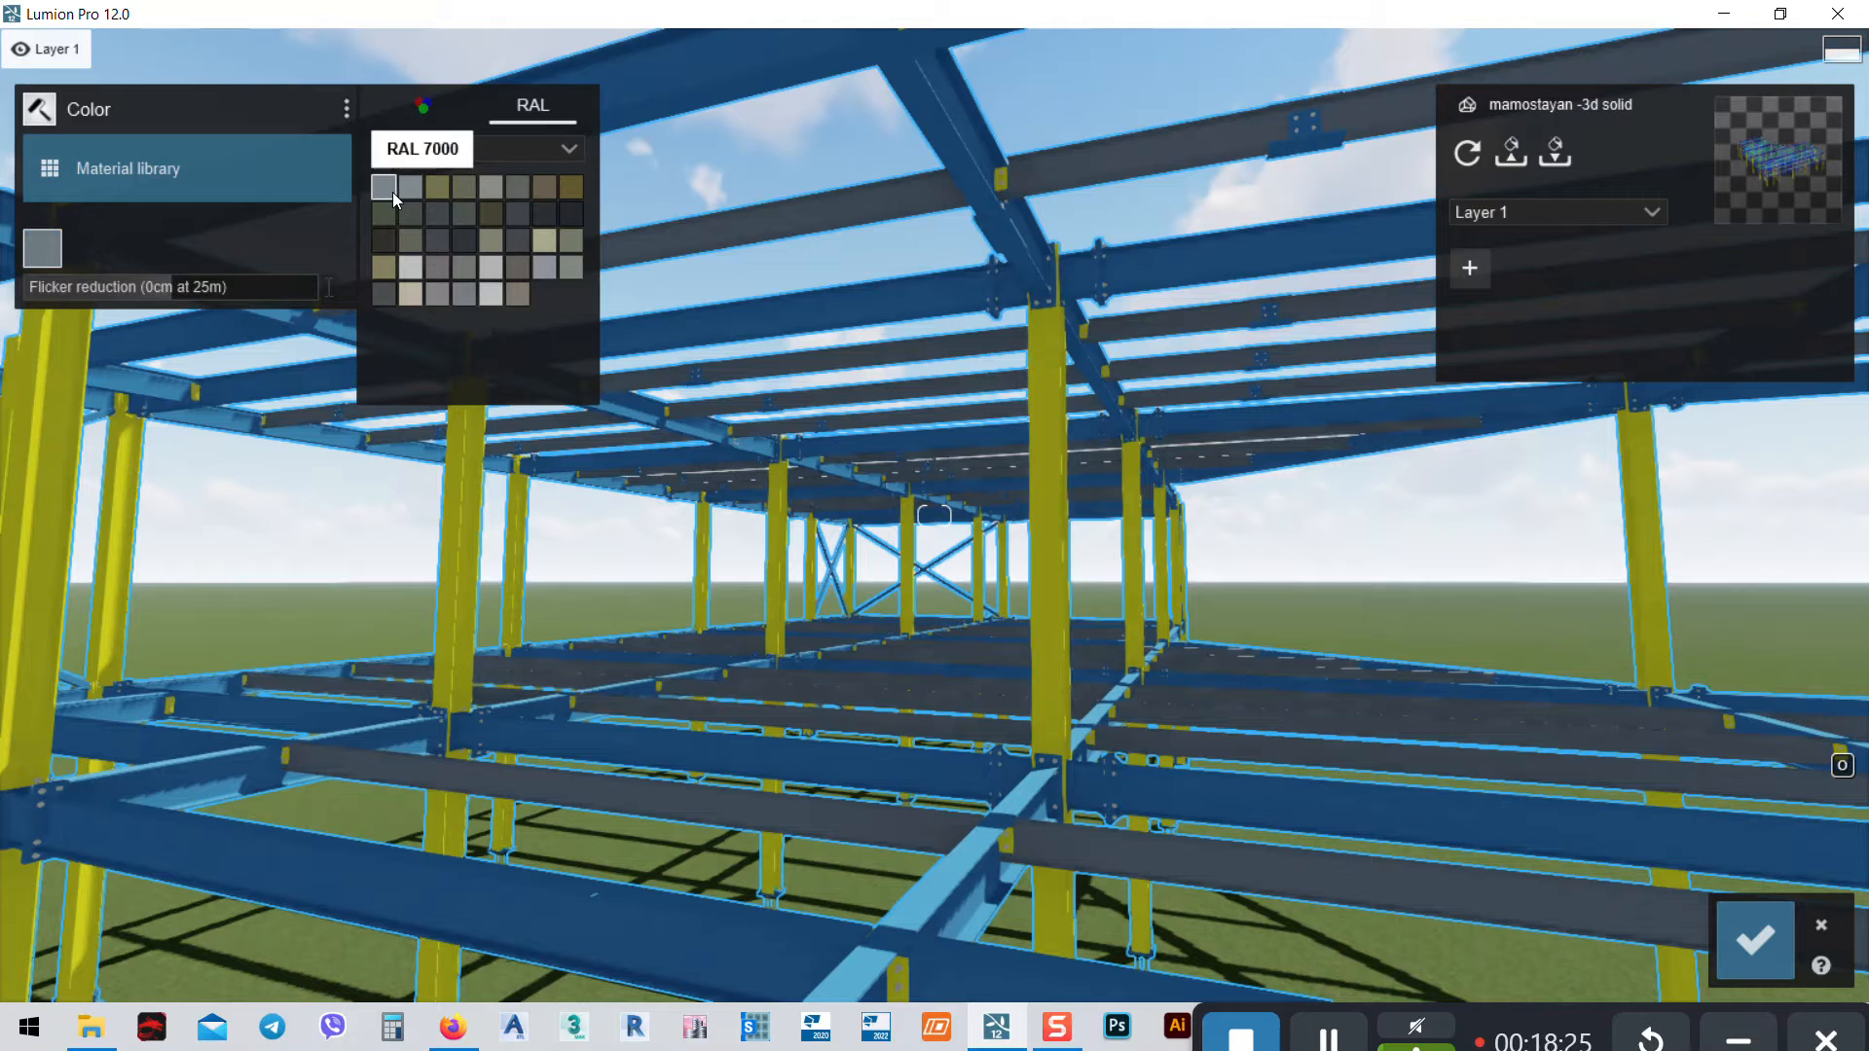
left_click(463, 294)
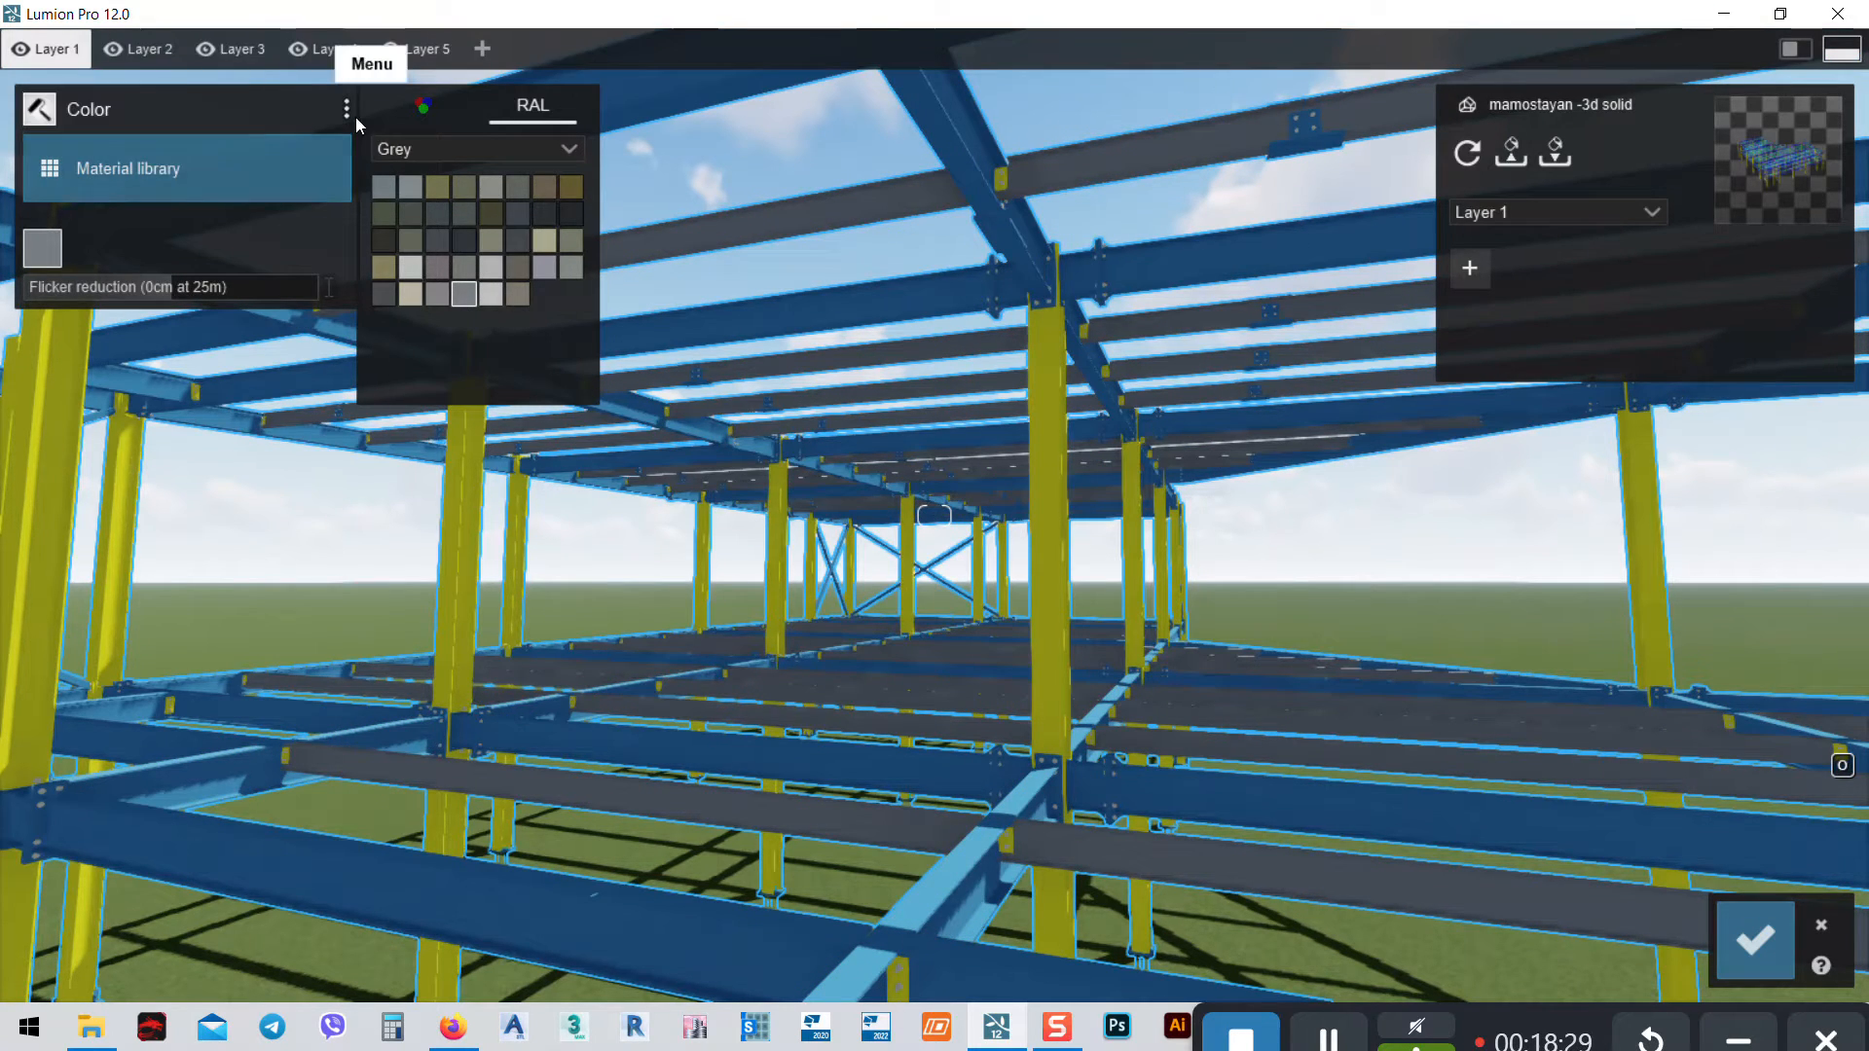
Copy the grey IPE240 material and paste it onto the light blue girders crossing those beams
left_click(348, 110)
left_click(389, 113)
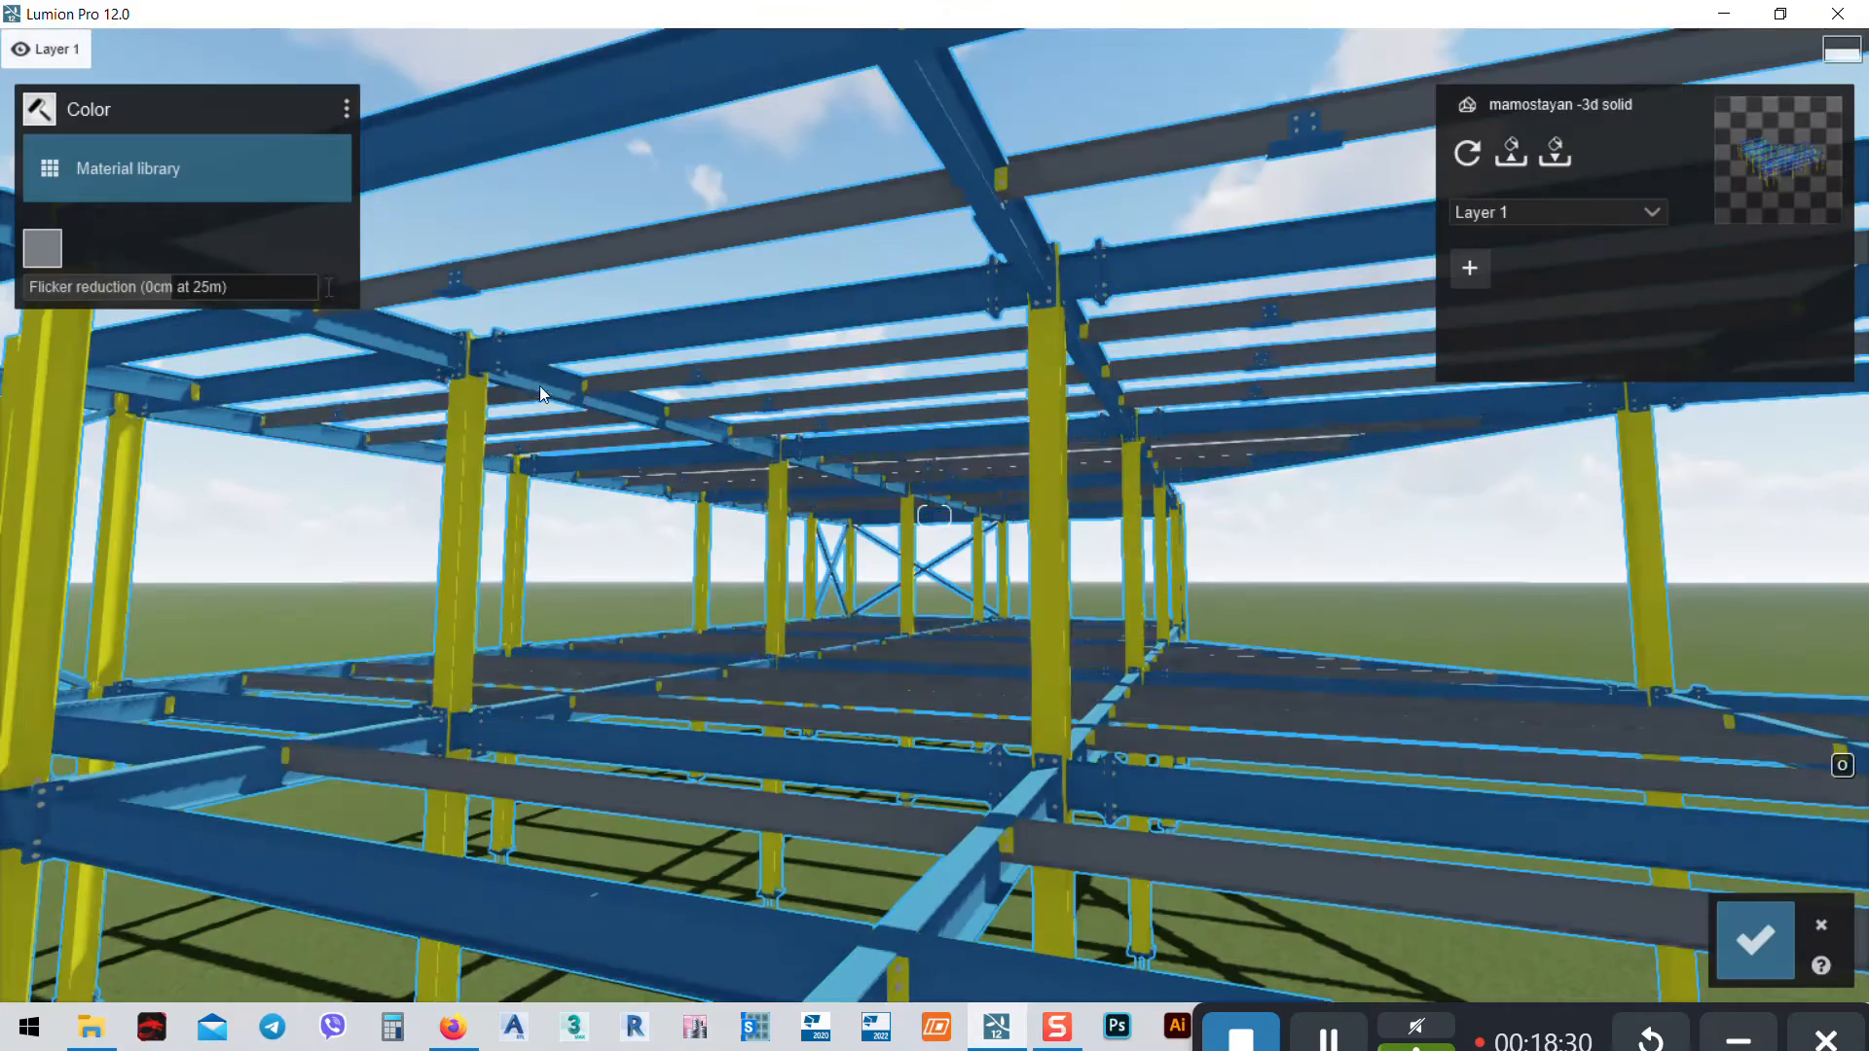
left_click(888, 832)
left_click(347, 110)
left_click(424, 111)
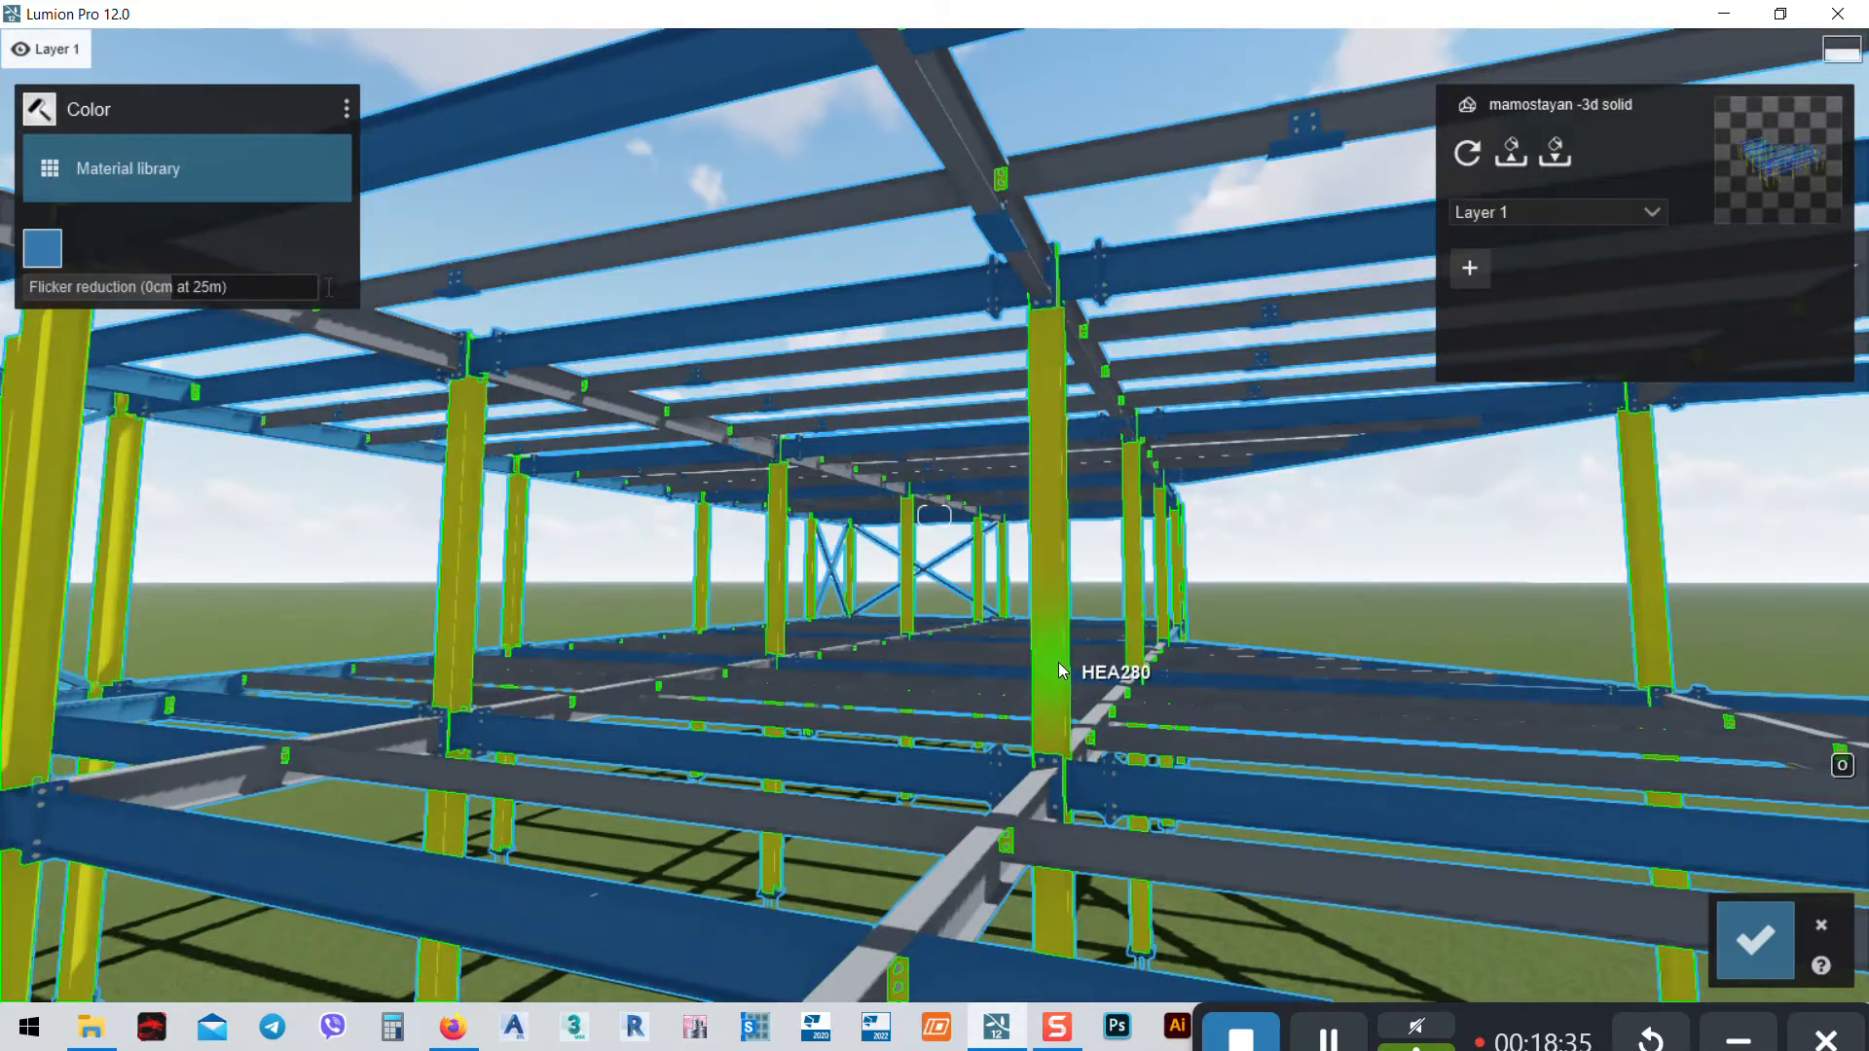
Paste the copied grey material onto the yellow HEA280 columns and the blue IPE360 beams
left_click(1039, 647)
left_click(197, 233)
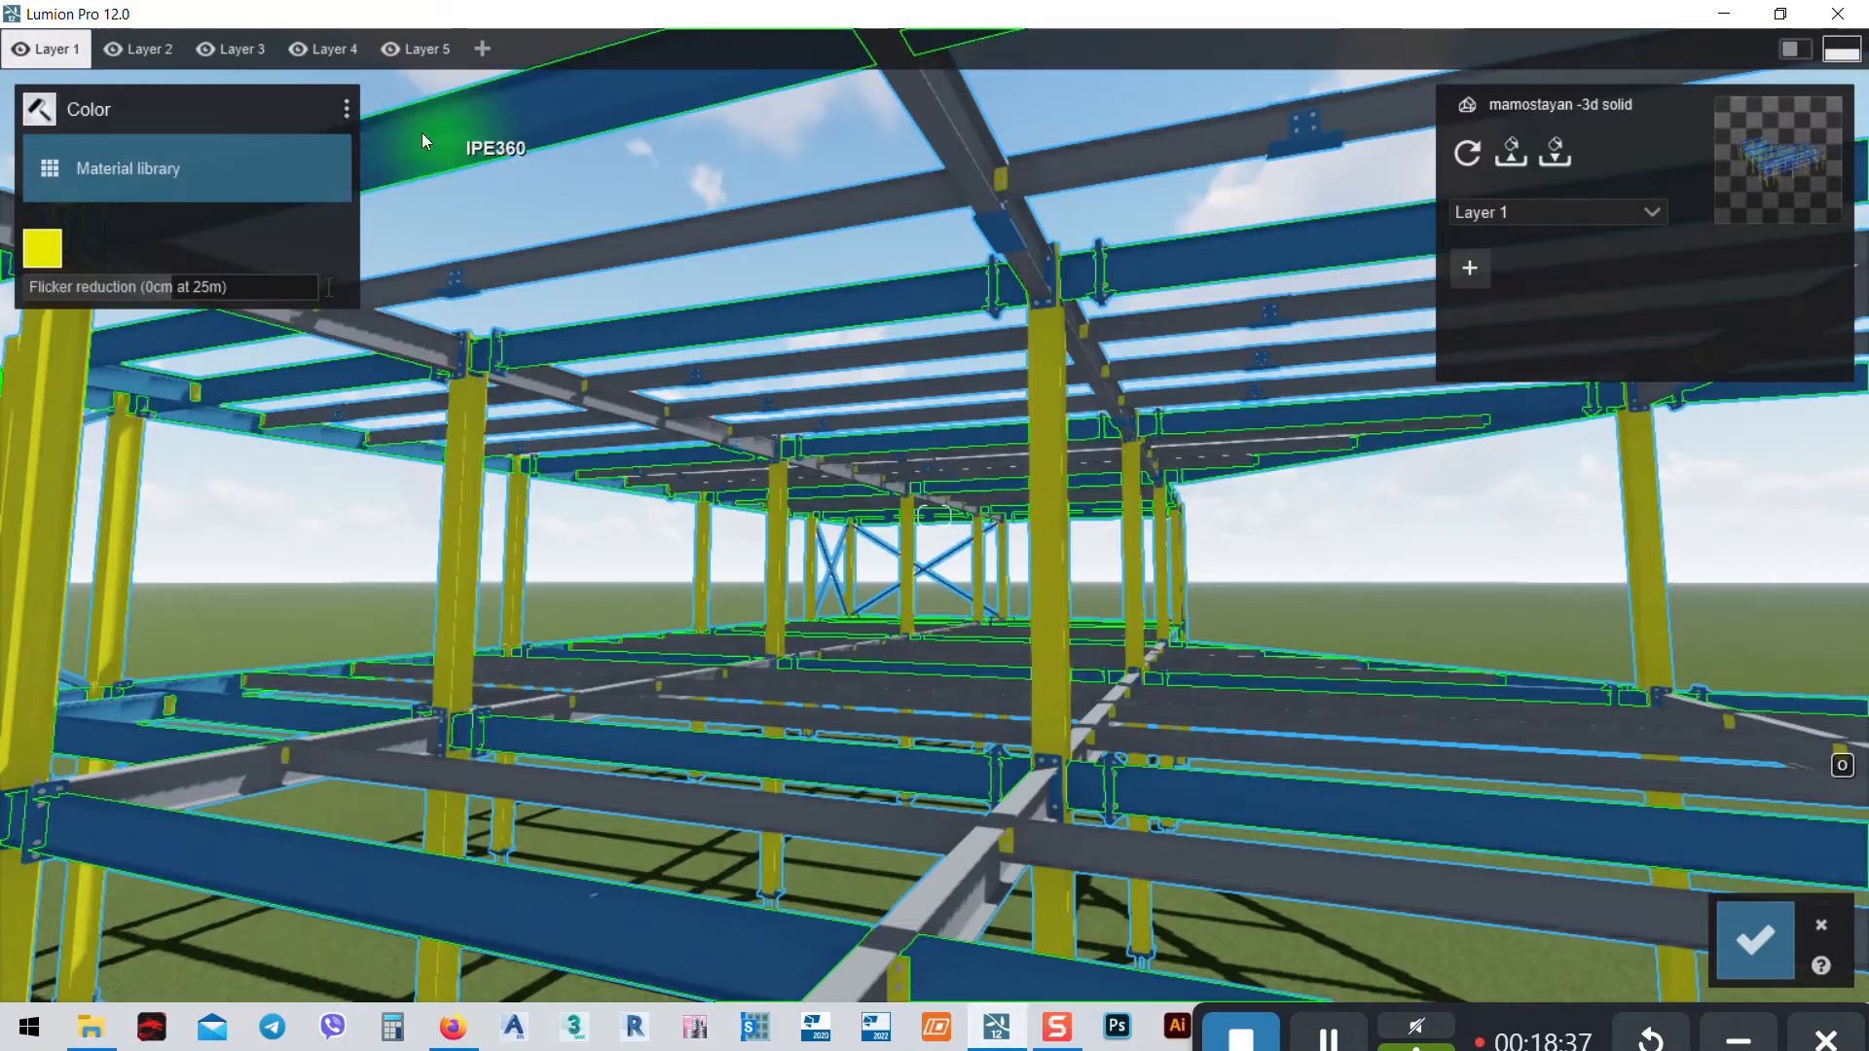
left_click(347, 109)
left_click(424, 109)
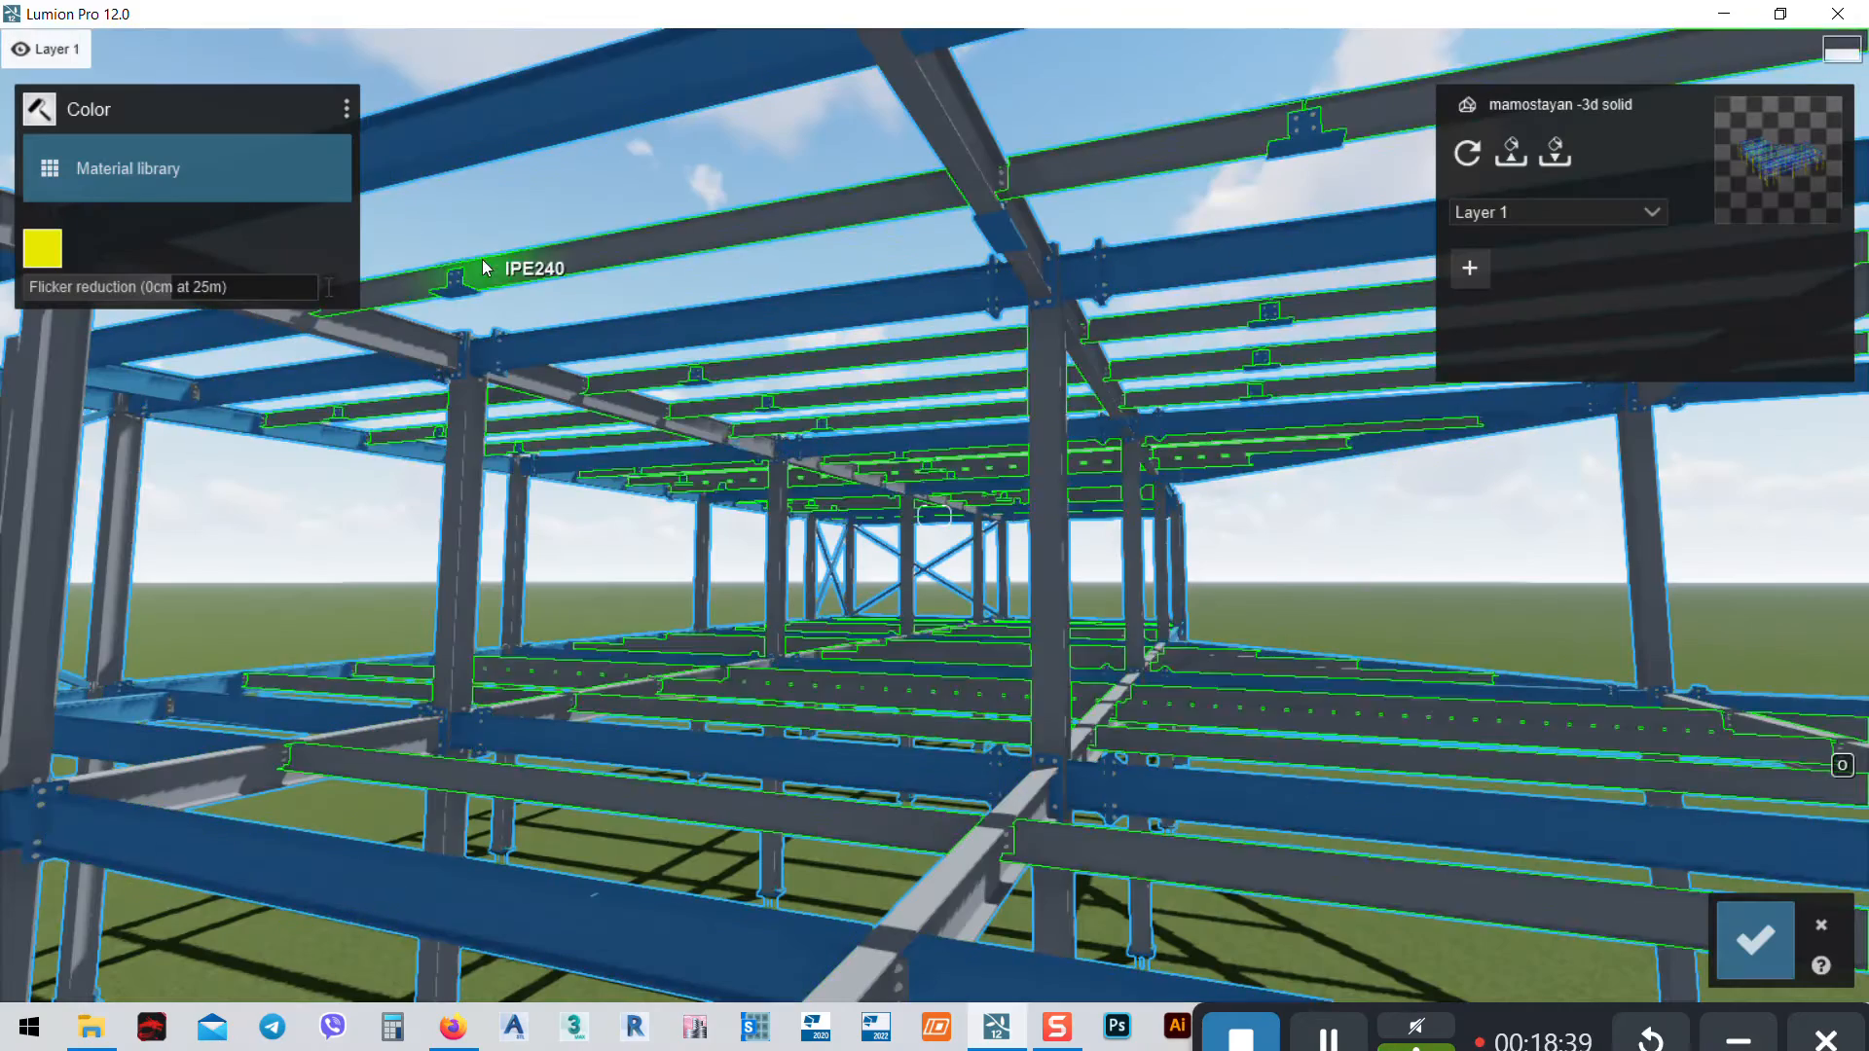
left_click(736, 960)
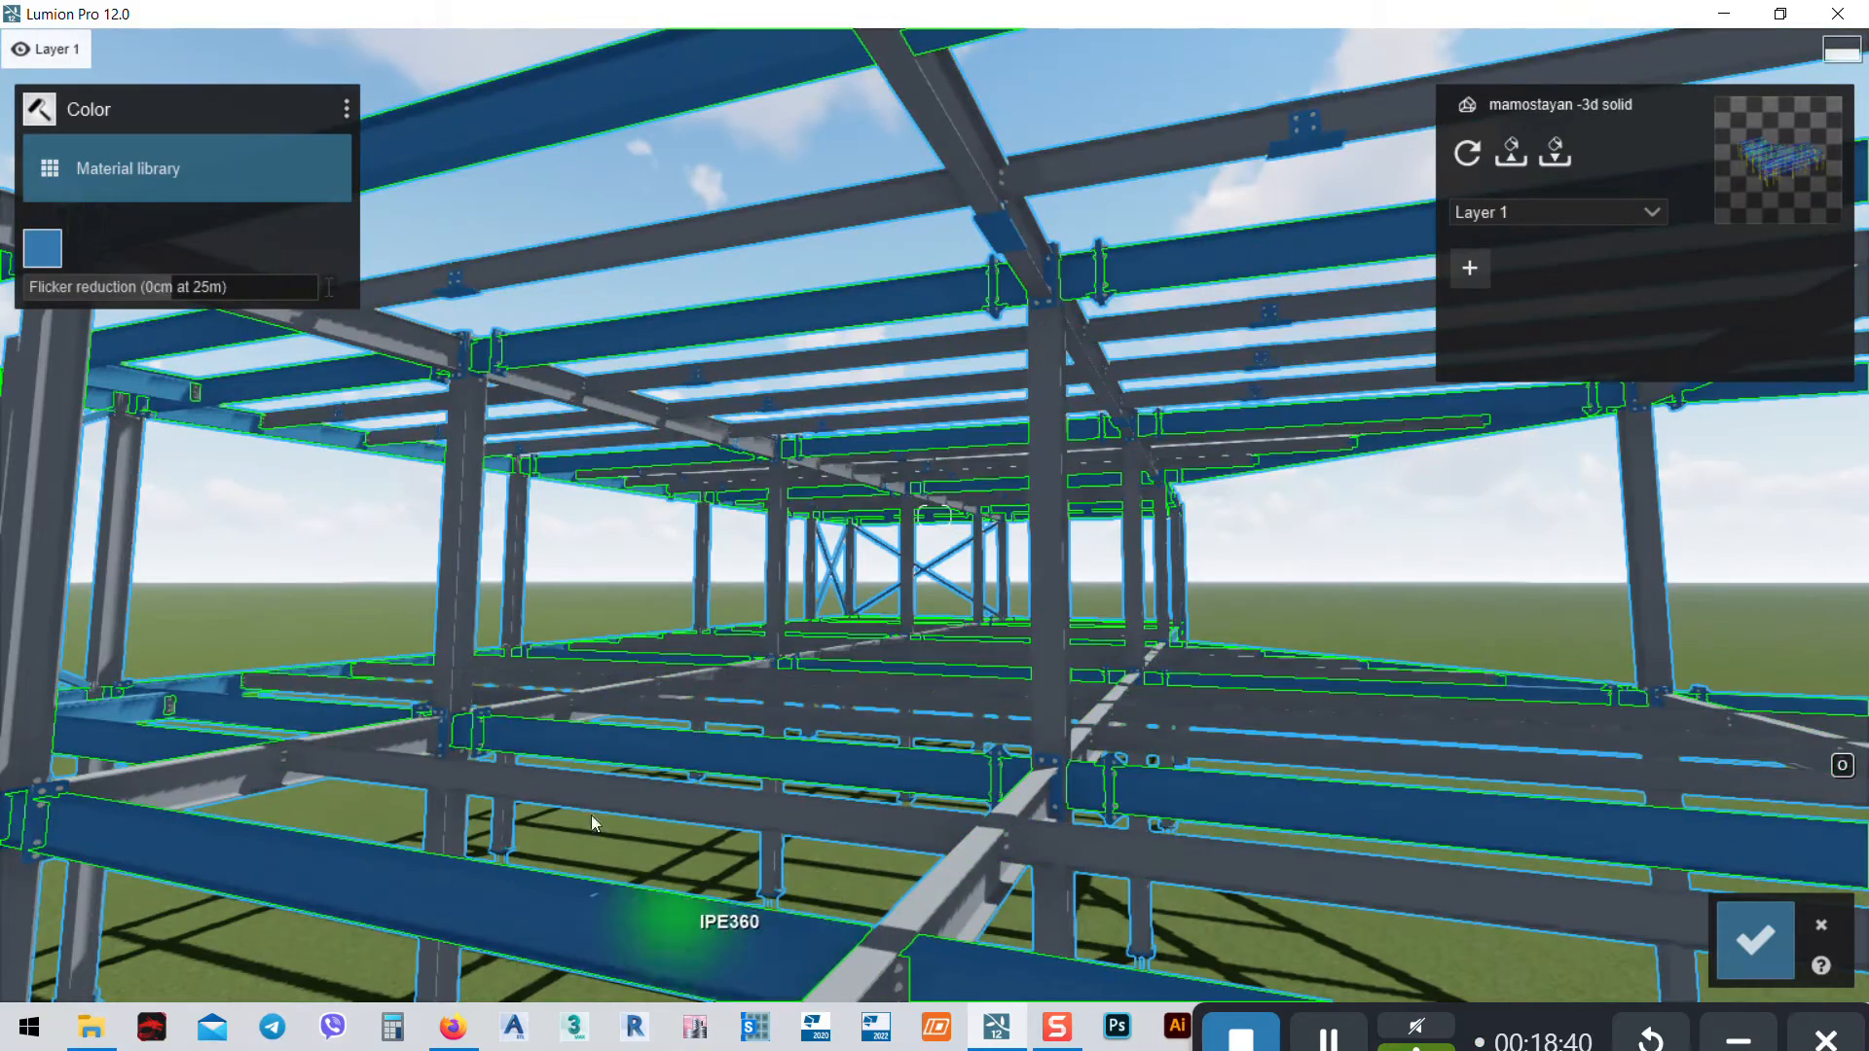
left_click(346, 109)
left_click(429, 108)
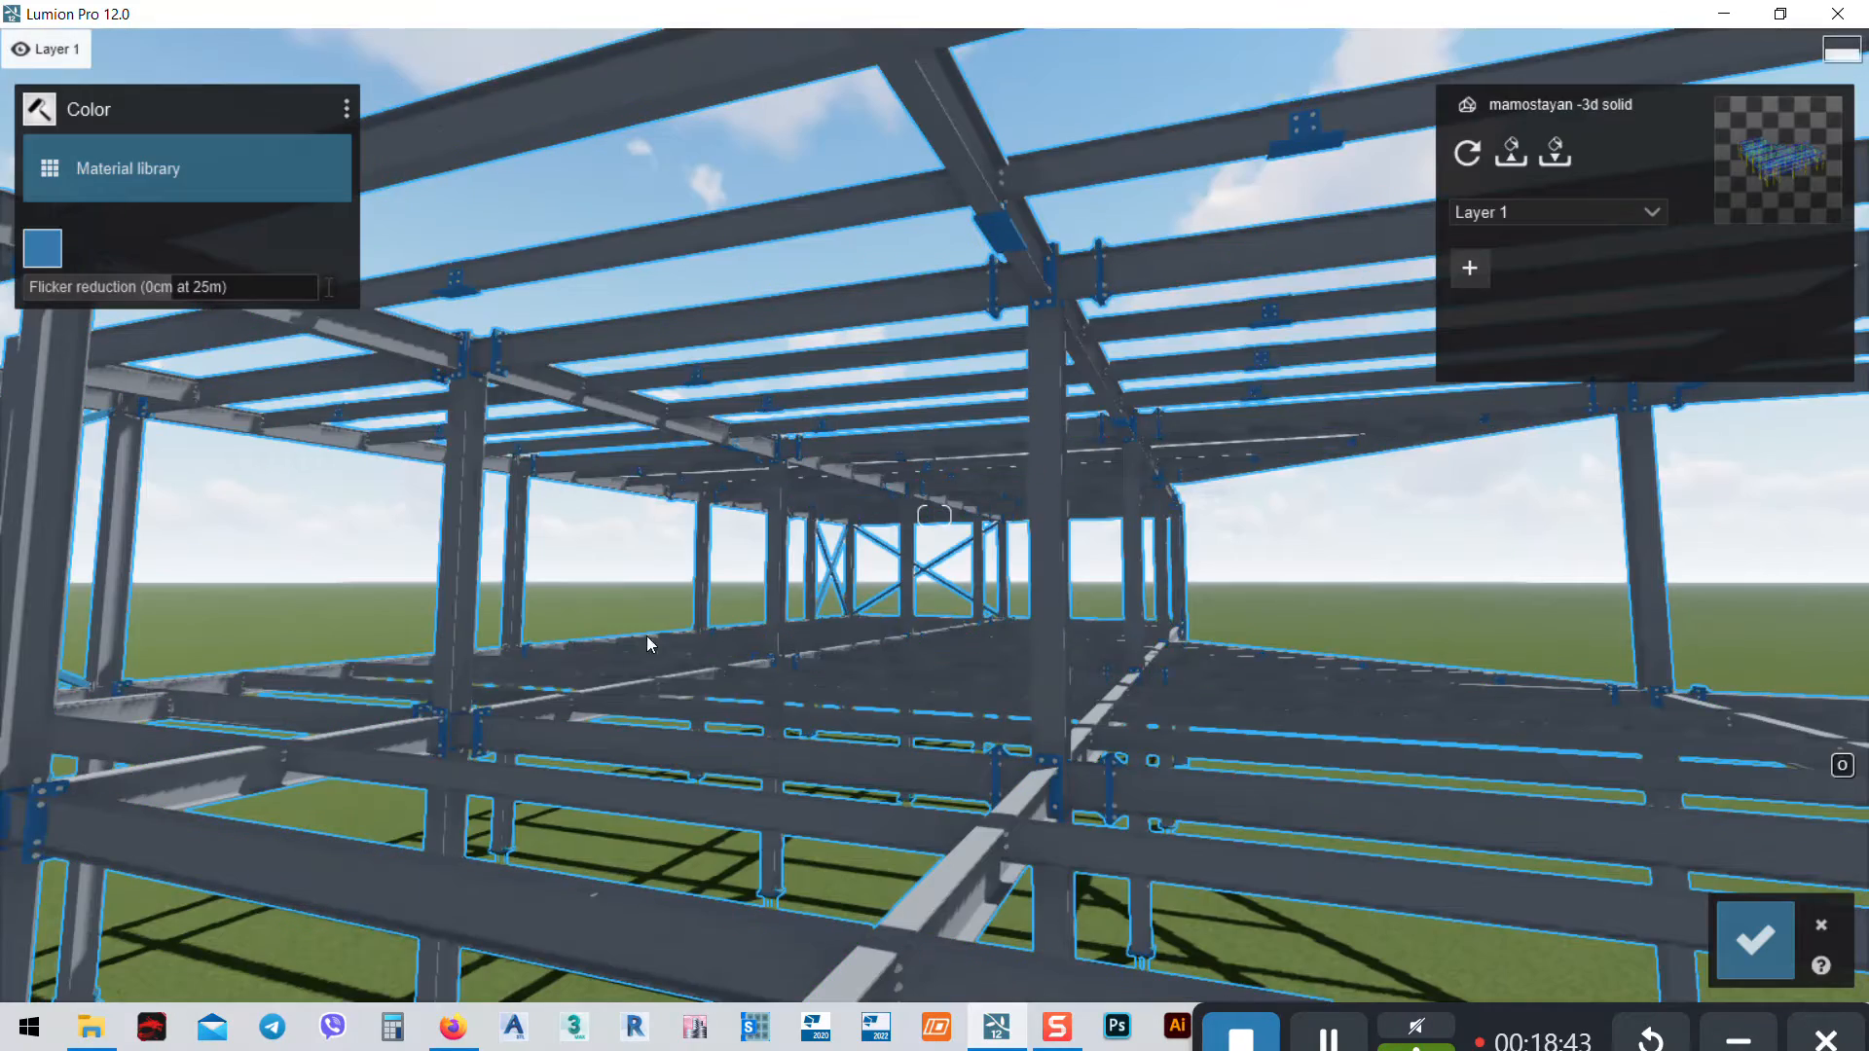
Paste the grey material onto the connection plates and the blue cross bracing, and leave the material editing of the model
left_click(469, 286)
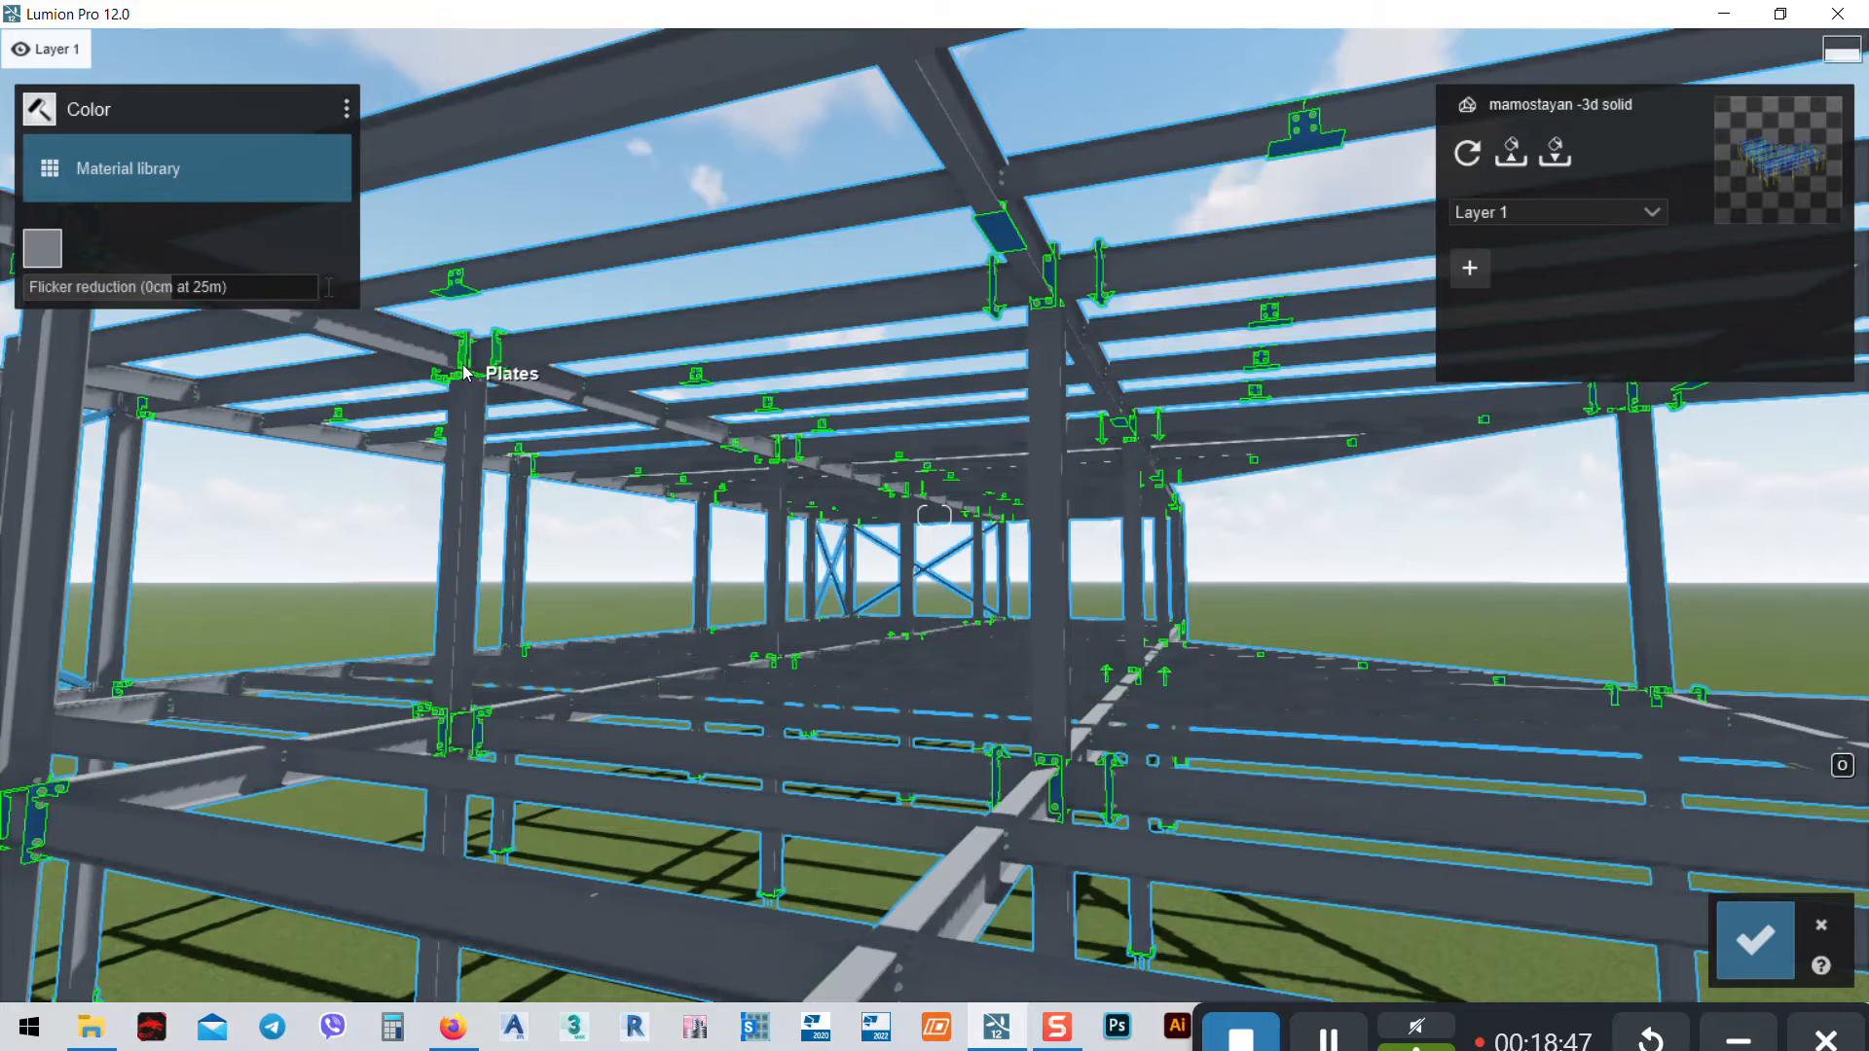
left_click(347, 108)
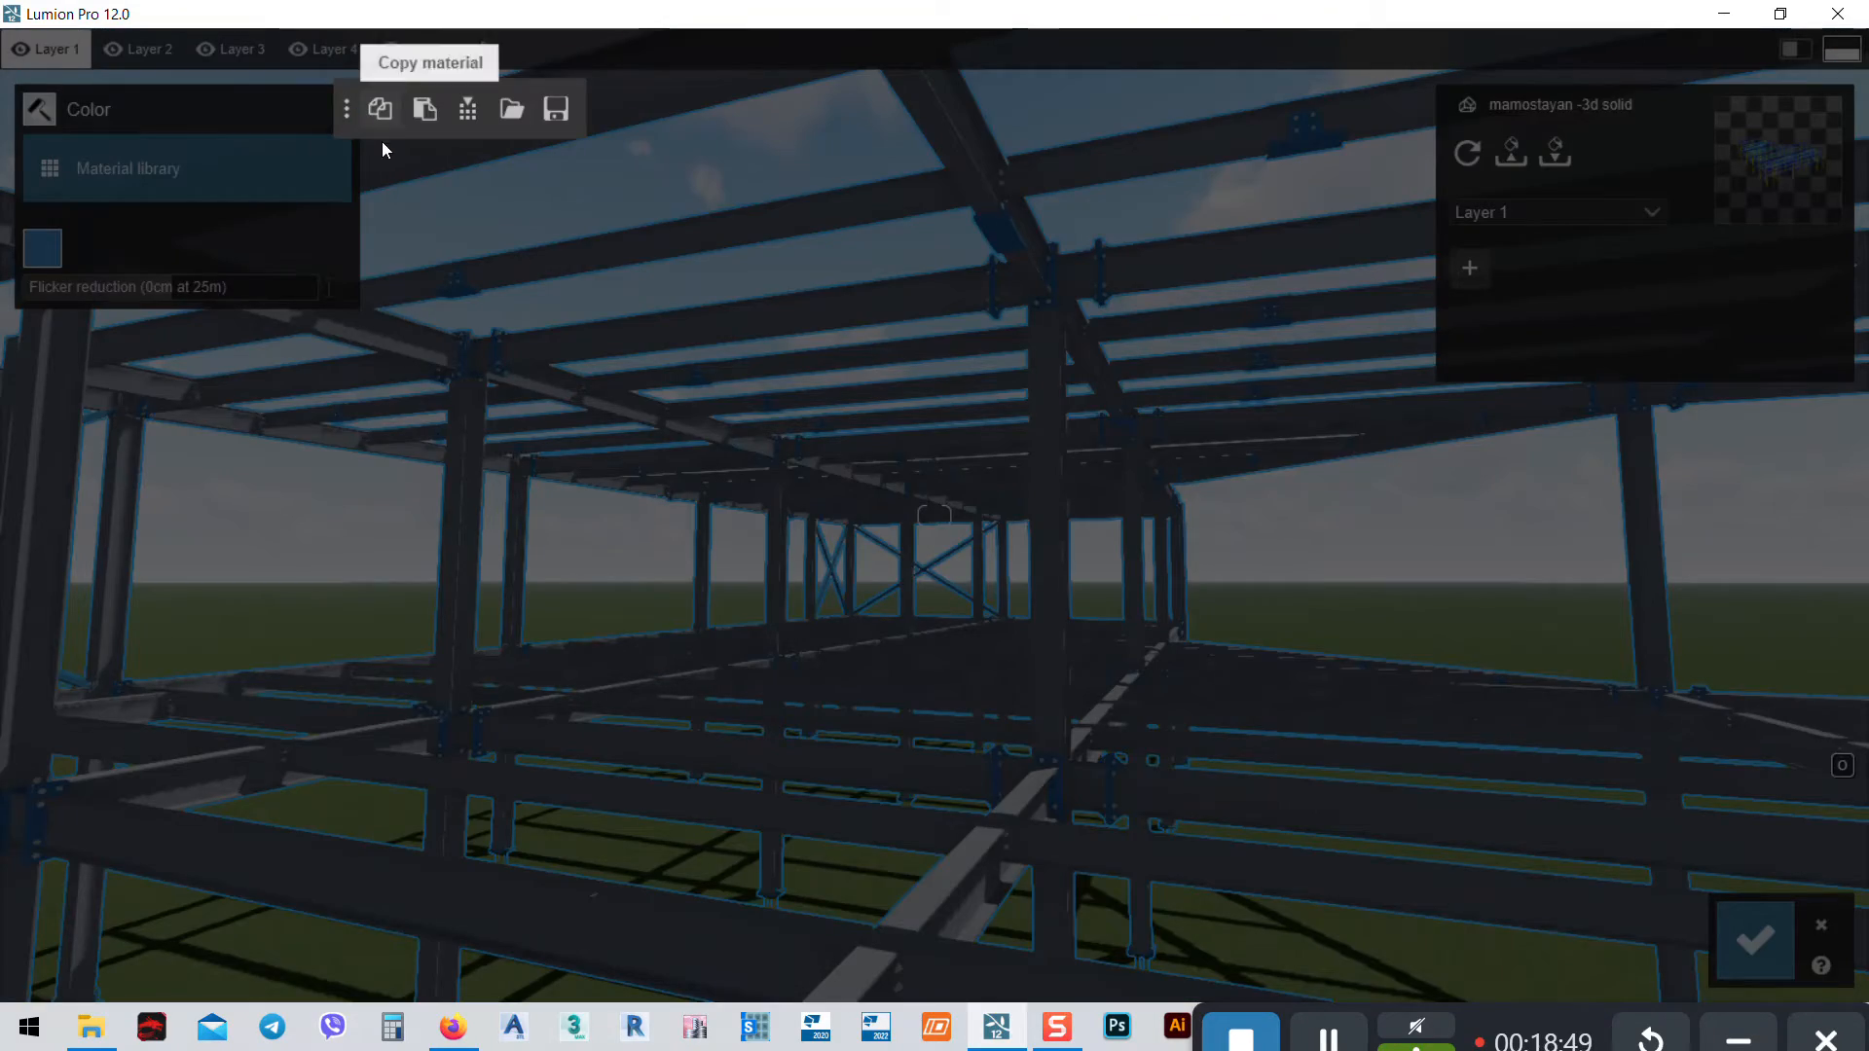
left_click(413, 118)
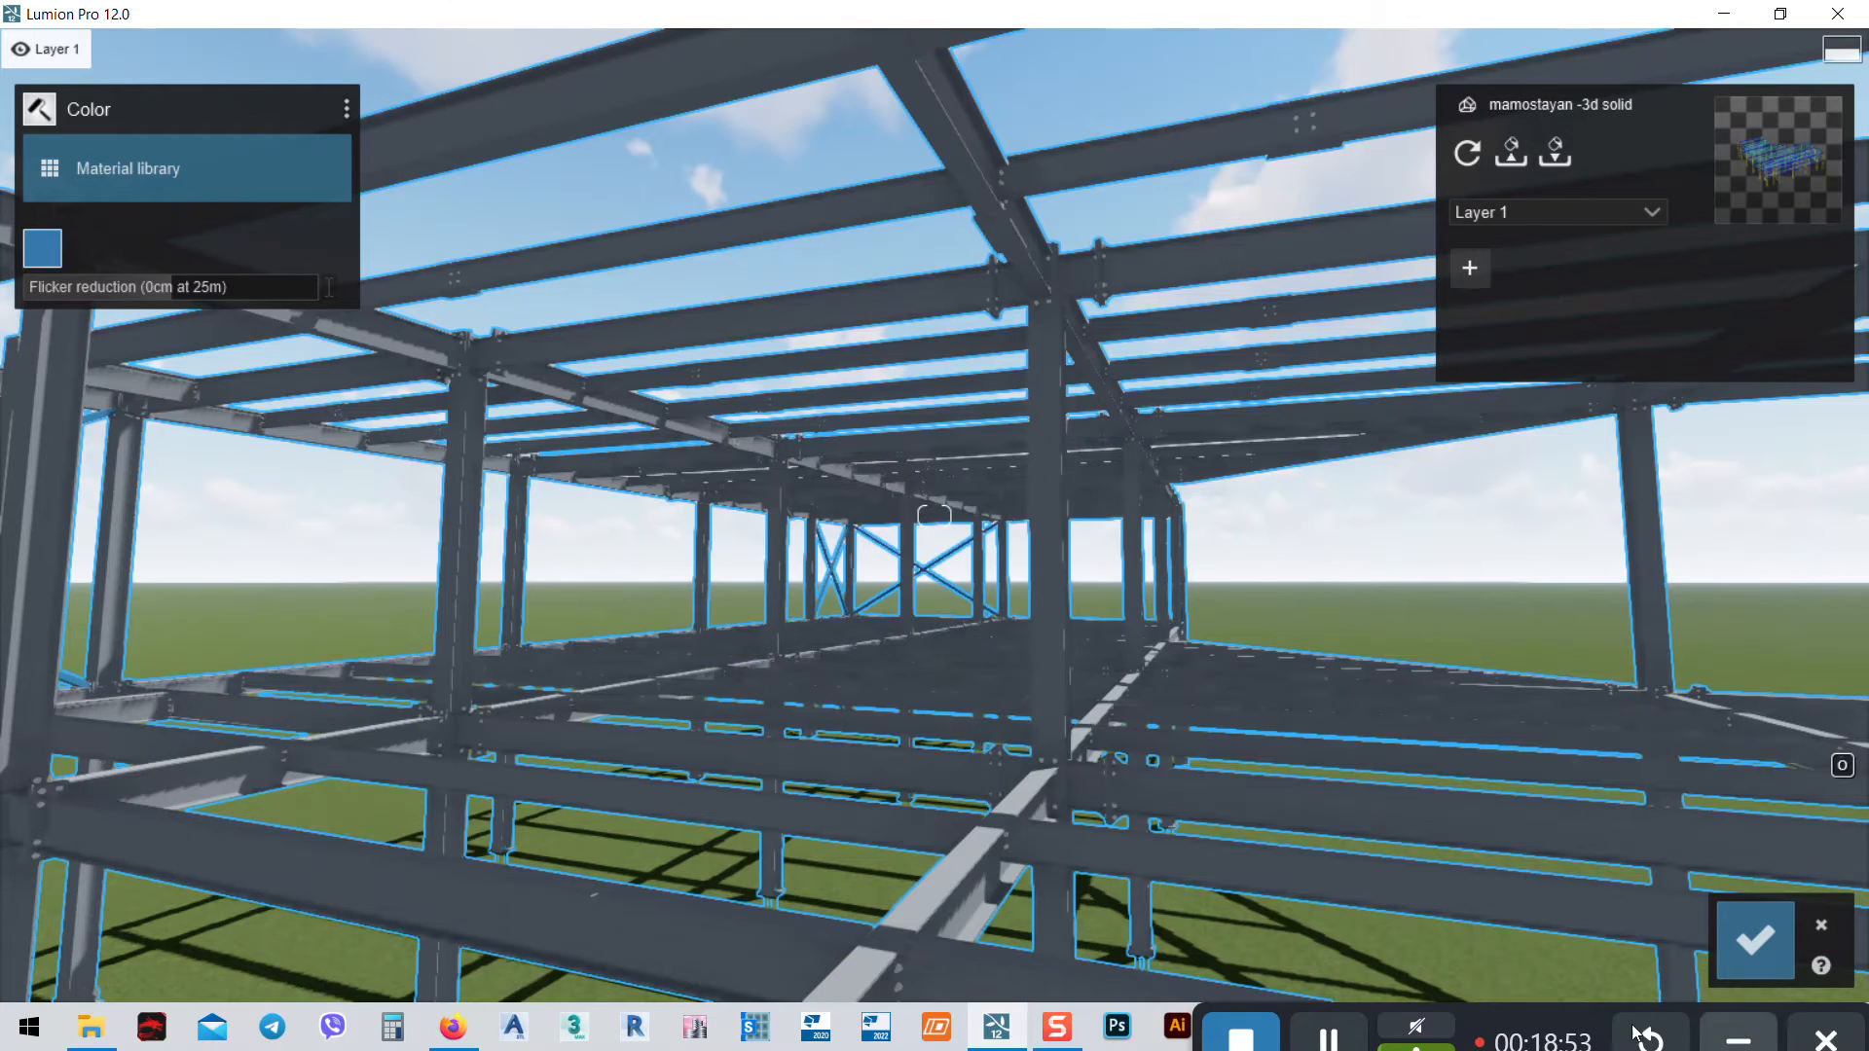
mouse_move(165, 73)
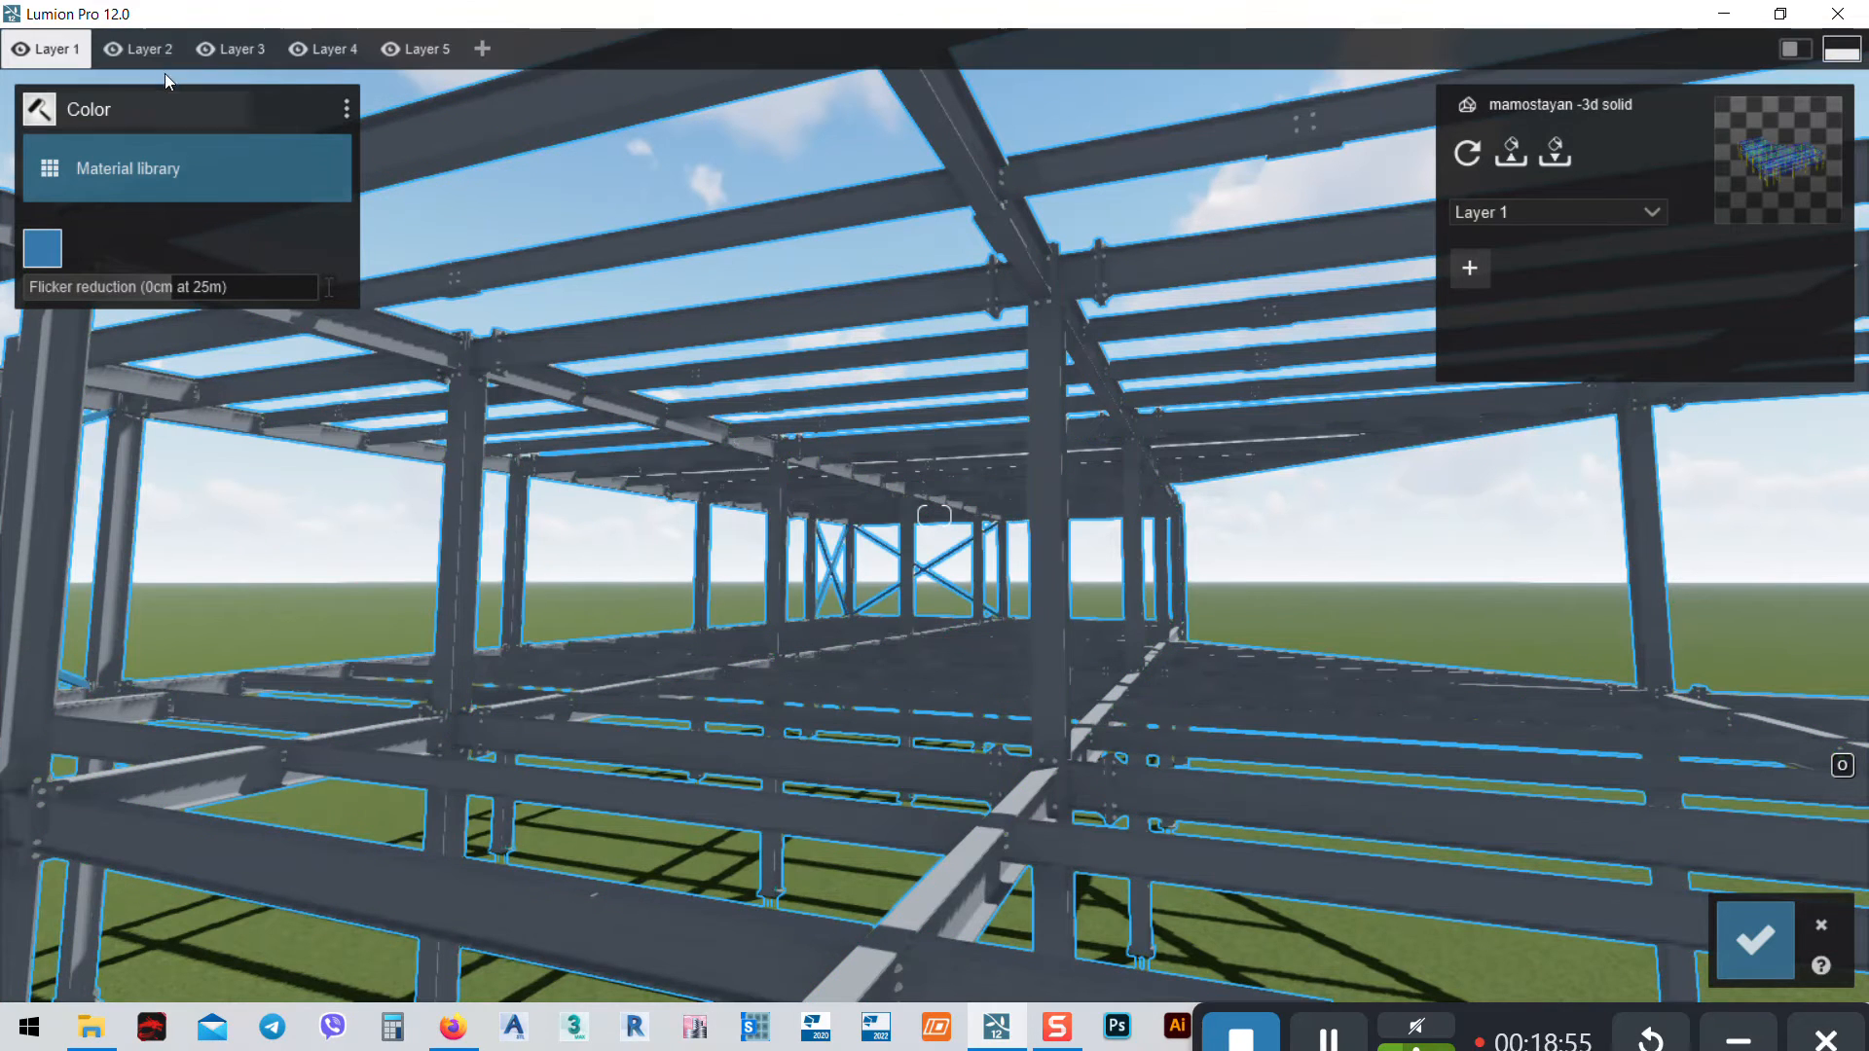
left_click(346, 109)
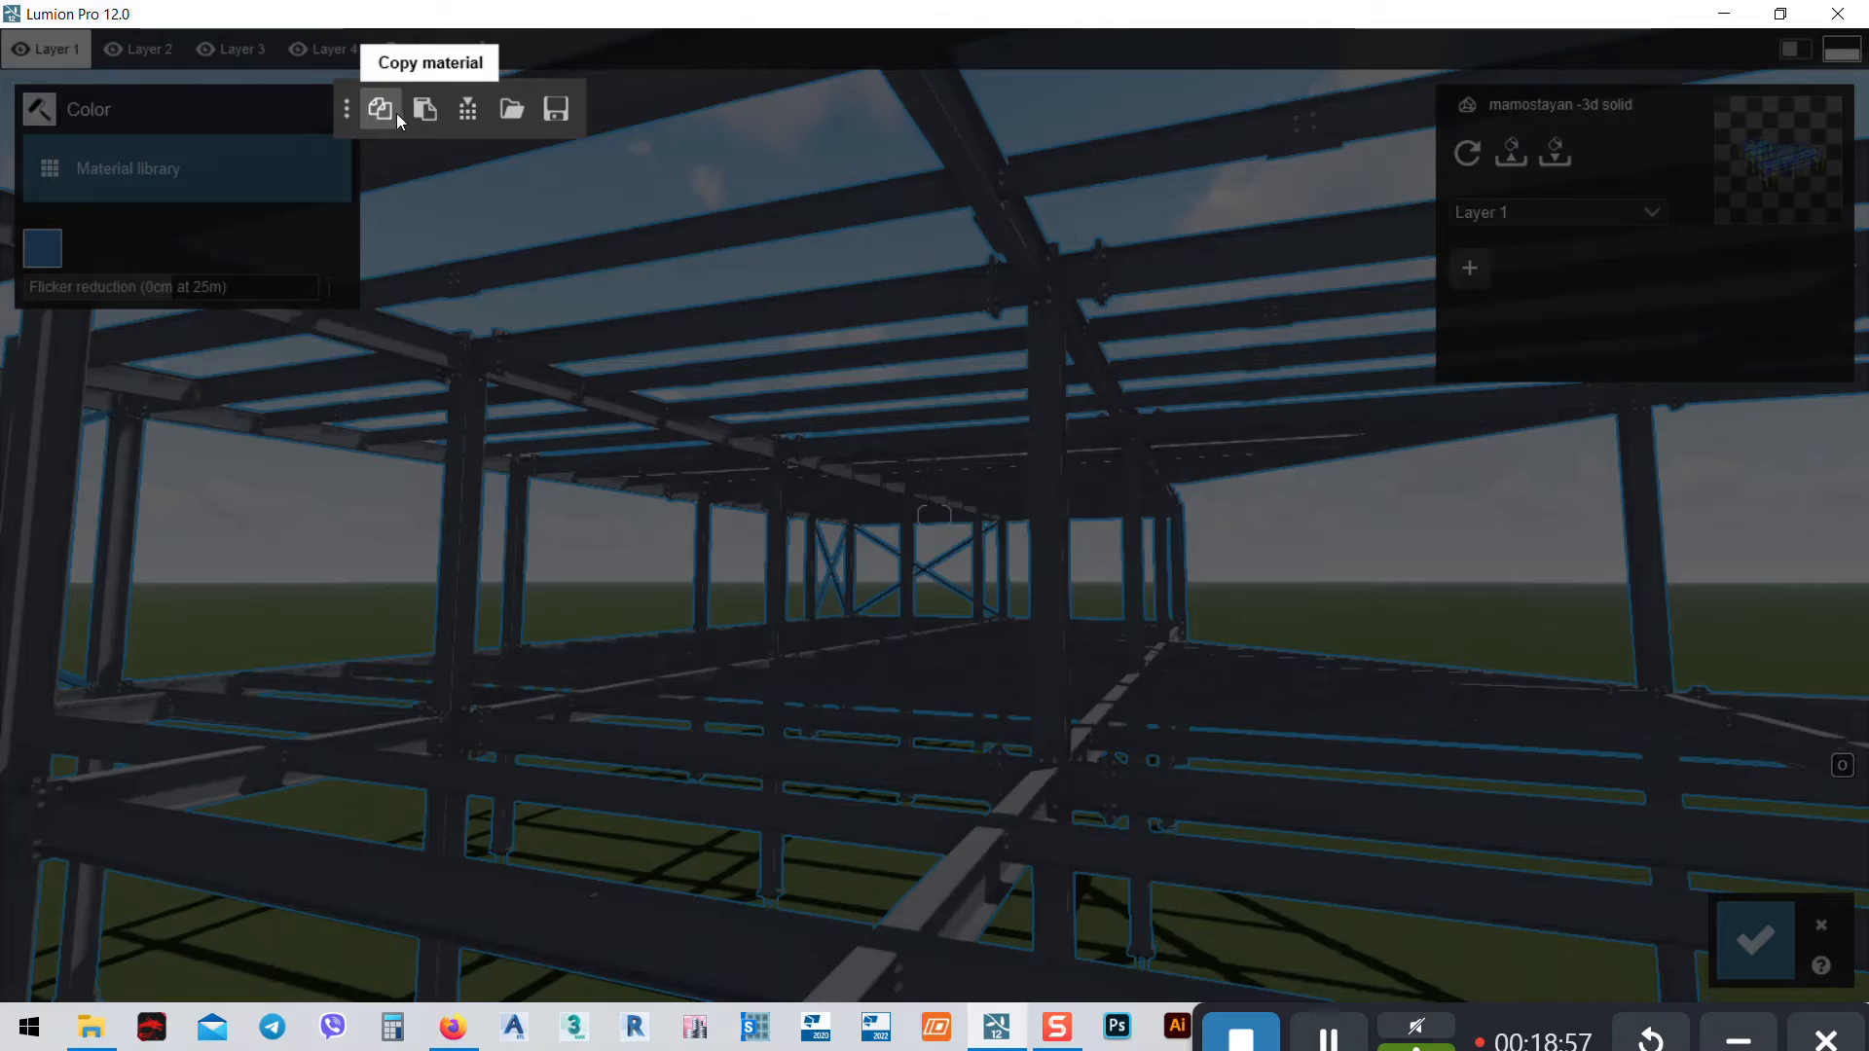
left_click(421, 111)
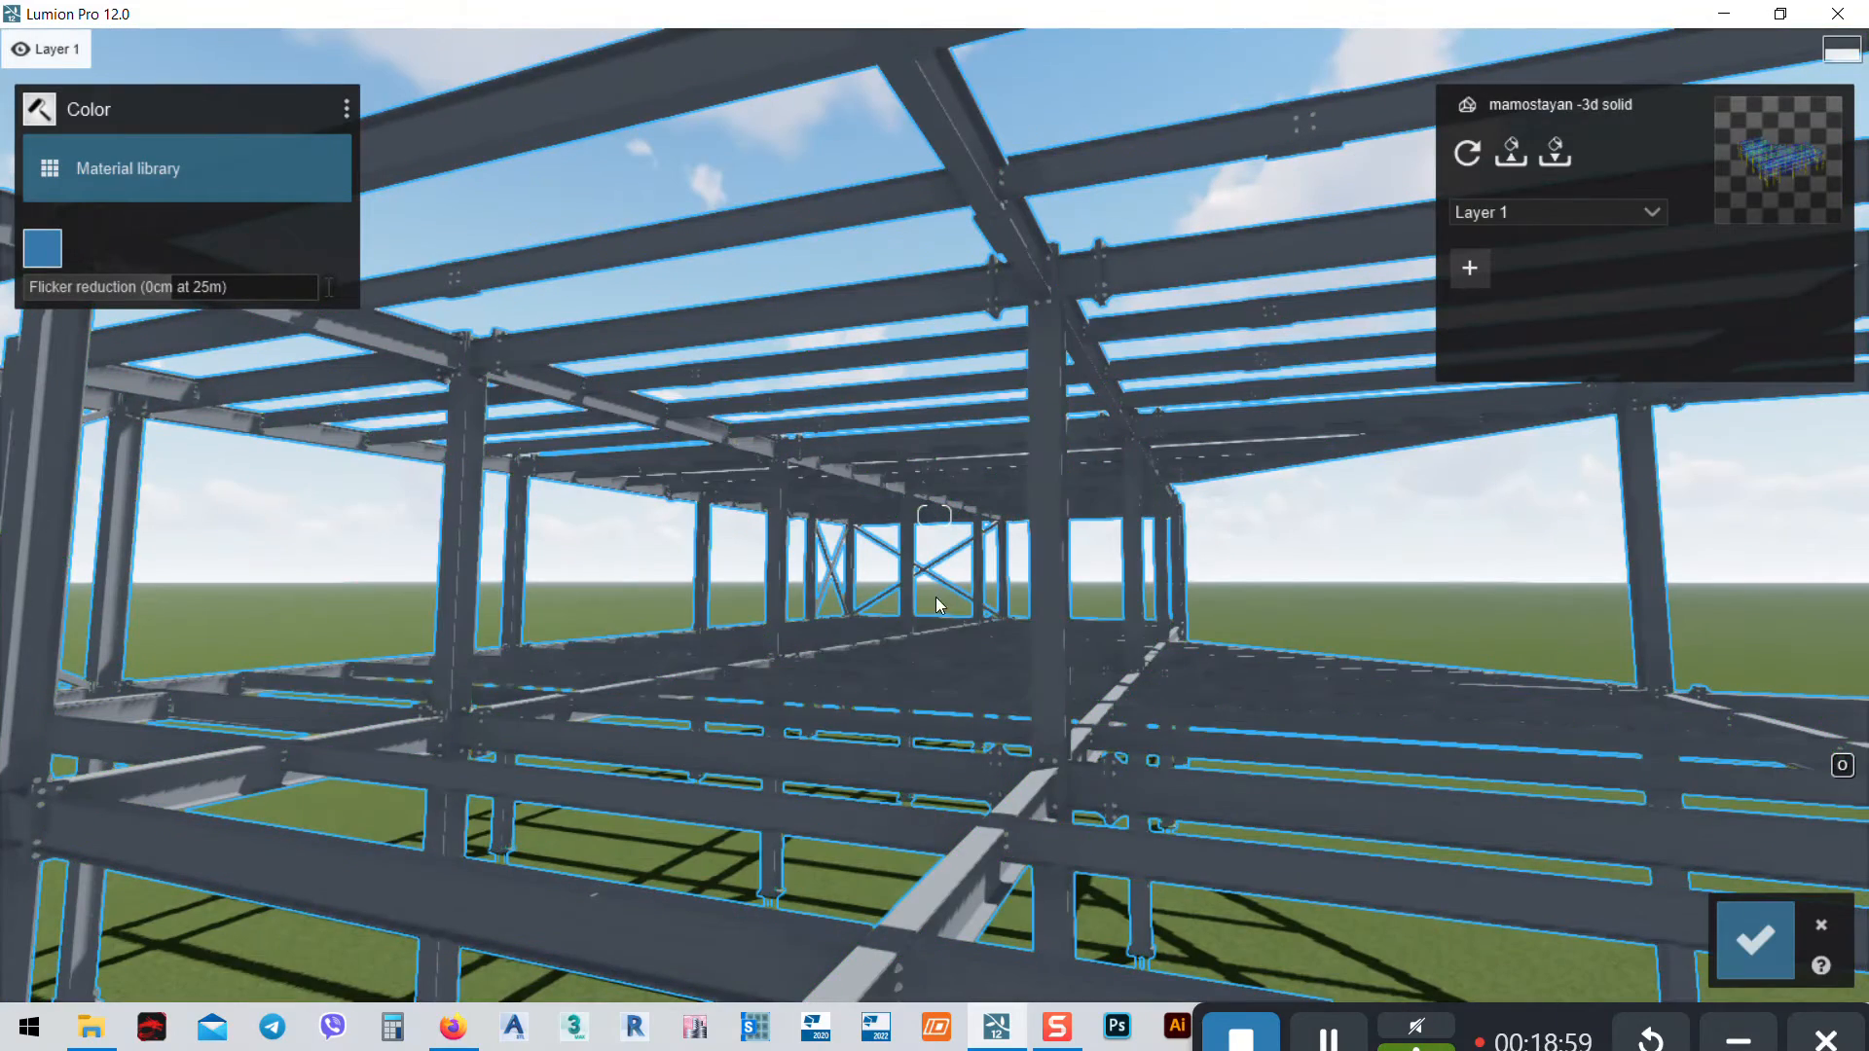
left_click(1821, 925)
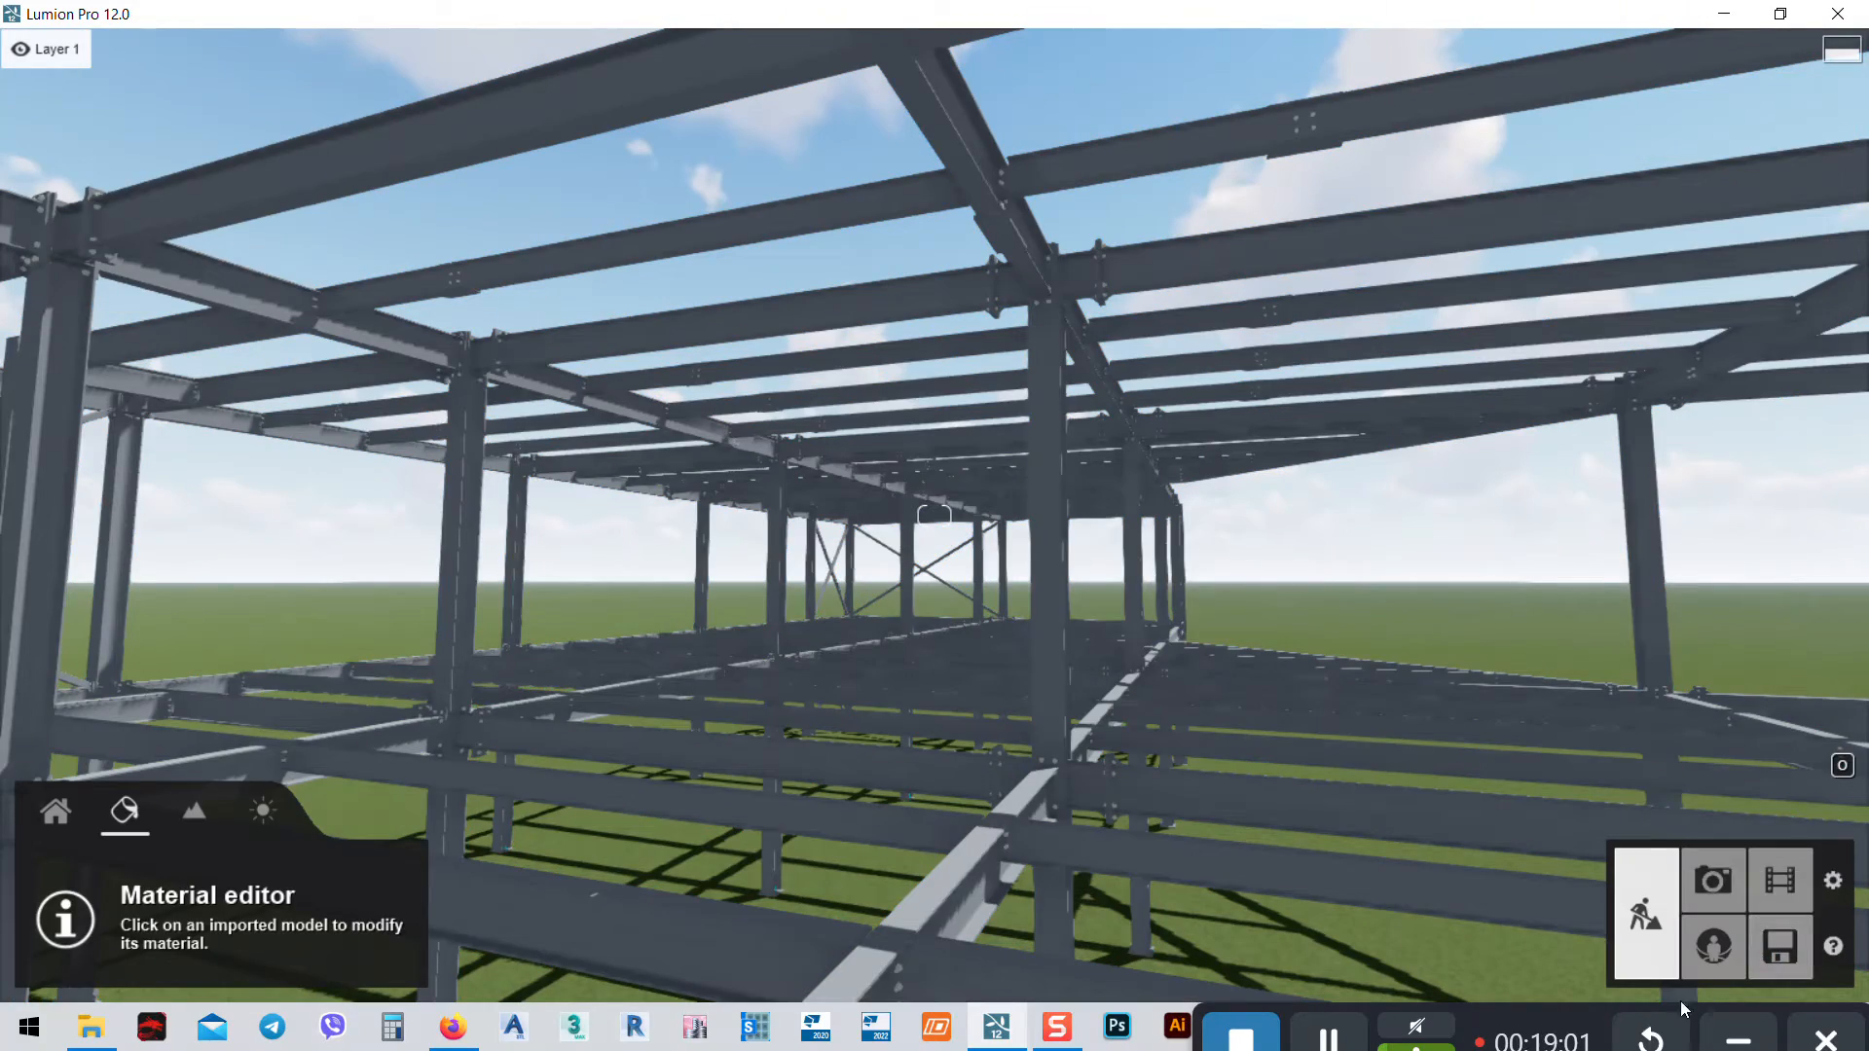
Start recording a movie clip in slot 1 and store a high aerial view of the whole structure as its first camera keyframe
left_click(1808, 883)
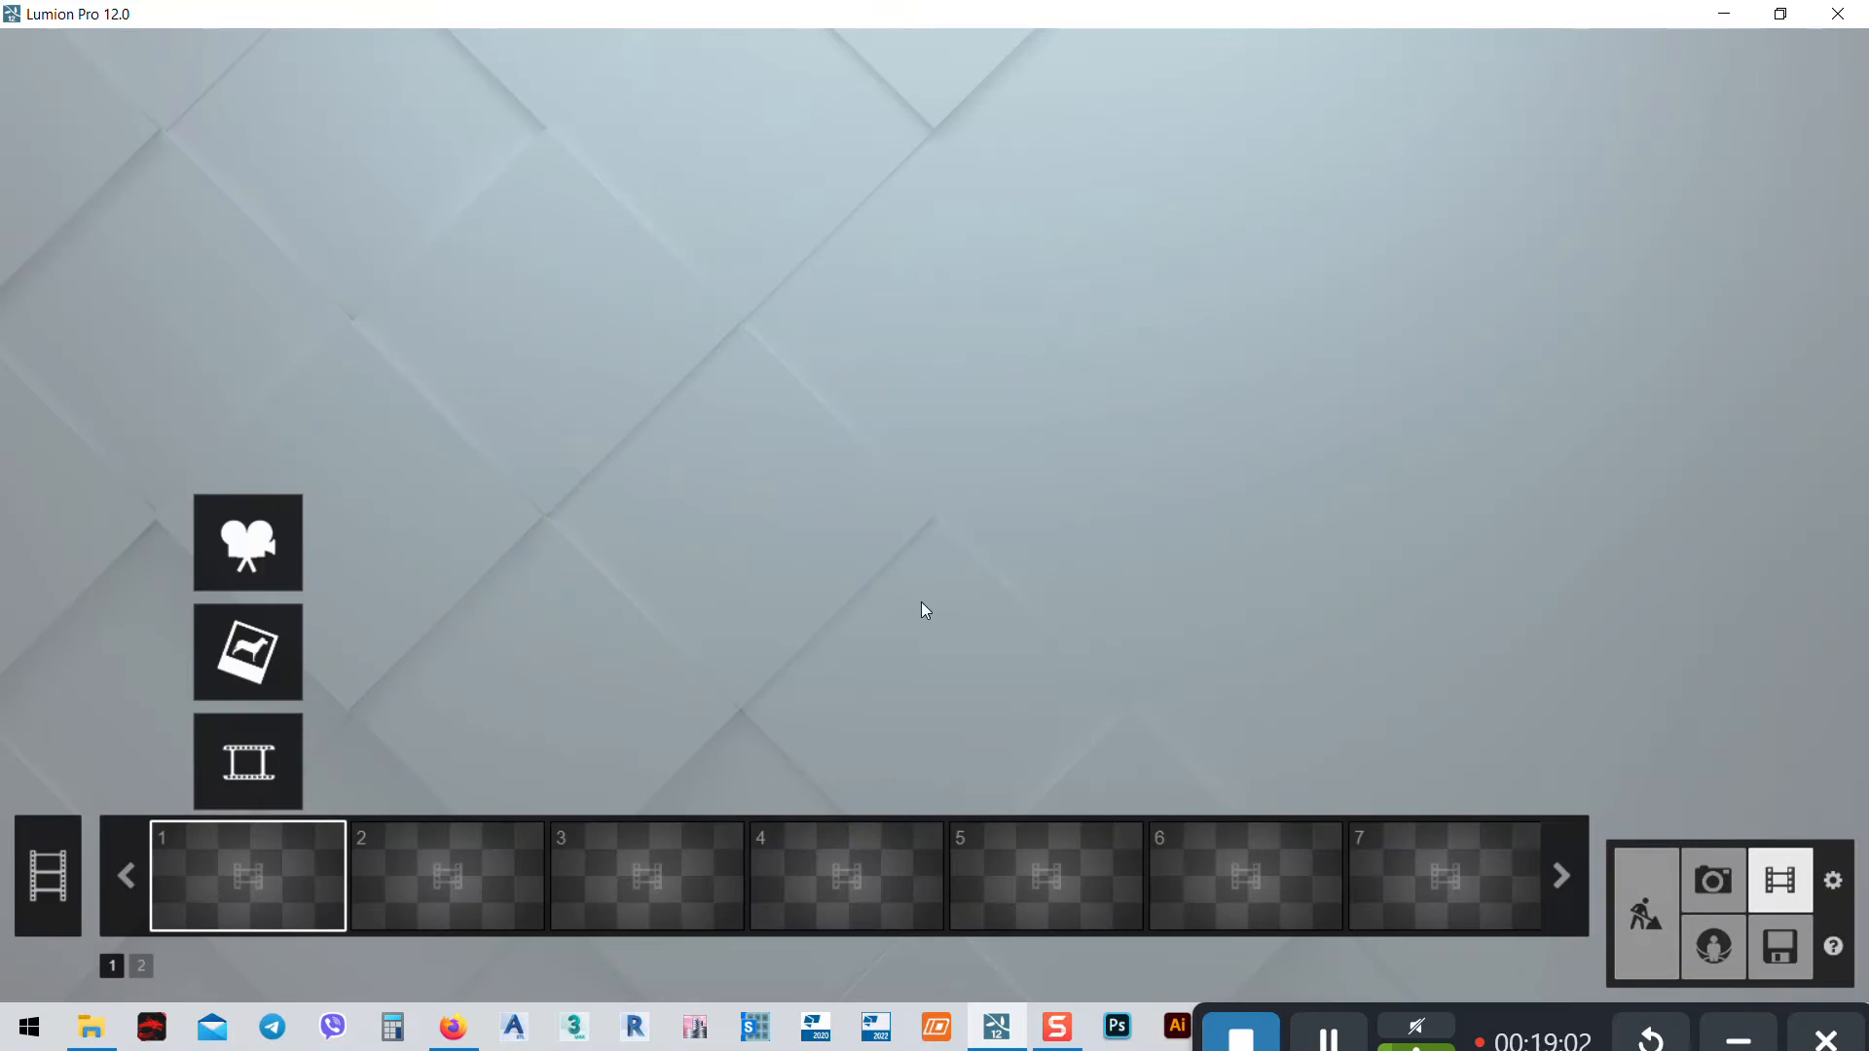
left_click(247, 546)
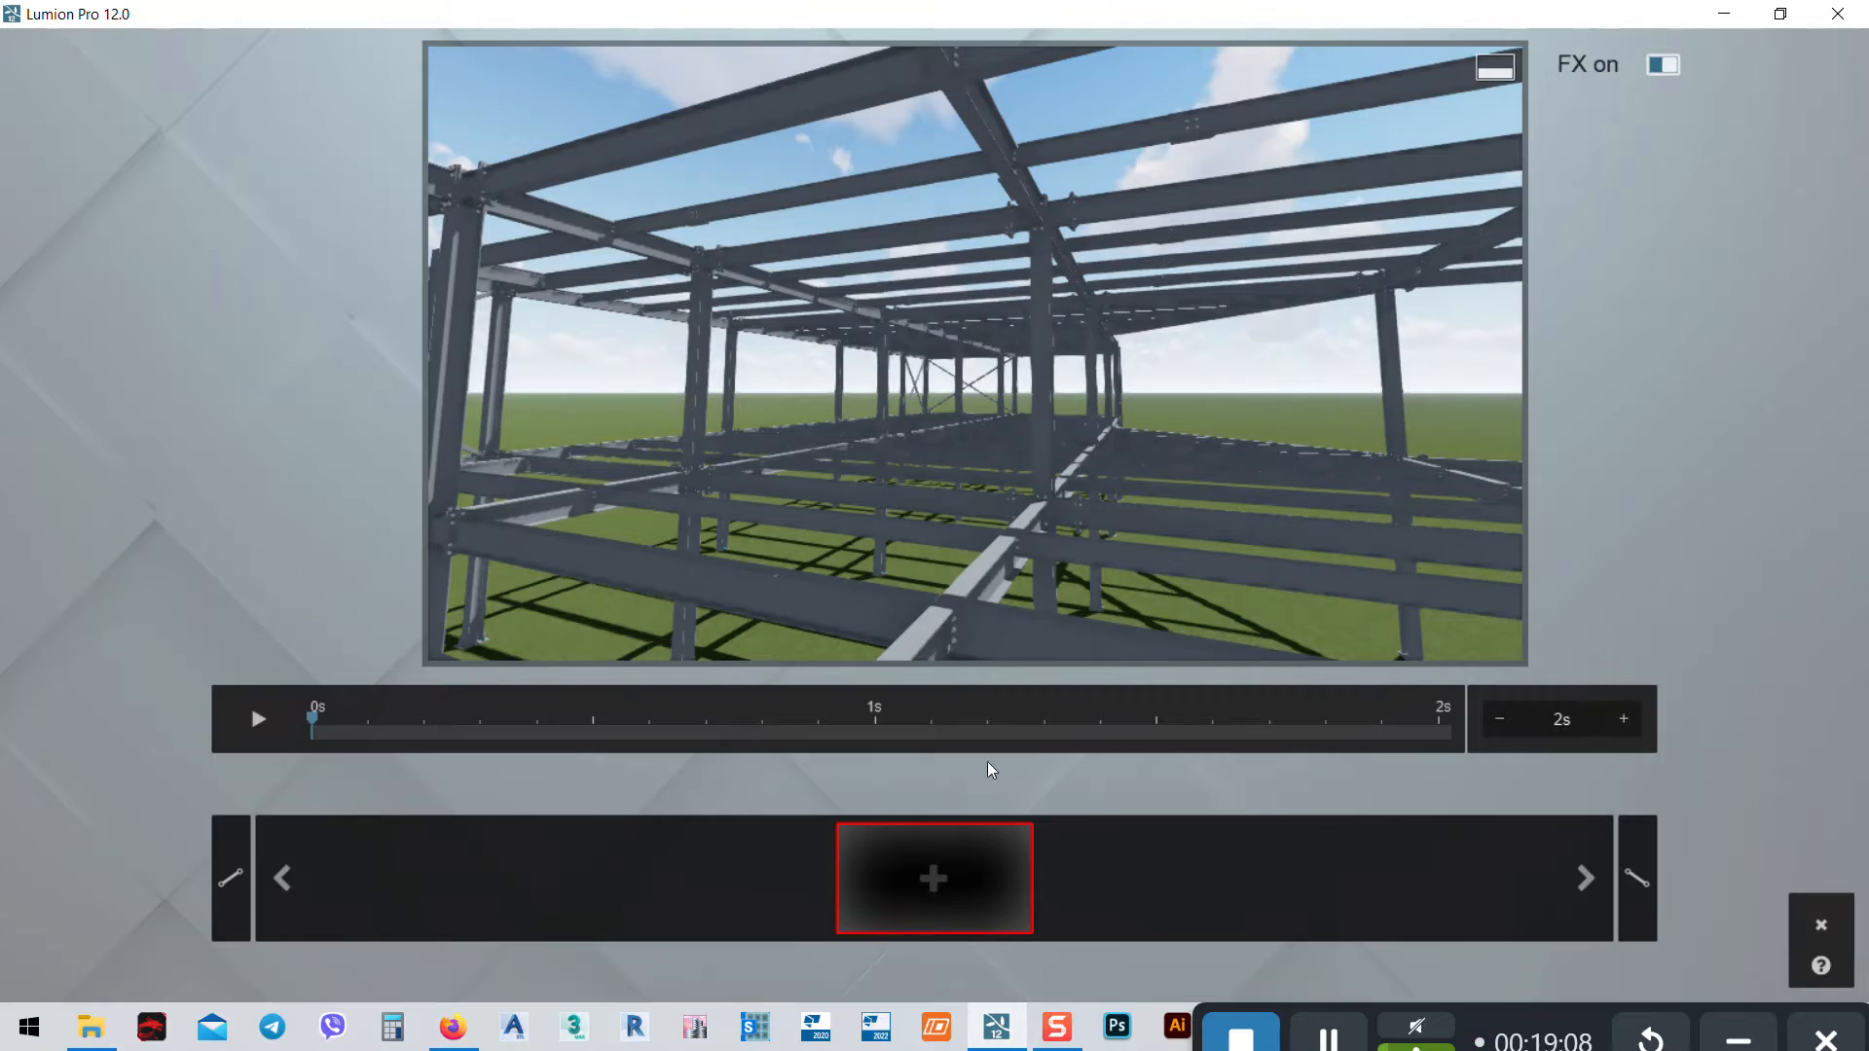
mouse_move(900, 492)
right_click_drag(900, 492, 573, 543)
key("s")
key("q")
key("w")
key("s")
key("s")
key("s")
key("w")
key("d")
key("e")
key("e")
key("q")
right_click_drag(572, 543, 559, 610)
key("d")
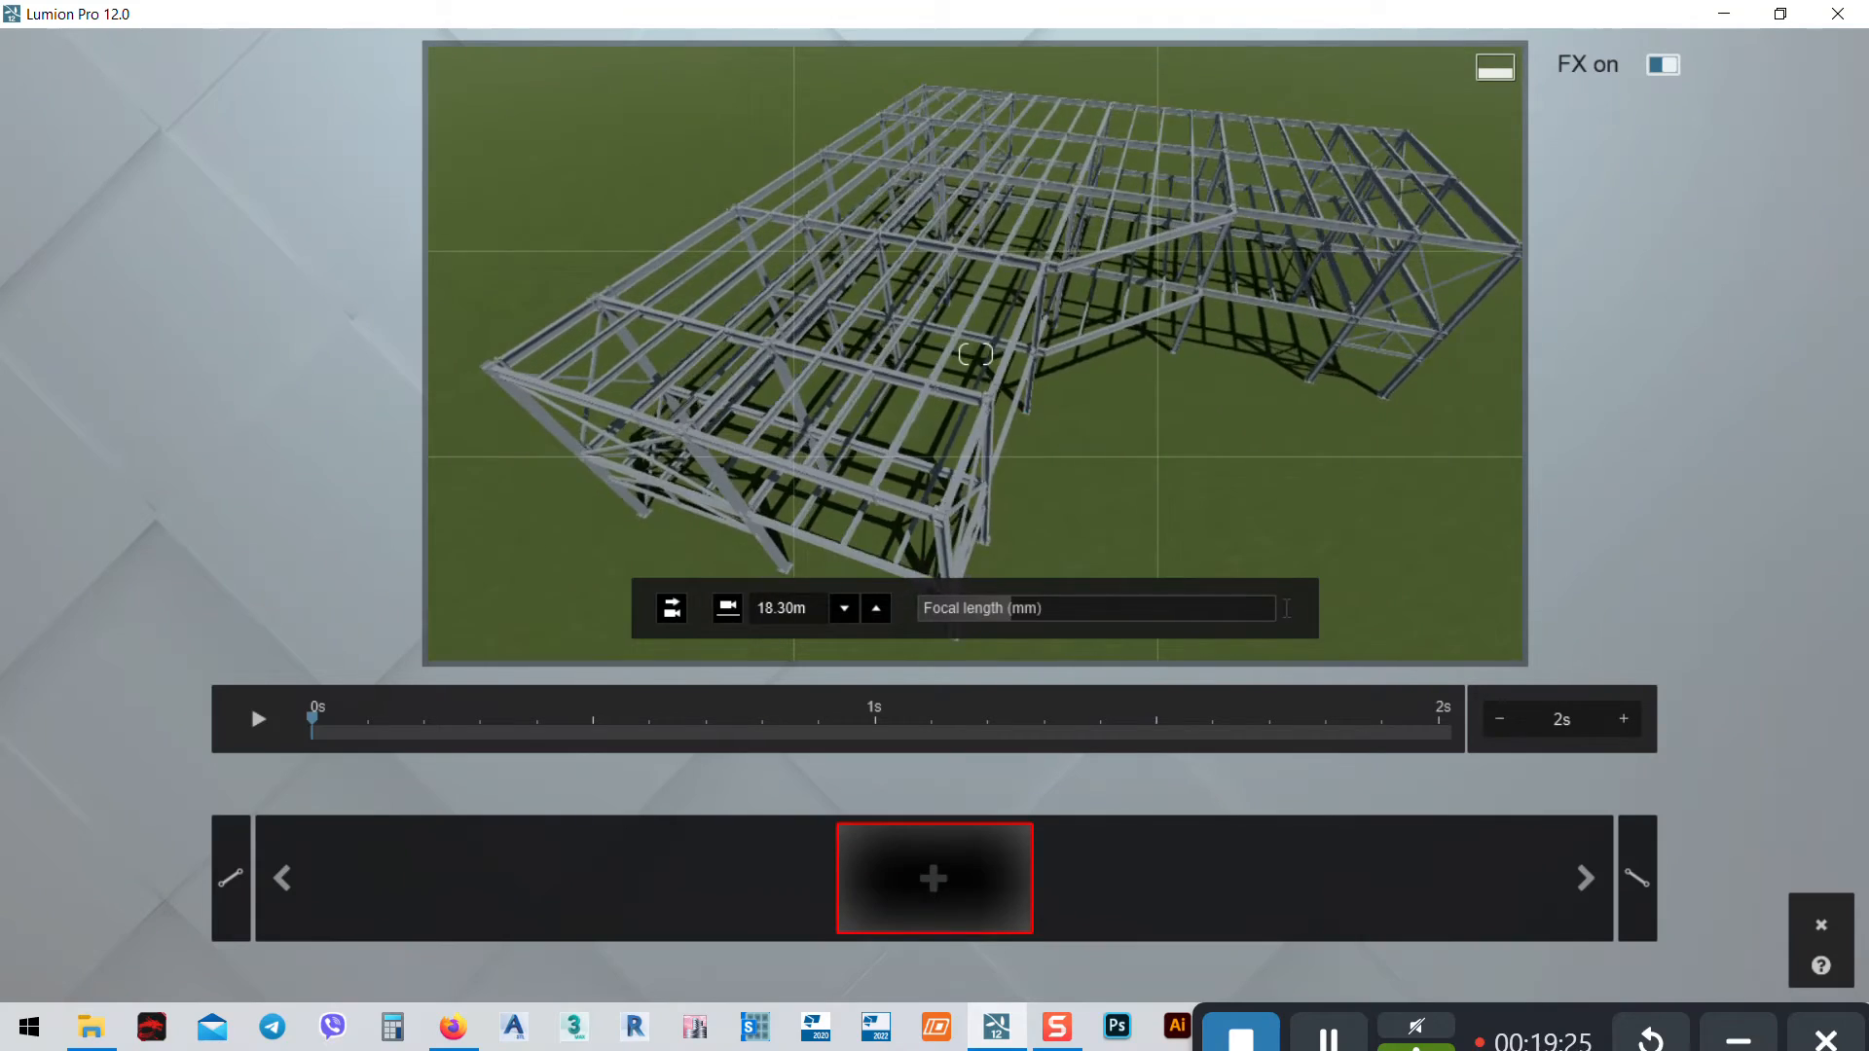
key("s")
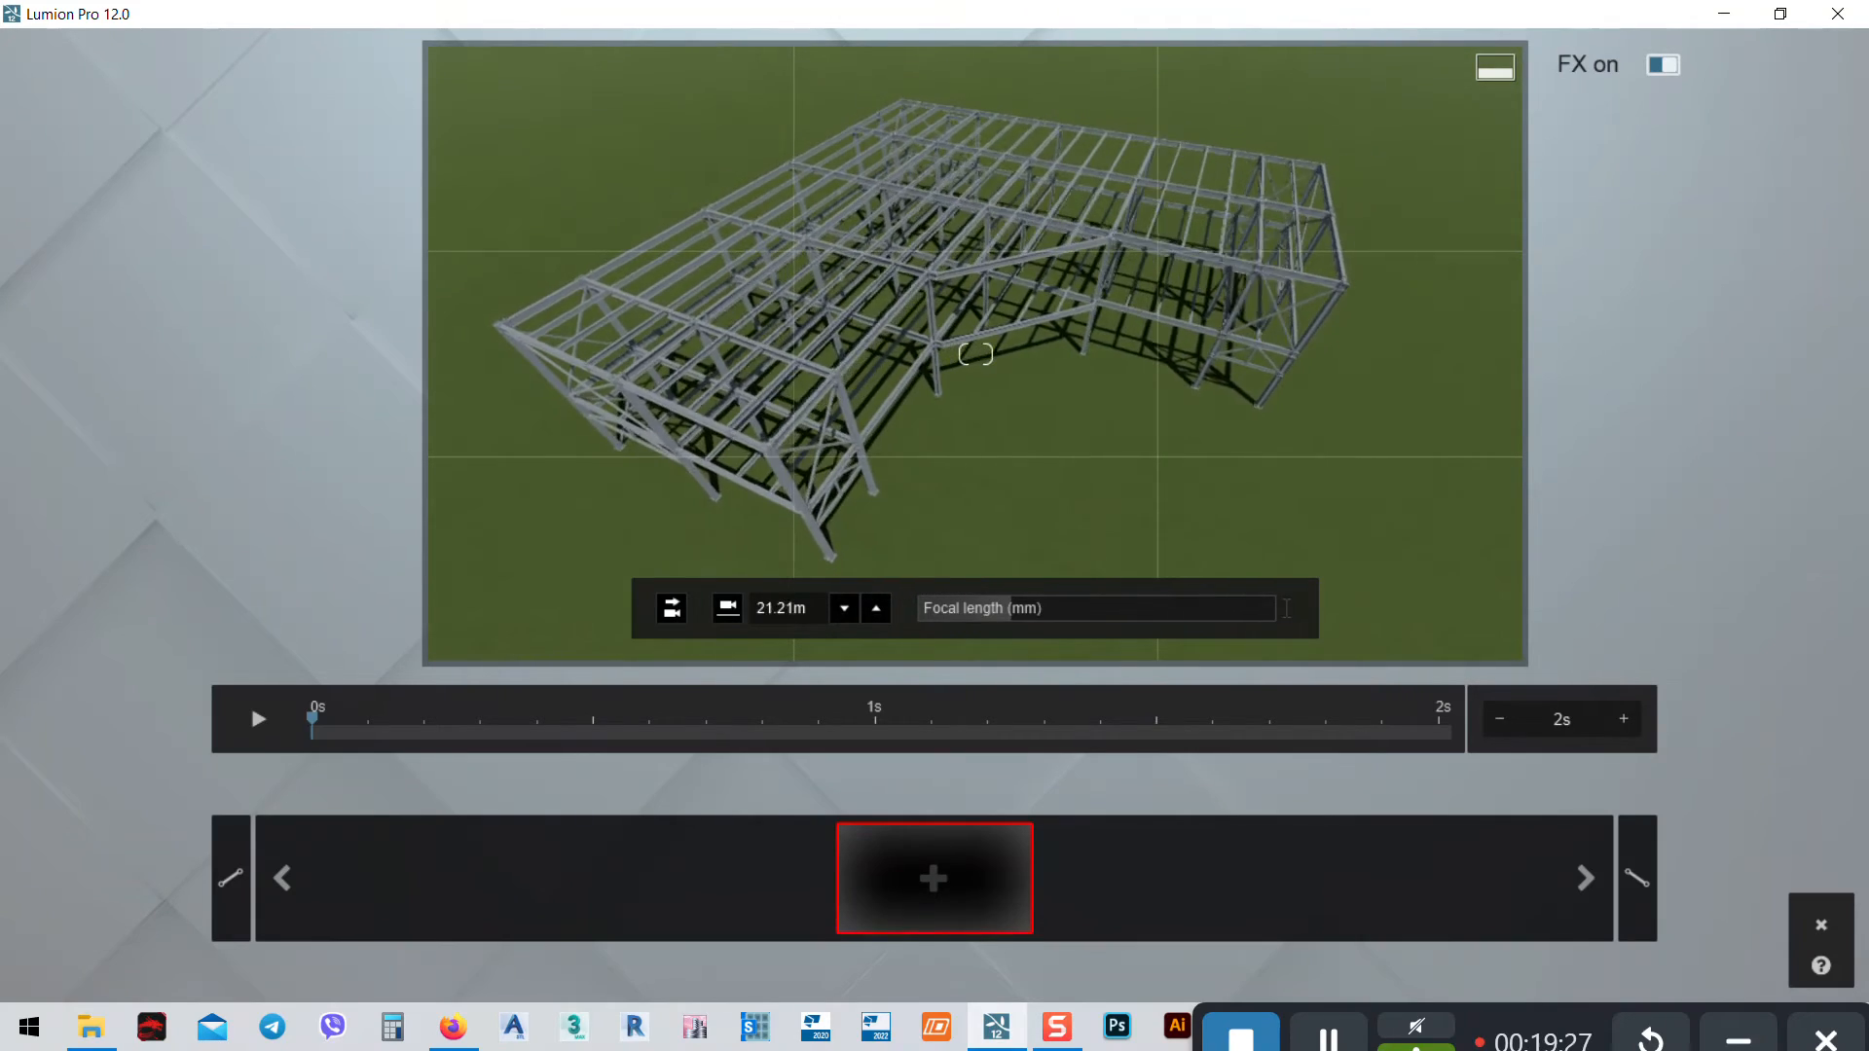
left_click(937, 881)
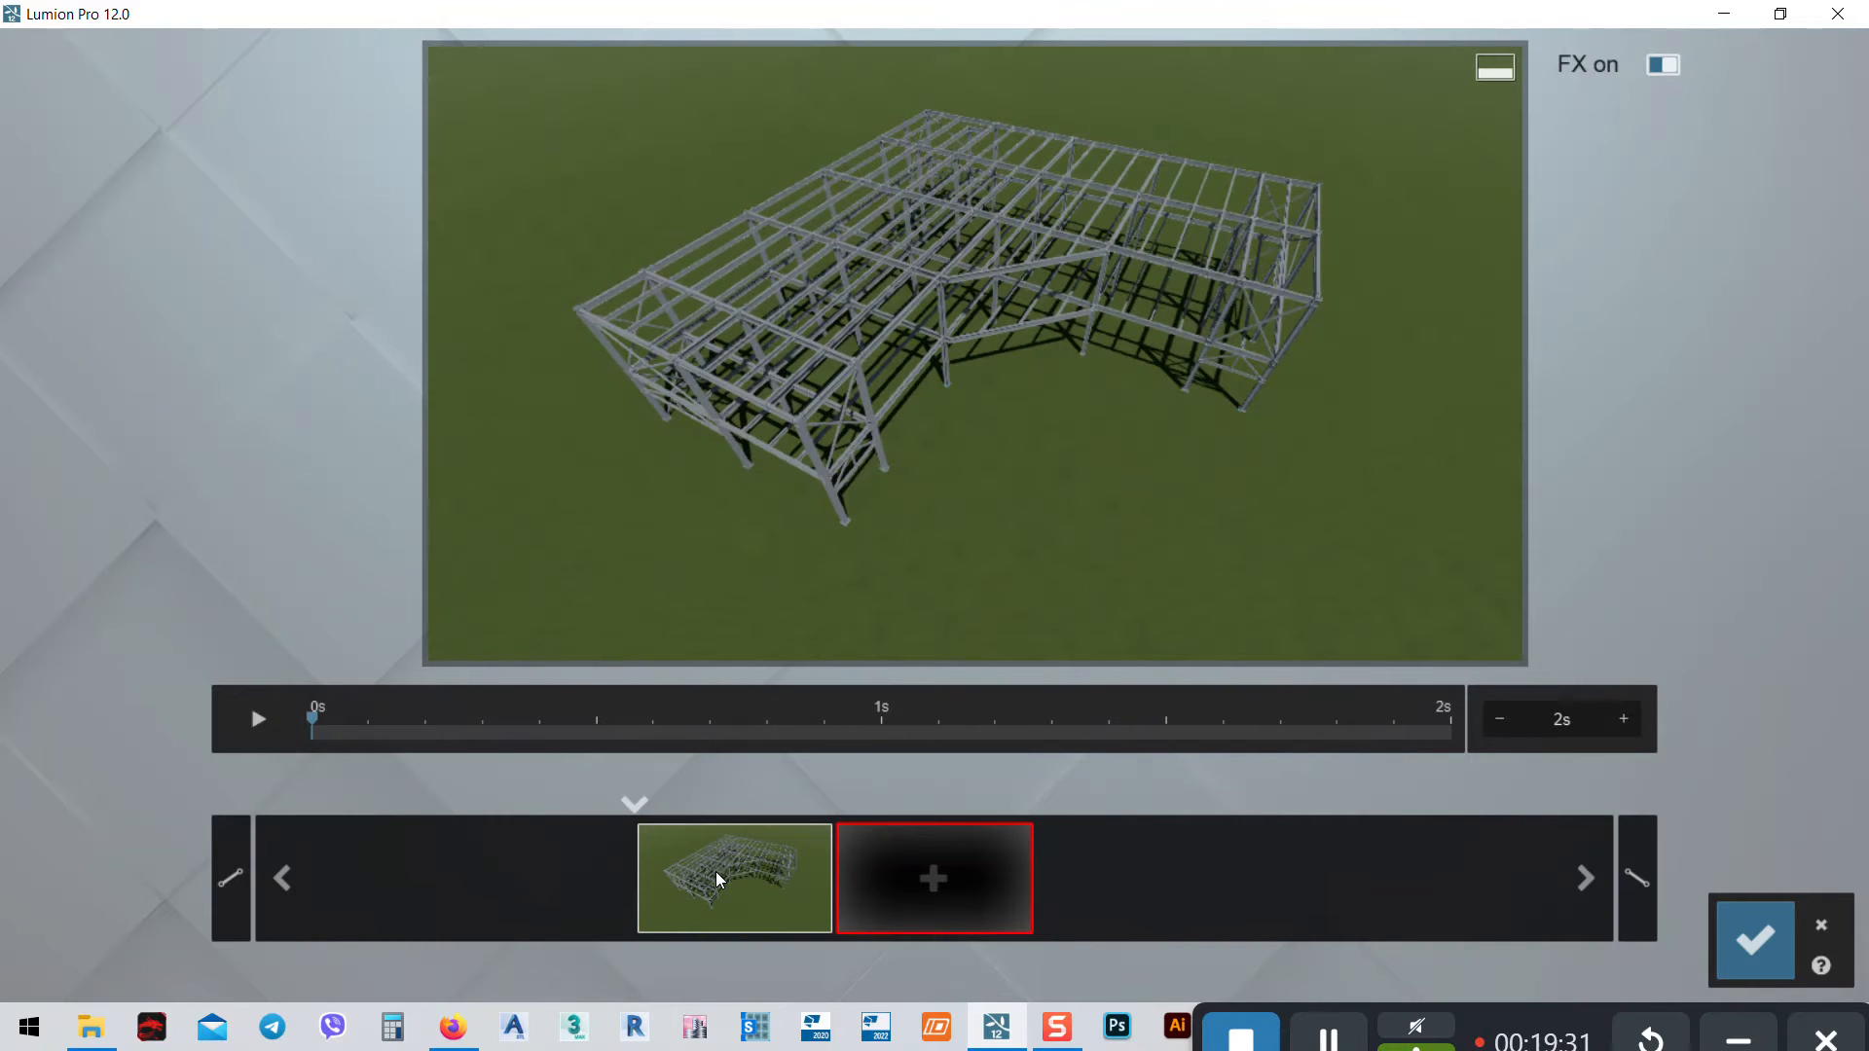
Store a lower, closer view across the roof with the horizon in frame as the clip's second camera keyframe
right_click_drag(878, 475, 804, 438)
key("w")
key("w")
key("s")
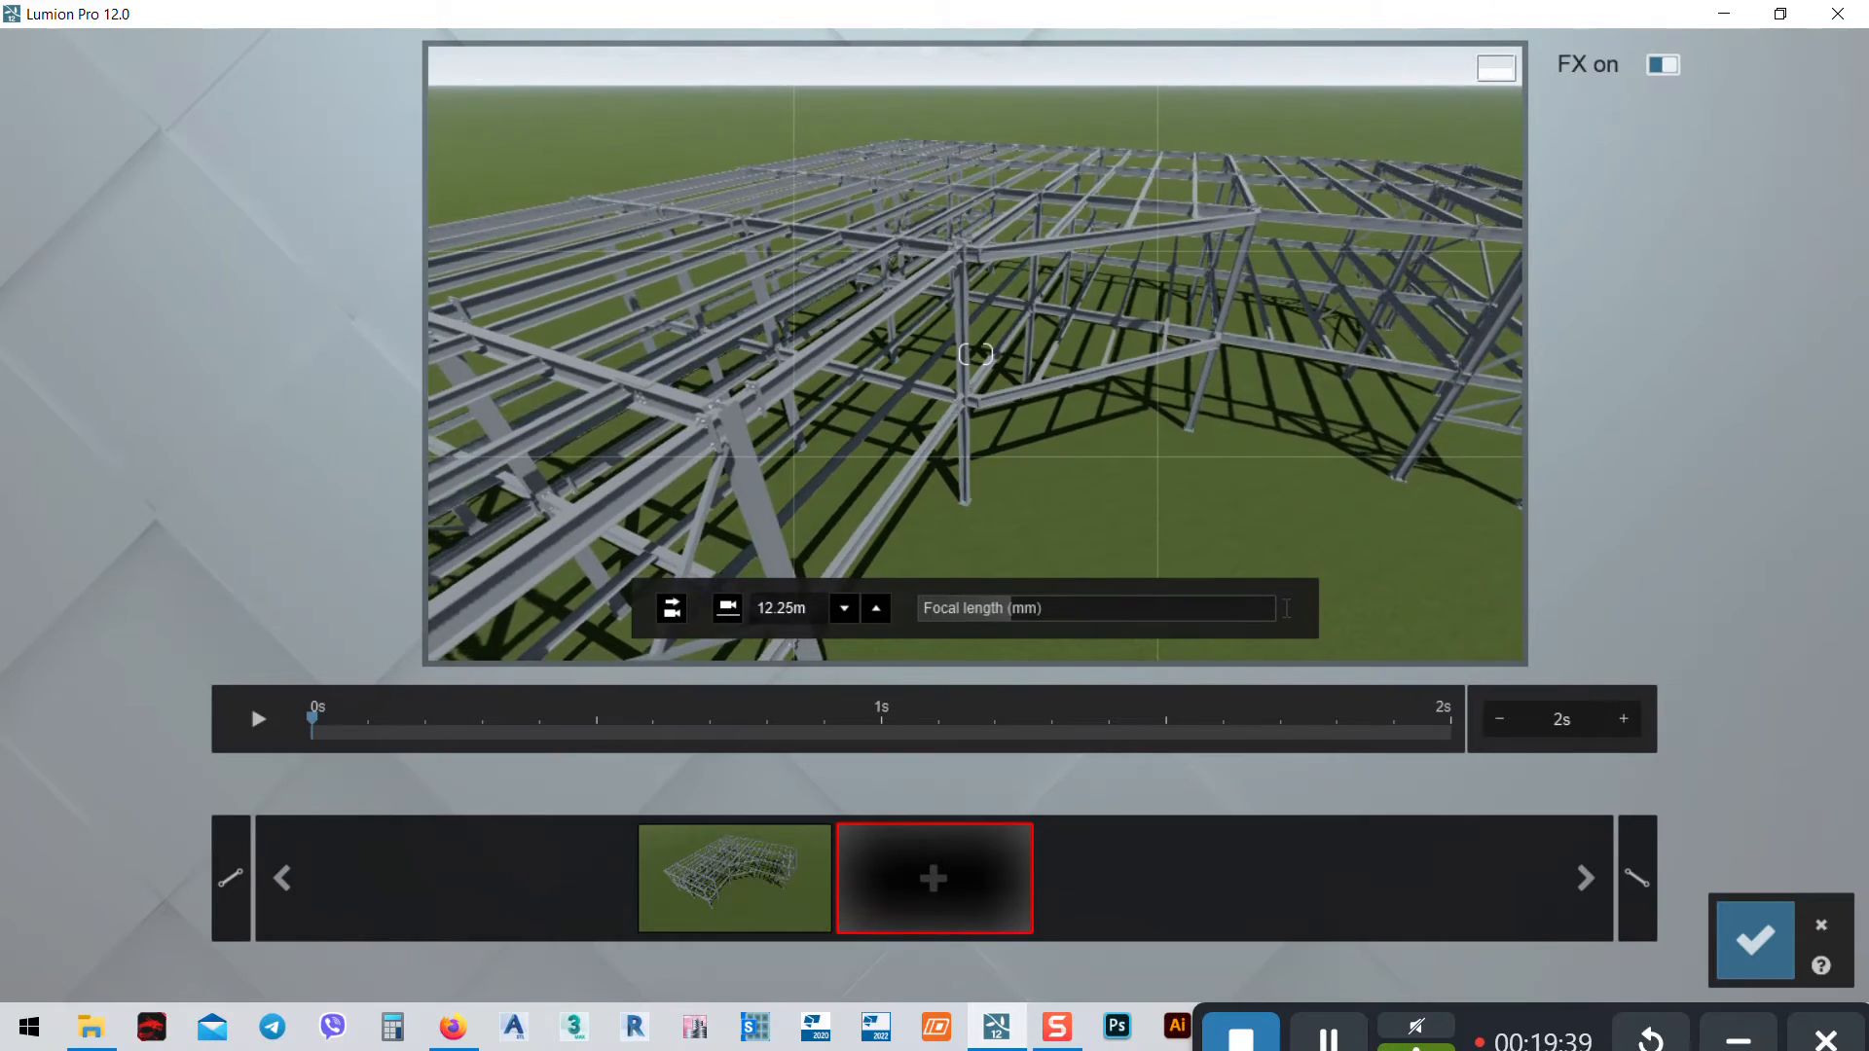
key("a")
right_click_drag(857, 473, 877, 475)
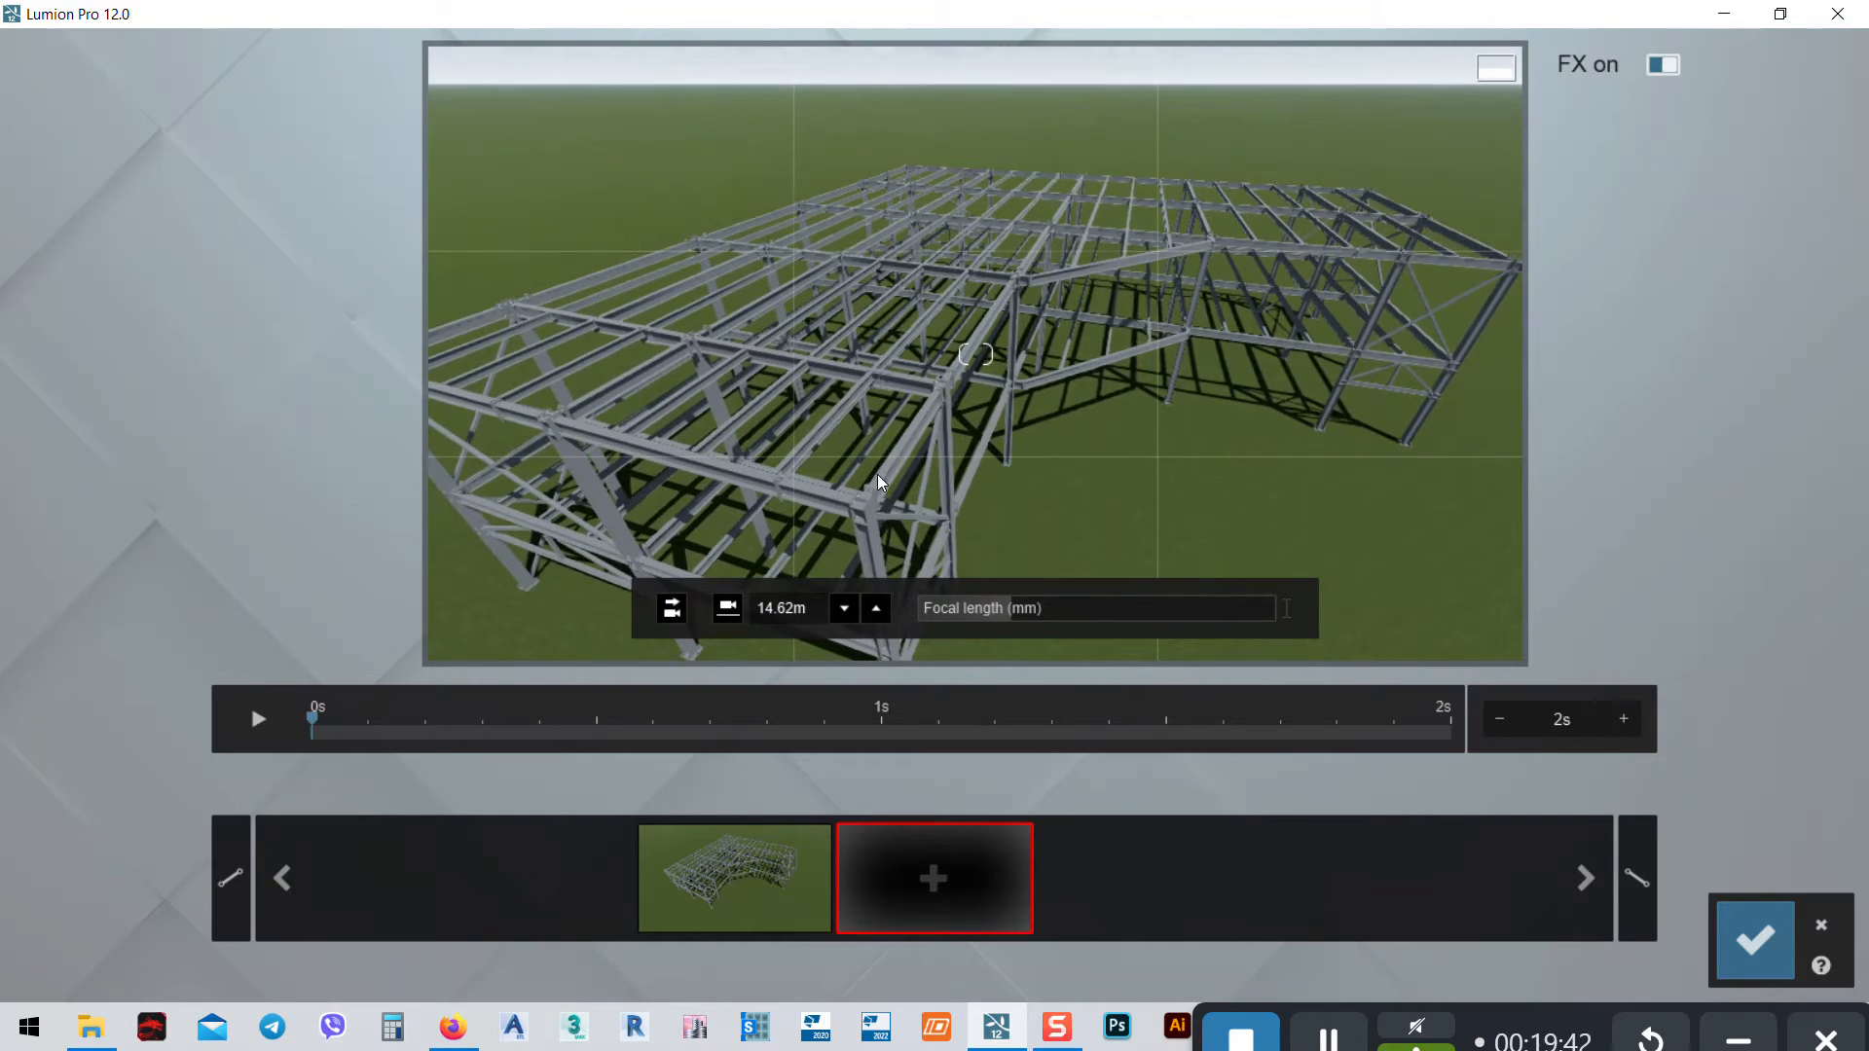
left_click(934, 880)
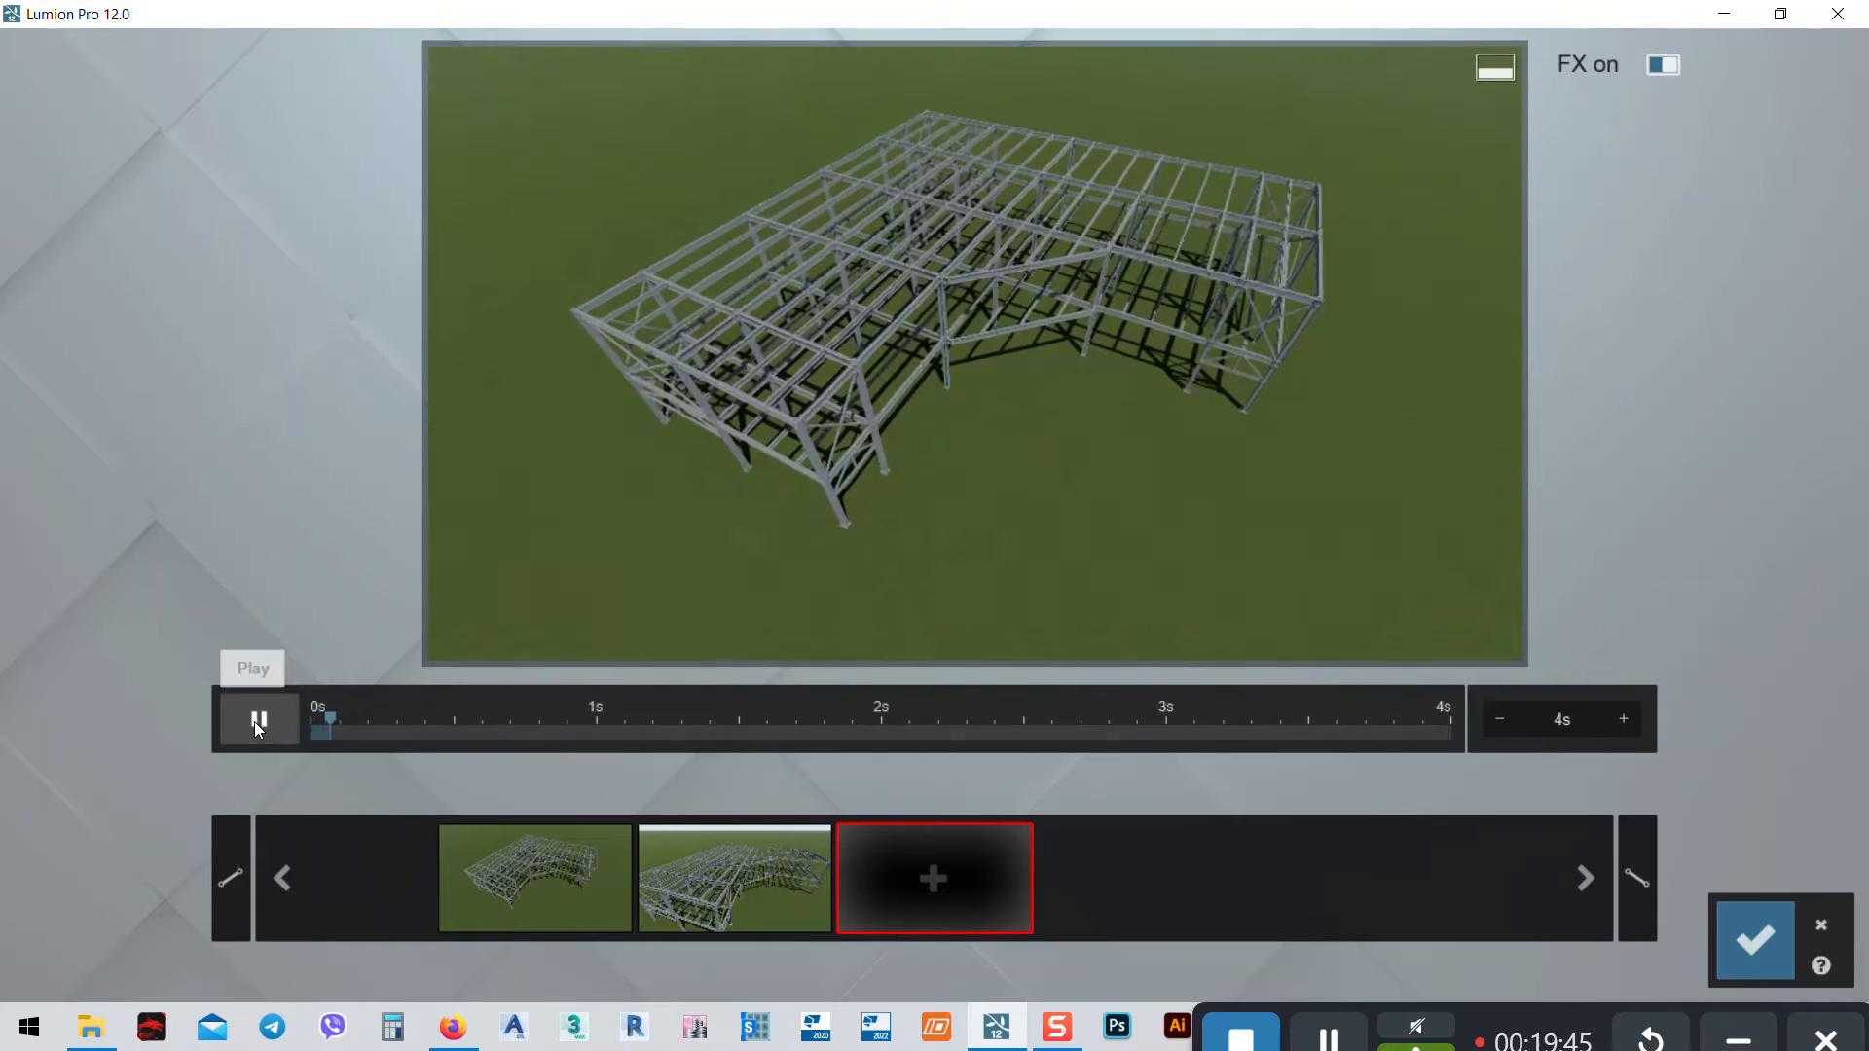
Play back the two-keyframe clip in slot 1 and save it to the movie
left_click(258, 720)
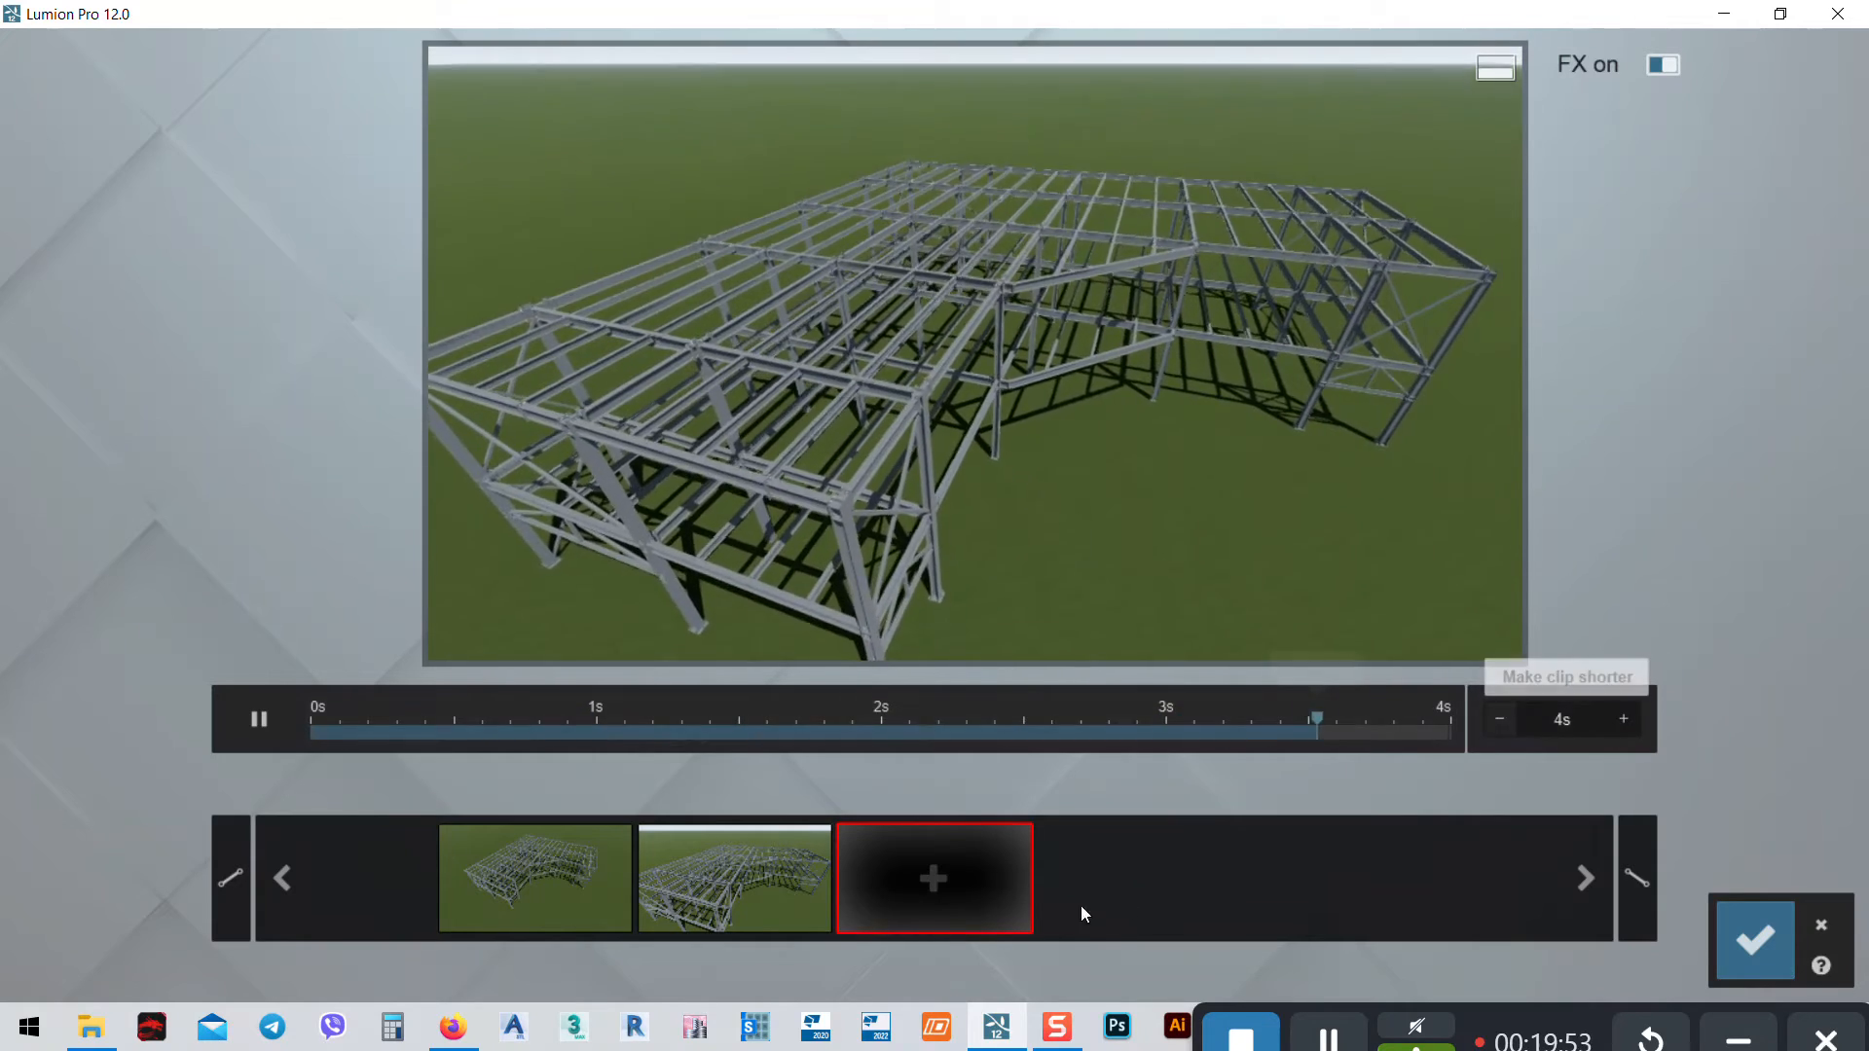
left_click(1758, 937)
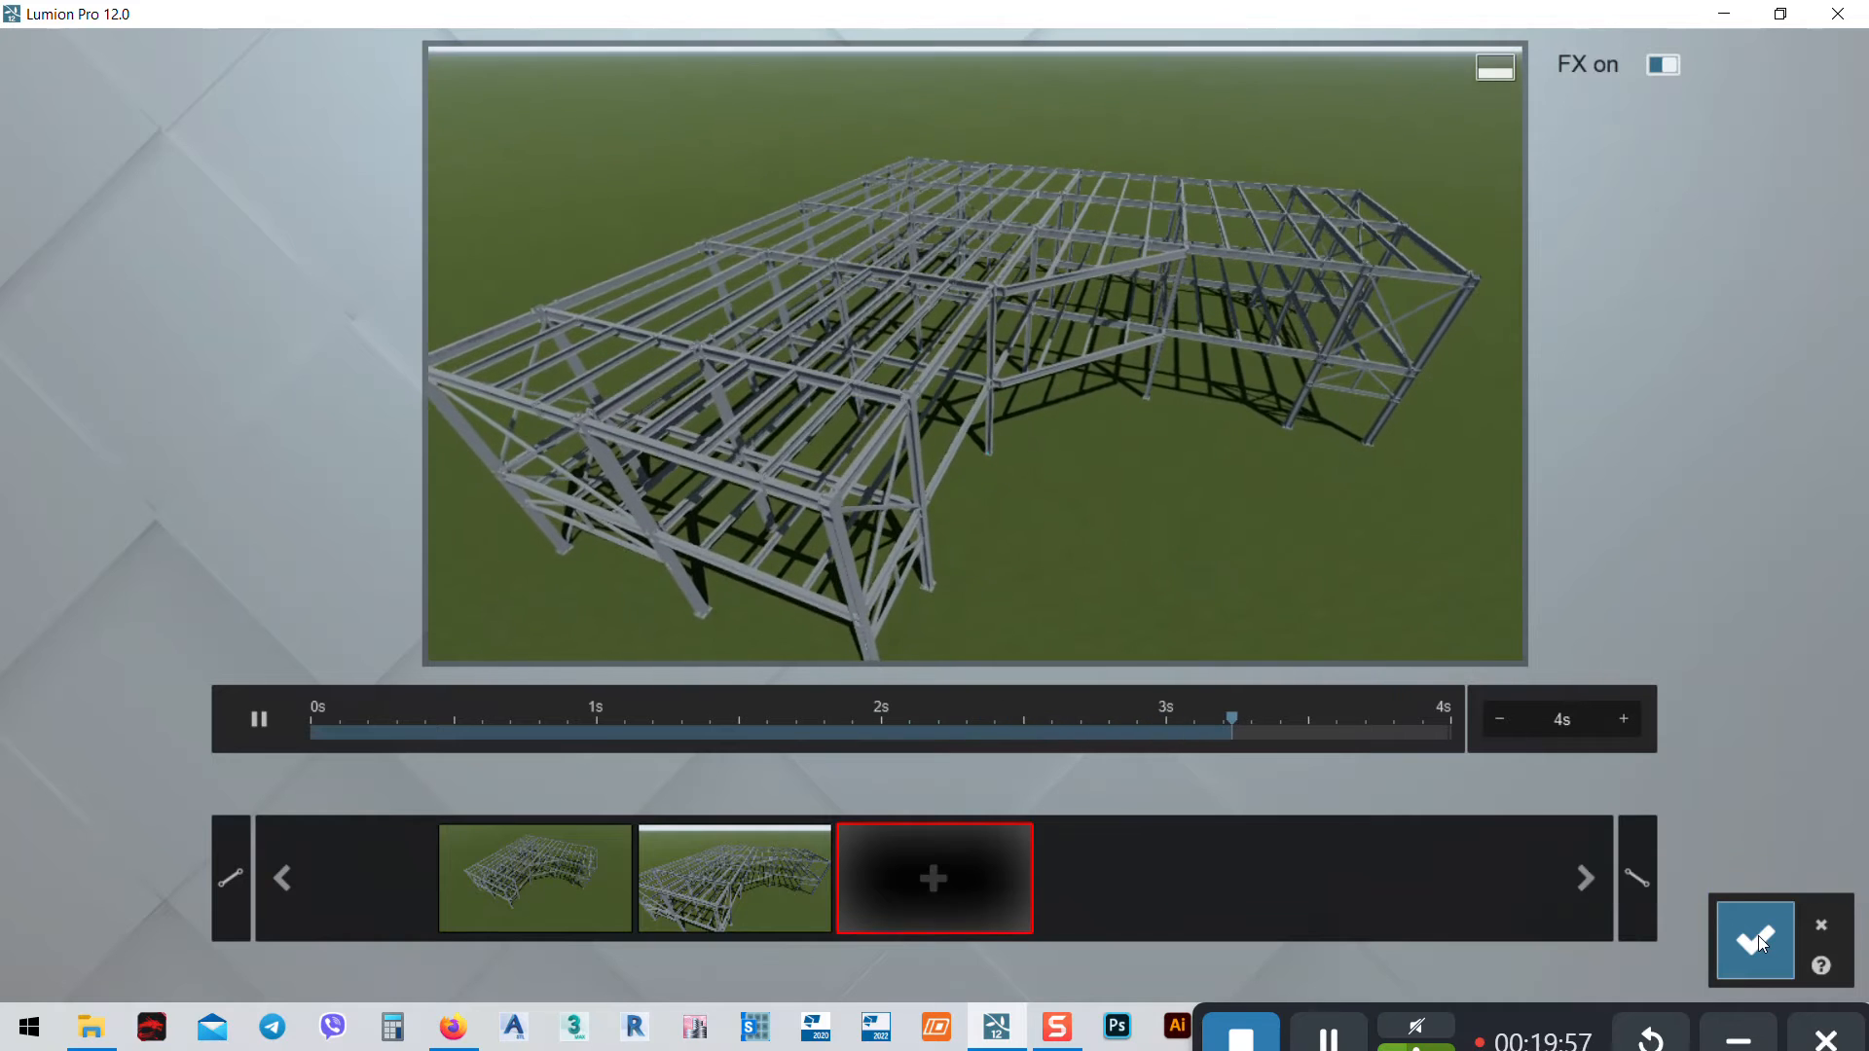
Start recording a clip in slot 2 and store a view down the length of the steel frame between its floor and roof beams as first camera keyframe
left_click(452, 863)
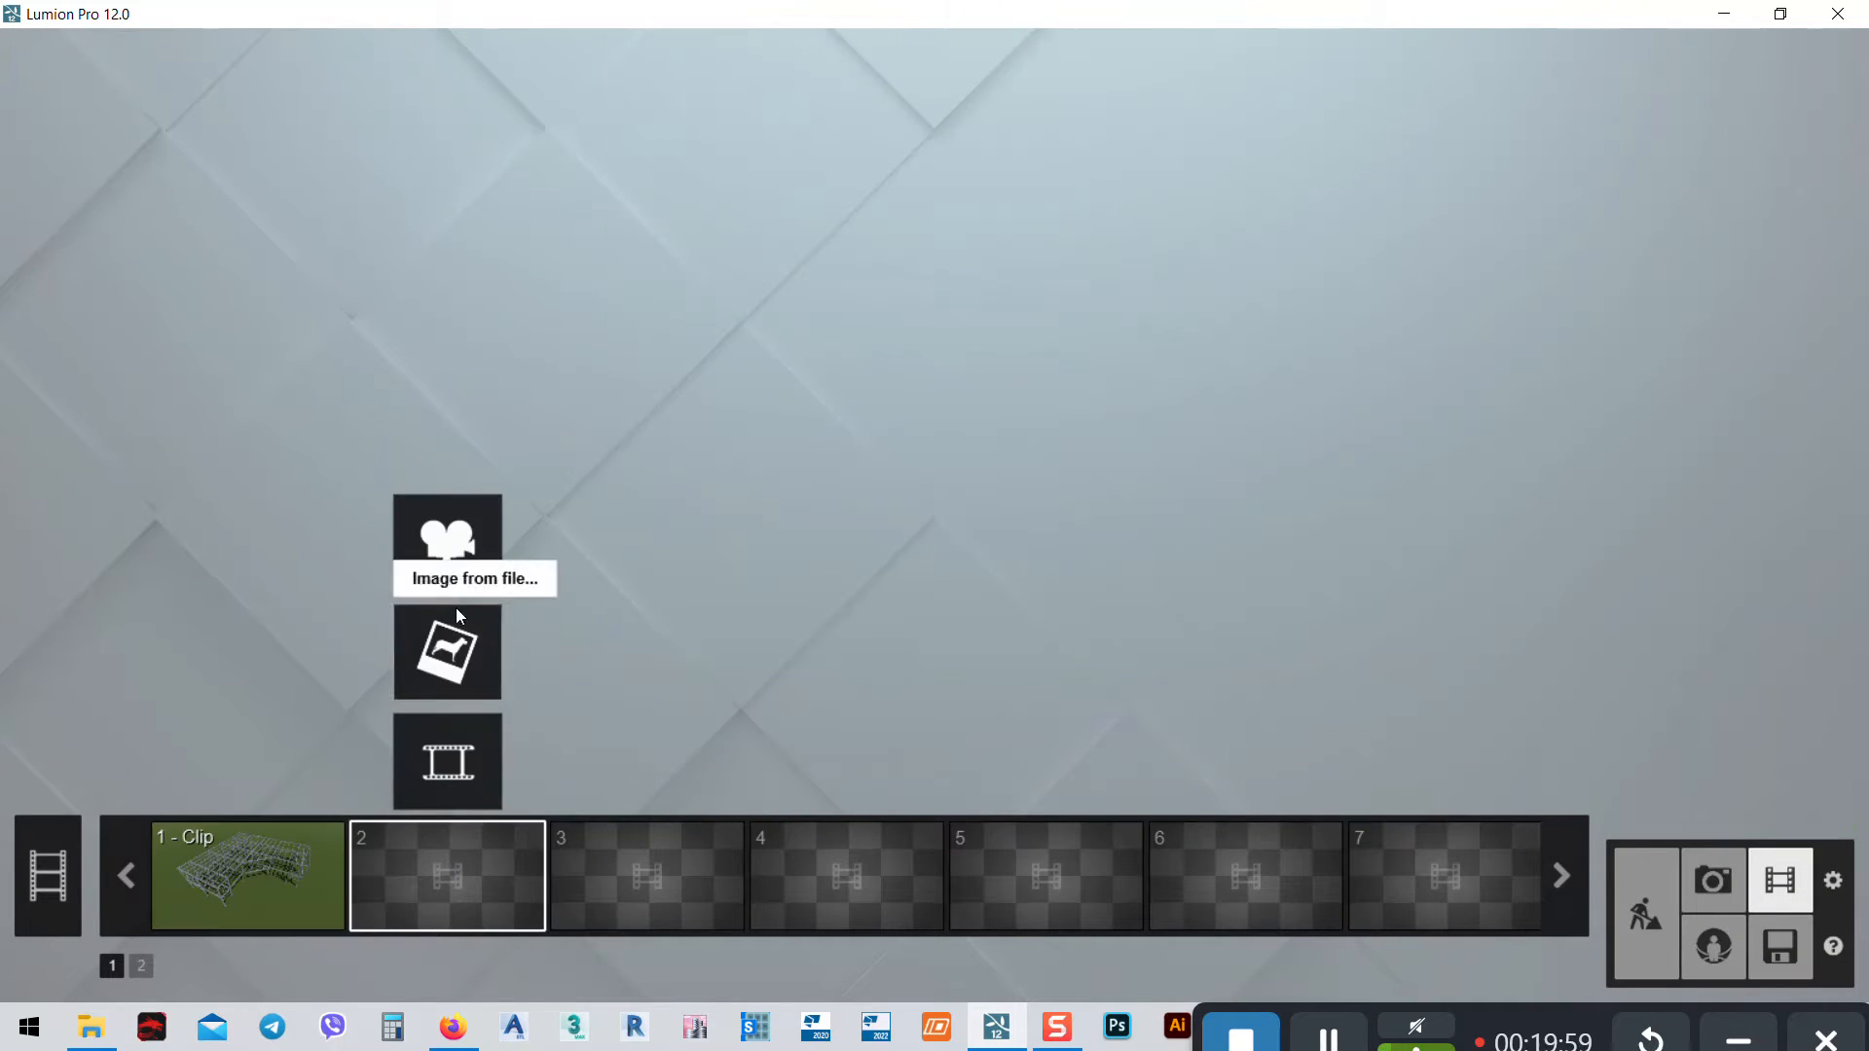
left_click(471, 540)
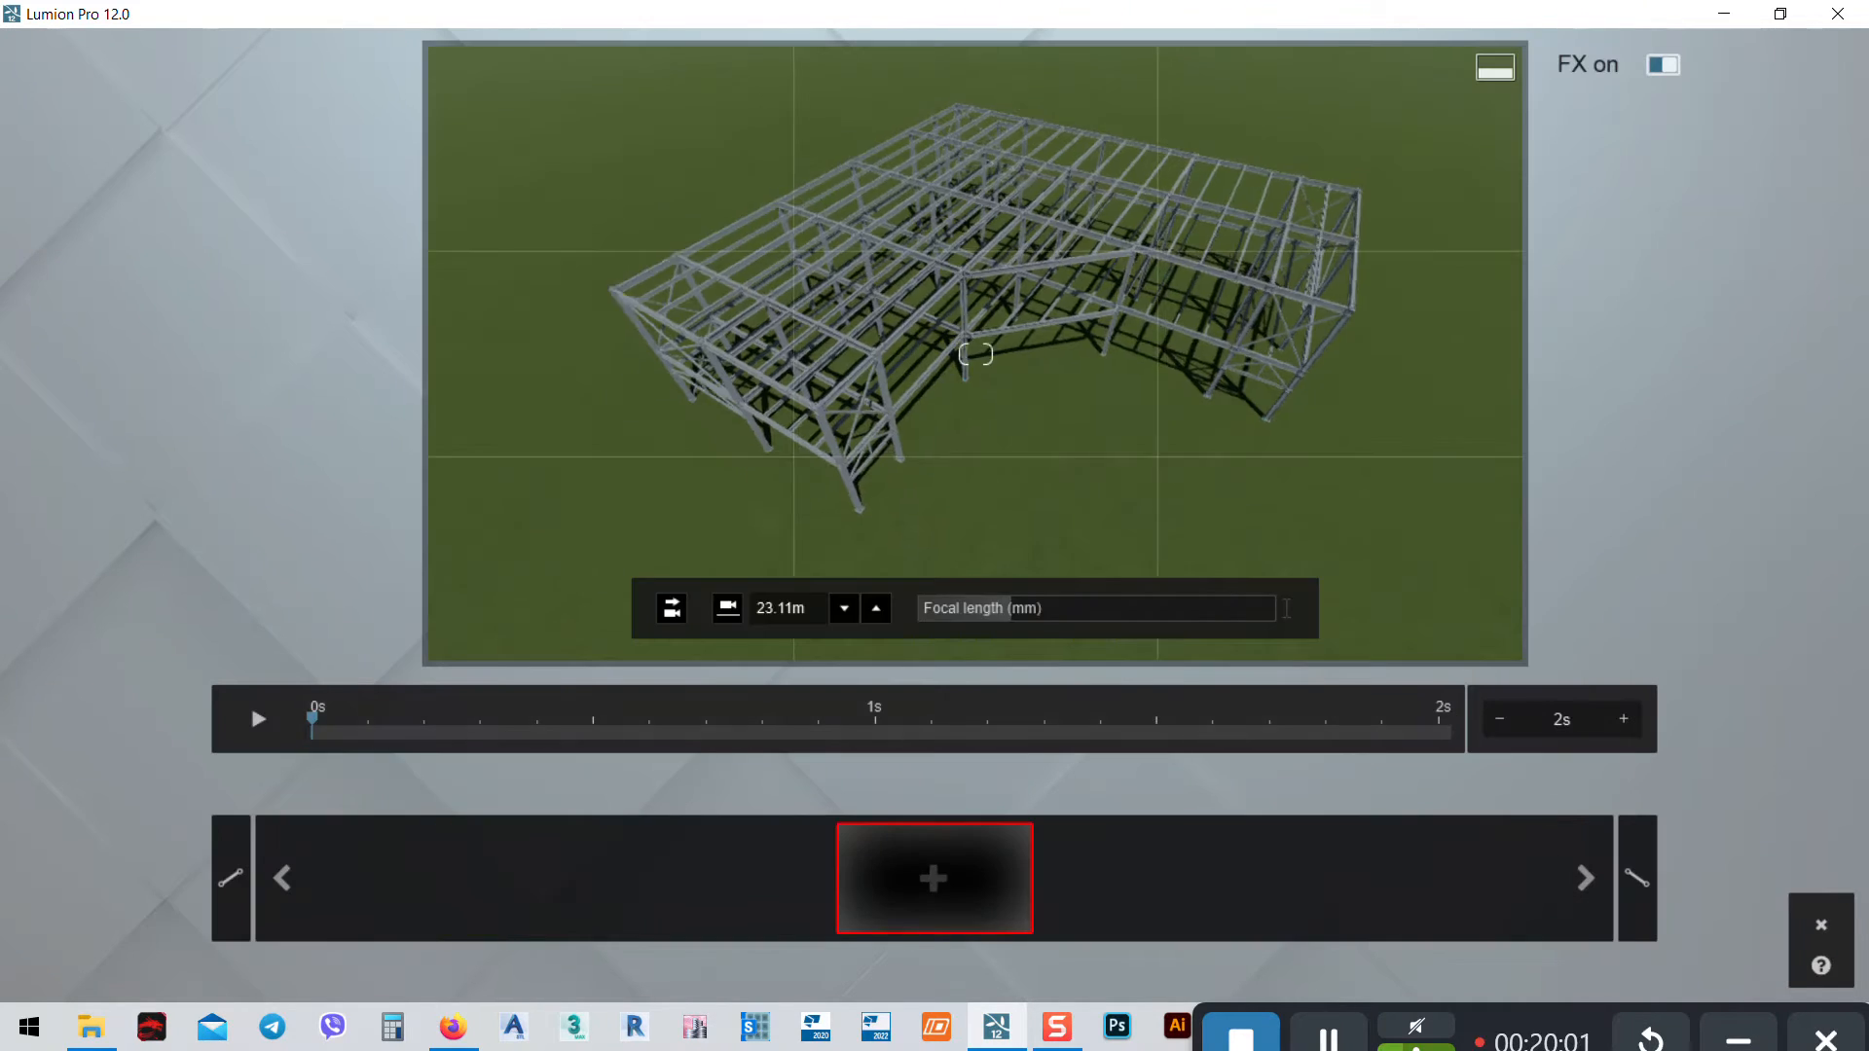
key("w")
right_click_drag(975, 353, 973, 257)
key("w")
key("w")
key("w")
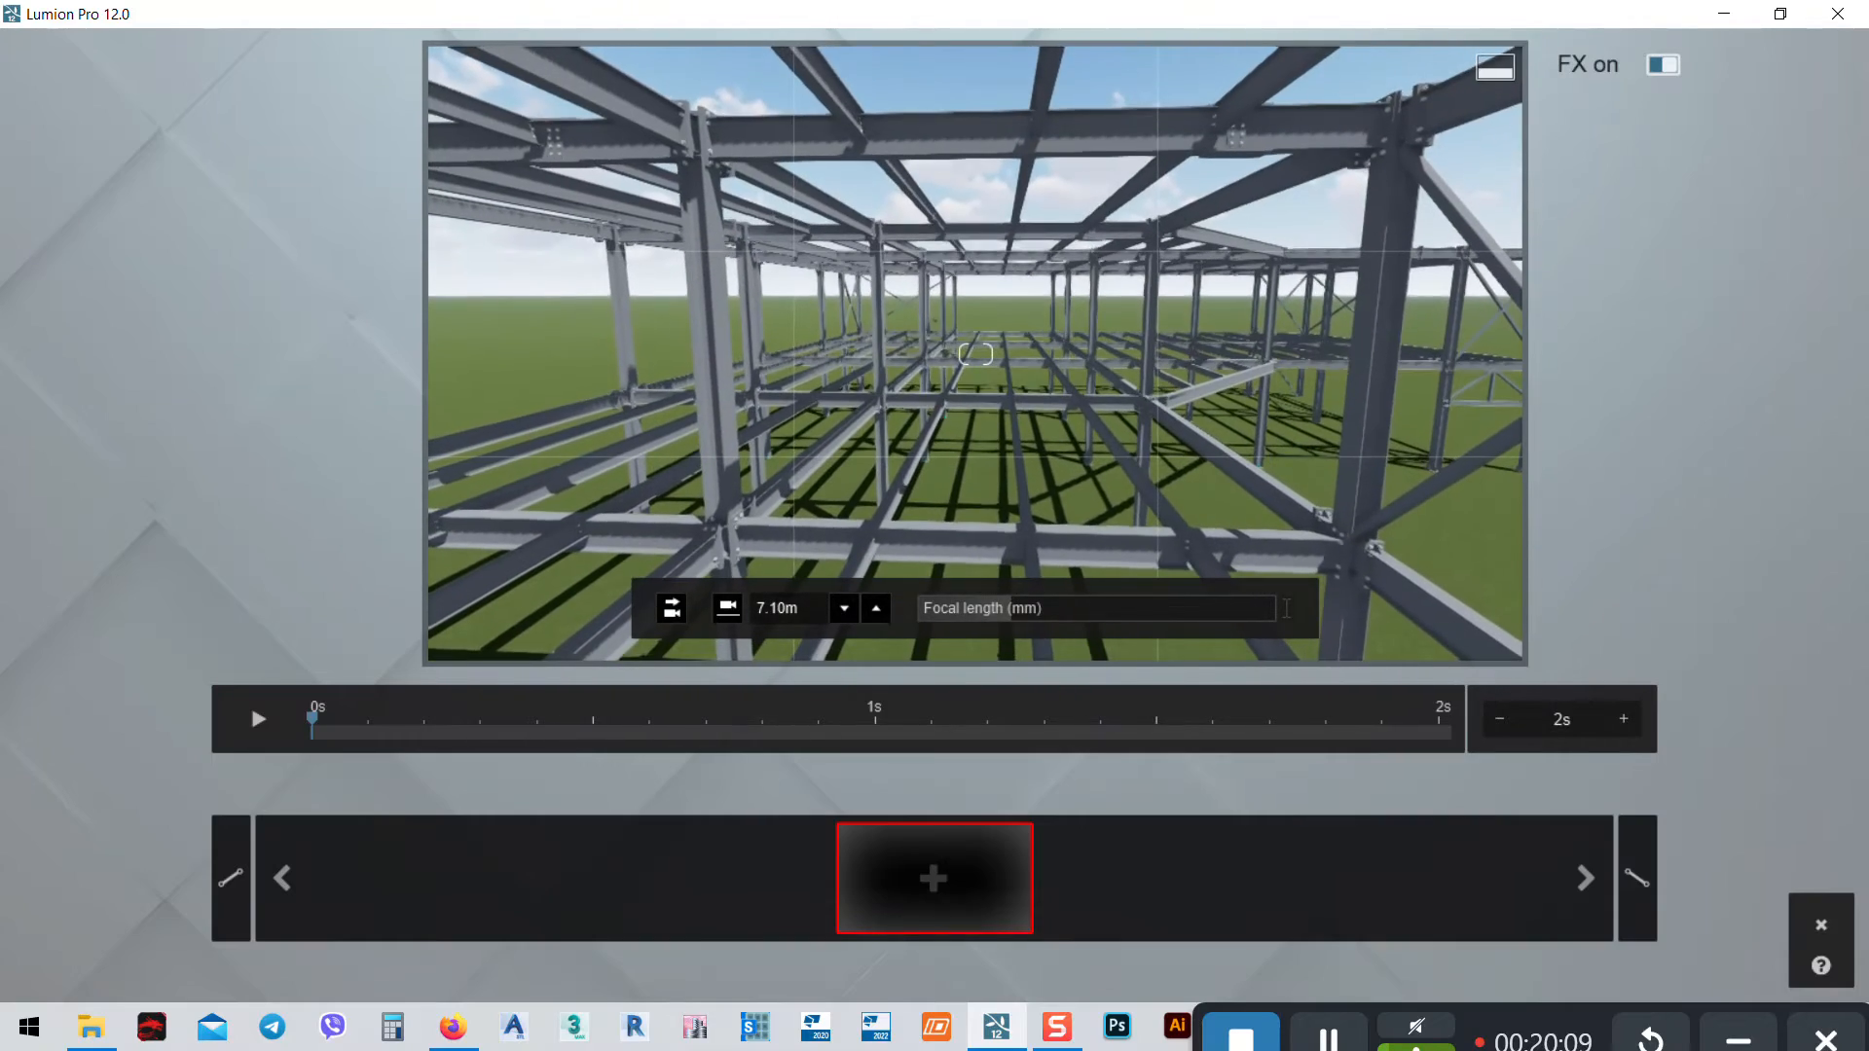
key("w")
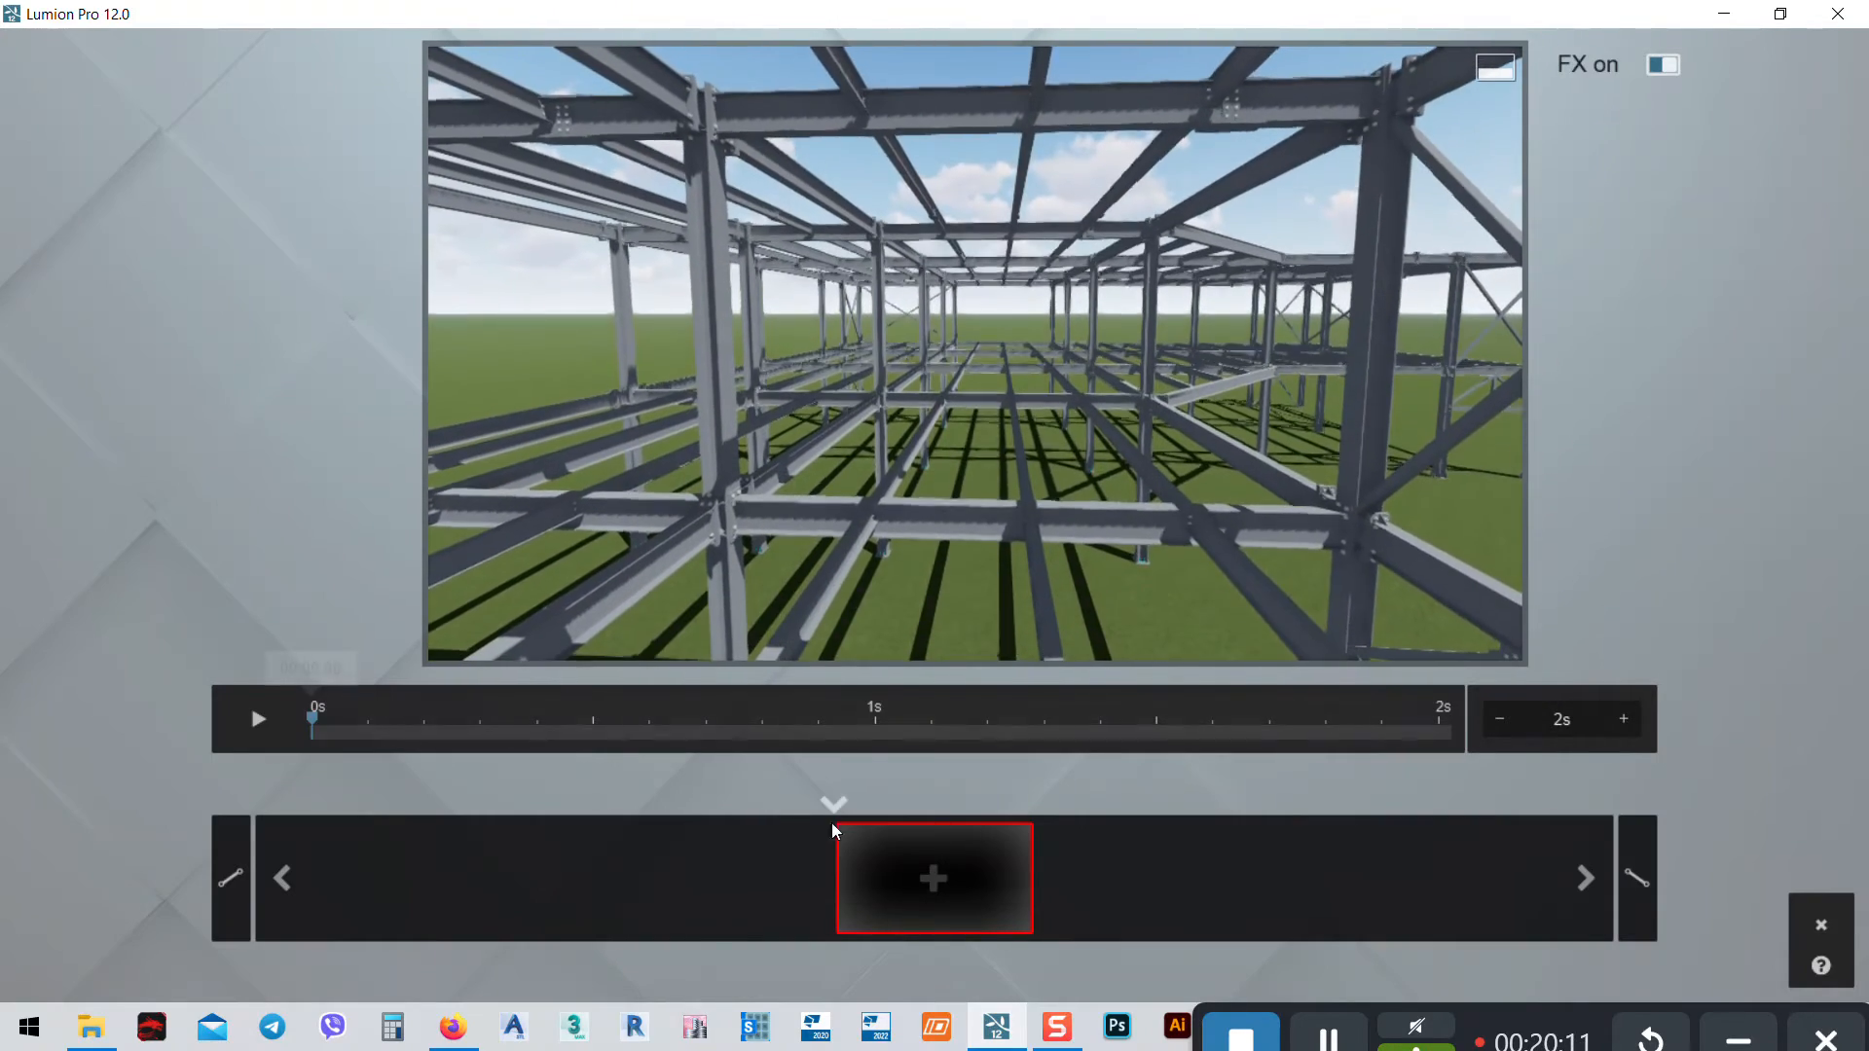
left_click(930, 879)
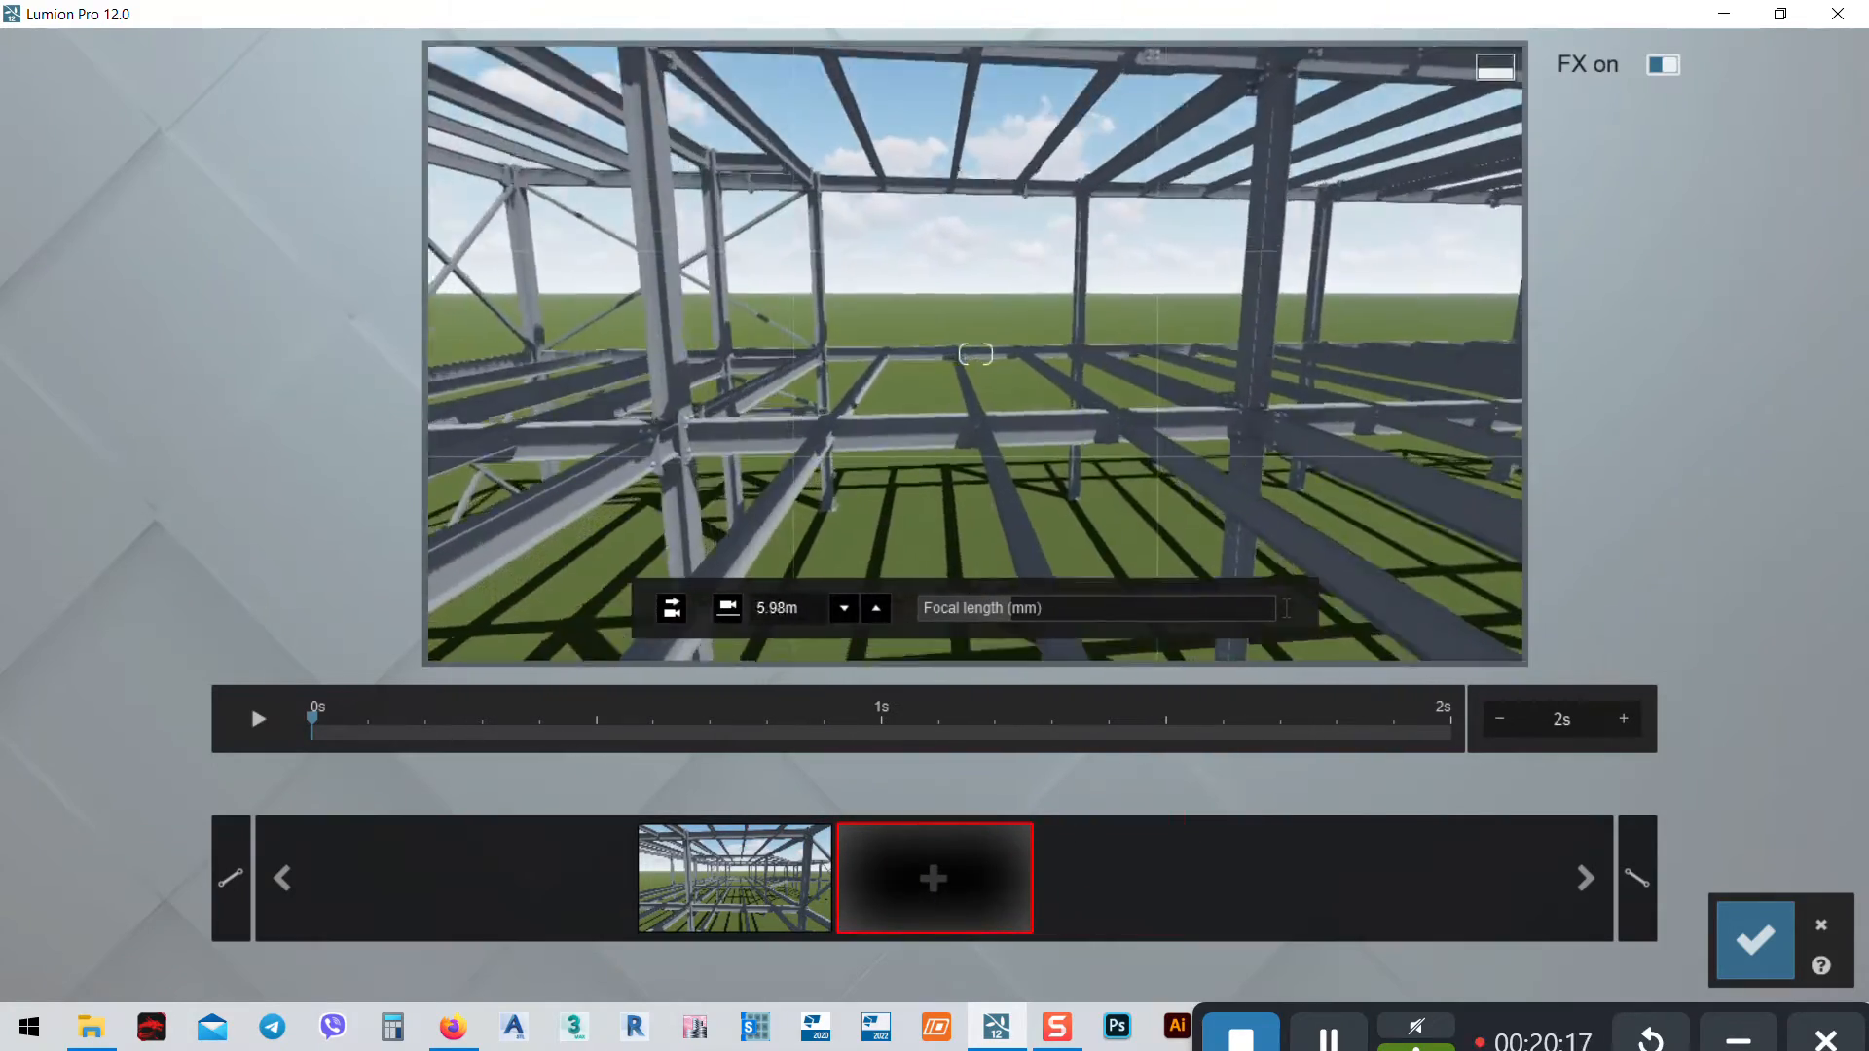
Store three more camera keyframes travelling between the floor and roof beams, ending at the cross-braced corner
left_click(930, 879)
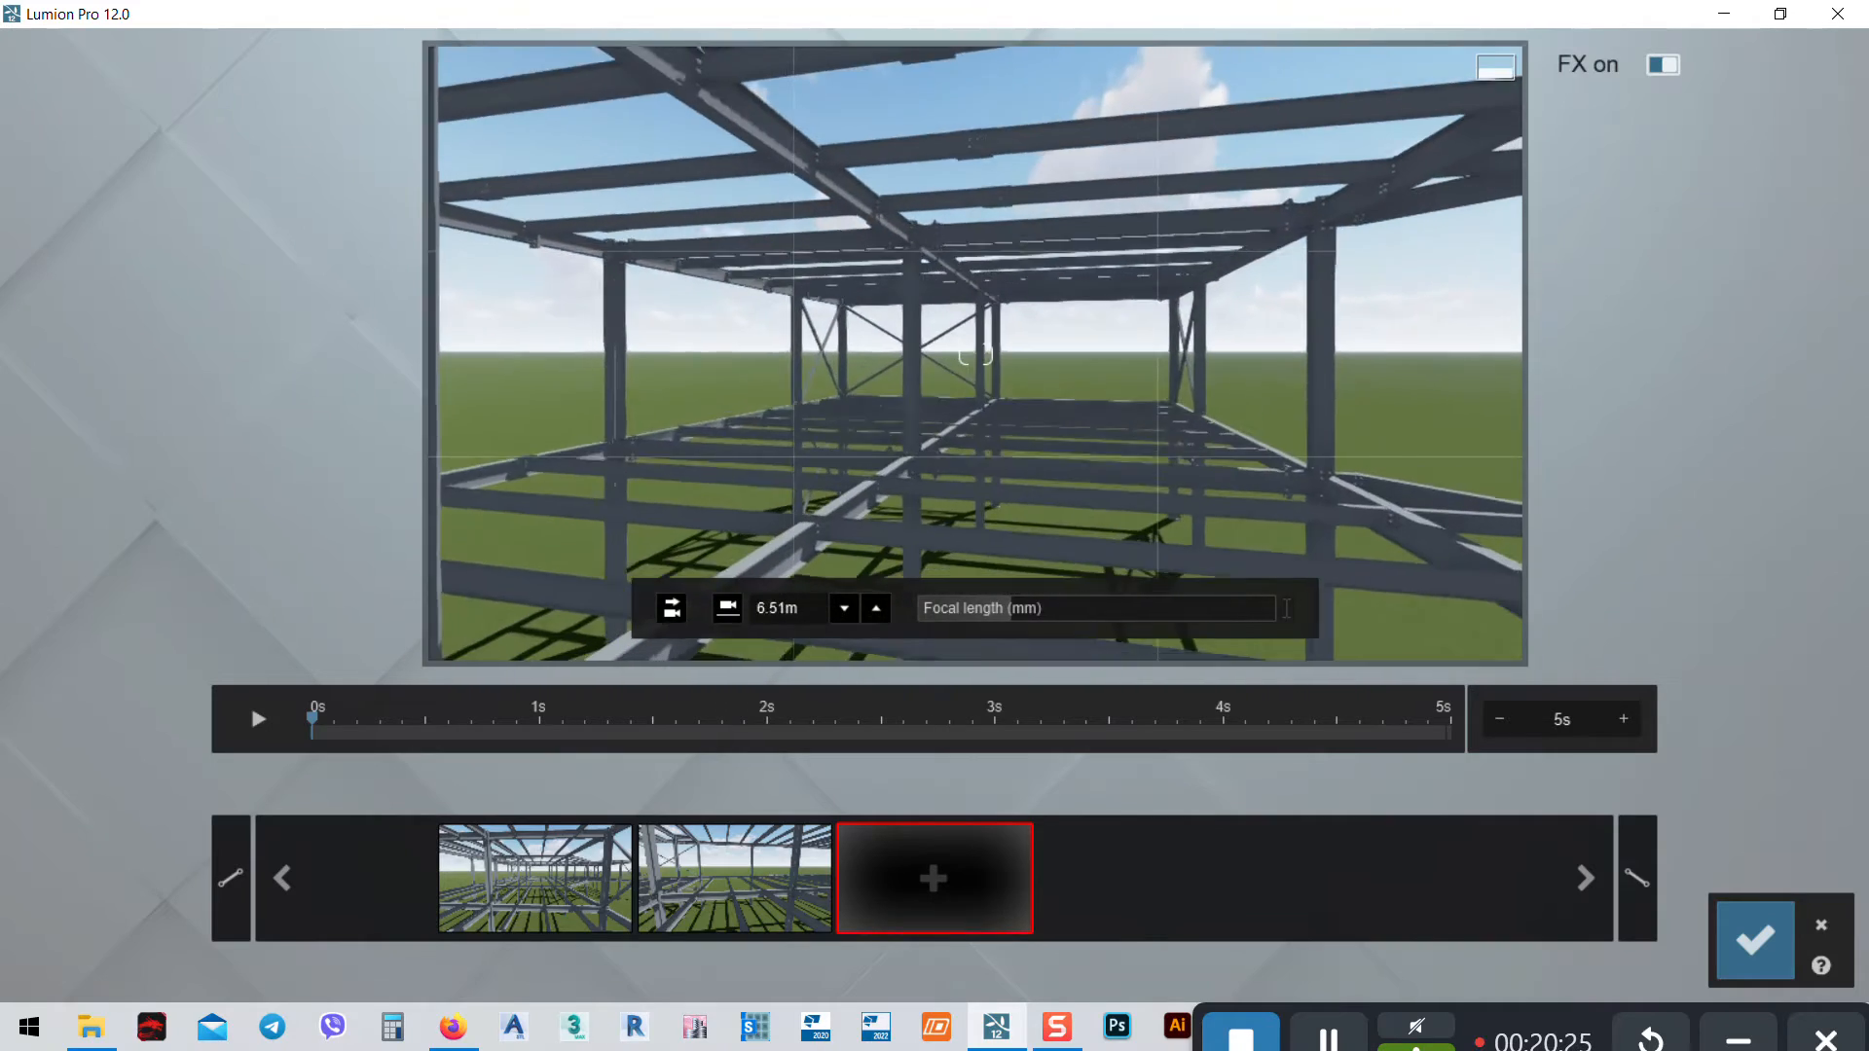
left_click(936, 891)
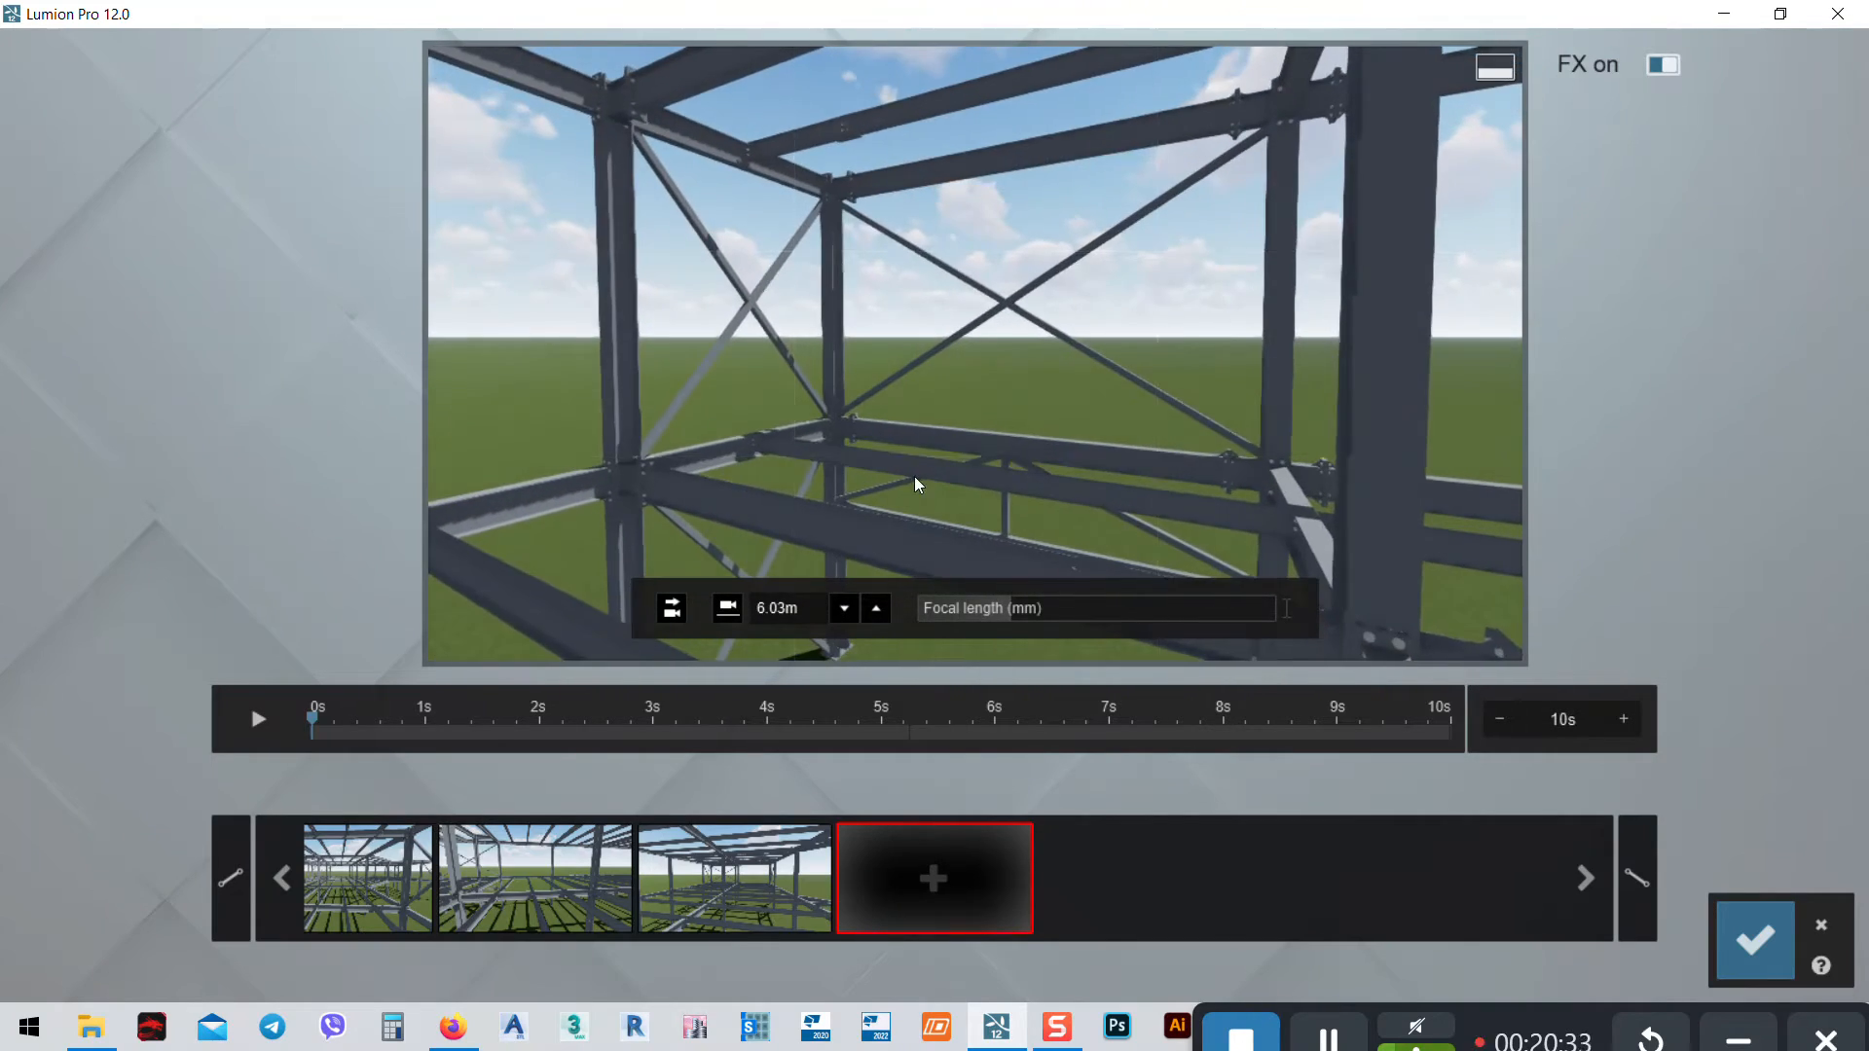
left_click(919, 879)
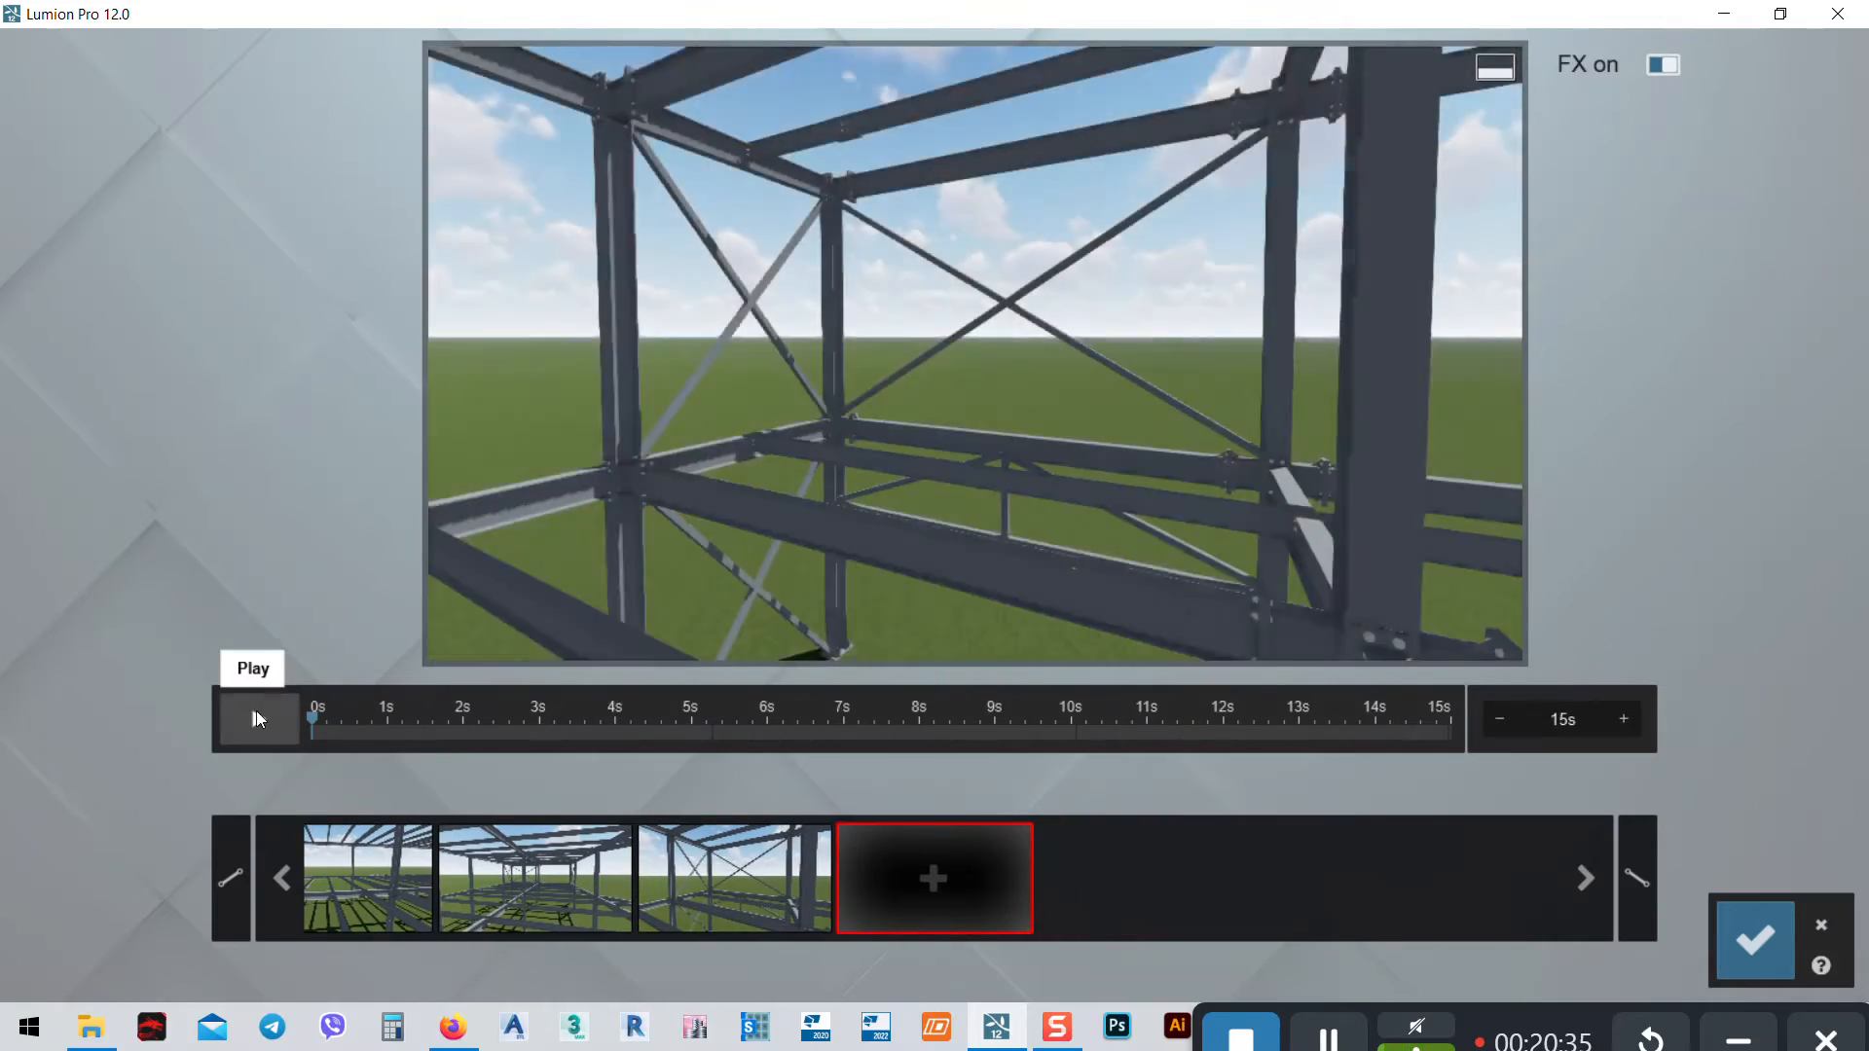
Play back the four-keyframe clip, replay it from the beginning to judge its pace, and pause it near the second keyframe
left_click(258, 718)
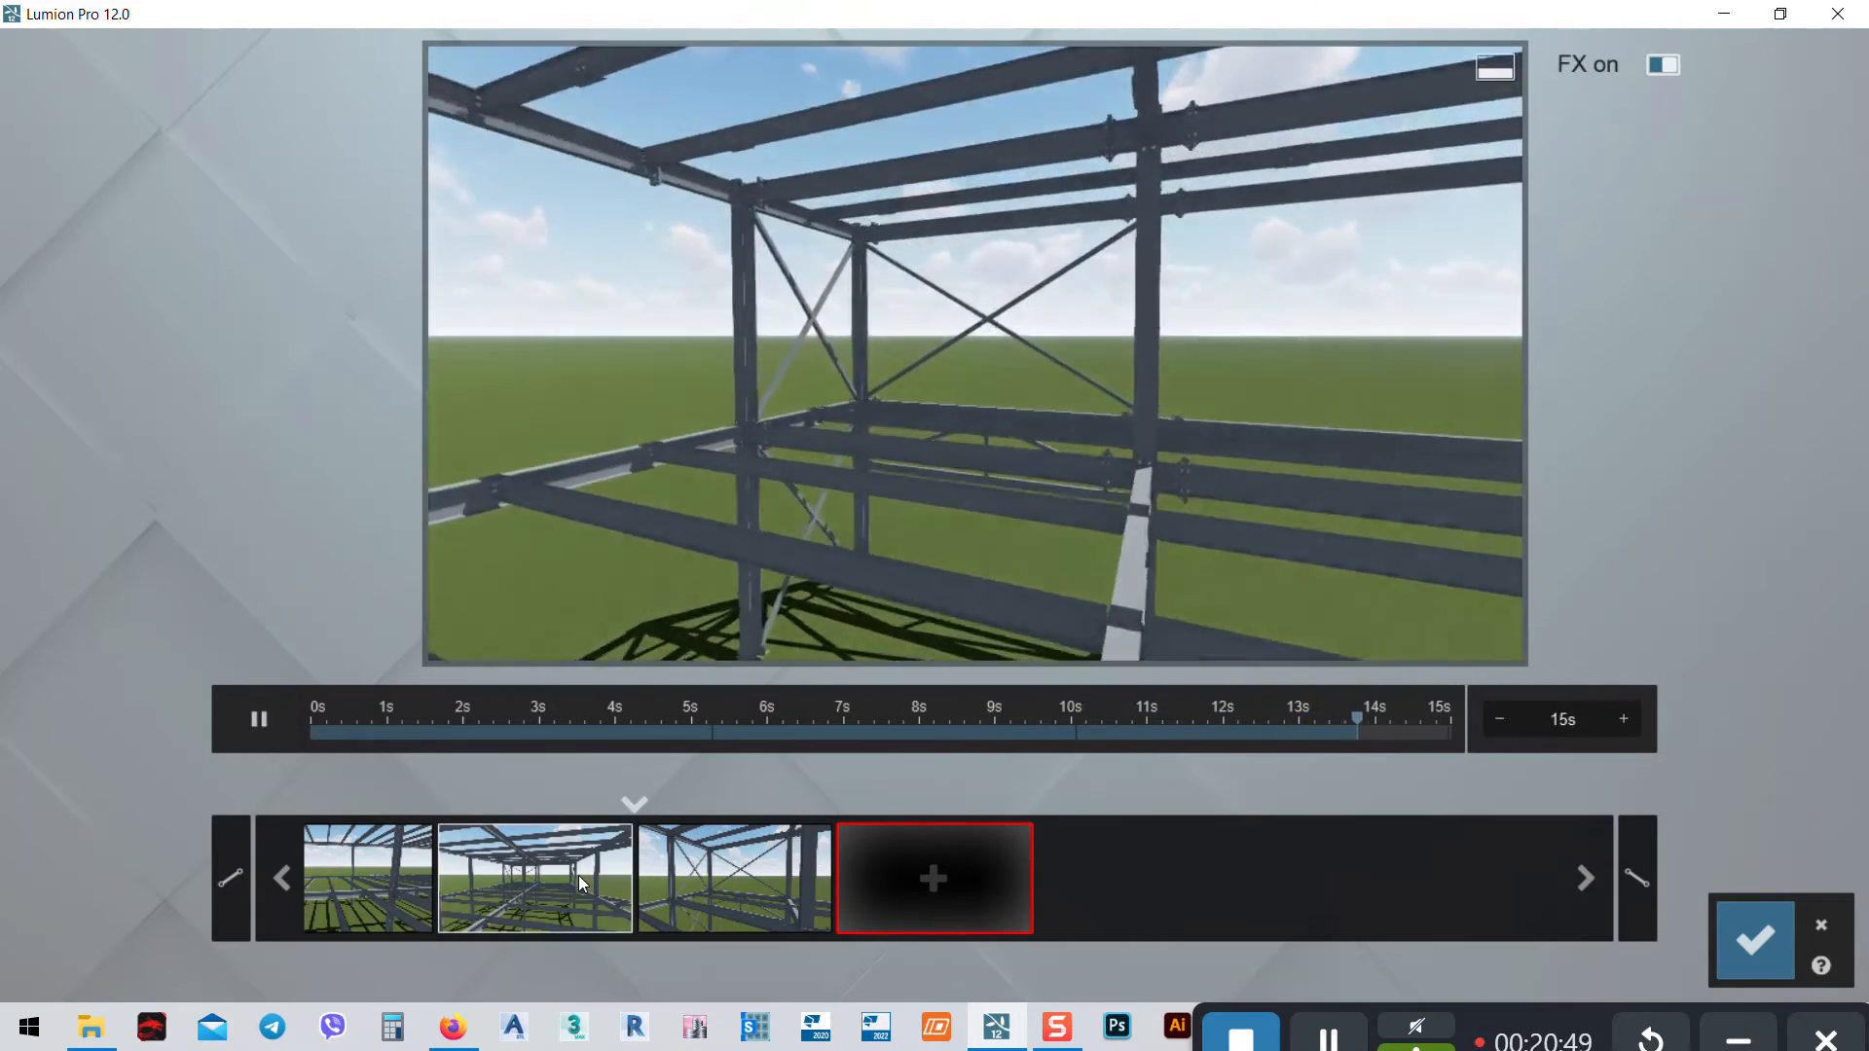
left_click(578, 874)
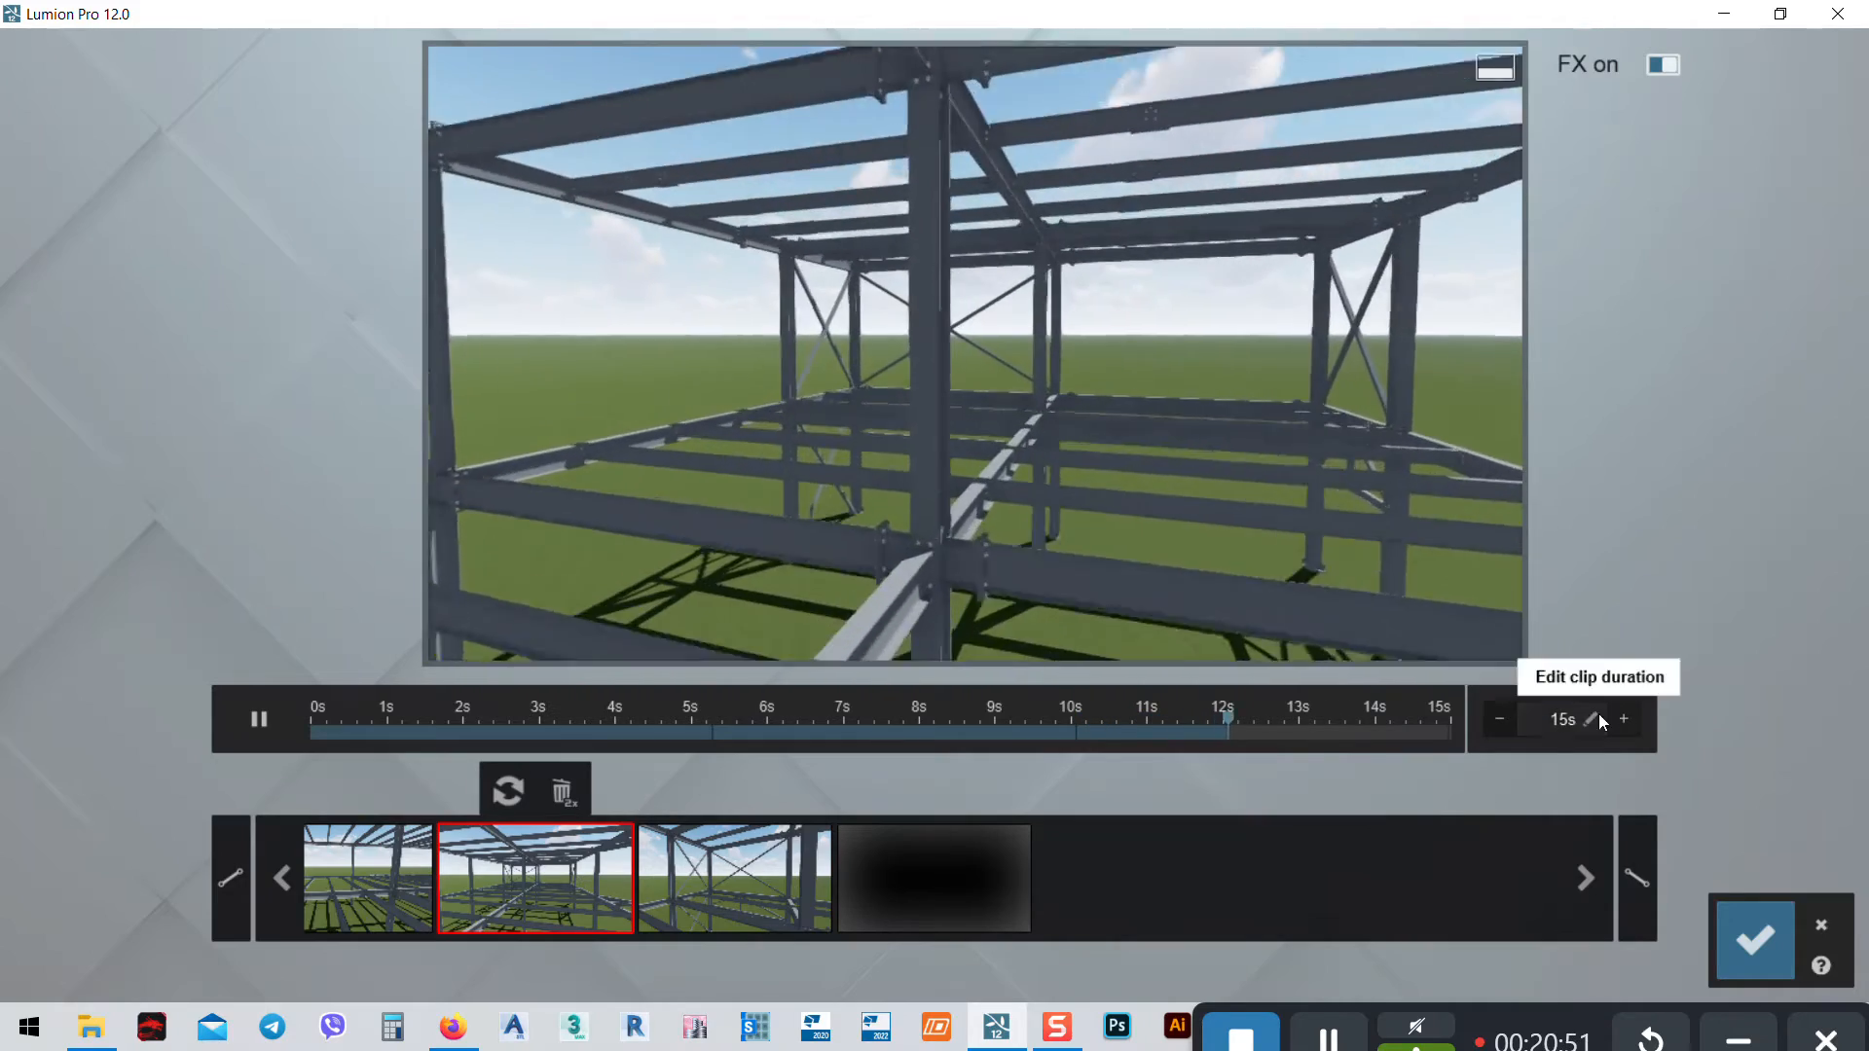
left_click(633, 737)
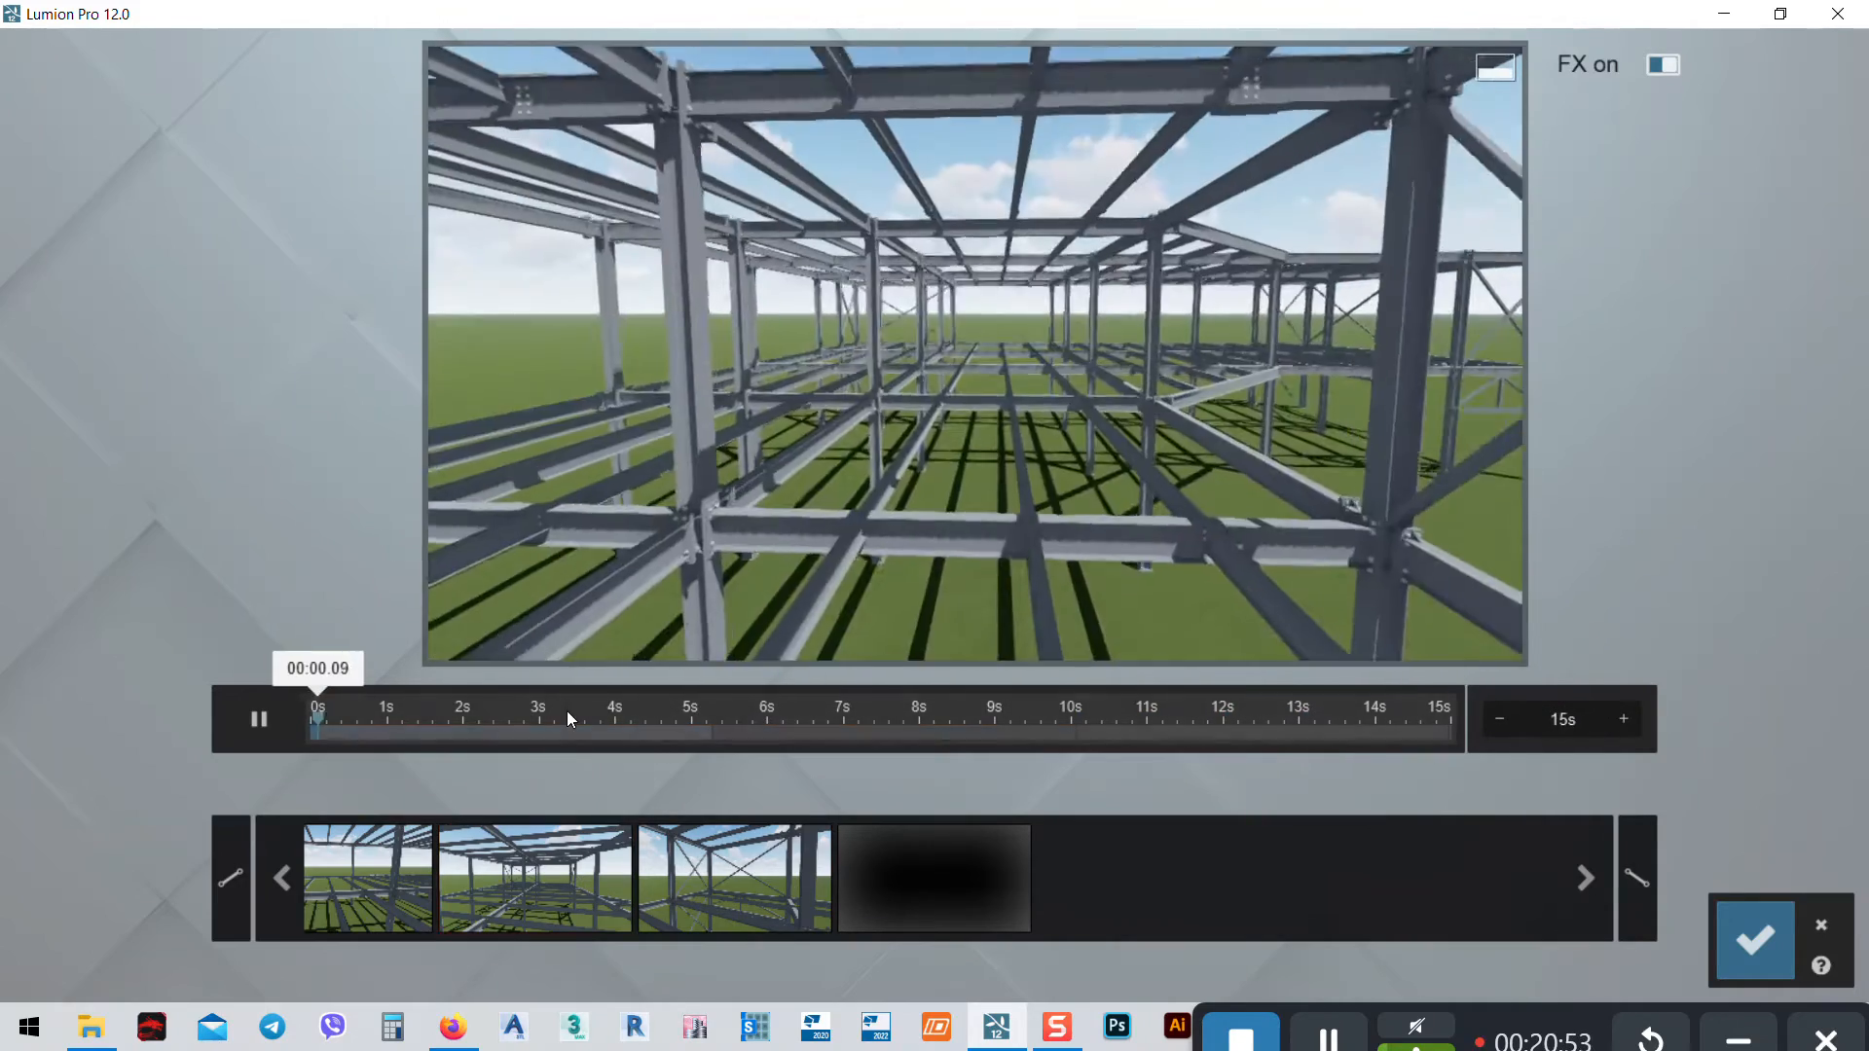
left_click(250, 730)
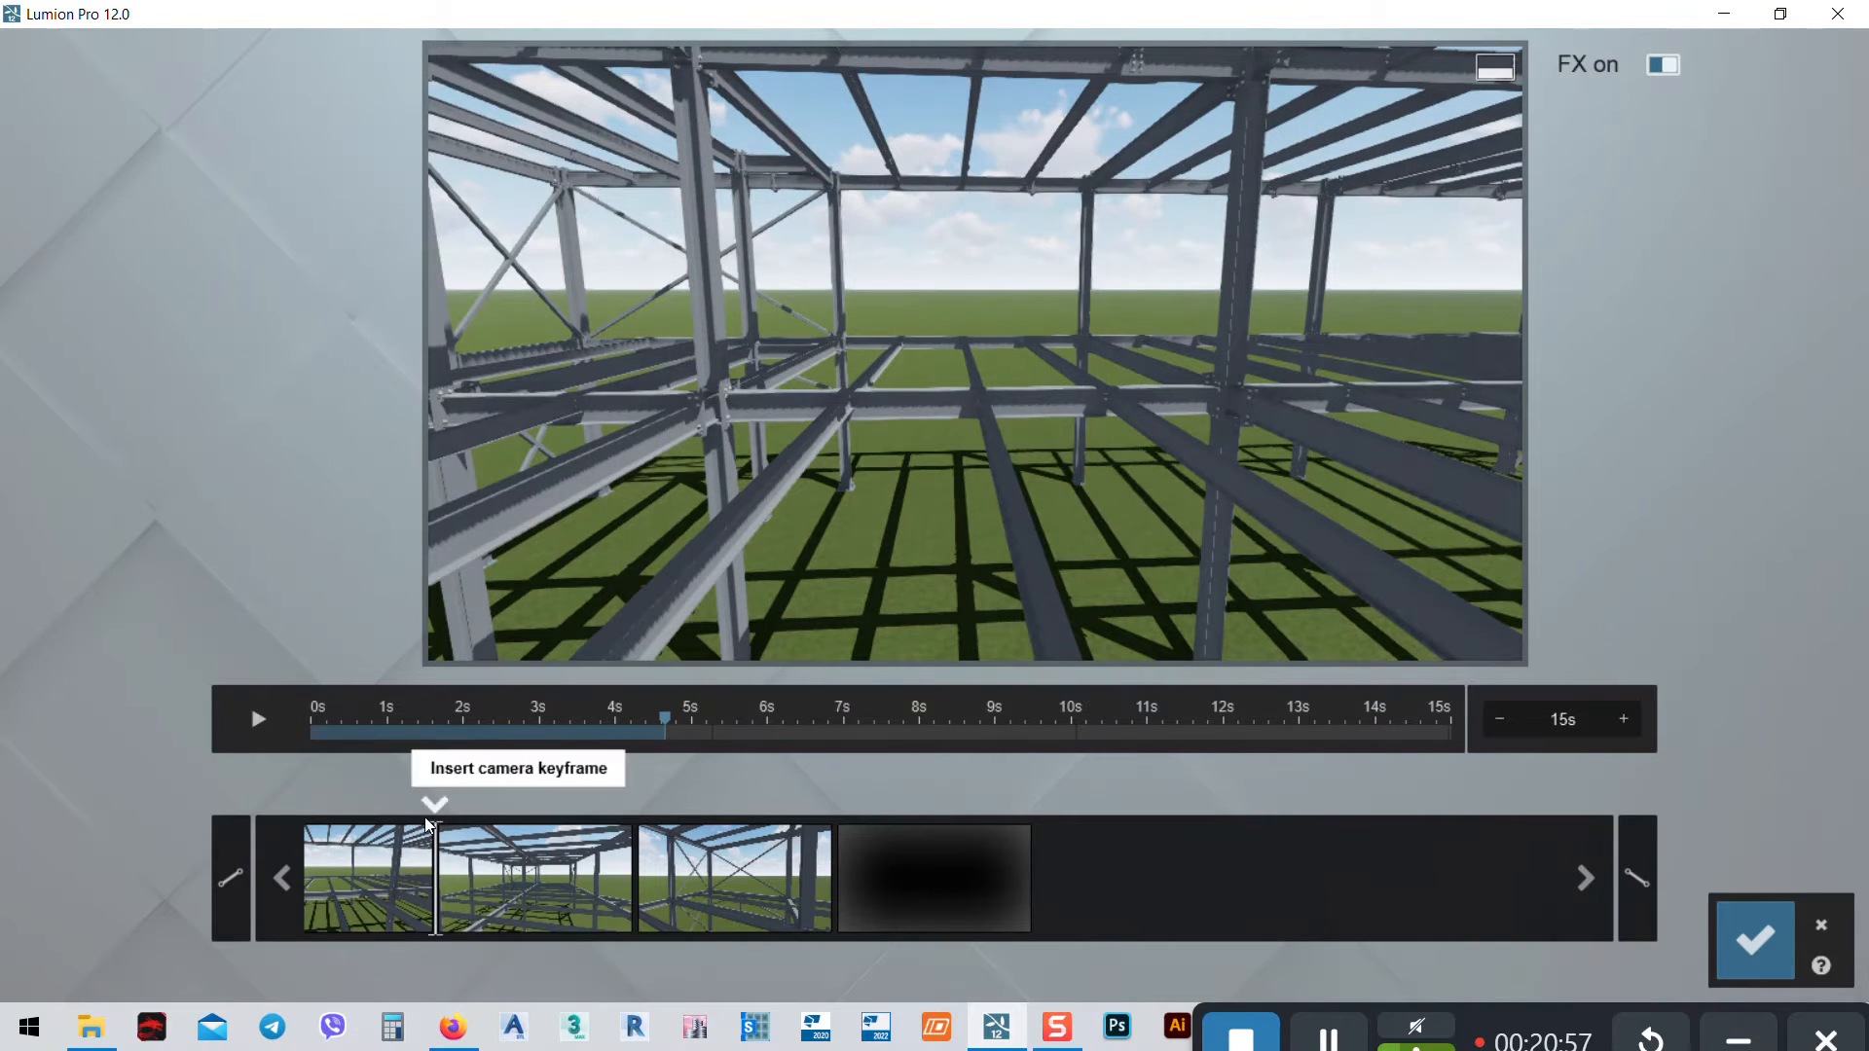
Slow the camera path down by lengthening the clip to 23 seconds
left_click(426, 823)
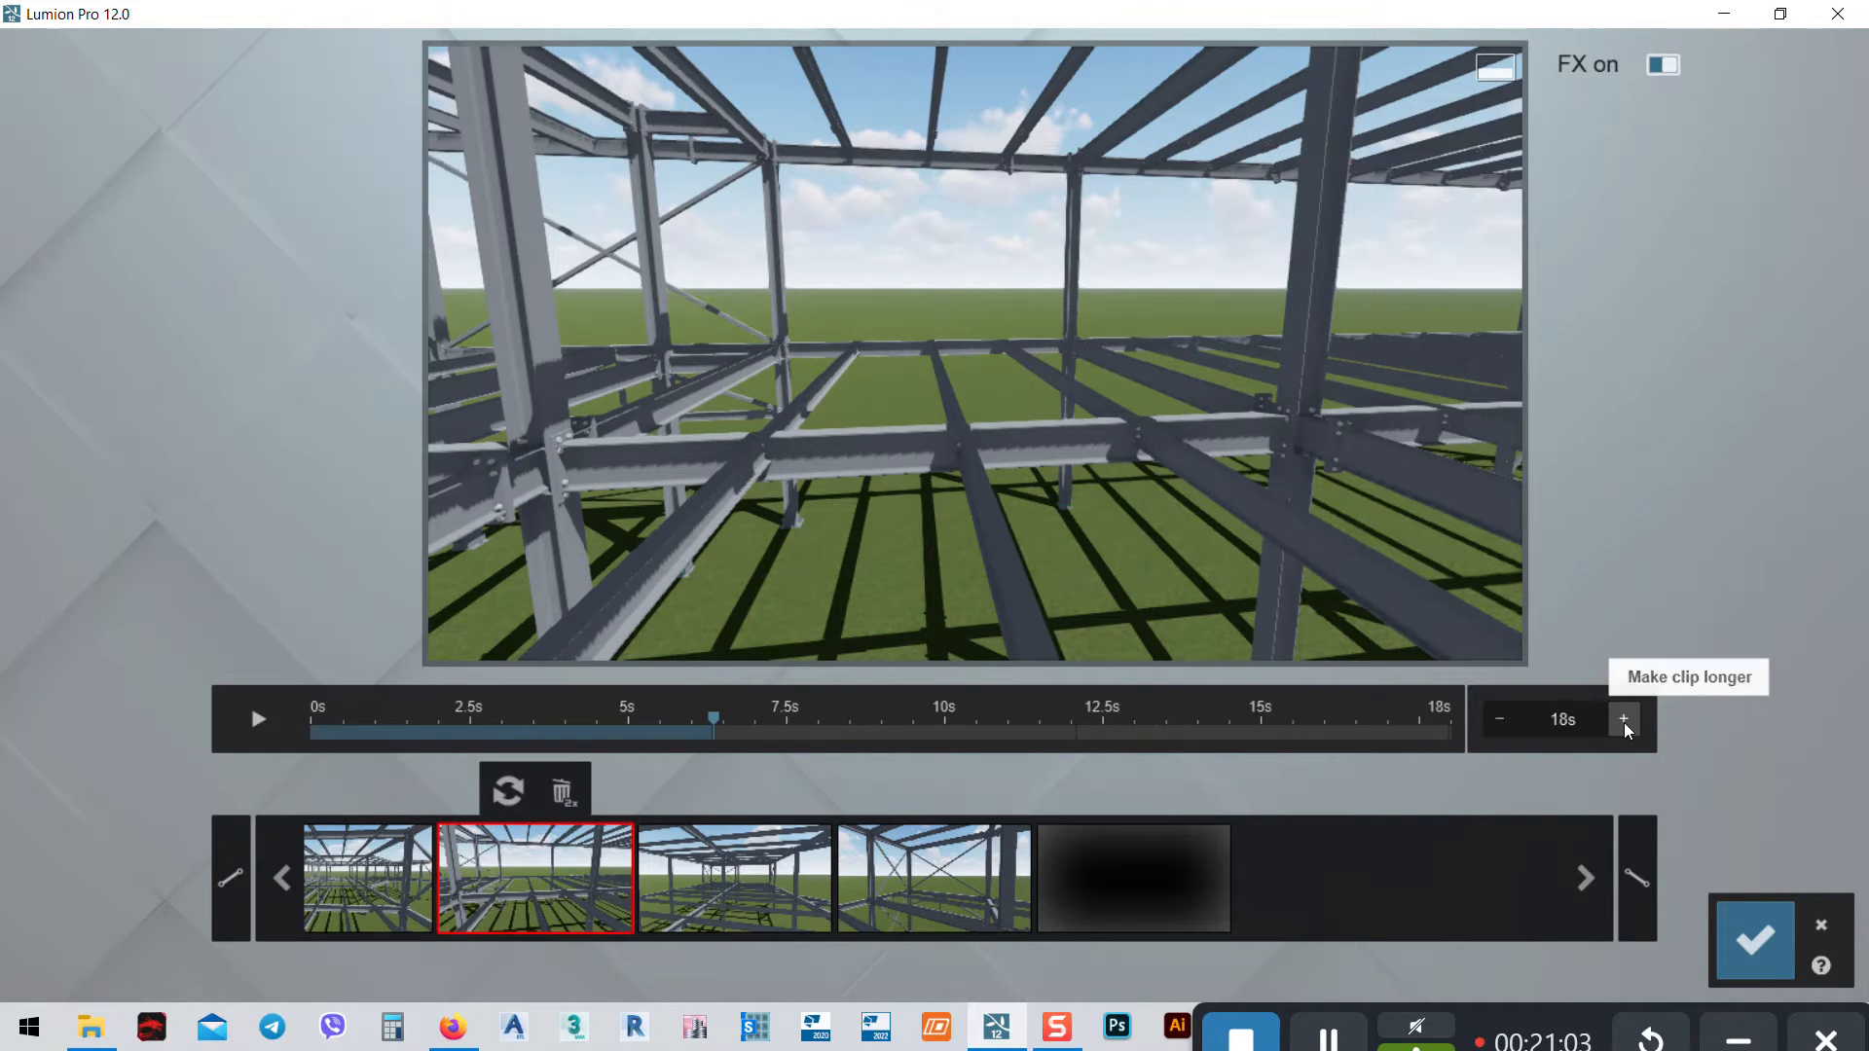
left_click(250, 722)
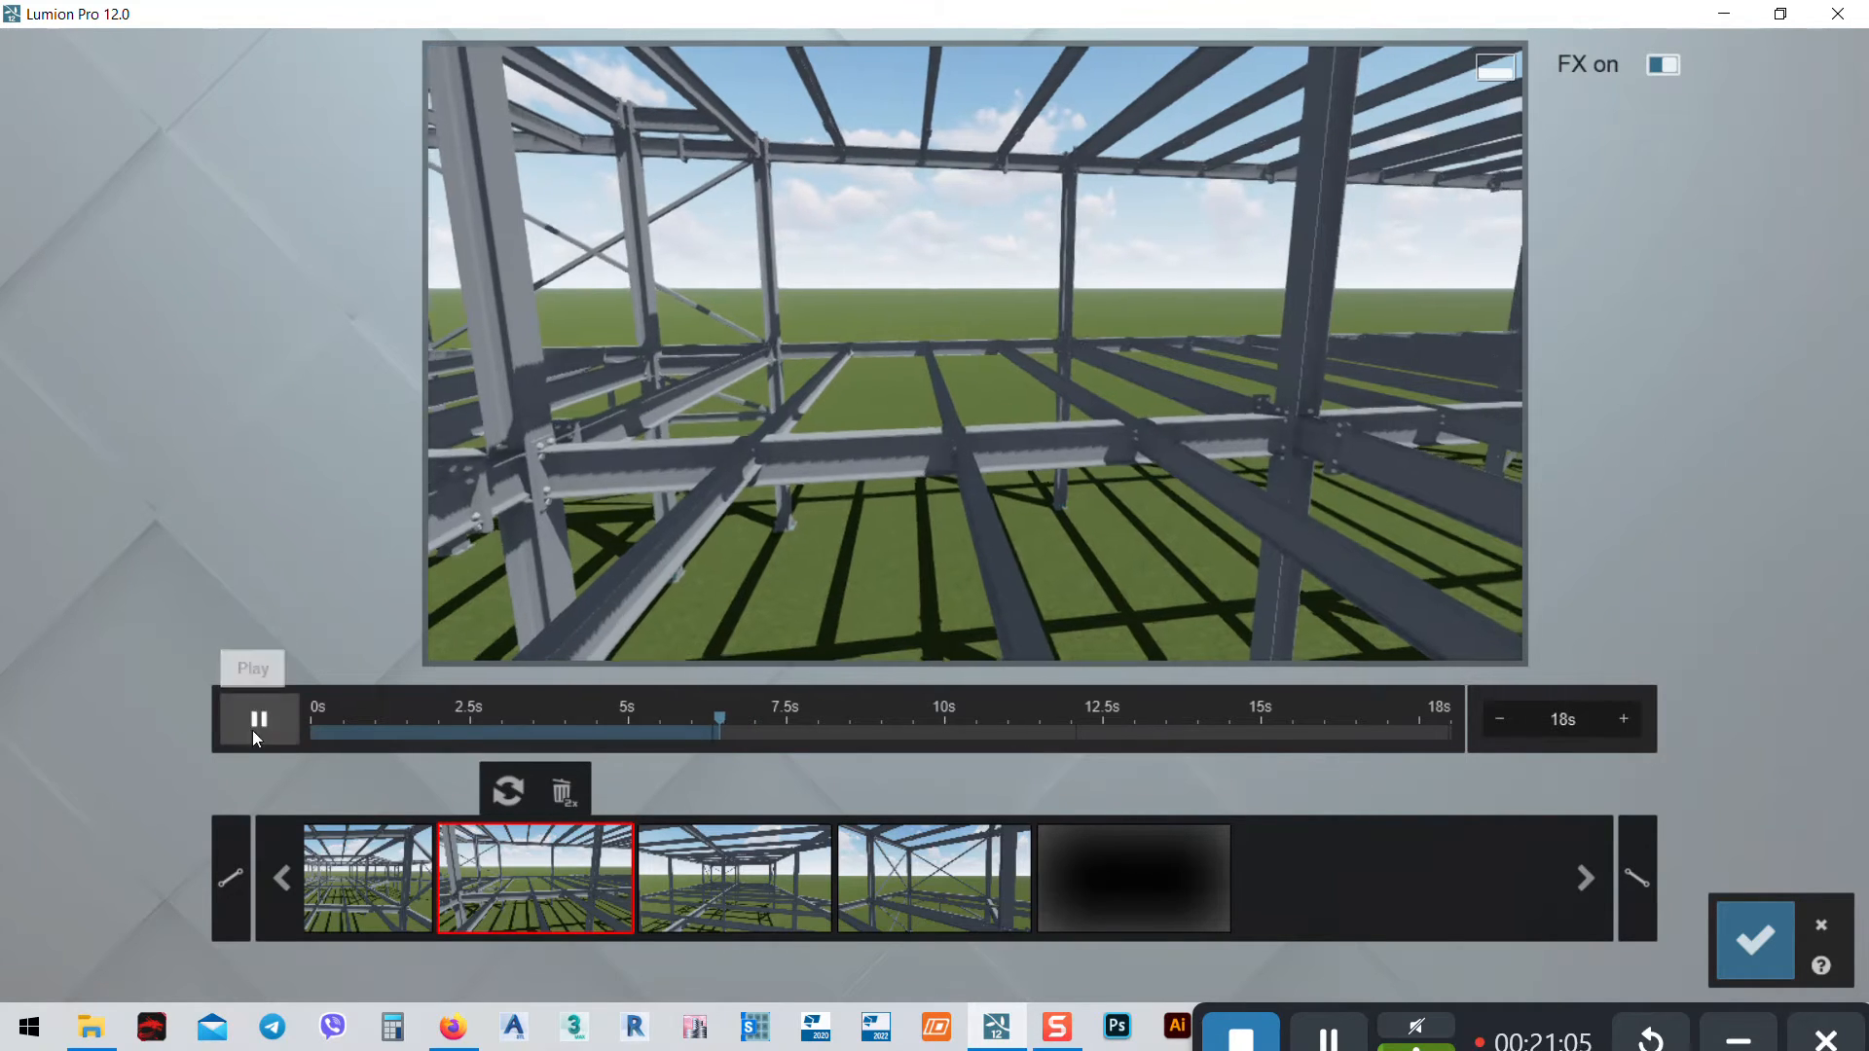
left_click(349, 892)
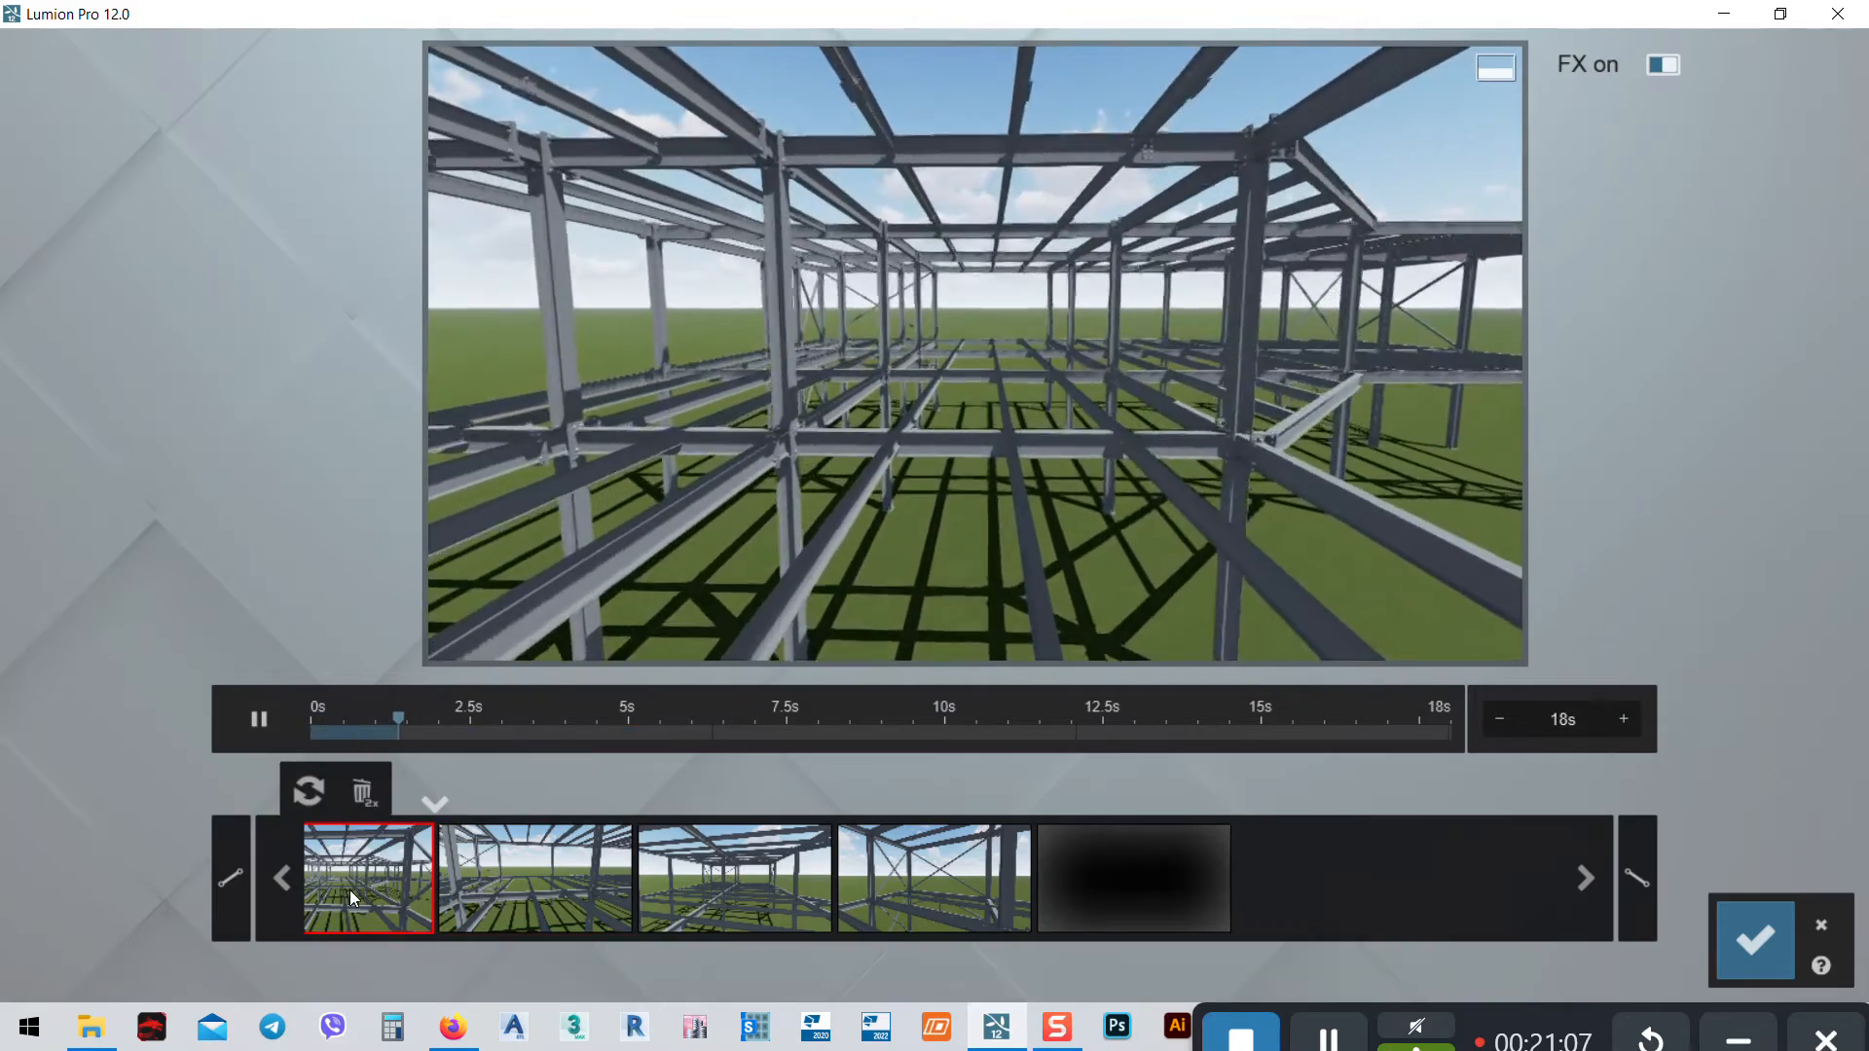
left_click(350, 891)
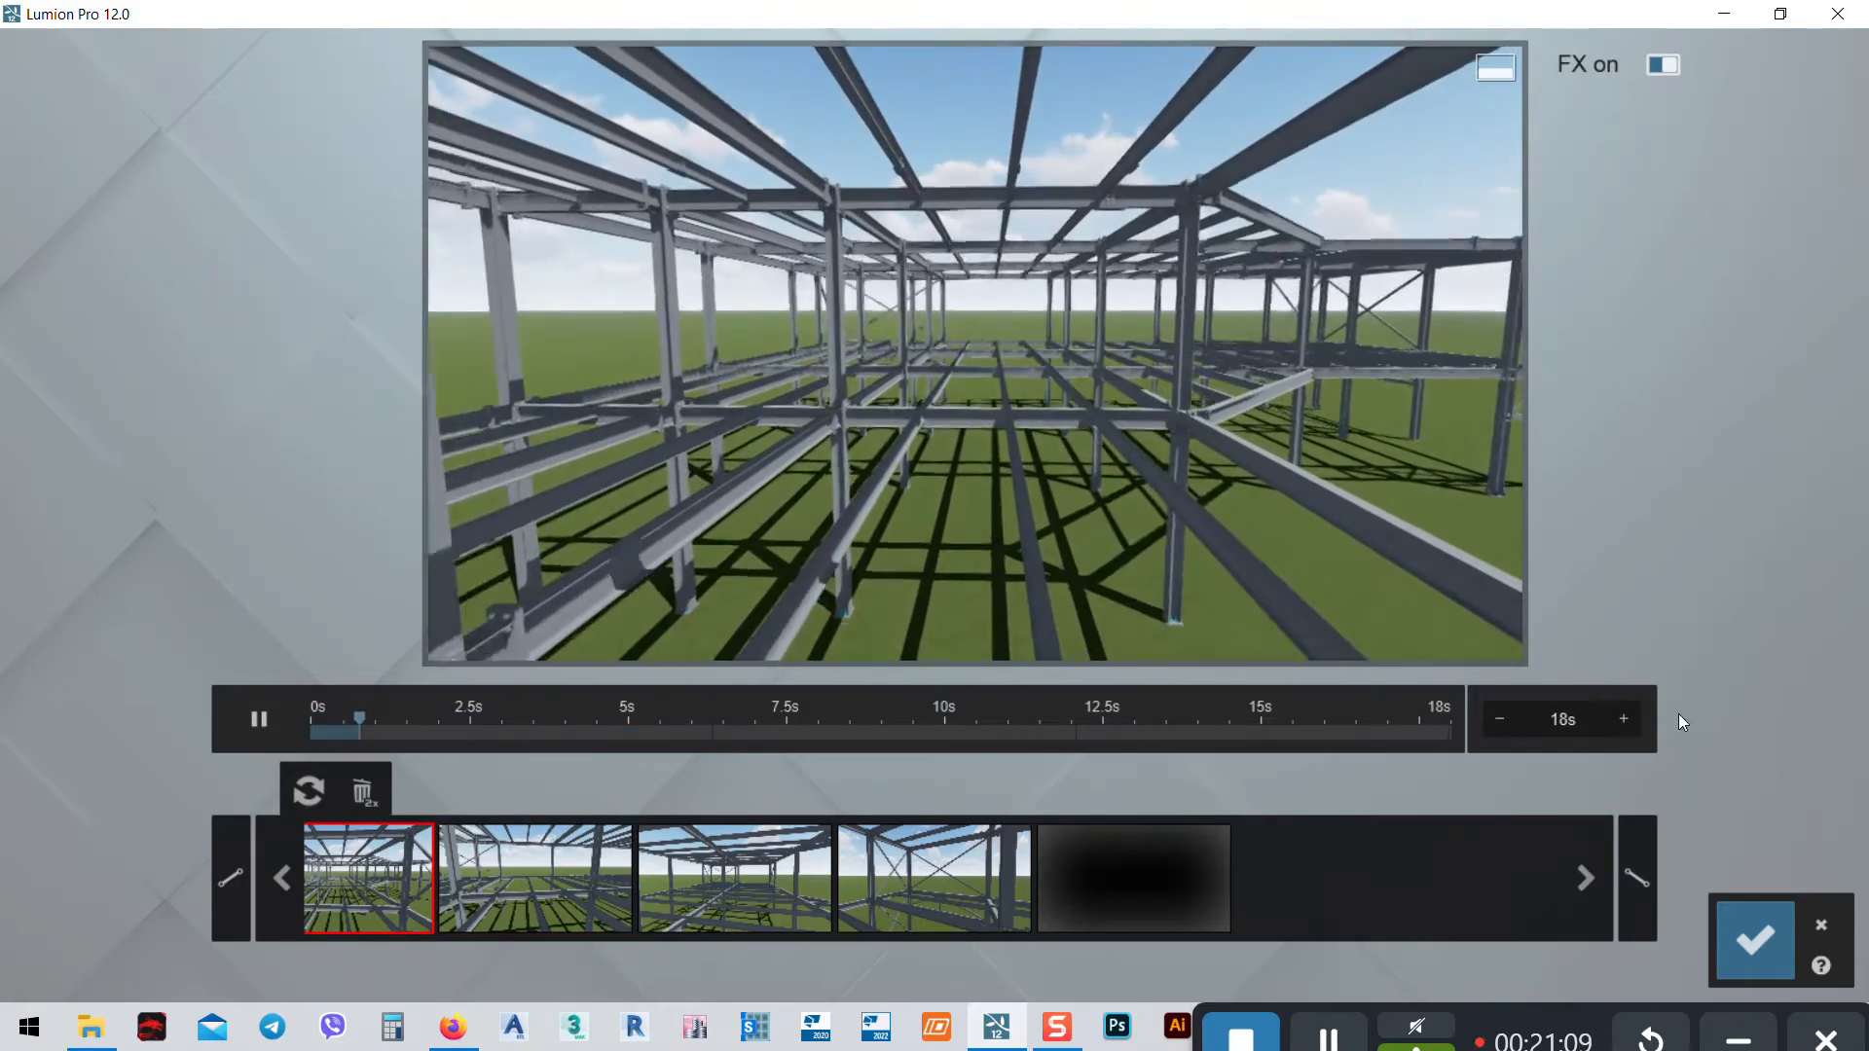
left_click(1623, 718)
left_click(1623, 718)
left_click(1623, 718)
left_click(1622, 718)
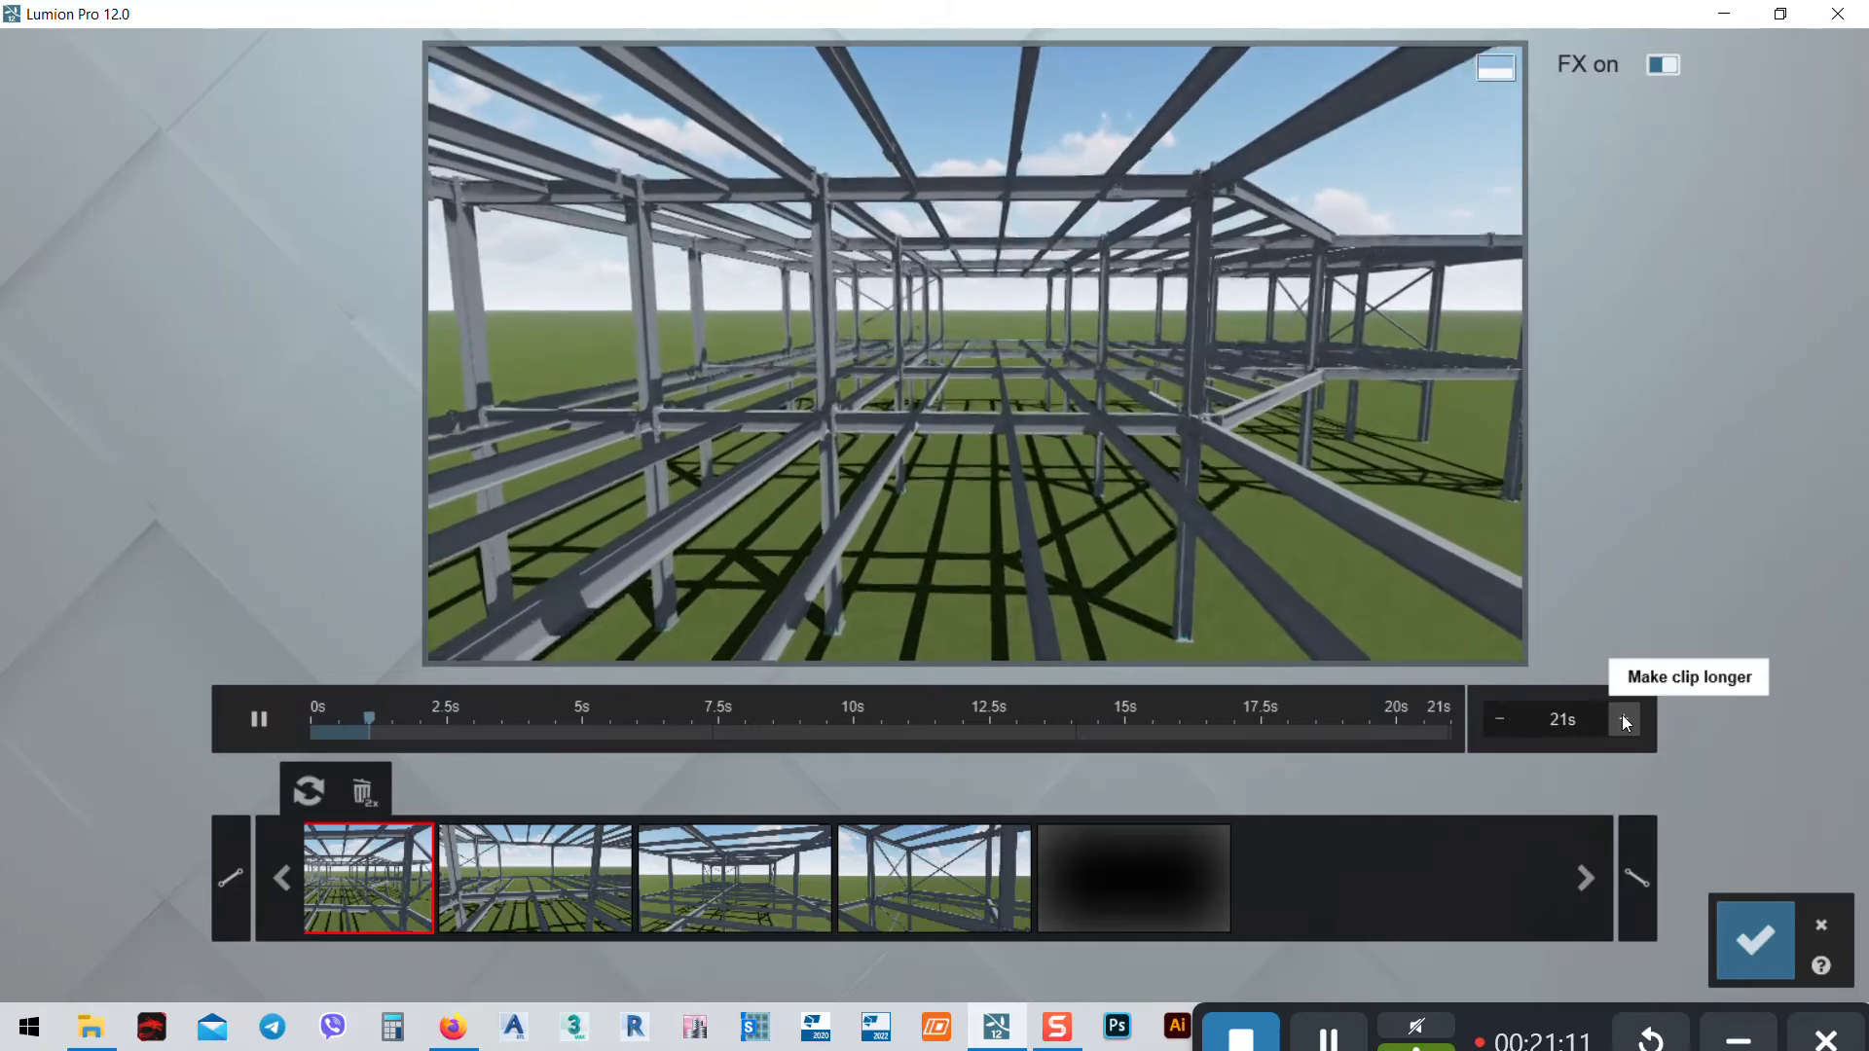
left_click(1622, 718)
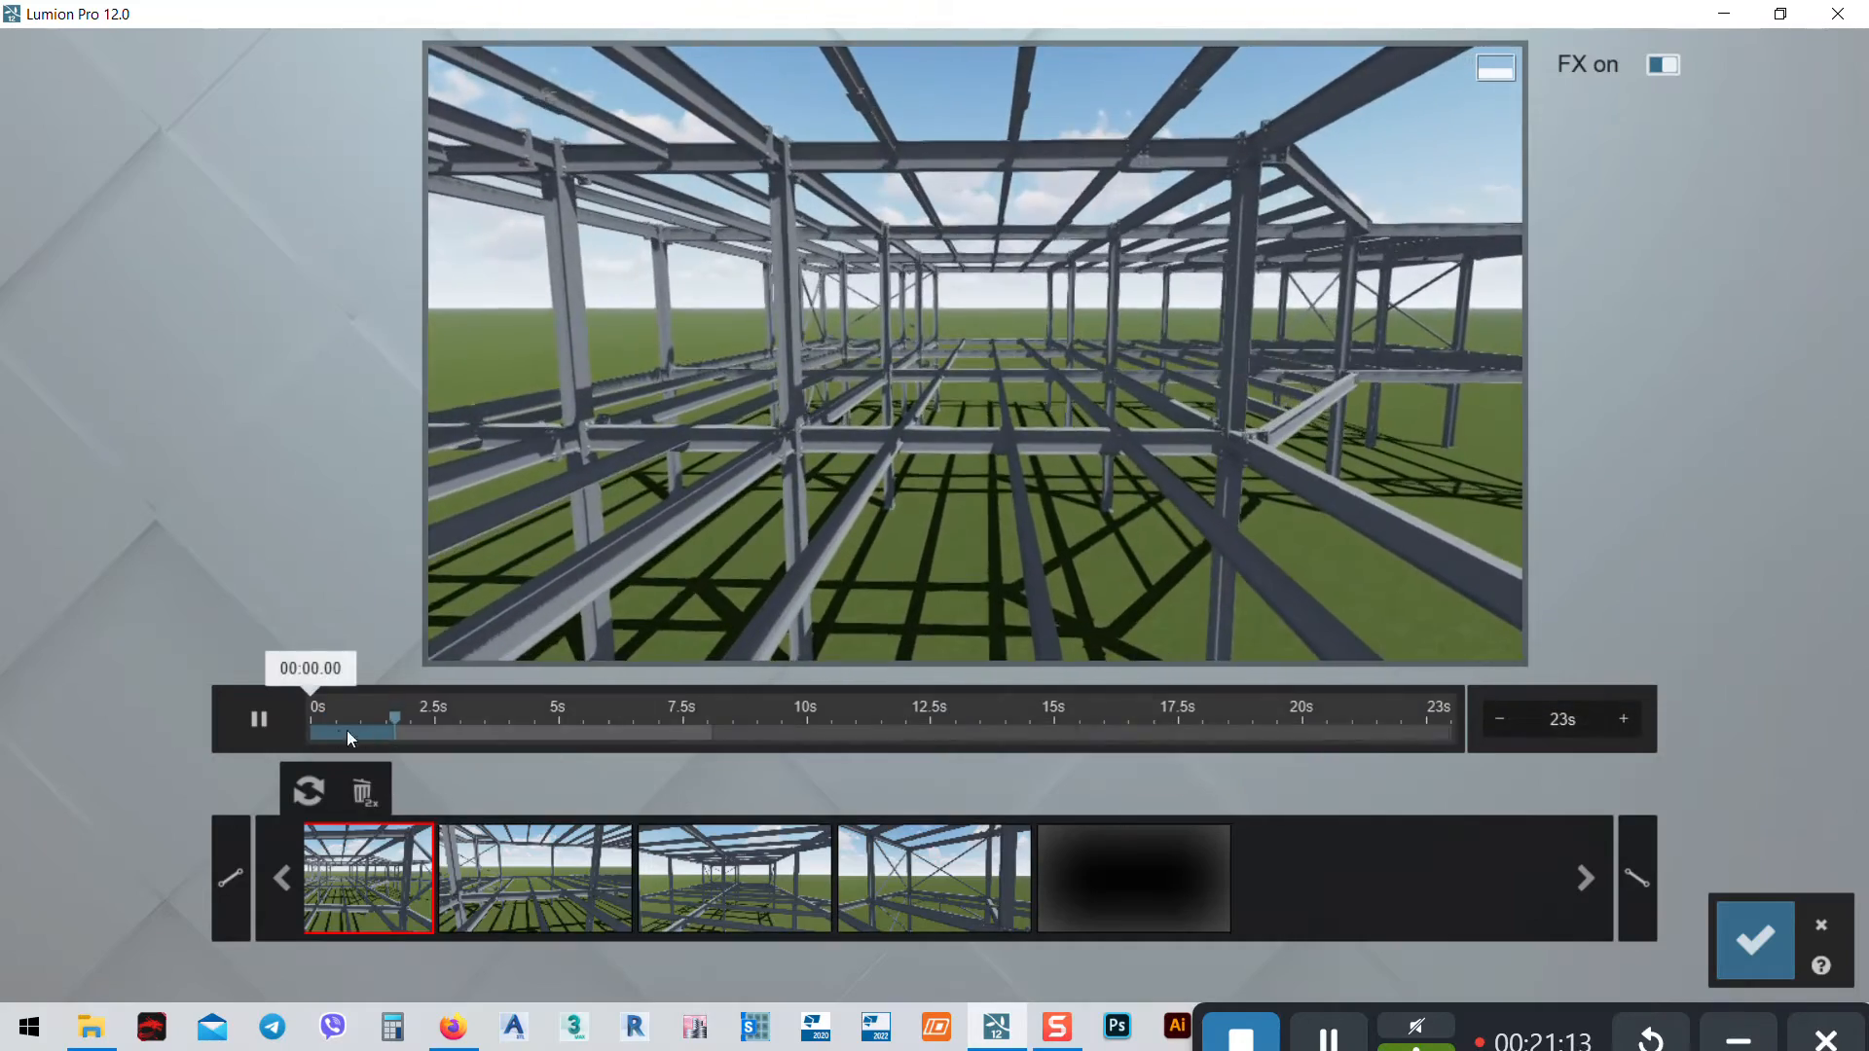
Play the lengthened clip in slot 2 from its start and save it
left_click(317, 728)
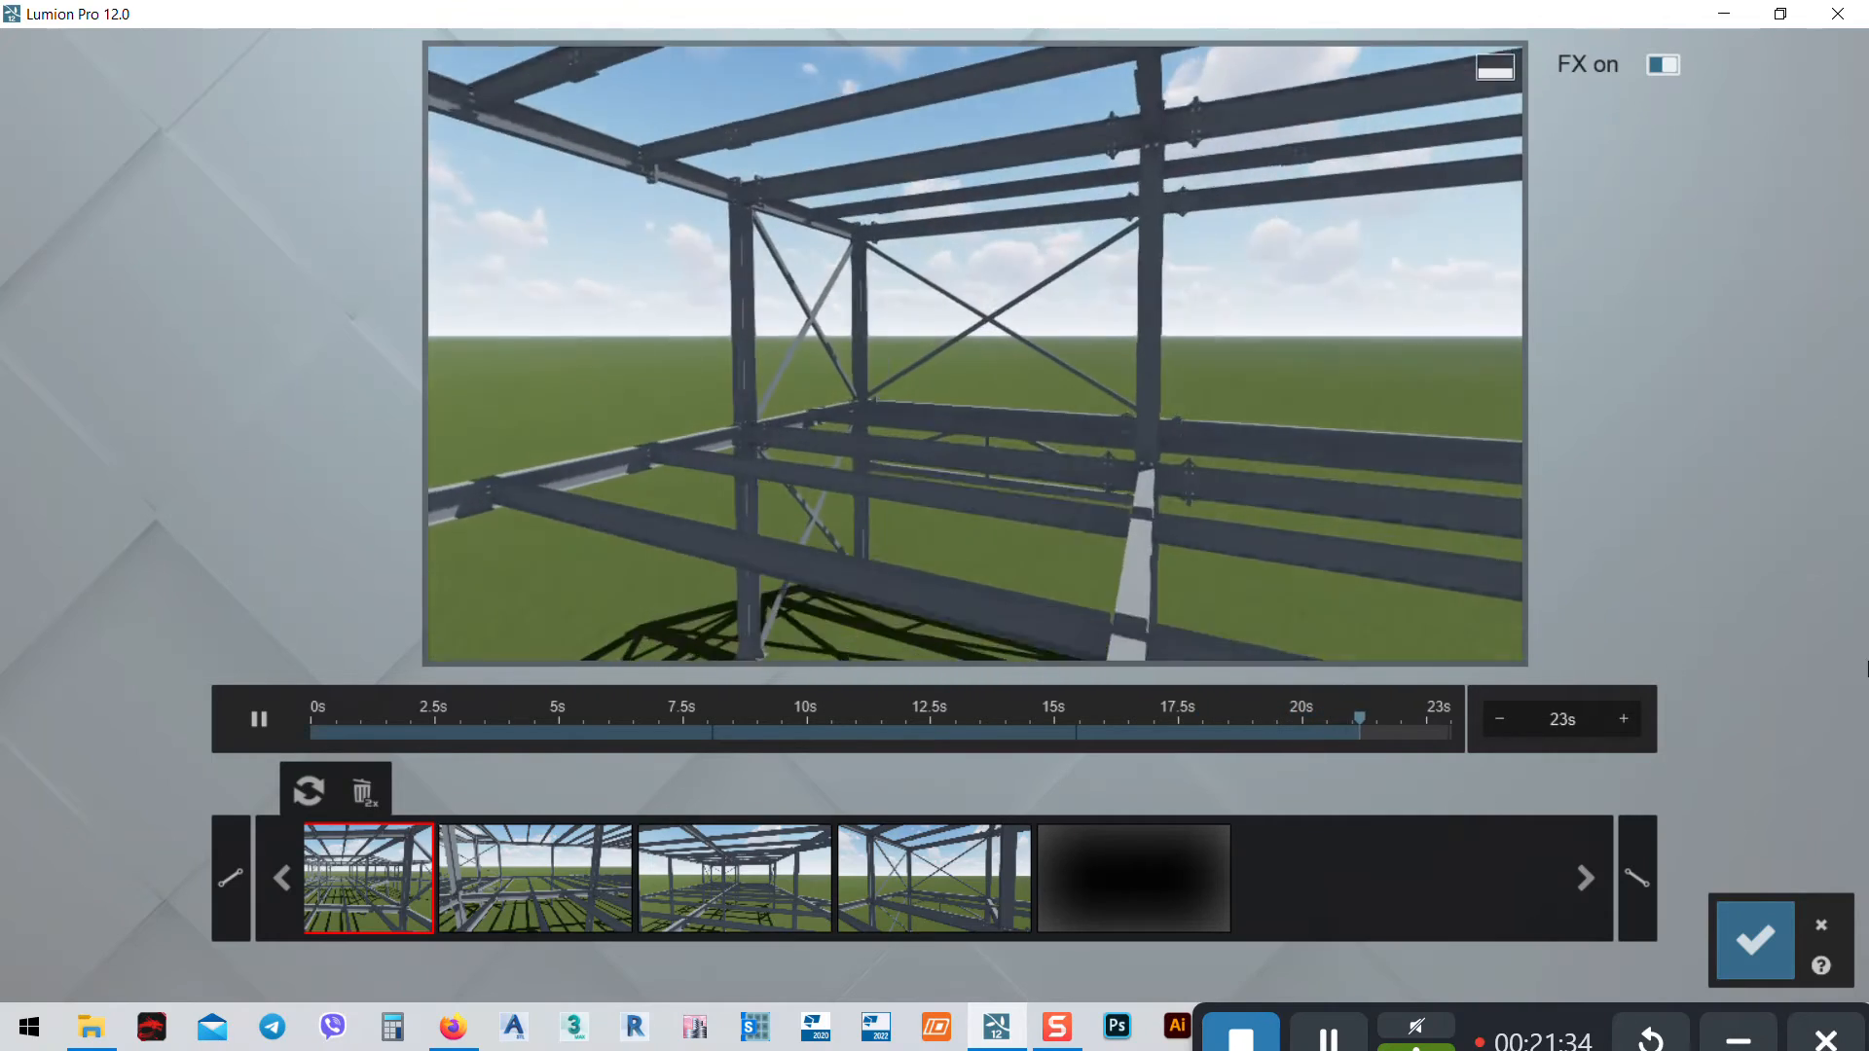
left_click(1736, 950)
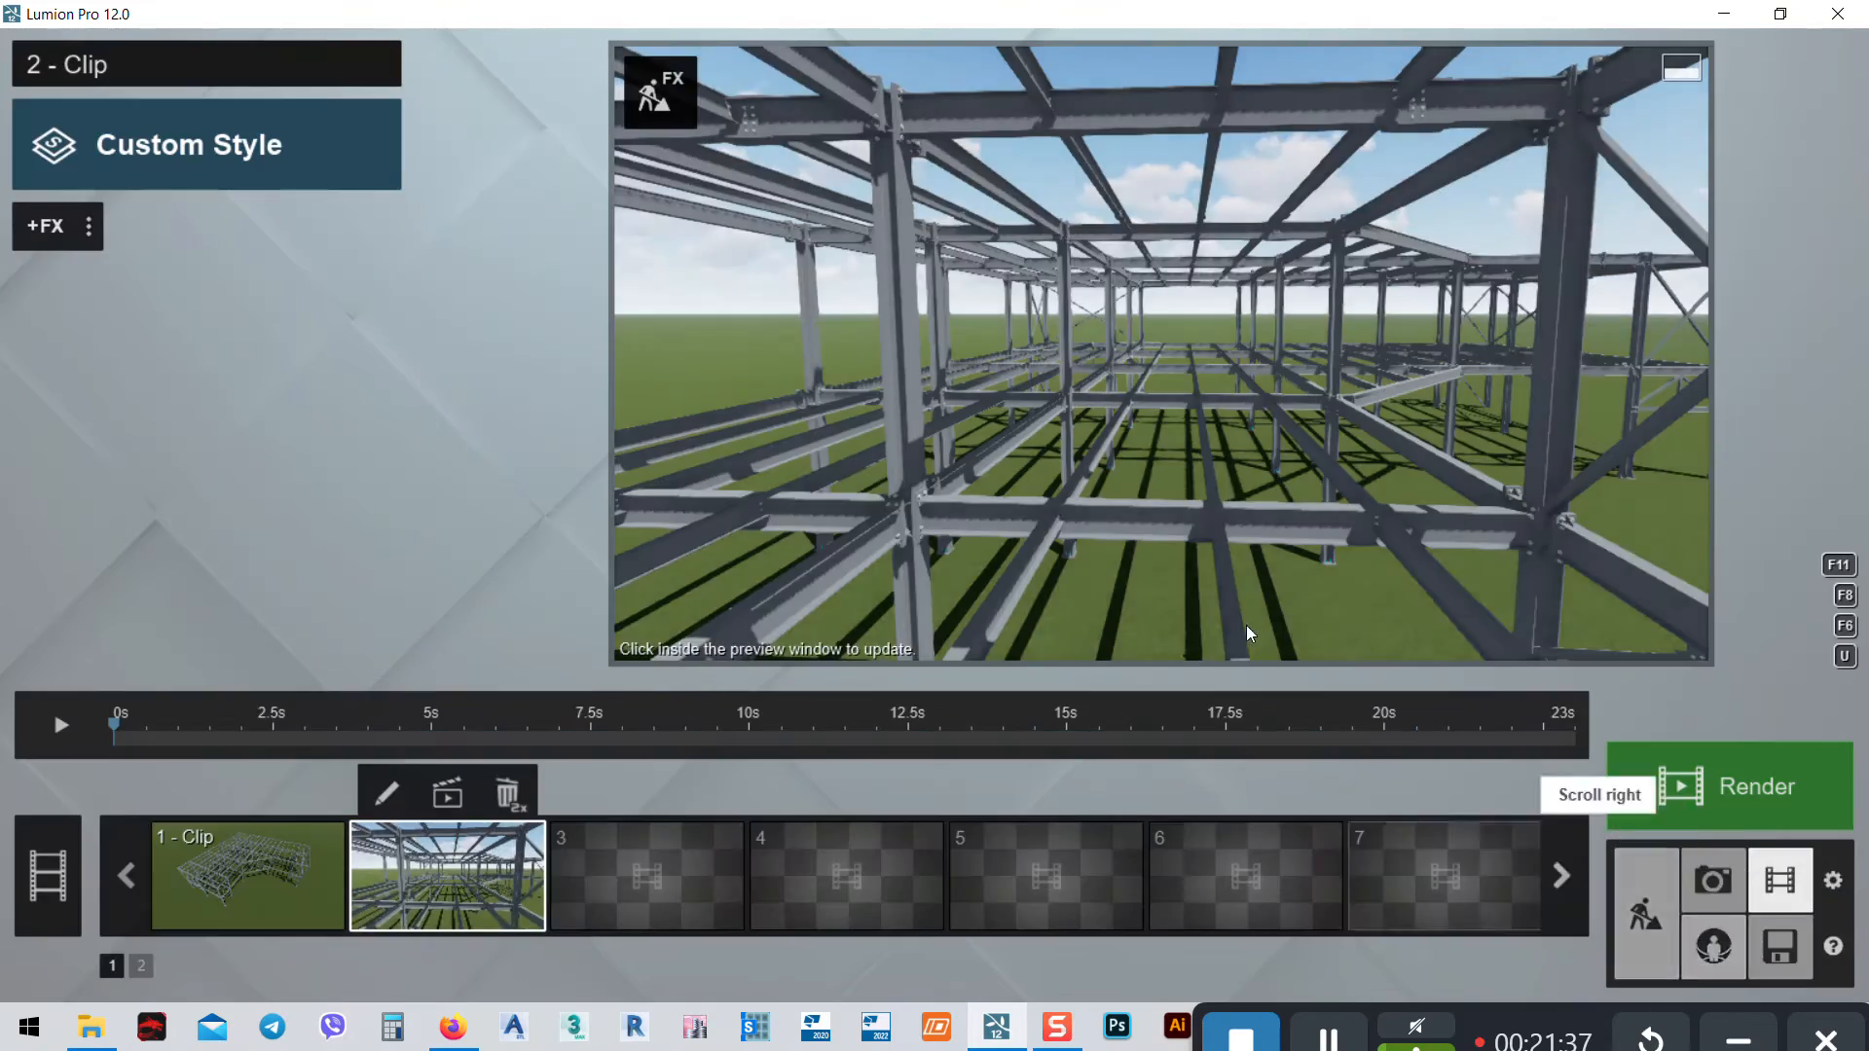
Start recording a clip in slot 3 and store an angled view down across the floor beams from a braced edge as its first camera keyframe
left_click(634, 868)
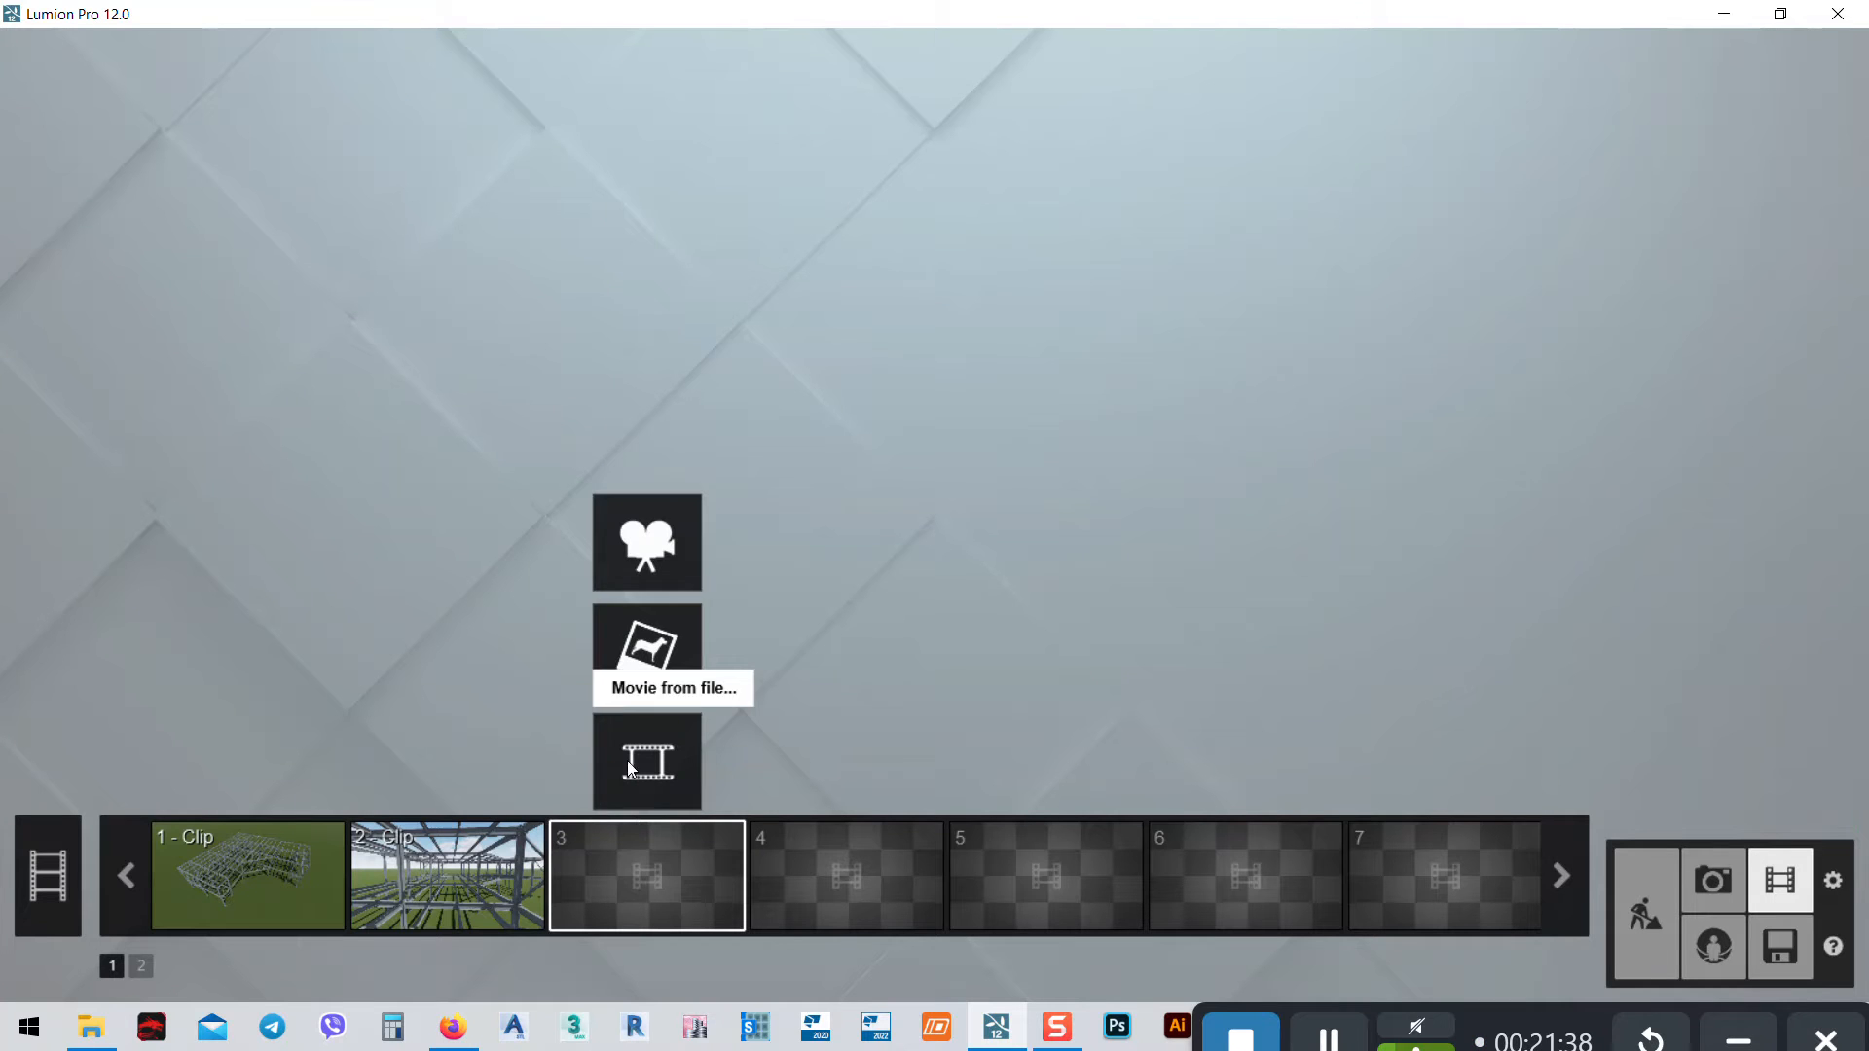
left_click(652, 538)
right_click_drag(1030, 473, 845, 568)
left_click(951, 895)
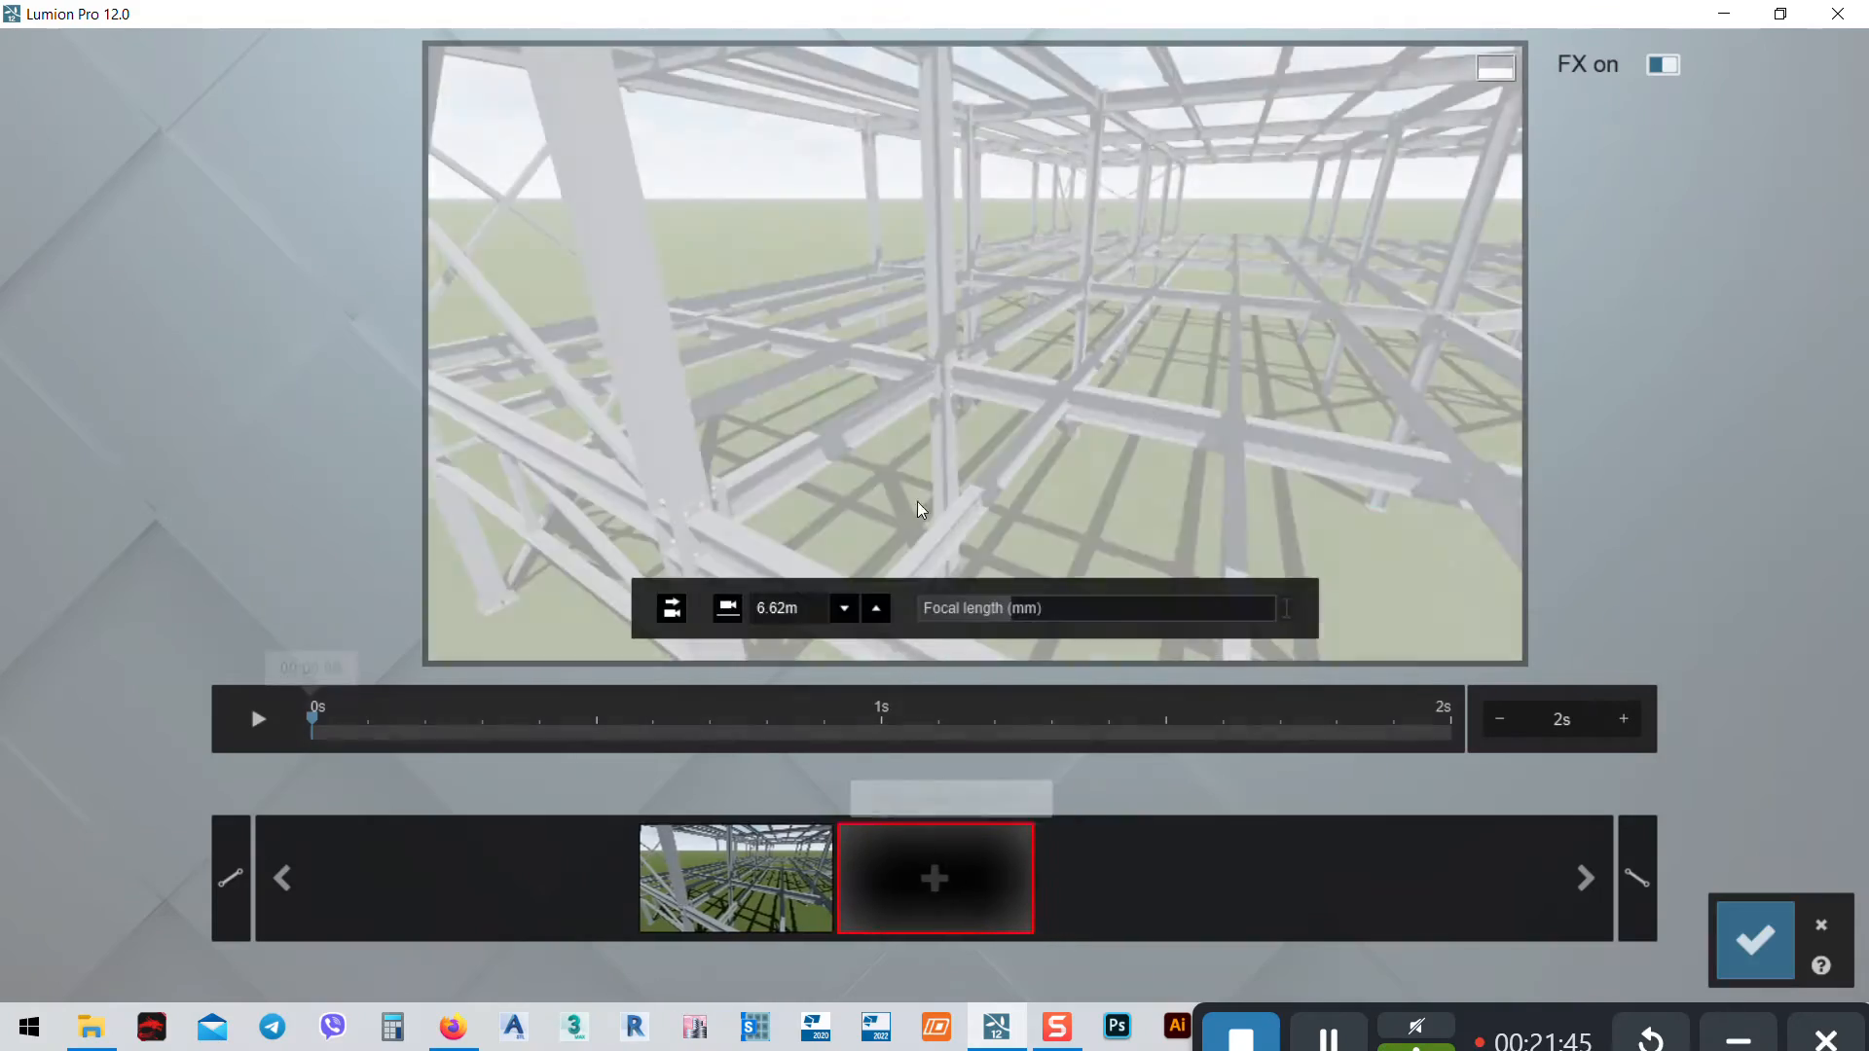
Store a close-up of the bolted beam-to-column connection as the clip's second camera keyframe
key("w")
key("w")
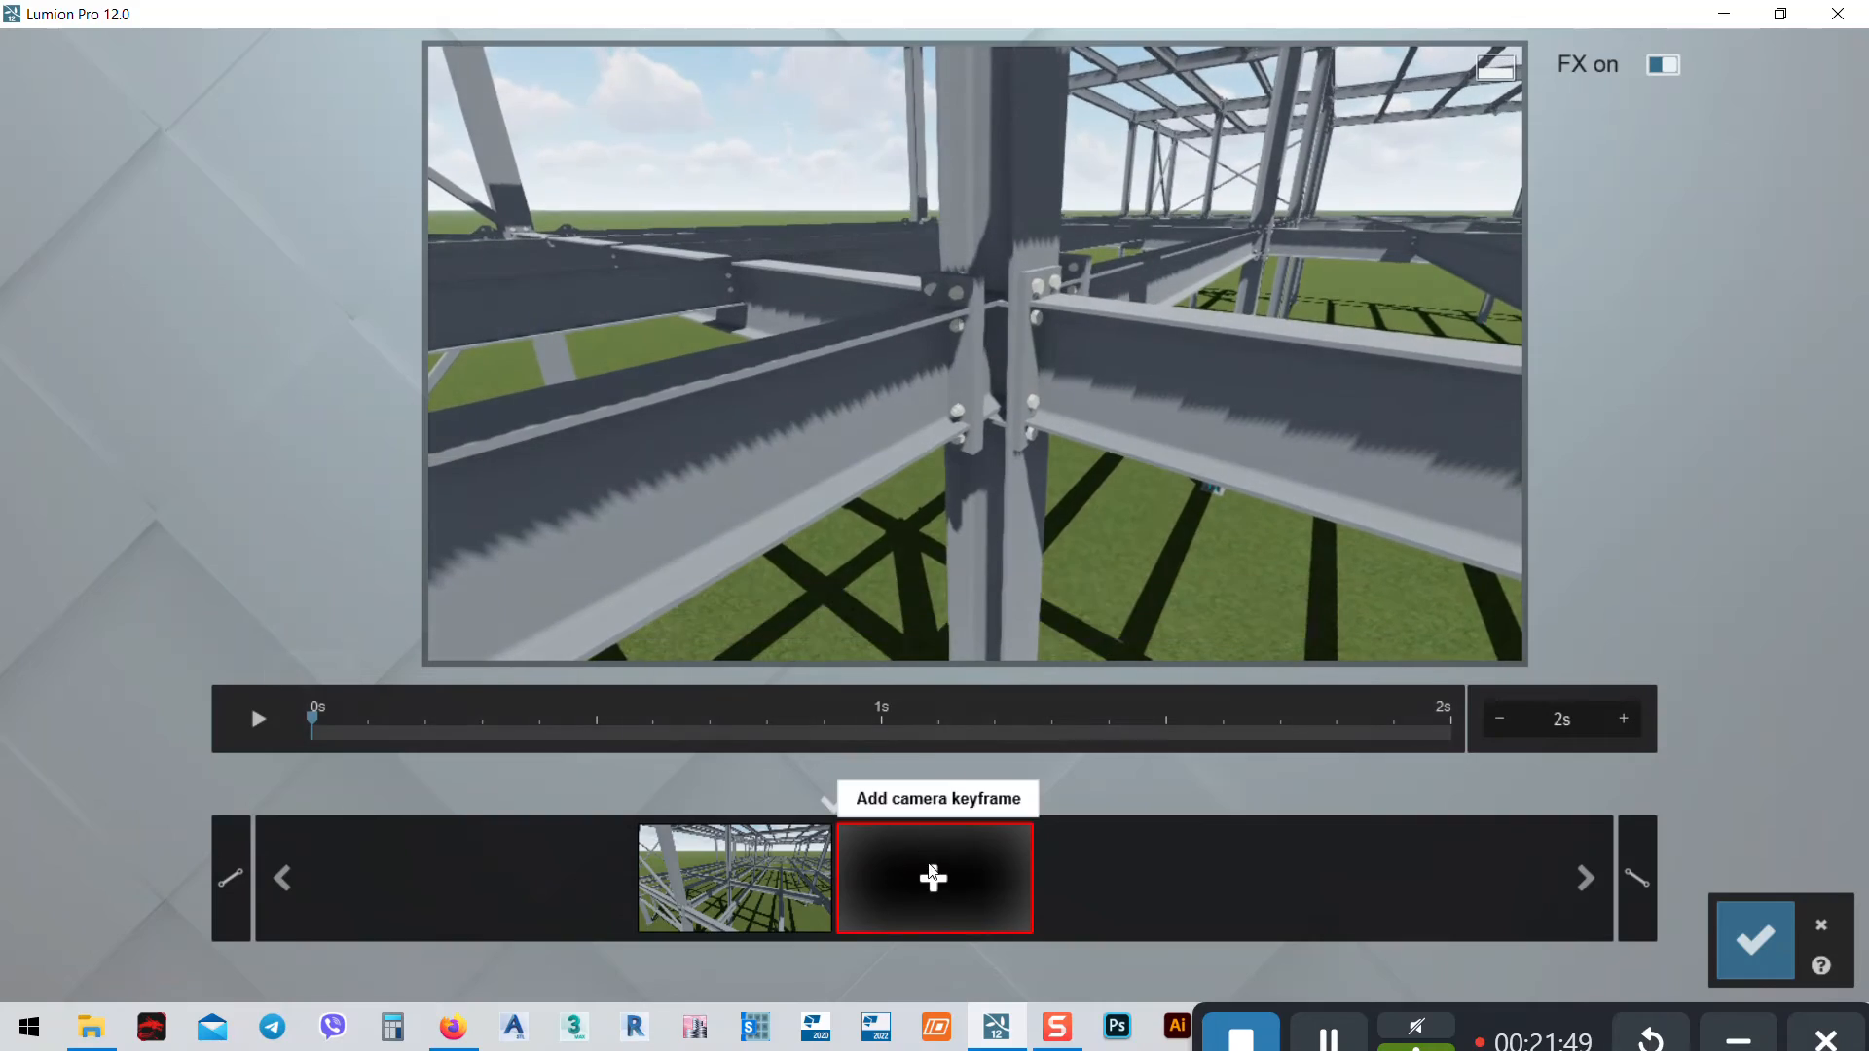
left_click(932, 879)
Play back the connection close-up clip in slot 3 and save it
left_click(257, 723)
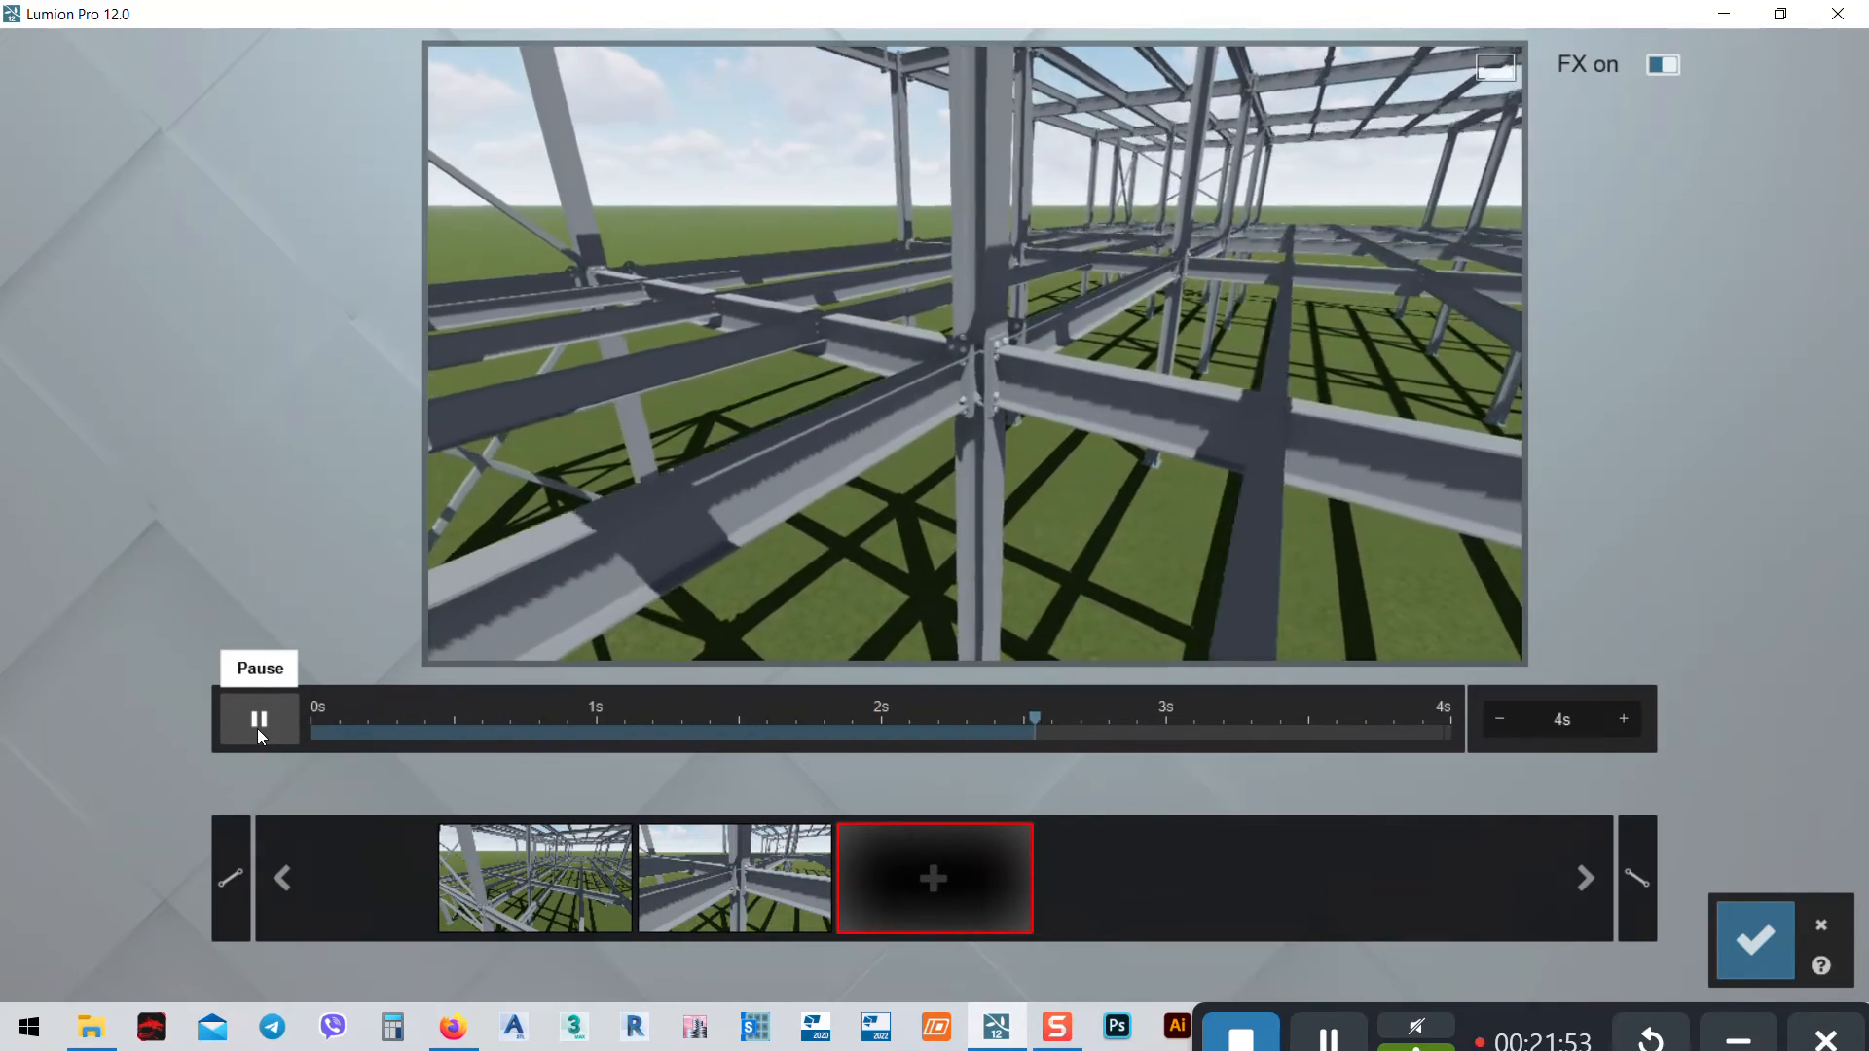
left_click(257, 725)
left_click(1756, 940)
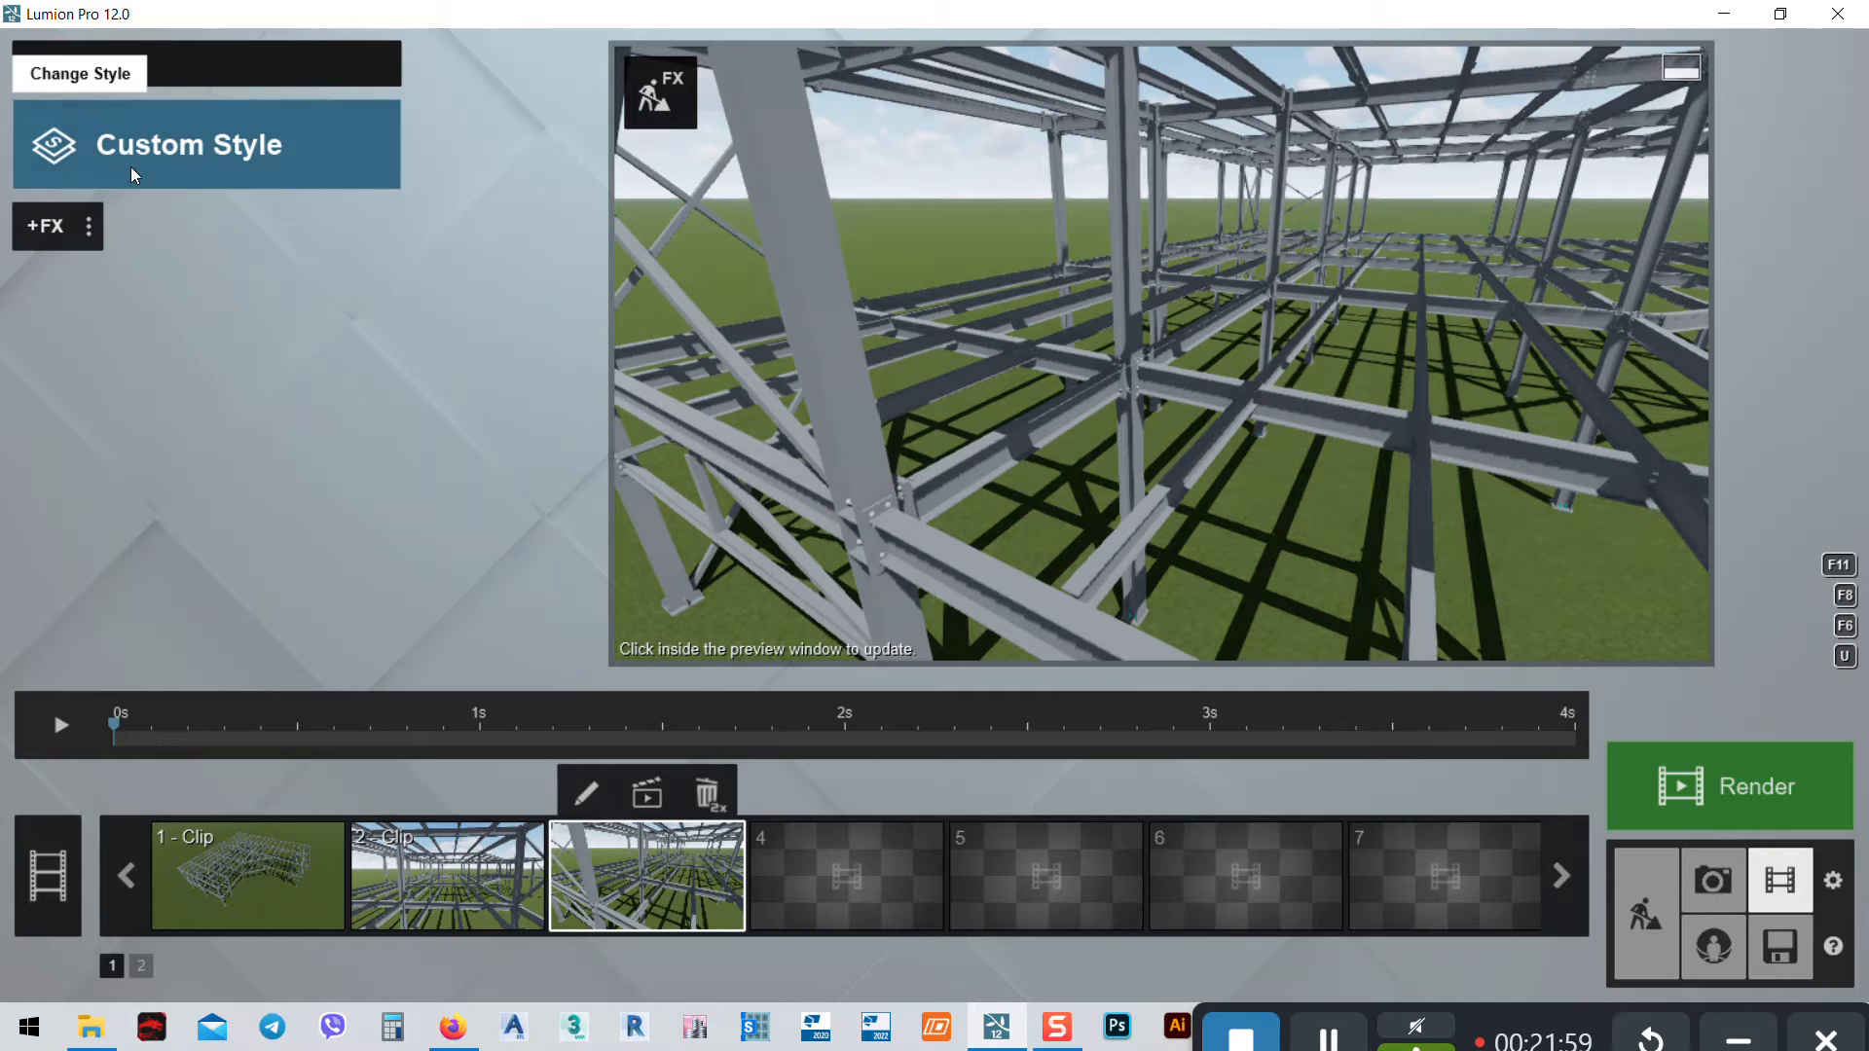
Try the Daytime style on the entire movie, replace it with the Realistic style, and play the whole movie
left_click(40, 890)
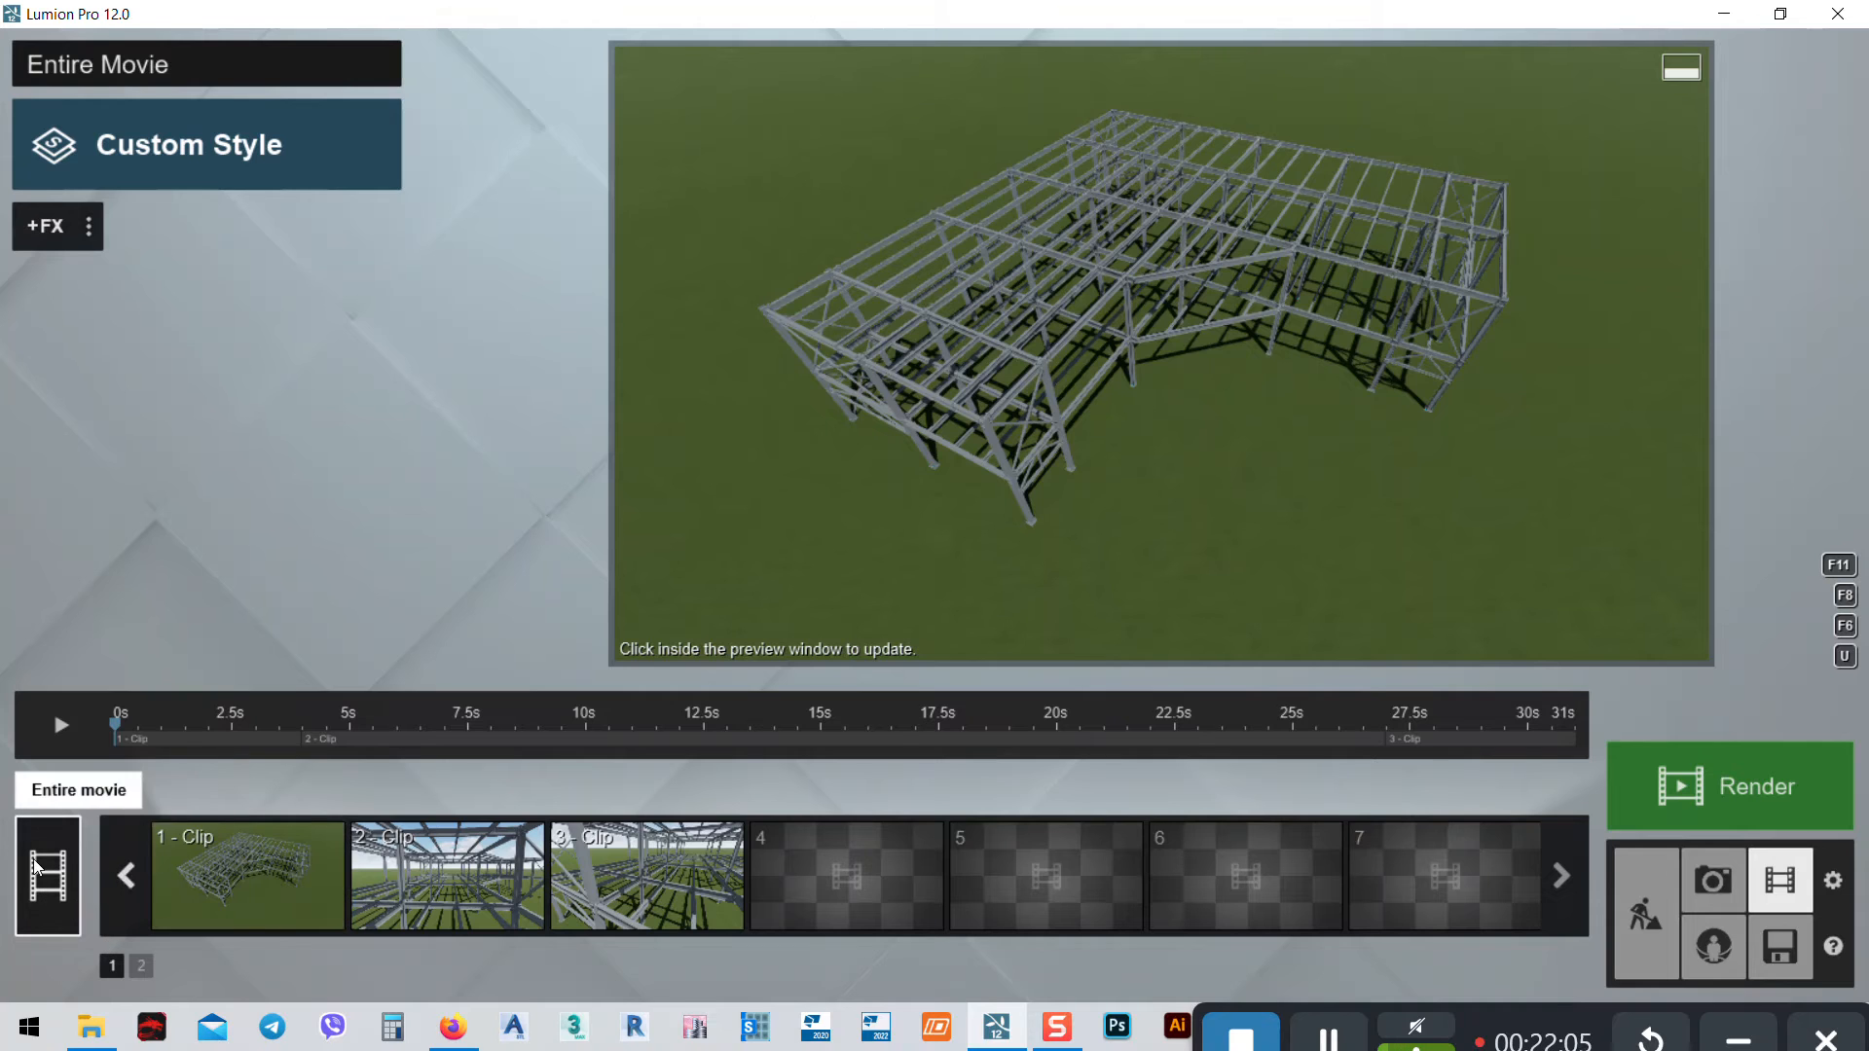
left_click(206, 142)
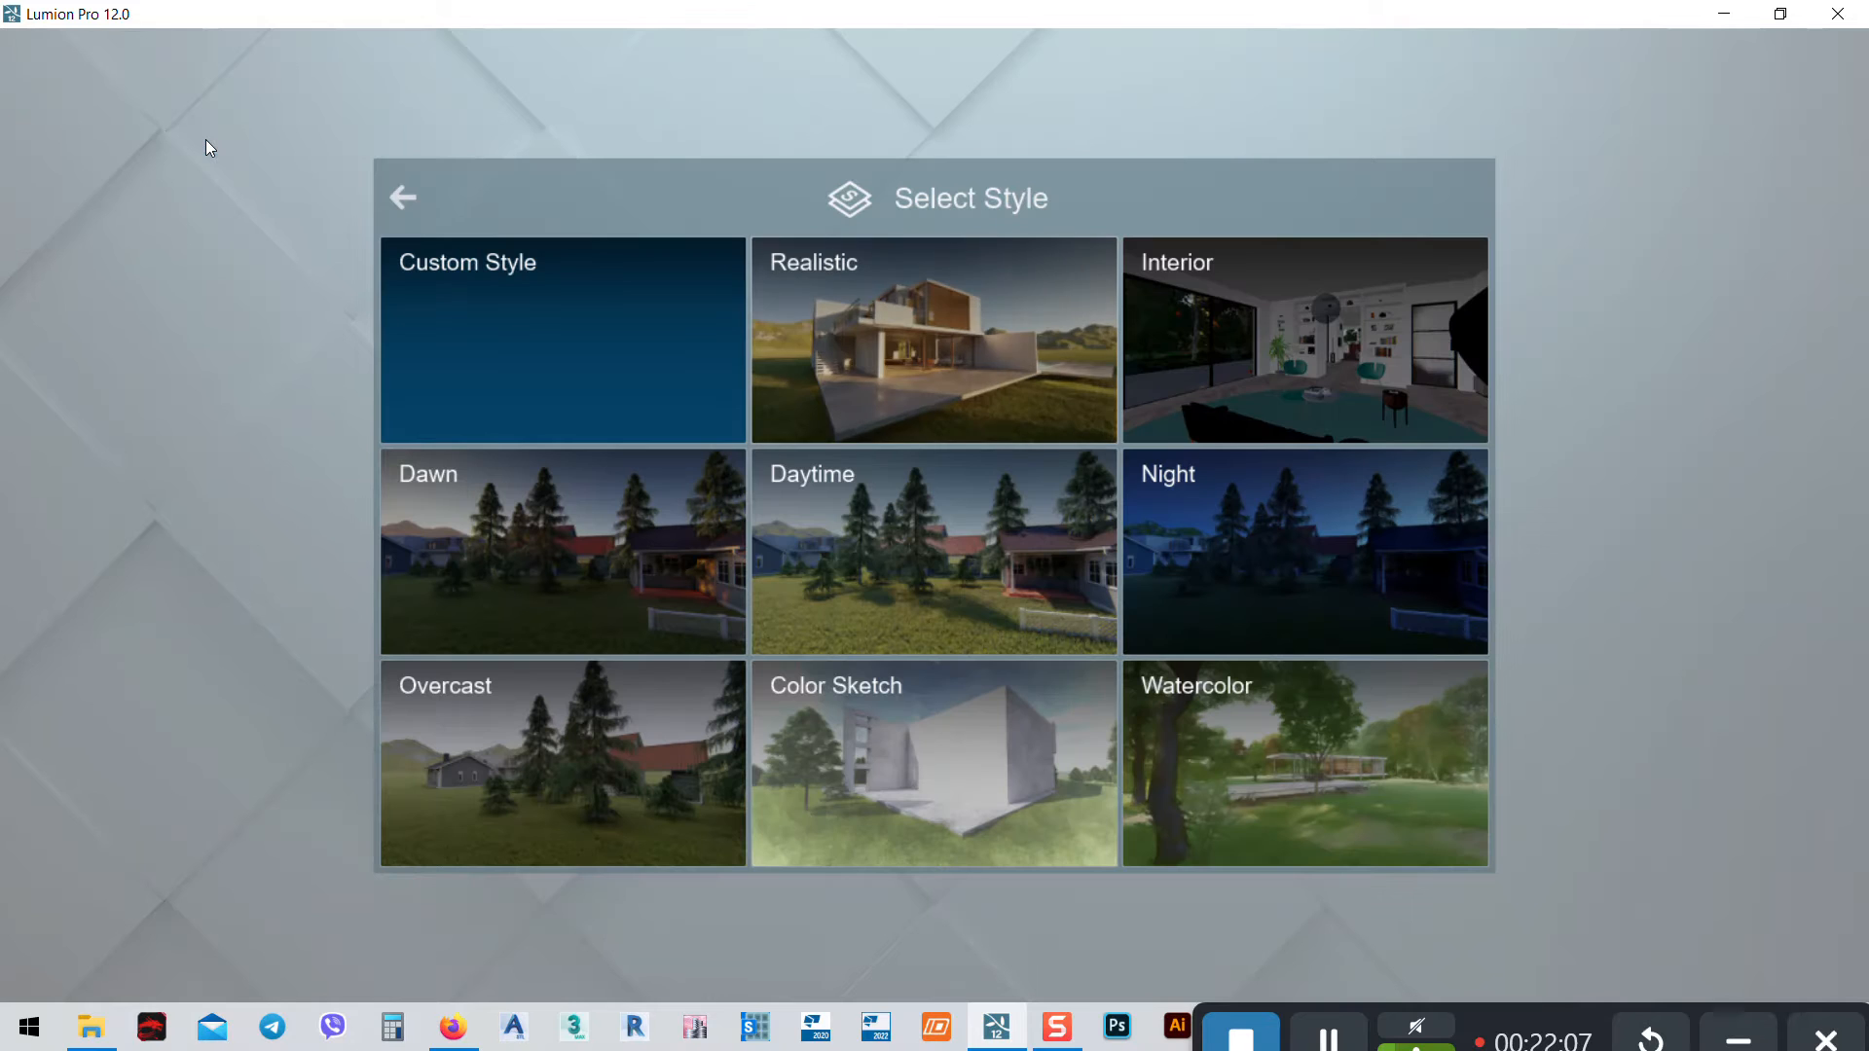
left_click(929, 560)
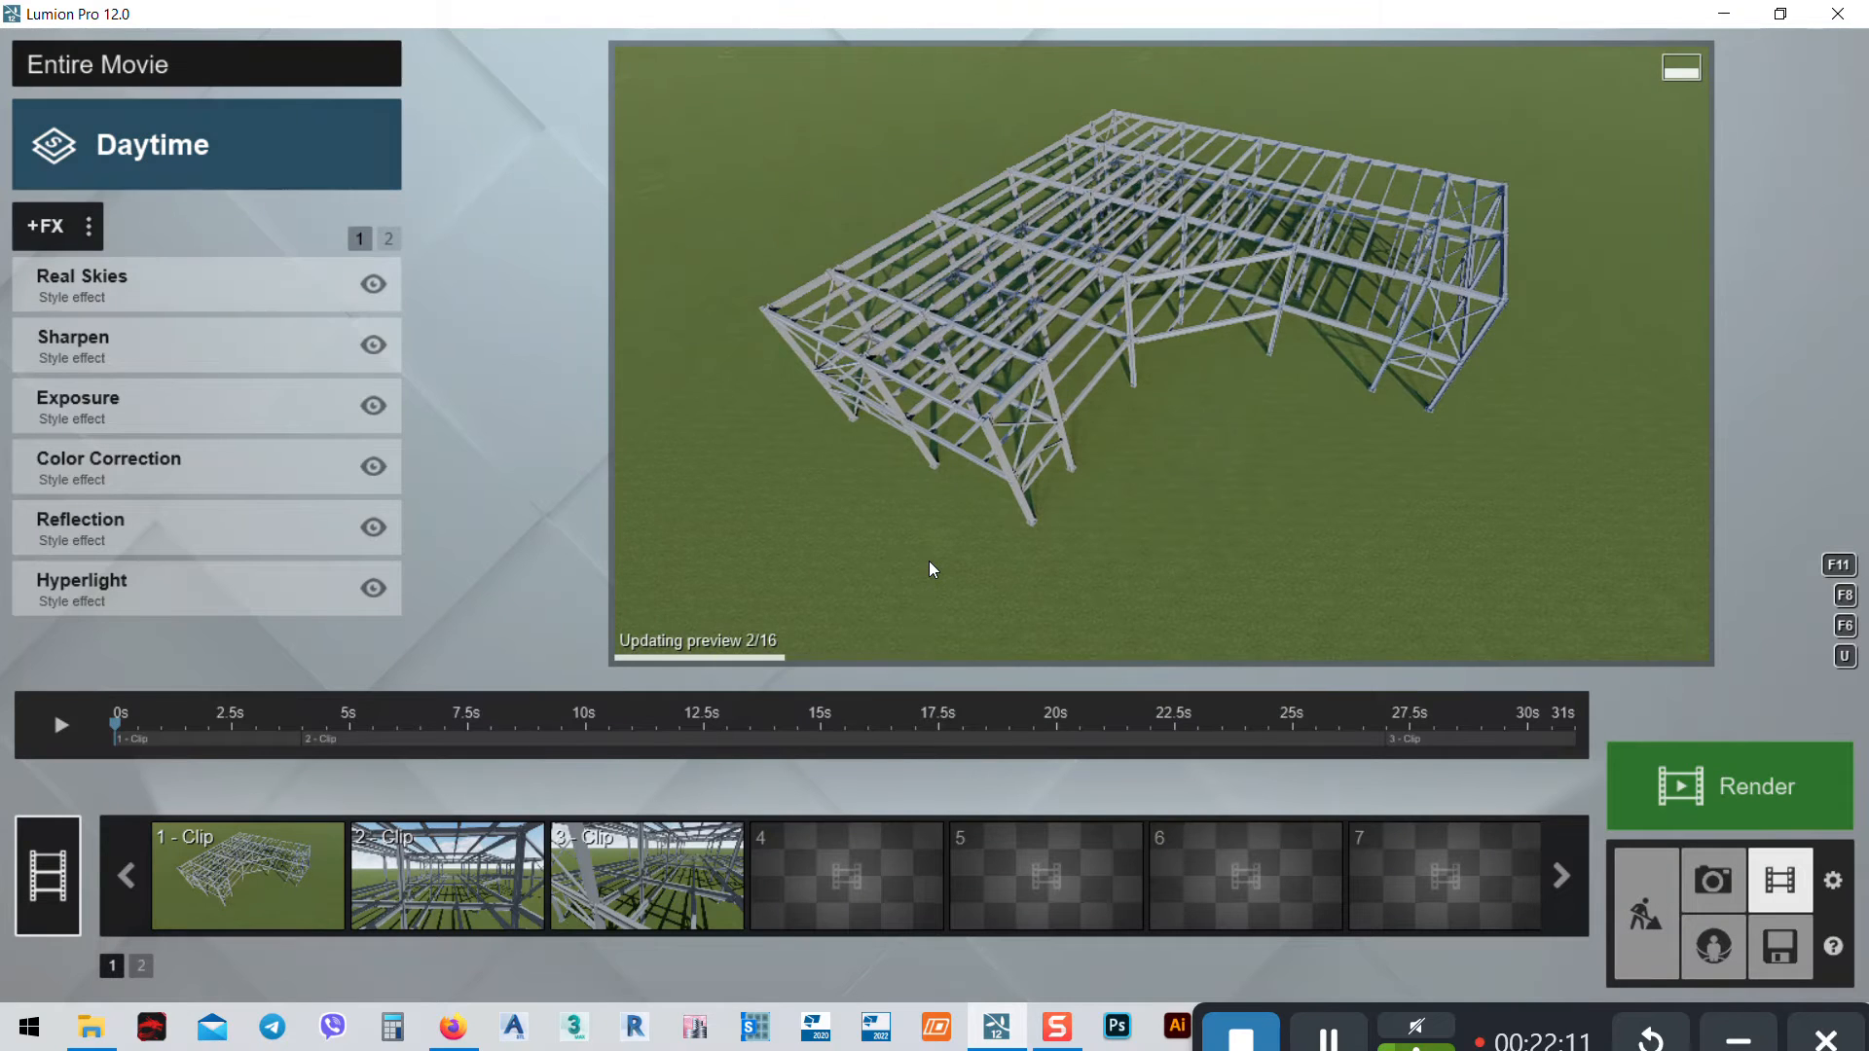
left_click(224, 170)
left_click(920, 280)
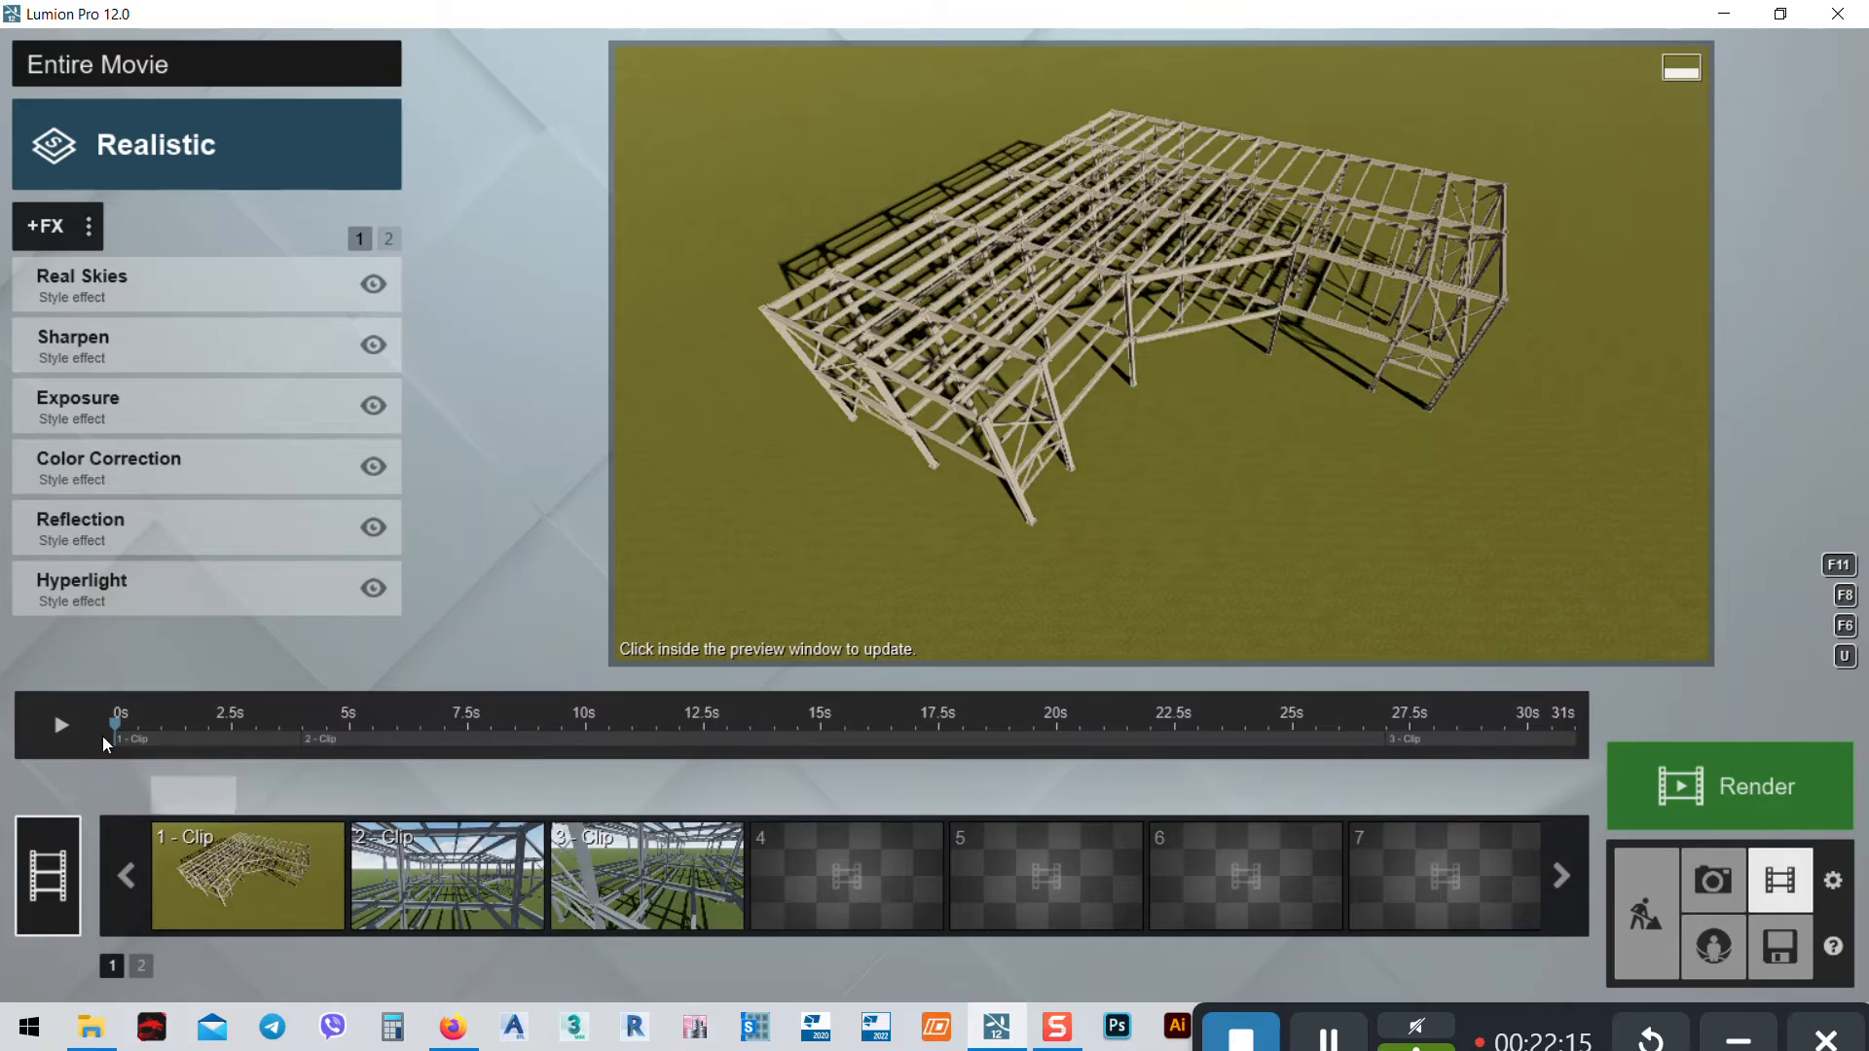
left_click(61, 722)
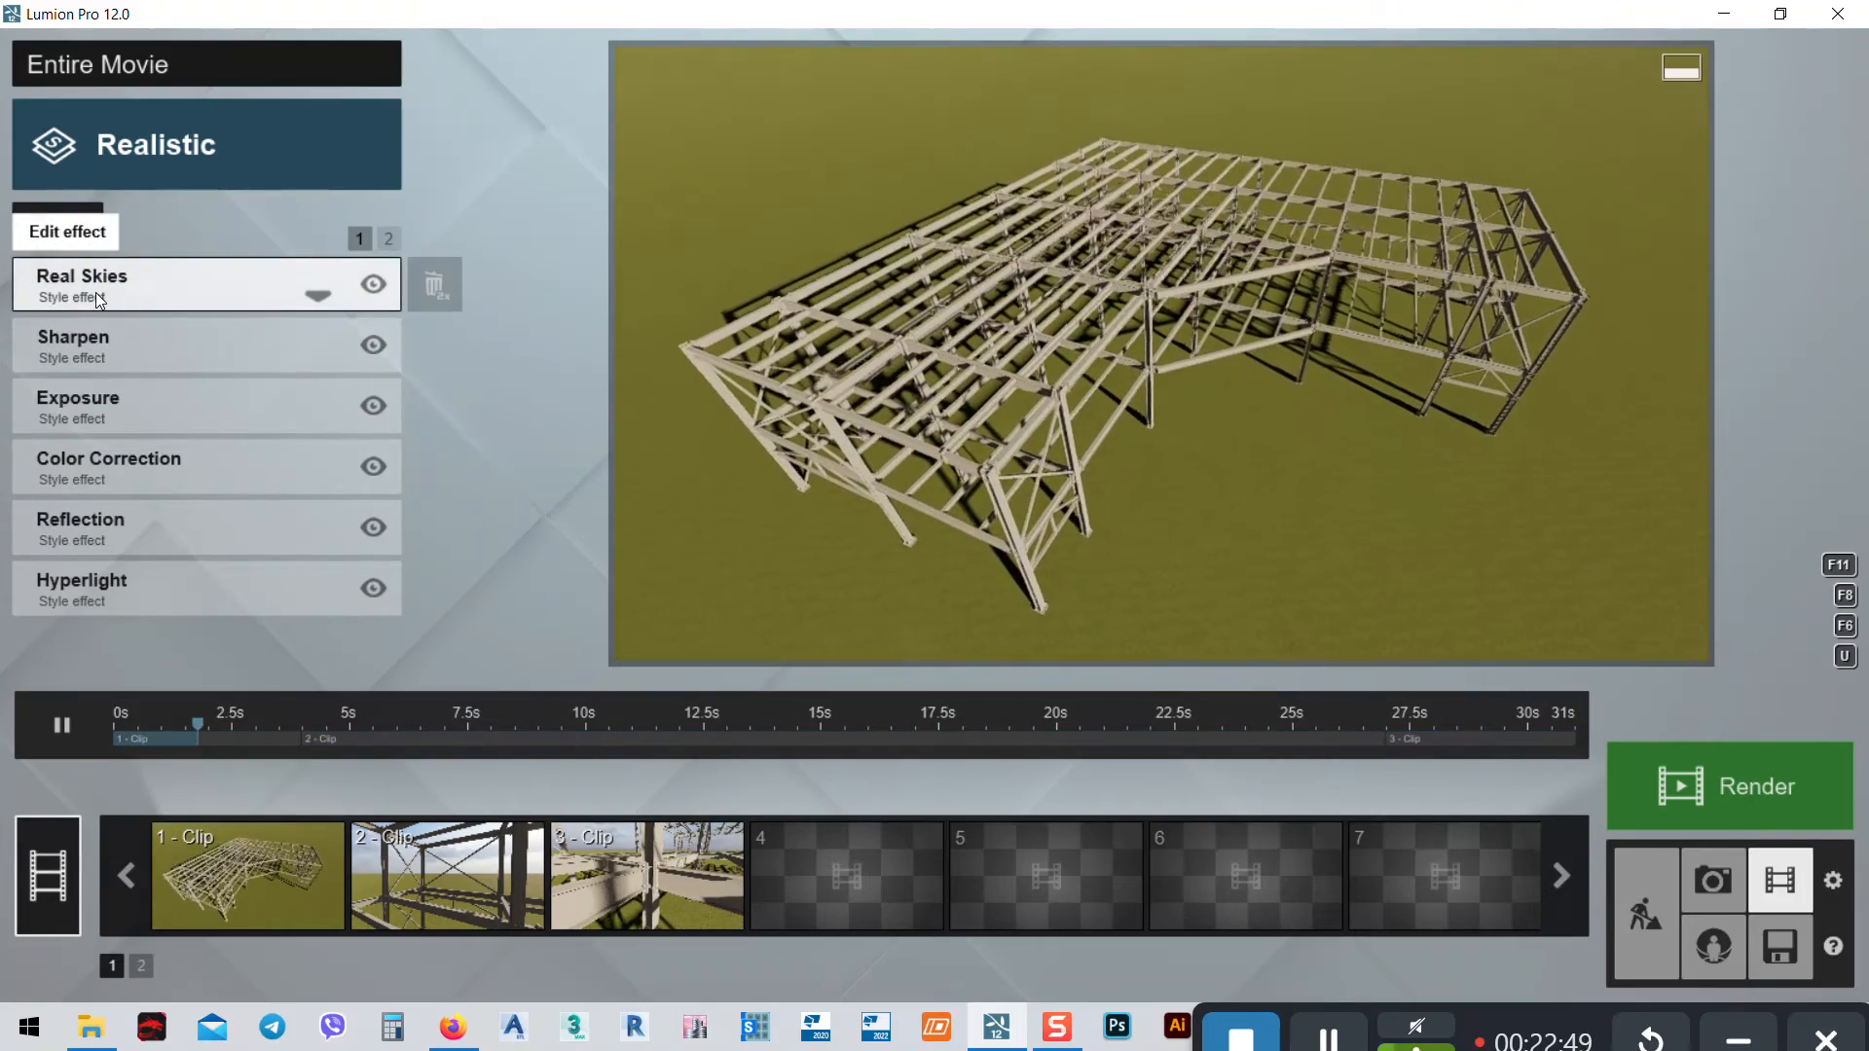
Lower the heading of the Real Skies effect to about one third of its range, and rewind the movie to its start
left_click(96, 292)
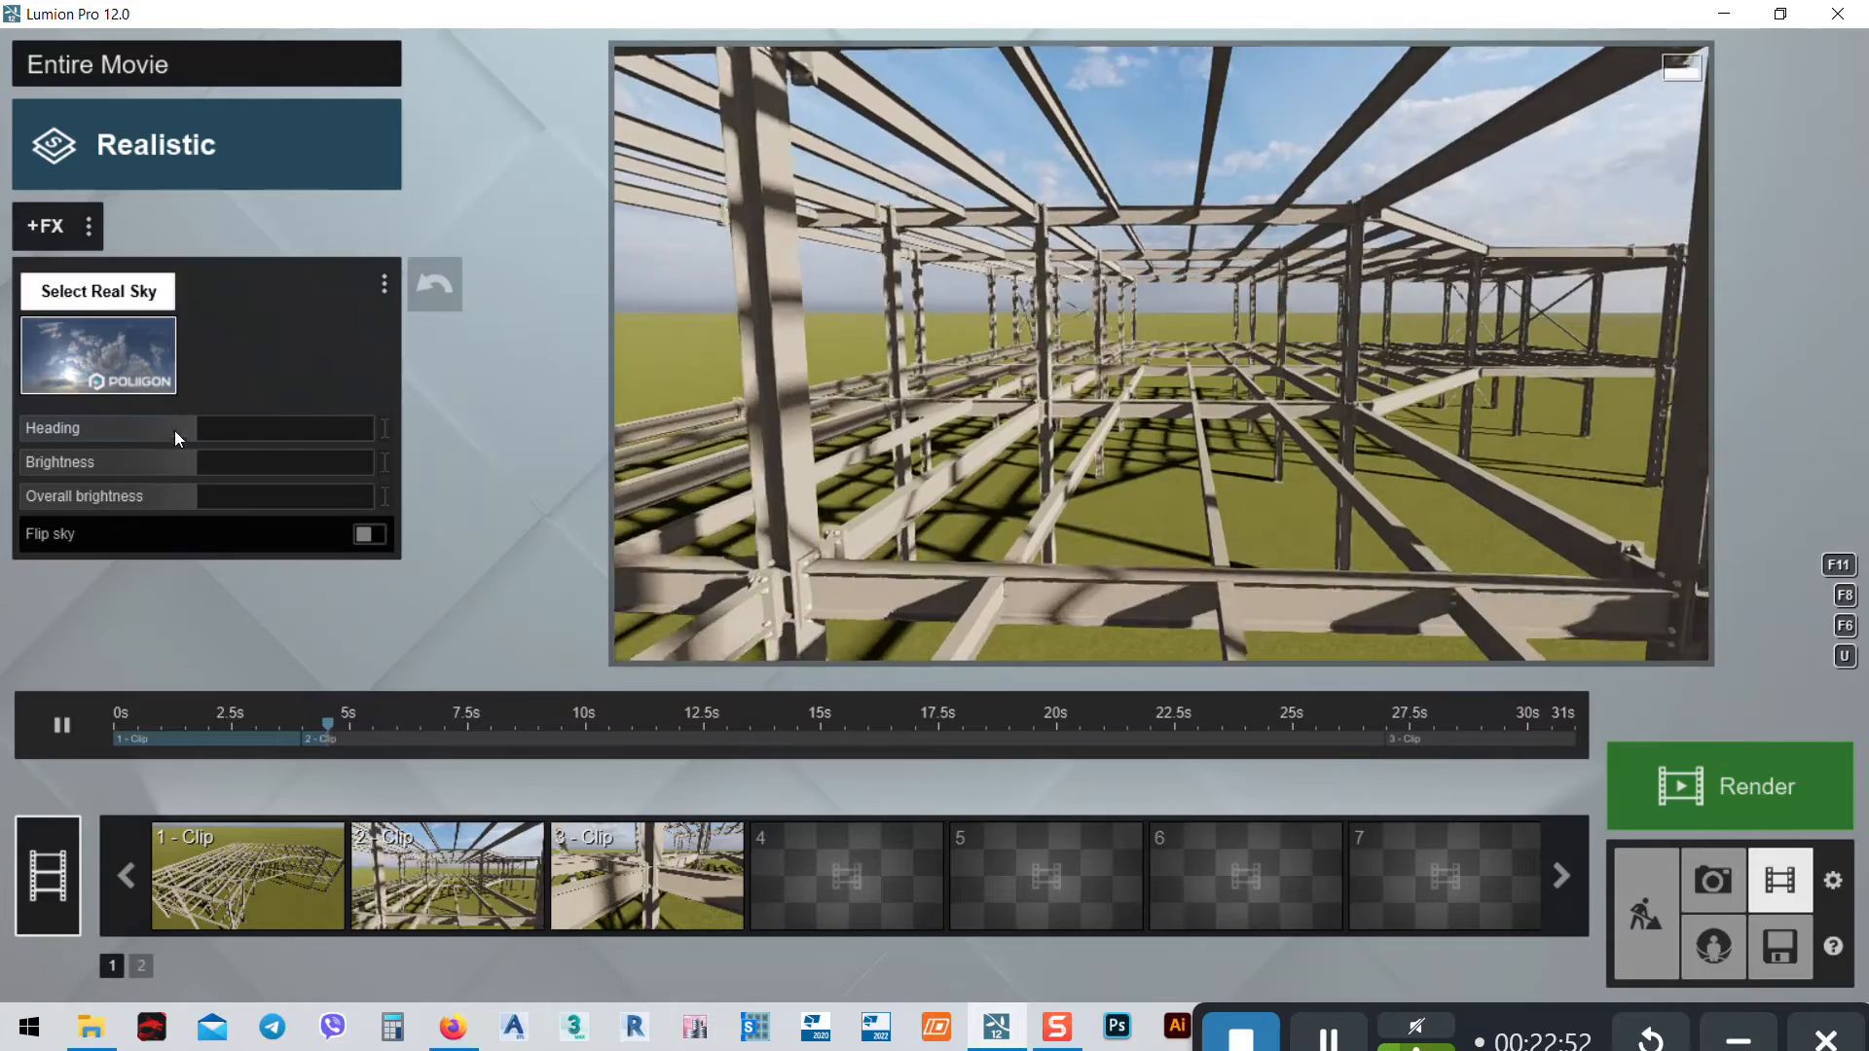
left_click_drag(172, 430, 139, 432)
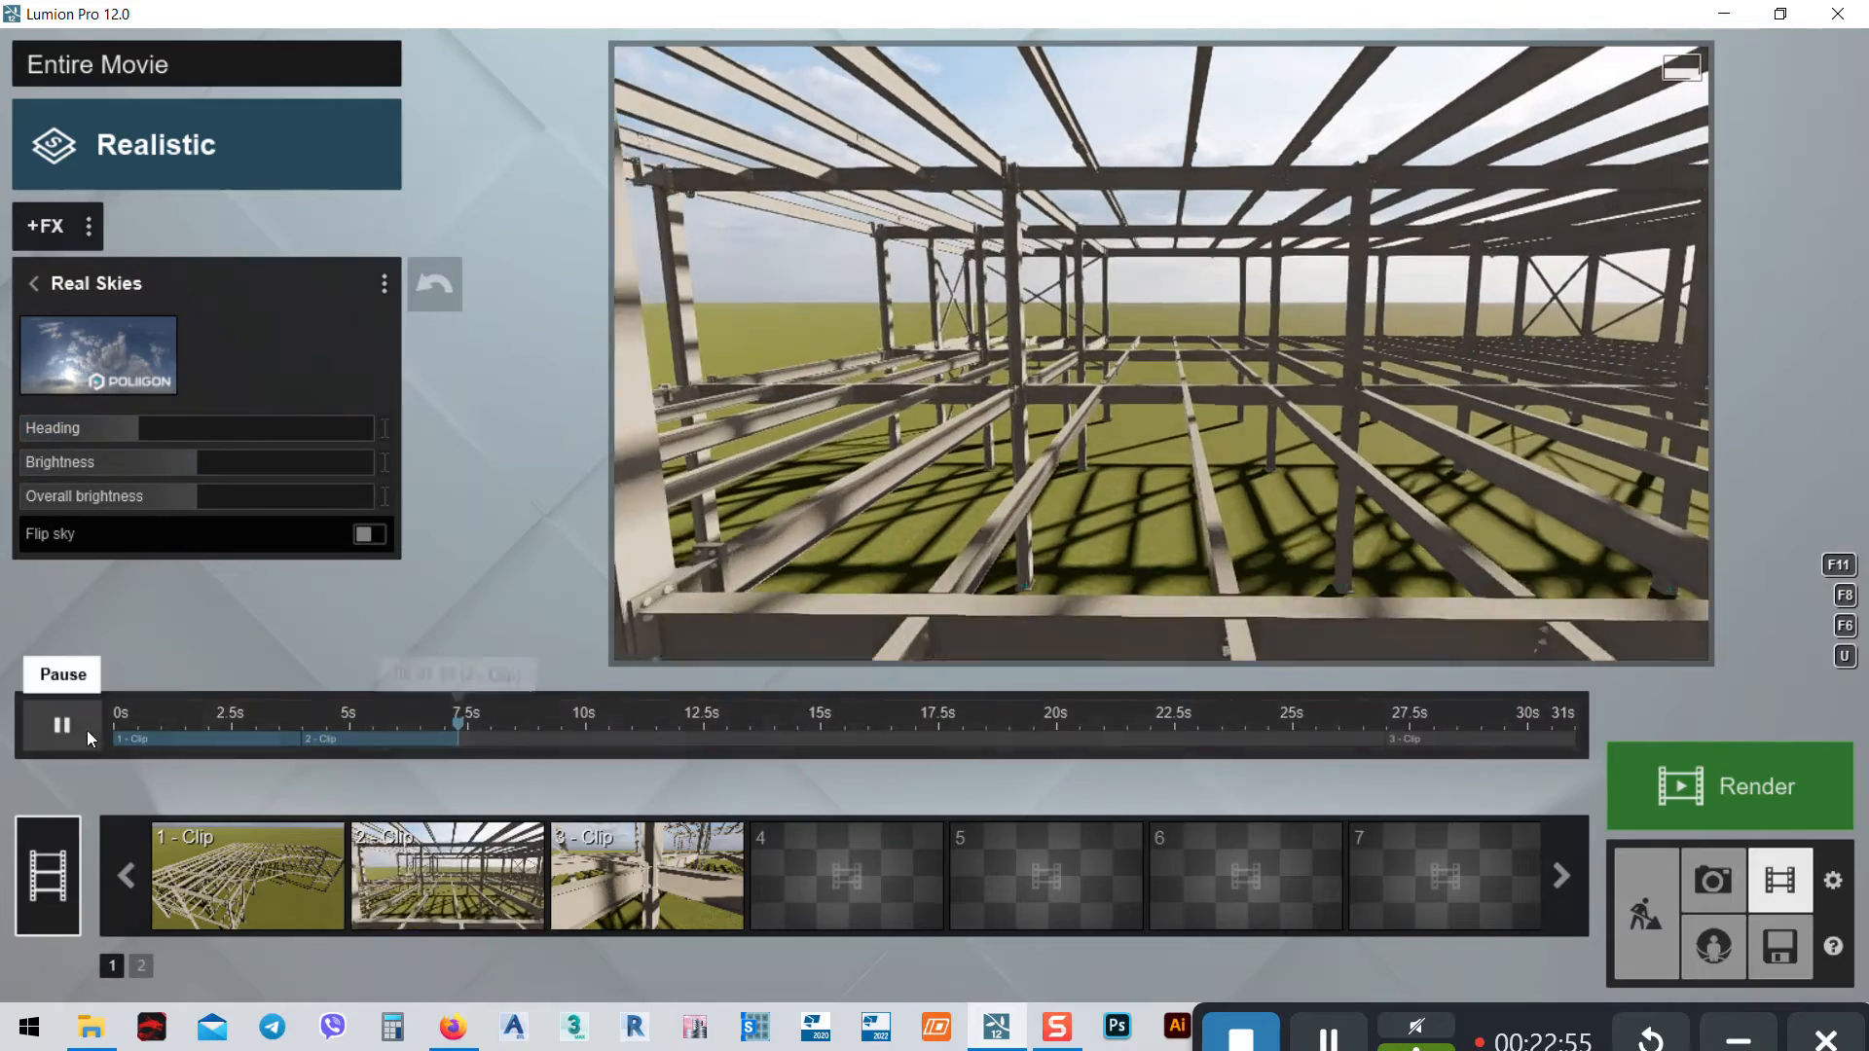
left_click(86, 730)
left_click_drag(468, 722, 44, 681)
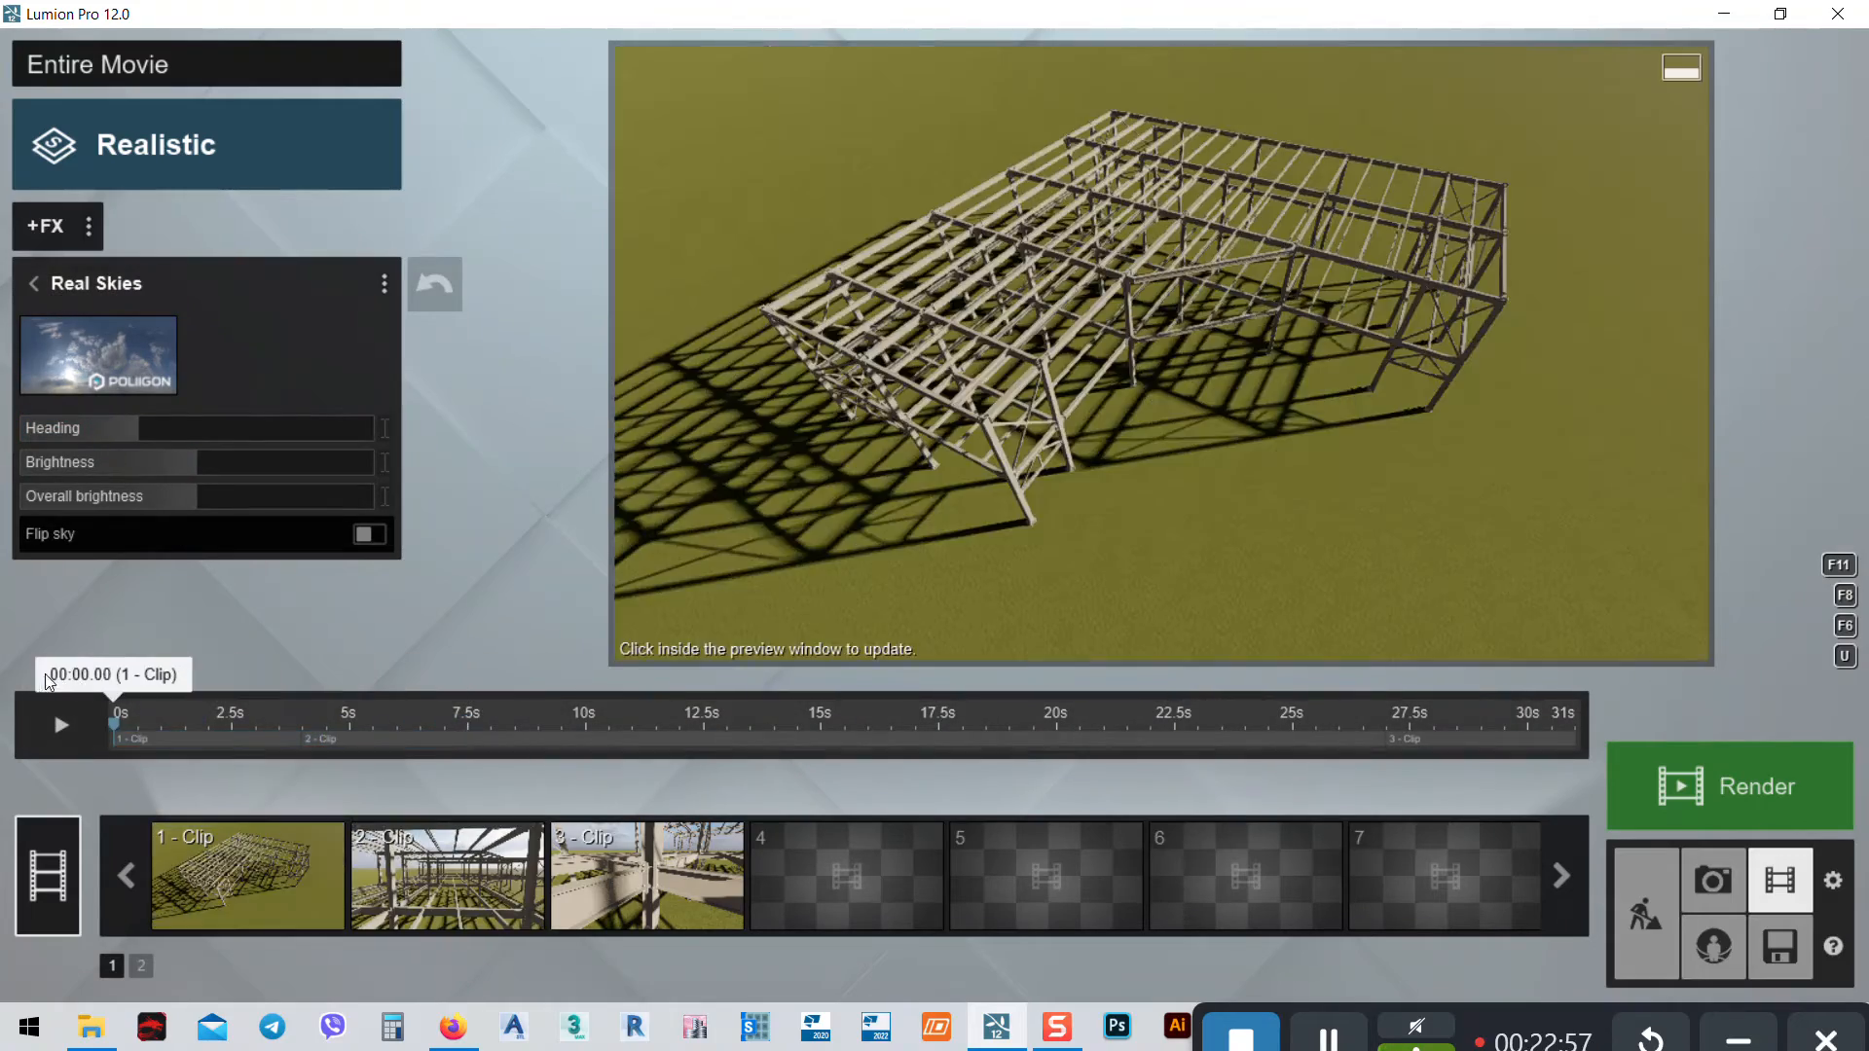
Raise the Real Skies heading to just past mid-range, and lower its brightness and overall brightness to about 40 percent of their ranges
left_click_drag(135, 430, 222, 424)
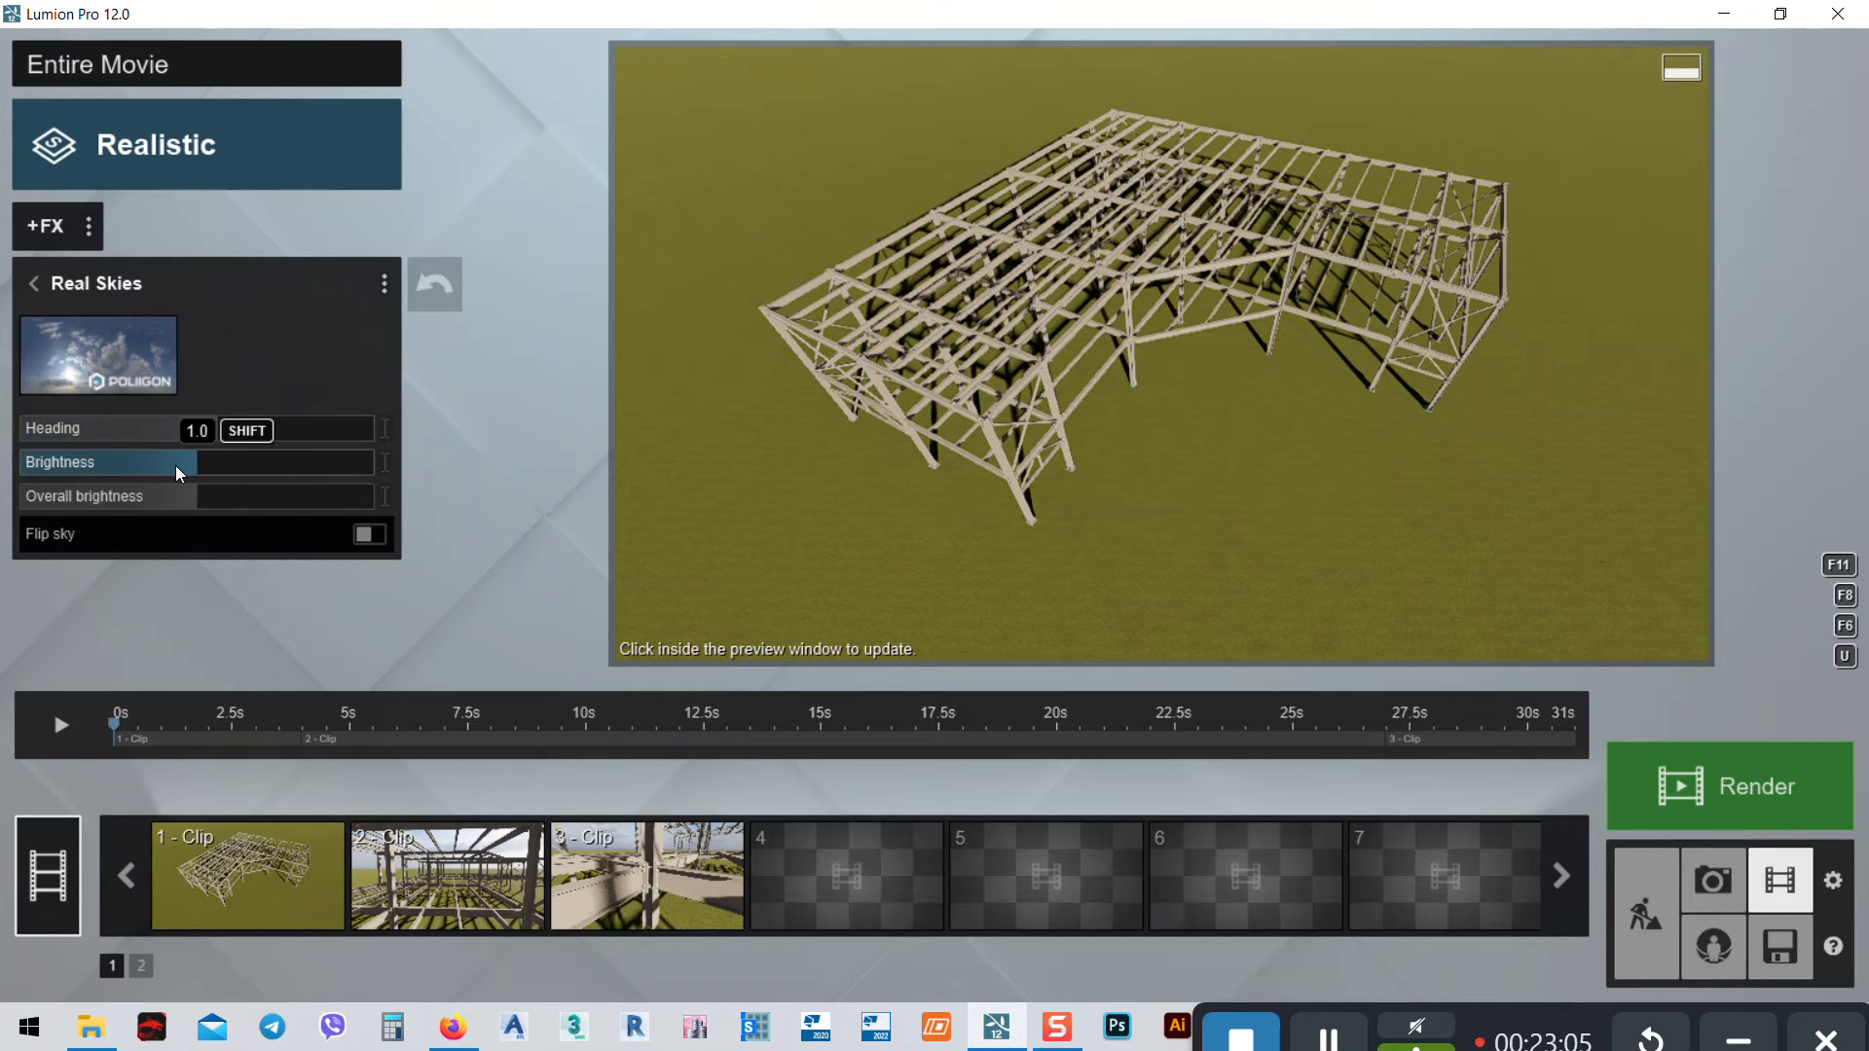
left_click(141, 500)
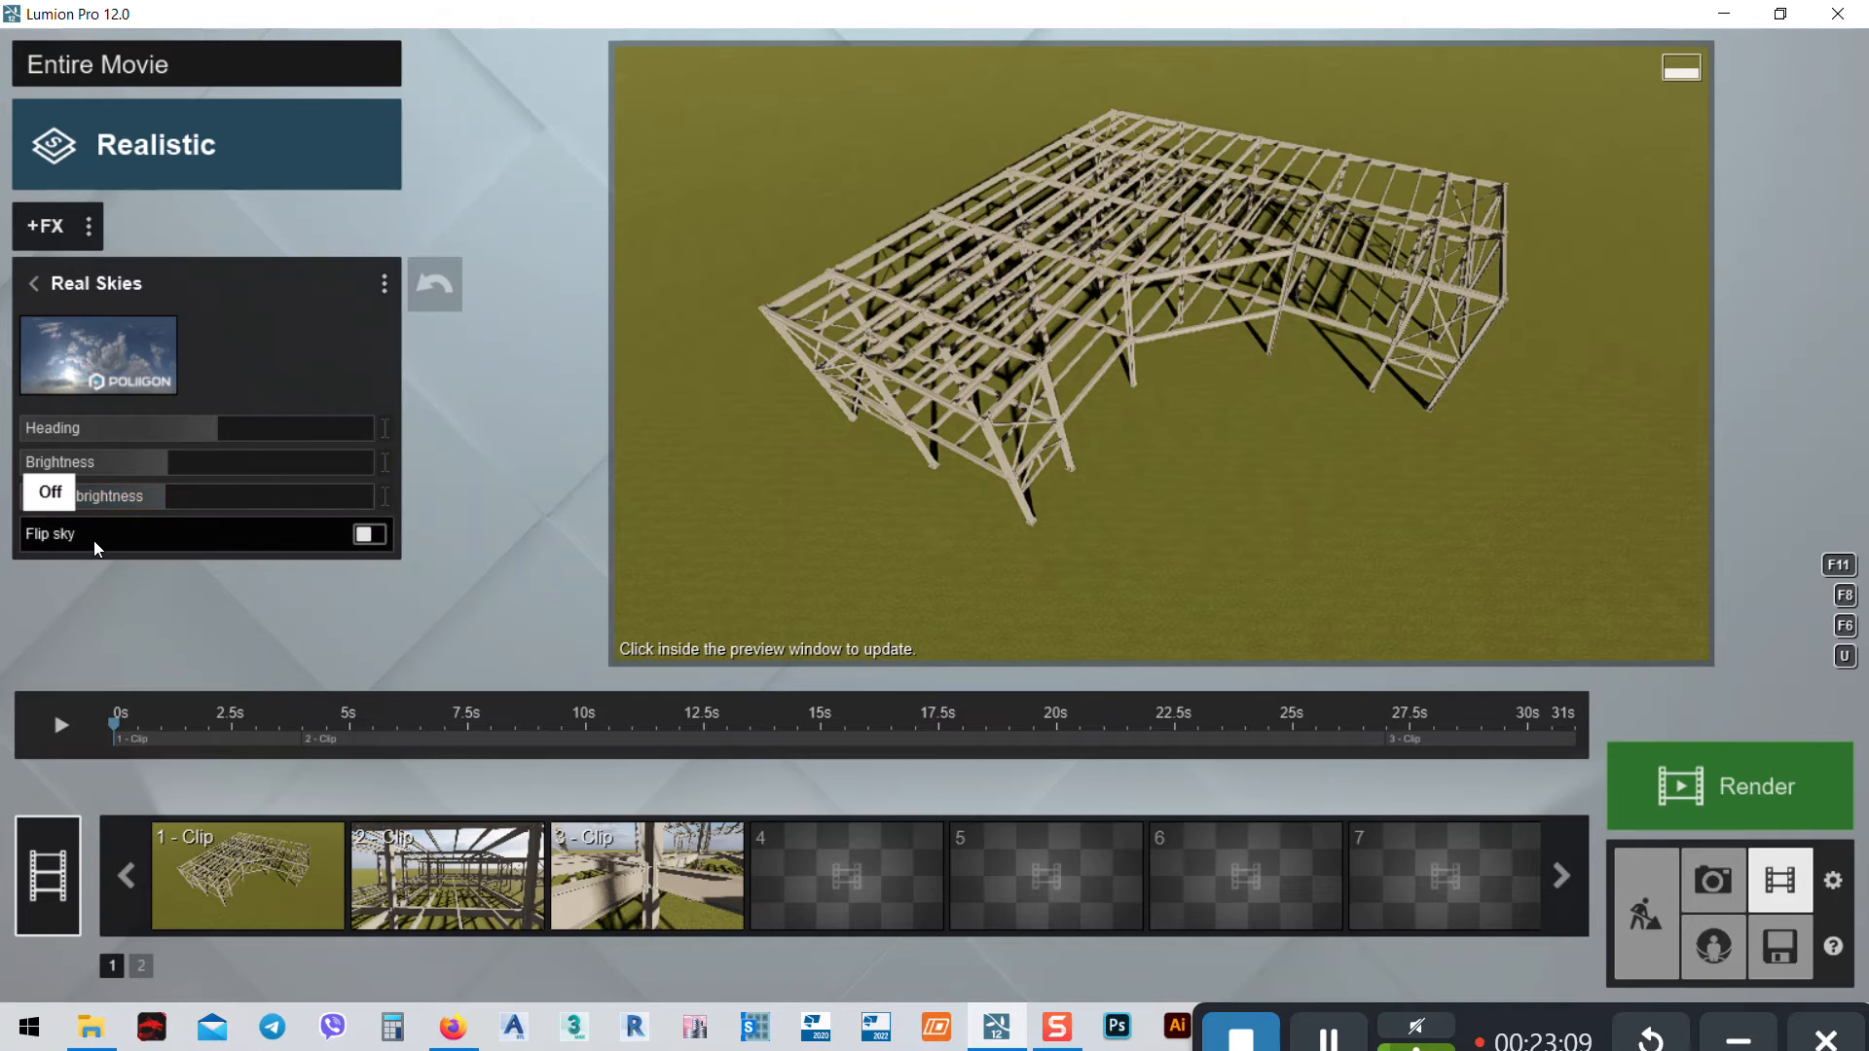
Replace the Real Skies sky with the second one of the Clear category, and leave the movie at its start
left_click(91, 358)
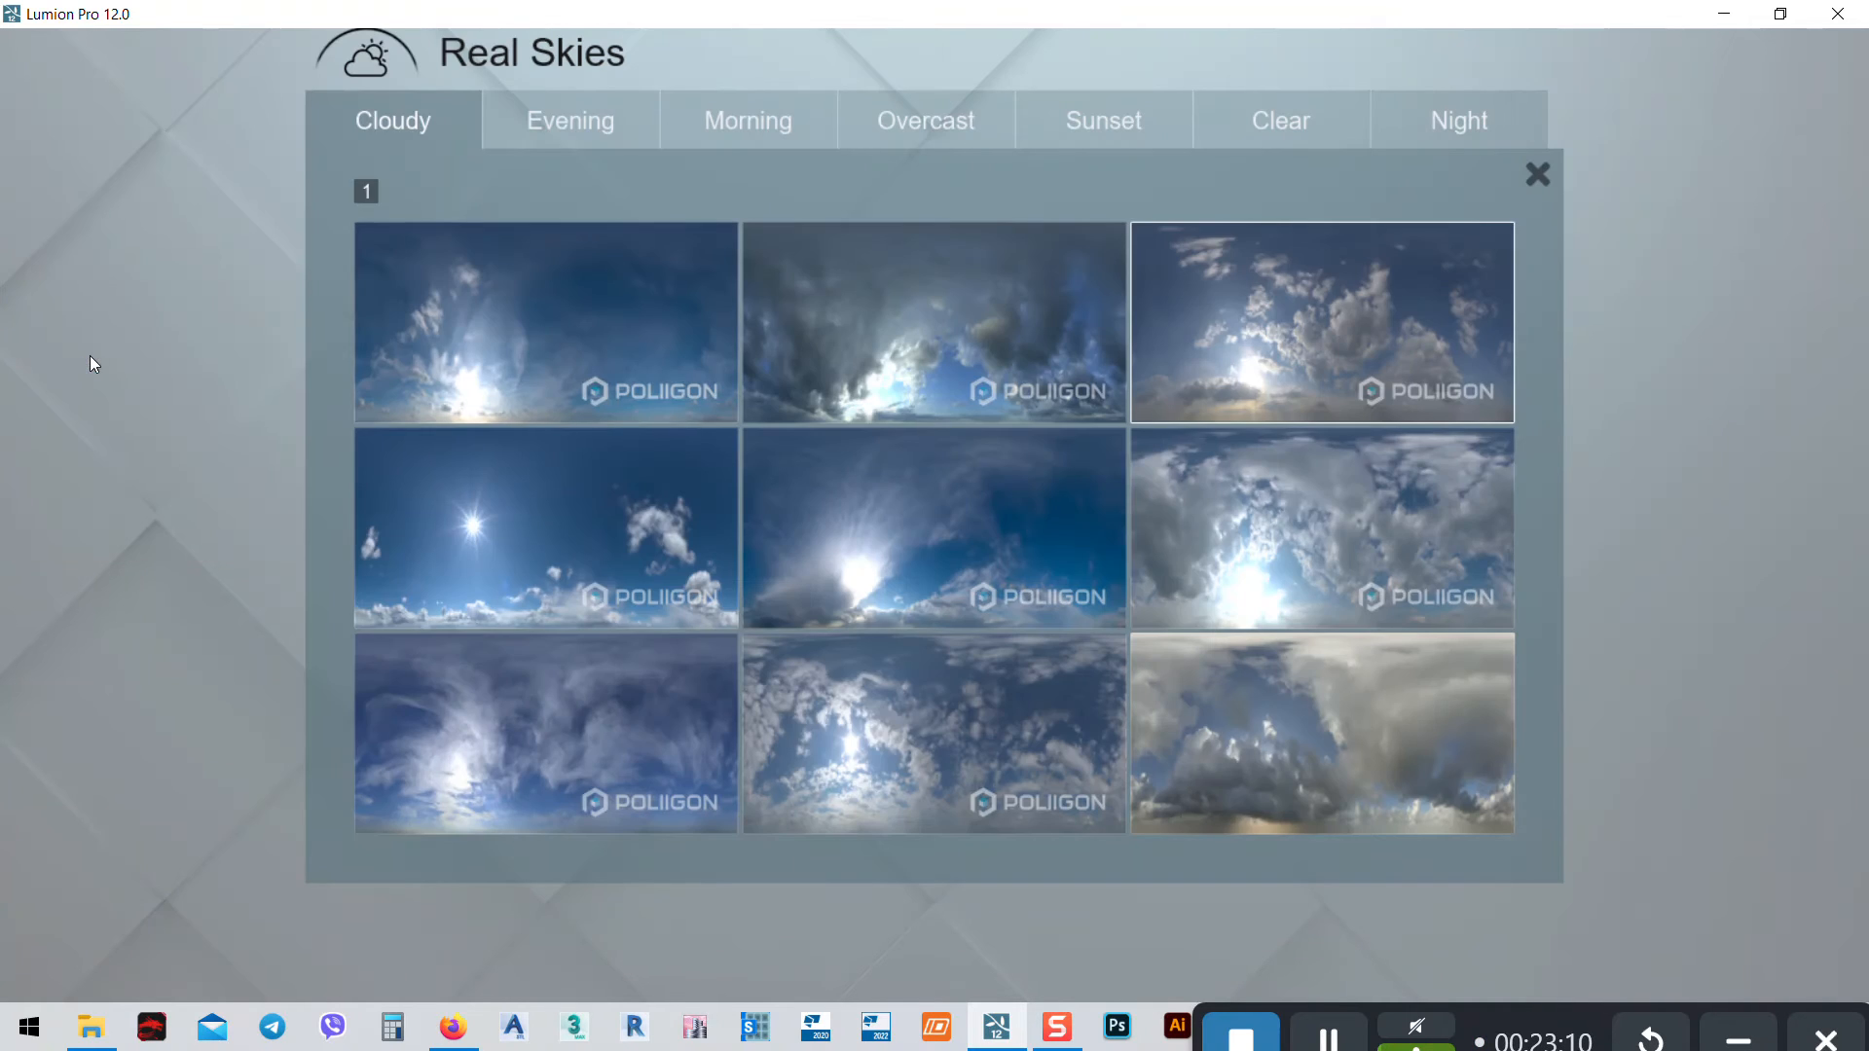
left_click(896, 126)
left_click(1102, 117)
left_click(1275, 119)
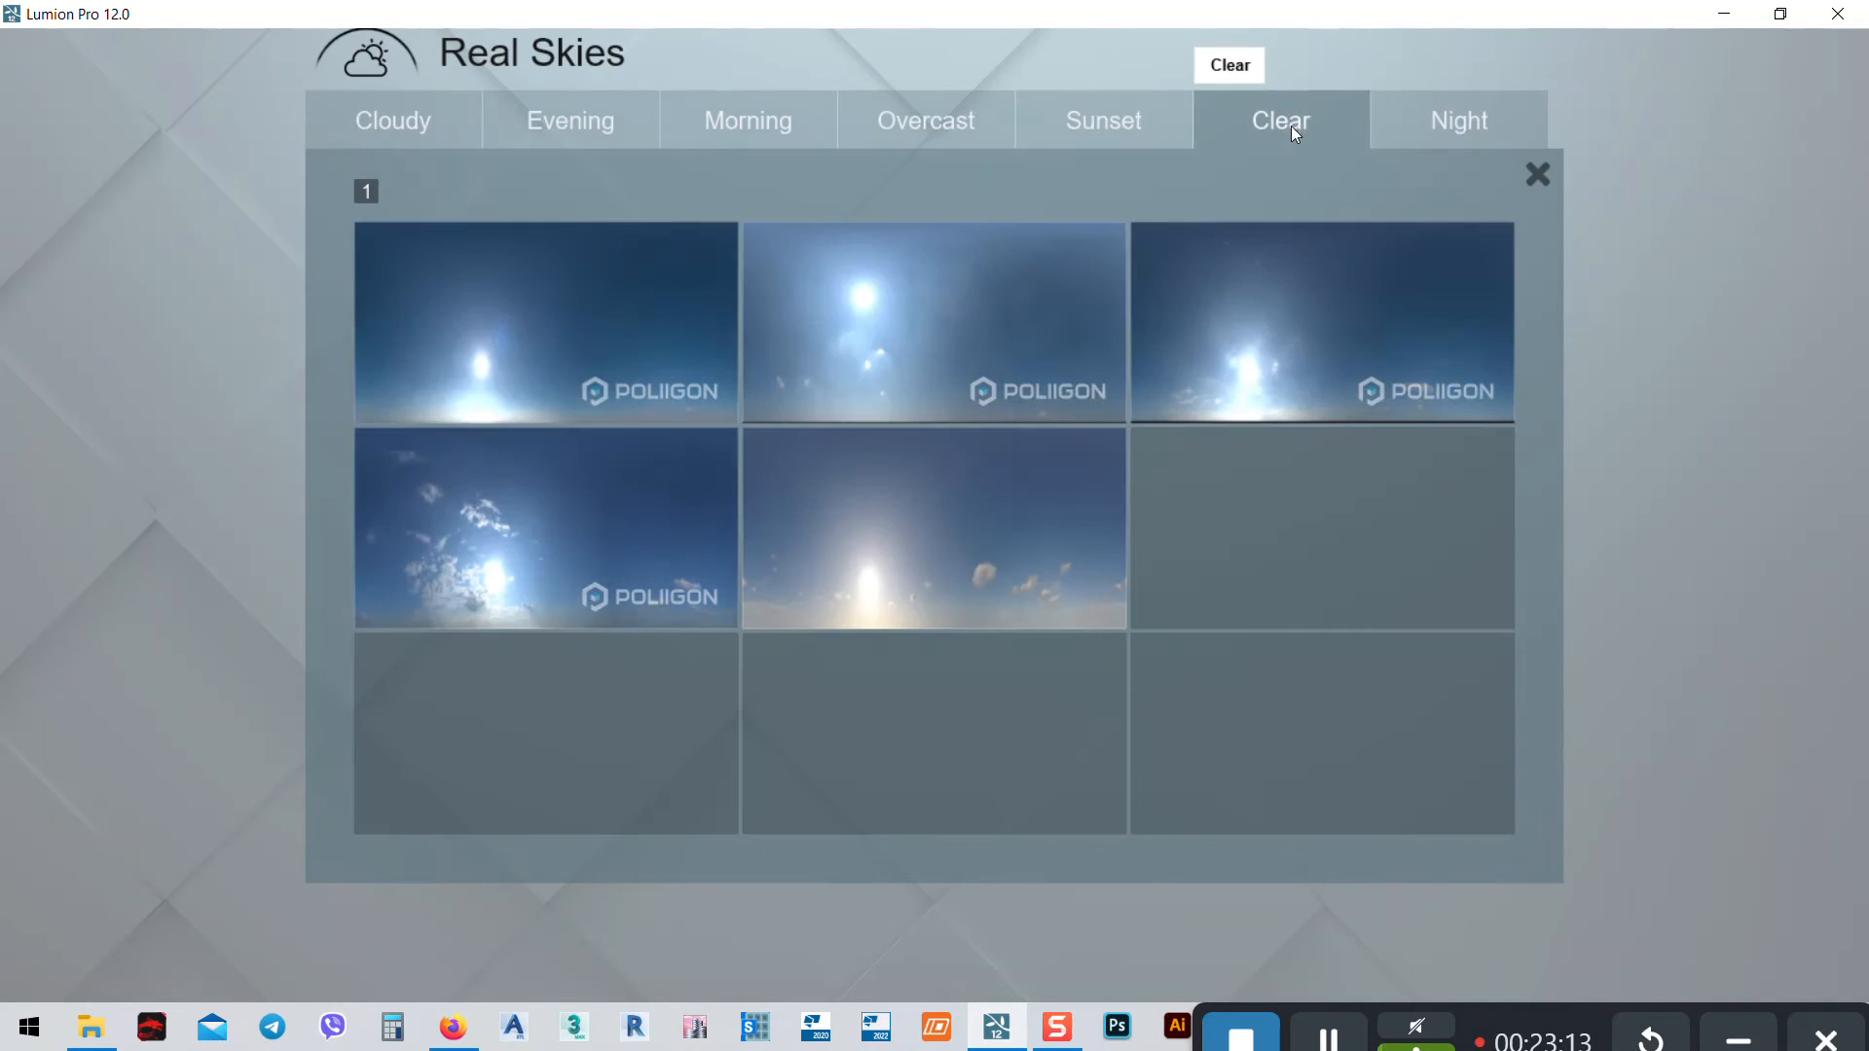
left_click(879, 308)
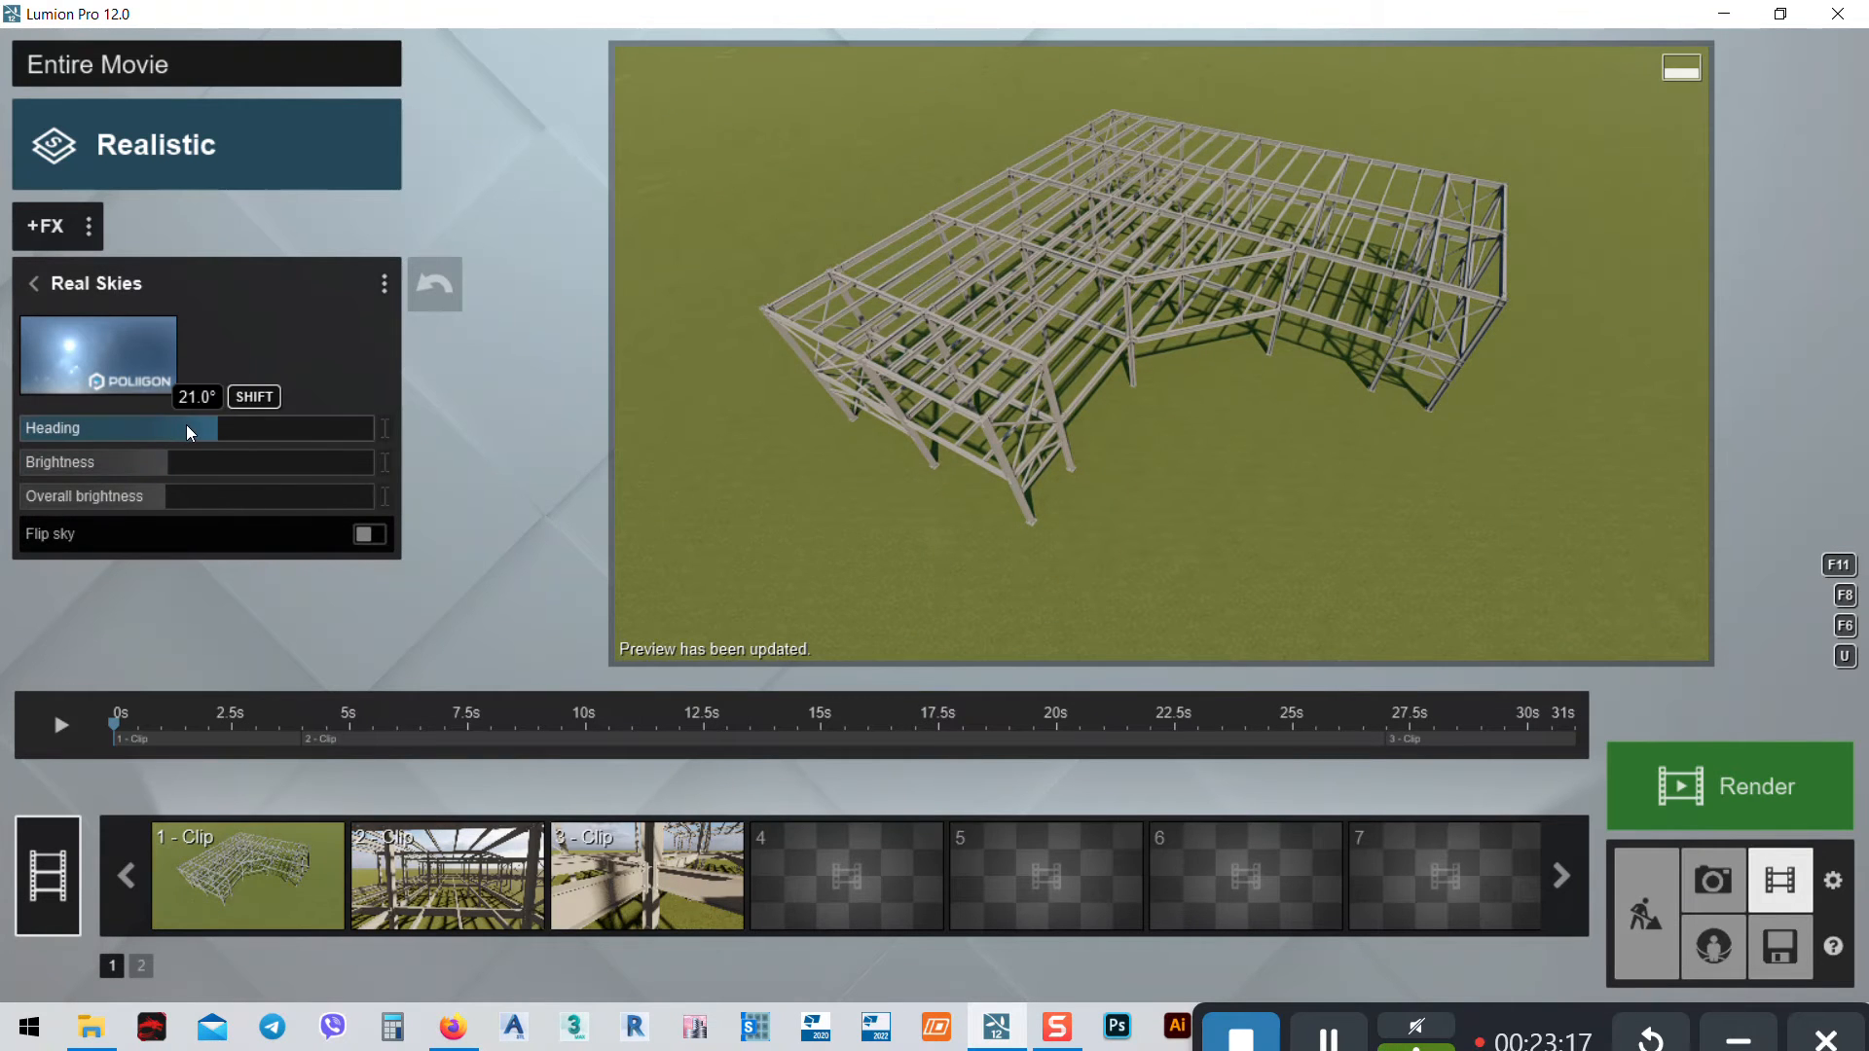
mouse_move(109, 722)
left_mouse_down()
mouse_move(465, 722)
mouse_move(571, 689)
mouse_move(1113, 633)
mouse_move(1178, 672)
mouse_move(772, 699)
mouse_move(258, 696)
mouse_move(109, 722)
left_mouse_up()
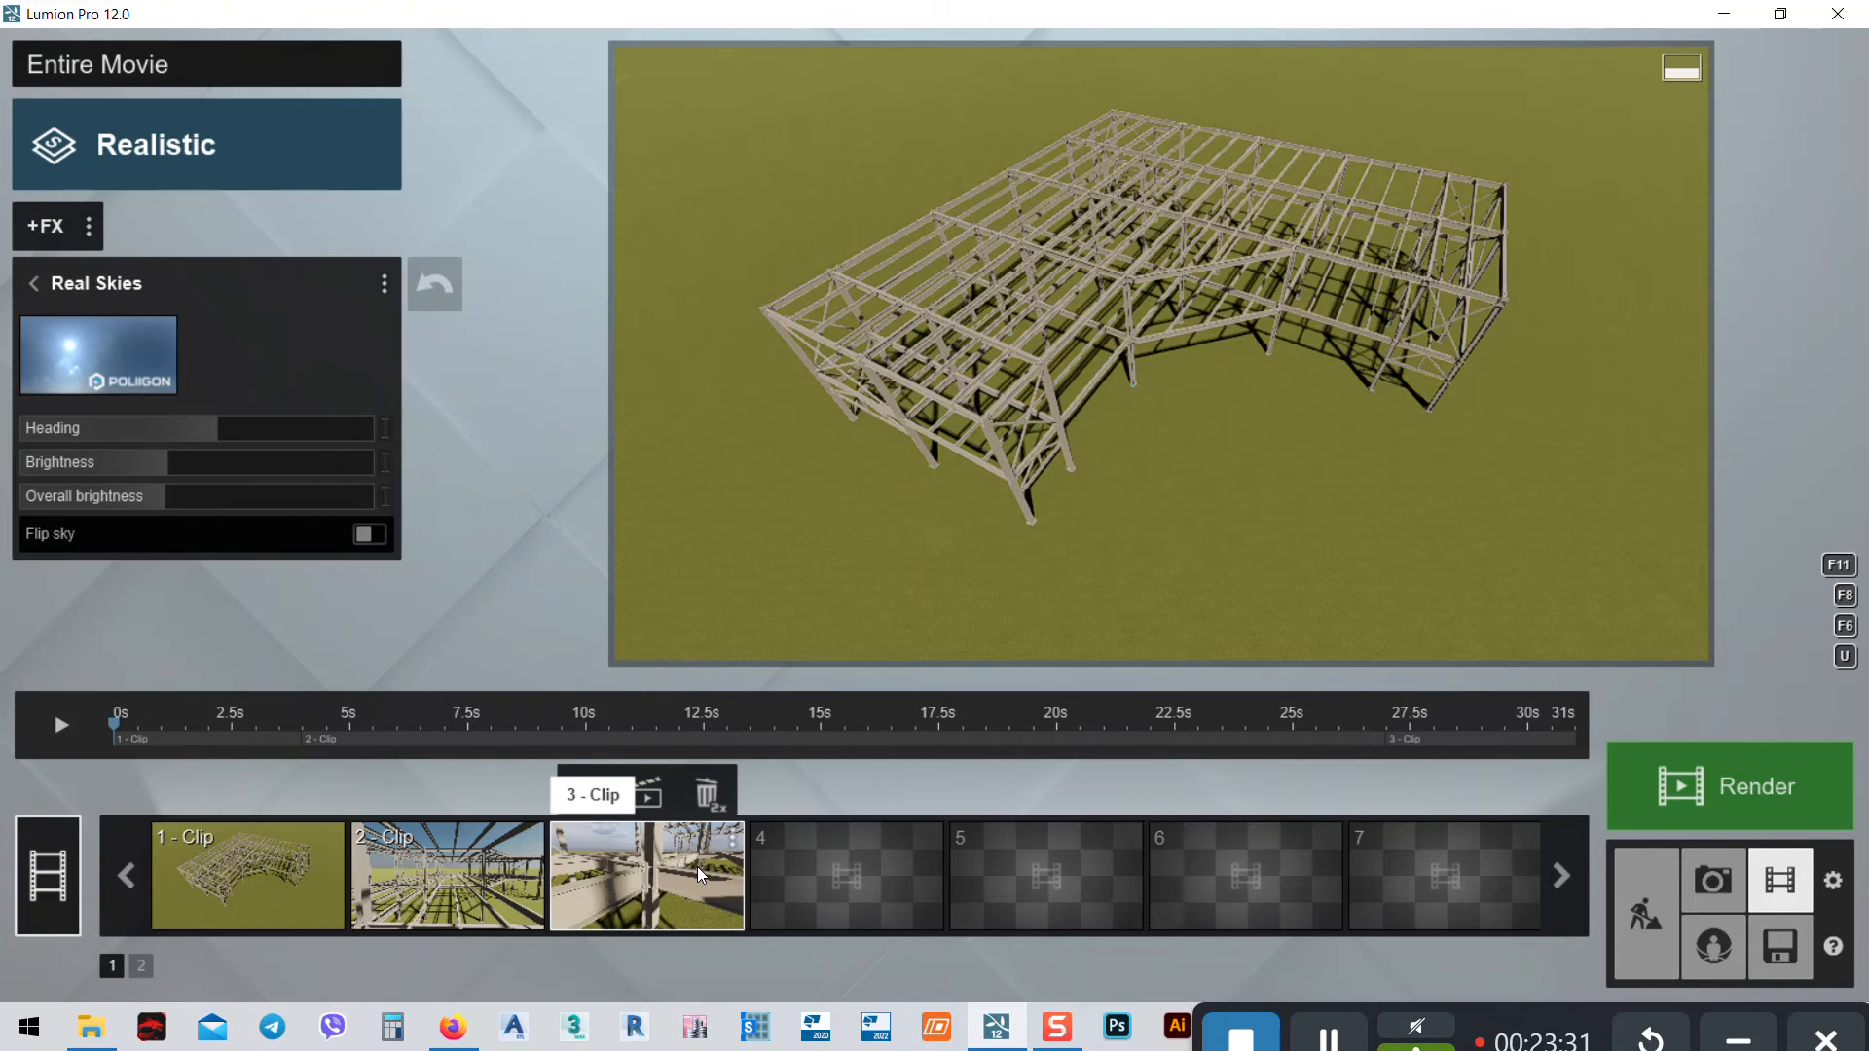
Try the Night style on the third clip, and play the clip and the entire movie
left_click(701, 874)
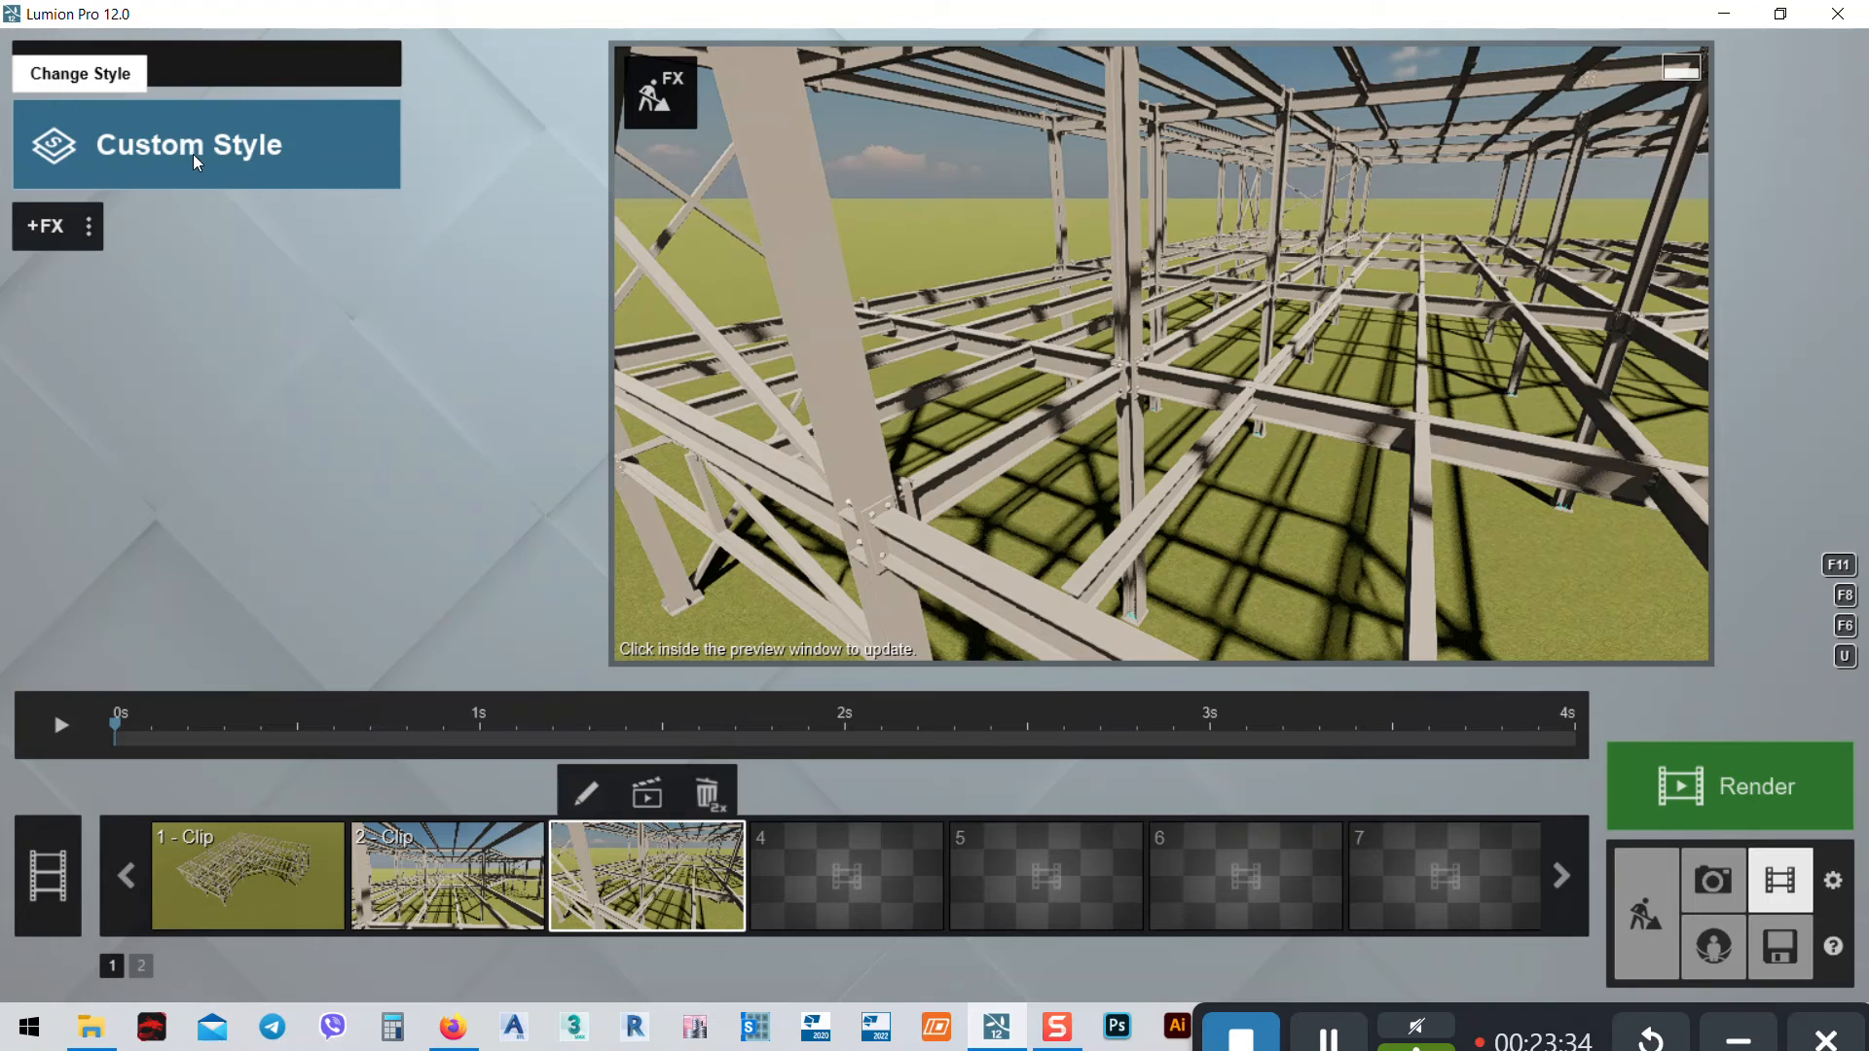
left_click(110, 156)
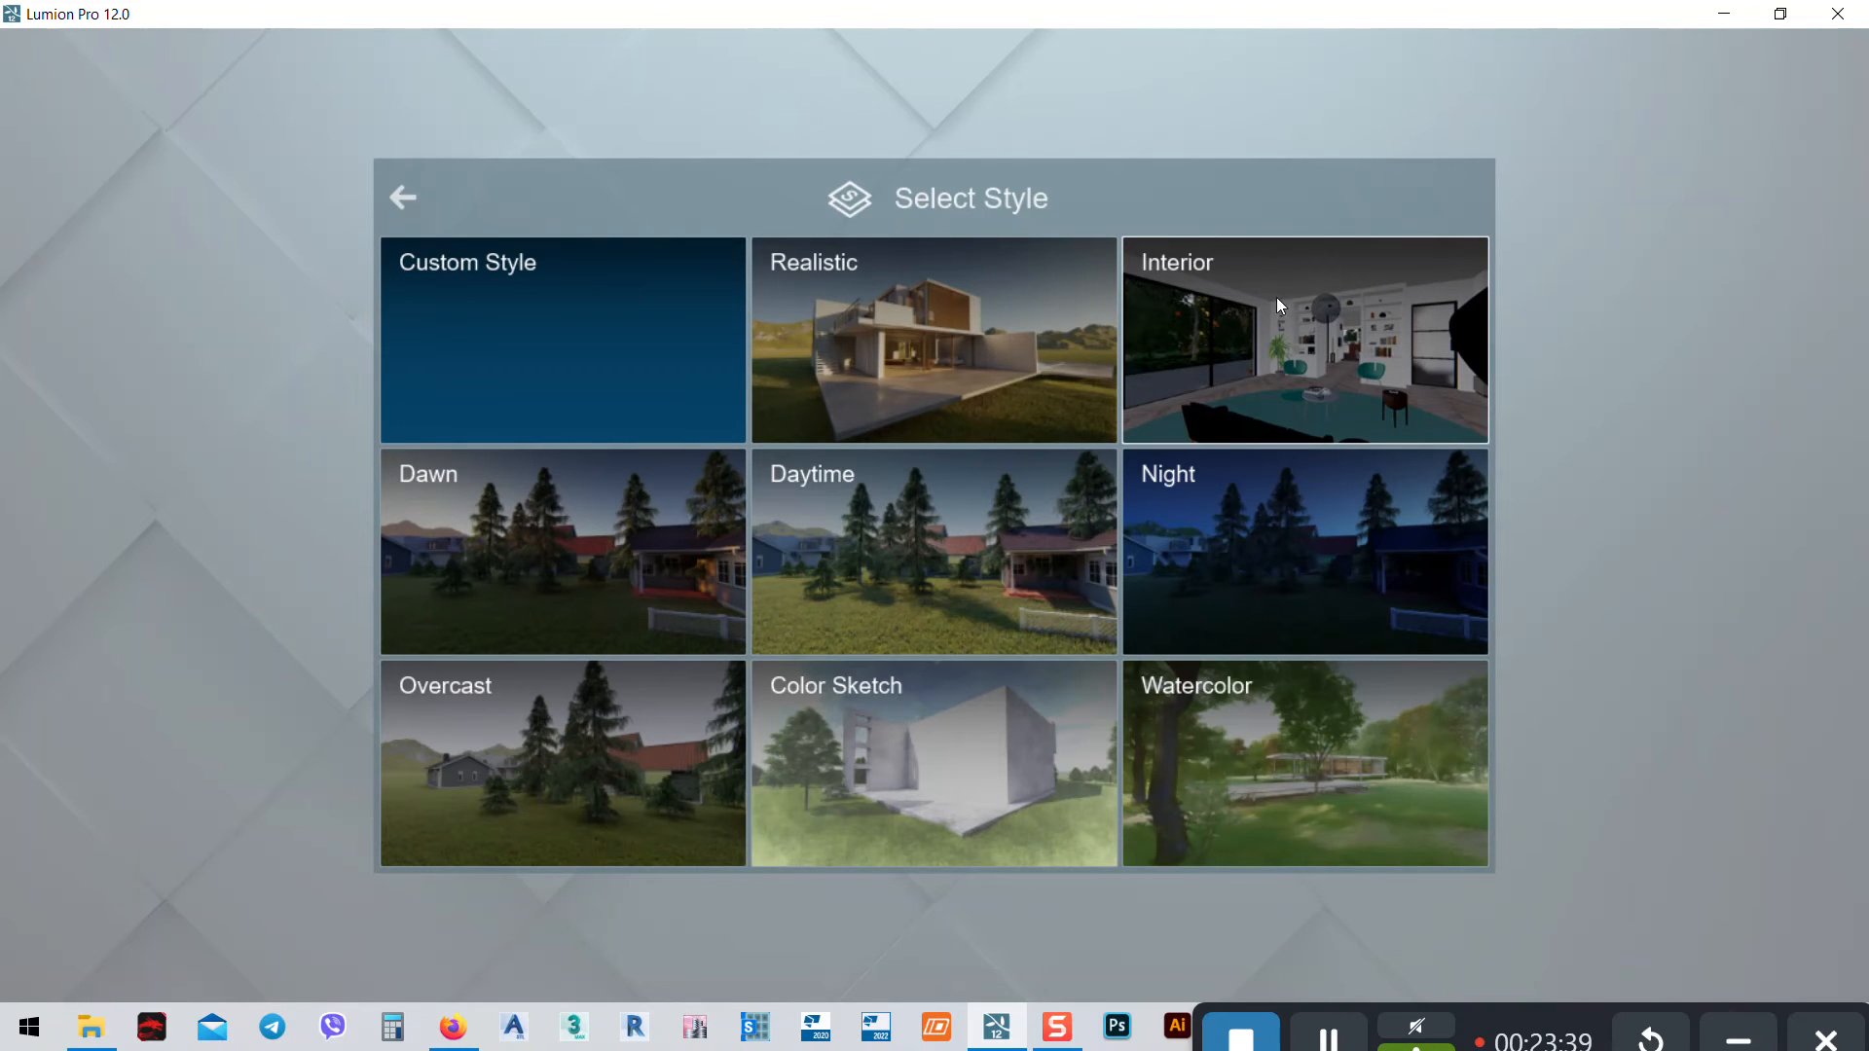
left_click(1341, 490)
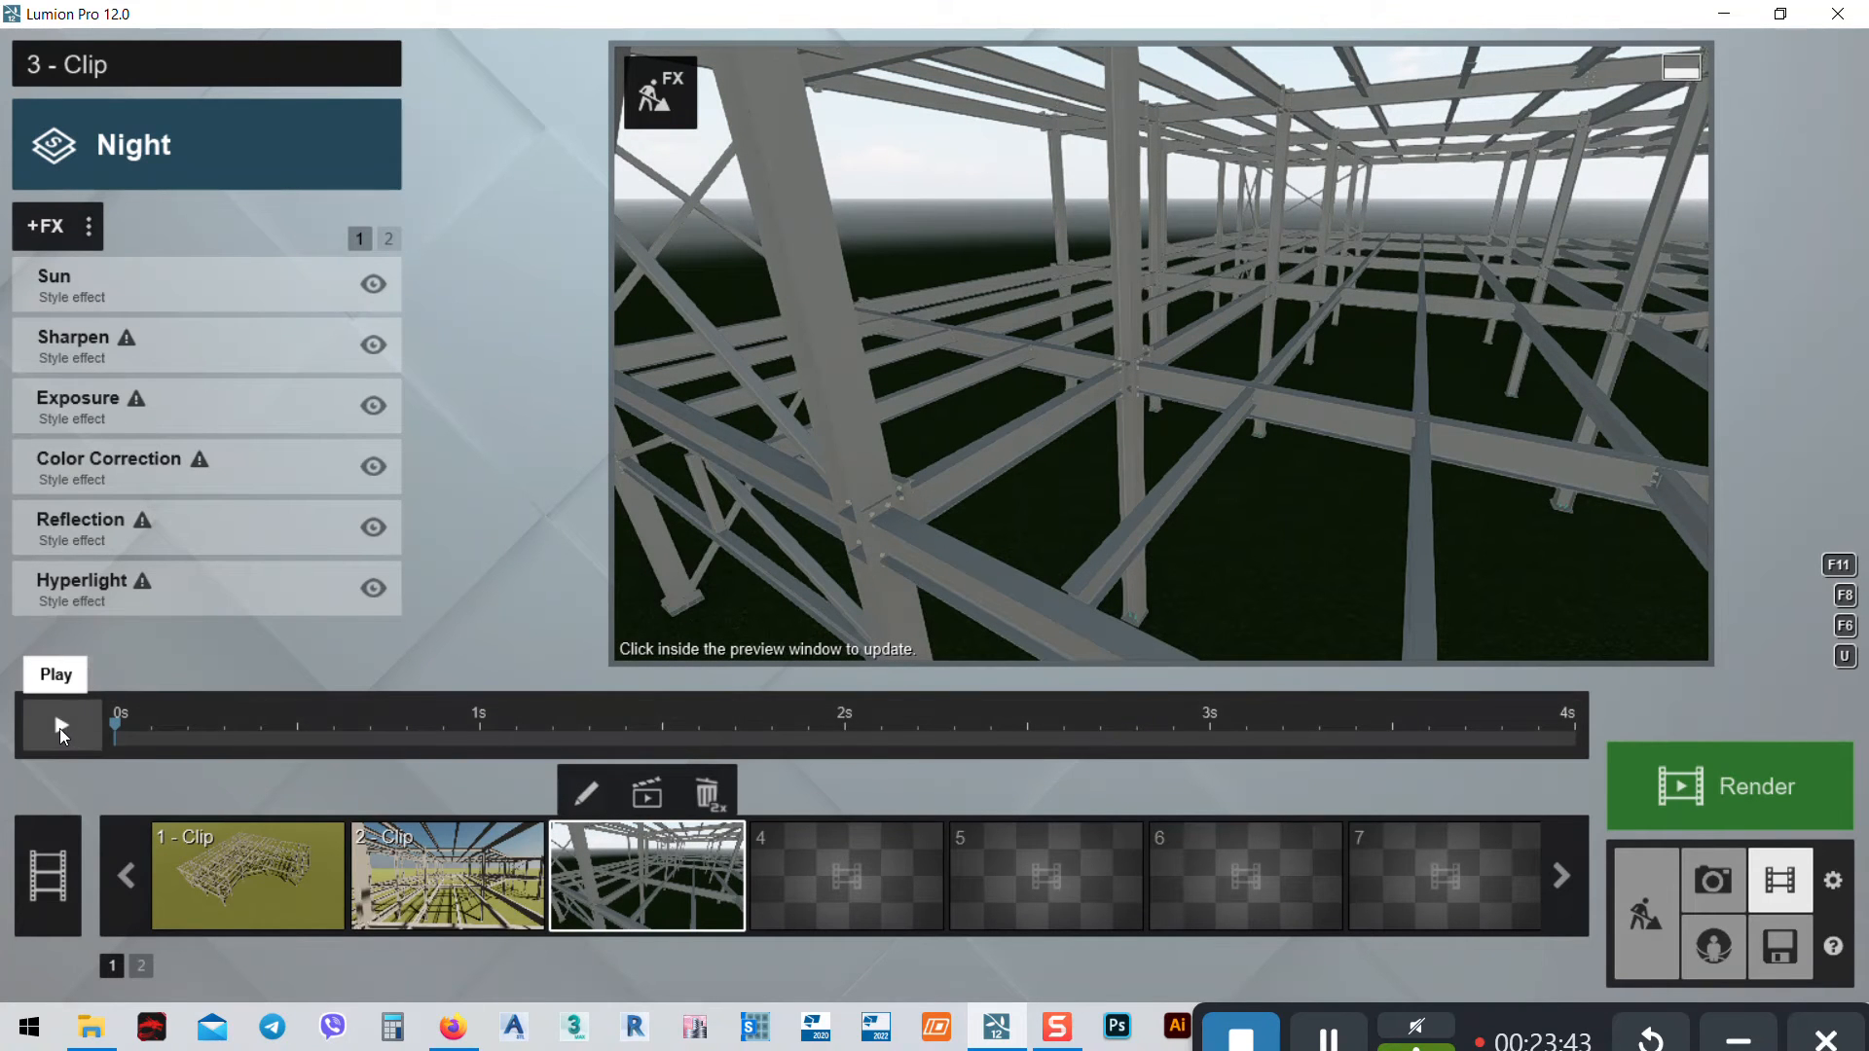
left_click(59, 725)
left_click(58, 725)
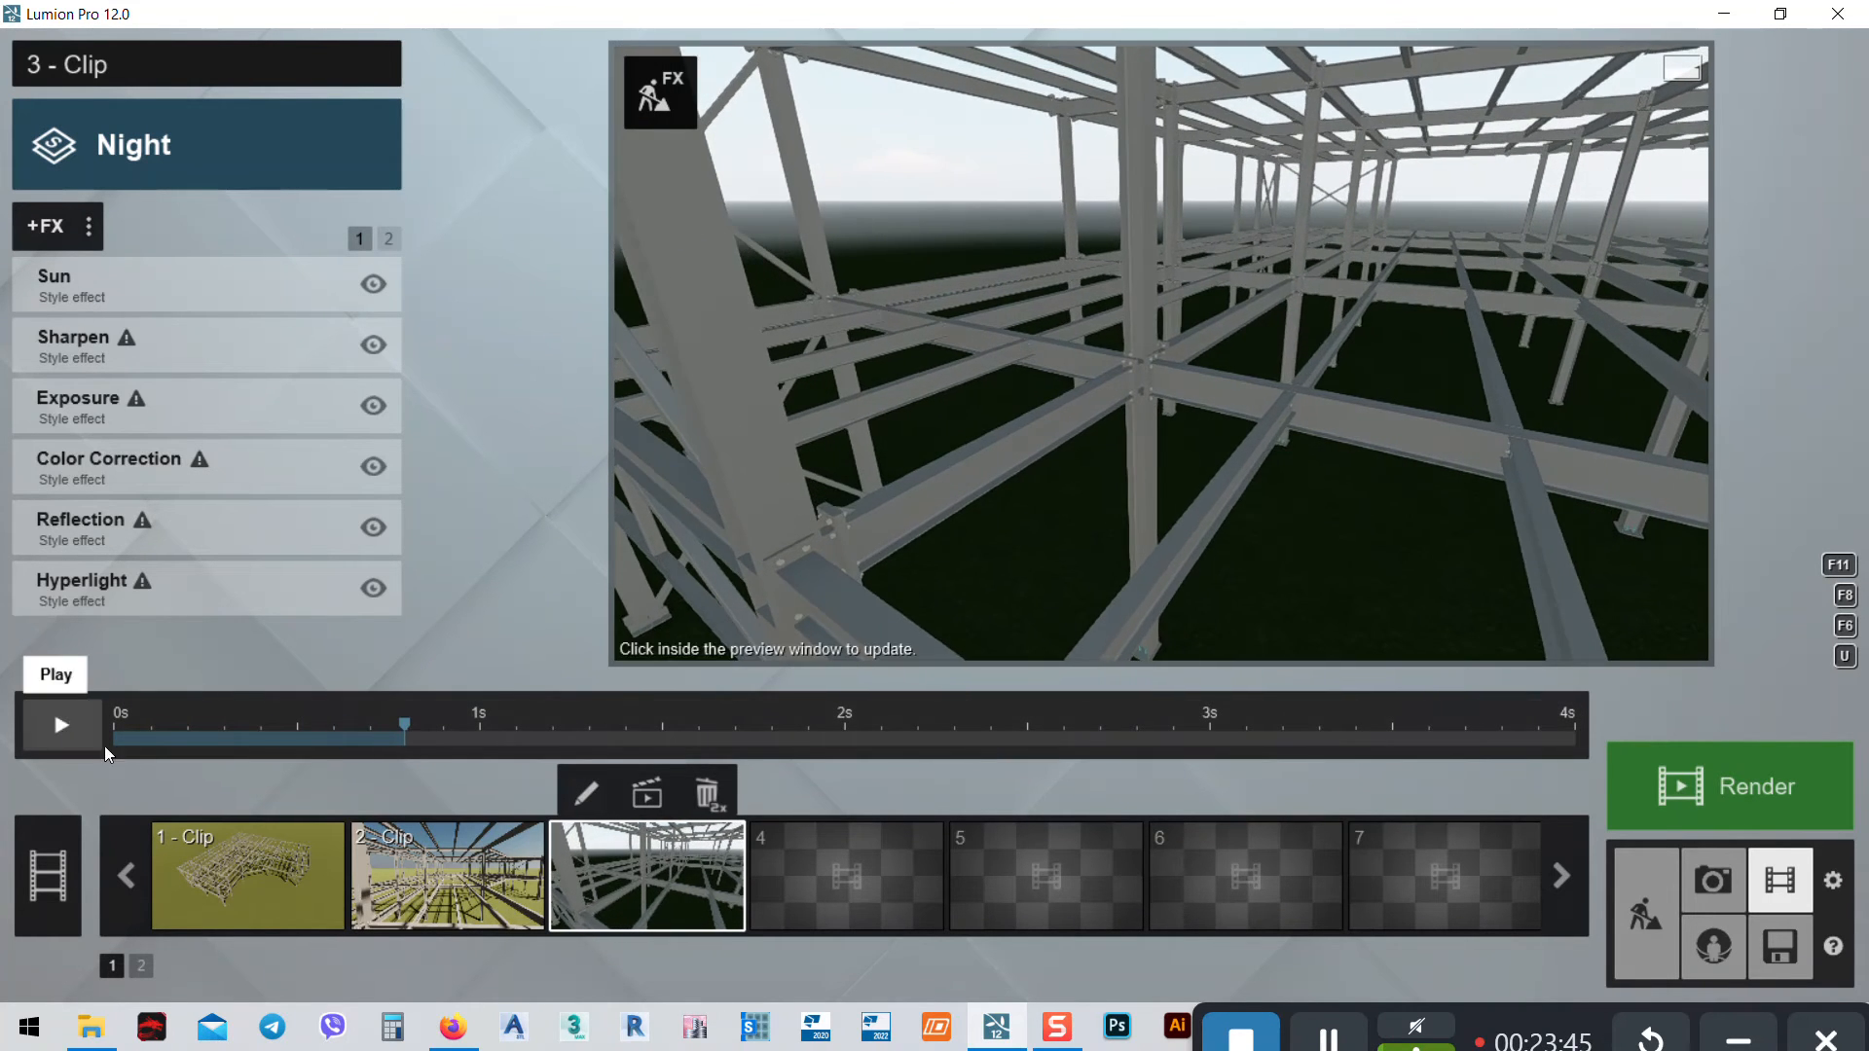
left_click(47, 876)
left_click(70, 727)
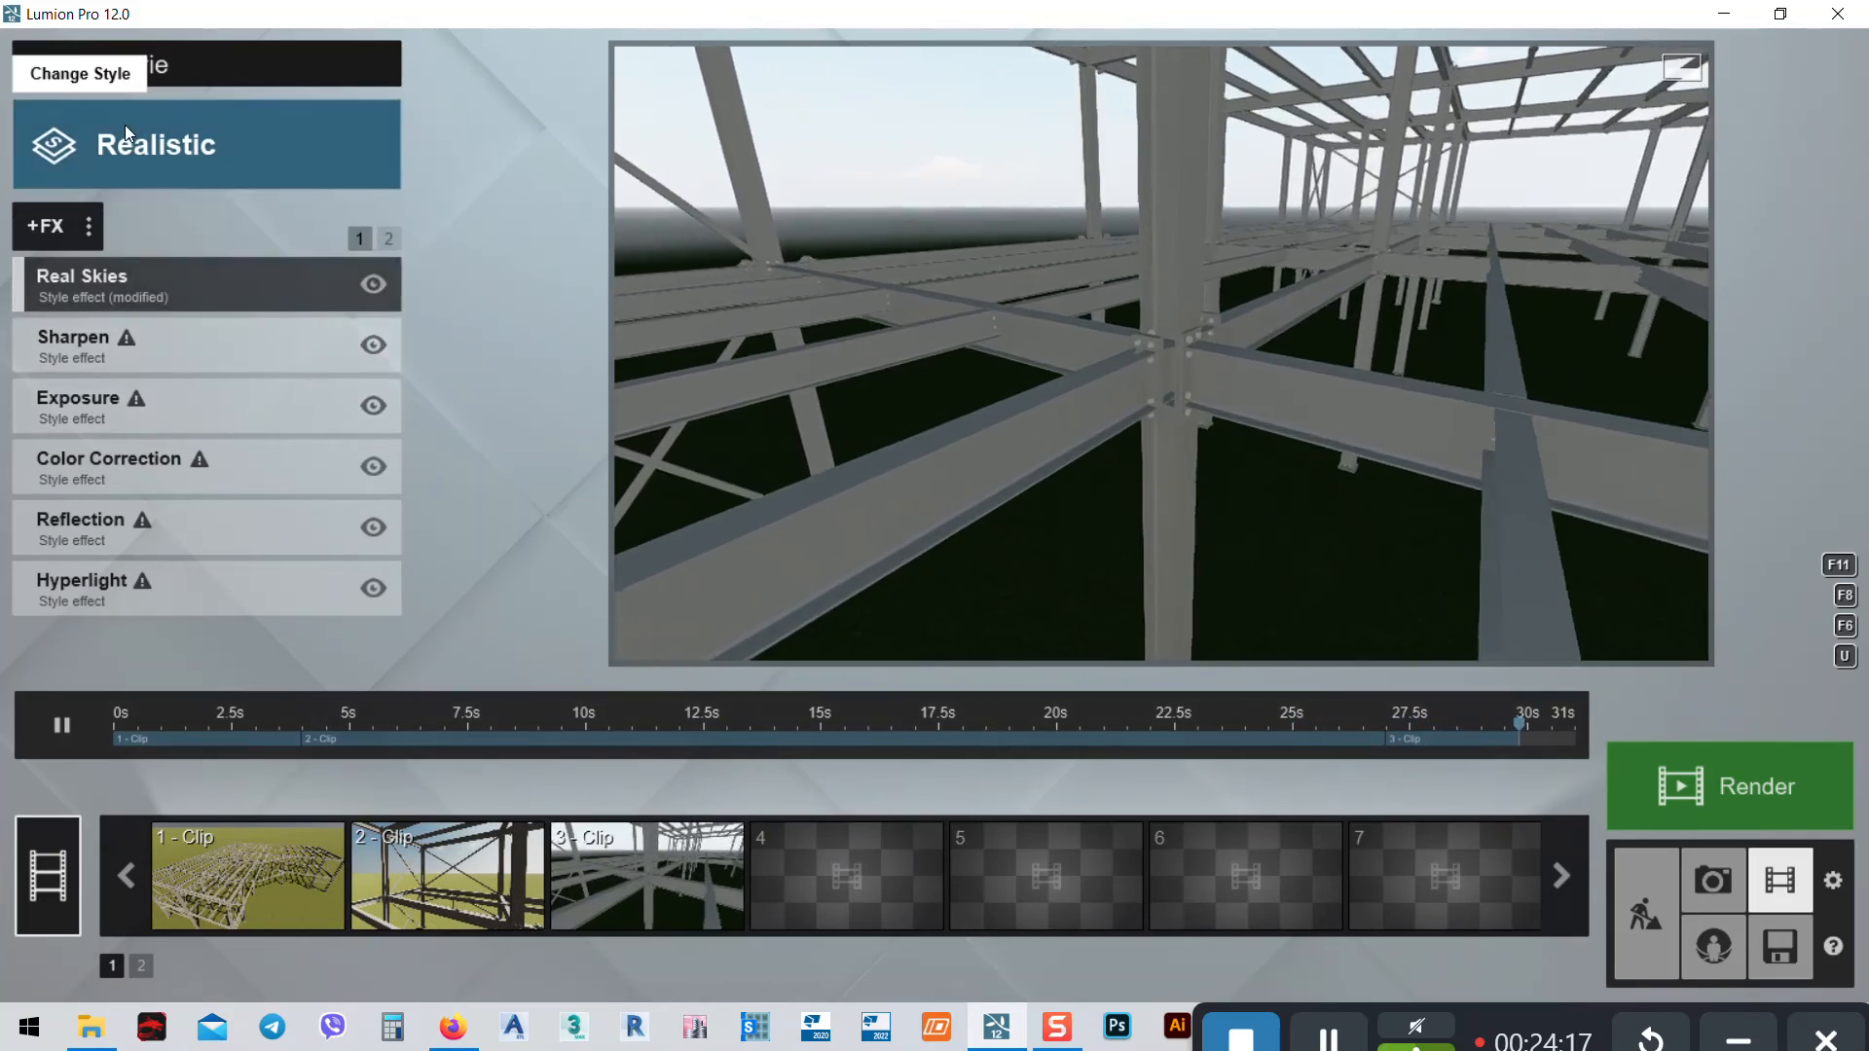
Try the Dawn style on the third clip, and play the end of the entire movie
left_click(668, 878)
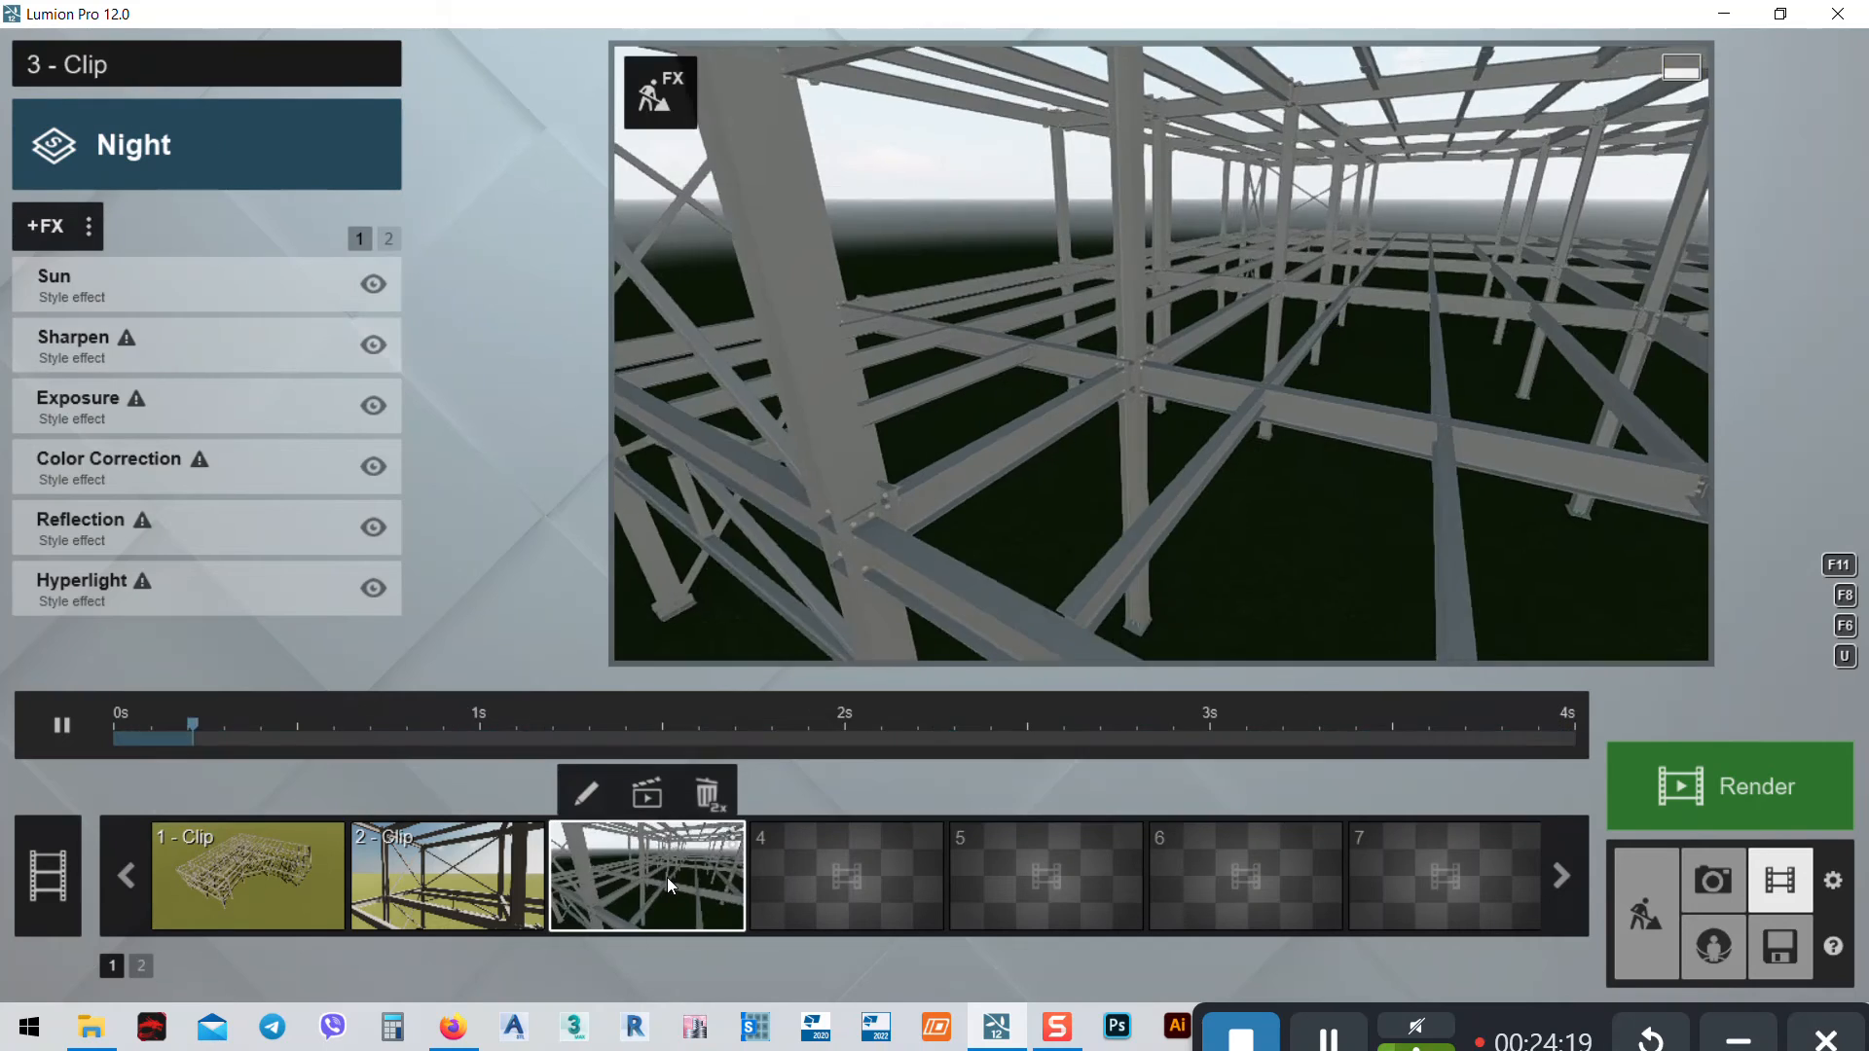
left_click(115, 146)
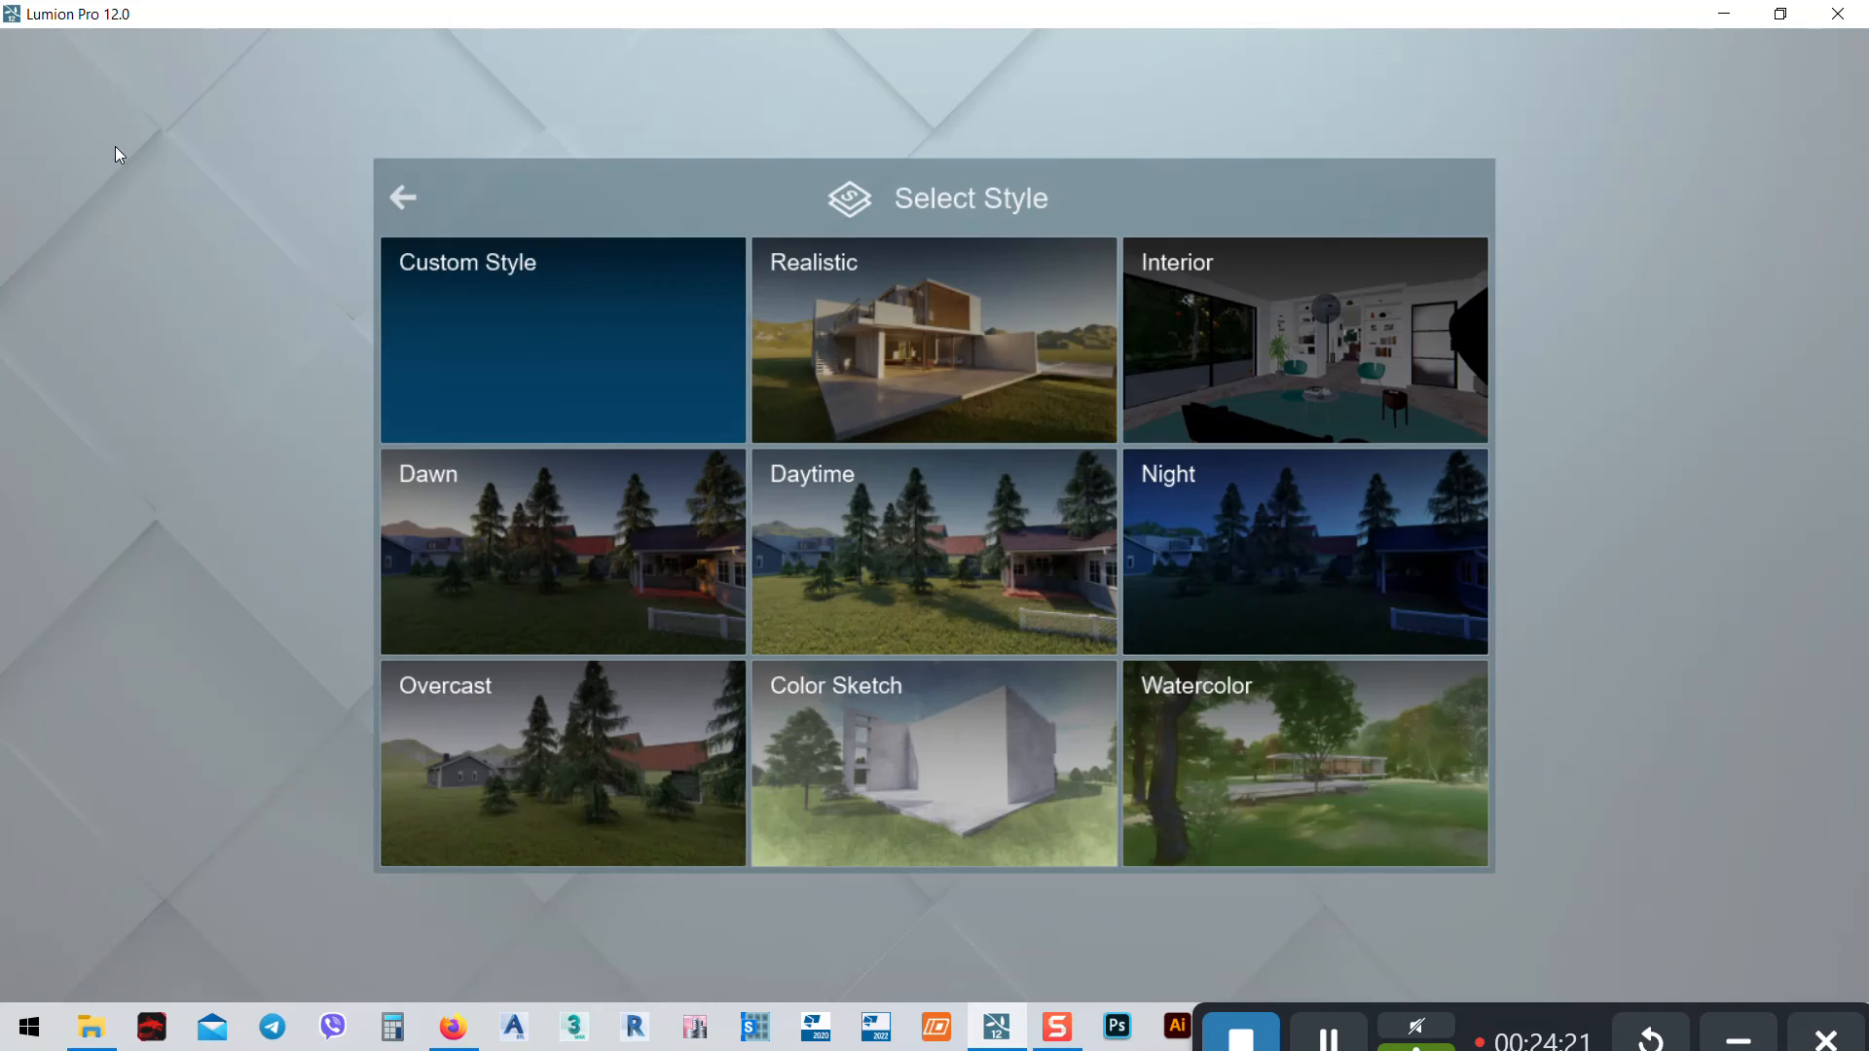
left_click(558, 504)
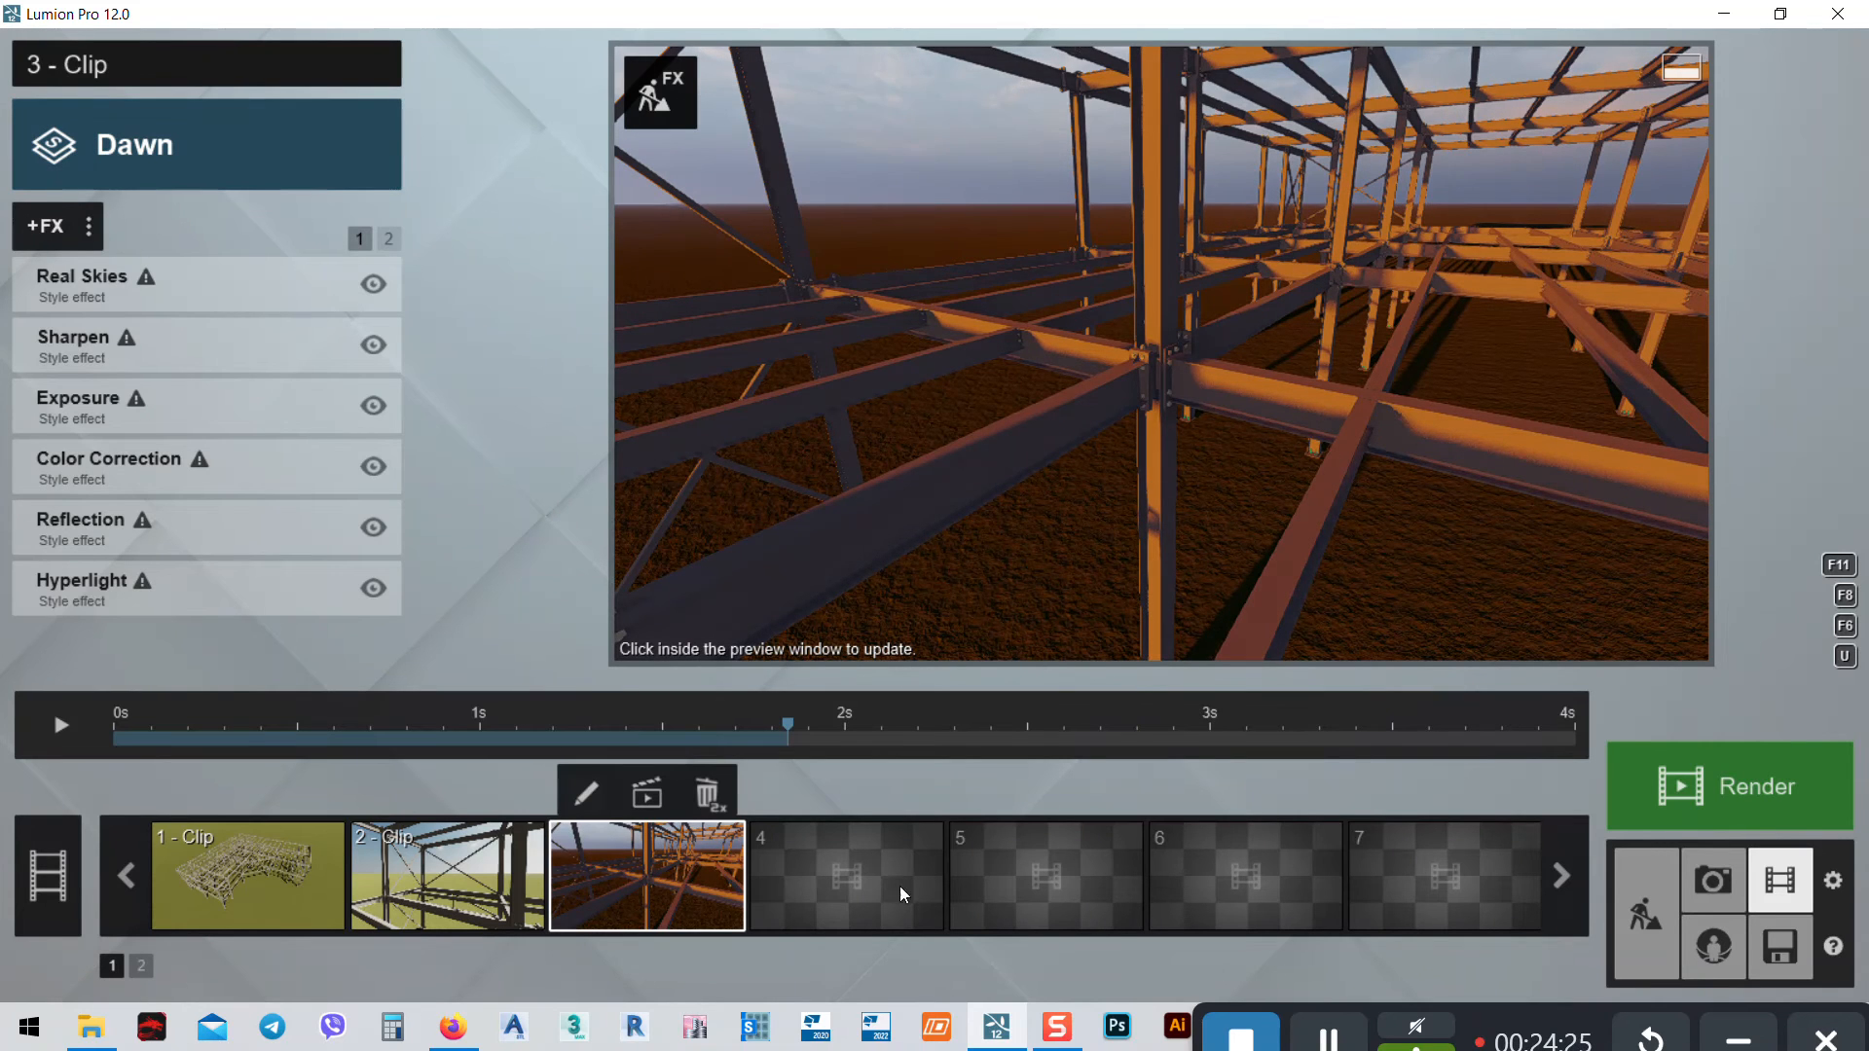
left_click_drag(784, 732, 348, 732)
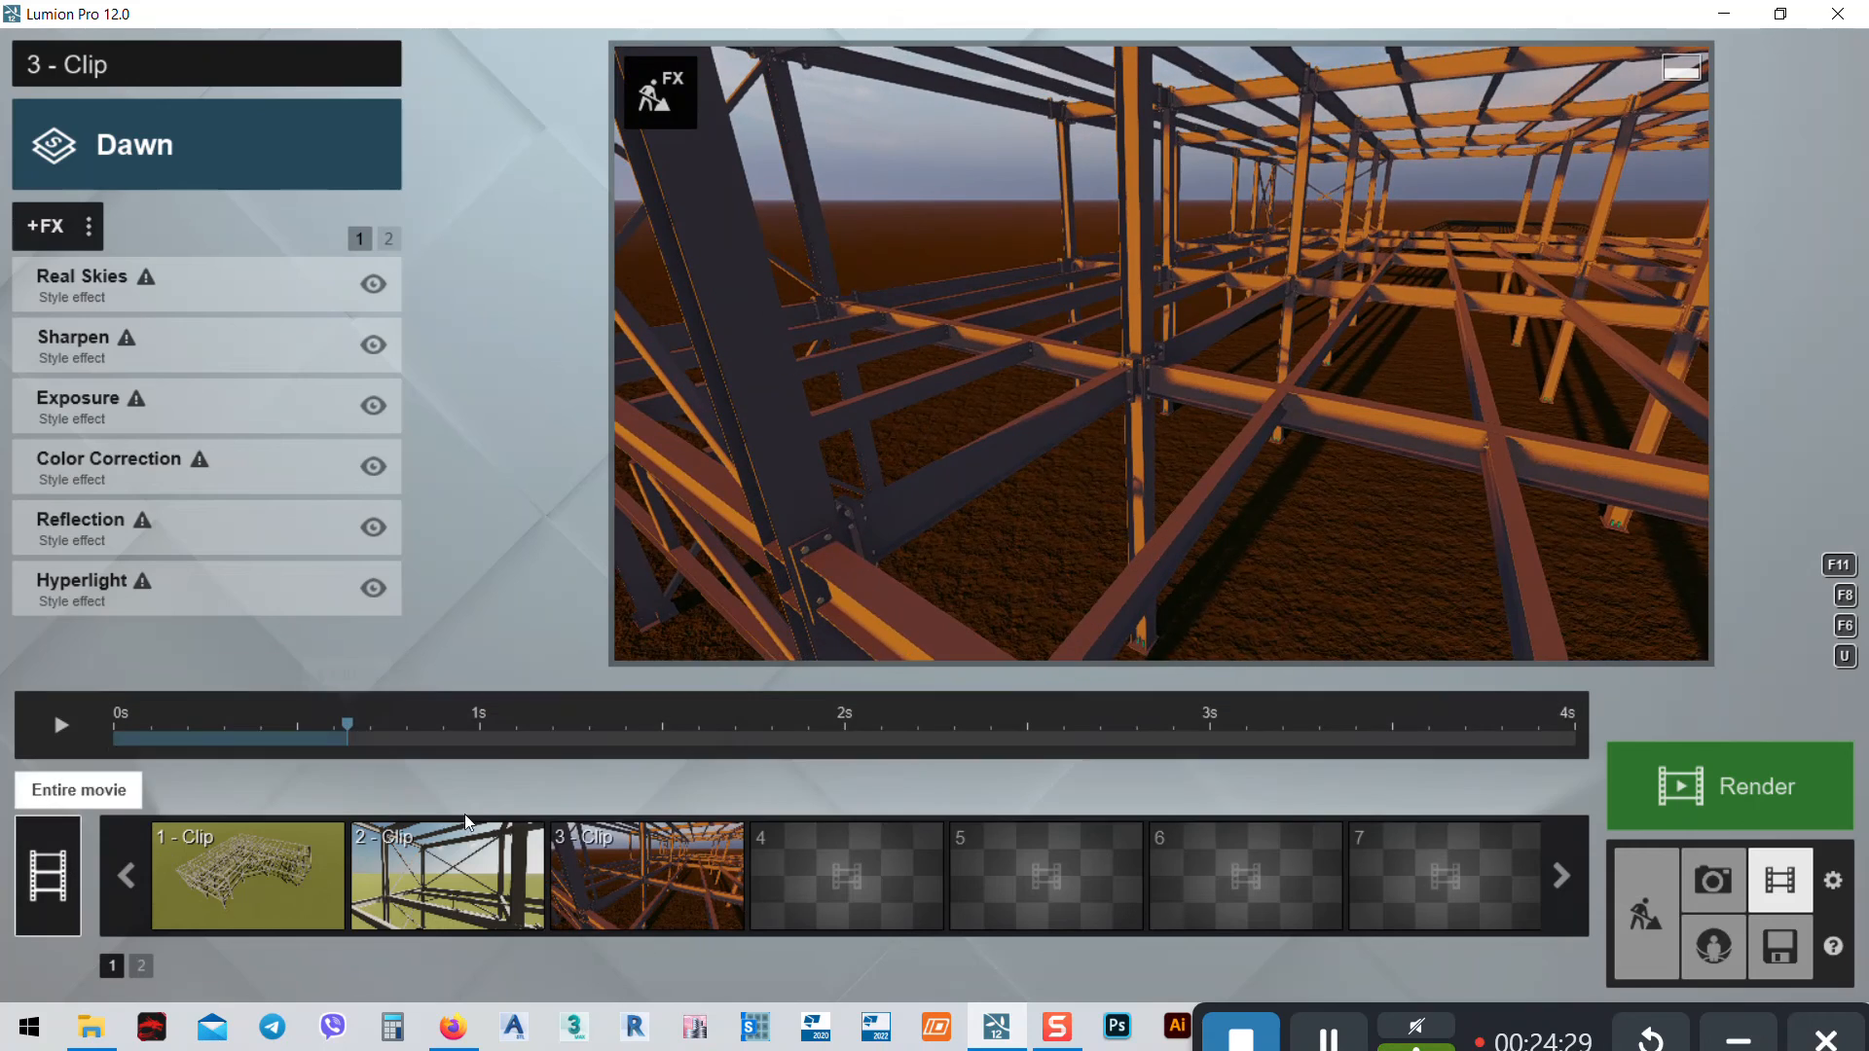
left_click(47, 876)
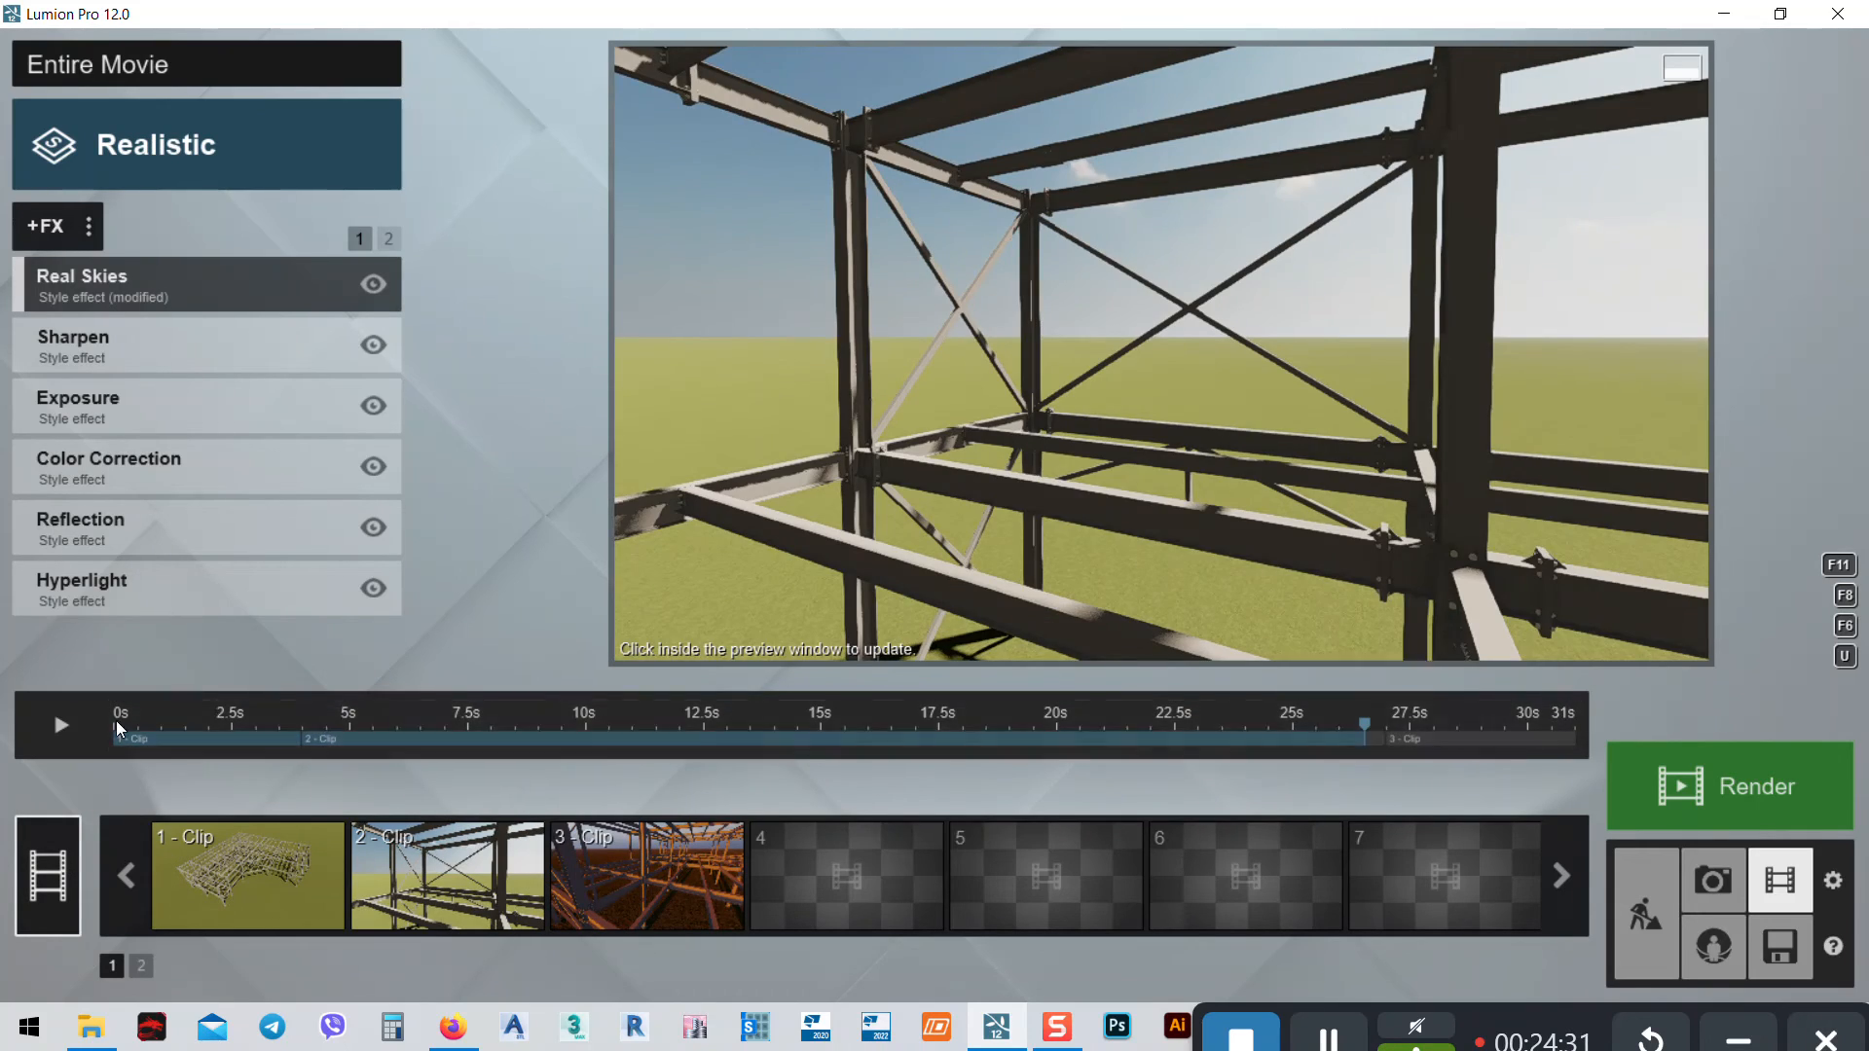
left_click(79, 726)
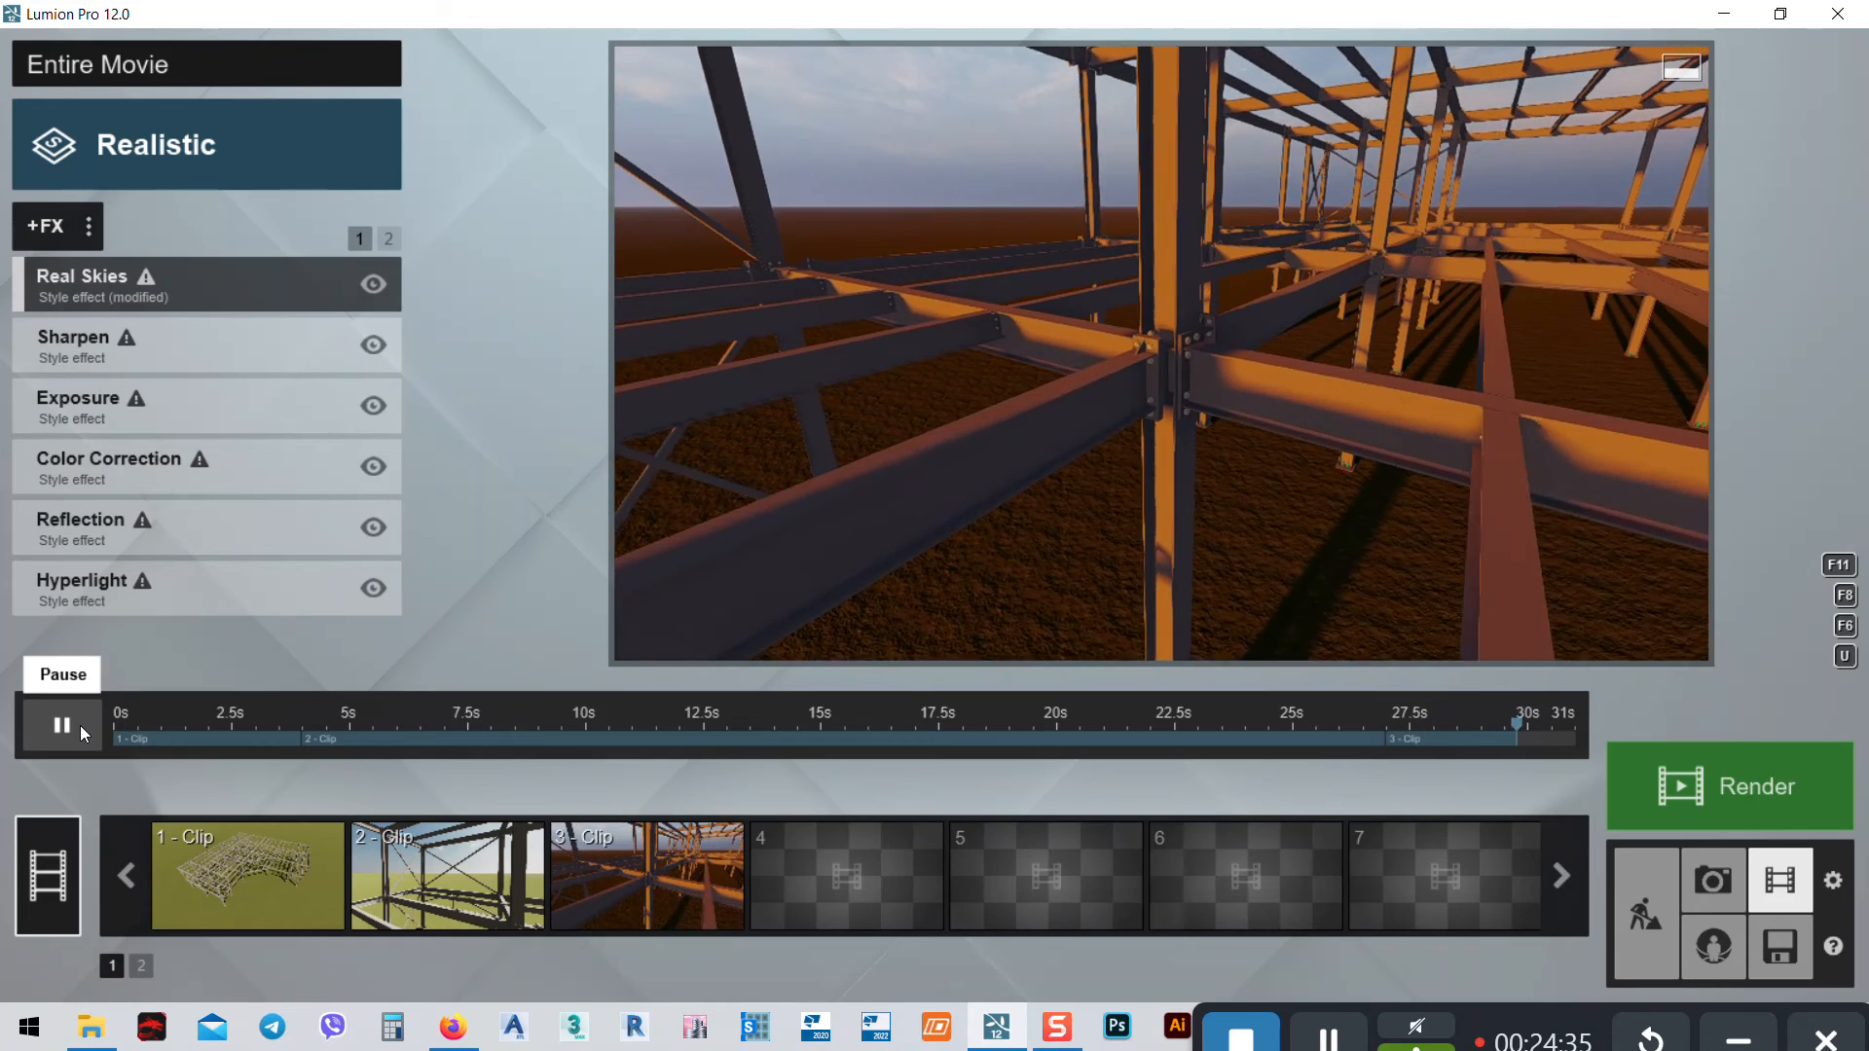
left_click(80, 726)
Apply the Realistic style to the third clip
left_click(599, 866)
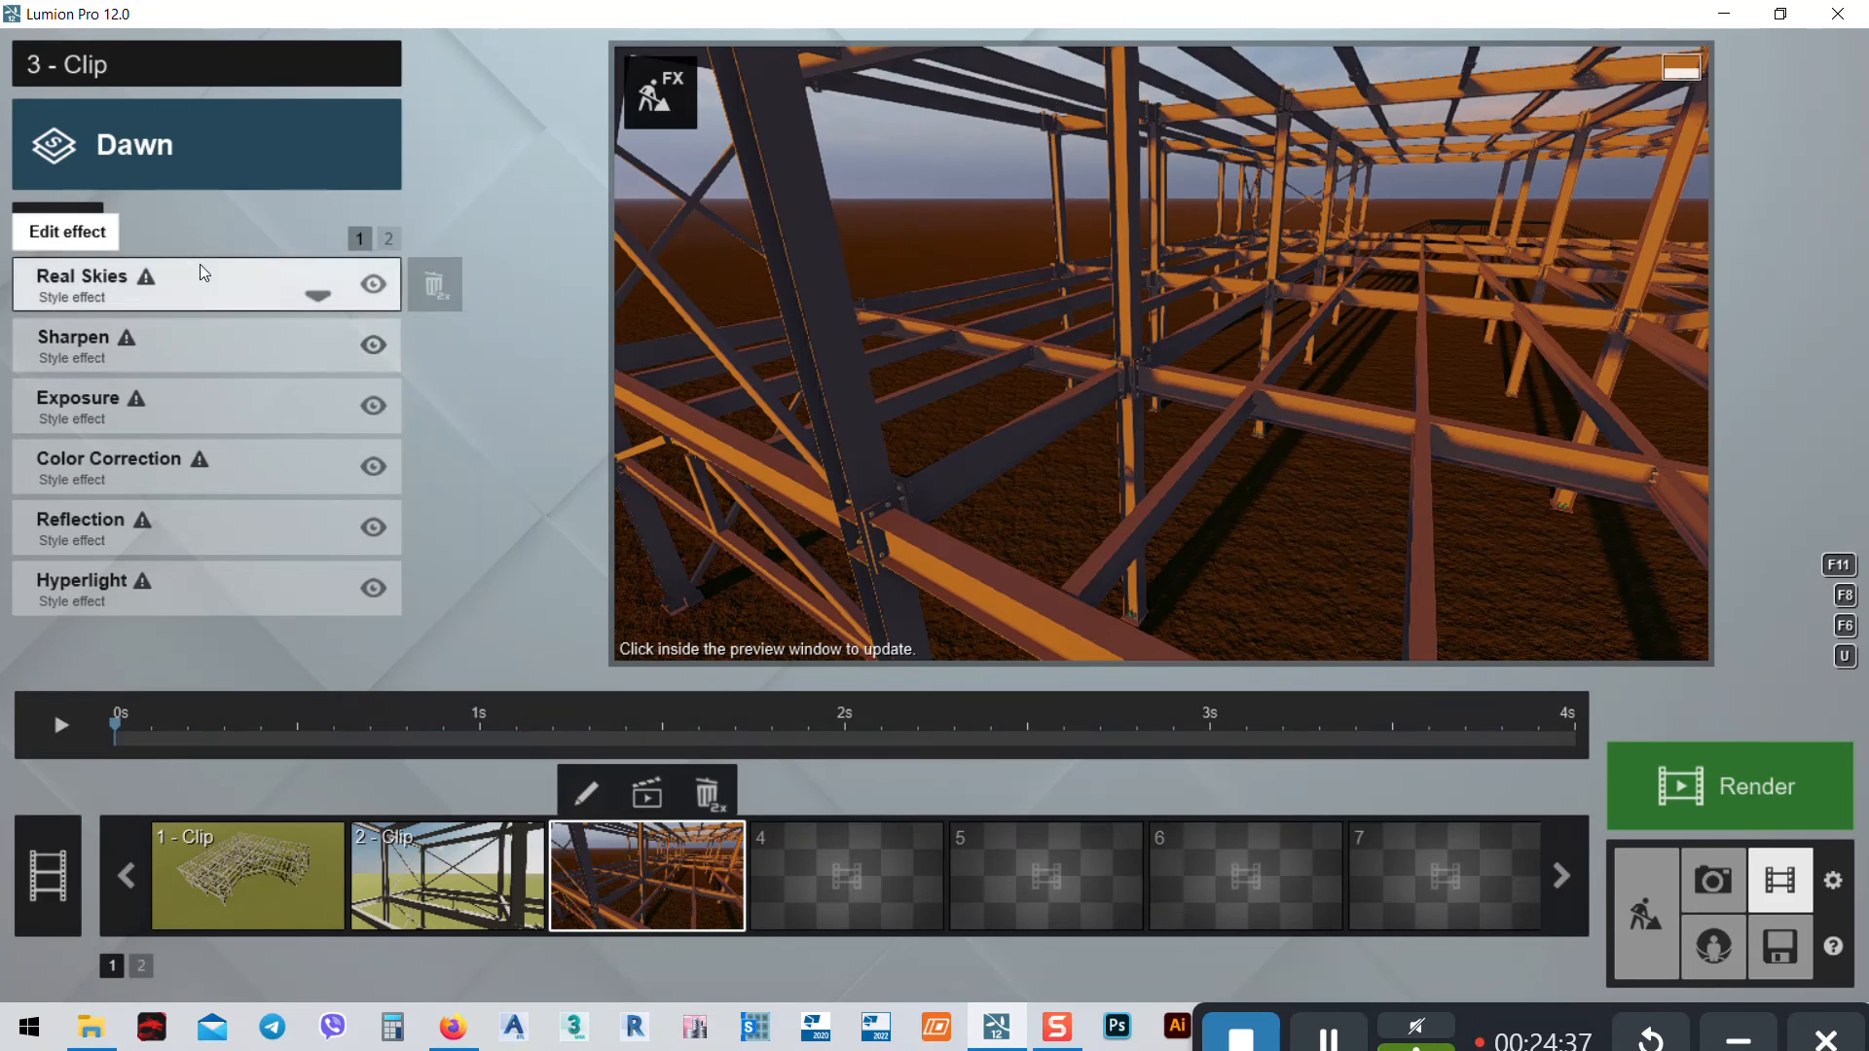
left_click(161, 167)
left_click(909, 365)
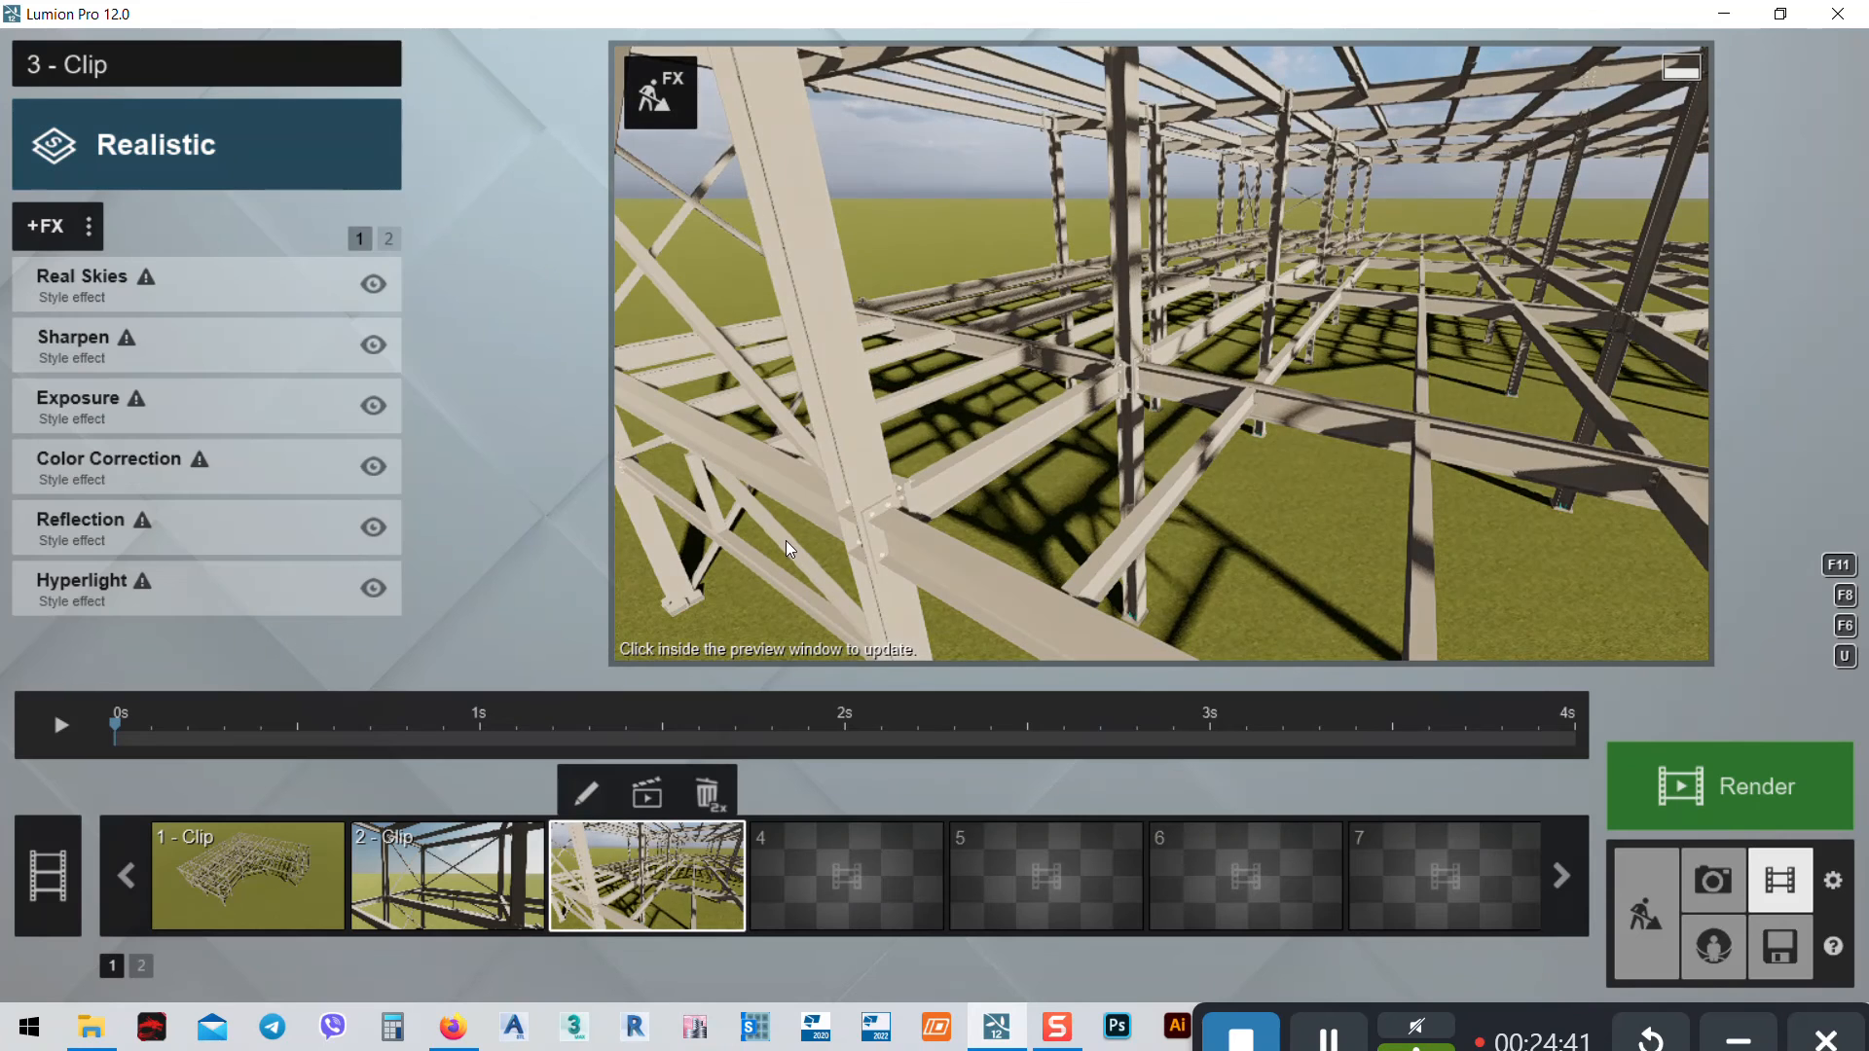
left_click(90, 232)
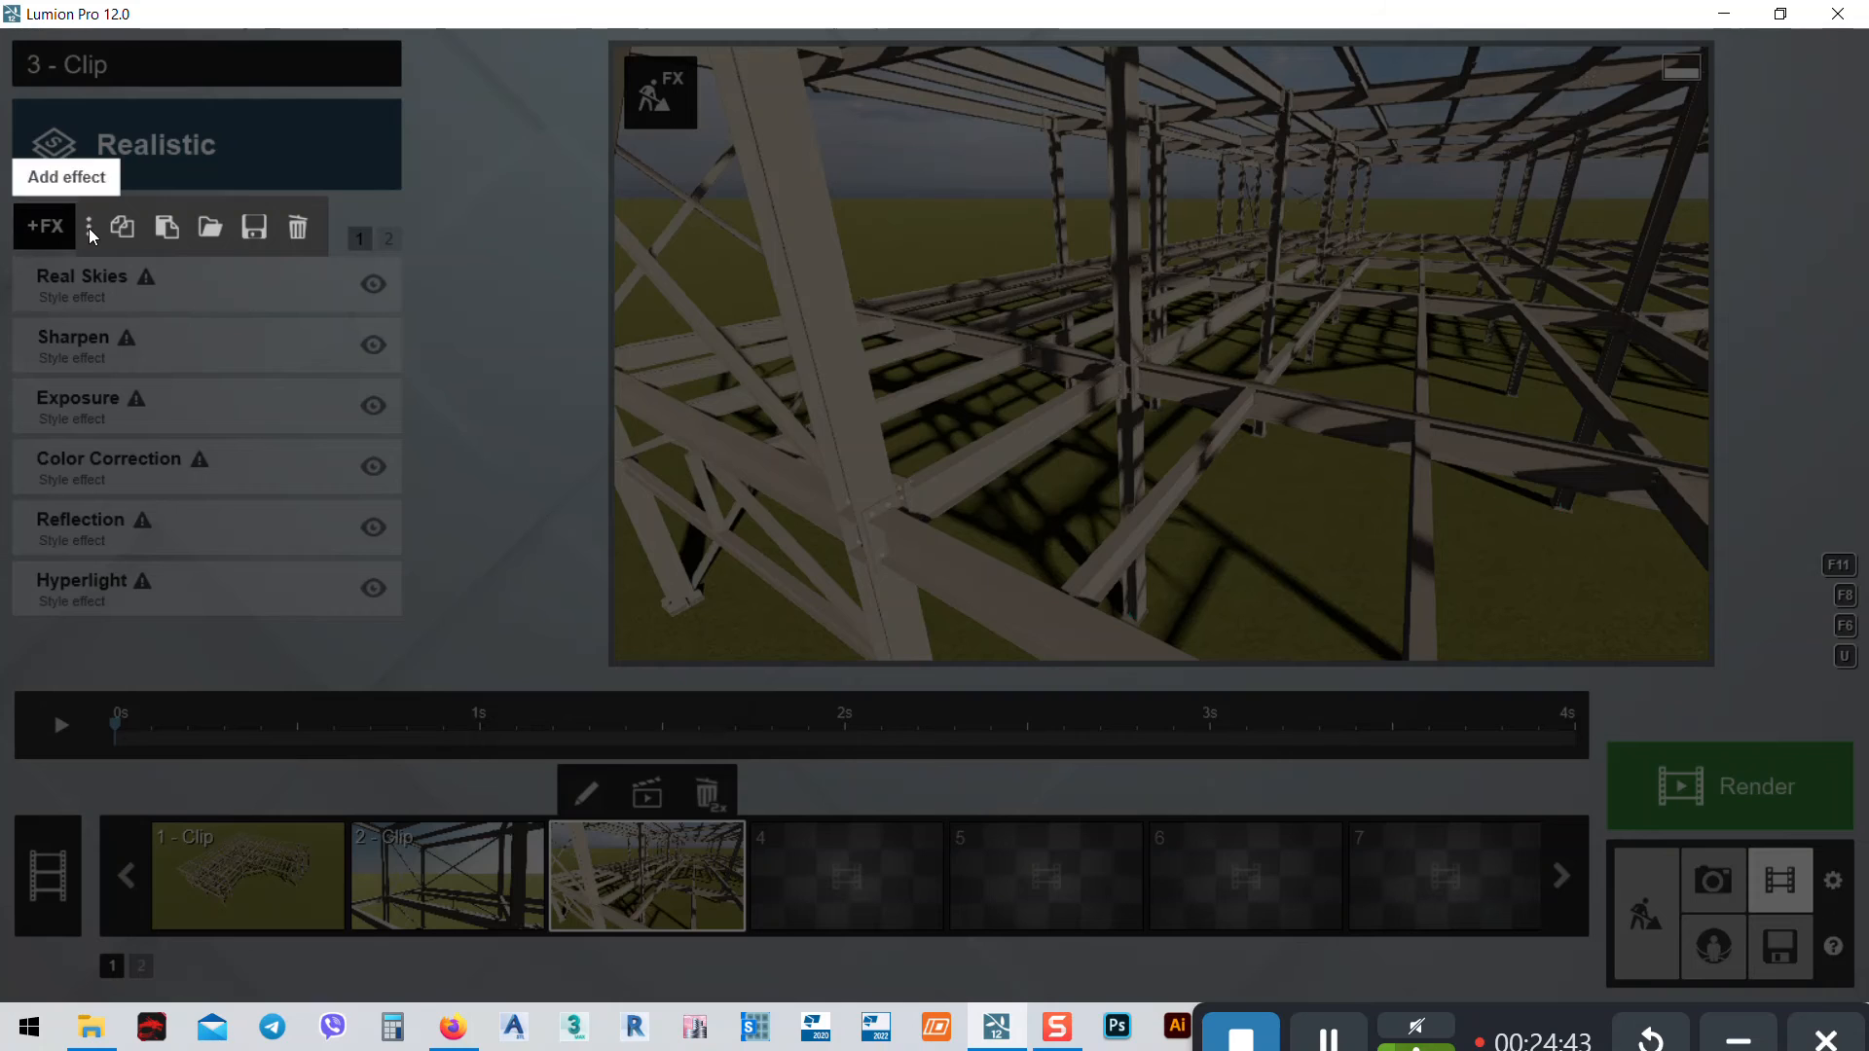
left_click(275, 316)
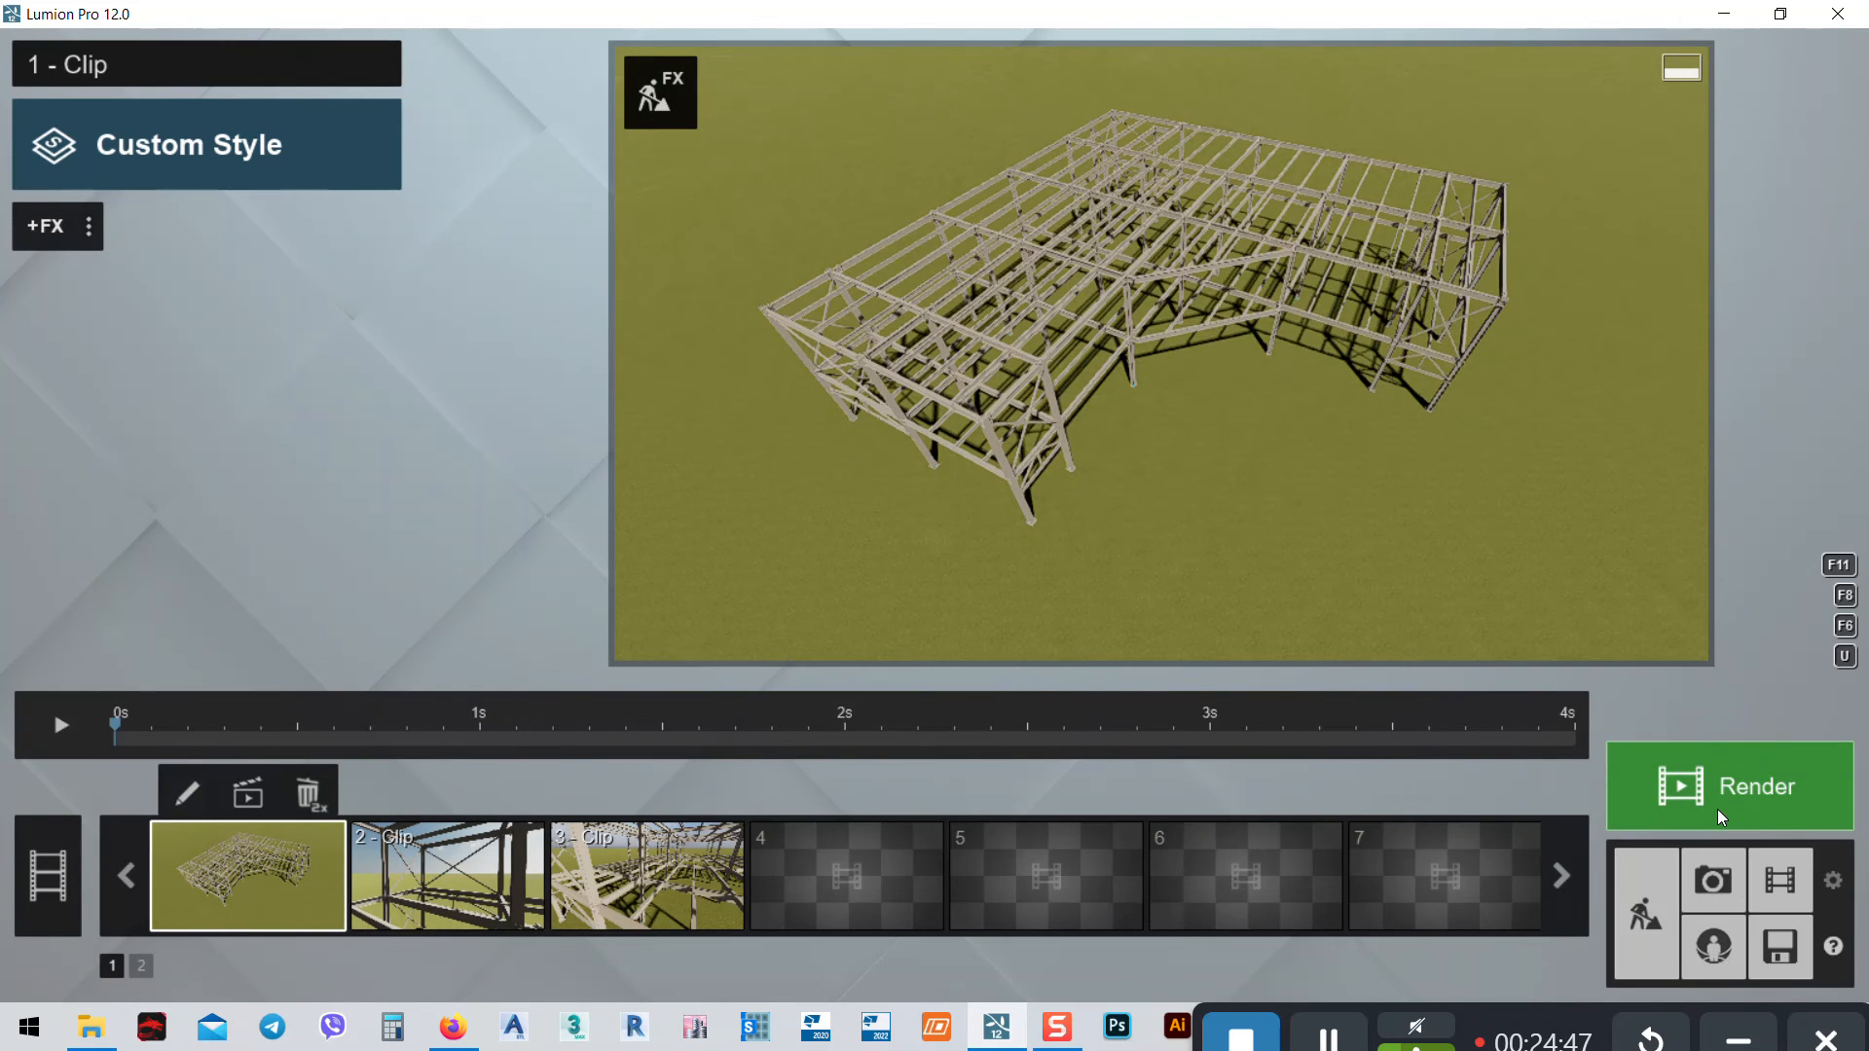
Render the entire movie in Full HD (1920x1080) as an MP4 file named Supermarket in New folder (3)
left_click(1720, 819)
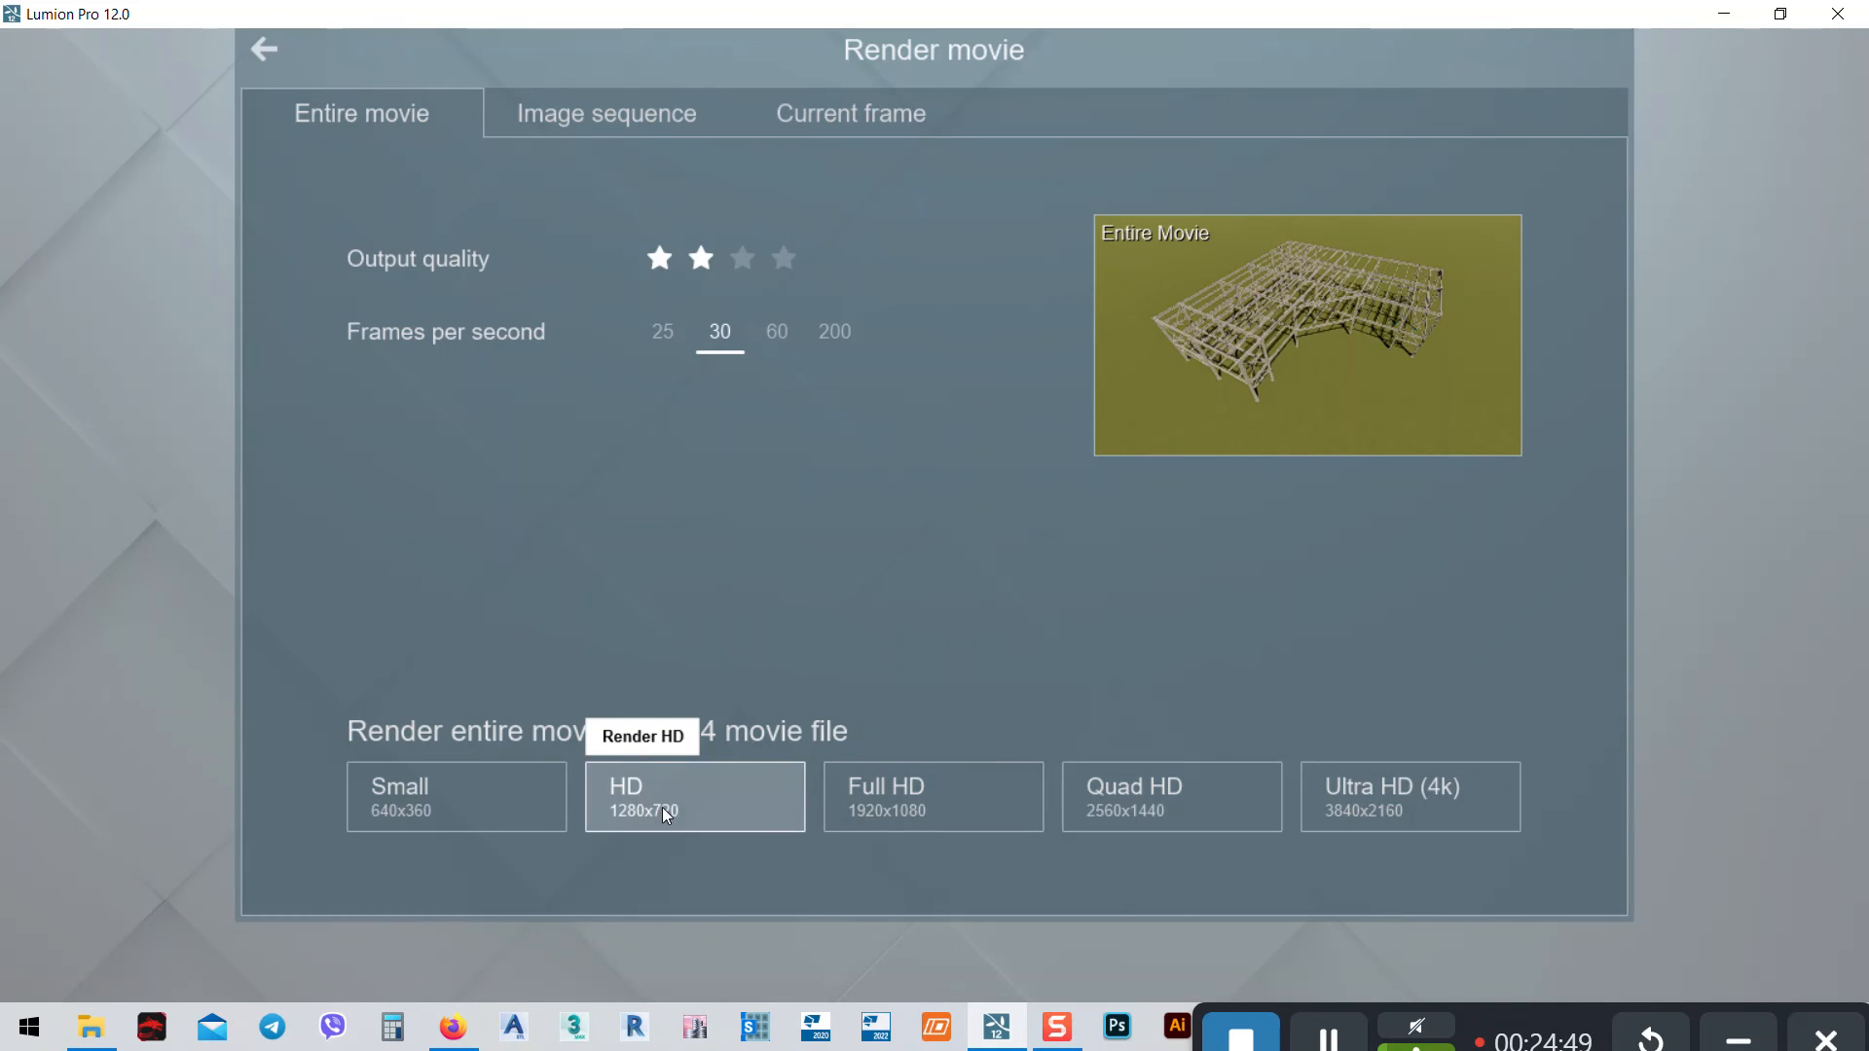
left_click(951, 805)
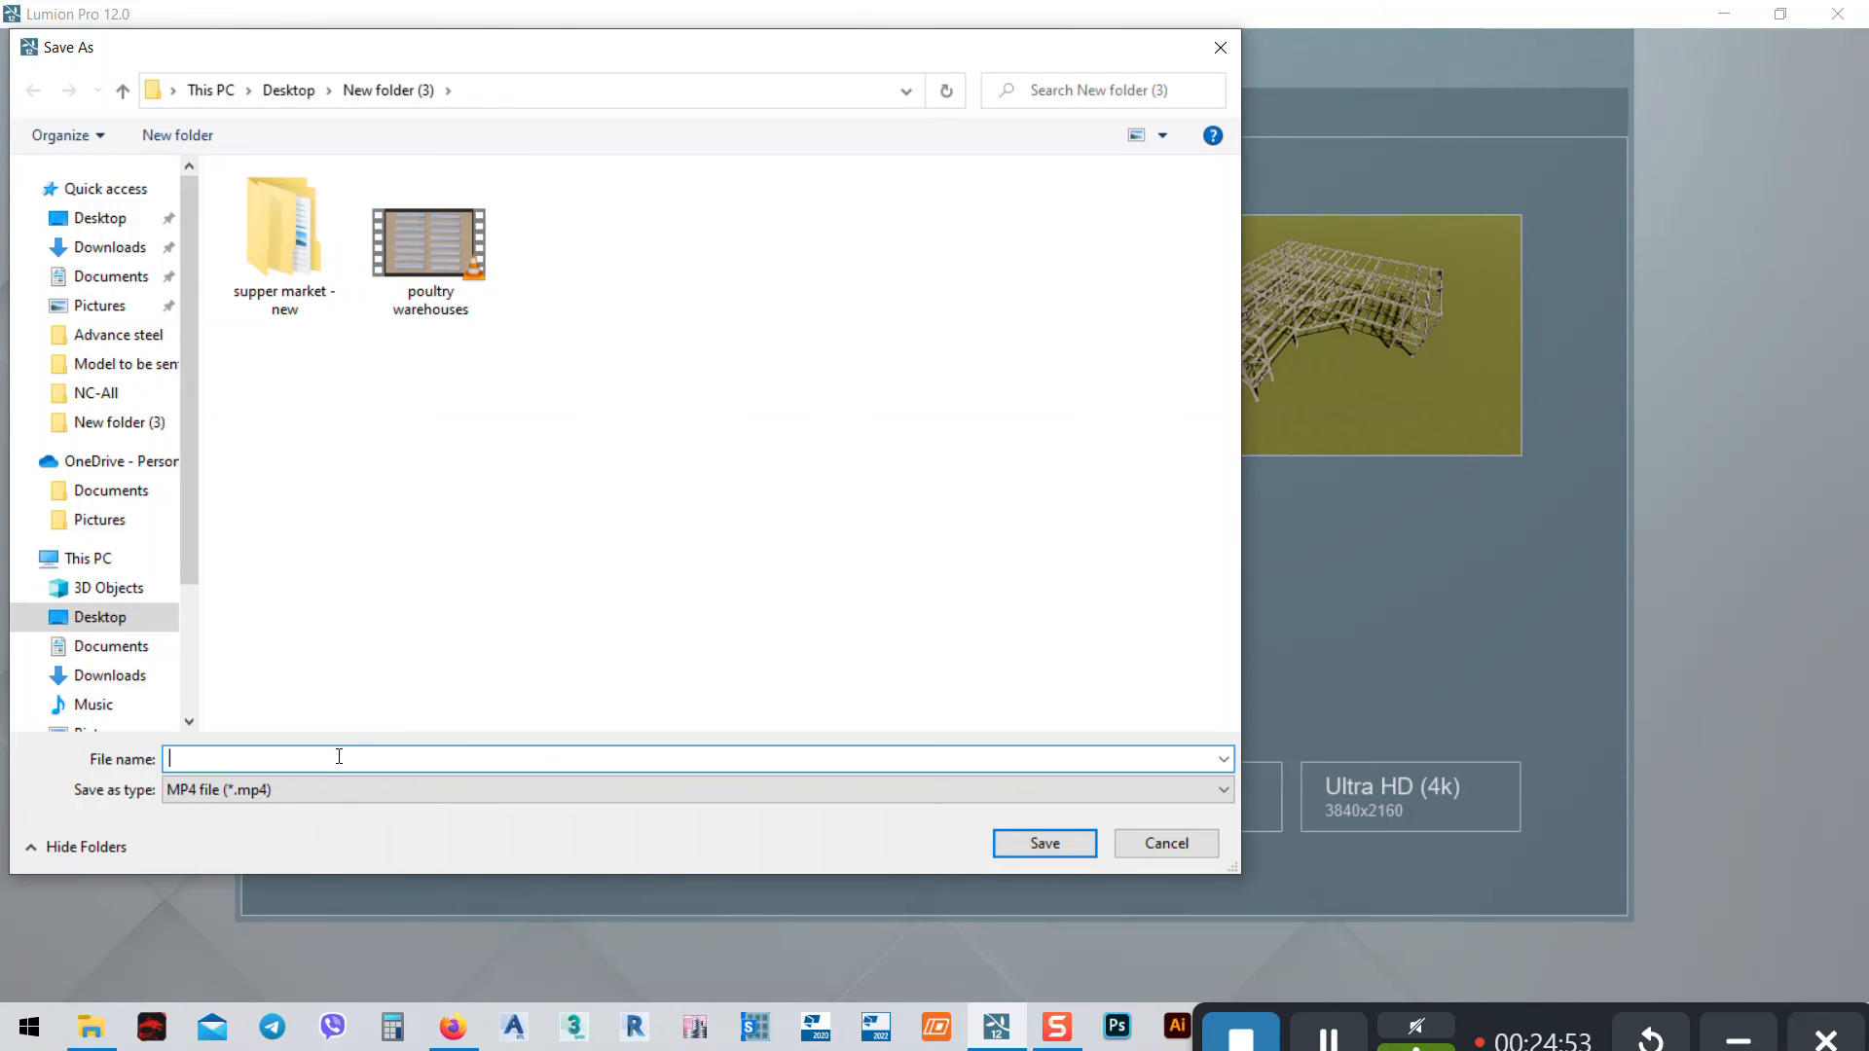
type("Ma")
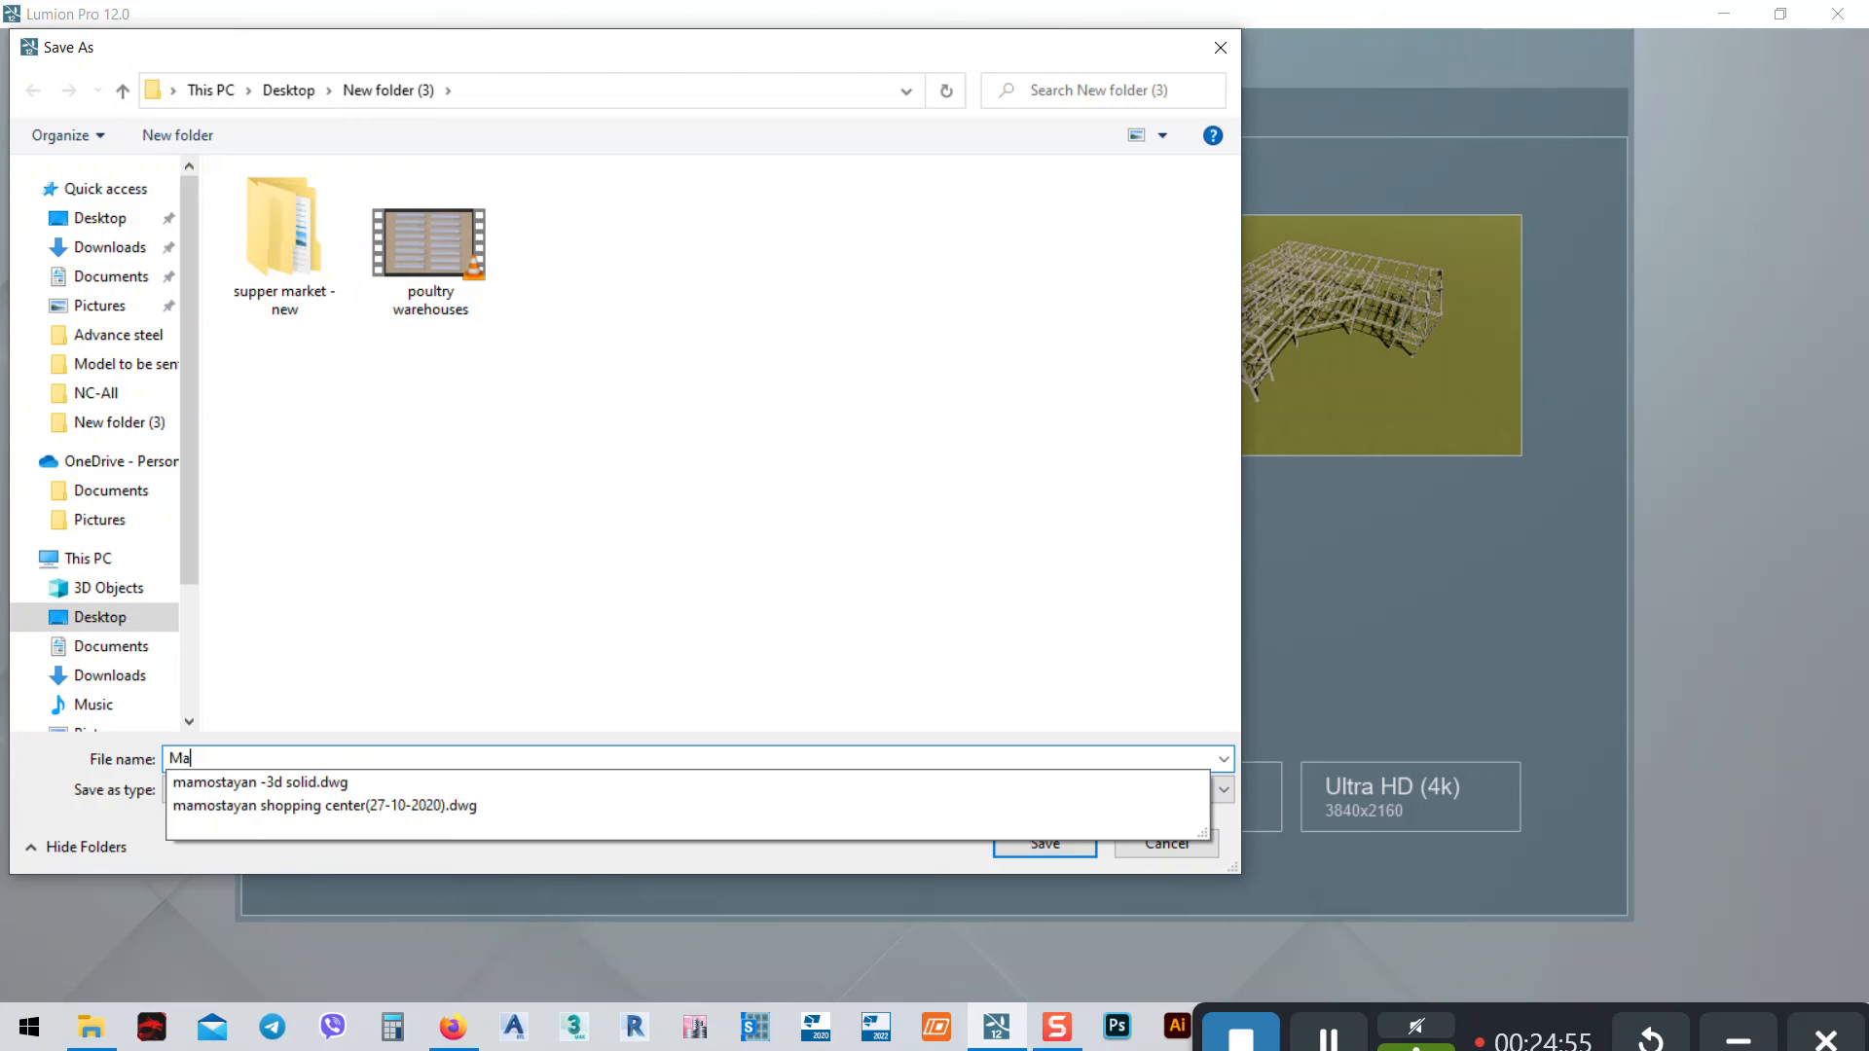
key("BackSpace")
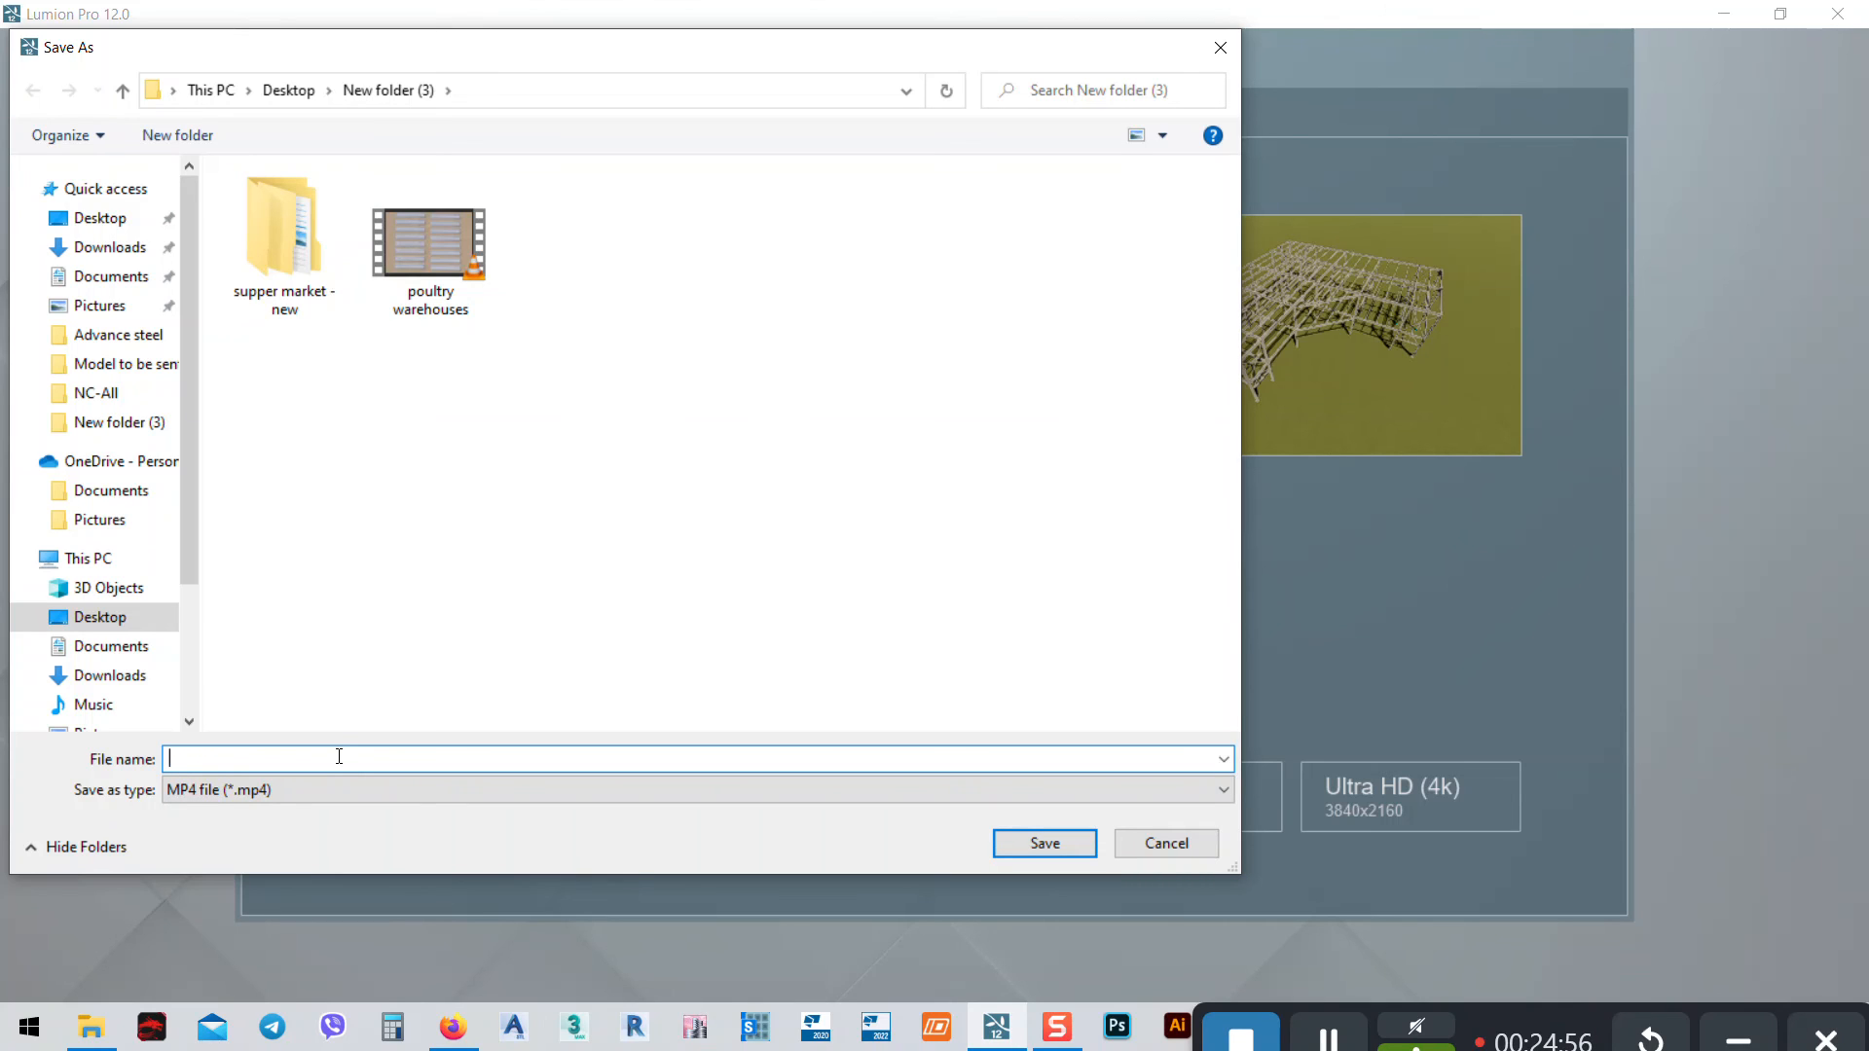
type("Supermarket")
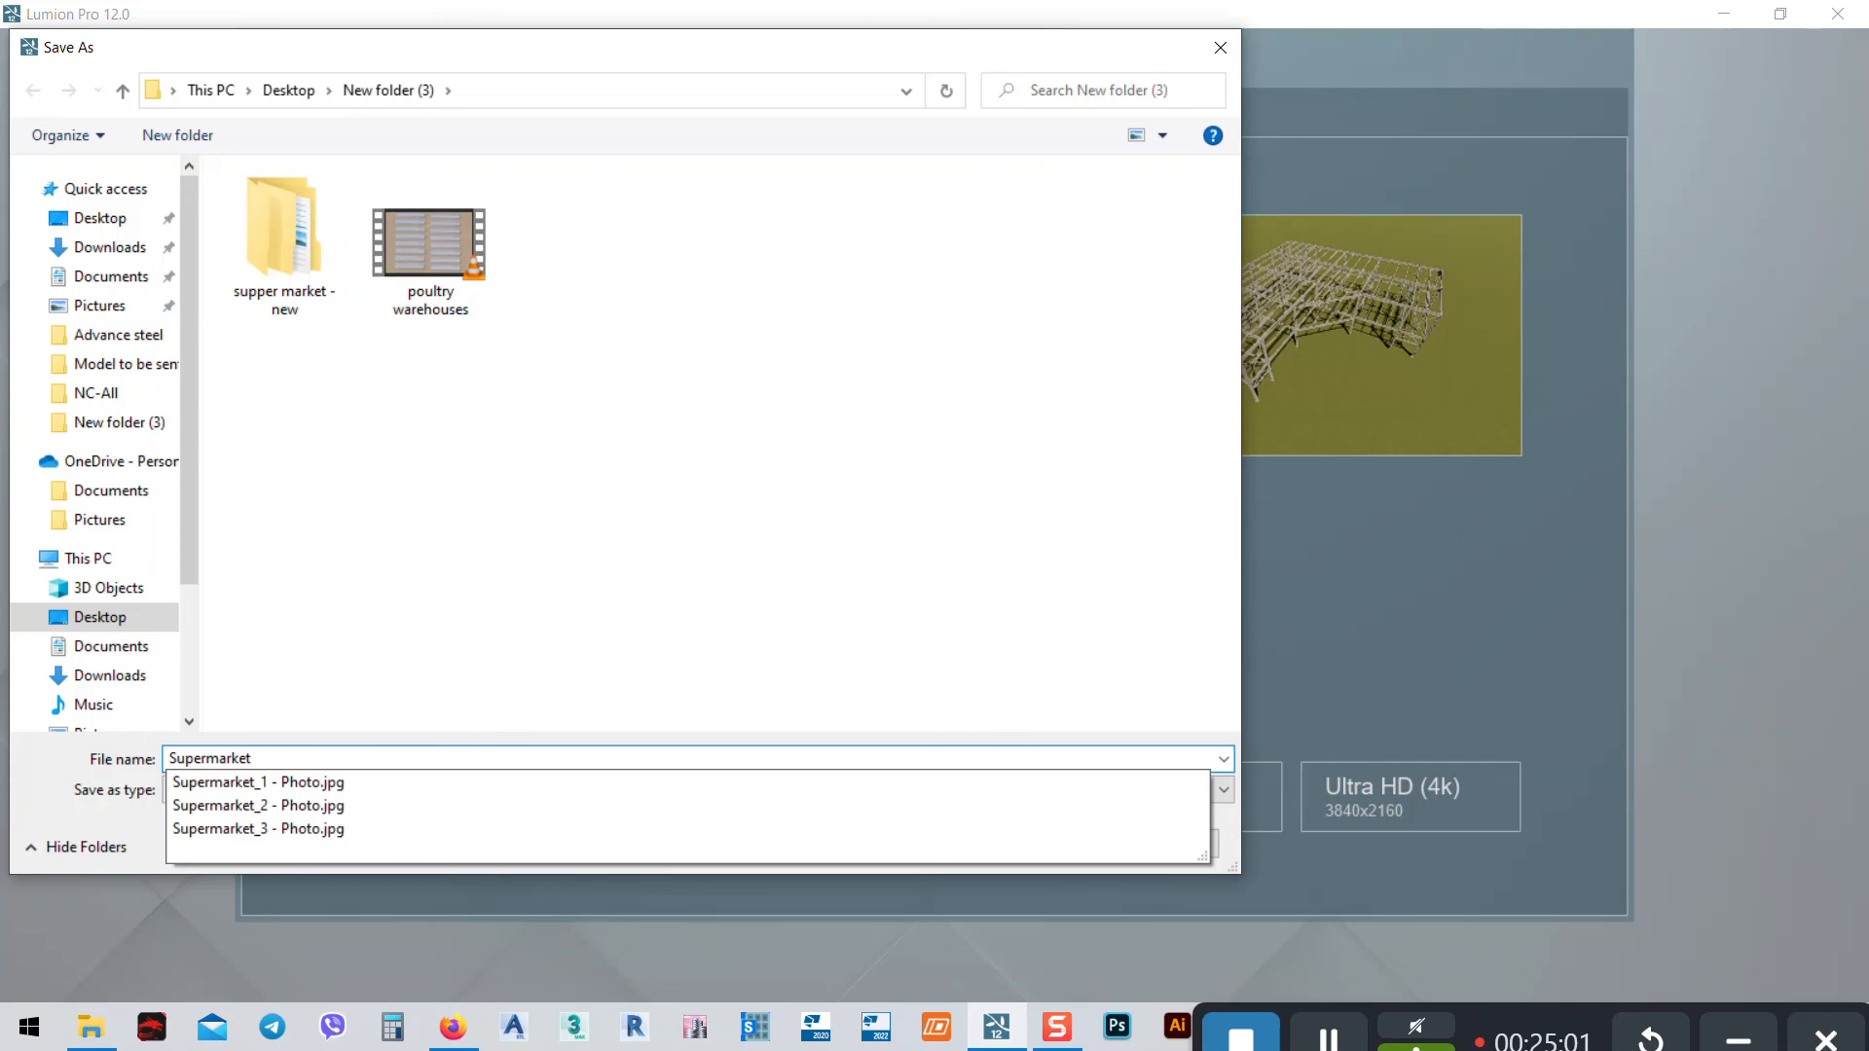
left_click(693, 352)
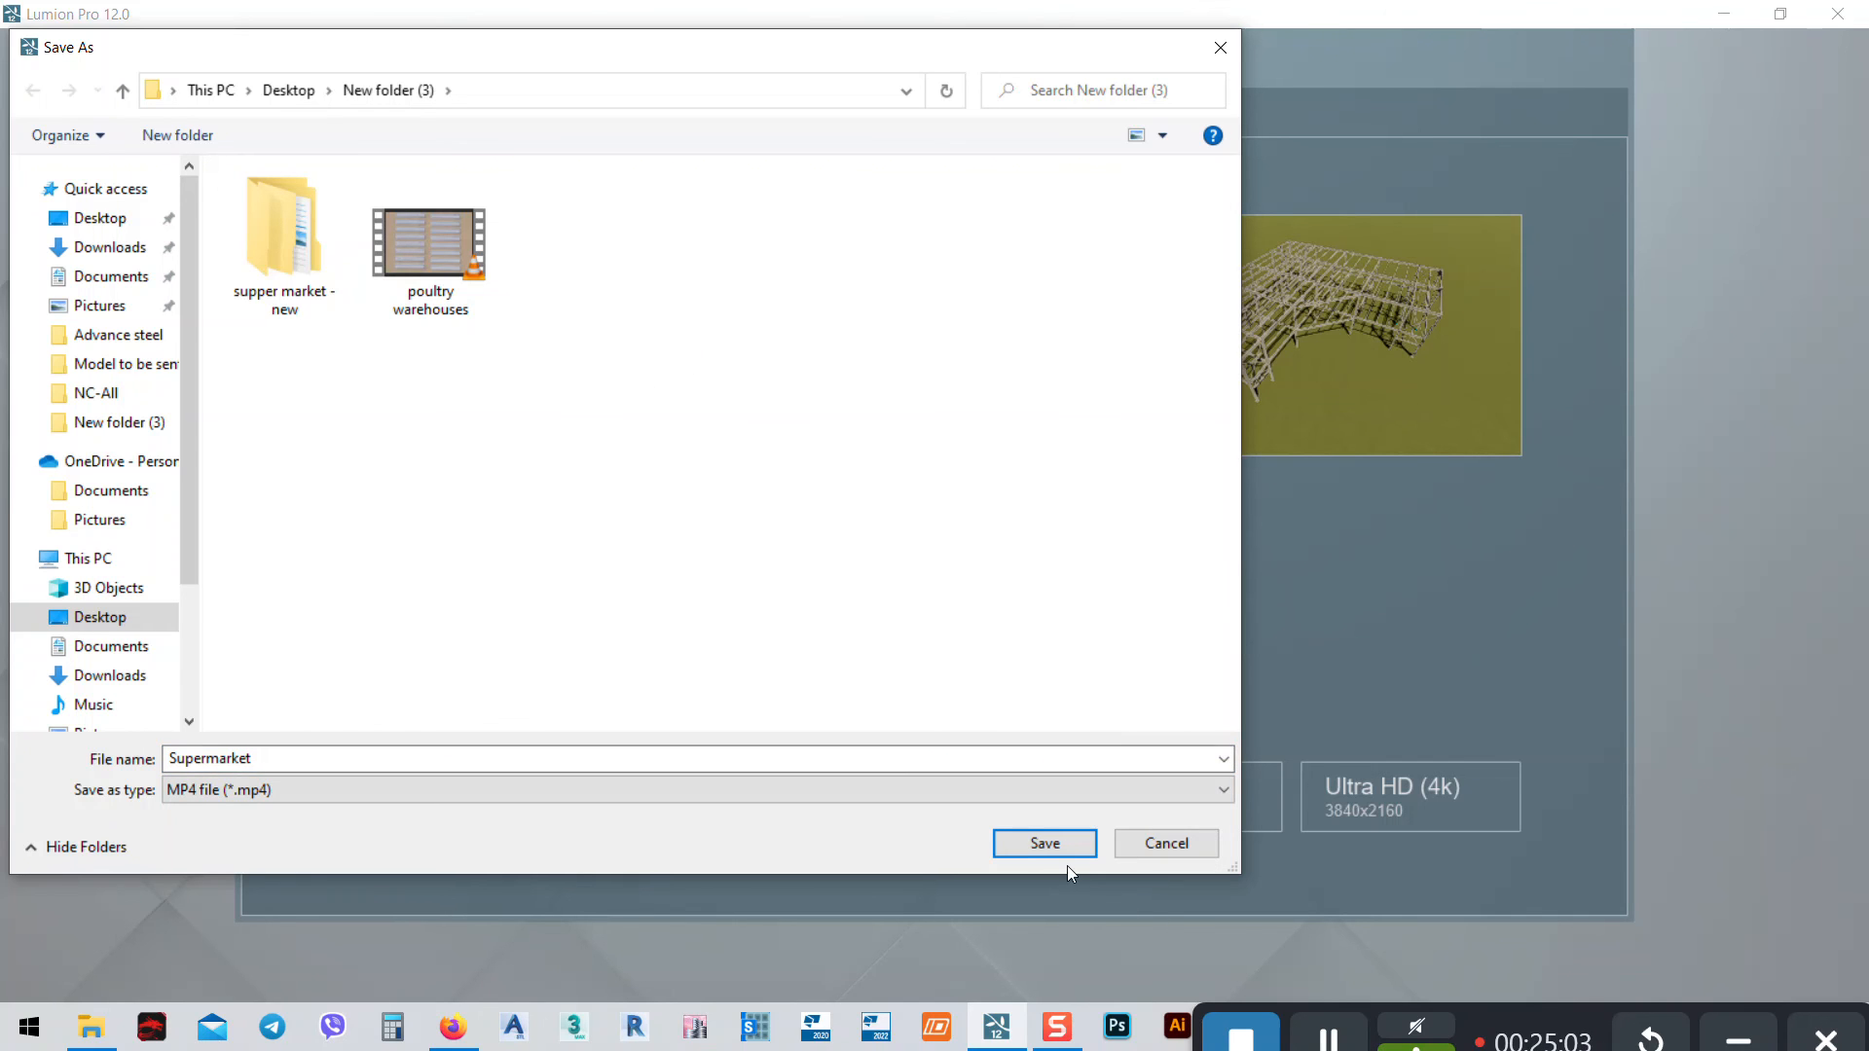
left_click(1032, 843)
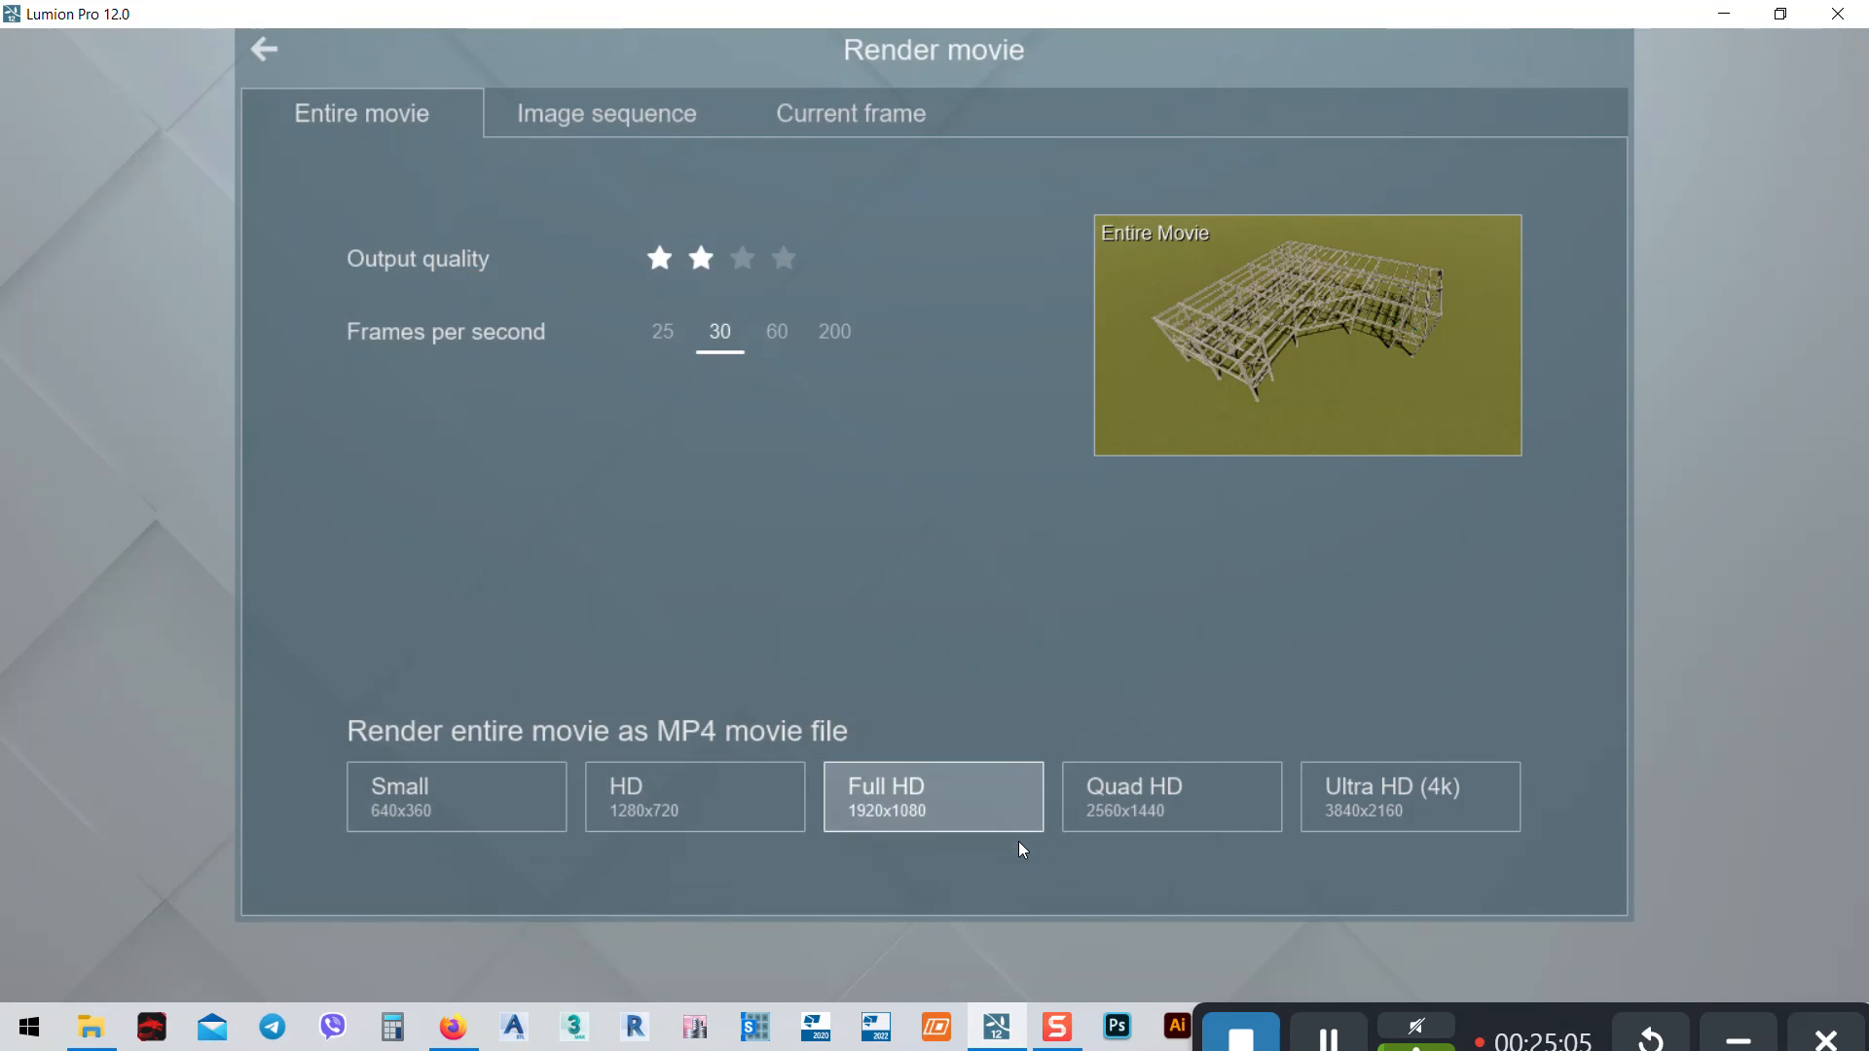